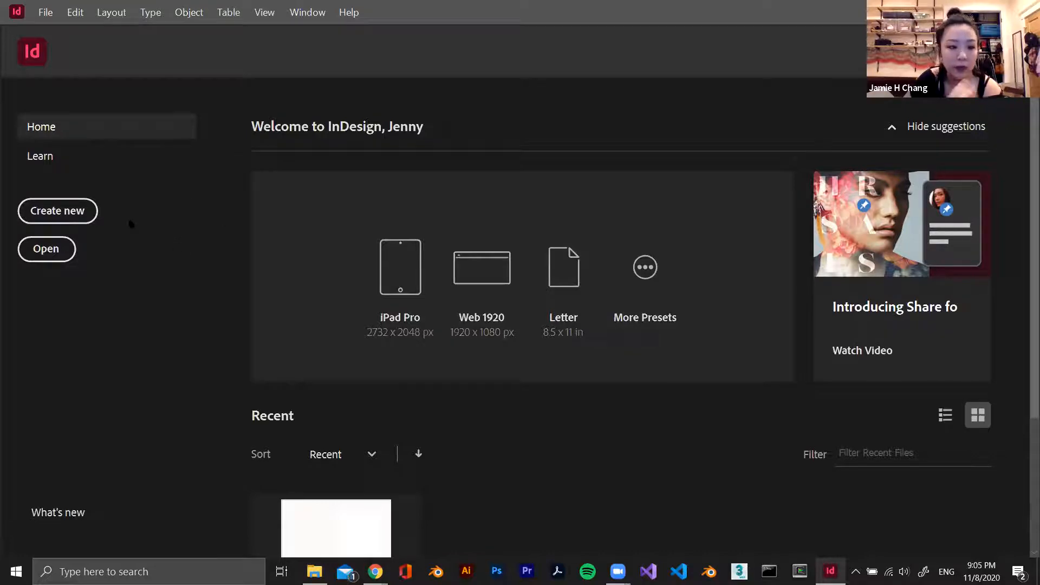
Start a new document from the Letter print preset and set its units to pixels
{"action": "left_click", "coordinate": [82, 211]}
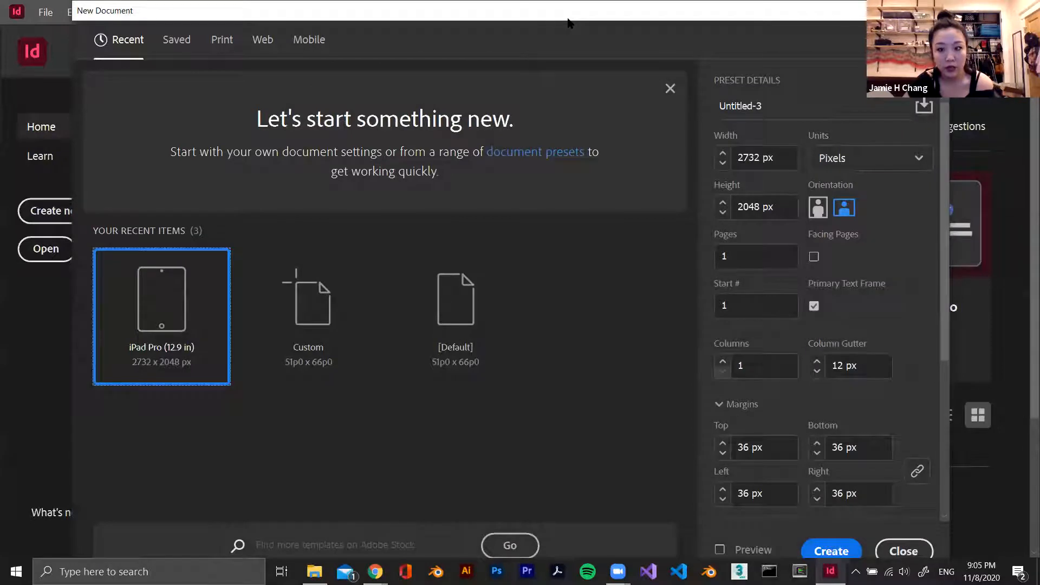
{"action": "left_click_drag", "start_coordinate": [569, 22], "coordinate": [506, 23]}
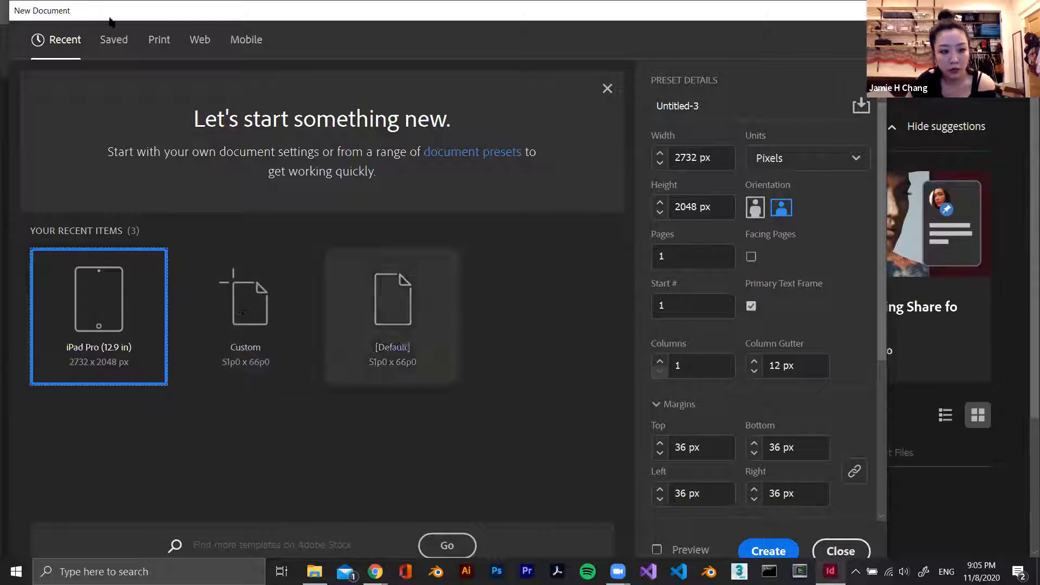
{"action": "left_click", "coordinate": [777, 160]}
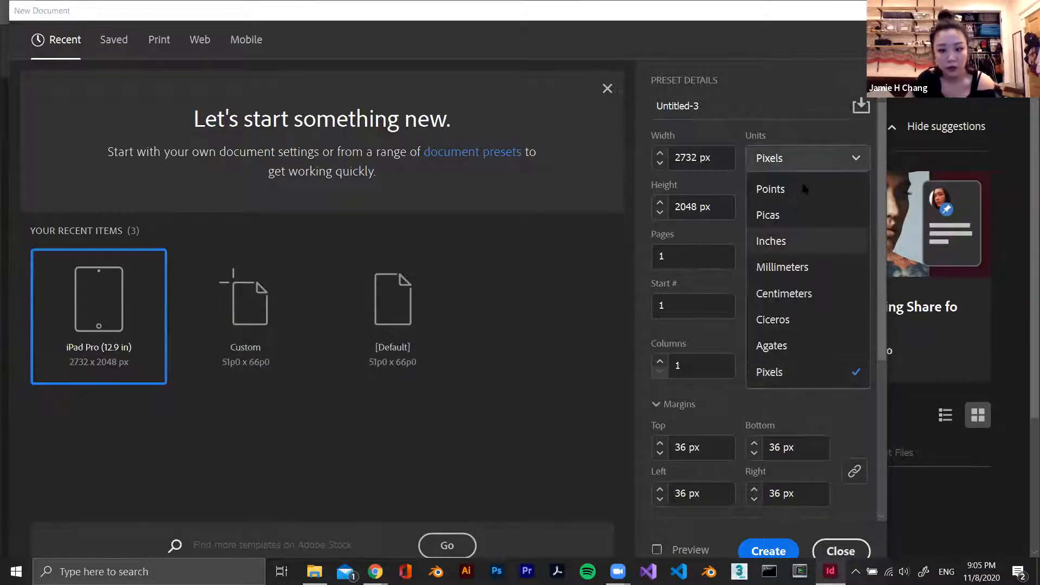
{"action": "left_click", "coordinate": [810, 242]}
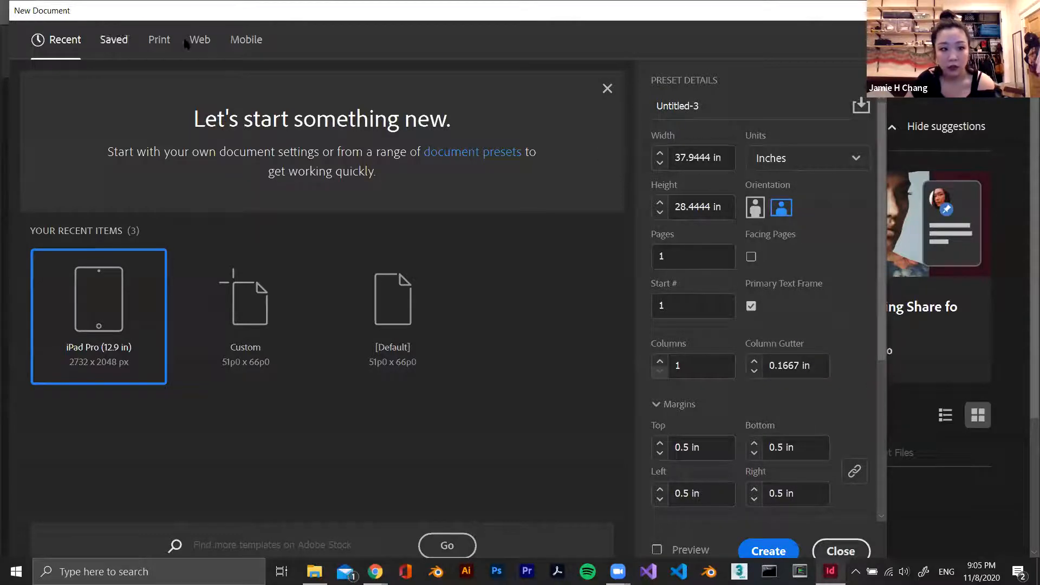
{"action": "left_click", "coordinate": [160, 40]}
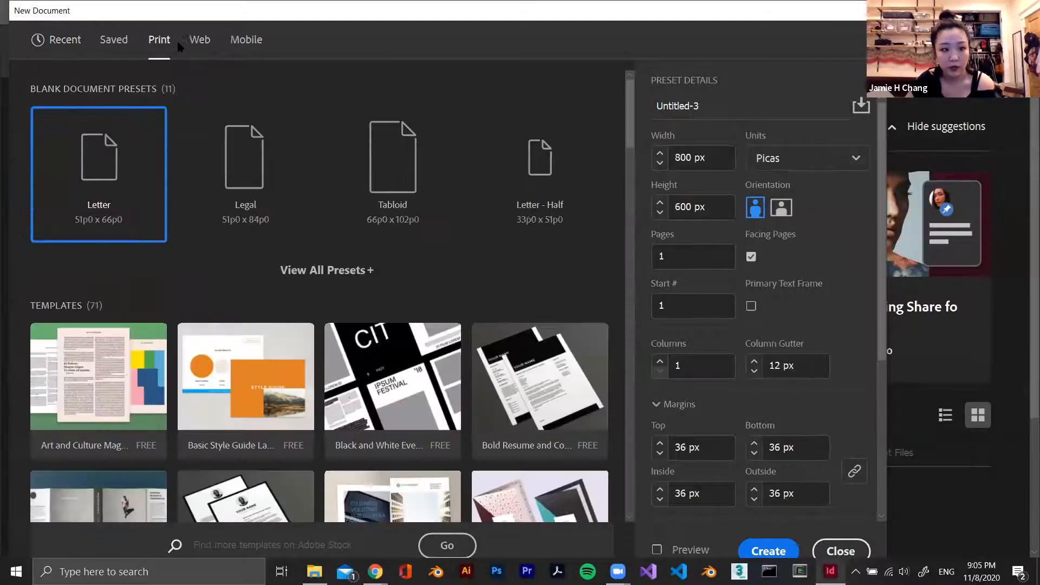
{"action": "left_click", "coordinate": [137, 193]}
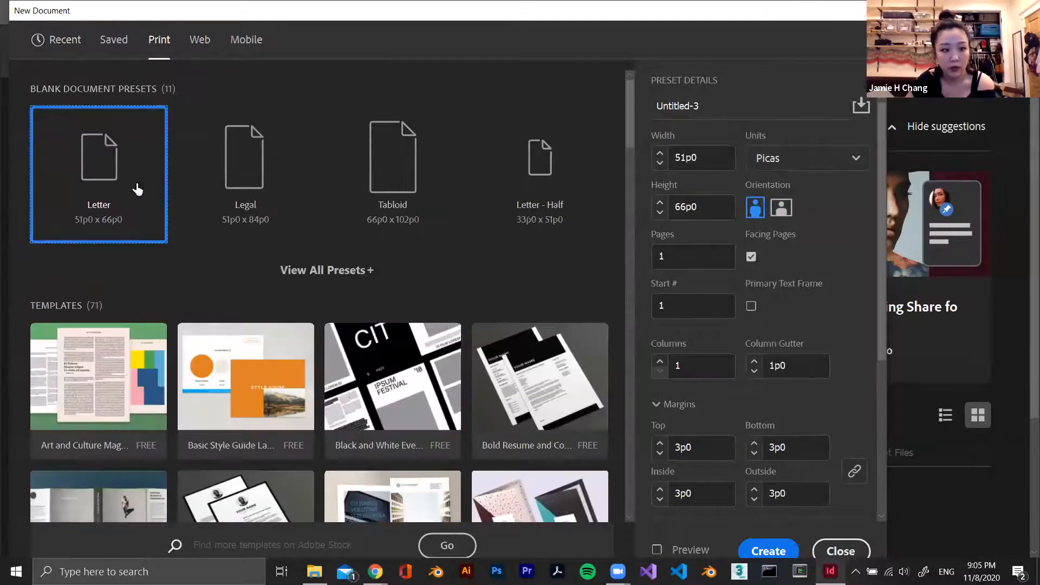
{"action": "left_click", "coordinate": [776, 160]}
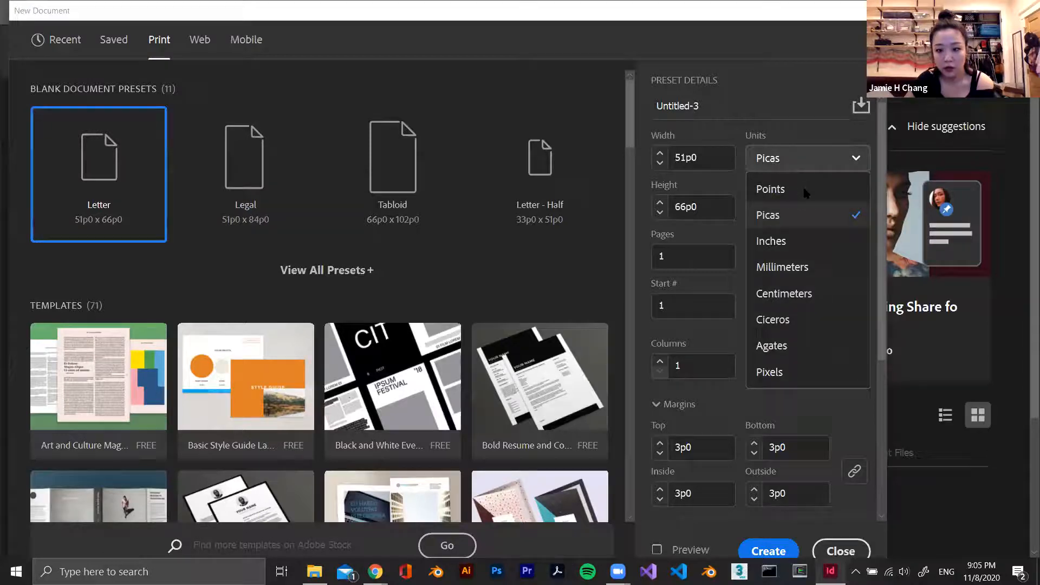
{"action": "left_click", "coordinate": [806, 372]}
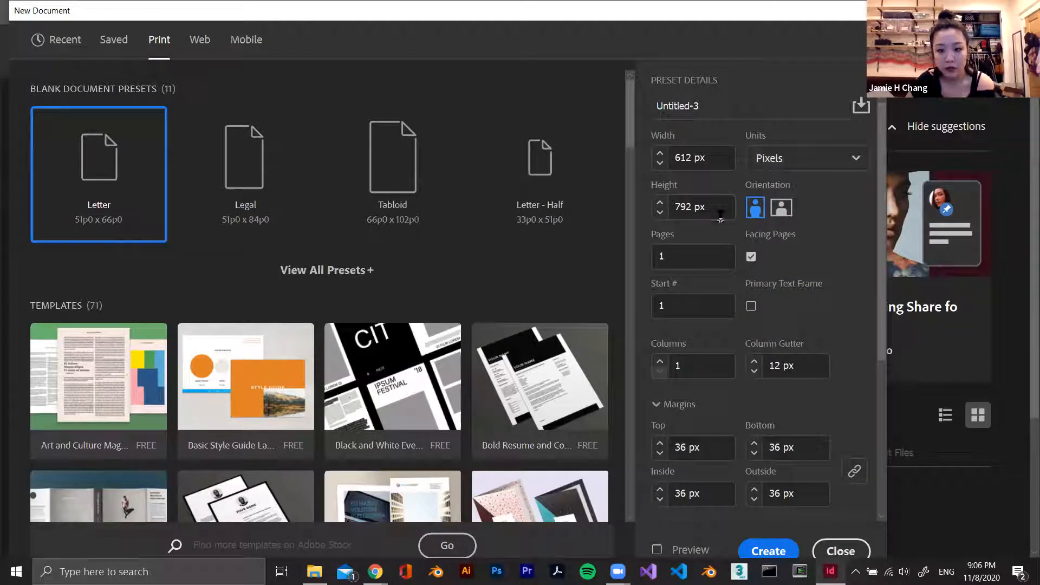
{"action": "left_click", "coordinate": [812, 160]}
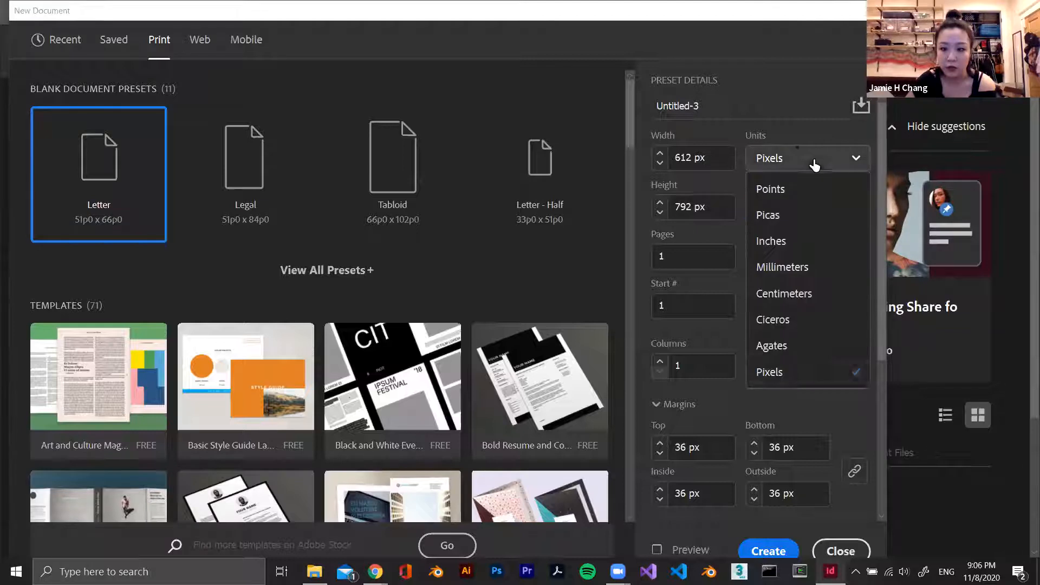
{"action": "left_click", "coordinate": [792, 134]}
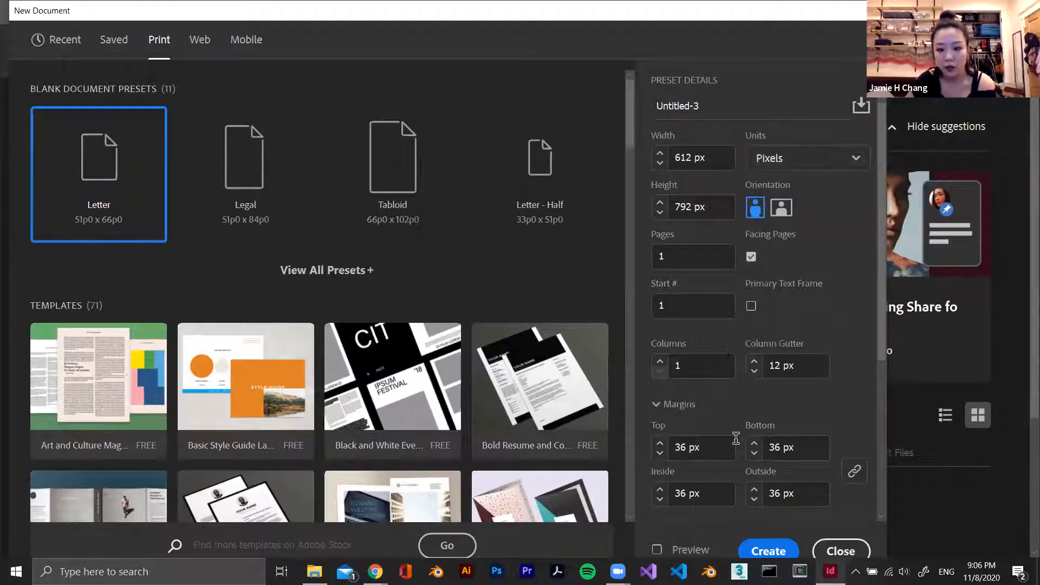
Set all four linked page margins to 30 px
{"action": "scroll", "coordinate": [707, 222], "scroll_direction": "down", "scroll_amount": 6}
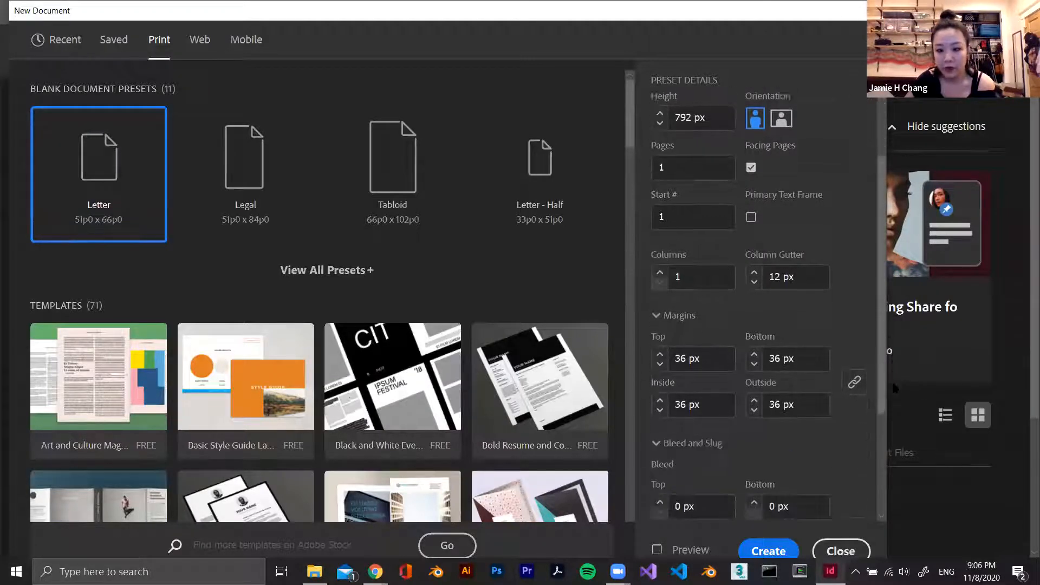
{"action": "left_click", "coordinate": [711, 227]}
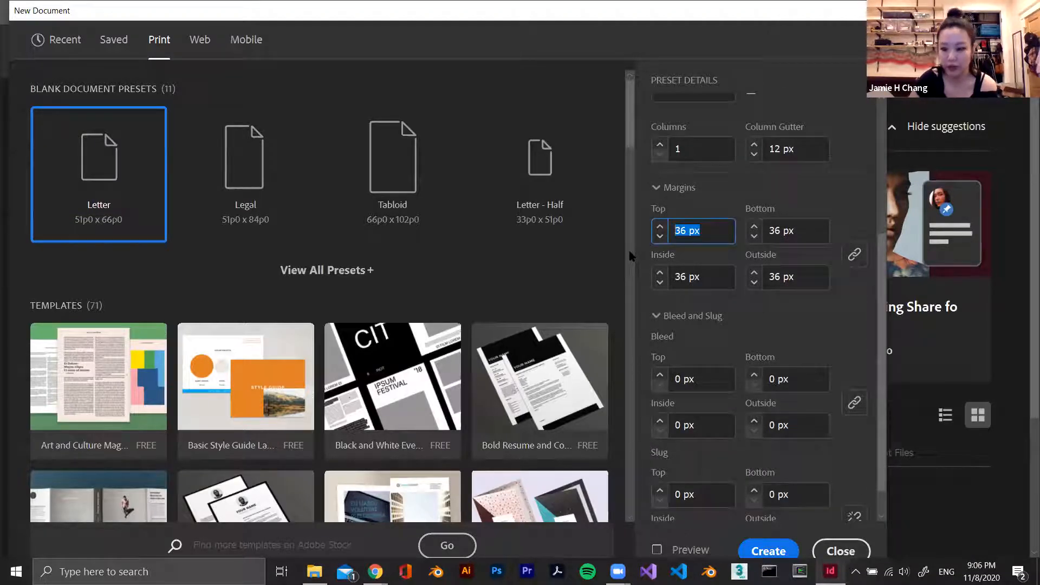
{"action": "type", "text": "30"}
{"action": "key", "text": "Tab"}
{"action": "type", "text": "30"}
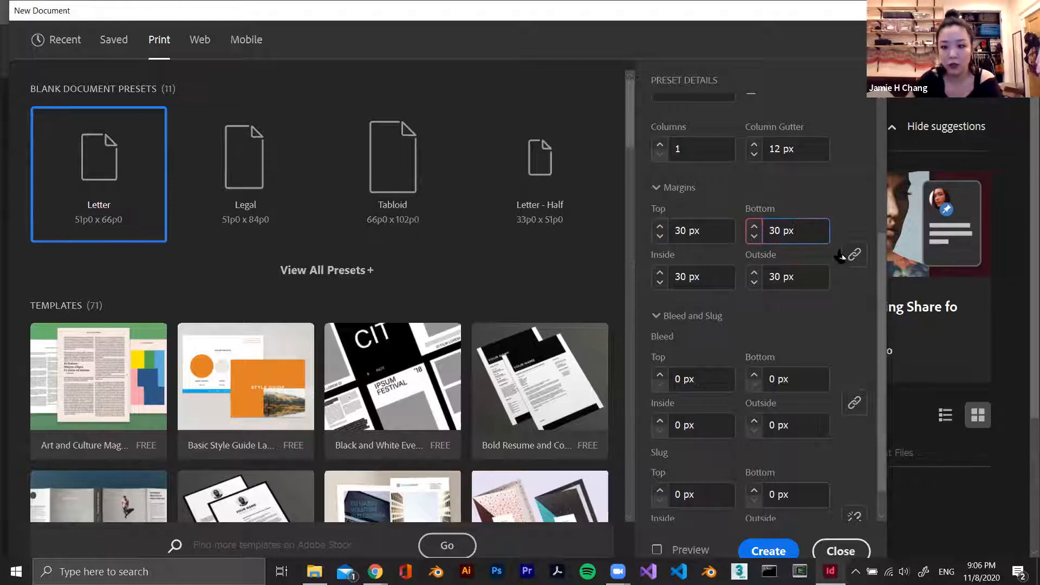
{"action": "left_click", "coordinate": [860, 307]}
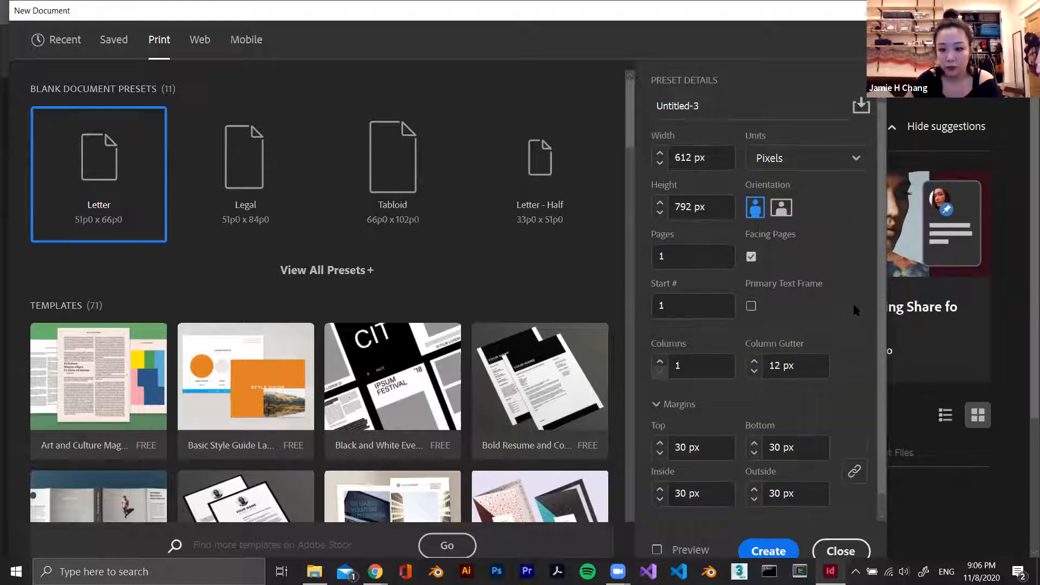
Unlink the margins and set the bottom and inside margins to 35 px
{"action": "left_click", "coordinate": [855, 451]}
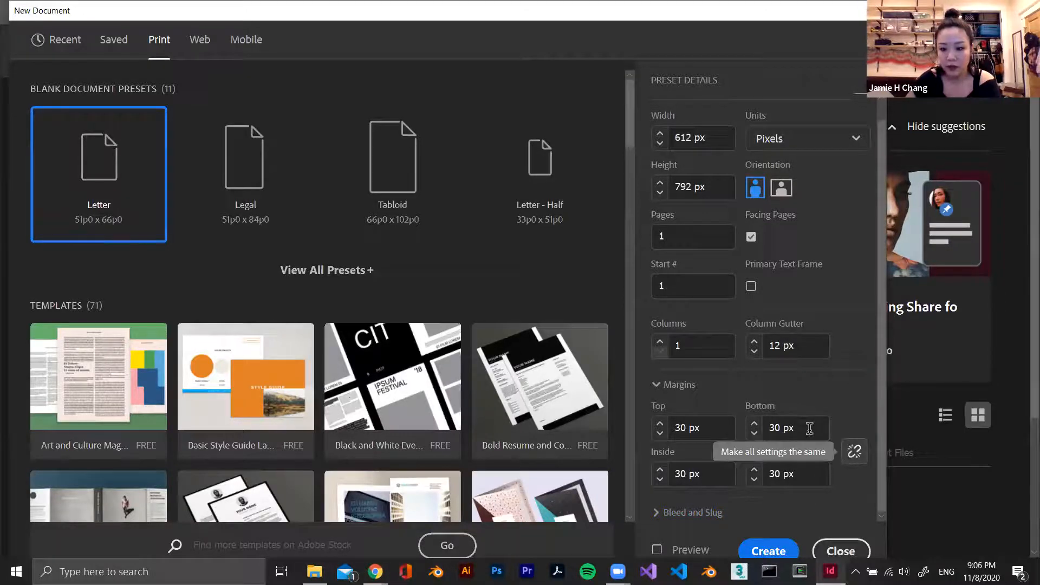
{"action": "double_click", "coordinate": [788, 428]}
{"action": "key", "text": "ctrl+a"}
{"action": "type", "text": "35"}
{"action": "key", "text": "Tab"}
{"action": "type", "text": "35"}
{"action": "key", "text": "Tab"}
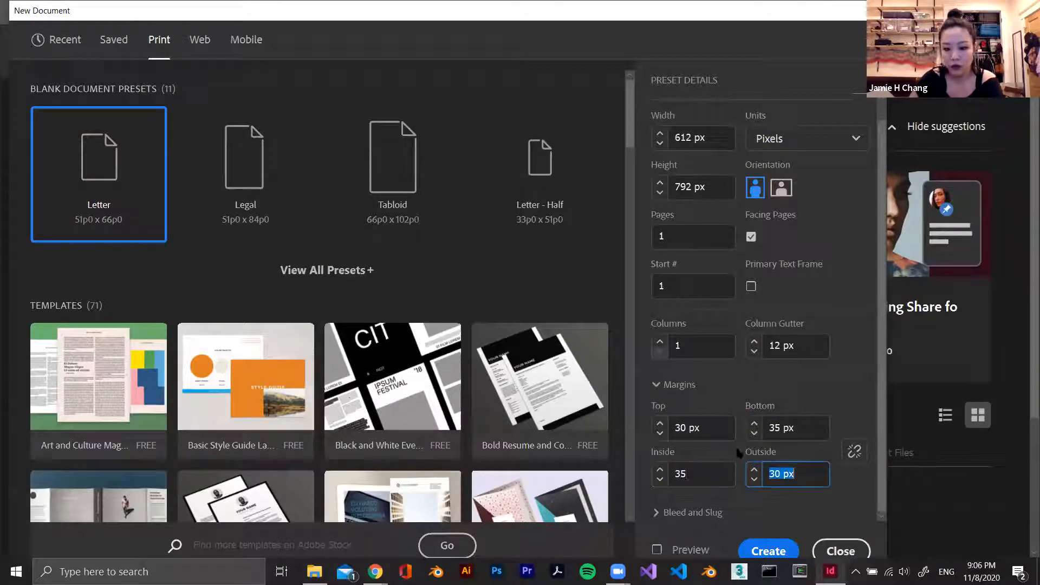
Link the margins again and set all of them to 30 px
{"action": "left_click", "coordinate": [854, 451]}
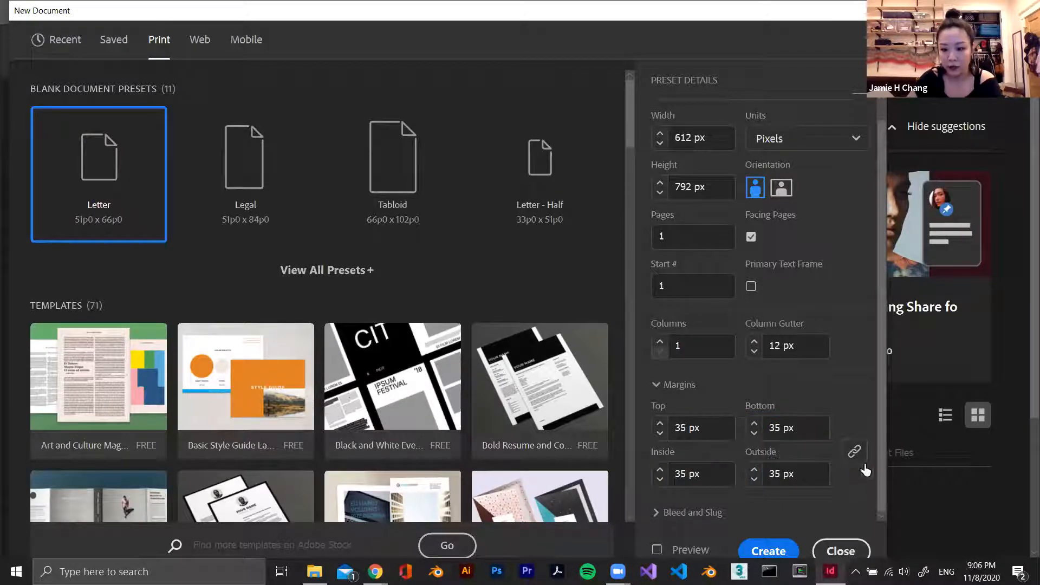
{"action": "left_click", "coordinate": [704, 424]}
{"action": "type", "text": "30"}
{"action": "left_click", "coordinate": [835, 416]}
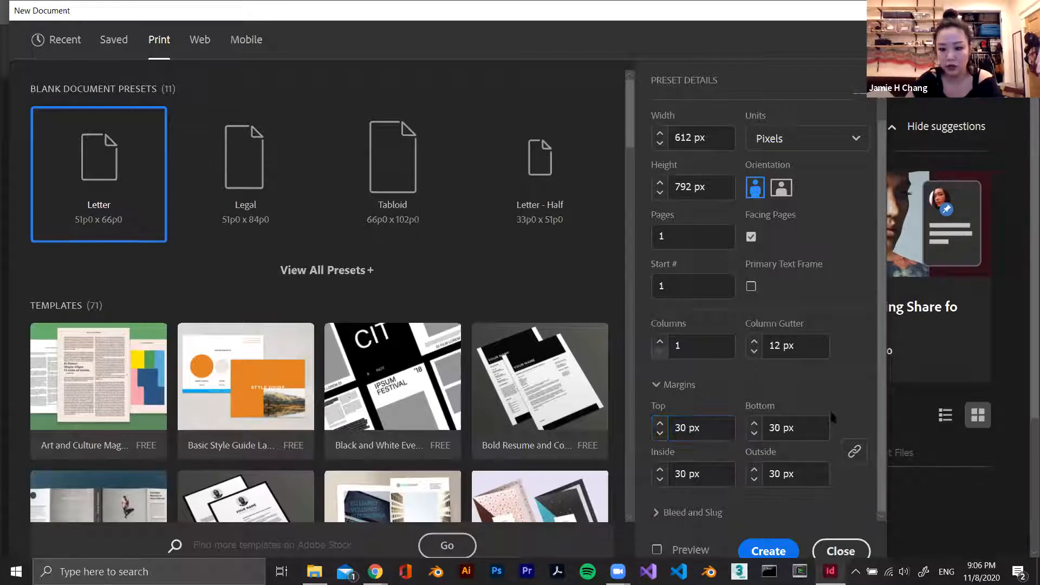
Expand the bleed and slug settings to review them, and create the document
{"action": "scroll", "coordinate": [805, 411], "scroll_direction": "up", "scroll_amount": 1}
{"action": "scroll", "coordinate": [790, 437], "scroll_direction": "down", "scroll_amount": 1}
{"action": "left_click", "coordinate": [699, 513]}
{"action": "scroll", "coordinate": [765, 464], "scroll_direction": "down", "scroll_amount": 2}
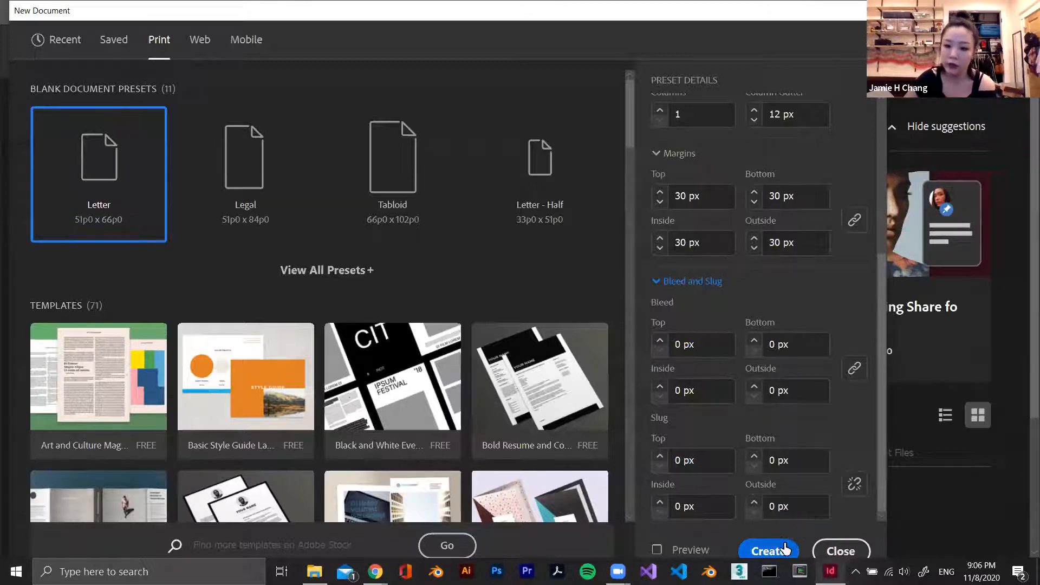
{"action": "left_click", "coordinate": [769, 549]}
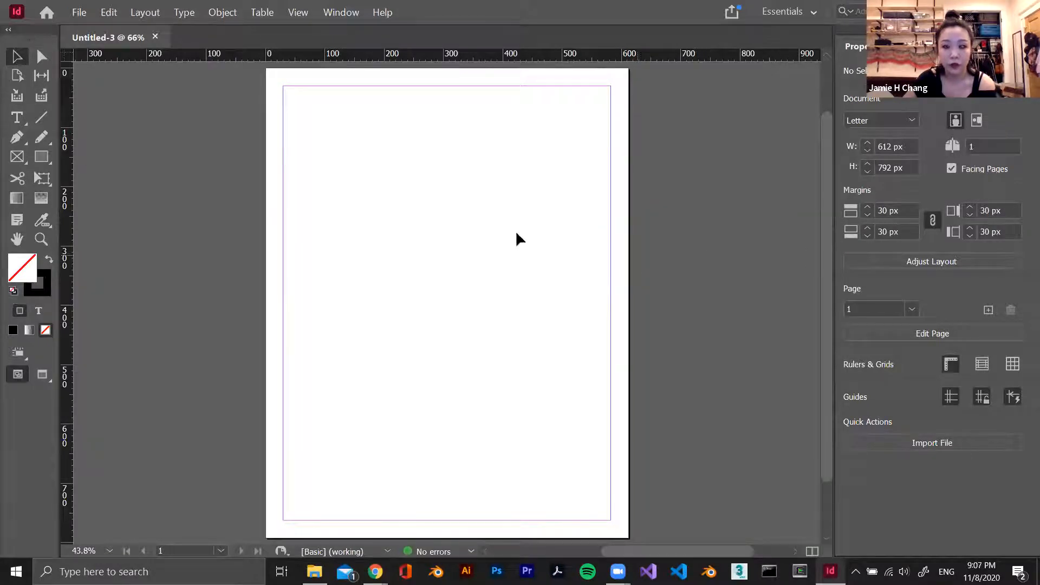
{"action": "right_click", "coordinate": [265, 424]}
{"action": "left_click", "coordinate": [251, 201]}
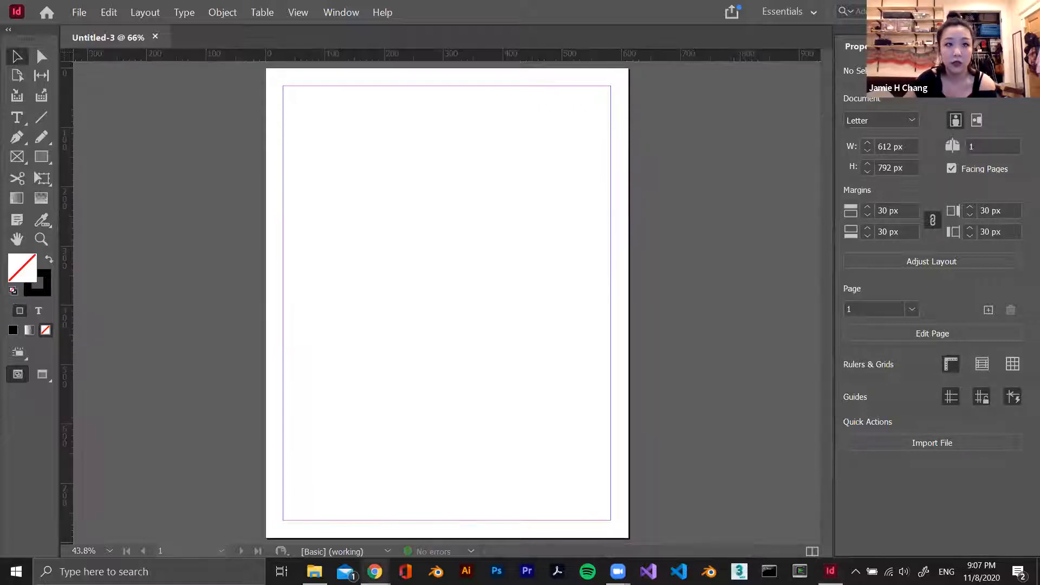
{"action": "left_click", "coordinate": [341, 199]}
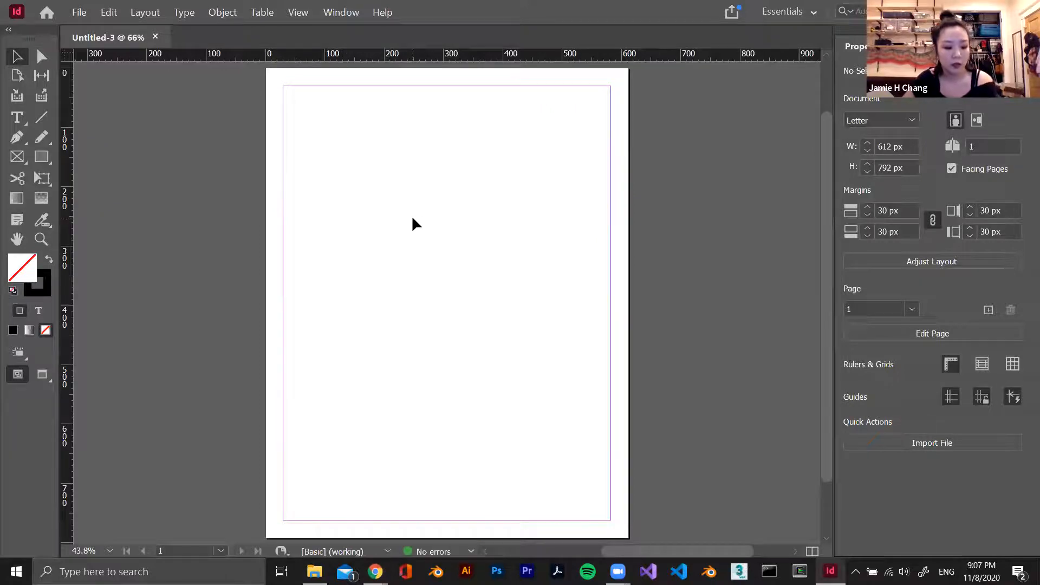
Practise moving around the blank page by scrolling it vertically and sideways and zooming out and in to 100%
{"action": "scroll", "coordinate": [343, 197], "scroll_direction": "up", "scroll_amount": 1}
{"action": "scroll", "coordinate": [344, 196], "scroll_direction": "down", "scroll_amount": 1}
{"action": "scroll", "coordinate": [344, 196], "scroll_direction": "up", "scroll_amount": 1}
{"action": "scroll", "coordinate": [345, 199], "scroll_direction": "down", "scroll_amount": 1}
{"action": "scroll", "coordinate": [345, 198], "scroll_direction": "up", "scroll_amount": 1}
{"action": "scroll", "coordinate": [345, 199], "scroll_direction": "down", "scroll_amount": 1}
{"action": "scroll", "coordinate": [345, 199], "scroll_direction": "up", "scroll_amount": 1}
{"action": "scroll", "coordinate": [346, 199], "scroll_direction": "down", "scroll_amount": 1}
{"action": "scroll", "coordinate": [348, 197], "scroll_direction": "up", "scroll_amount": 1}
{"action": "scroll", "coordinate": [348, 198], "scroll_direction": "down", "scroll_amount": 1}
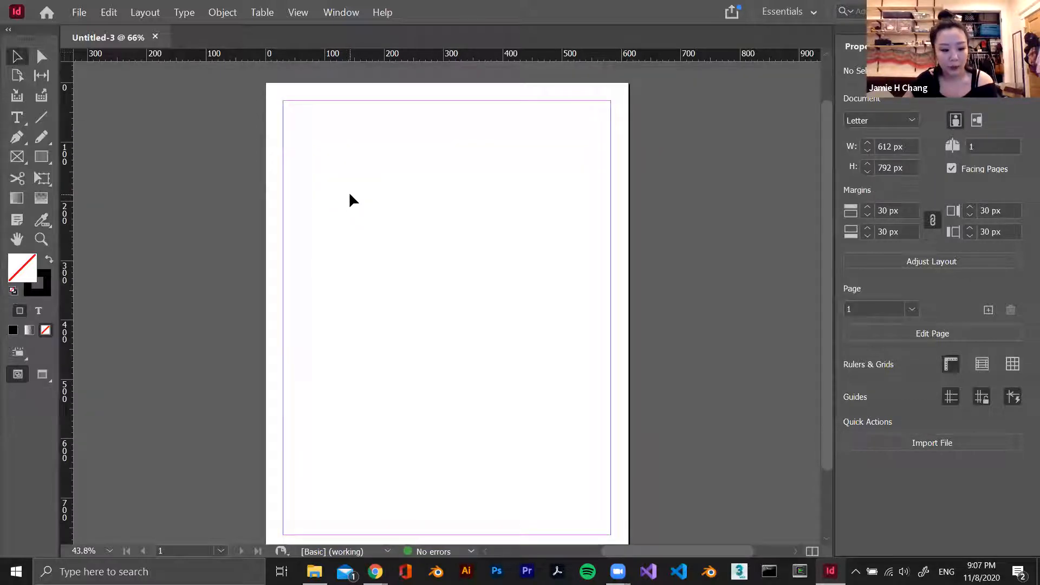
{"action": "scroll", "coordinate": [397, 209], "scroll_direction": "left", "scroll_amount": 3}
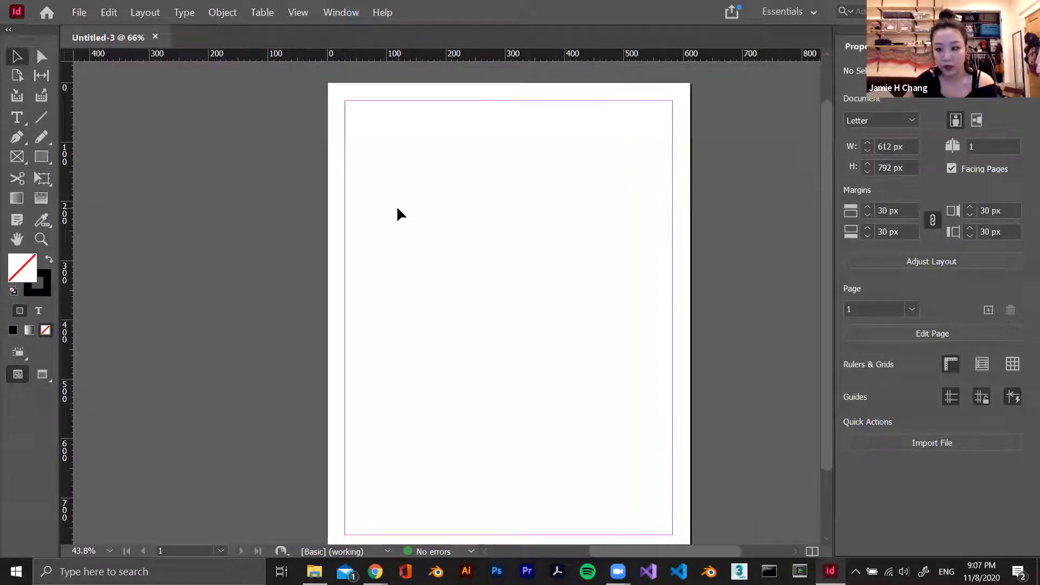
{"action": "scroll", "coordinate": [397, 209], "scroll_direction": "right", "scroll_amount": 2}
{"action": "scroll", "coordinate": [398, 209], "scroll_direction": "left", "scroll_amount": 2}
{"action": "scroll", "coordinate": [397, 209], "scroll_direction": "right", "scroll_amount": 4}
{"action": "scroll", "coordinate": [400, 214], "scroll_direction": "left", "scroll_amount": 3}
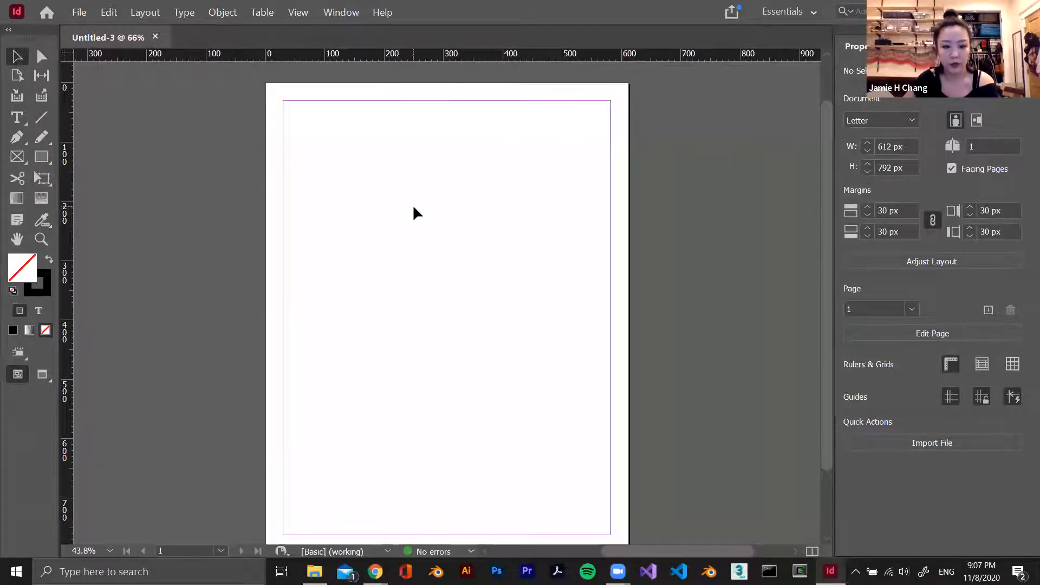
{"action": "scroll", "coordinate": [417, 210], "scroll_direction": "up", "scroll_amount": 1}
{"action": "scroll", "coordinate": [417, 210], "scroll_direction": "down", "scroll_amount": 2}
{"action": "scroll", "coordinate": [417, 209], "scroll_direction": "up", "scroll_amount": 1}
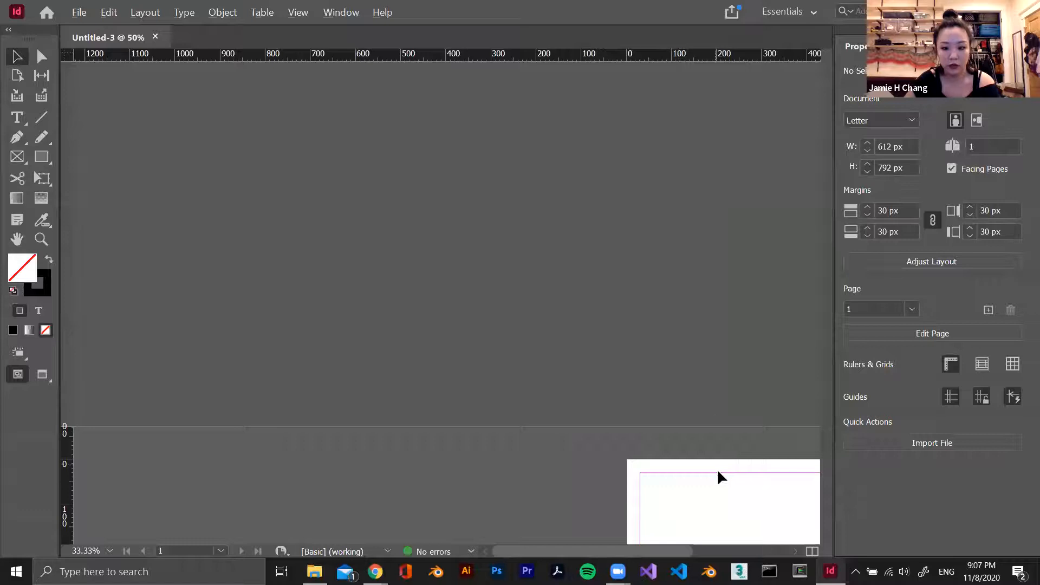
{"action": "scroll", "coordinate": [718, 473], "scroll_direction": "up", "scroll_amount": 2}
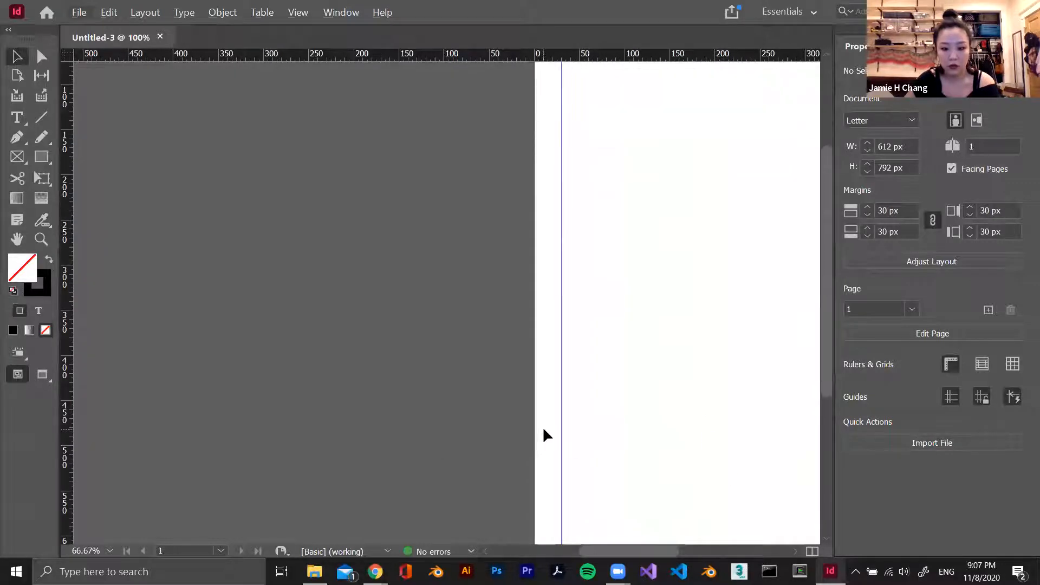
{"action": "scroll", "coordinate": [544, 438], "scroll_direction": "right", "scroll_amount": 5}
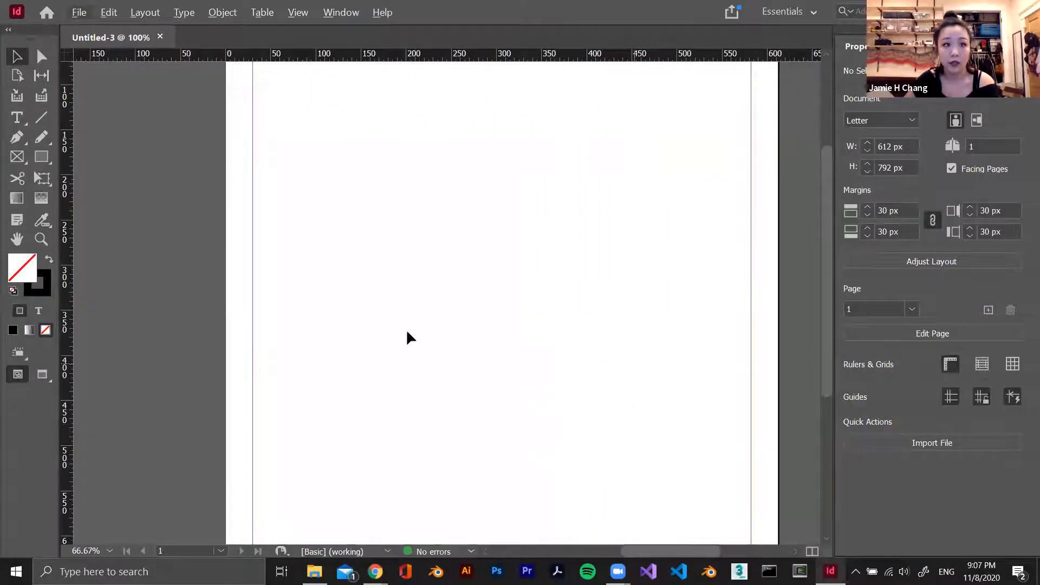
Draw a nearly horizontal line about 221 px long on the page with the Line tool, undoing and restoring it once
{"action": "left_click", "coordinate": [41, 120]}
{"action": "left_click_drag", "start_coordinate": [464, 214], "coordinate": [665, 216]}
{"action": "key", "text": "ctrl+z"}
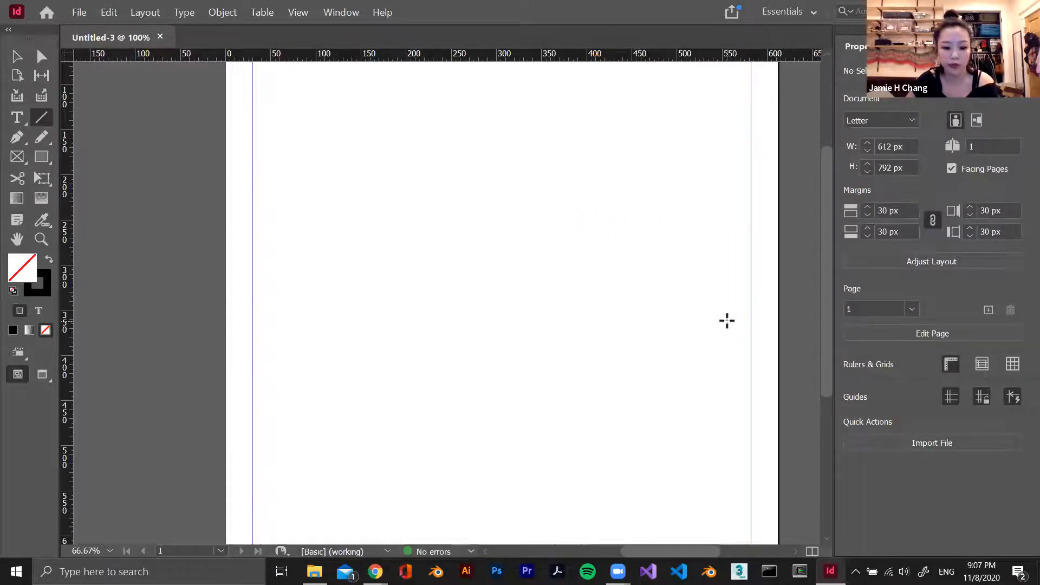
{"action": "key", "text": "ctrl+shift+z"}
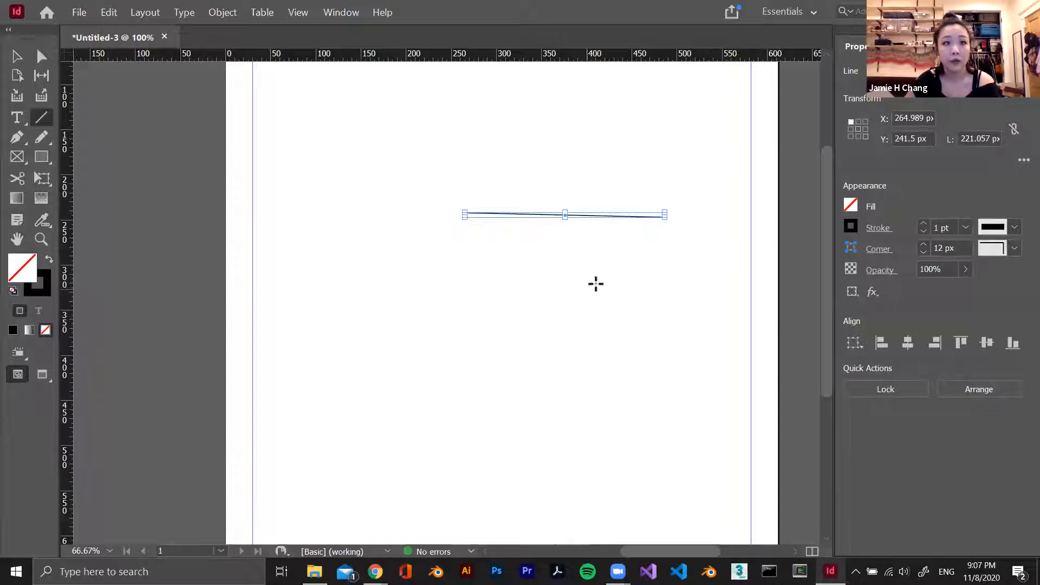
Draw three more lines around the first: a steep one beside it, a nearly horizontal one below, and one about 122 px long above
{"action": "left_click_drag", "start_coordinate": [404, 140], "coordinate": [382, 274]}
{"action": "left_click_drag", "start_coordinate": [360, 327], "coordinate": [561, 322]}
{"action": "left_click_drag", "start_coordinate": [584, 121], "coordinate": [475, 129]}
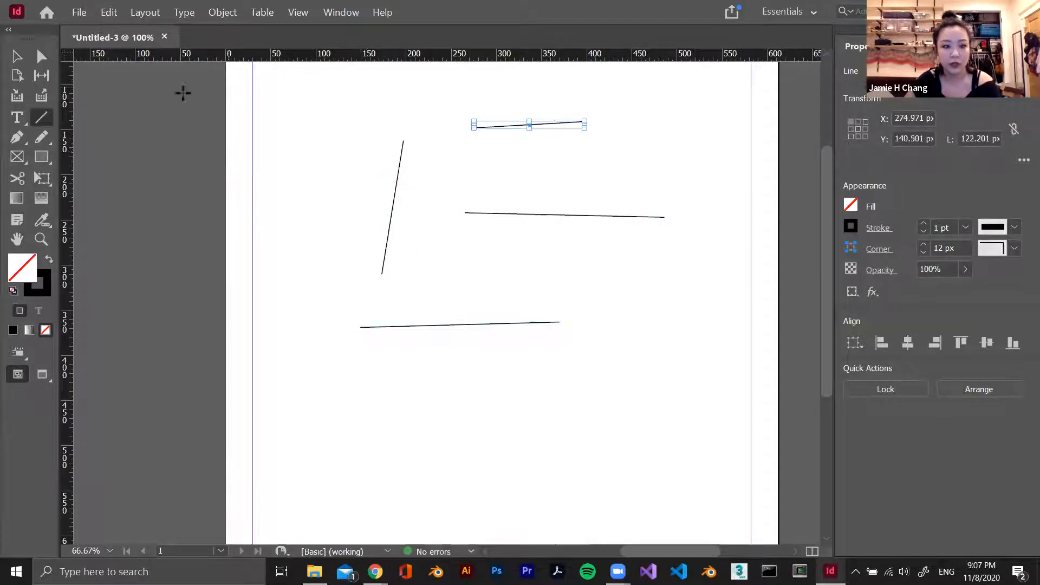
With the Selection tool, move the short upper line down and to the right, and stretch the middle line into a diagonal about 287 px long
{"action": "left_click", "coordinate": [17, 56]}
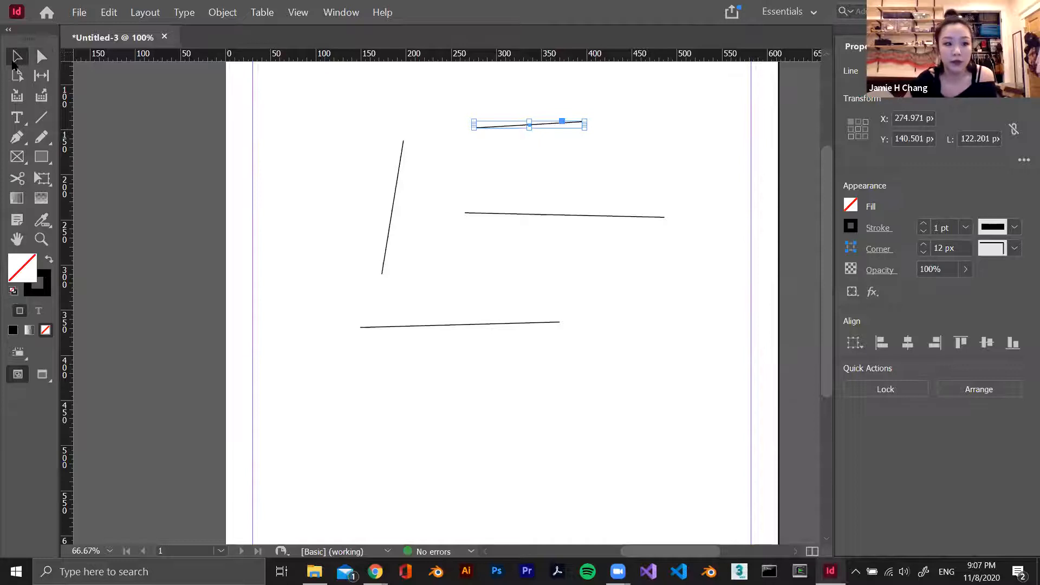
{"action": "left_click", "coordinate": [449, 176]}
{"action": "left_click_drag", "start_coordinate": [513, 125], "coordinate": [579, 173]}
{"action": "left_click", "coordinate": [552, 215]}
{"action": "left_click_drag", "start_coordinate": [465, 216], "coordinate": [415, 283]}
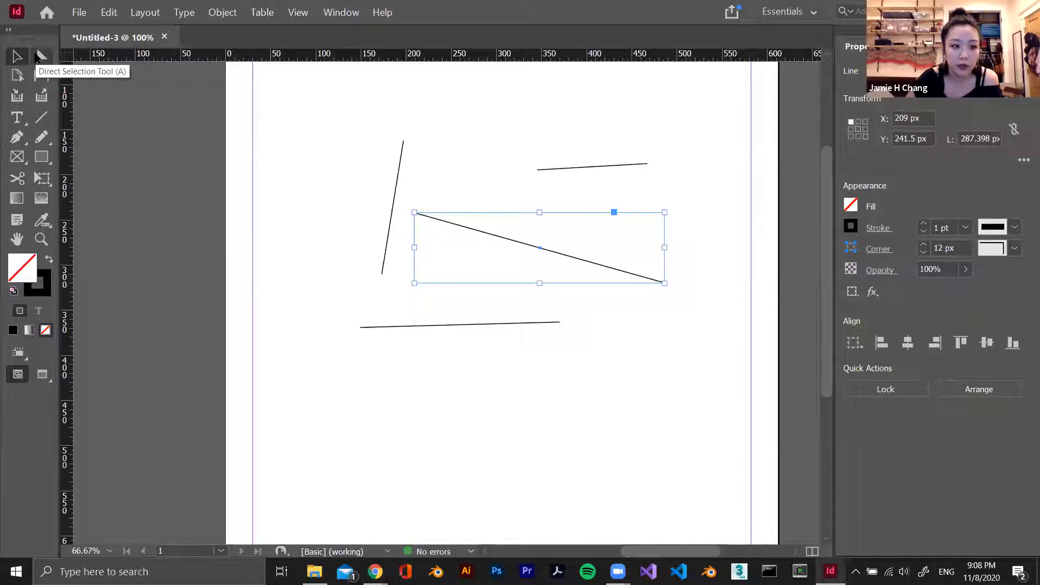
With the Direct Selection tool, reposition both endpoints of the steep line so it becomes a gently rising diagonal, and deselect it
{"action": "left_click", "coordinate": [41, 57]}
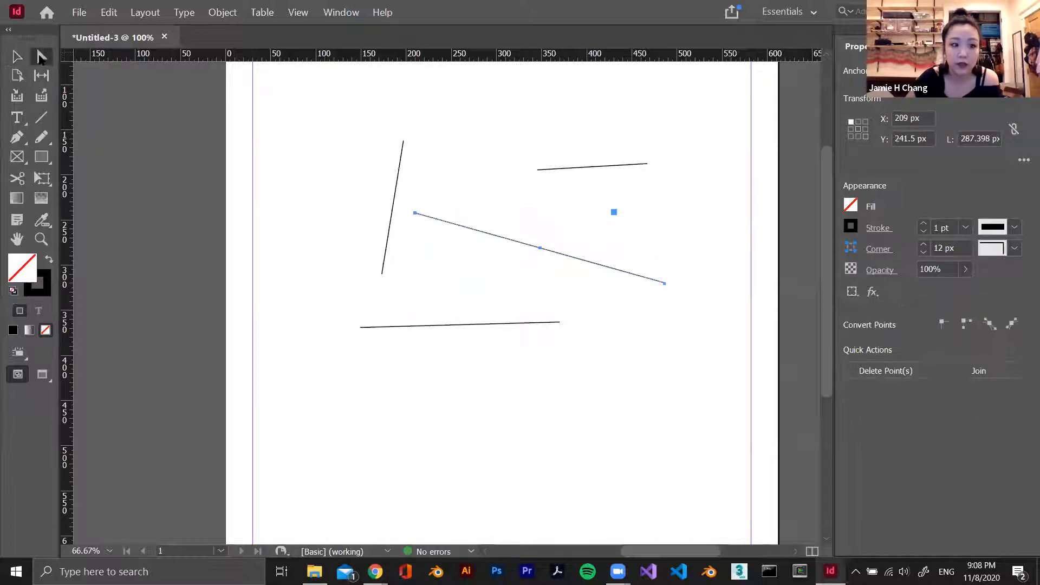
{"action": "left_click", "coordinate": [373, 170]}
{"action": "left_click_drag", "start_coordinate": [401, 173], "coordinate": [450, 122]}
{"action": "left_click", "coordinate": [350, 141]}
{"action": "left_click_drag", "start_coordinate": [333, 275], "coordinate": [297, 194]}
{"action": "left_click", "coordinate": [410, 264]}
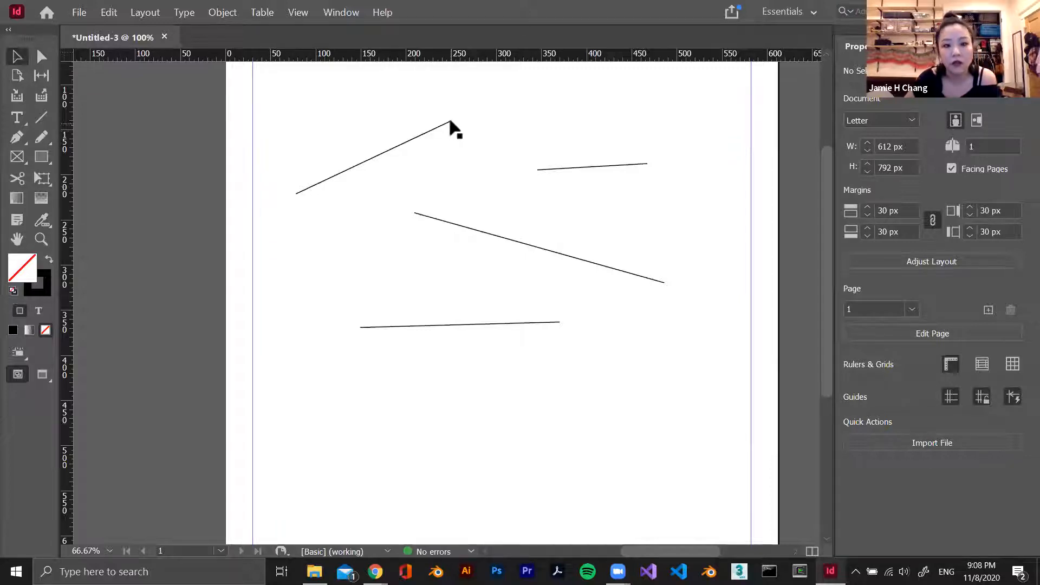
Add the lines to one selection with the Selection tool until all four are selected together
{"action": "left_click", "coordinate": [390, 149]}
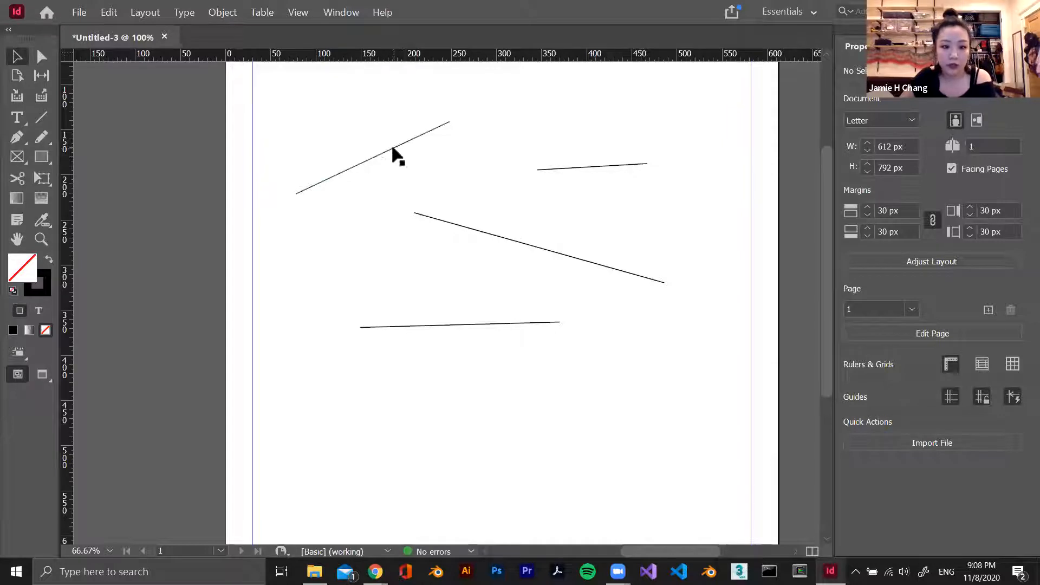
{"action": "left_click", "coordinate": [471, 231], "text": "shift"}
{"action": "left_click", "coordinate": [609, 166], "text": "shift"}
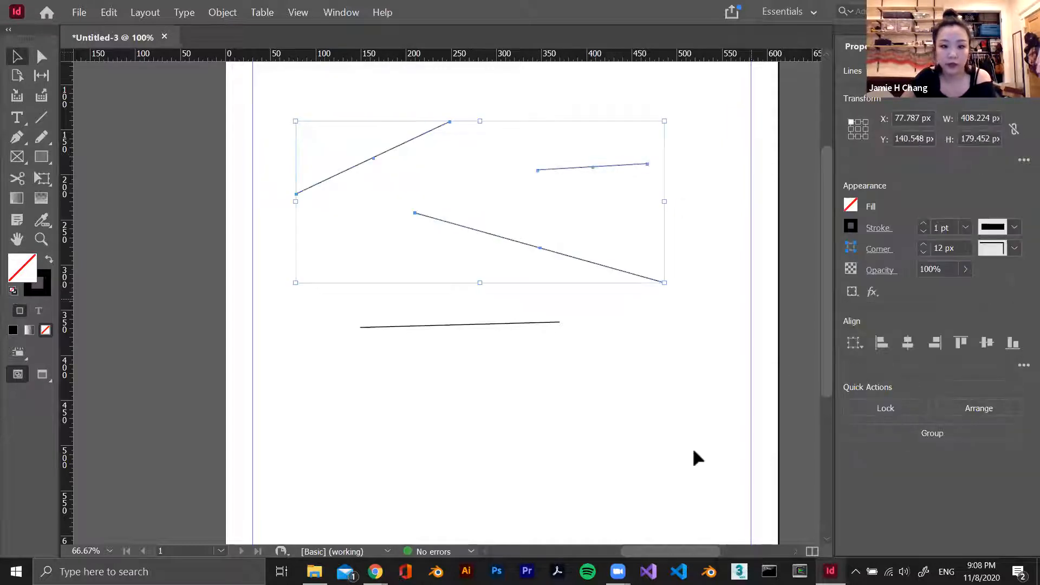
{"action": "left_click_drag", "start_coordinate": [608, 334], "coordinate": [483, 303]}
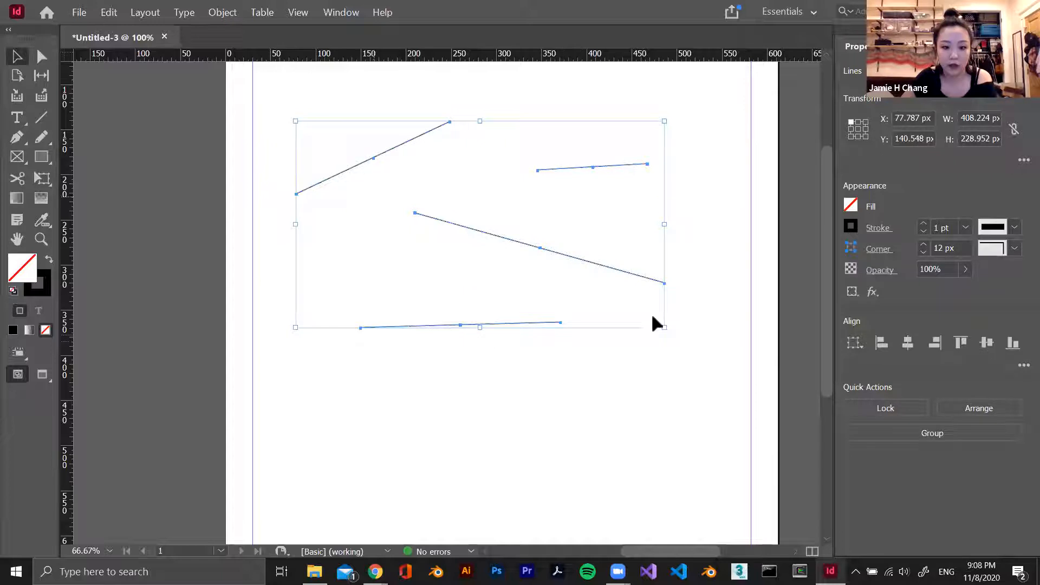
Practise marquee selection around parts of the drawn lines, and clear the selection
{"action": "left_click_drag", "start_coordinate": [625, 428], "coordinate": [424, 374]}
{"action": "left_click_drag", "start_coordinate": [681, 454], "coordinate": [443, 395]}
{"action": "left_click_drag", "start_coordinate": [676, 502], "coordinate": [481, 442]}
{"action": "left_click_drag", "start_coordinate": [543, 381], "coordinate": [464, 320]}
{"action": "left_click_drag", "start_coordinate": [699, 302], "coordinate": [613, 224]}
{"action": "left_click_drag", "start_coordinate": [699, 174], "coordinate": [576, 131]}
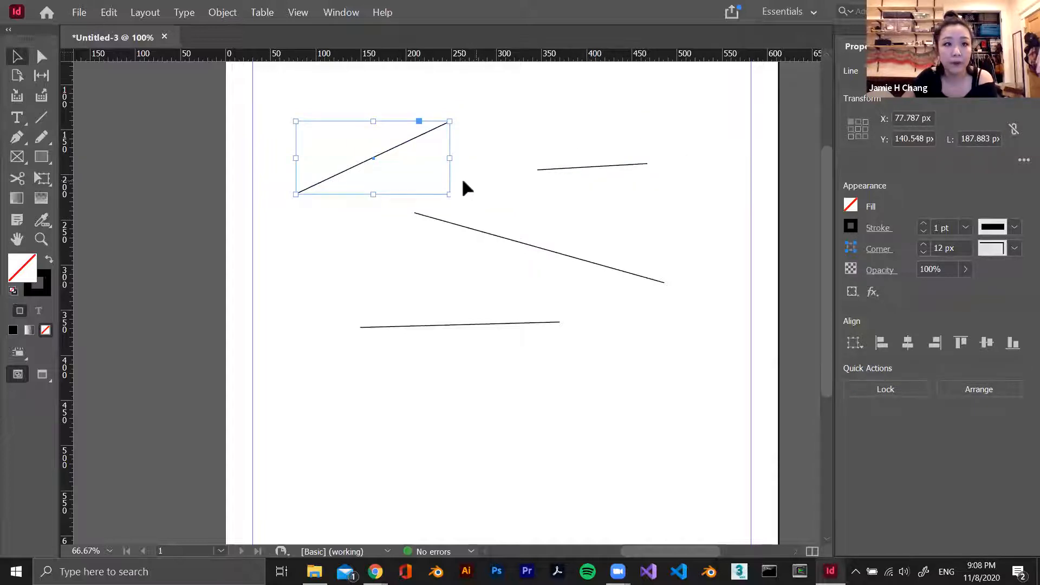
{"action": "left_click", "coordinate": [489, 161]}
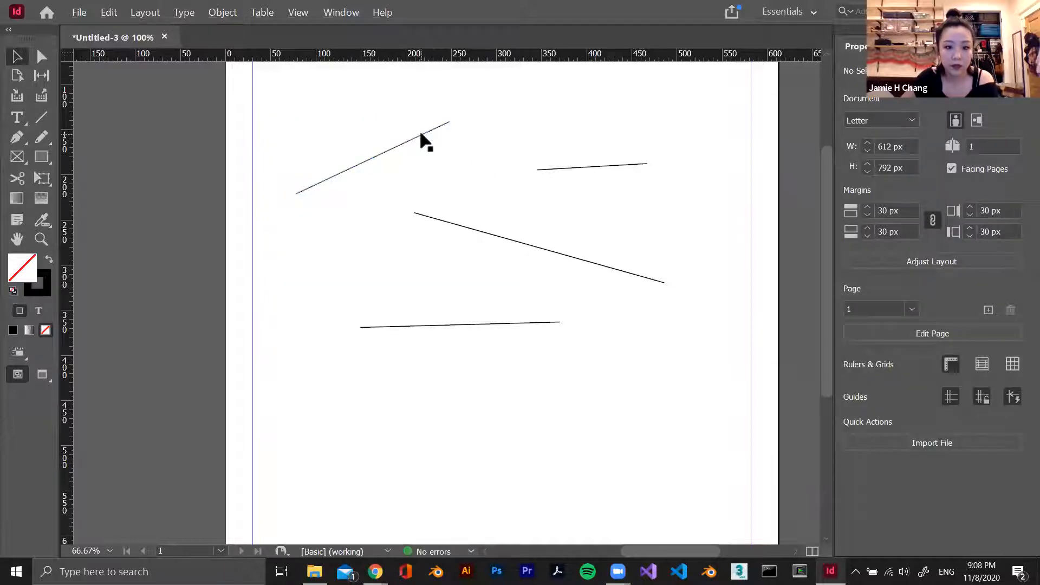
Shift the upper rising diagonal slightly to the right and make three parallel copies of it beside it
{"action": "left_click_drag", "start_coordinate": [425, 142], "coordinate": [535, 140]}
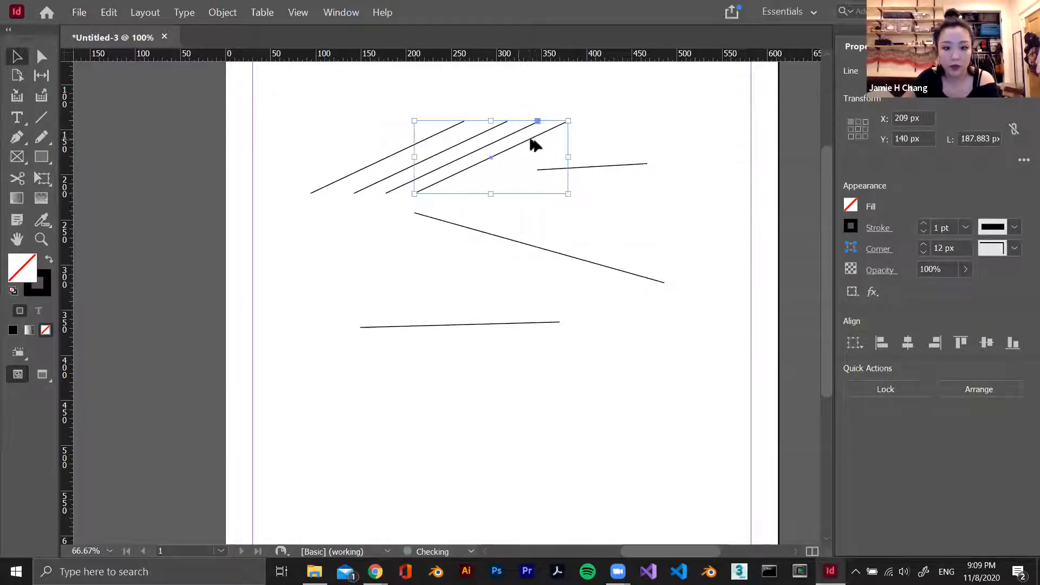
{"action": "left_click", "coordinate": [610, 129]}
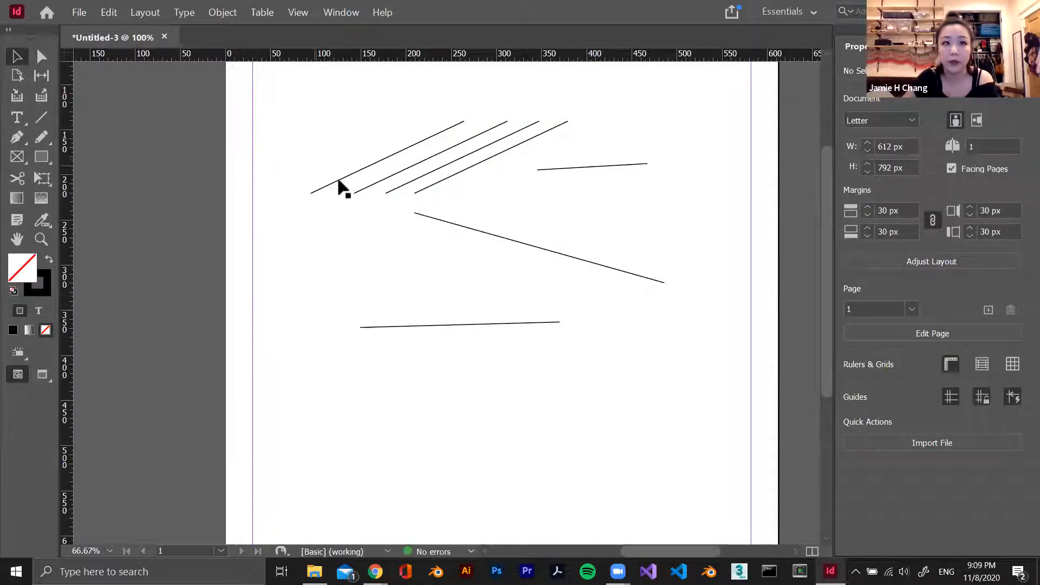
Select every line on the page together and delete them all
{"action": "left_click_drag", "start_coordinate": [652, 371], "coordinate": [370, 115]}
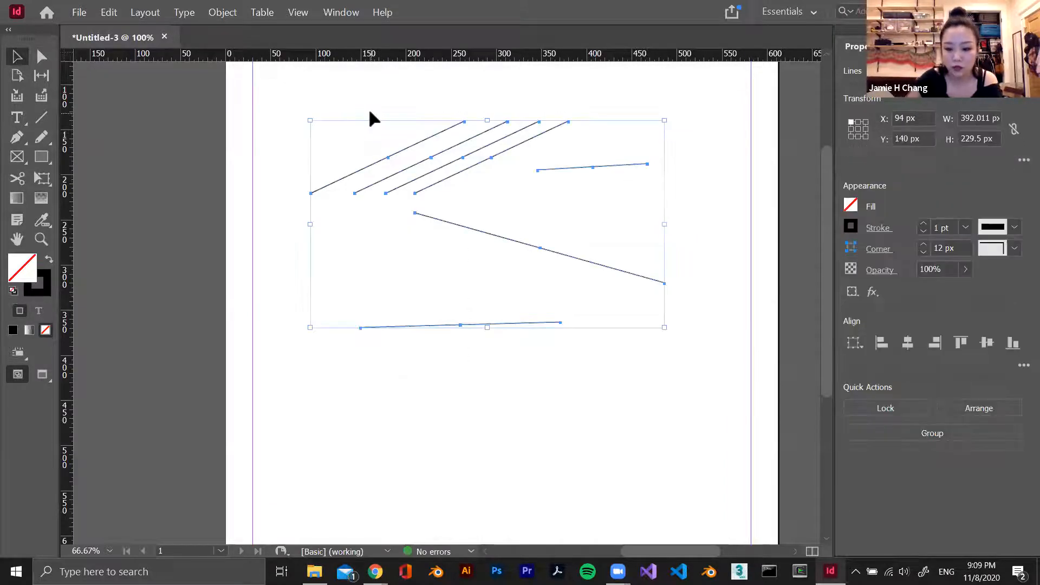
{"action": "key", "text": "Delete"}
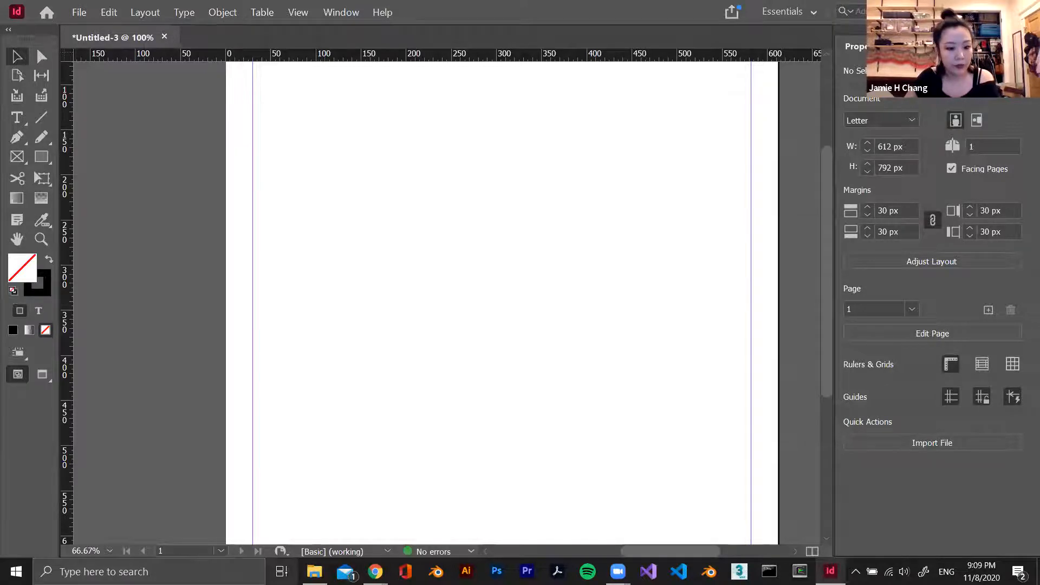
Look at the project folders inside the portfolio folder in File Explorer and return to InDesign
{"action": "left_click", "coordinate": [315, 572]}
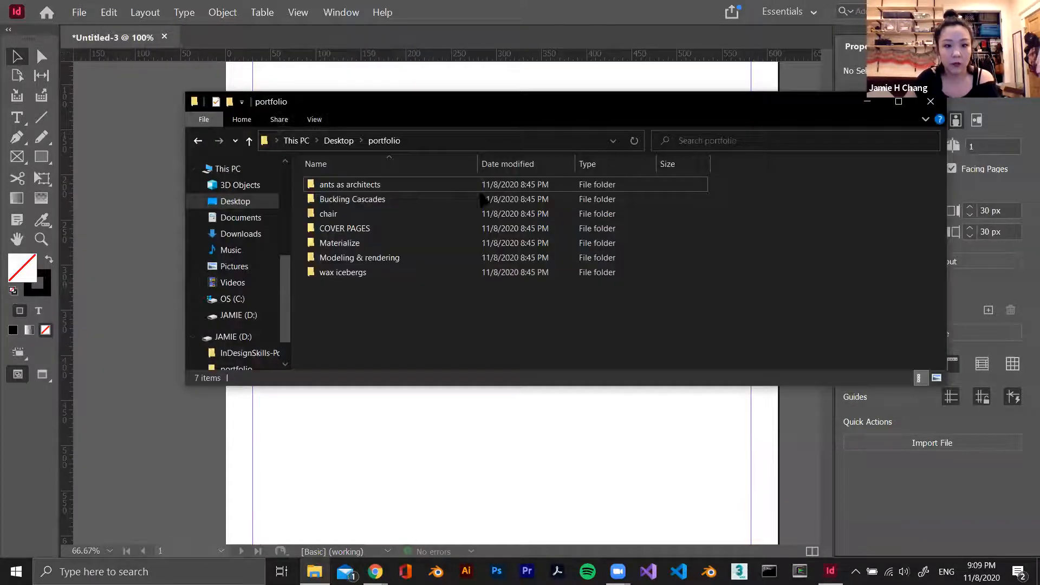
{"action": "left_click_drag", "start_coordinate": [481, 103], "coordinate": [904, 102]}
{"action": "left_click", "coordinate": [347, 294]}
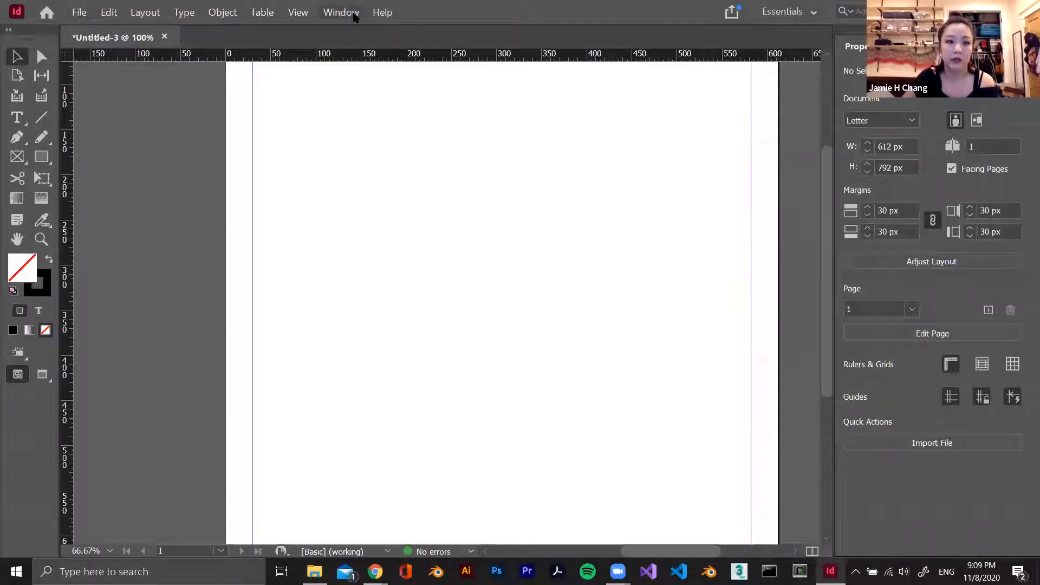
Switch the workspace to Advanced and widen the panel dock beside the page
{"action": "left_click", "coordinate": [354, 15]}
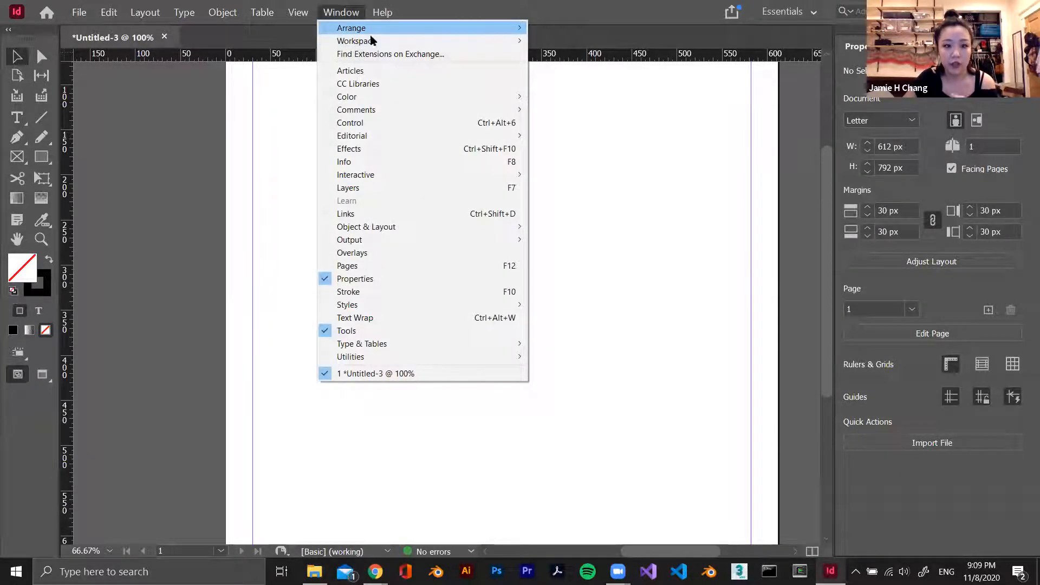
{"action": "mouse_move", "coordinate": [385, 40]}
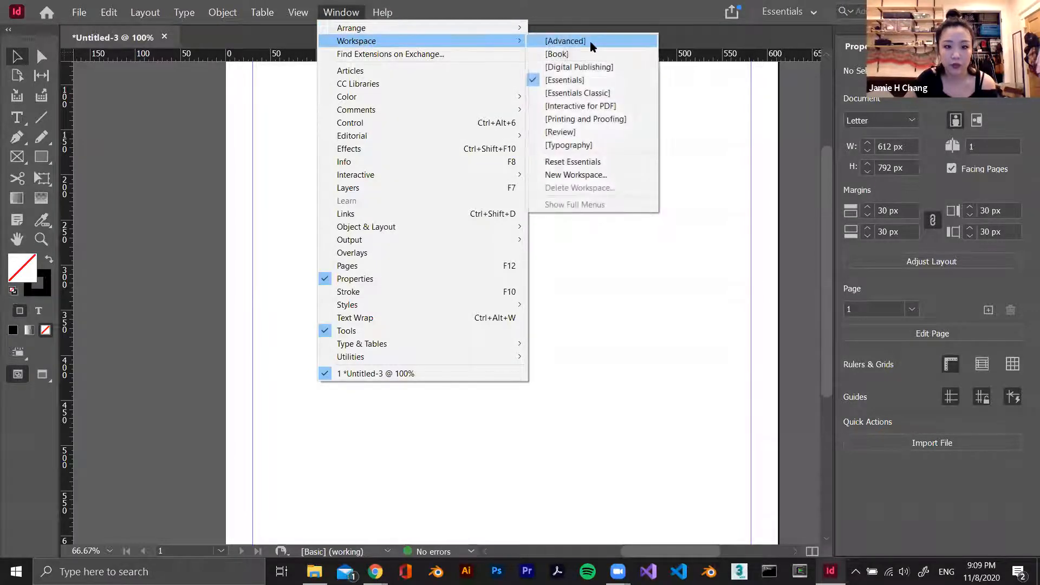
{"action": "left_click", "coordinate": [565, 41]}
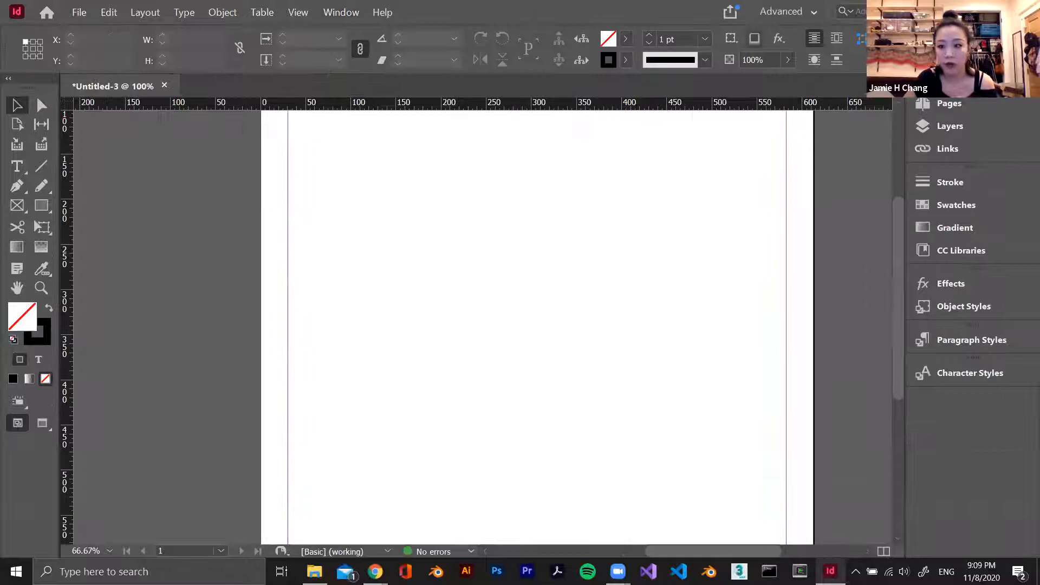
{"action": "left_click_drag", "start_coordinate": [905, 101], "coordinate": [862, 102]}
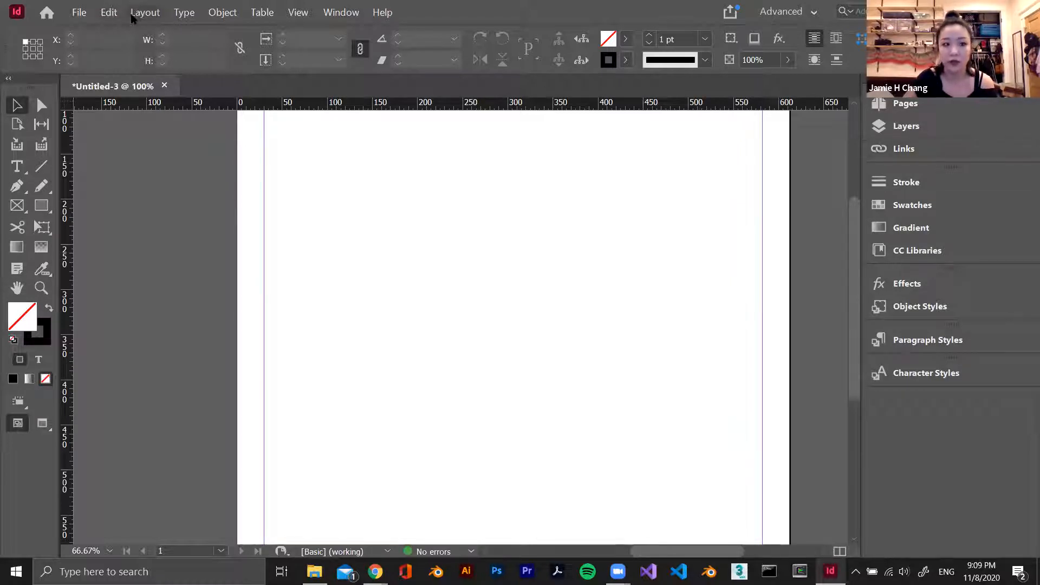
{"action": "left_click", "coordinate": [187, 14]}
{"action": "mouse_move", "coordinate": [145, 13]}
{"action": "left_click", "coordinate": [756, 352]}
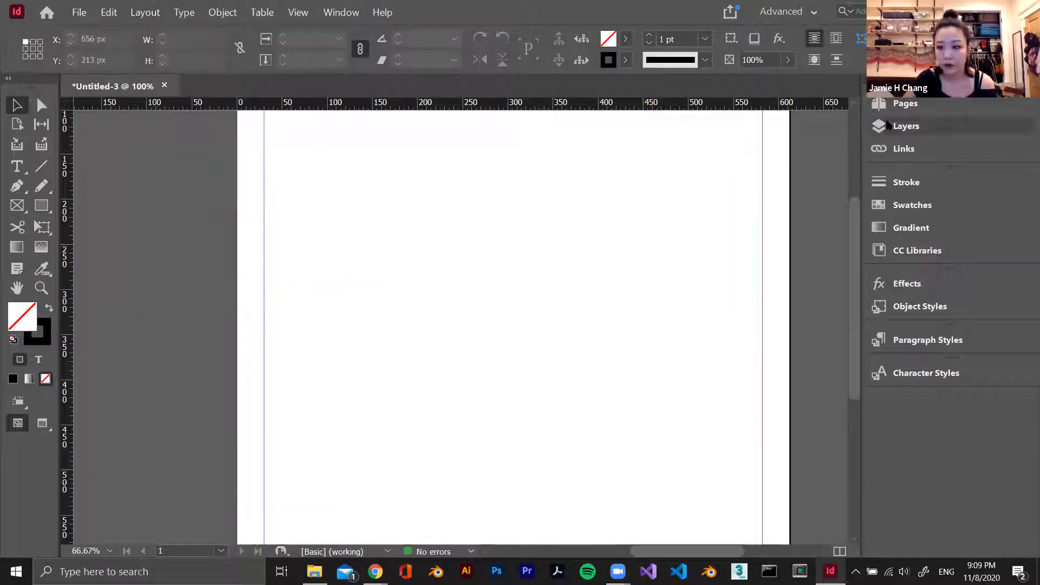
View the document's page list and its layer list, and collapse them again
{"action": "left_click", "coordinate": [899, 104]}
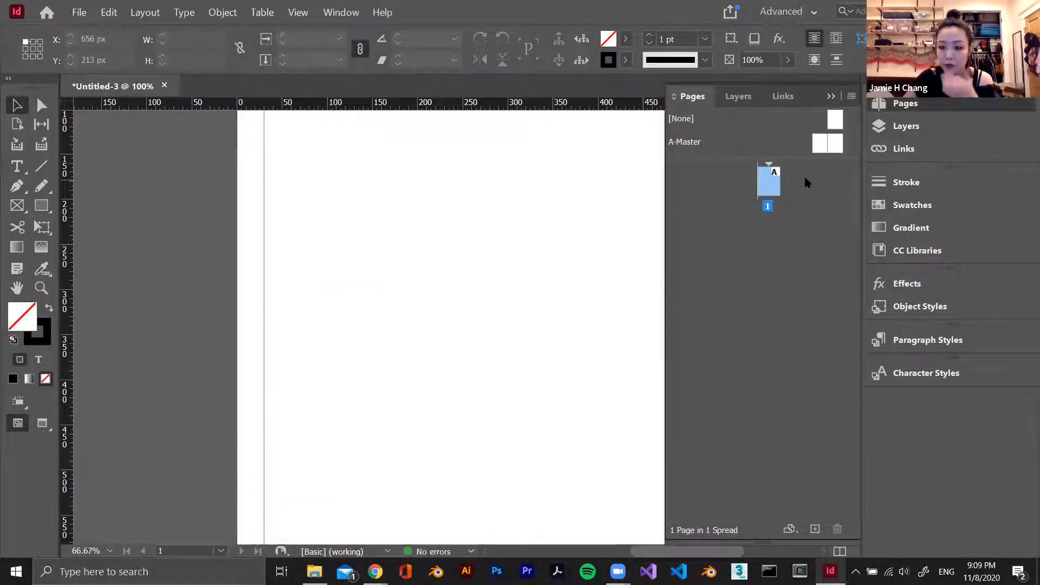
{"action": "left_click", "coordinate": [738, 96]}
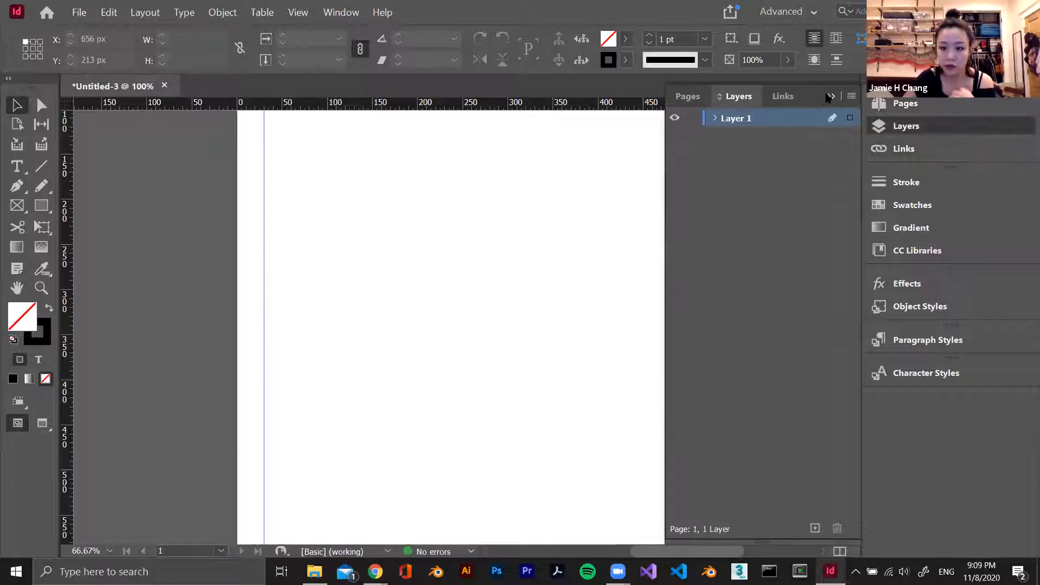
{"action": "left_click", "coordinate": [829, 96]}
Load the image DSC_7247 from the "ants as architects" folder inside Desktop > portfolio for placing
{"action": "left_click", "coordinate": [77, 13]}
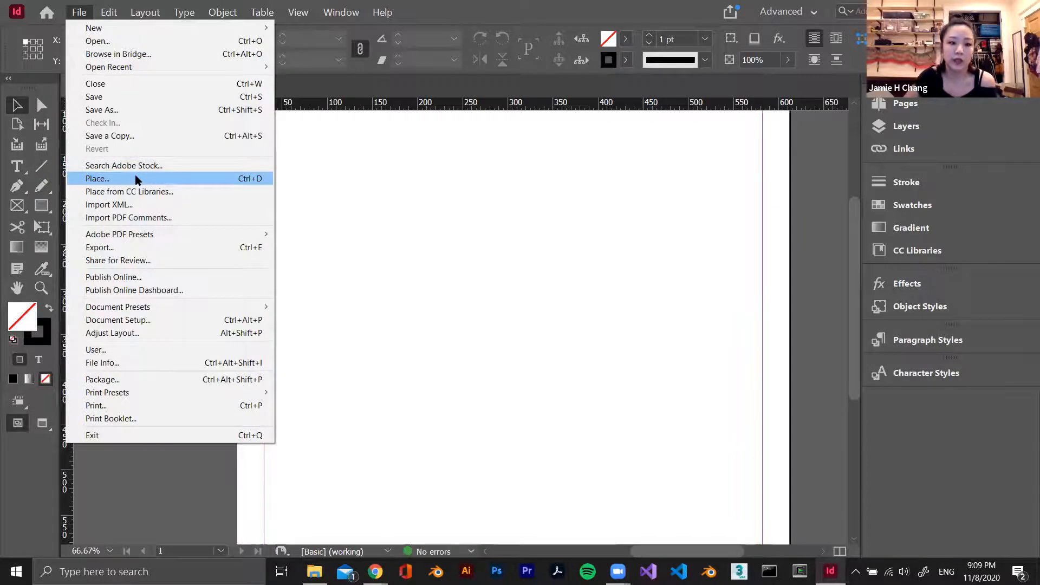
{"action": "left_click", "coordinate": [137, 180]}
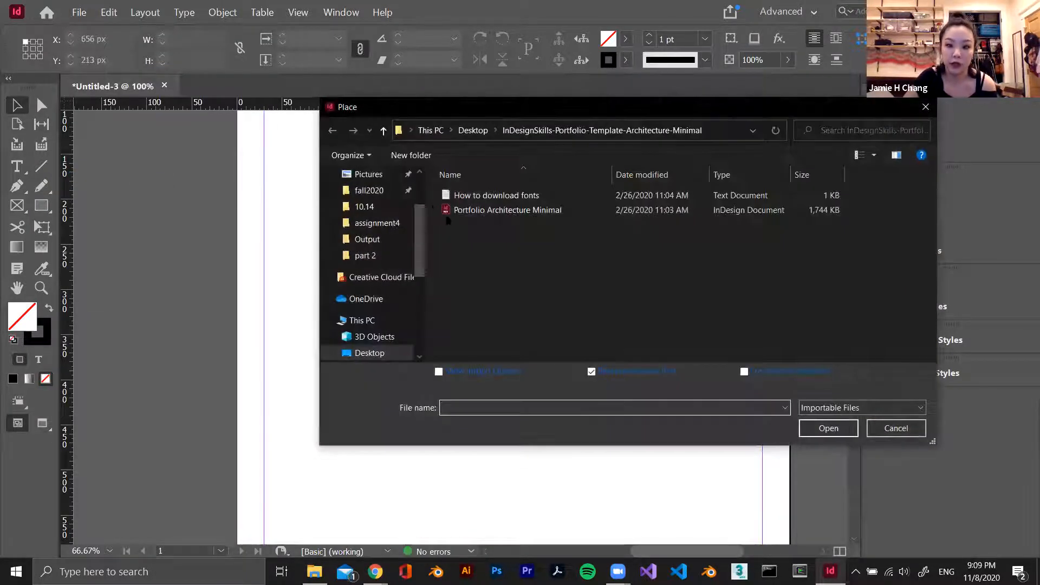
{"action": "left_click", "coordinate": [473, 130]}
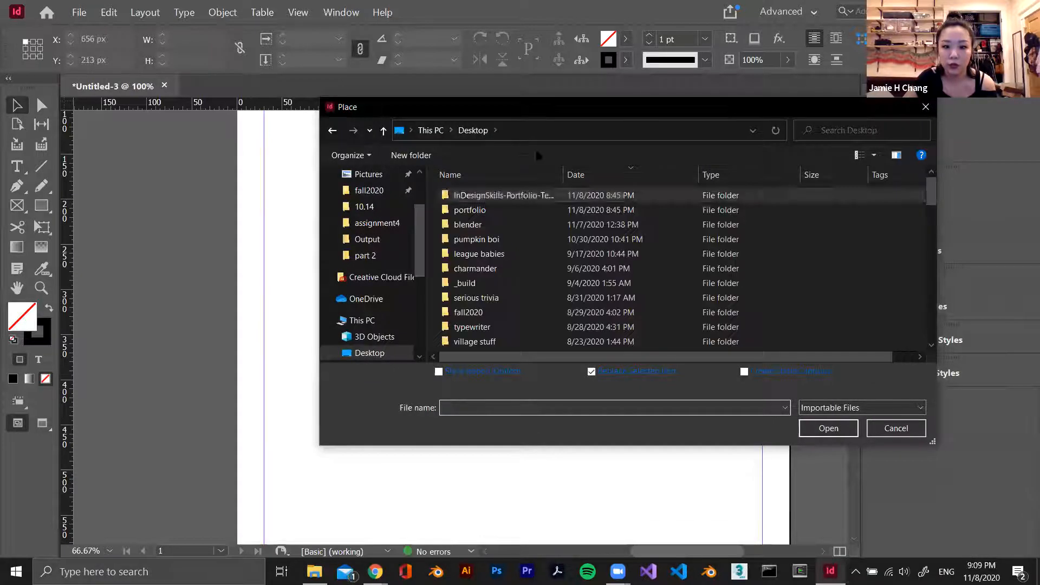
{"action": "double_click", "coordinate": [499, 210]}
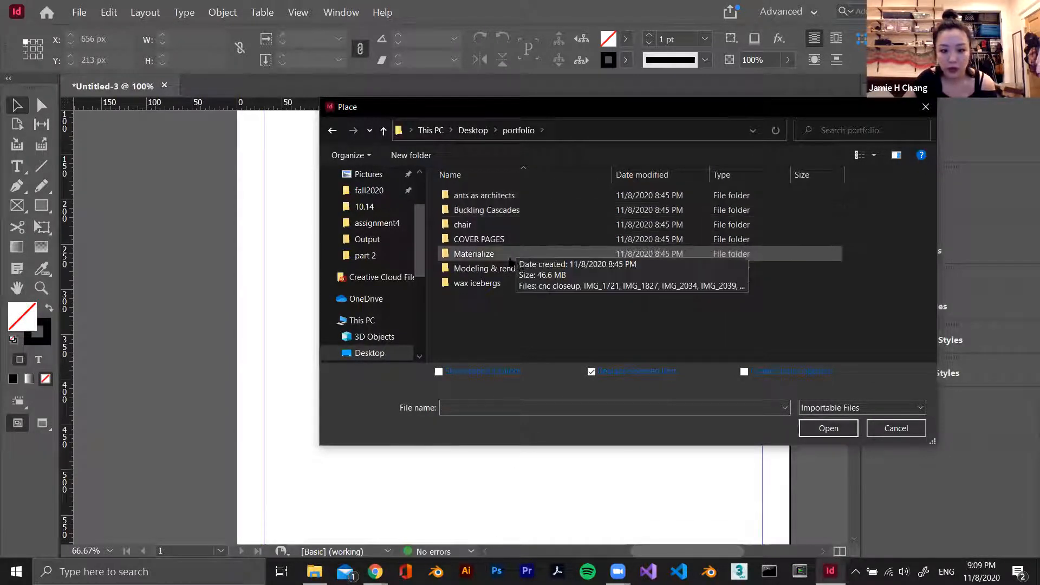
{"action": "double_click", "coordinate": [483, 195]}
{"action": "left_click", "coordinate": [556, 212]}
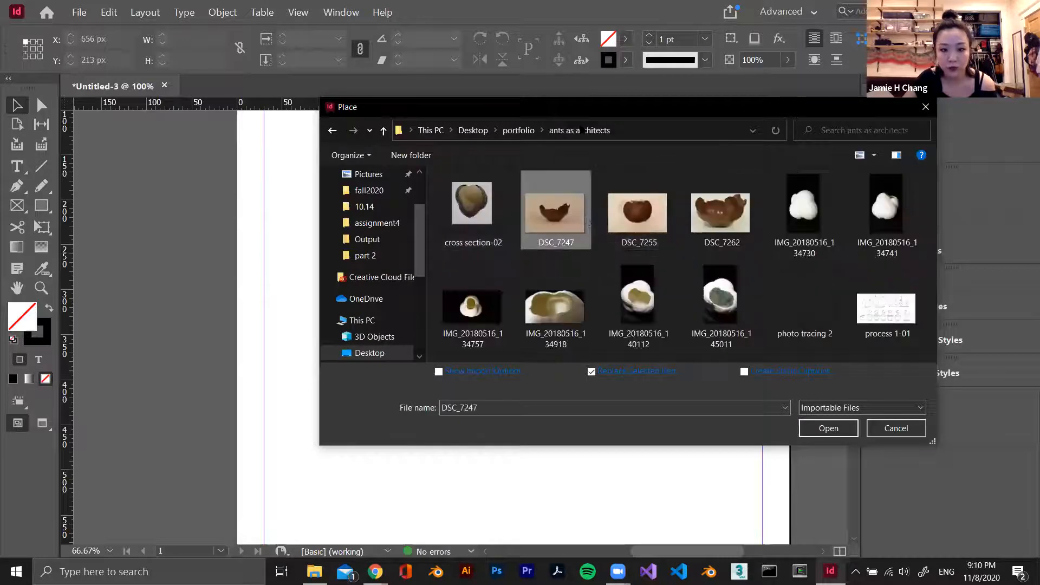
{"action": "left_click_drag", "start_coordinate": [575, 115], "coordinate": [673, 106]}
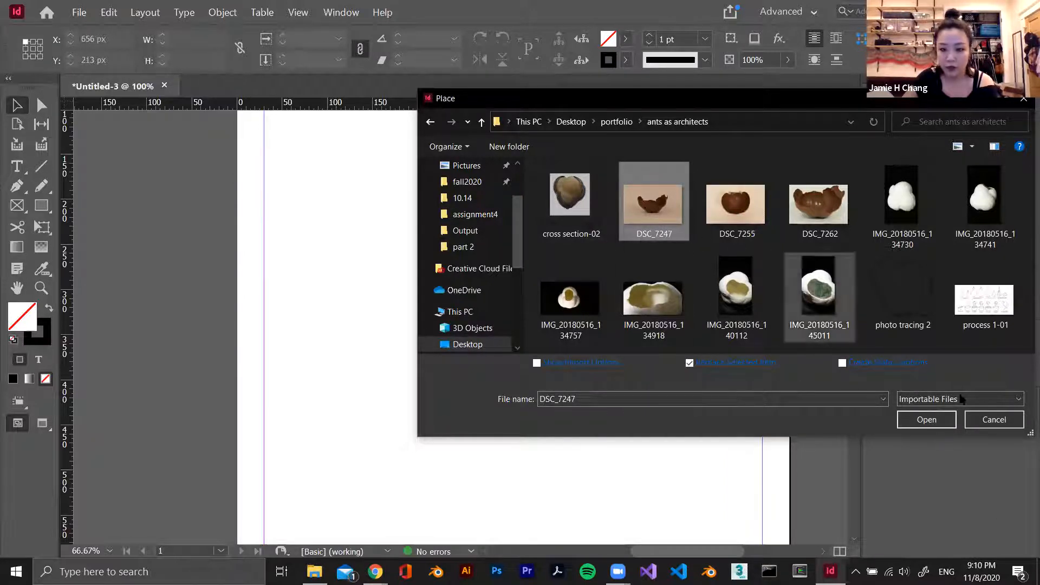
{"action": "left_click", "coordinate": [927, 420]}
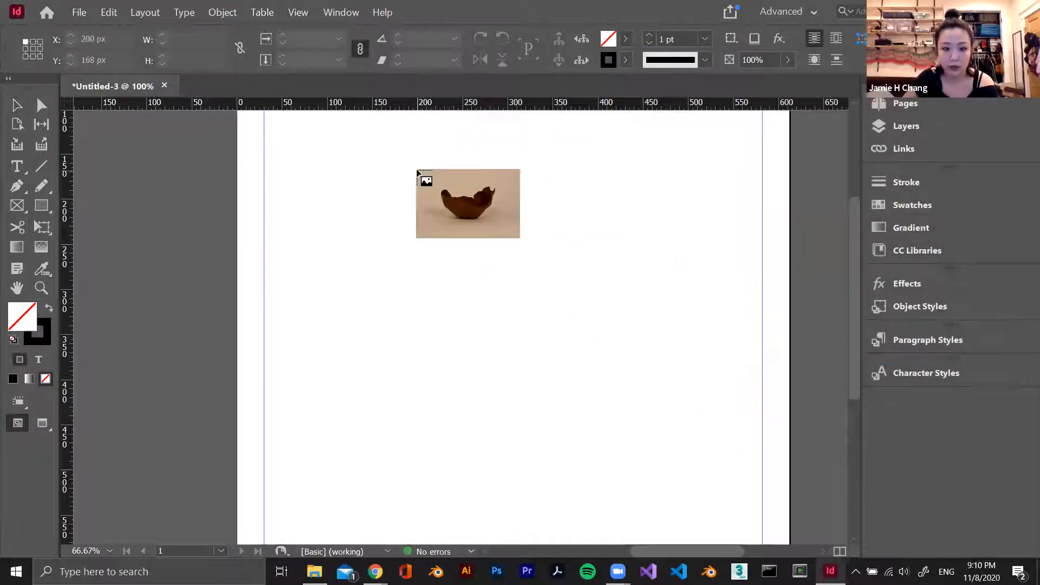
Try placing the image at full size from about X 82 px, Y 94 px on the page, and undo the placement
{"action": "scroll", "coordinate": [406, 236], "scroll_direction": "up", "scroll_amount": 3}
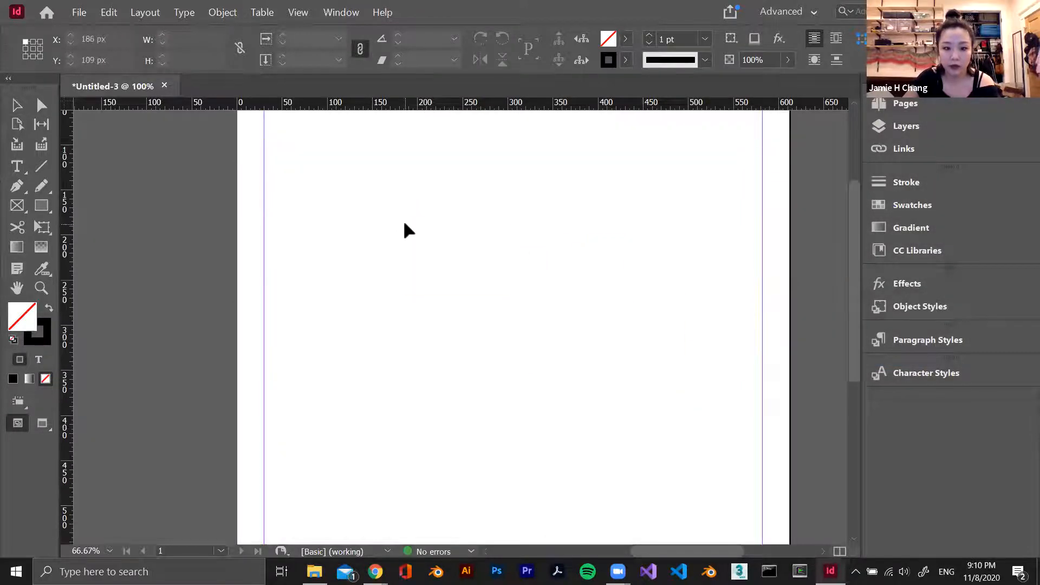
{"action": "scroll", "coordinate": [404, 227], "scroll_direction": "down", "scroll_amount": 1}
{"action": "scroll", "coordinate": [340, 177], "scroll_direction": "down", "scroll_amount": 1}
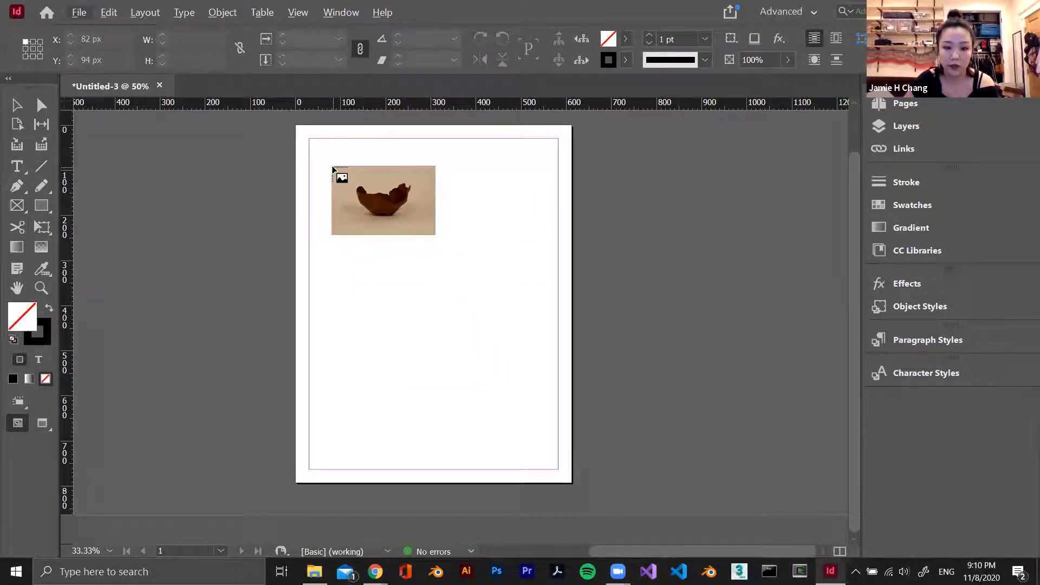
{"action": "left_click", "coordinate": [333, 169]}
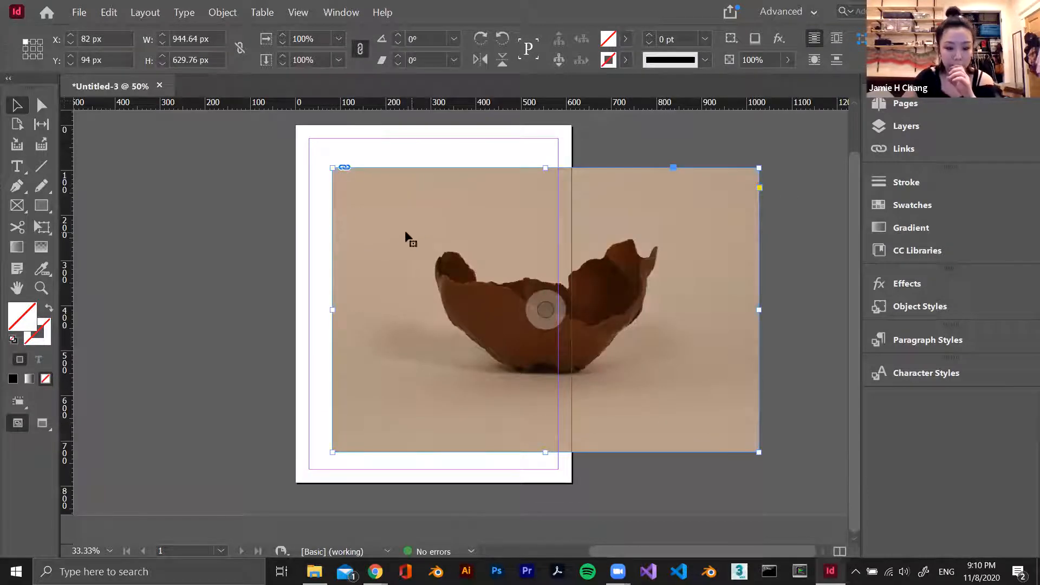
{"action": "key", "text": "ctrl+z"}
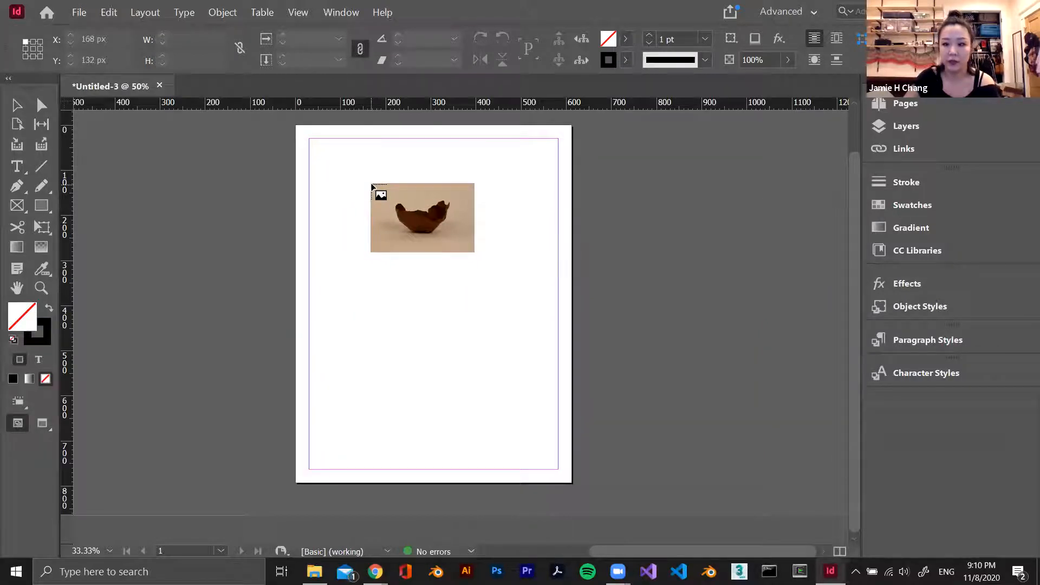
Place the image about 520 px wide and 346 px high against the top margin, shift it to about X 46 px, and deselect it
{"action": "left_click_drag", "start_coordinate": [314, 140], "coordinate": [550, 262]}
{"action": "left_click", "coordinate": [561, 362]}
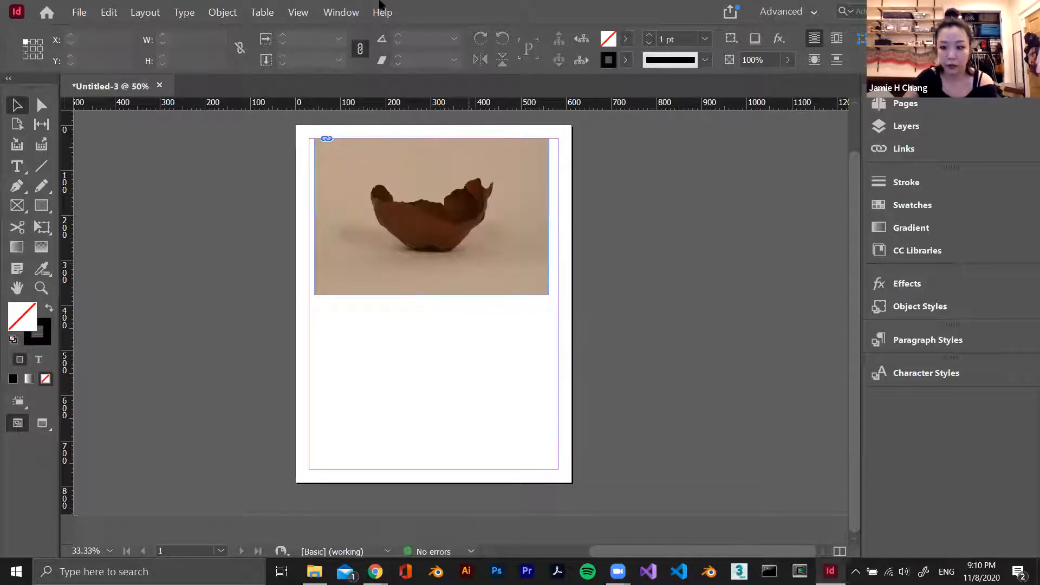
{"action": "left_click_drag", "start_coordinate": [506, 268], "coordinate": [513, 265]}
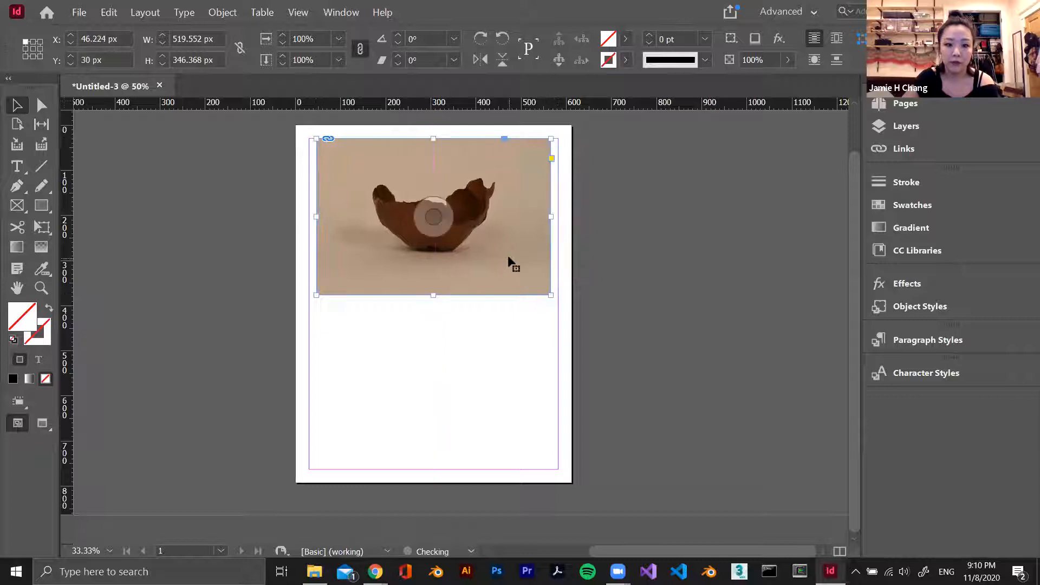
{"action": "left_click", "coordinate": [445, 361]}
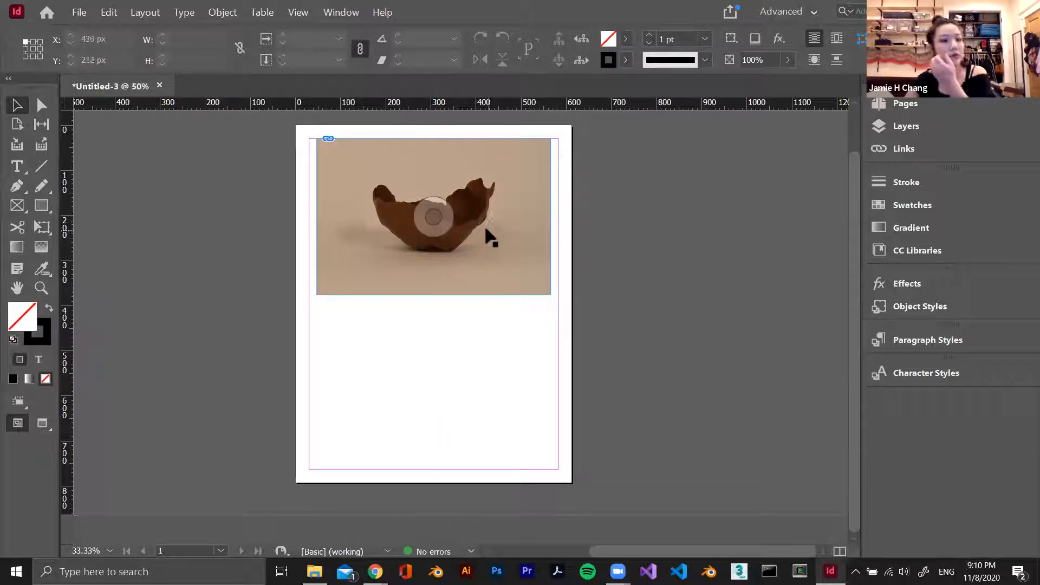
Draw a rectangular placeholder frame about 520 by 352 px below the image, down to the bottom margin, and deselect it
{"action": "key", "text": "f"}
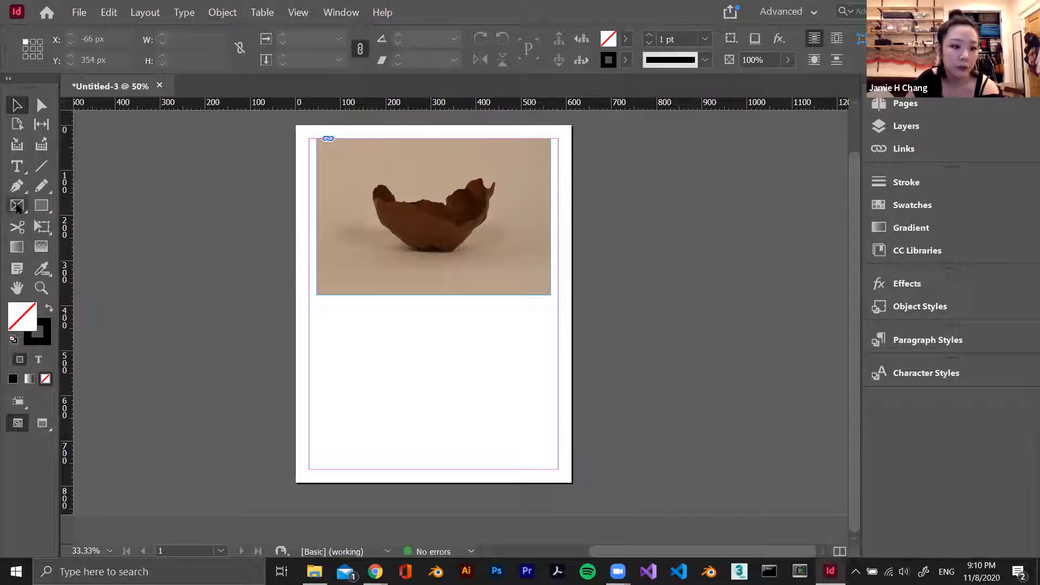
{"action": "left_click_drag", "start_coordinate": [317, 310], "coordinate": [550, 469]}
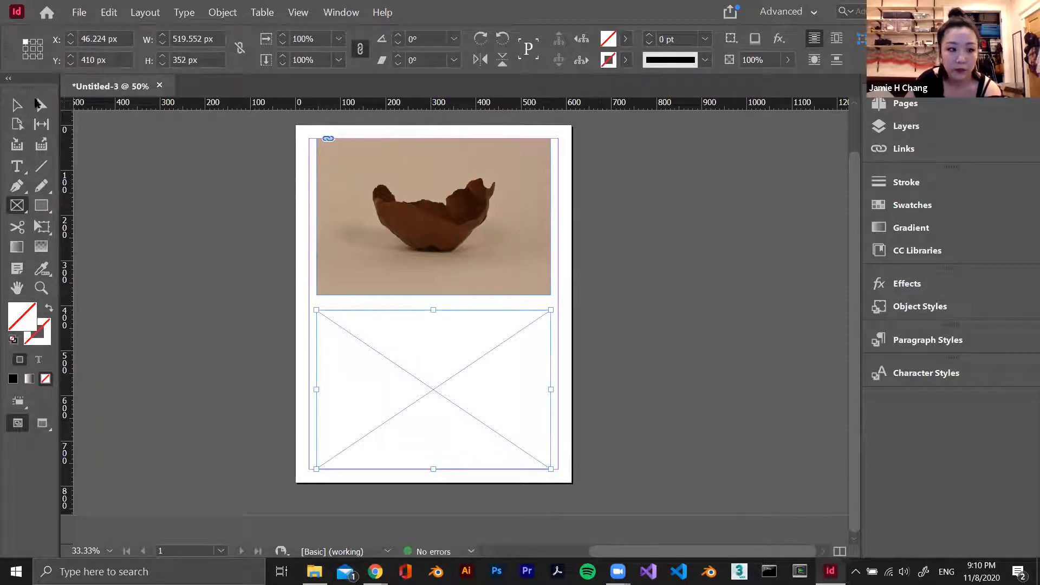
{"action": "key", "text": "v"}
{"action": "left_click", "coordinate": [491, 389]}
{"action": "left_click", "coordinate": [748, 384]}
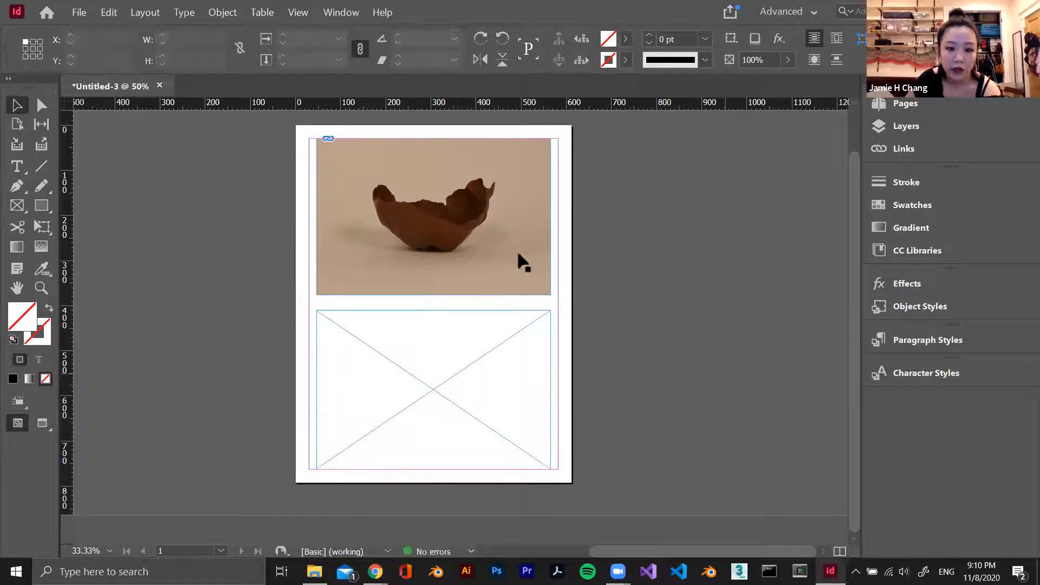
Try shifting the bowl photo inside its frame with the content grabber, undoing the shifts
{"action": "left_click", "coordinate": [503, 238]}
{"action": "left_click_drag", "start_coordinate": [434, 216], "coordinate": [587, 222]}
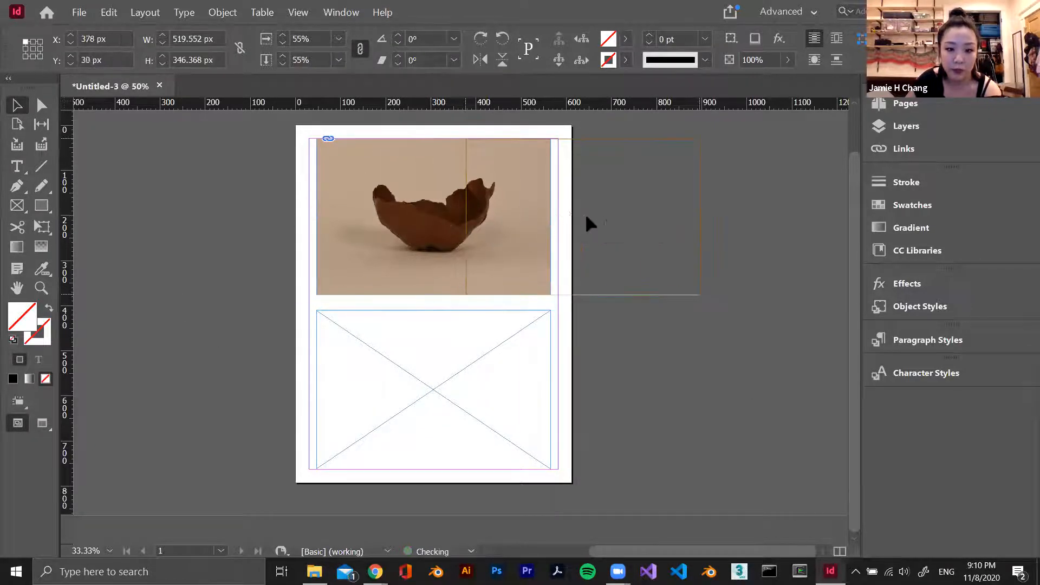
{"action": "left_click", "coordinate": [715, 296]}
{"action": "left_click_drag", "start_coordinate": [445, 219], "coordinate": [264, 212]}
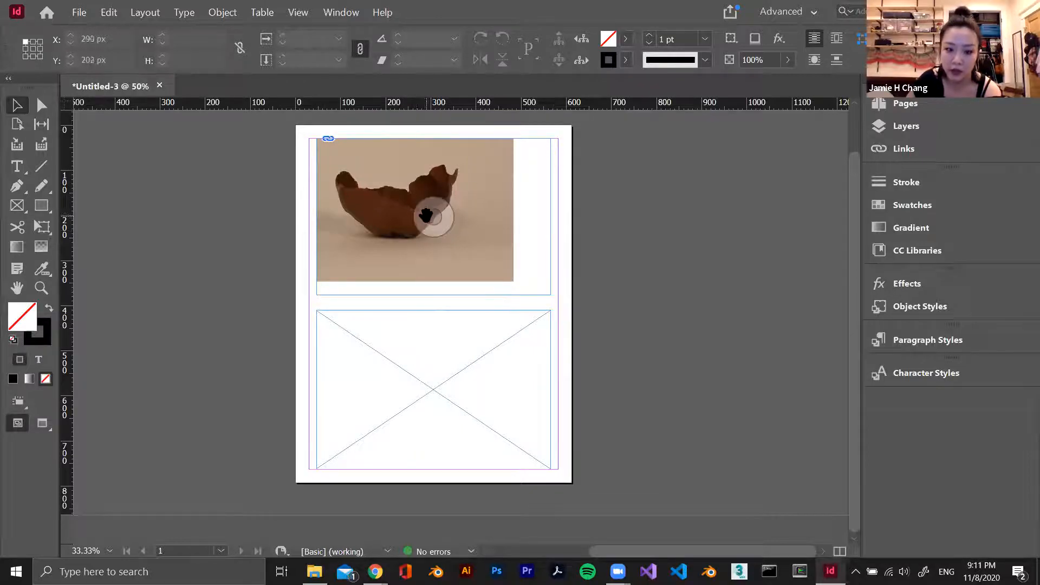
{"action": "left_click_drag", "start_coordinate": [434, 217], "coordinate": [478, 238]}
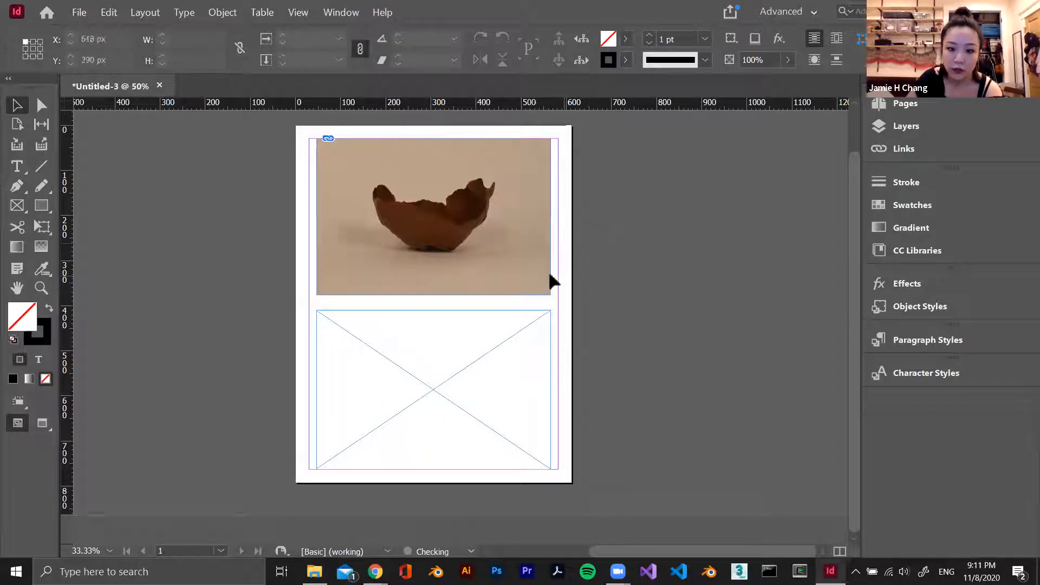
{"action": "left_click_drag", "start_coordinate": [518, 270], "coordinate": [513, 241]}
In File Explorer, open the Buckling Cascades folder and place Binder1_Page_2 in the lower placeholder frame, replacing it with Binder1_Page_3
{"action": "left_click", "coordinate": [476, 361]}
{"action": "left_click", "coordinate": [534, 472]}
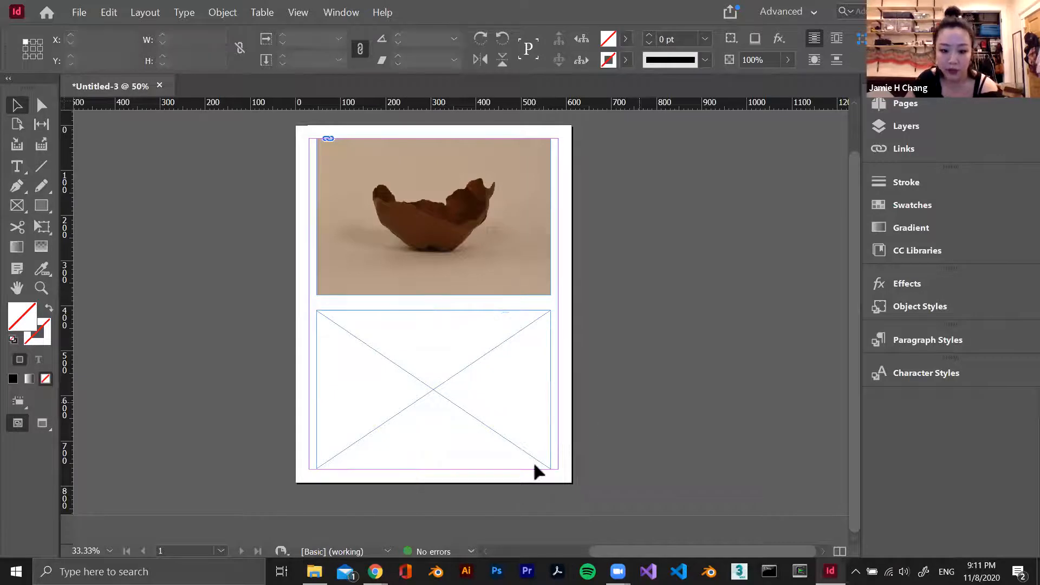
{"action": "left_click", "coordinate": [314, 571]}
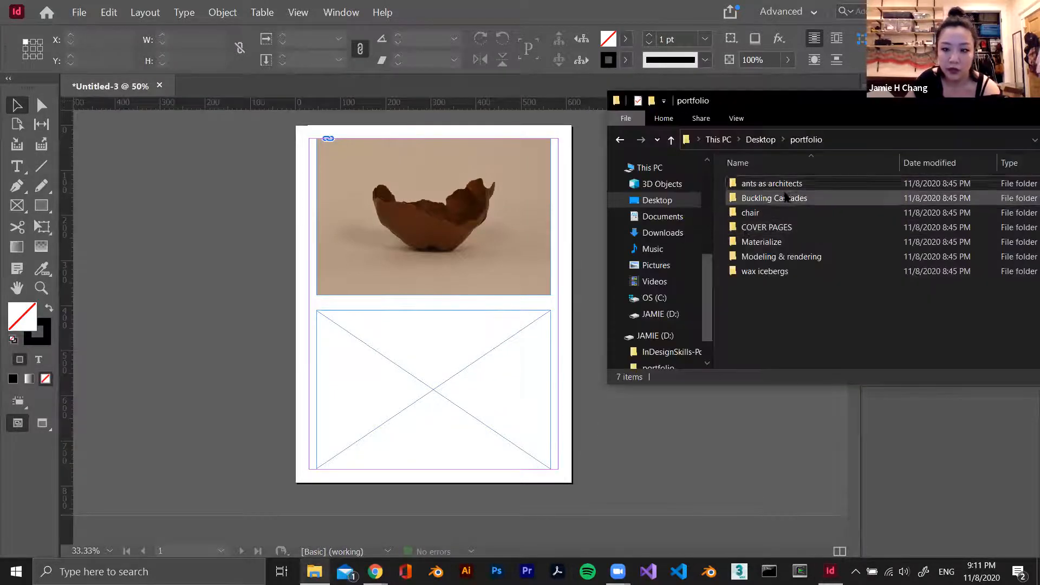
{"action": "double_click", "coordinate": [780, 199]}
{"action": "left_click_drag", "start_coordinate": [582, 372], "coordinate": [459, 392]}
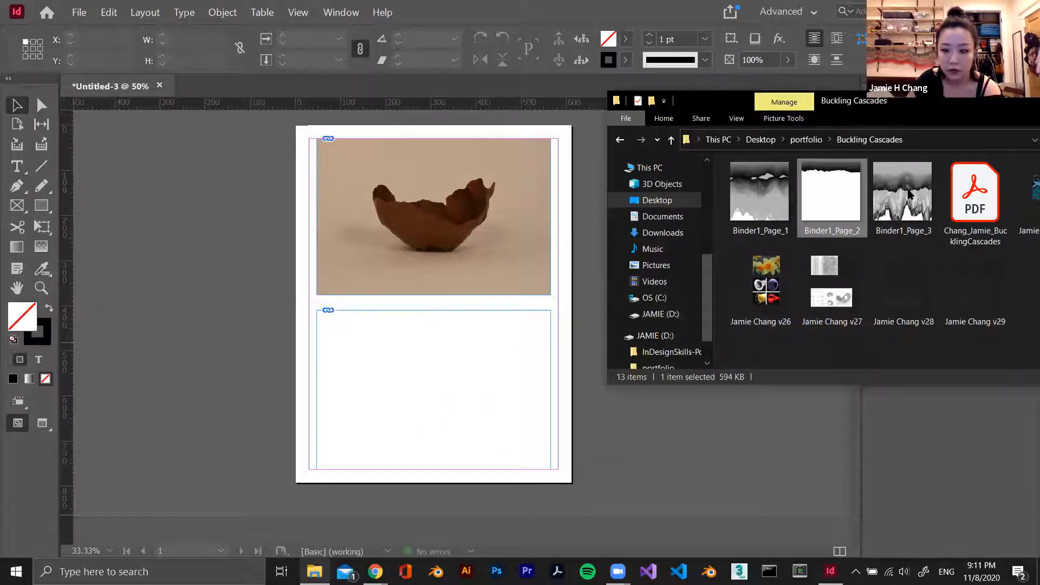
{"action": "left_click_drag", "start_coordinate": [418, 364], "coordinate": [422, 365]}
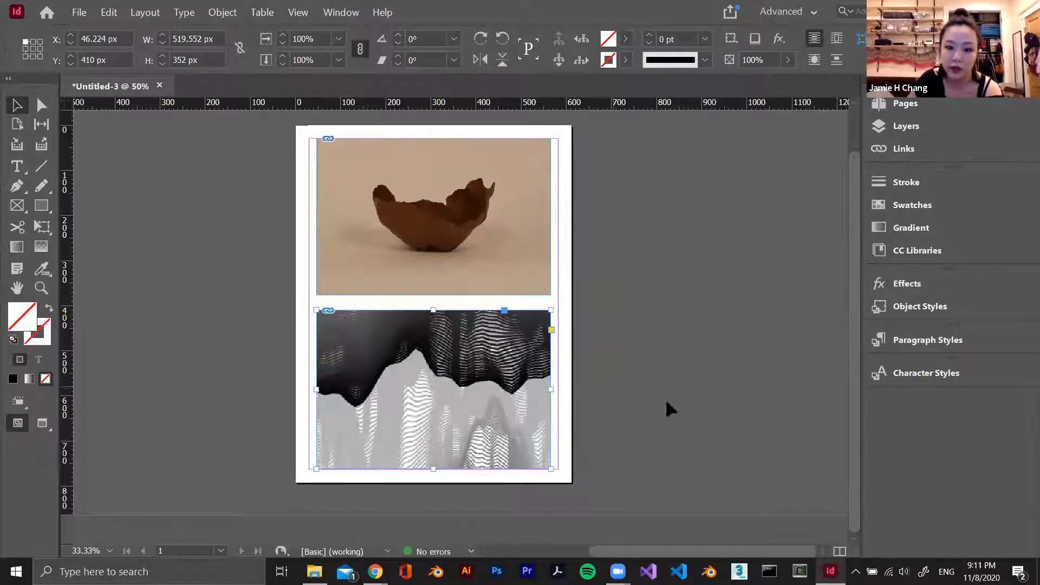
Scale the image content inside the lower frame to about 1490 px square, reduce it well below that size, and deselect it
{"action": "double_click", "coordinate": [519, 385]}
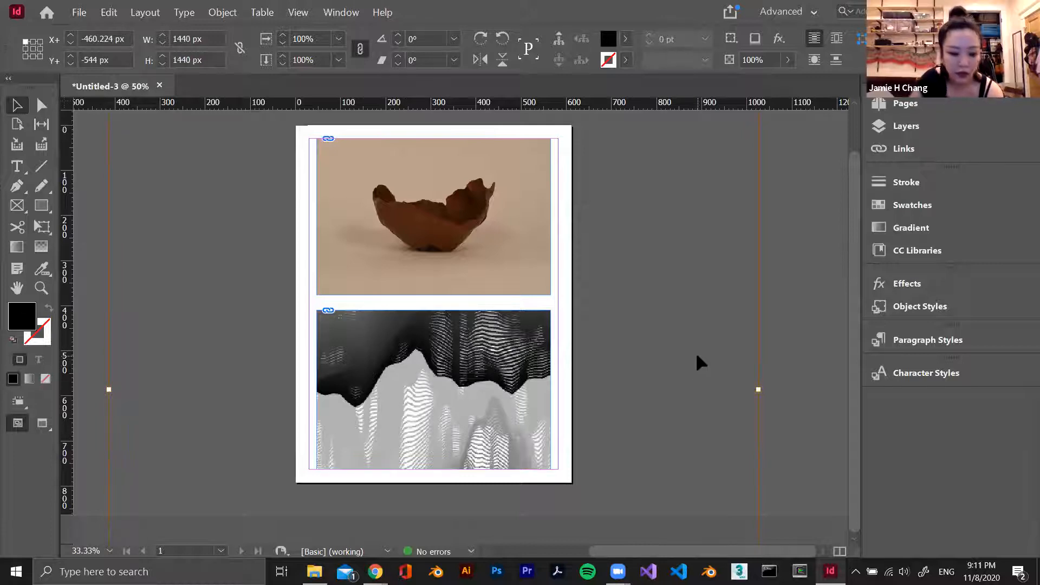
{"action": "key", "text": "ctrl+minus"}
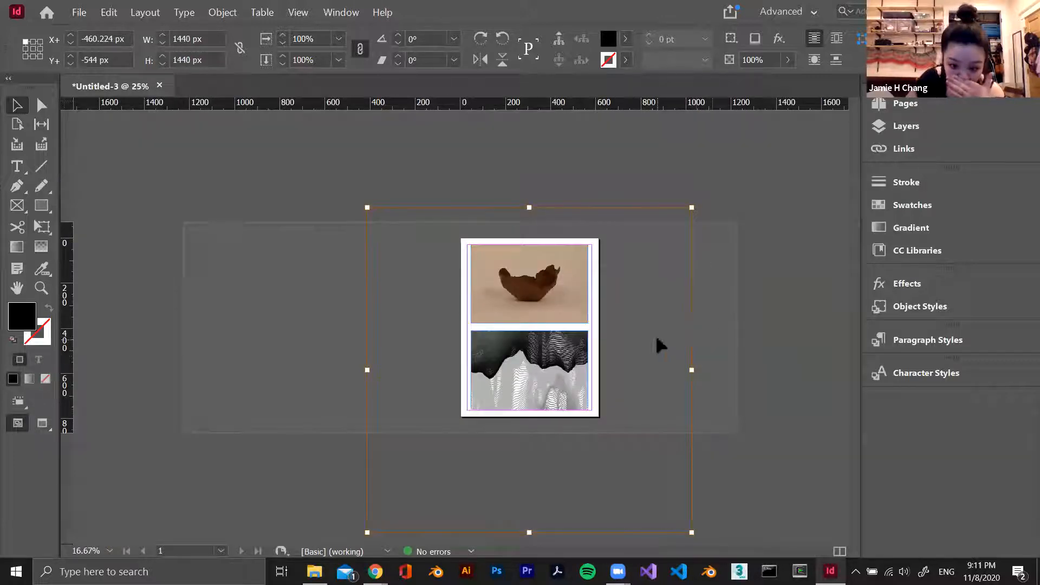
{"action": "mouse_move", "coordinate": [691, 206]}
{"action": "left_mouse_down"}
{"action": "mouse_move", "coordinate": [485, 347]}
{"action": "mouse_move", "coordinate": [553, 326]}
{"action": "mouse_move", "coordinate": [702, 196]}
{"action": "left_mouse_up"}
{"action": "left_click", "coordinate": [754, 353]}
{"action": "left_click", "coordinate": [527, 368]}
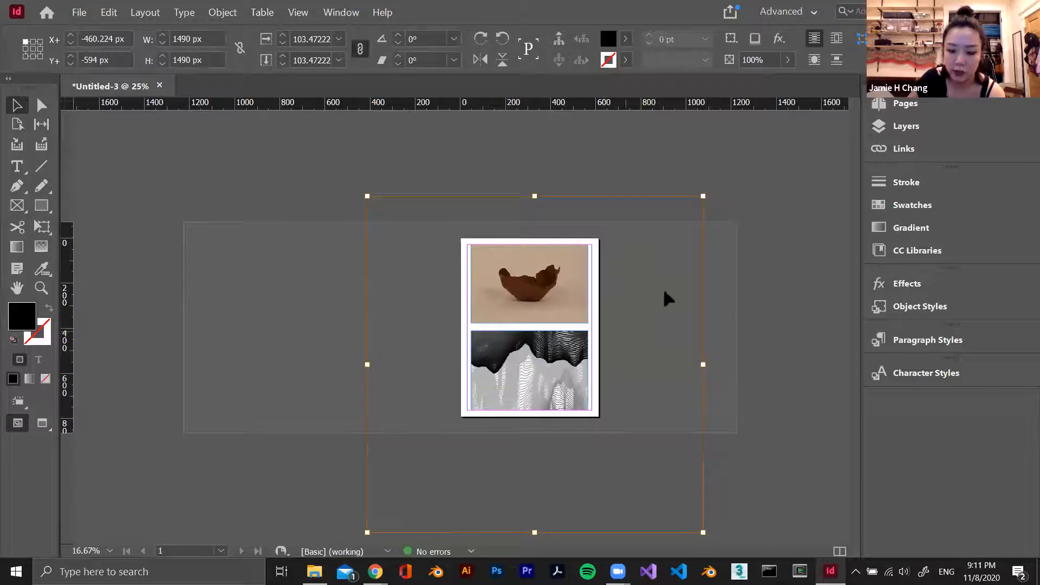
{"action": "mouse_move", "coordinate": [705, 193]}
{"action": "left_mouse_down"}
{"action": "mouse_move", "coordinate": [542, 357]}
{"action": "mouse_move", "coordinate": [604, 306]}
{"action": "left_mouse_up"}
{"action": "left_click", "coordinate": [704, 370]}
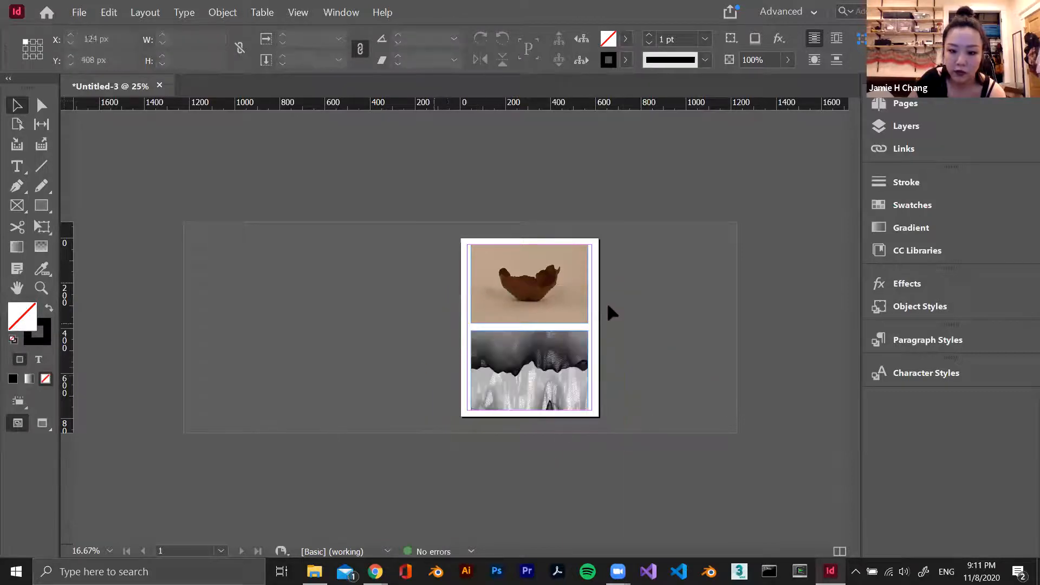
{"action": "left_click", "coordinate": [558, 400]}
{"action": "left_click", "coordinate": [676, 383]}
{"action": "left_click", "coordinate": [550, 388]}
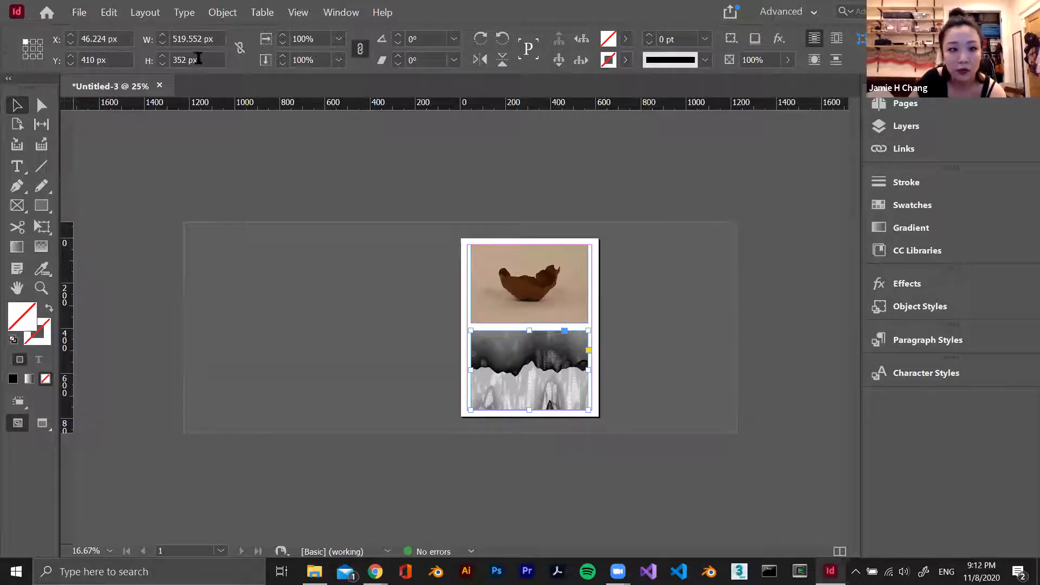
{"action": "left_click", "coordinate": [412, 302]}
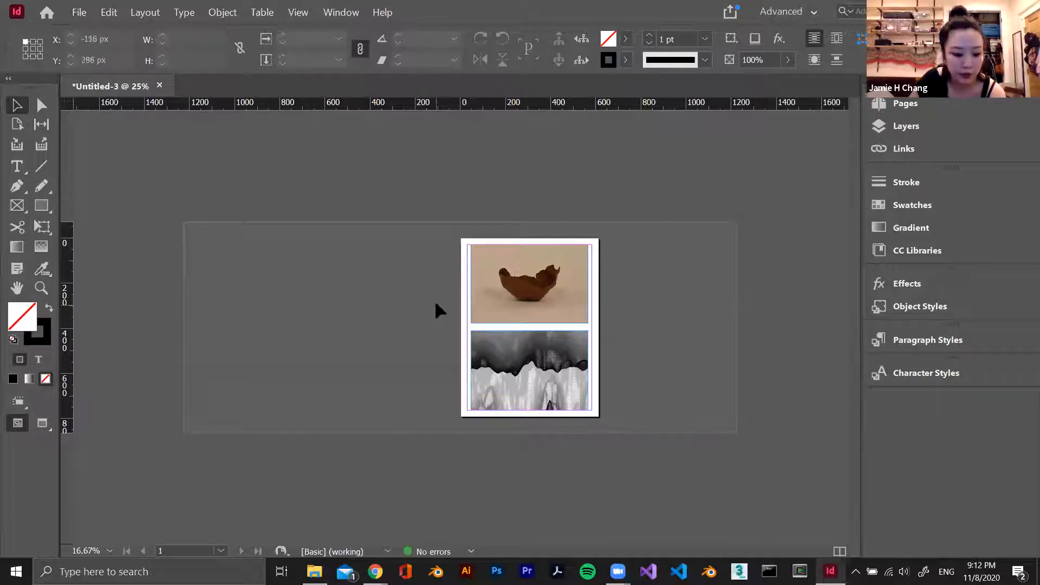
Apply Fill Frame Proportionally to the lower image frame and select its content to check the fit
{"action": "key", "text": "ctrl+equal"}
{"action": "key", "text": "ctrl+equal"}
{"action": "key", "text": "ctrl+equal"}
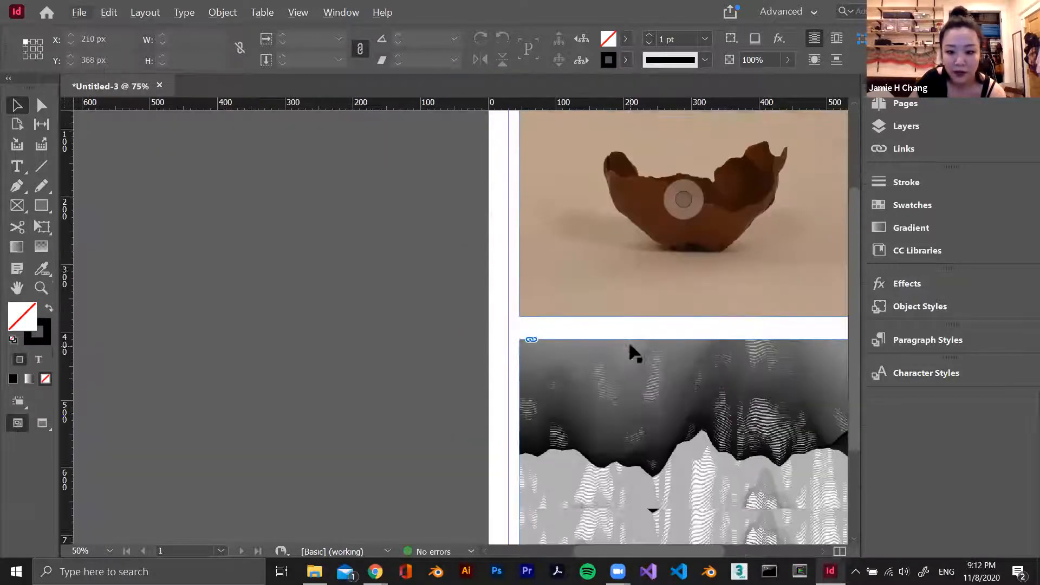
{"action": "scroll", "coordinate": [631, 550], "scroll_direction": "right", "scroll_amount": 8}
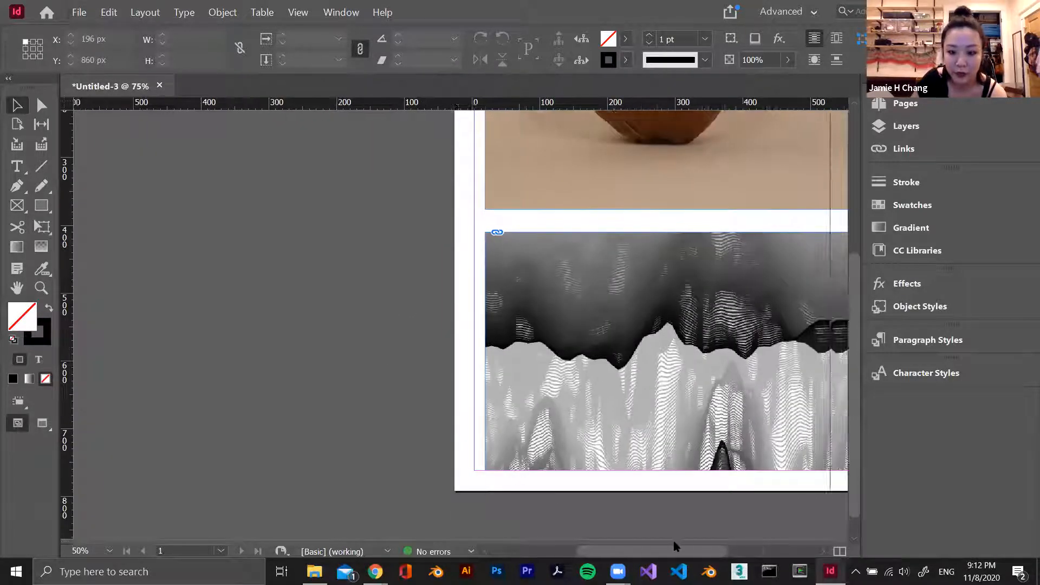
{"action": "left_click", "coordinate": [433, 362]}
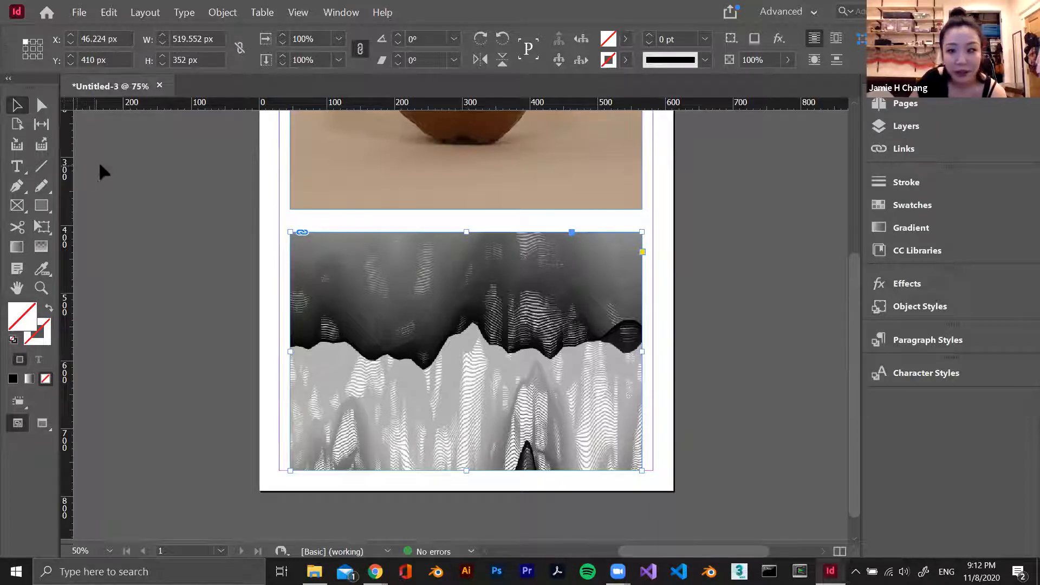
{"action": "left_click", "coordinate": [16, 208]}
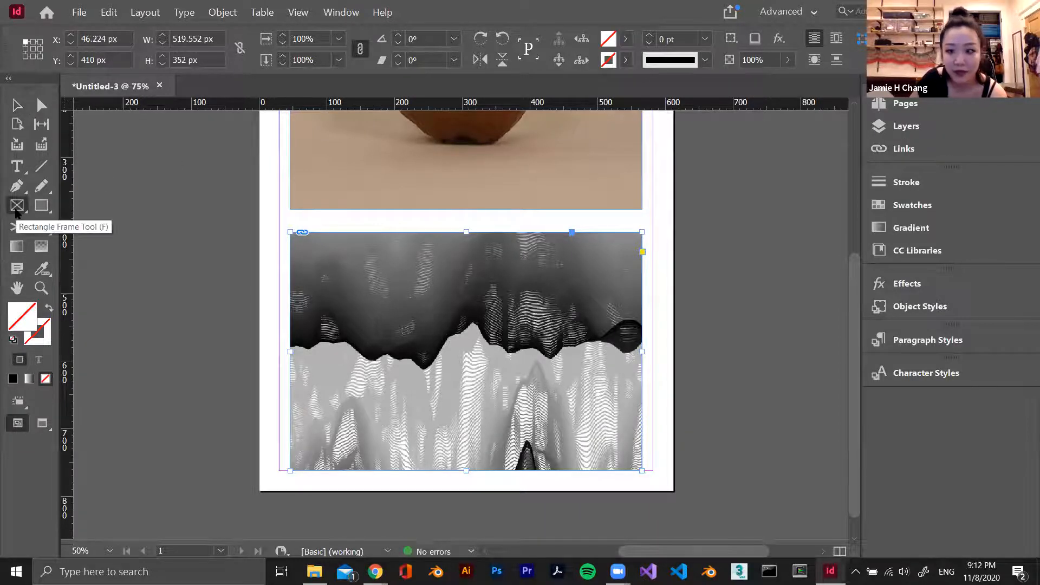
{"action": "left_click", "coordinate": [16, 106]}
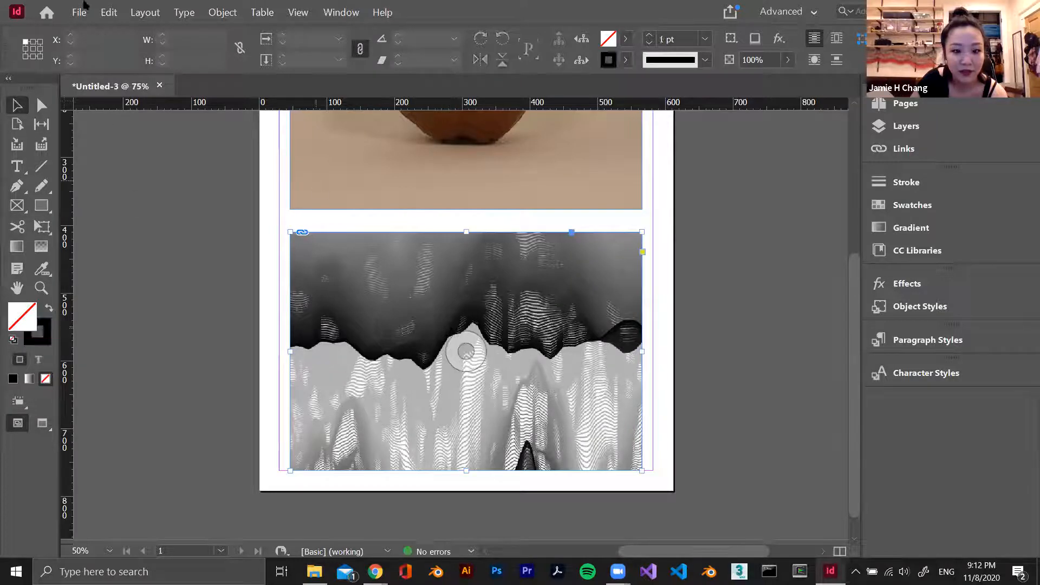
{"action": "left_click", "coordinate": [141, 16]}
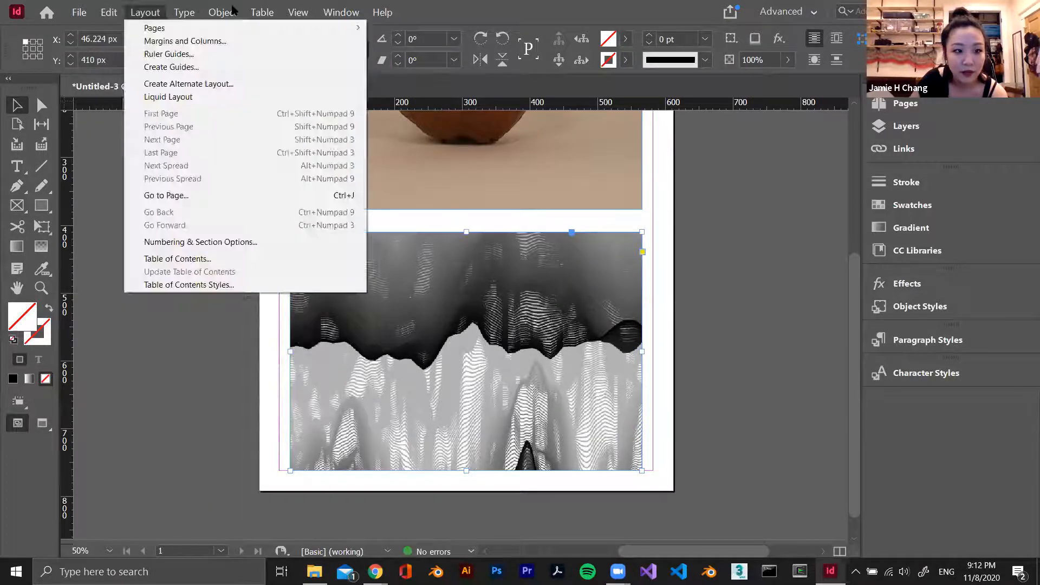
{"action": "mouse_move", "coordinate": [232, 9]}
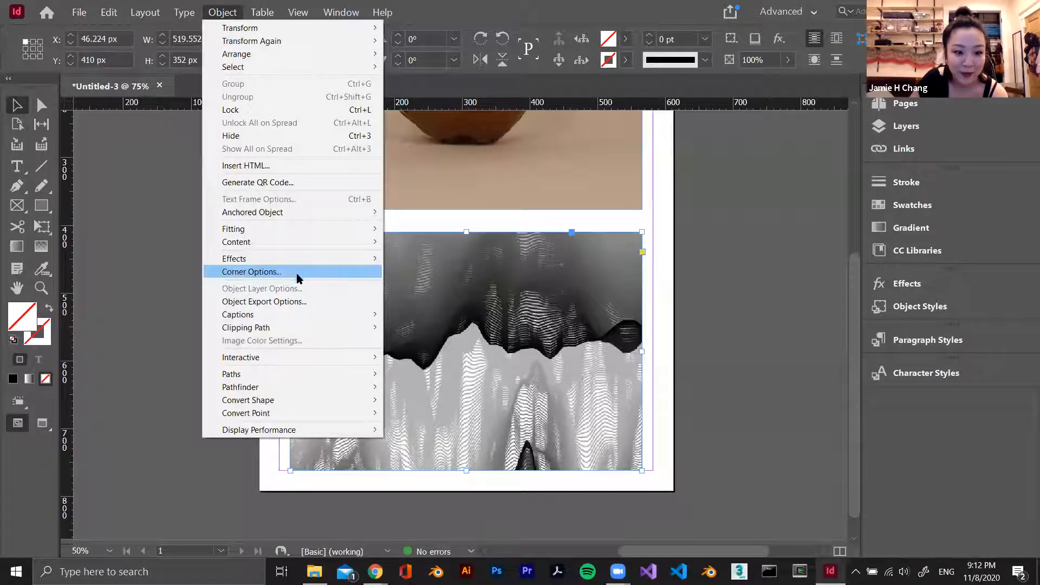
{"action": "mouse_move", "coordinate": [282, 230]}
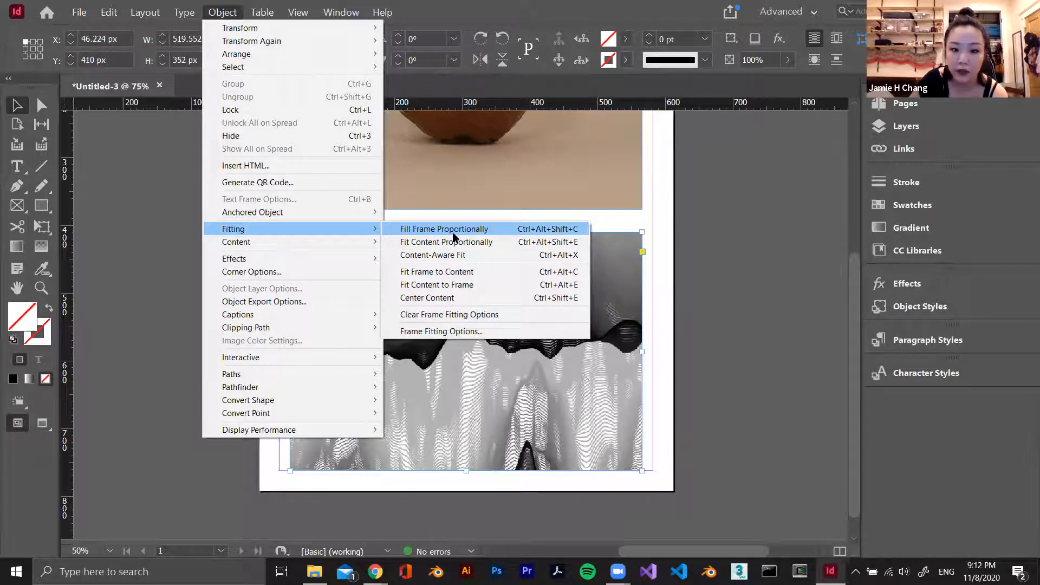
{"action": "left_click", "coordinate": [484, 234]}
{"action": "double_click", "coordinate": [535, 267]}
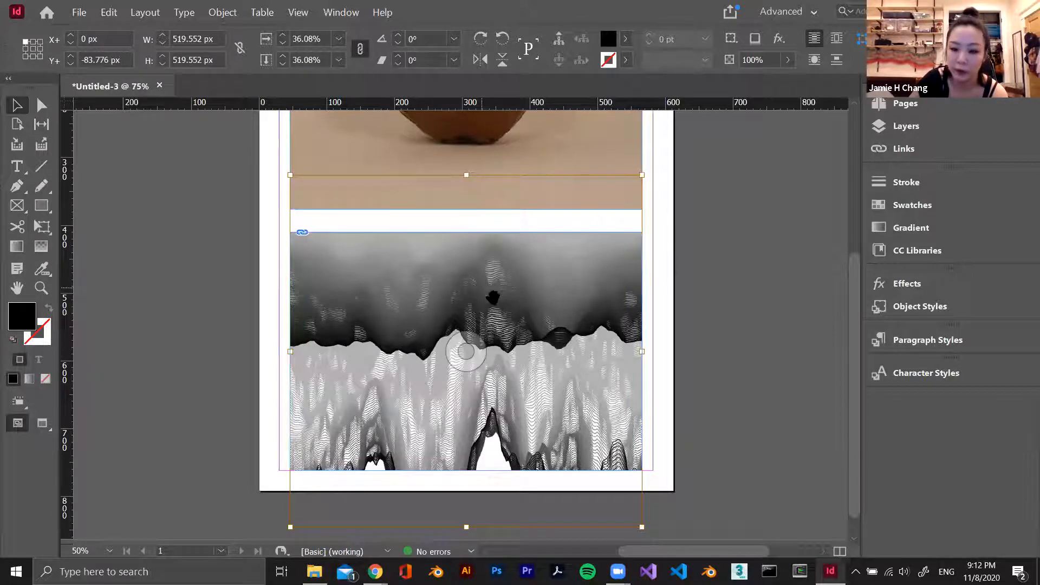
Apply Fit Content Proportionally to the lower image frame and deselect it
{"action": "left_click", "coordinate": [384, 281]}
{"action": "left_click", "coordinate": [184, 12]}
{"action": "mouse_move", "coordinate": [359, 232]}
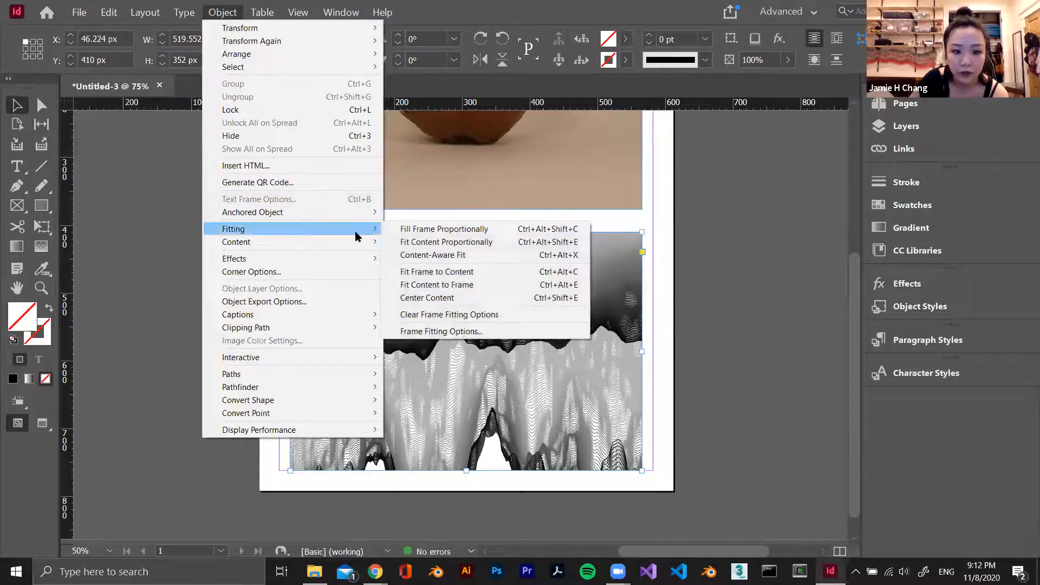
{"action": "left_click", "coordinate": [434, 244]}
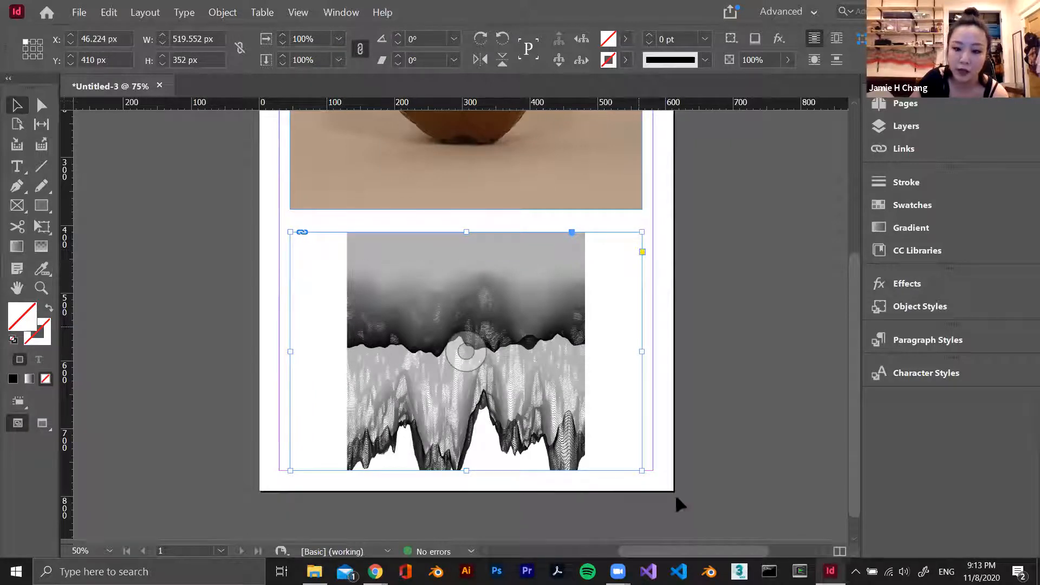
{"action": "left_click", "coordinate": [681, 189]}
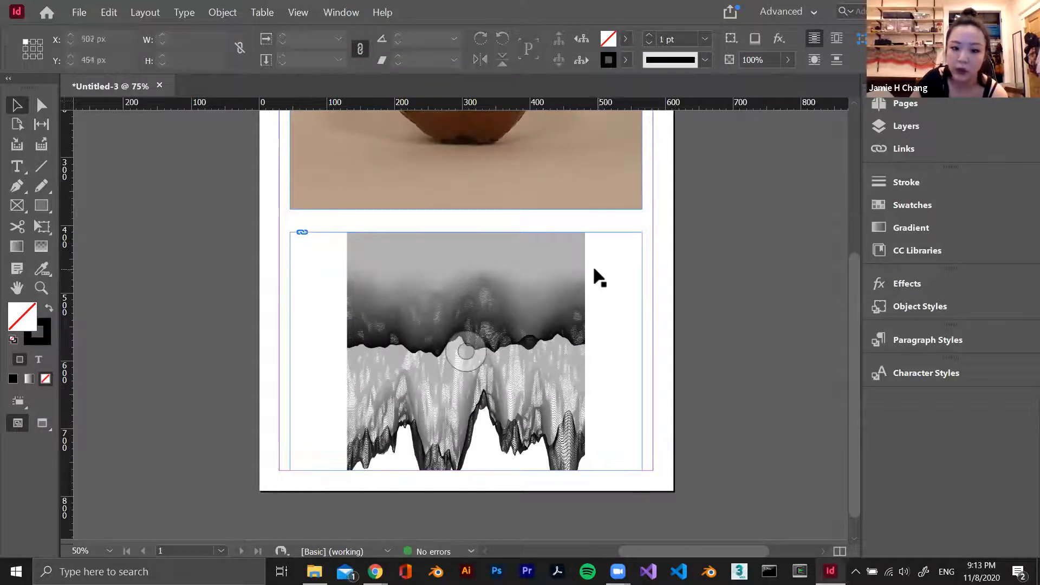
Enlarge the lower frame's image content to about 482 px square, shift it to about X+ 19 px, Y+ -100 px, and deselect it
{"action": "double_click", "coordinate": [544, 284]}
{"action": "left_click", "coordinate": [675, 199]}
{"action": "left_click", "coordinate": [627, 275]}
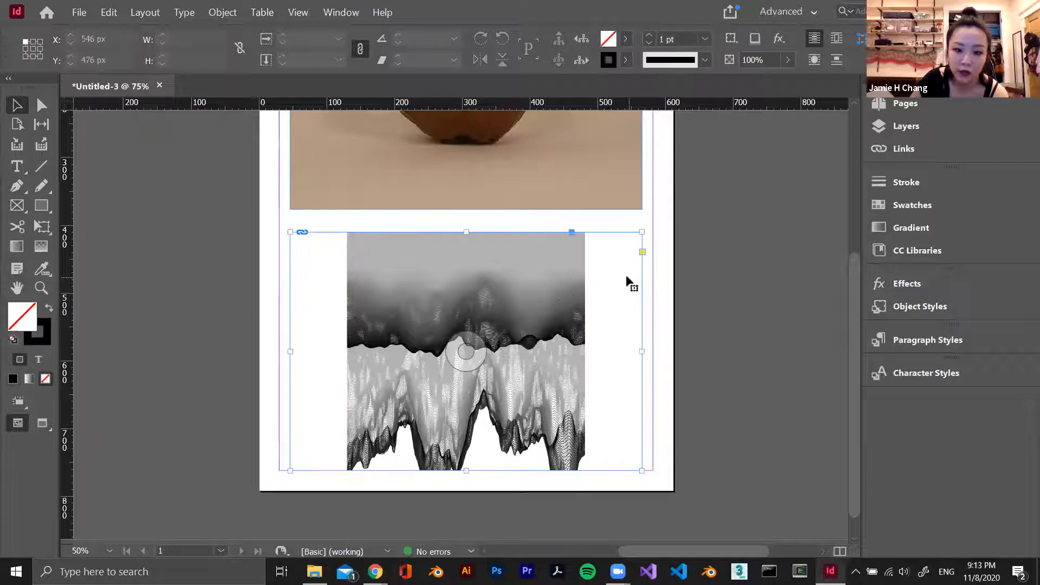
{"action": "double_click", "coordinate": [494, 264]}
{"action": "left_click_drag", "start_coordinate": [587, 232], "coordinate": [671, 160]}
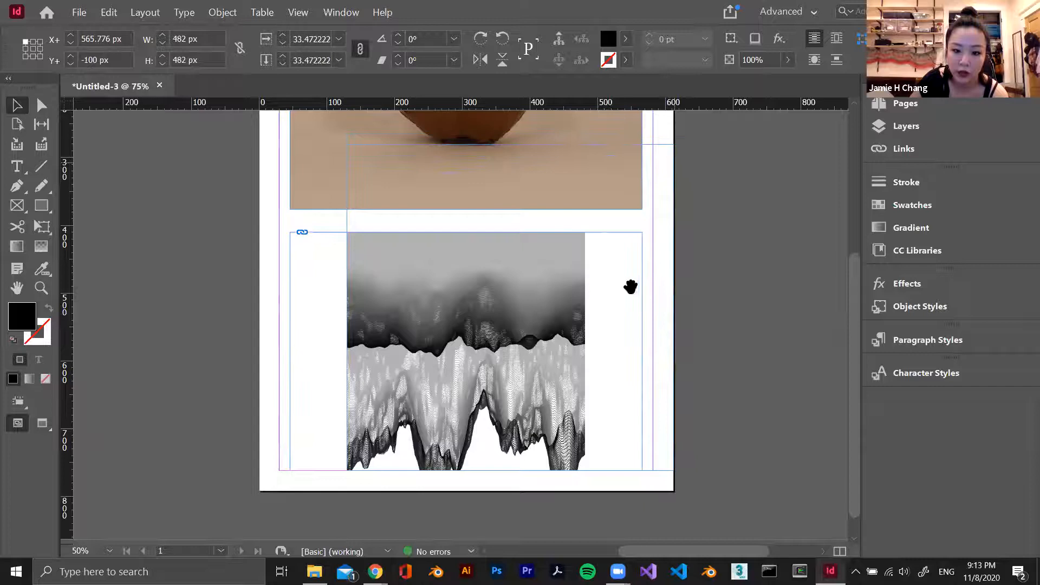
{"action": "left_click_drag", "start_coordinate": [480, 358], "coordinate": [436, 382]}
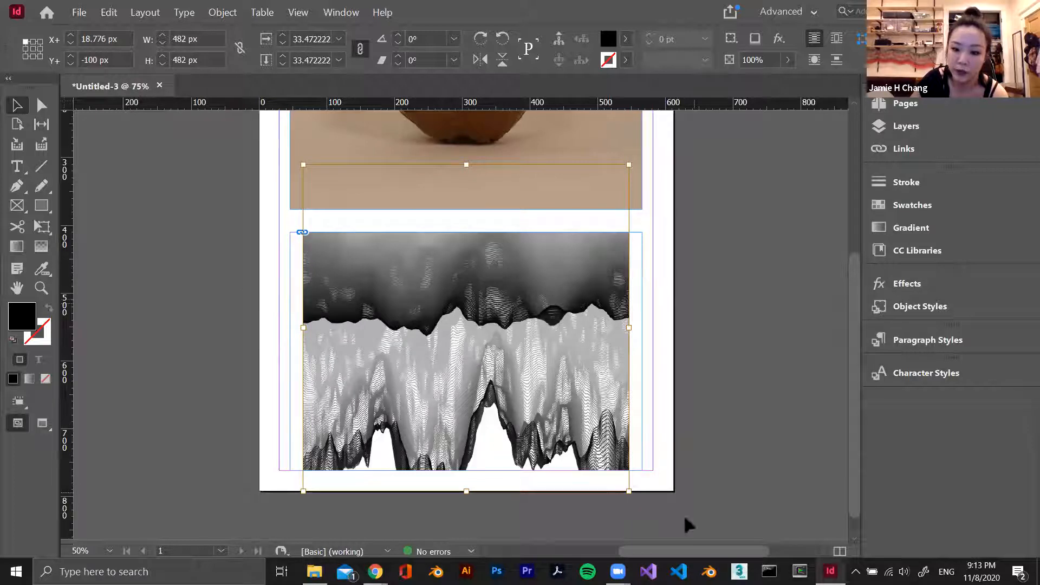
{"action": "left_click", "coordinate": [726, 153]}
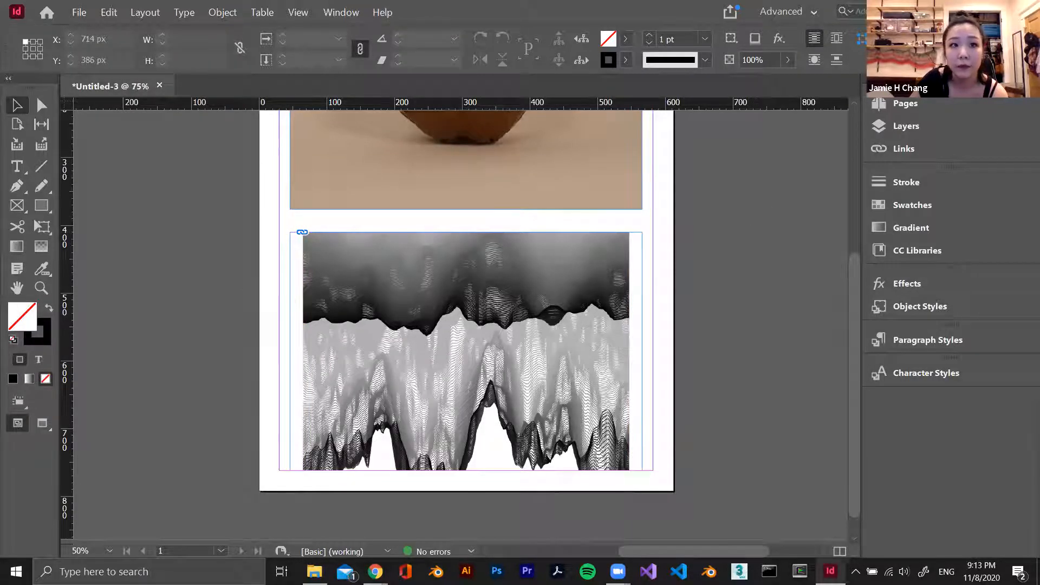
{"action": "key", "text": "alt+Tab"}
{"action": "left_click_drag", "start_coordinate": [927, 101], "coordinate": [771, 118]}
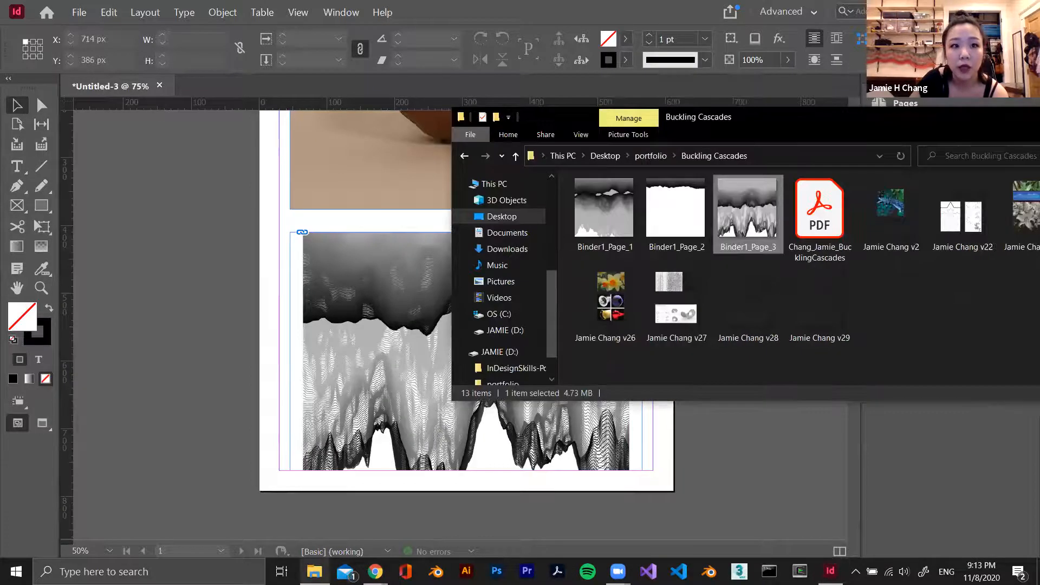
{"action": "left_click", "coordinate": [141, 392]}
Select the upper bowl image, set the document's display performance to High Quality Display, and clear the selection
{"action": "scroll", "coordinate": [377, 388], "scroll_direction": "up", "scroll_amount": 5}
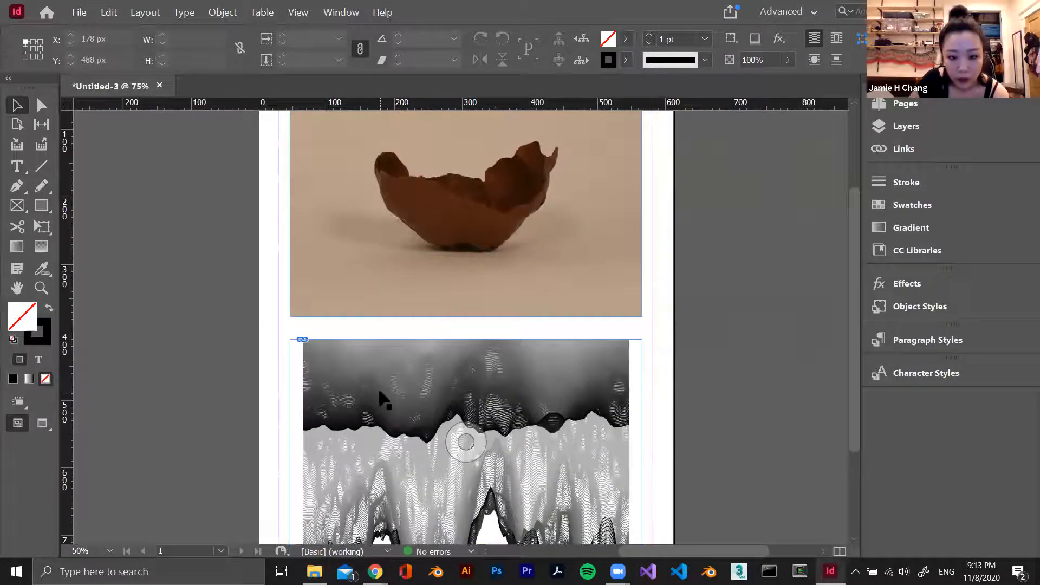
{"action": "left_click", "coordinate": [306, 12]}
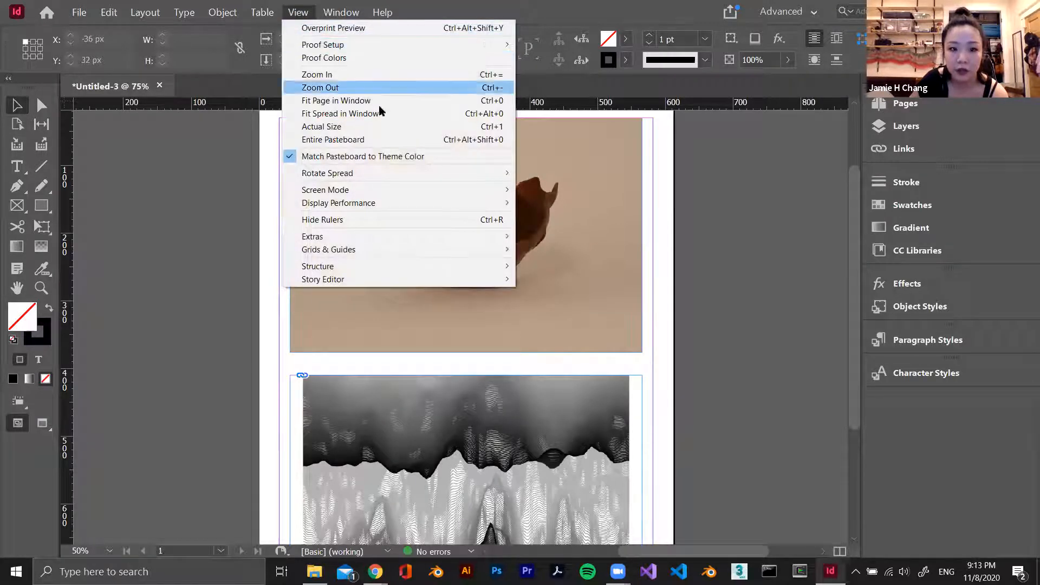
{"action": "left_click", "coordinate": [238, 292]}
{"action": "left_click", "coordinate": [467, 234]}
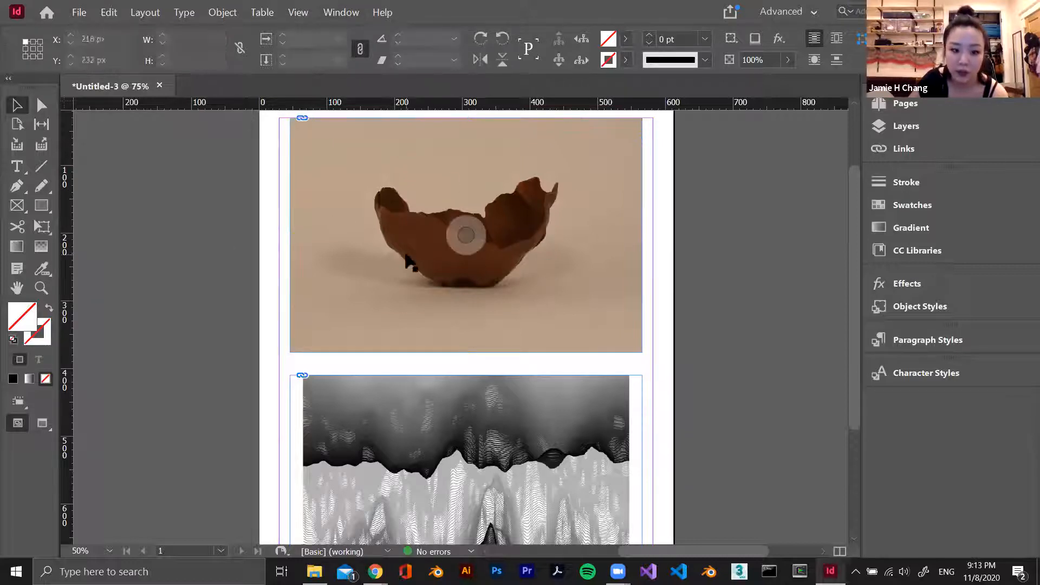
{"action": "left_click", "coordinate": [293, 8]}
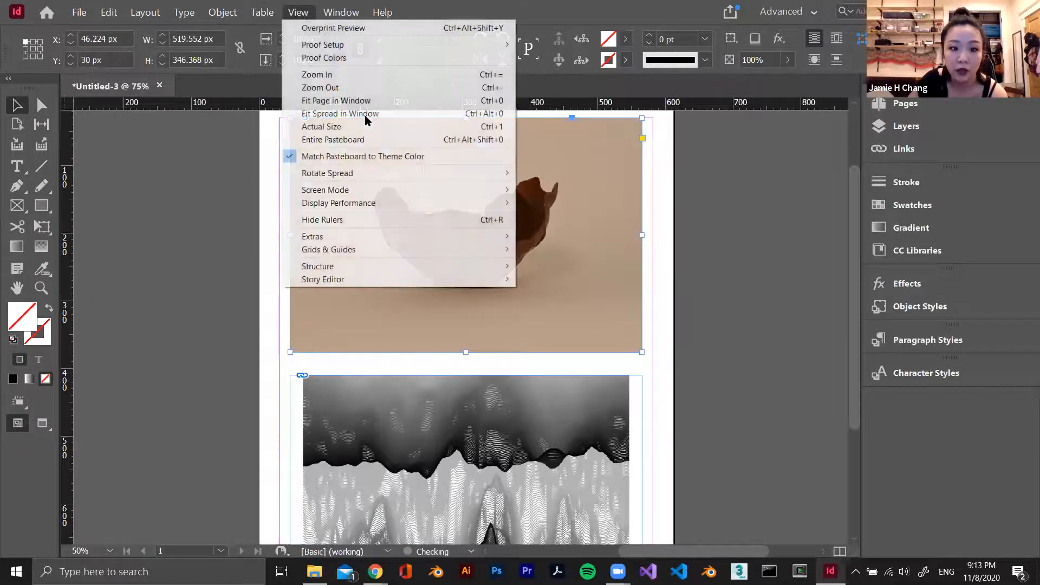
{"action": "mouse_move", "coordinate": [395, 202]}
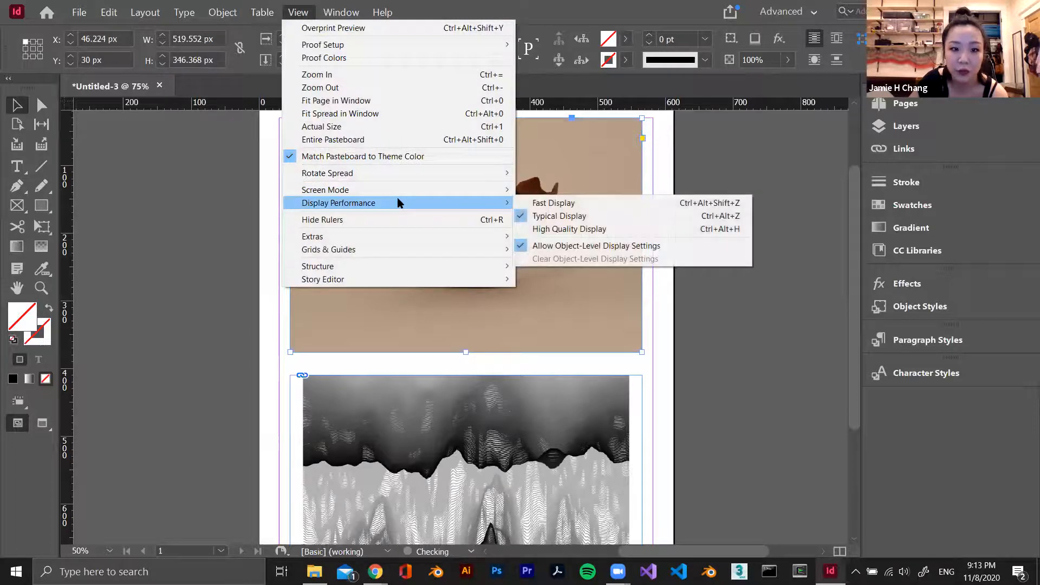
{"action": "left_click", "coordinate": [562, 229]}
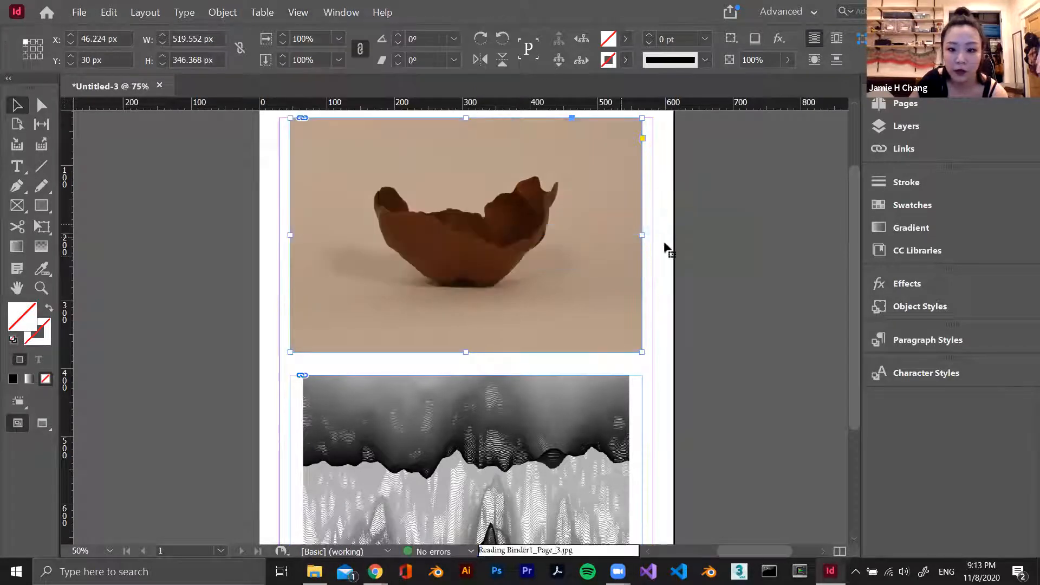
{"action": "left_click", "coordinate": [686, 203]}
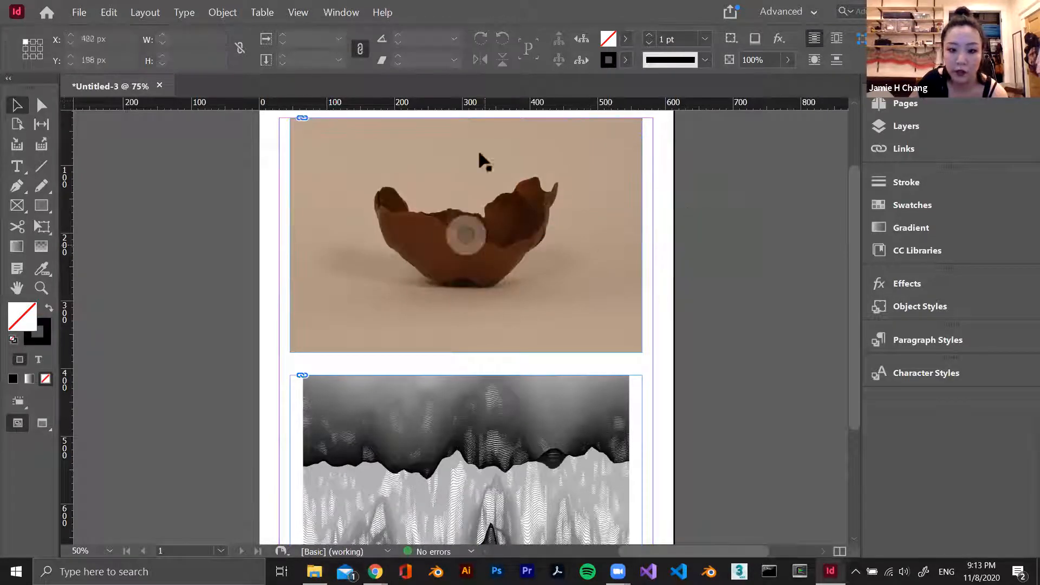
{"action": "left_click", "coordinate": [298, 12]}
{"action": "mouse_move", "coordinate": [453, 203]}
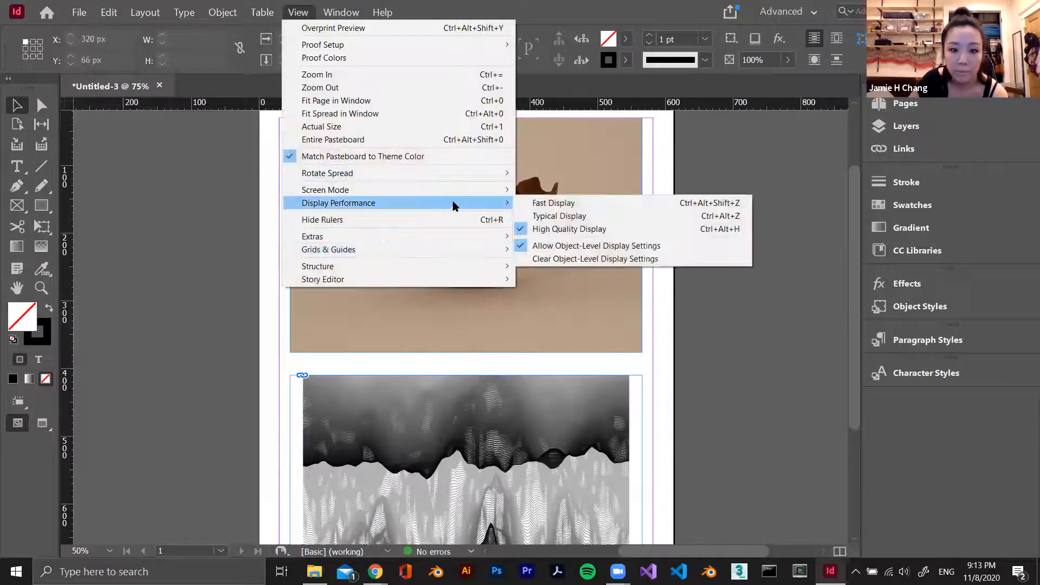
{"action": "left_click", "coordinate": [564, 229]}
Switch the document's display performance back to Typical Display
{"action": "left_click", "coordinate": [300, 13]}
{"action": "mouse_move", "coordinate": [422, 208]}
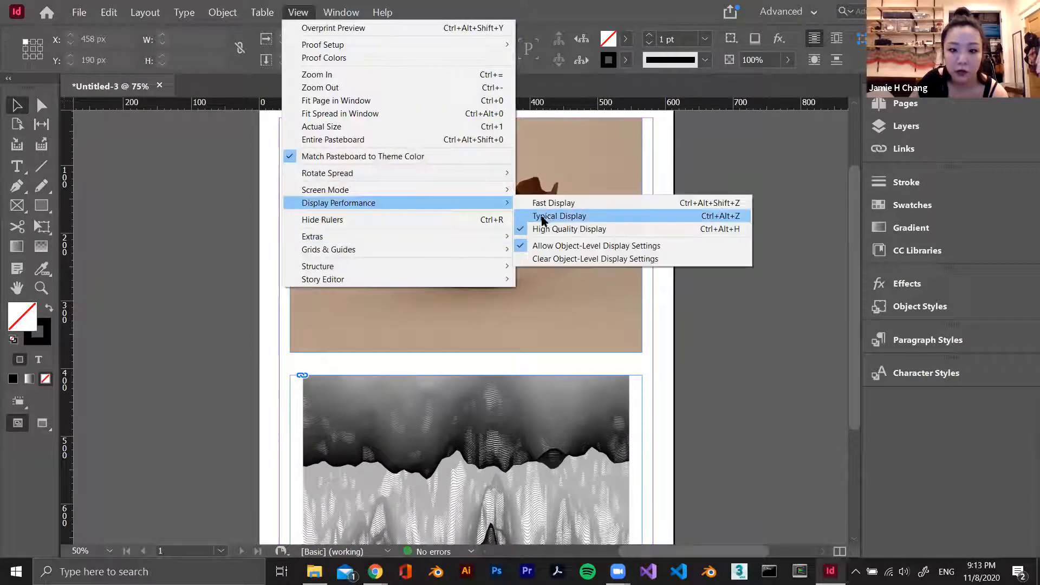
{"action": "left_click", "coordinate": [548, 216]}
Toggle Overprint Preview on and off to compare how the images render, and leave it turned on
{"action": "left_click", "coordinate": [302, 8]}
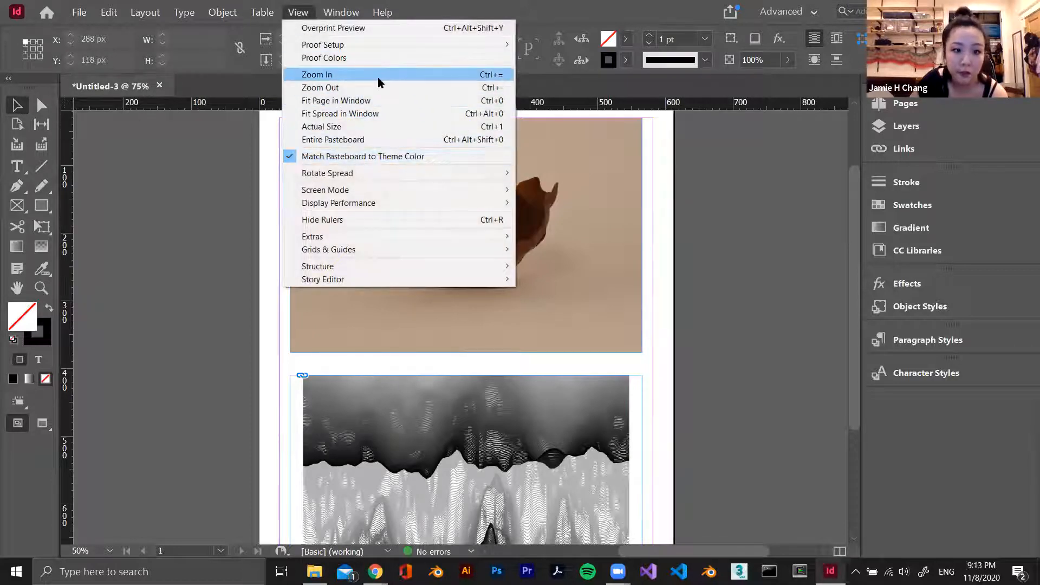
{"action": "left_click", "coordinate": [410, 28]}
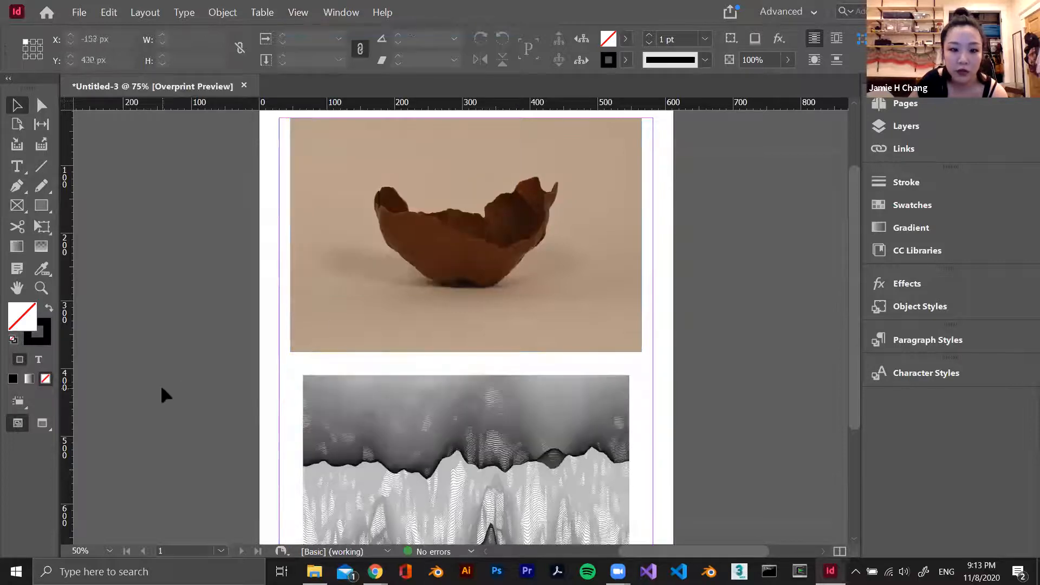
{"action": "left_click", "coordinate": [344, 174]}
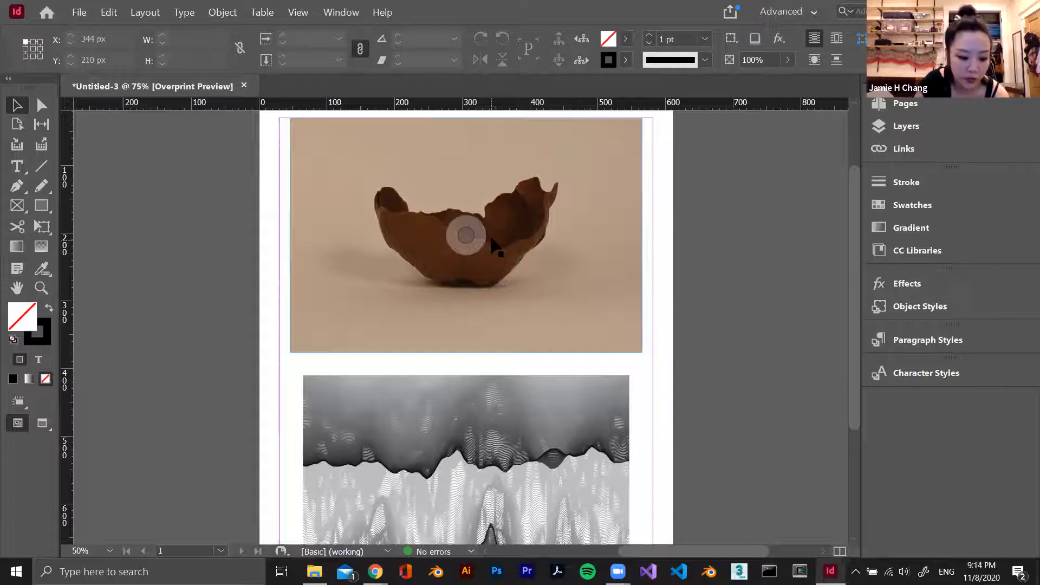
{"action": "key", "text": "ctrl+alt+shift+y"}
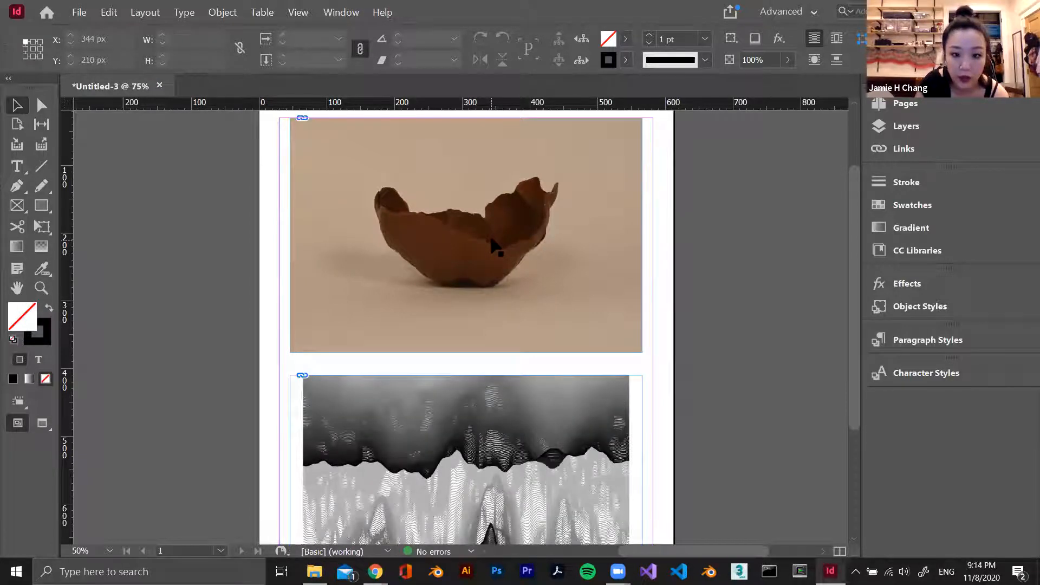
{"action": "key", "text": "ctrl+alt+shift+y"}
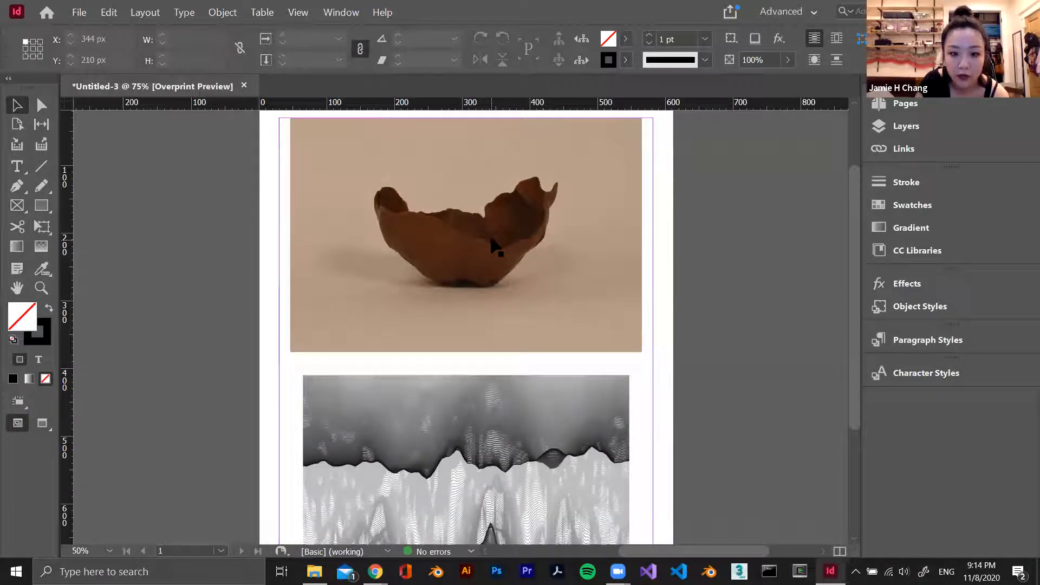
{"action": "key", "text": "ctrl+alt+shift+y"}
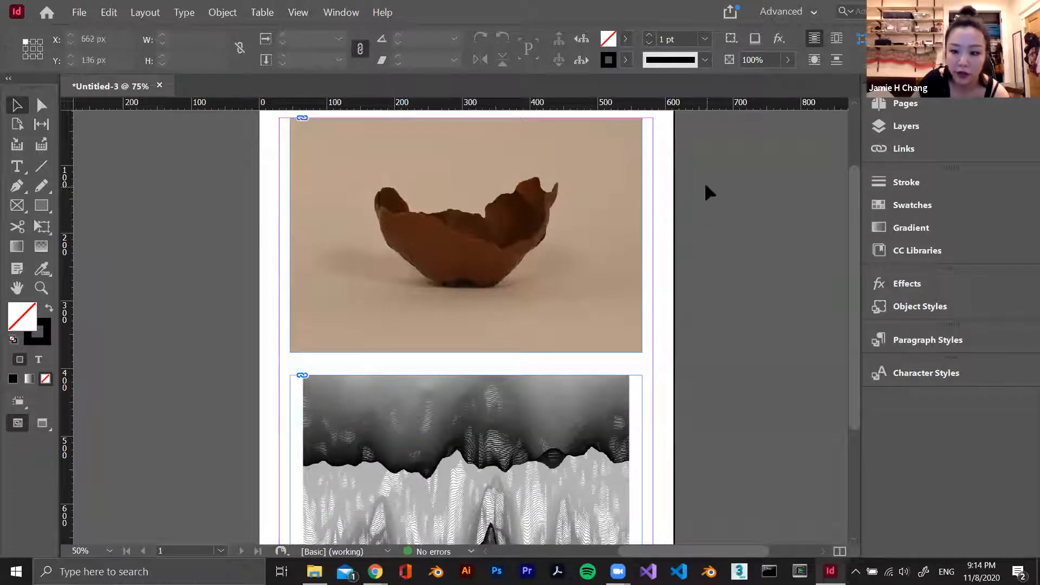
{"action": "scroll", "coordinate": [704, 195], "scroll_direction": "up", "scroll_amount": 1}
{"action": "scroll", "coordinate": [704, 196], "scroll_direction": "down", "scroll_amount": 1}
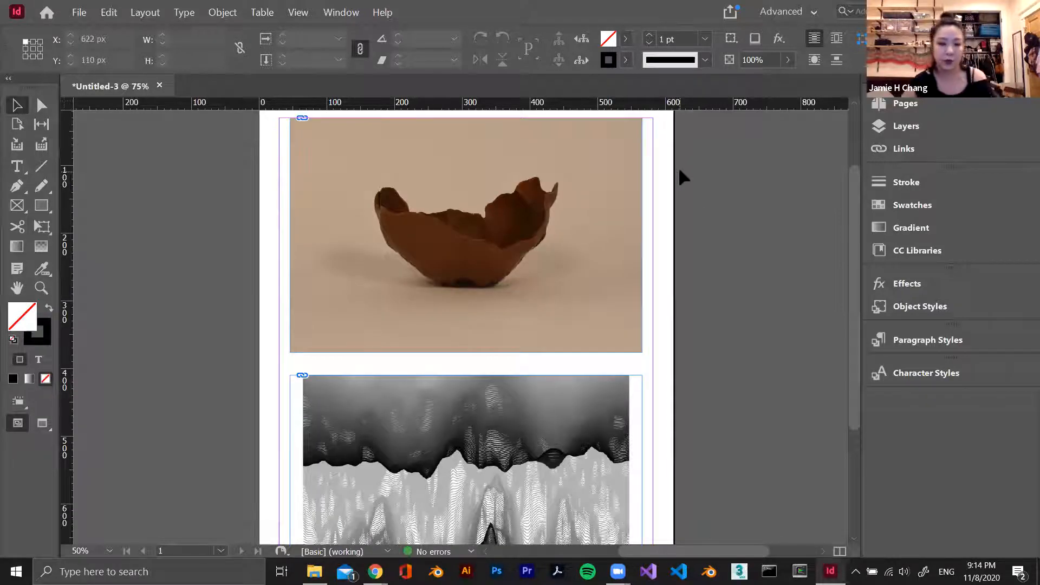
{"action": "key", "text": "ctrl+alt+shift+y"}
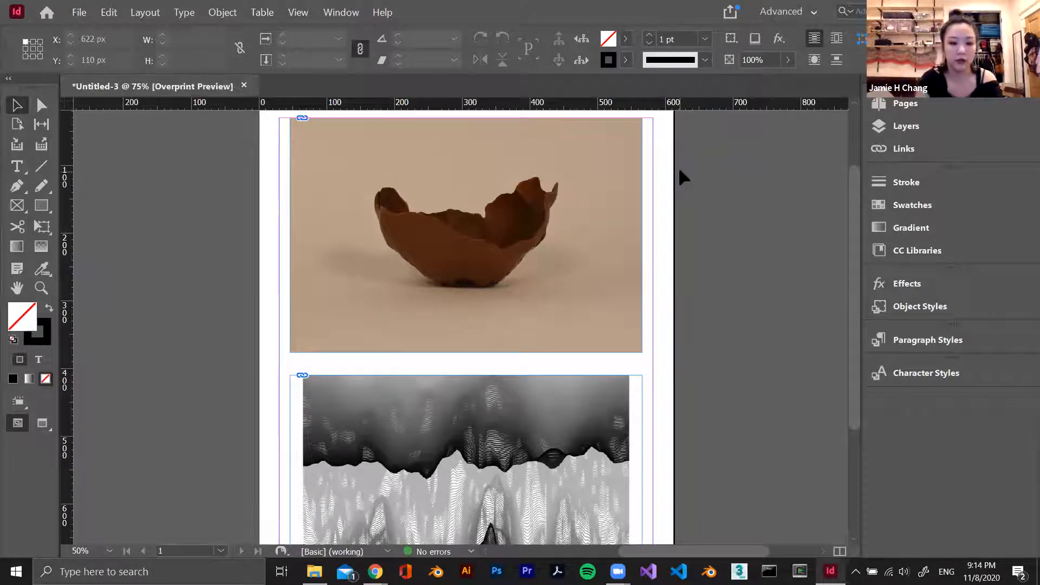
Move the upper bowl image down to about X 36 px, Y 108 px and delete it
{"action": "left_click_drag", "start_coordinate": [387, 250], "coordinate": [373, 299]}
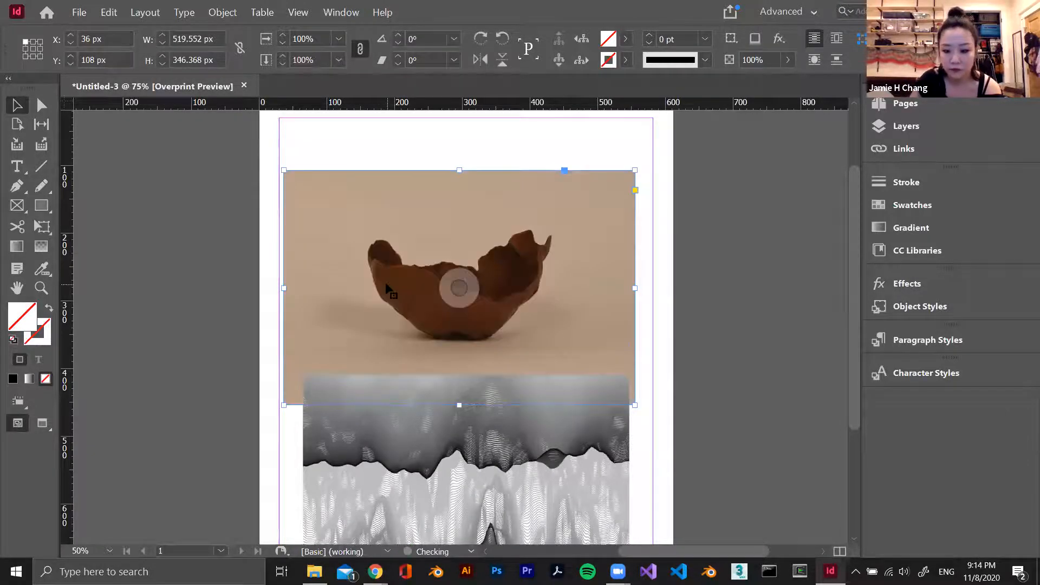
{"action": "key", "text": "Delete"}
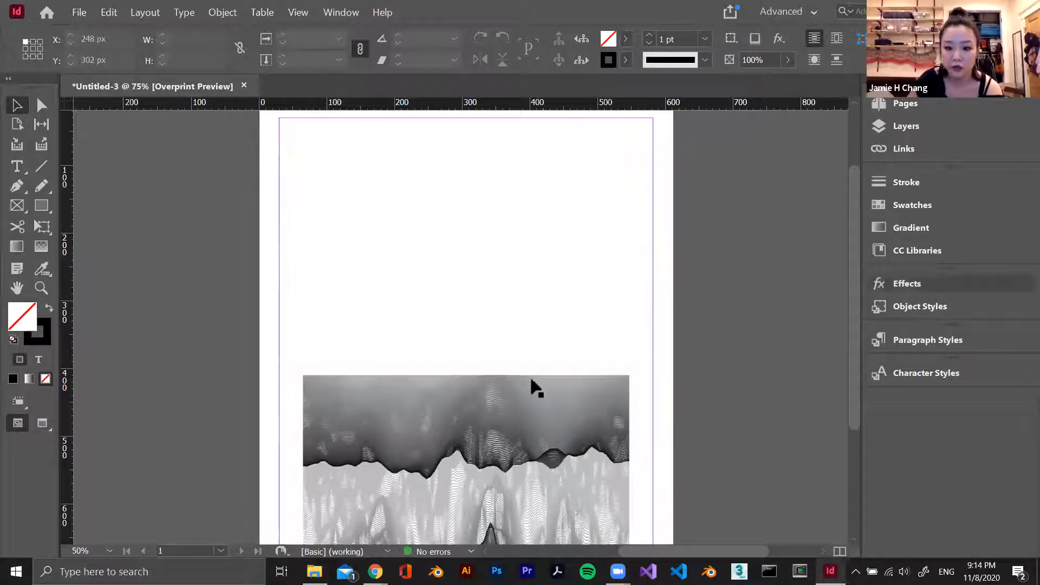
{"action": "scroll", "coordinate": [530, 366], "scroll_direction": "up", "scroll_amount": 2}
{"action": "scroll", "coordinate": [531, 366], "scroll_direction": "down", "scroll_amount": 5}
Move the remaining black-and-white image up the page to about X 46 px, Y 142 px and keep it selected
{"action": "left_click", "coordinate": [466, 423]}
{"action": "left_click_drag", "start_coordinate": [484, 408], "coordinate": [479, 226]}
{"action": "scroll", "coordinate": [837, 156], "scroll_direction": "up", "scroll_amount": 1}
{"action": "left_click", "coordinate": [490, 224]}
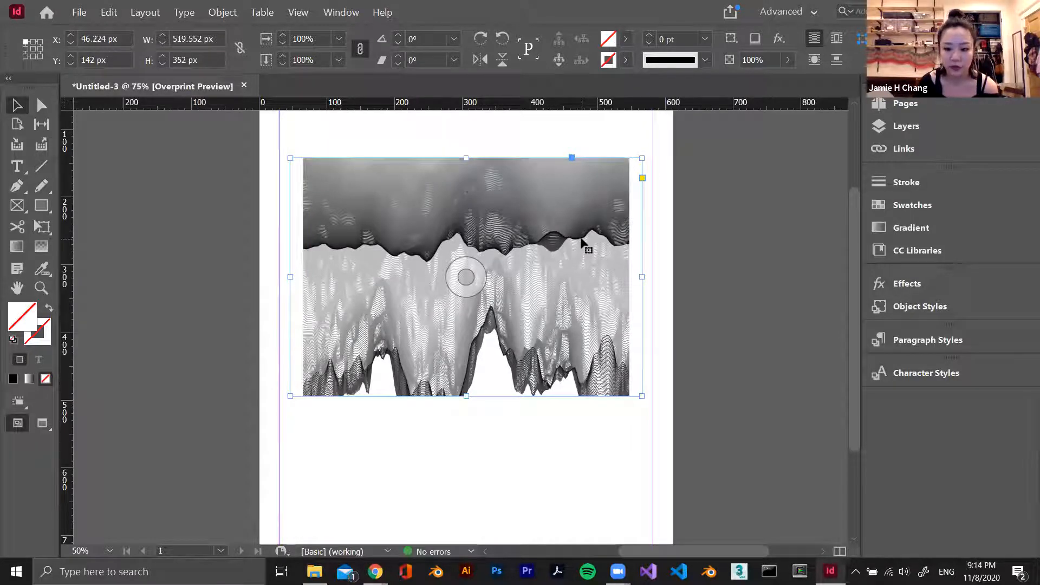
Examine the link information for Binder1_Page_3.jpg, including its dimensions, path and scale, and deselect the image
{"action": "left_click", "coordinate": [902, 149]}
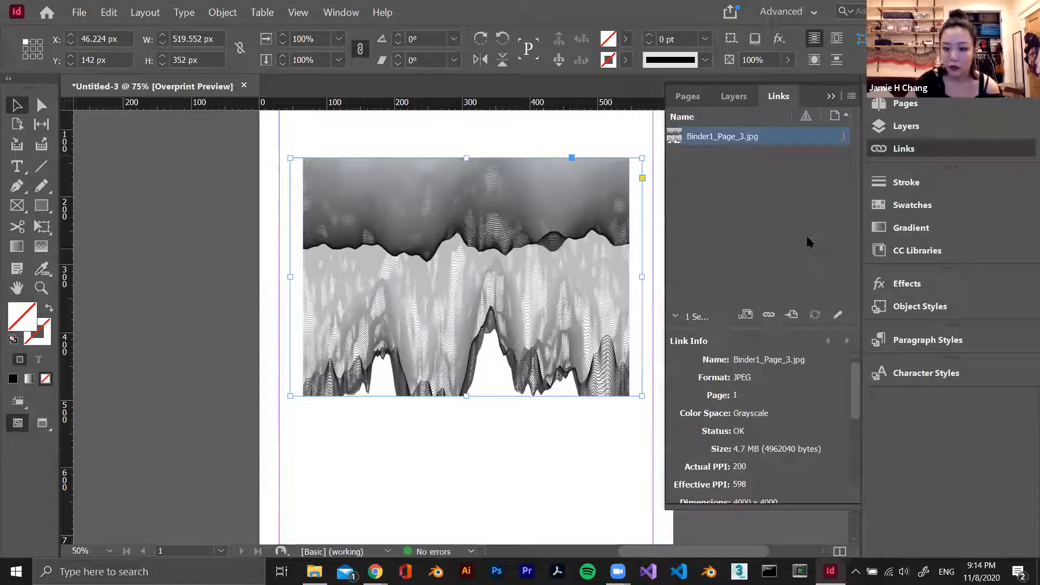
{"action": "scroll", "coordinate": [759, 419], "scroll_direction": "down", "scroll_amount": 3}
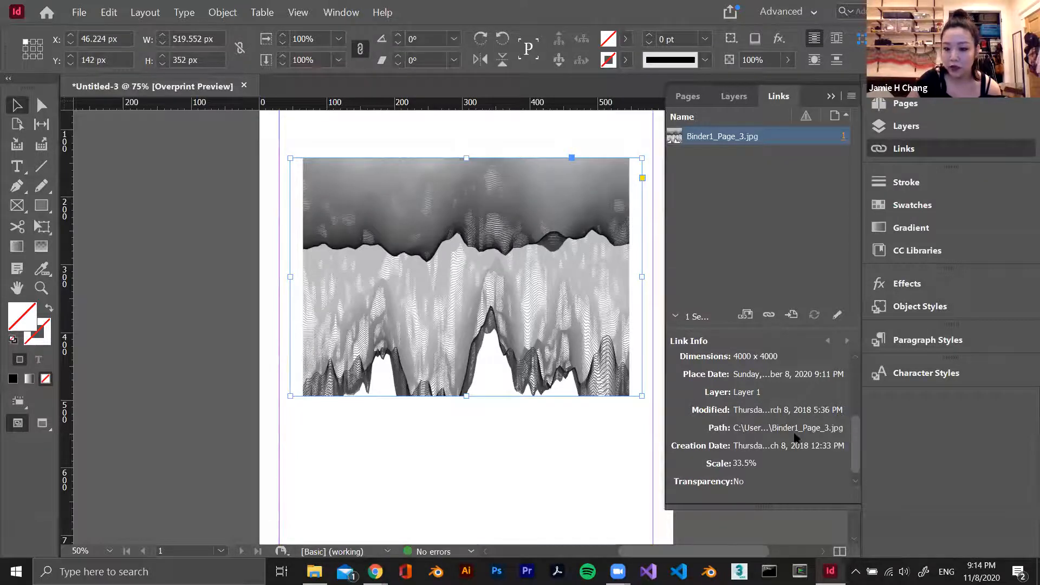
{"action": "left_click", "coordinate": [489, 429]}
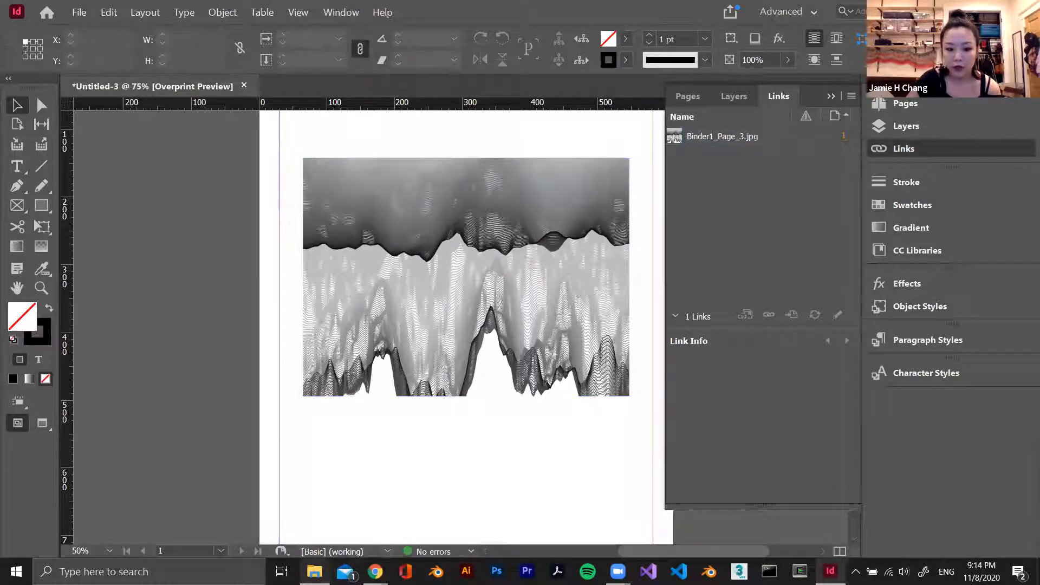
Switch to File Explorer, move Binder1_Page_3 from the Buckling Cascades folder to the Desktop, and return to InDesign
{"action": "left_click", "coordinate": [314, 572]}
{"action": "left_click_drag", "start_coordinate": [758, 221], "coordinate": [501, 217]}
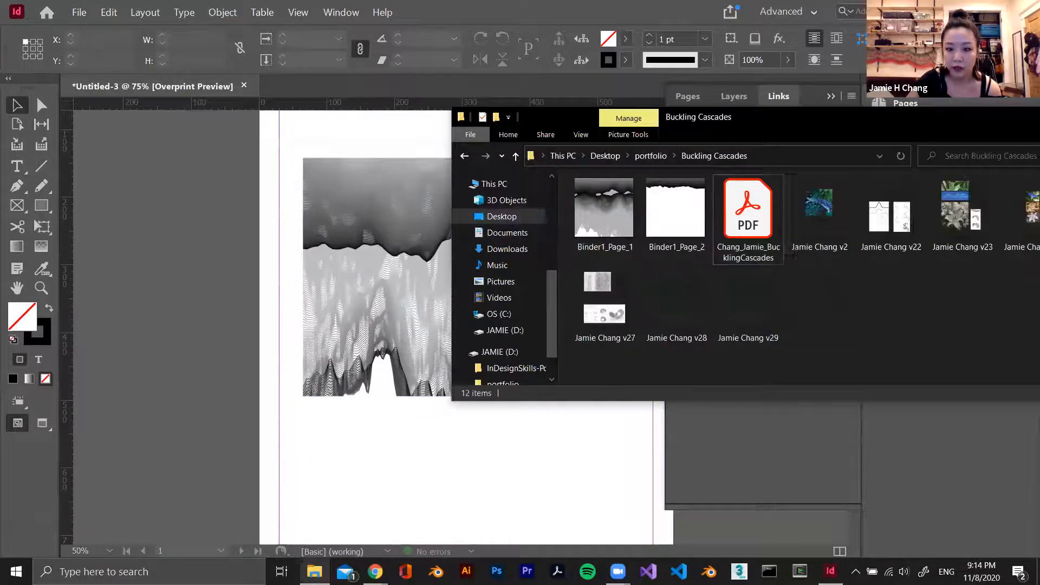
{"action": "left_click", "coordinate": [443, 495]}
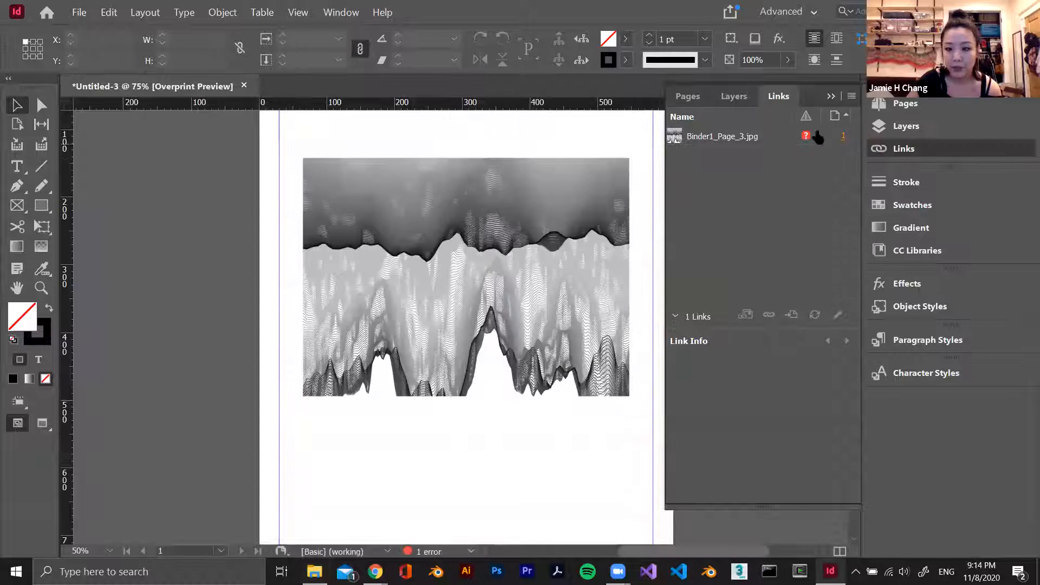
Check the link status and full file path of Binder1_Page_3.jpg, widening the link details to read them
{"action": "left_click", "coordinate": [807, 140]}
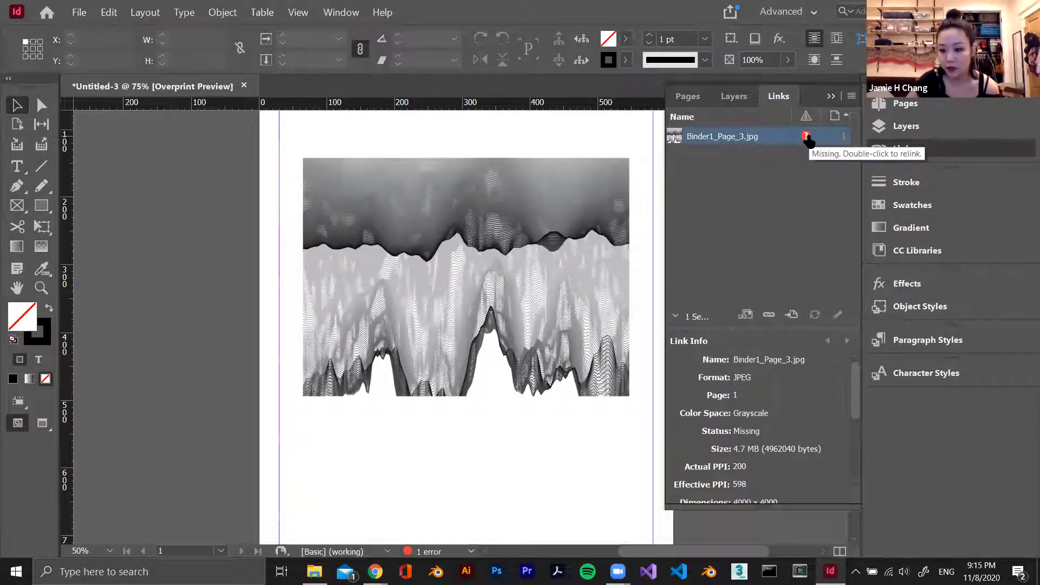
{"action": "scroll", "coordinate": [779, 446], "scroll_direction": "down", "scroll_amount": 3}
{"action": "scroll", "coordinate": [775, 447], "scroll_direction": "down", "scroll_amount": 3}
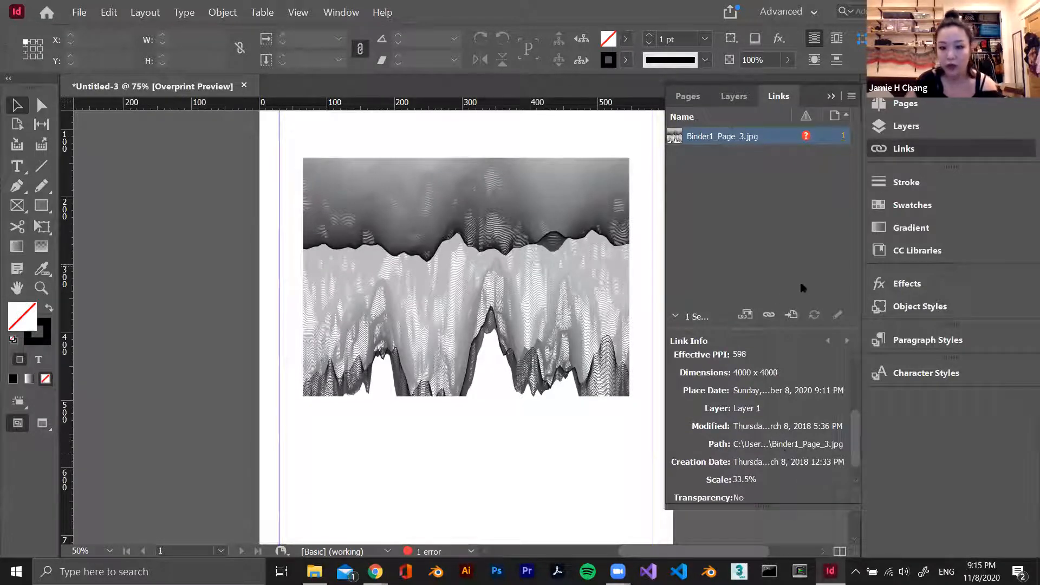
{"action": "left_click_drag", "start_coordinate": [665, 362], "coordinate": [482, 349]}
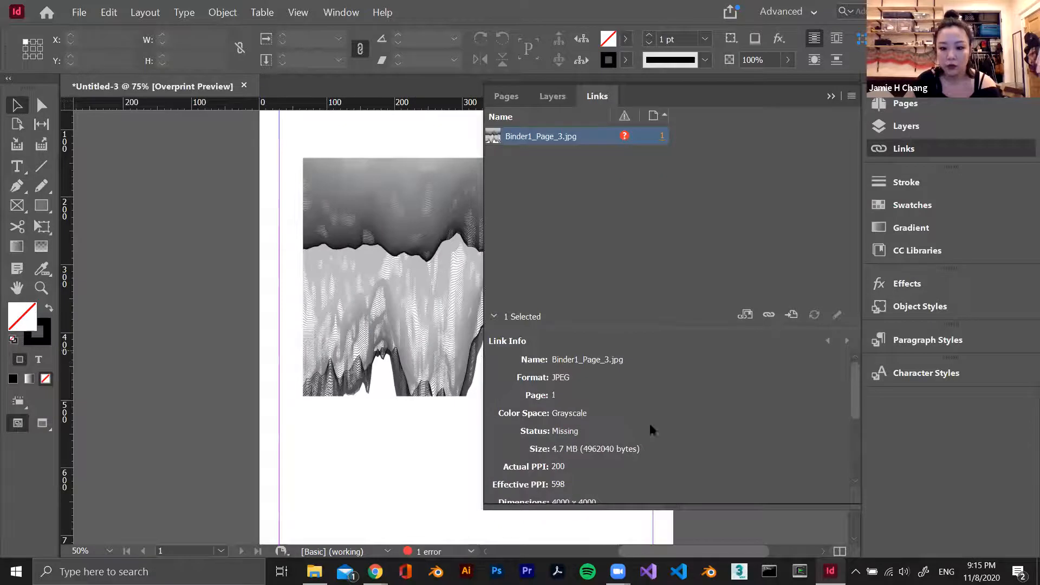
{"action": "scroll", "coordinate": [707, 424], "scroll_direction": "down", "scroll_amount": 6}
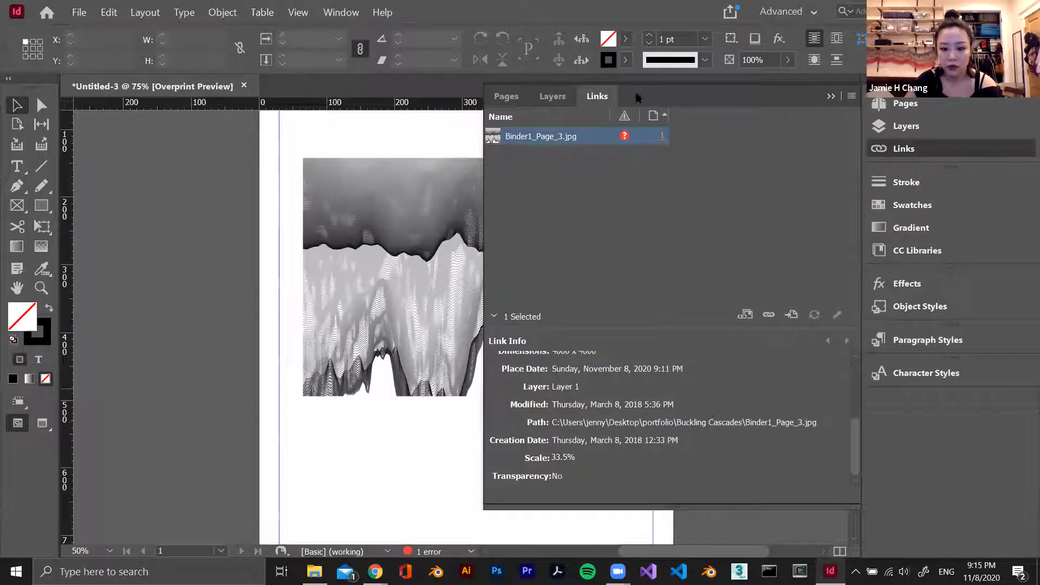
Try to relink the missing Binder1_Page_3.jpg by looking for the file in the Desktop folder
{"action": "double_click", "coordinate": [626, 136]}
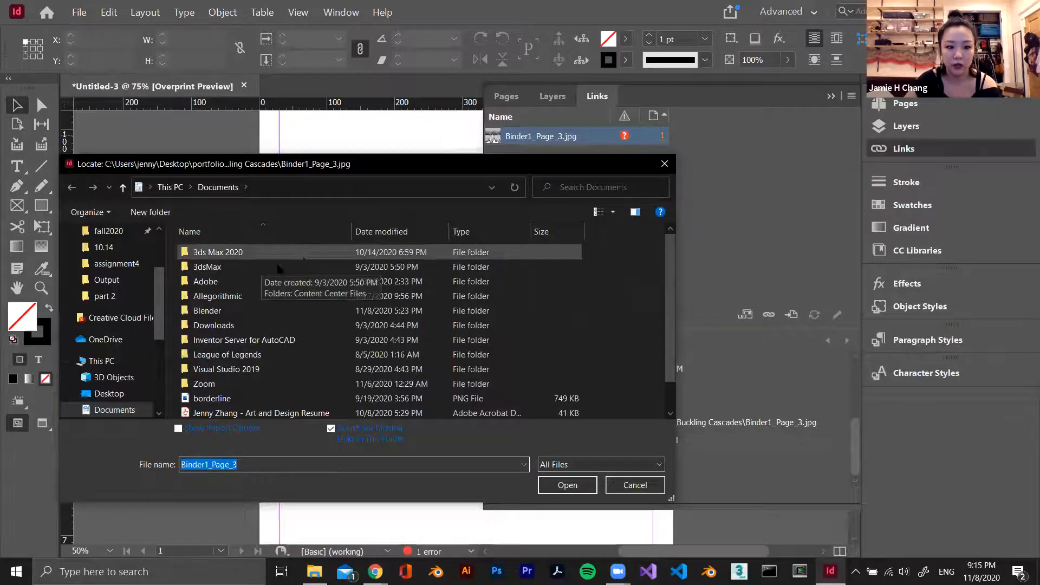
{"action": "scroll", "coordinate": [109, 325], "scroll_direction": "up", "scroll_amount": 3}
{"action": "left_click", "coordinate": [135, 259]}
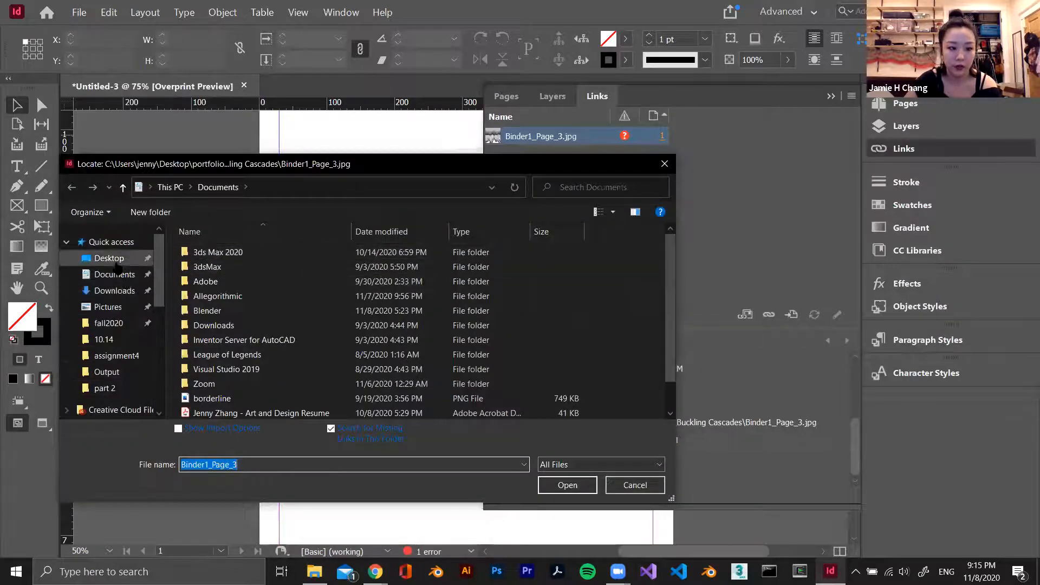
{"action": "scroll", "coordinate": [275, 315], "scroll_direction": "down", "scroll_amount": 4}
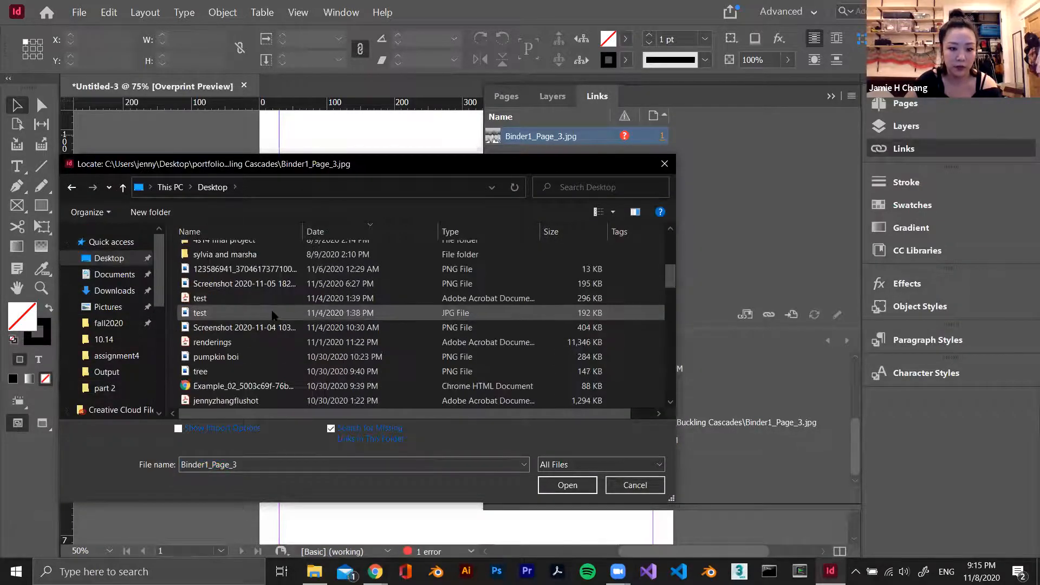
{"action": "left_click", "coordinate": [274, 269]}
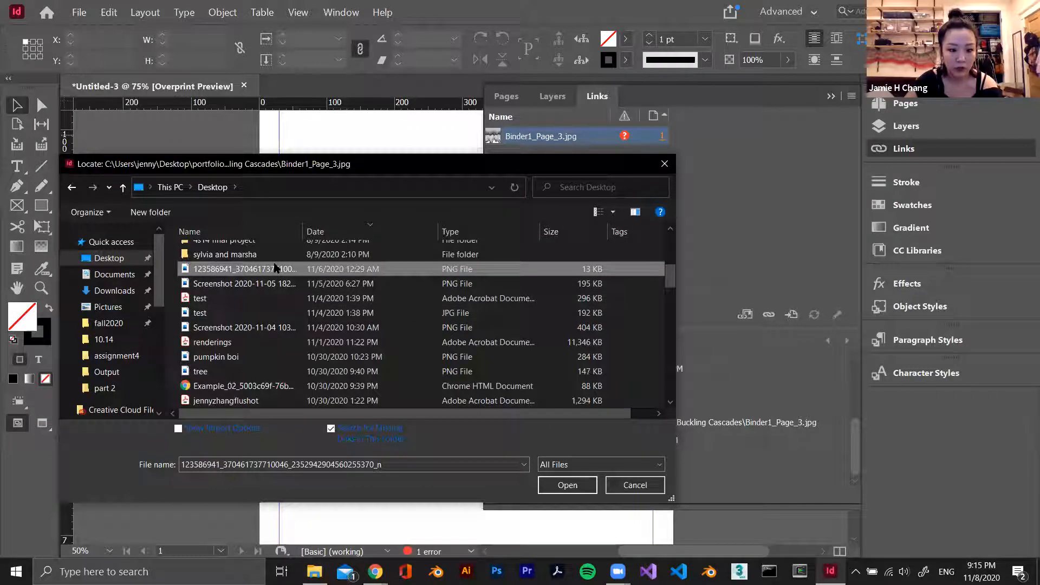
{"action": "scroll", "coordinate": [288, 342], "scroll_direction": "up", "scroll_amount": 1}
{"action": "scroll", "coordinate": [287, 343], "scroll_direction": "down", "scroll_amount": 3}
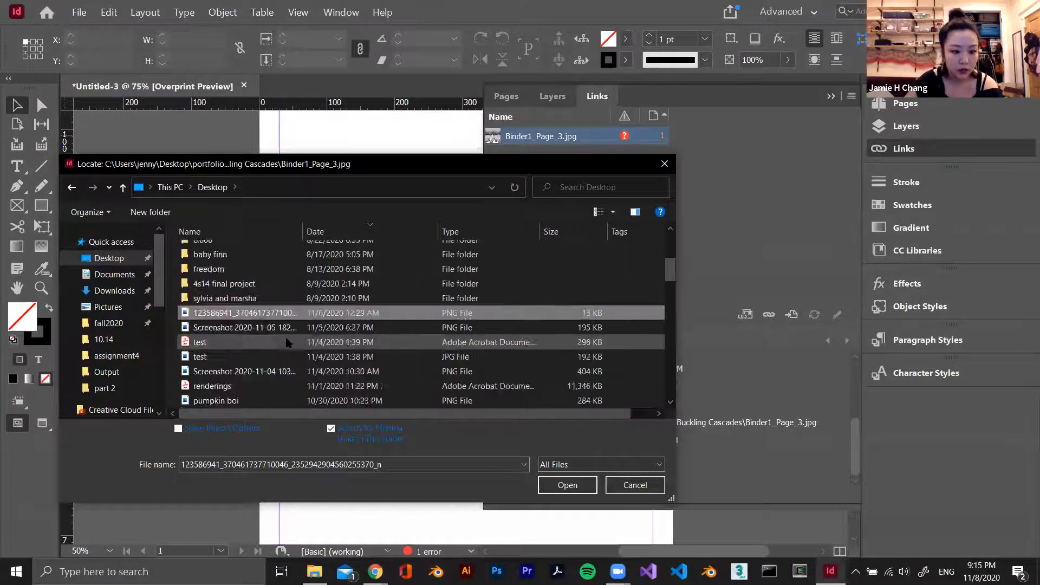
{"action": "scroll", "coordinate": [287, 342], "scroll_direction": "down", "scroll_amount": 3}
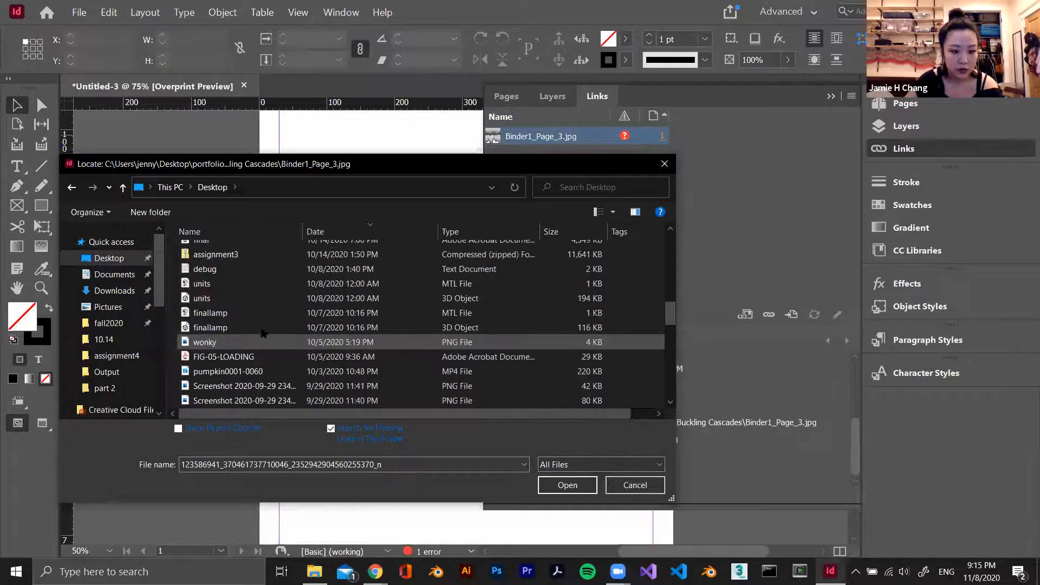
{"action": "scroll", "coordinate": [388, 338], "scroll_direction": "up", "scroll_amount": 10}
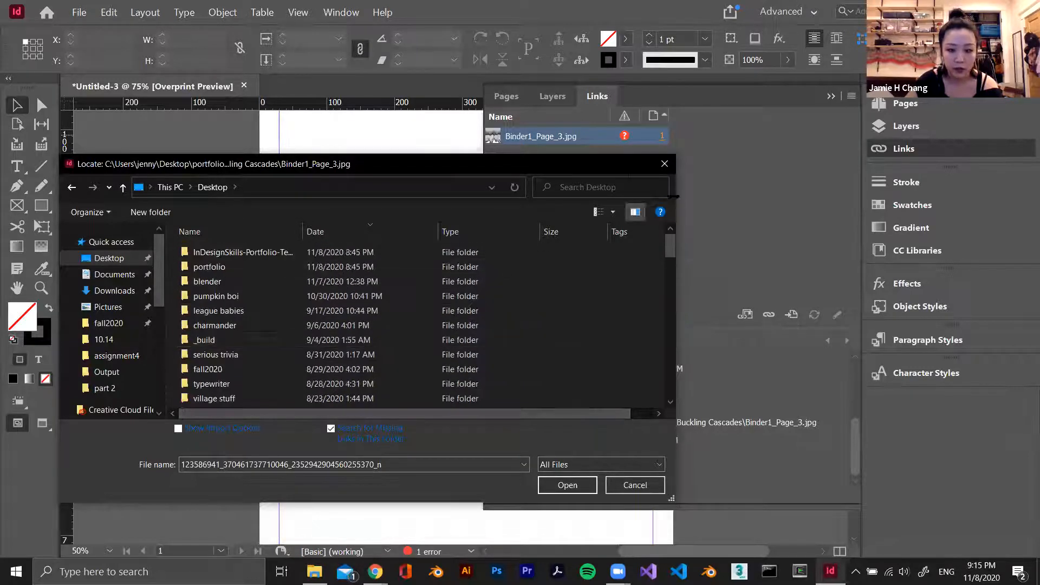
{"action": "key", "text": "Escape"}
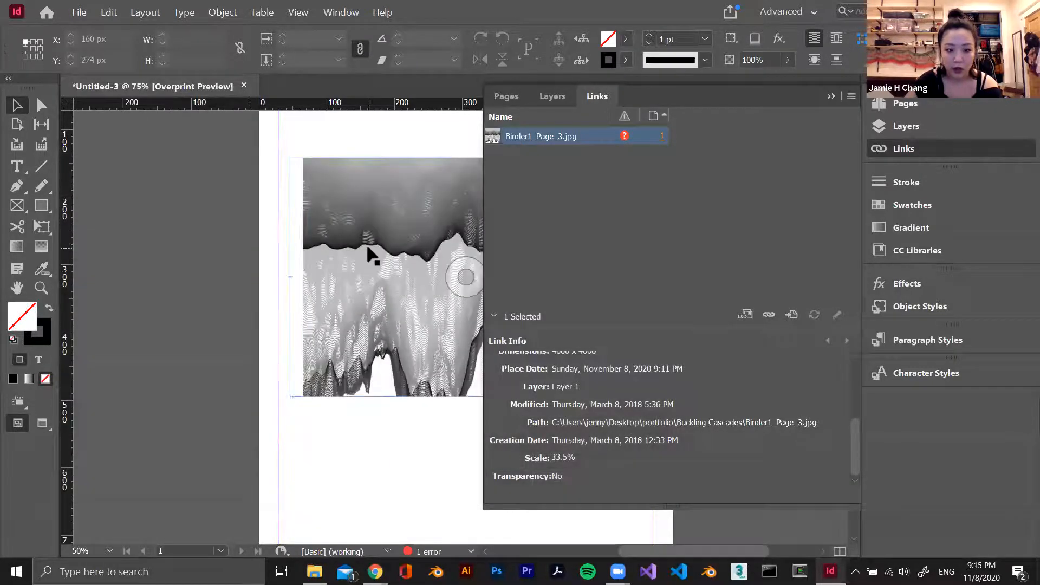
Delete the image with the missing link and place Binder1_Page_1.jpg from File Explorer at about X 140 px, Y 218 px
{"action": "key", "text": "Delete"}
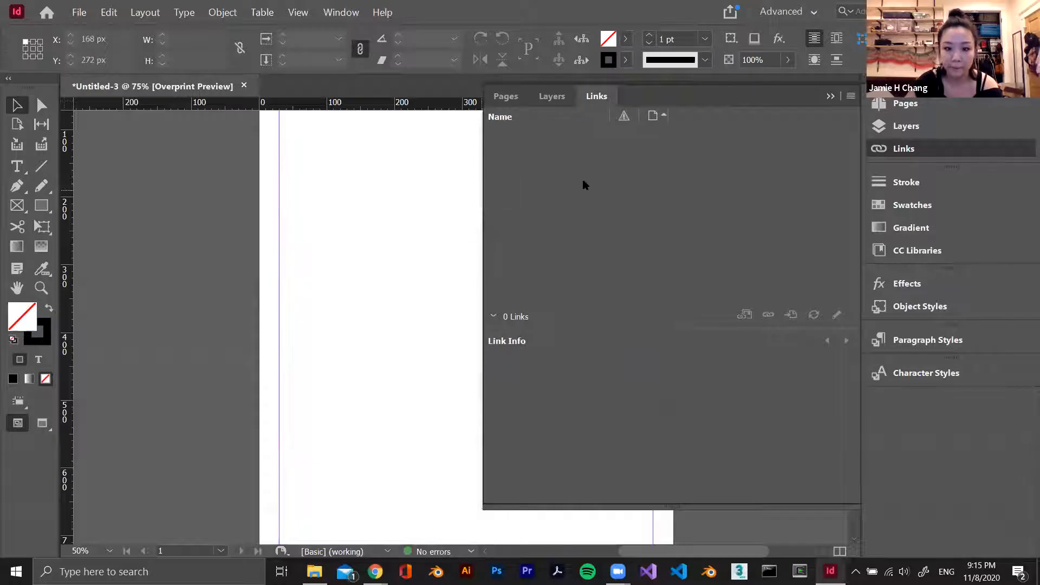
{"action": "left_click_drag", "start_coordinate": [583, 181], "coordinate": [643, 181]}
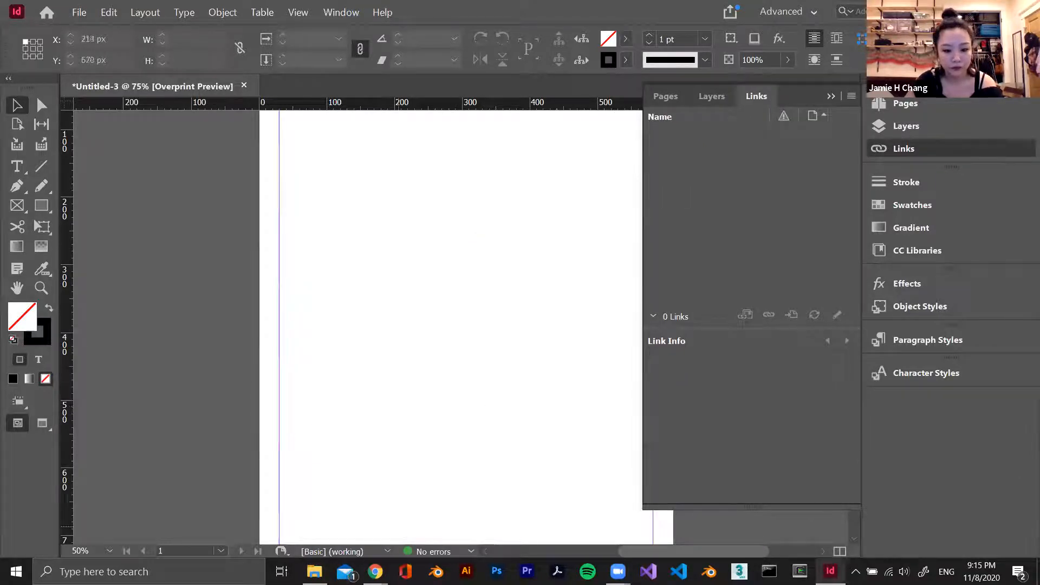
{"action": "left_click", "coordinate": [314, 571]}
{"action": "left_click_drag", "start_coordinate": [604, 212], "coordinate": [329, 317]}
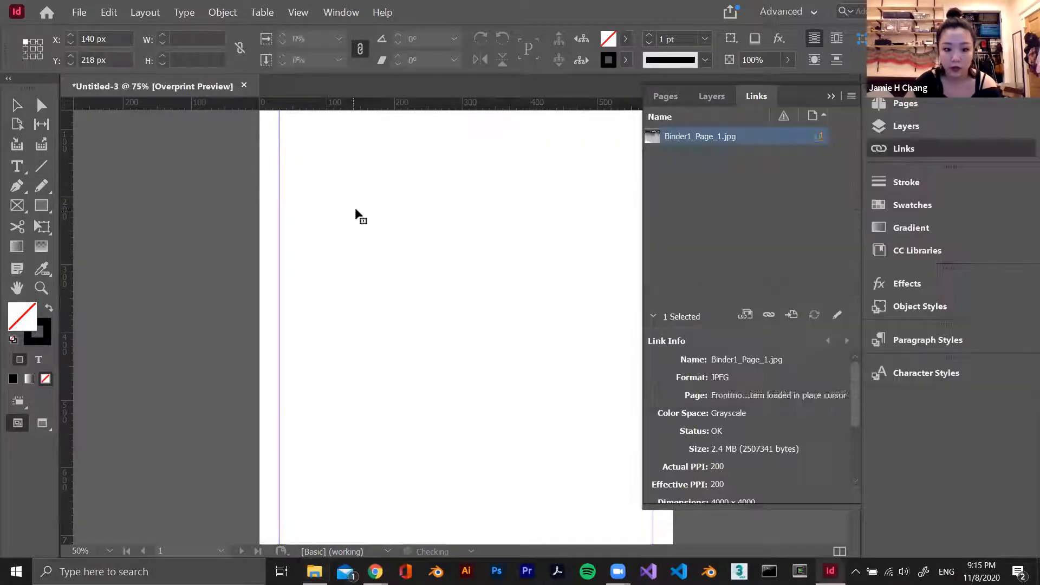
{"action": "left_click", "coordinate": [353, 209]}
{"action": "left_click", "coordinate": [832, 96]}
Move the placed image up the page to about X -138 px, Y 72 px
{"action": "scroll", "coordinate": [658, 352], "scroll_direction": "up", "scroll_amount": 1}
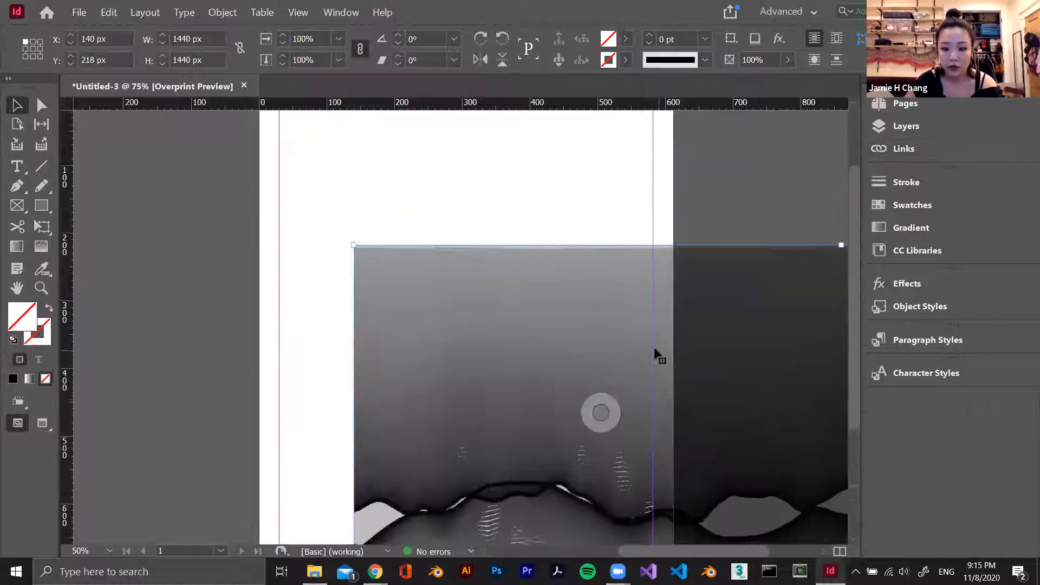
{"action": "scroll", "coordinate": [650, 350], "scroll_direction": "down", "scroll_amount": 2}
{"action": "left_click_drag", "start_coordinate": [626, 339], "coordinate": [439, 240]}
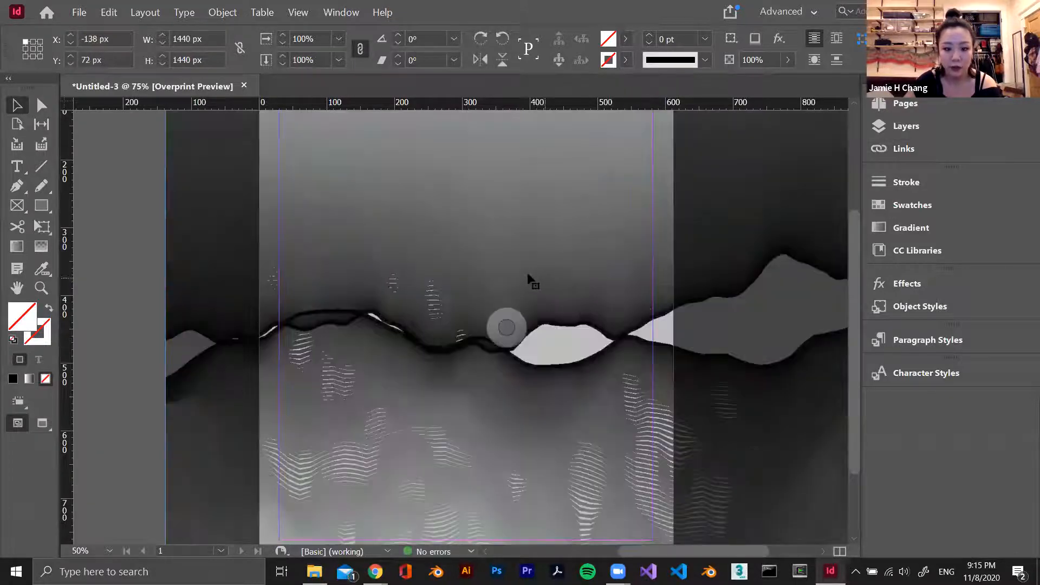
{"action": "scroll", "coordinate": [527, 271], "scroll_direction": "up", "scroll_amount": 3}
Examine which applications are offered for editing the placed image, including Adobe Photoshop 2020, without choosing one
{"action": "right_click", "coordinate": [495, 279]}
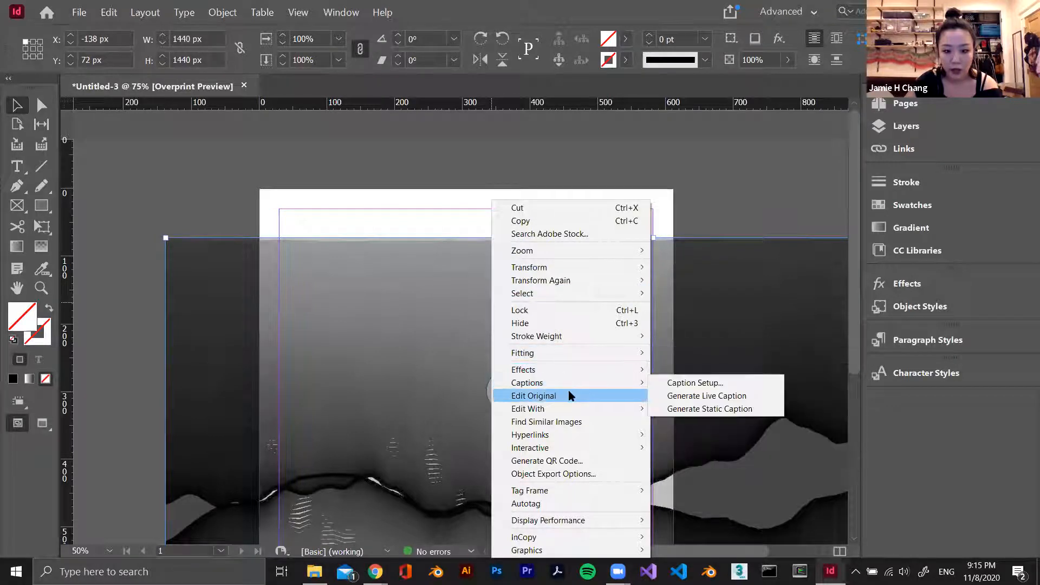
{"action": "mouse_move", "coordinate": [592, 411]}
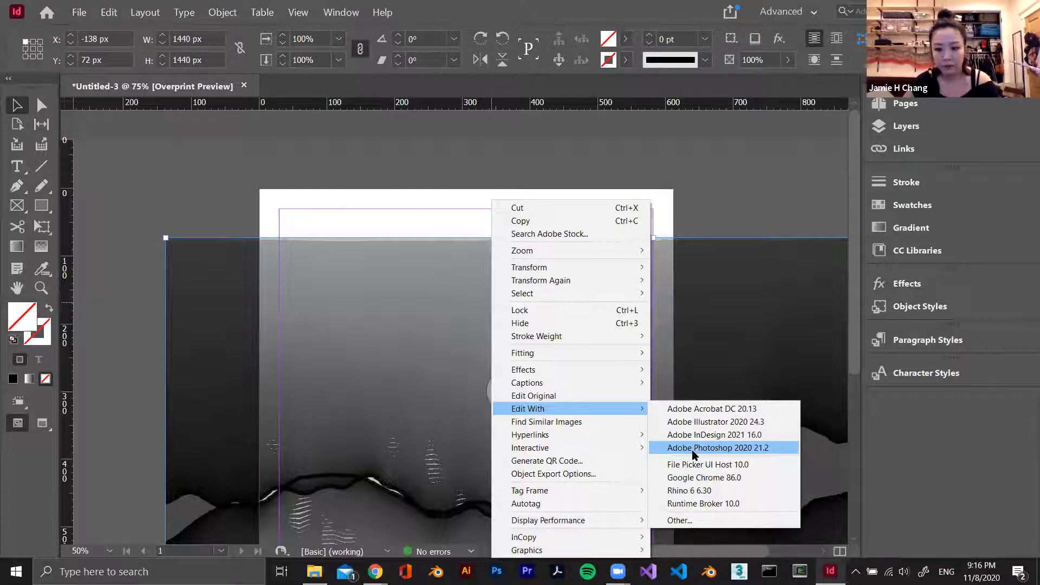
{"action": "left_click", "coordinate": [723, 186]}
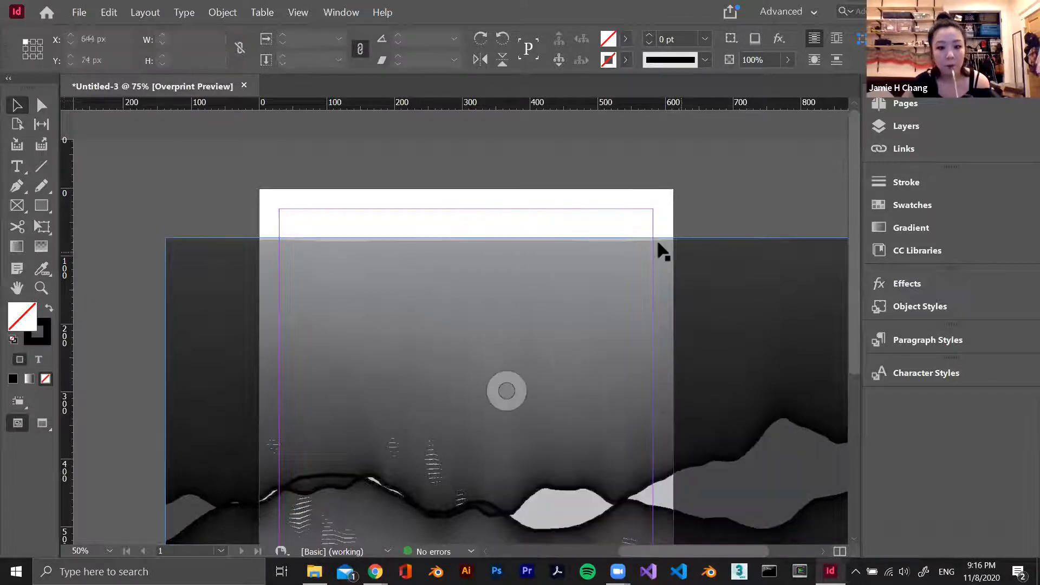
Crop the image frame to about 601 by 770 px and align it with the page's upper-left margin corner at X 30 px, Y 30 px
{"action": "left_click", "coordinate": [539, 309]}
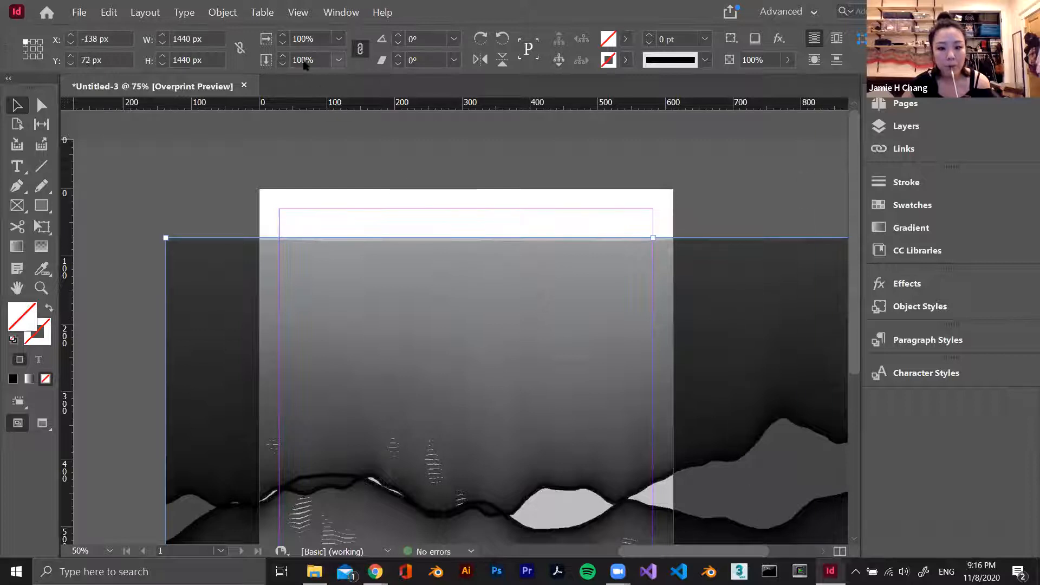
{"action": "left_click_drag", "start_coordinate": [166, 237], "coordinate": [492, 380]}
{"action": "left_click_drag", "start_coordinate": [509, 340], "coordinate": [244, 179]}
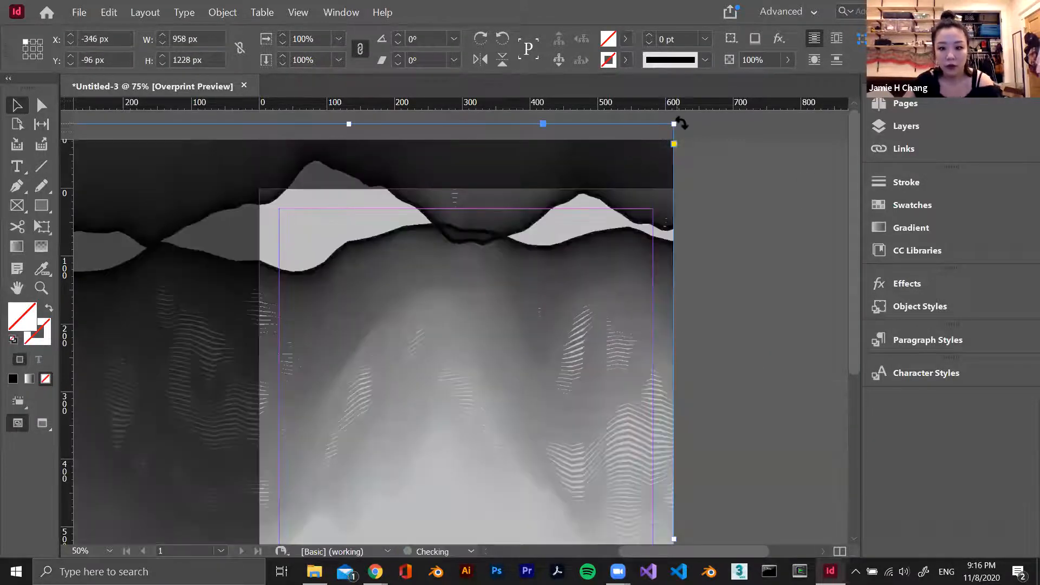
{"action": "left_click_drag", "start_coordinate": [674, 124], "coordinate": [294, 433]}
{"action": "left_click_drag", "start_coordinate": [196, 493], "coordinate": [443, 271]}
Crop the image frame further from its lower-right corner so it ends well inside the page margins, and deselect it
{"action": "scroll", "coordinate": [489, 307], "scroll_direction": "down", "scroll_amount": 5}
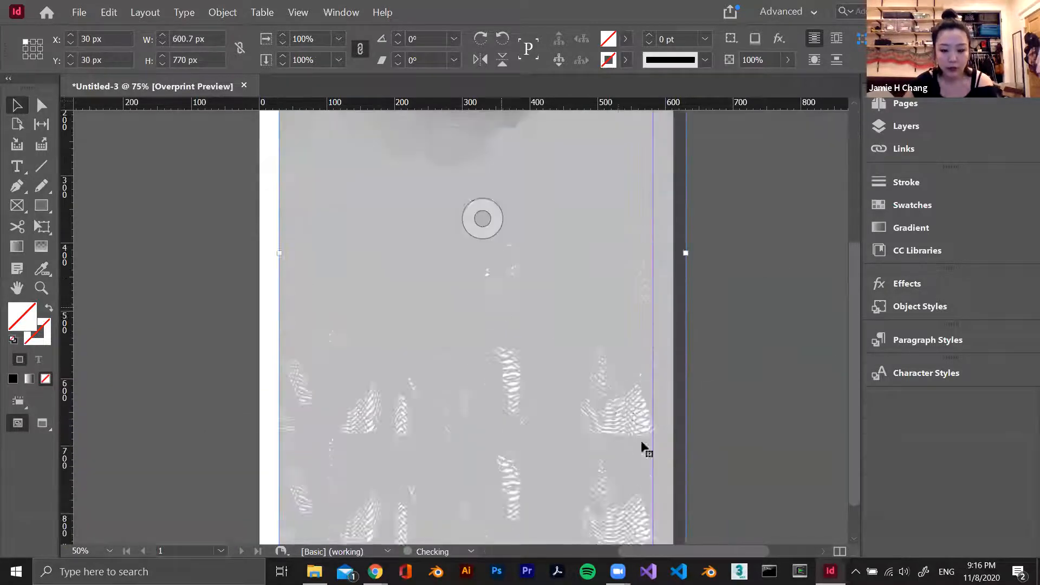
{"action": "left_click_drag", "start_coordinate": [683, 473], "coordinate": [586, 344]}
{"action": "left_click", "coordinate": [708, 317]}
{"action": "scroll", "coordinate": [673, 327], "scroll_direction": "up", "scroll_amount": 4}
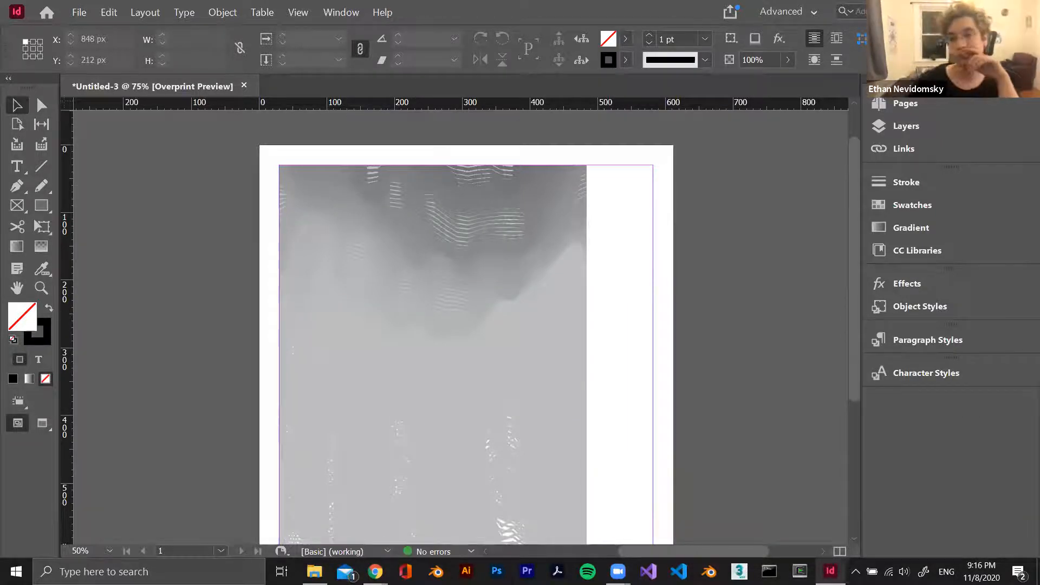
{"action": "scroll", "coordinate": [563, 358], "scroll_direction": "up", "scroll_amount": 1}
Draw a text frame about 552 by 104 px below the image, spanning the margins down to the bottom margin
{"action": "scroll", "coordinate": [561, 353], "scroll_direction": "down", "scroll_amount": 6}
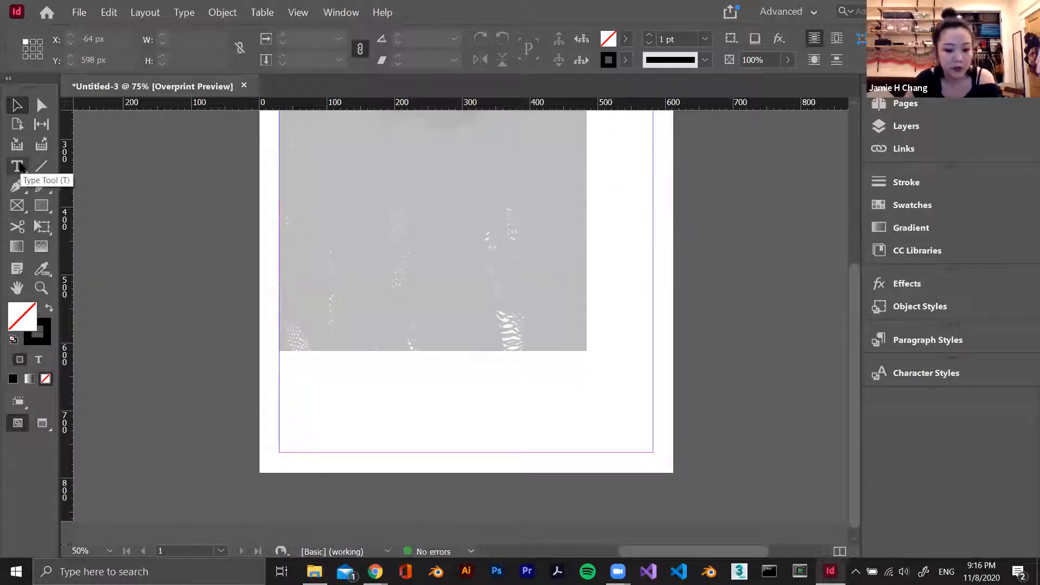
{"action": "left_click", "coordinate": [18, 167]}
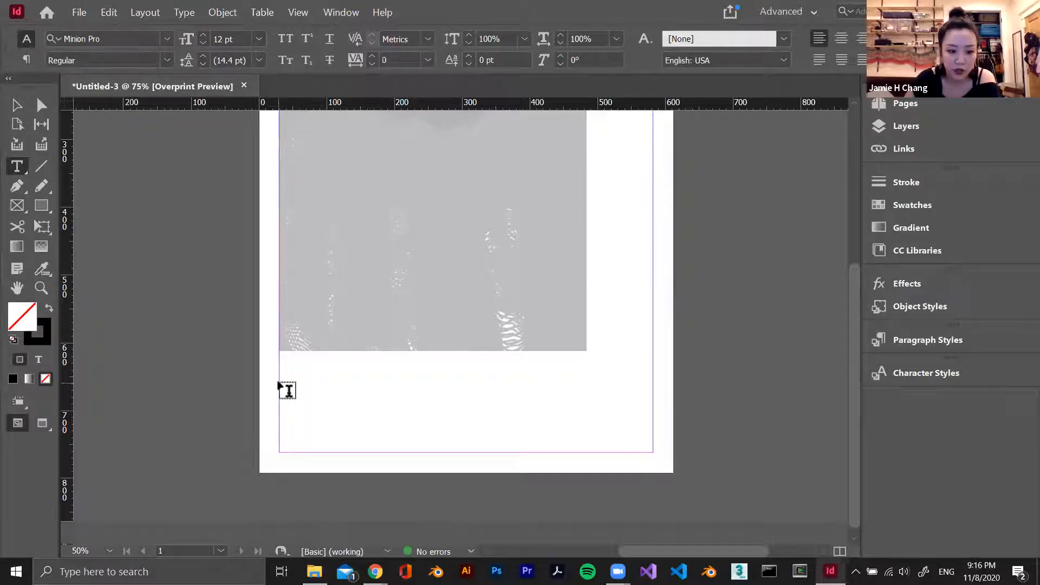
{"action": "left_click_drag", "start_coordinate": [280, 382], "coordinate": [655, 451]}
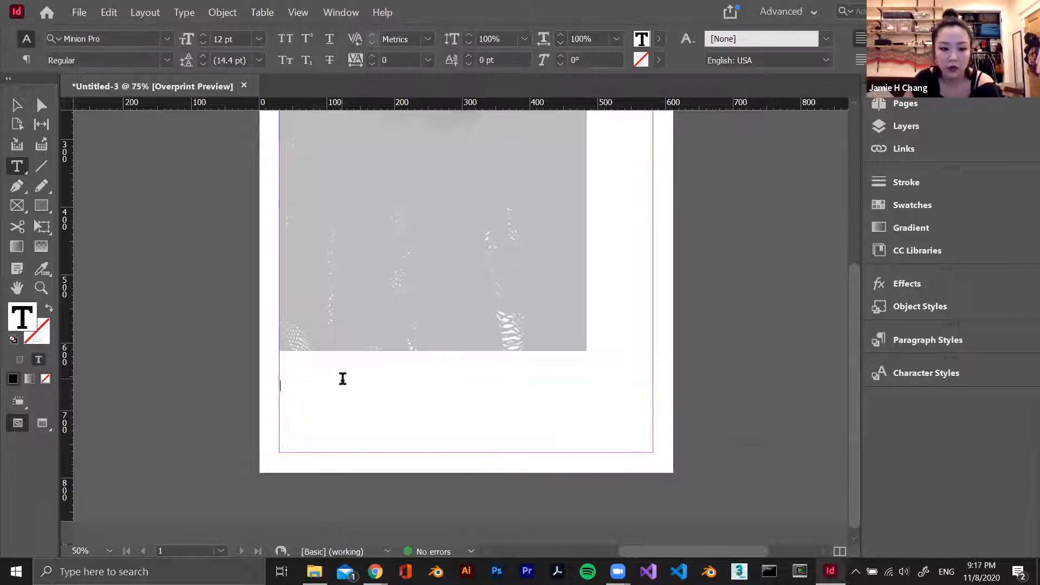
{"action": "left_click", "coordinate": [16, 106]}
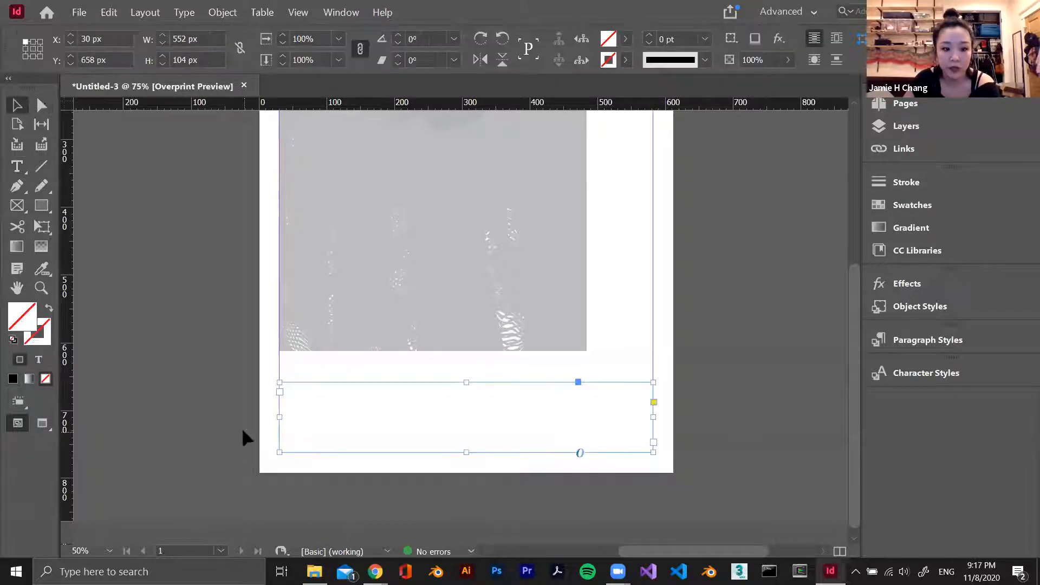
Review the paragraph and character formatting options for the text frame, and fill it with placeholder text
{"action": "double_click", "coordinate": [484, 417]}
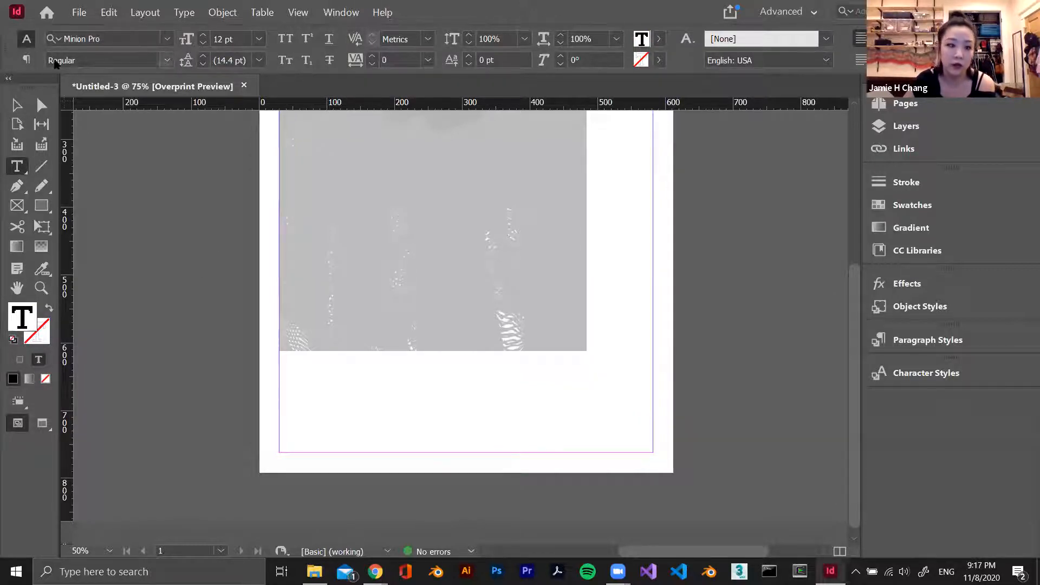
{"action": "left_click", "coordinate": [26, 60]}
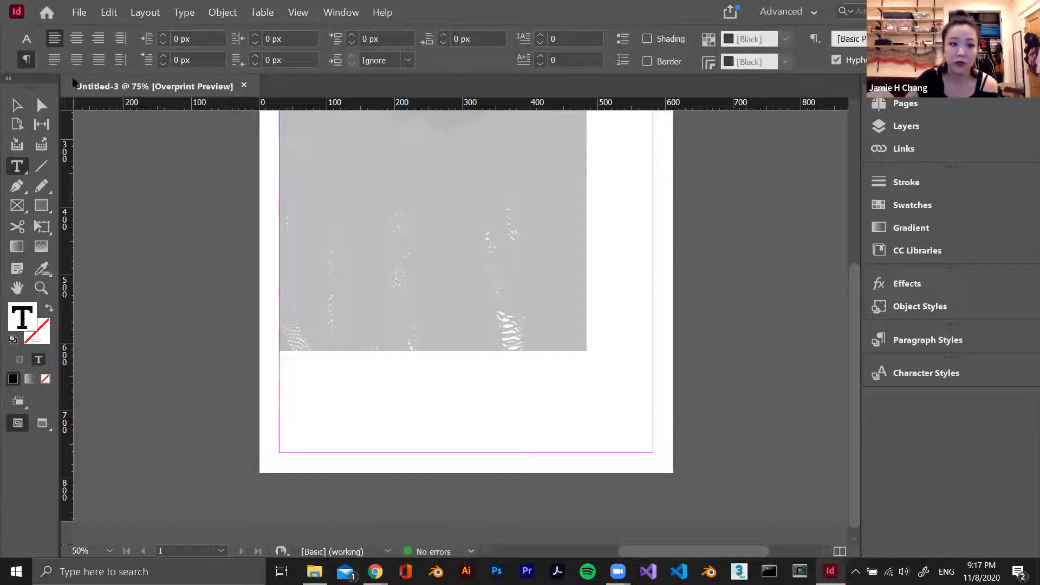
{"action": "left_click", "coordinate": [26, 38]}
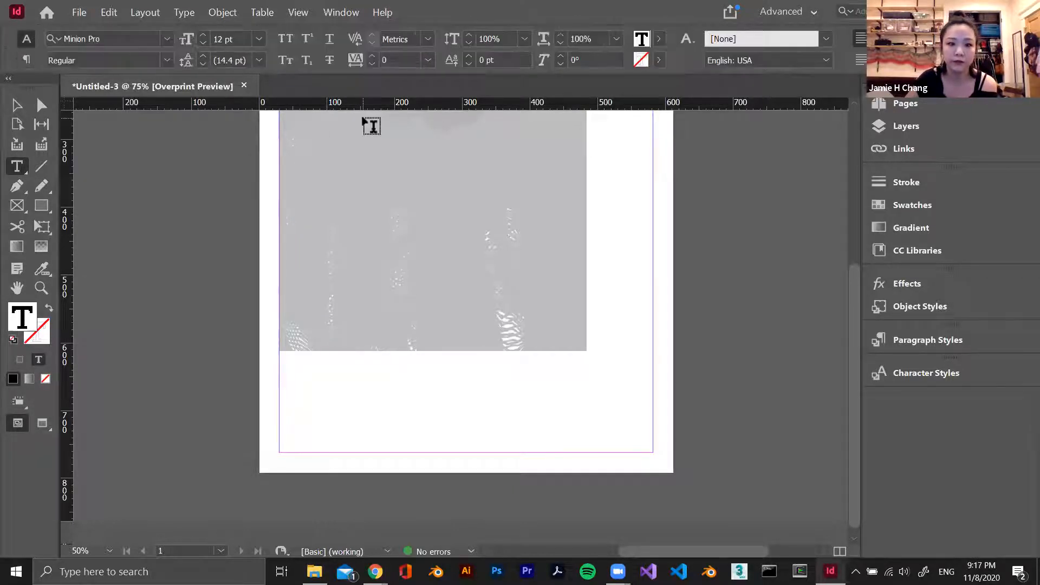
{"action": "right_click", "coordinate": [339, 394]}
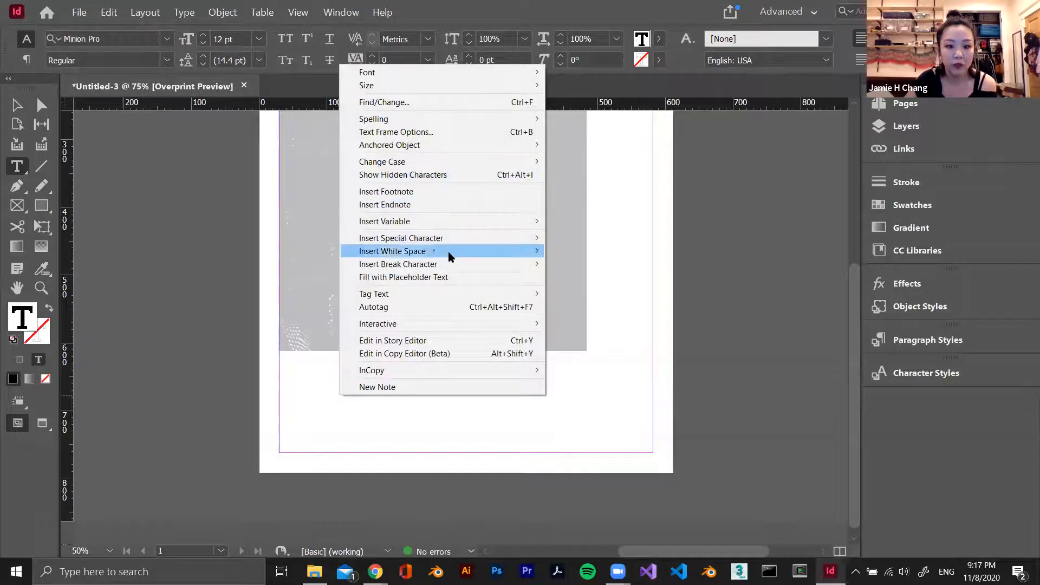
{"action": "left_click", "coordinate": [404, 277]}
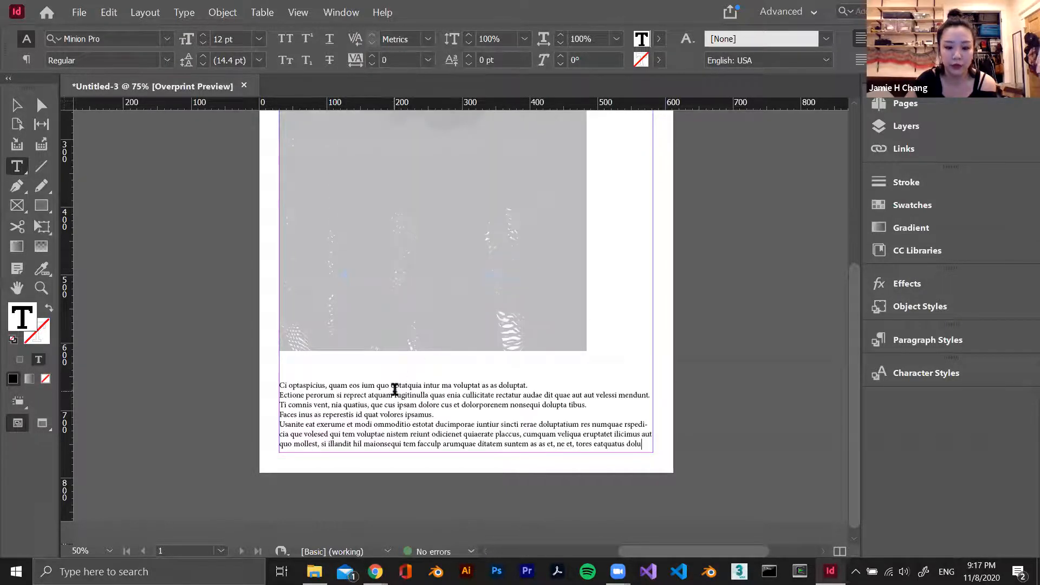
Select all the placeholder text in the frame and set its kerning to Optical
{"action": "left_click", "coordinate": [16, 100]}
{"action": "double_click", "coordinate": [367, 420]}
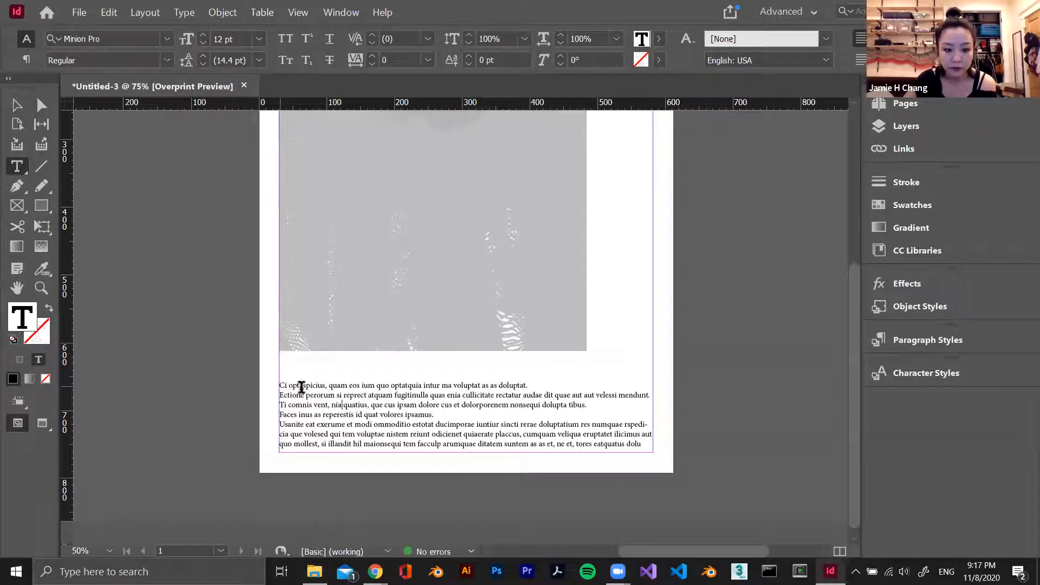
{"action": "left_click_drag", "start_coordinate": [279, 386], "coordinate": [661, 462]}
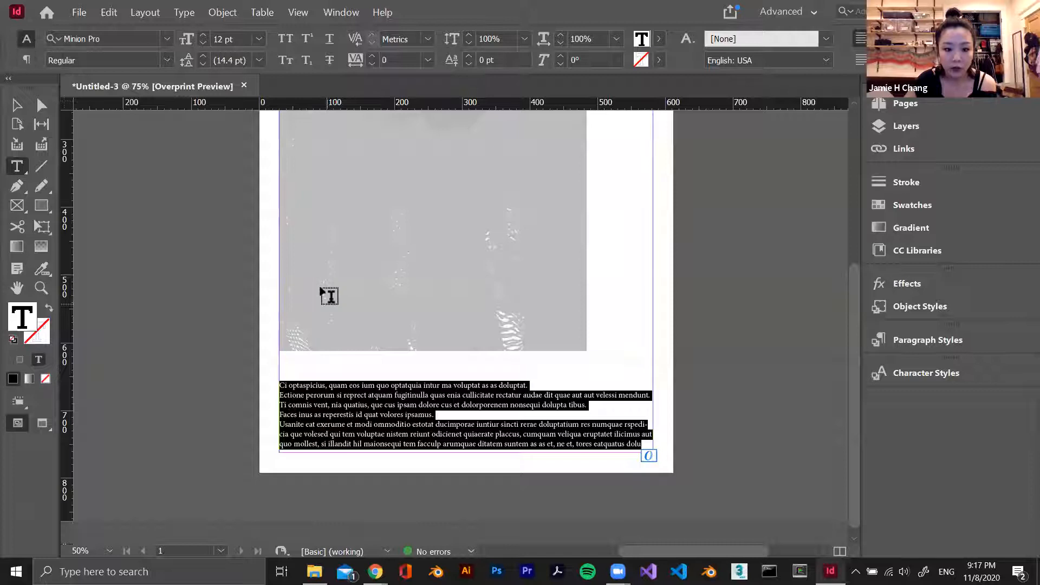
{"action": "left_click", "coordinate": [428, 39]}
{"action": "left_click", "coordinate": [402, 82]}
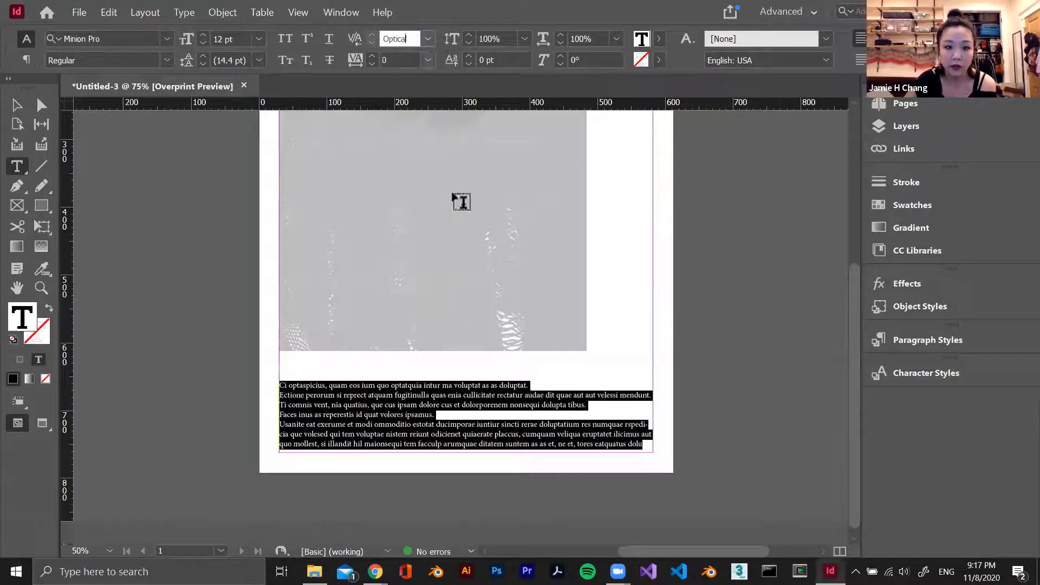
Change the kerning of the selected placeholder text to 0 and deselect the text
{"action": "left_click", "coordinate": [428, 39]}
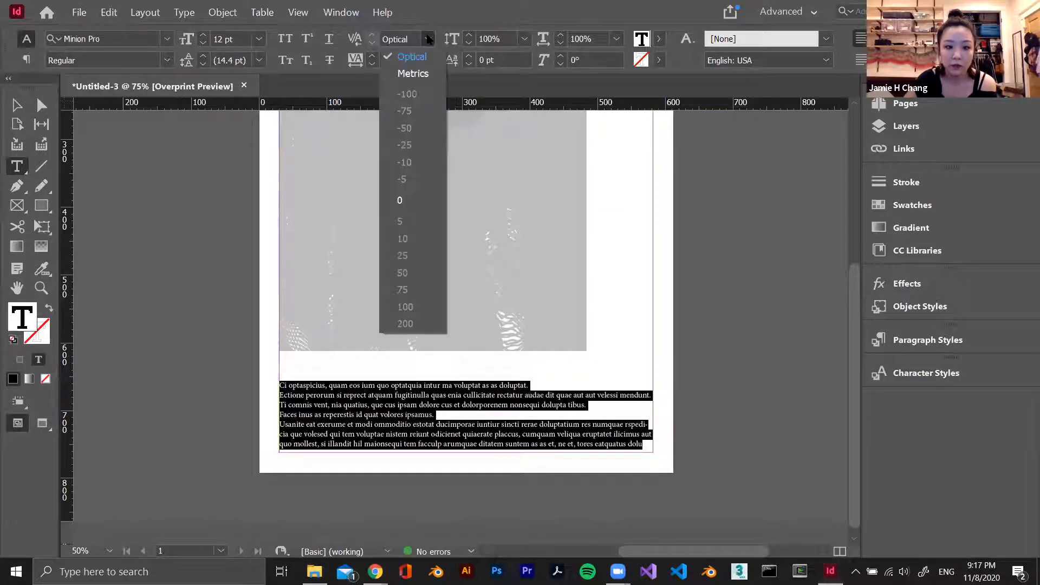
{"action": "left_click", "coordinate": [405, 201]}
{"action": "left_click", "coordinate": [421, 43]}
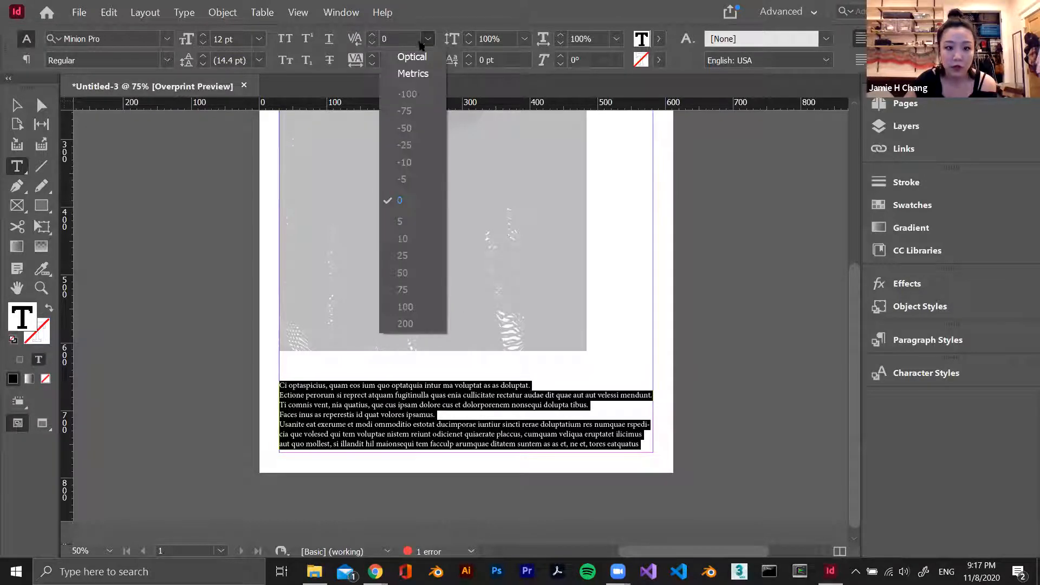
{"action": "left_click", "coordinate": [407, 199]}
{"action": "left_click", "coordinate": [418, 427]}
{"action": "key", "text": "ctrl+="}
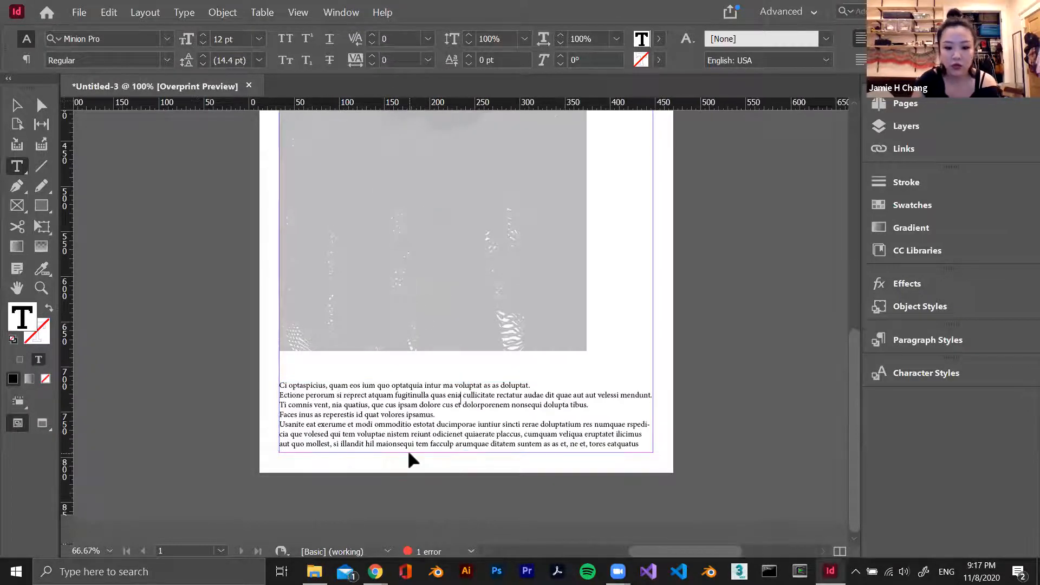
Adjust the kerning before the final "e" of "exerume" in the placeholder text's fifth line, loosening and tightening the gap
{"action": "key", "text": "ctrl+="}
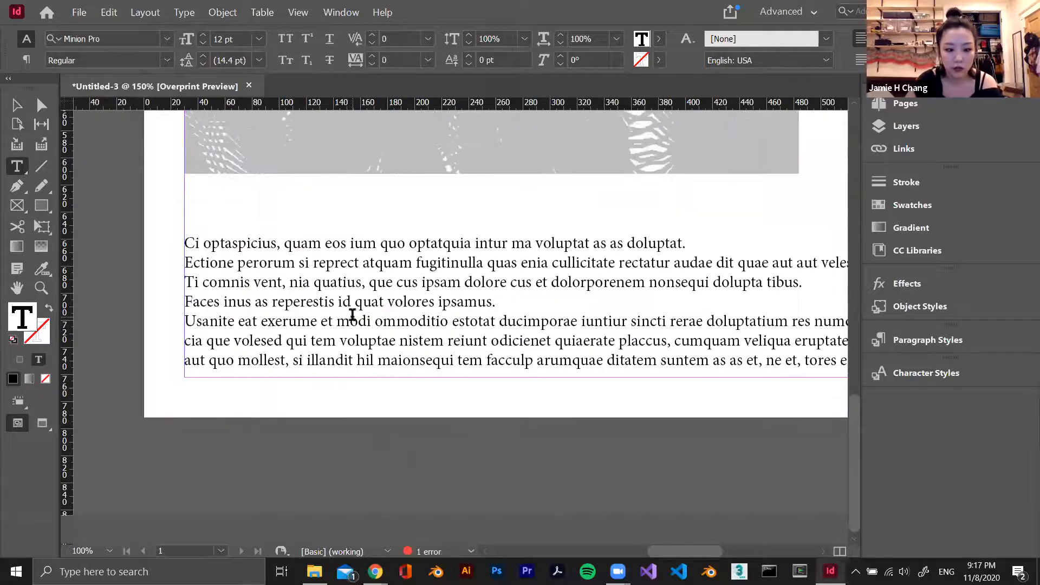
{"action": "key", "text": "alt+Right"}
{"action": "key", "text": "alt+Right"}
{"action": "key", "text": "alt+Right"}
{"action": "key", "text": "alt+Right"}
{"action": "key", "text": "alt+Right"}
{"action": "key", "text": "alt+Right"}
{"action": "key", "text": "alt+Right"}
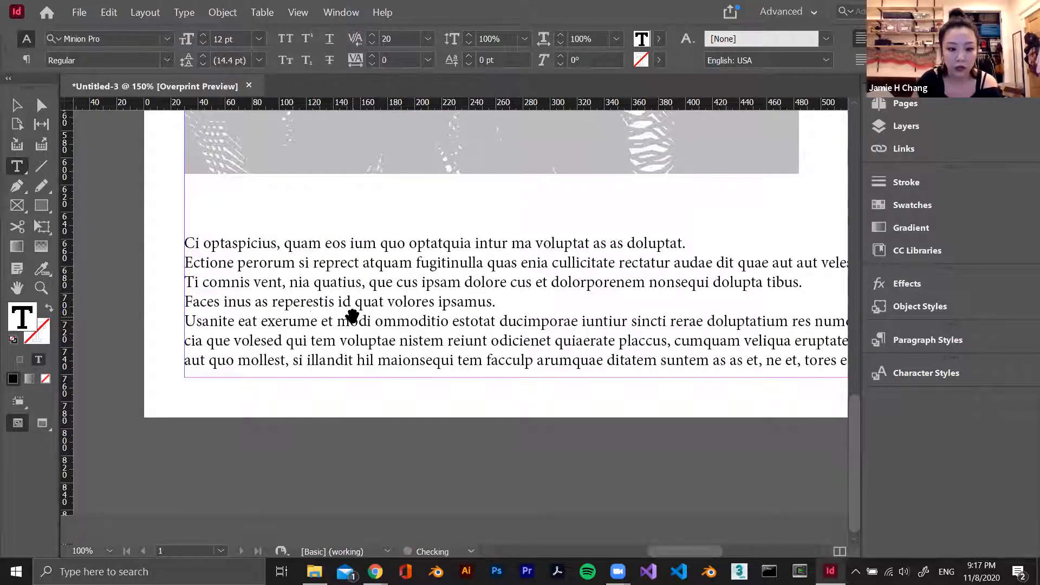
{"action": "key", "text": "alt+Left"}
{"action": "key", "text": "alt+Left"}
{"action": "key", "text": "alt+Left"}
{"action": "key", "text": "alt+Left"}
{"action": "key", "text": "alt+Left"}
{"action": "key", "text": "alt+Left"}
{"action": "key", "text": "alt+Left"}
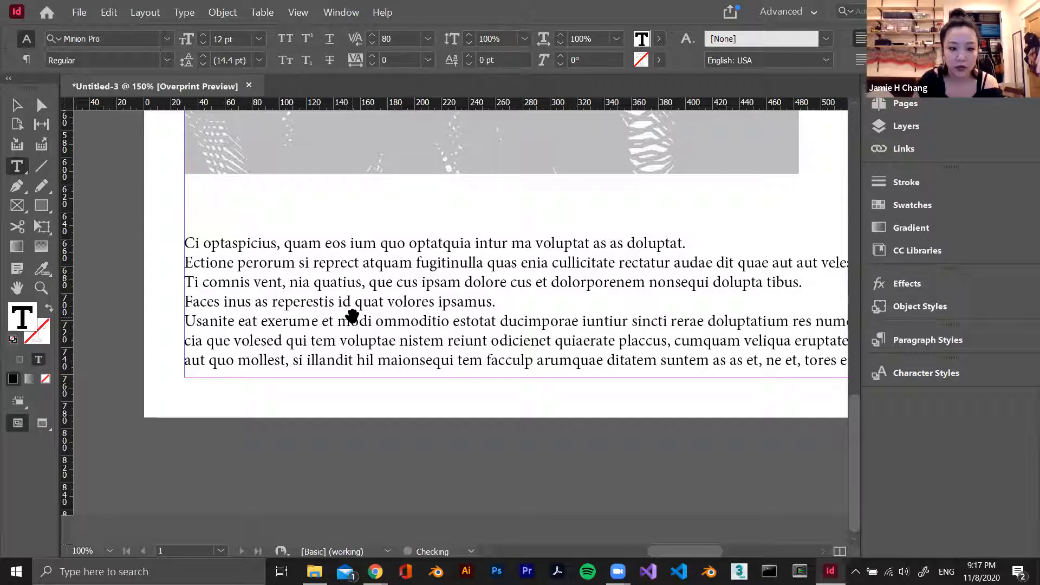
{"action": "key", "text": "alt+Right"}
{"action": "key", "text": "alt+Right"}
{"action": "key", "text": "alt+Right"}
Increase the kerning between "r" and "u" in "exerume" on the fifth line to 200
{"action": "key", "text": "Left"}
{"action": "key", "text": "Left"}
{"action": "key", "text": "alt+Right"}
{"action": "key", "text": "alt+Right"}
{"action": "key", "text": "alt+Right"}
{"action": "key", "text": "alt+Right"}
{"action": "key", "text": "alt+Right"}
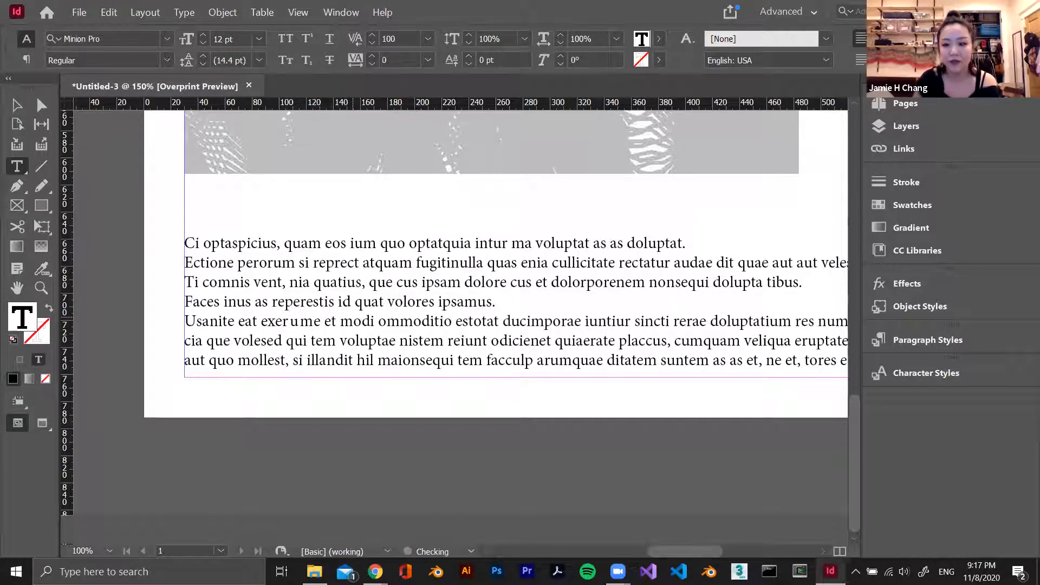
{"action": "key", "text": "alt+Right"}
{"action": "key", "text": "alt+Right"}
{"action": "key", "text": "alt+Right"}
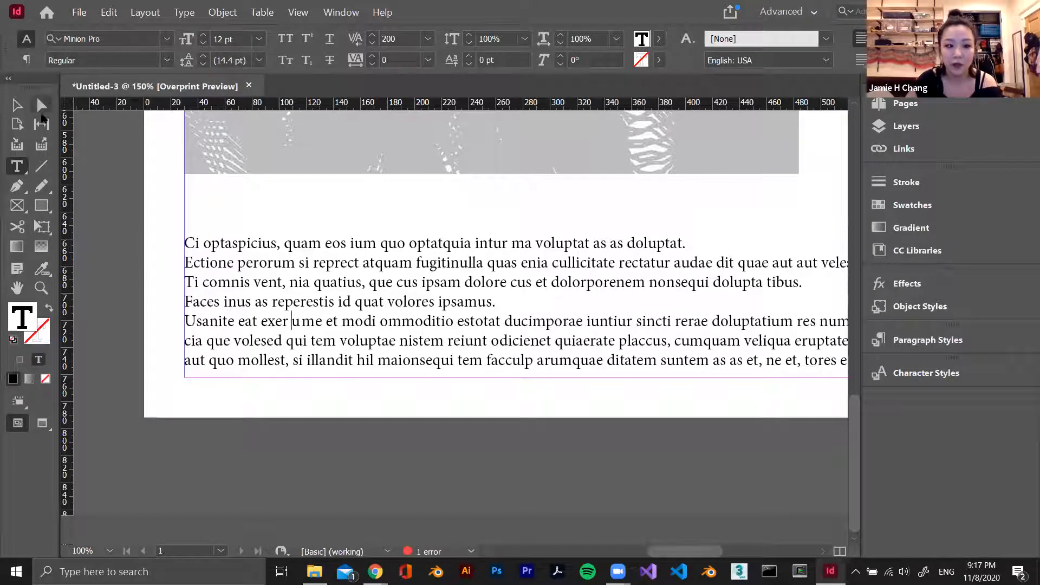
{"action": "left_click", "coordinate": [18, 106]}
{"action": "left_click_drag", "start_coordinate": [403, 298], "coordinate": [394, 296]}
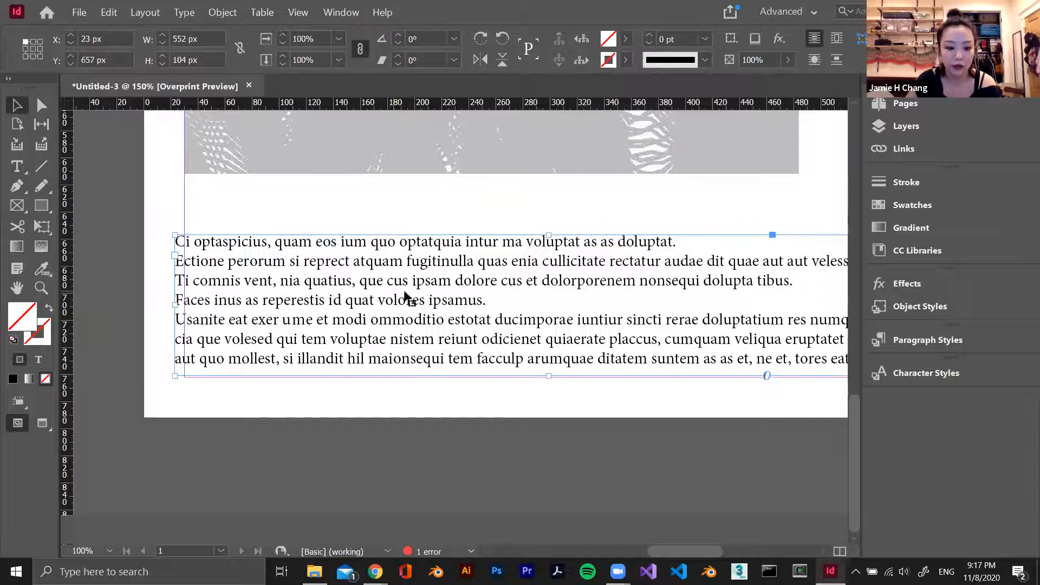
{"action": "key", "text": "ctrl+z"}
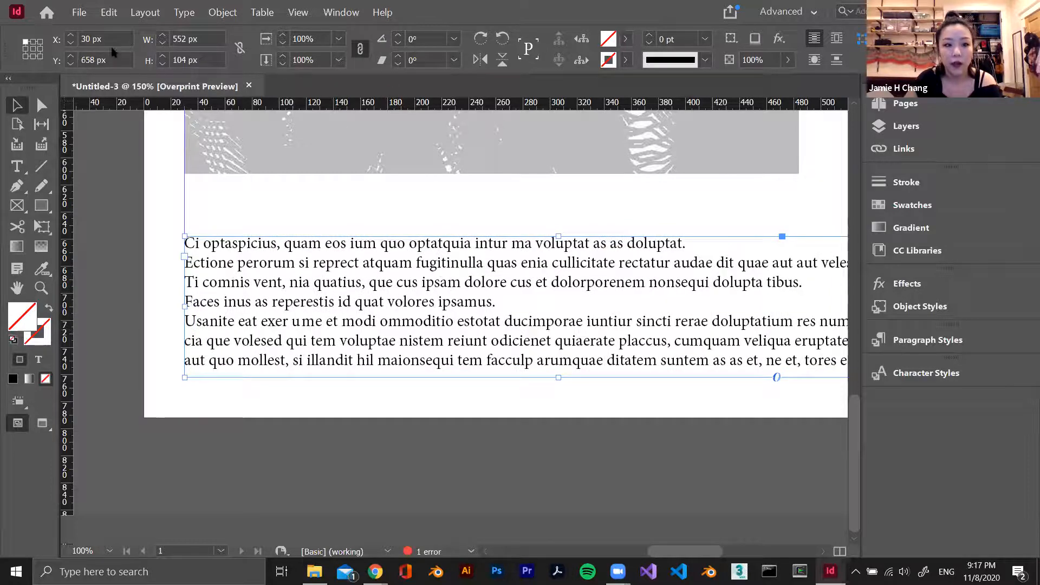
Select all the placeholder text below the image, set its kerning to Optical, and deselect it
{"action": "left_click", "coordinate": [17, 168]}
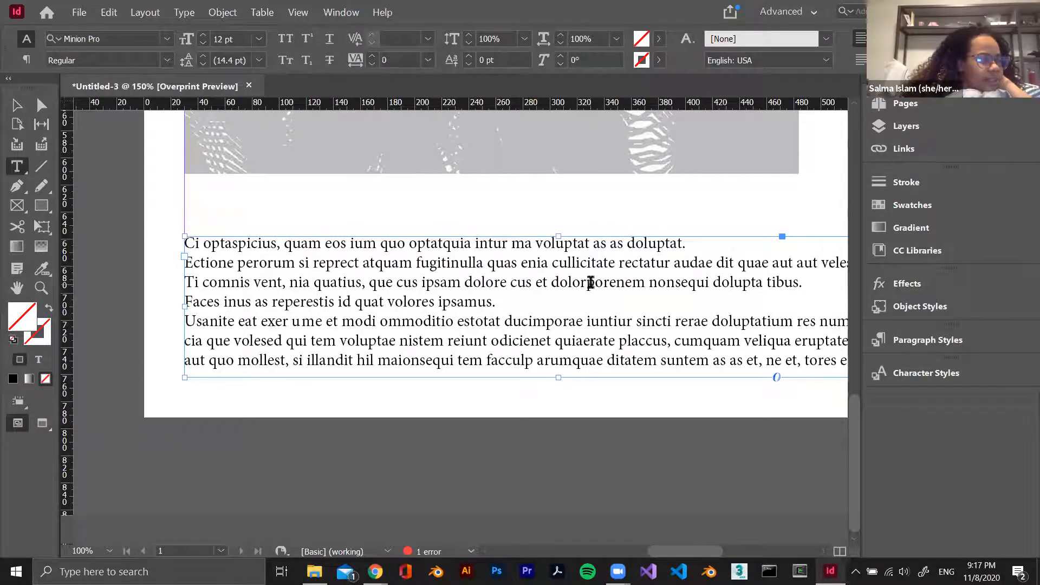
{"action": "left_click", "coordinate": [491, 244]}
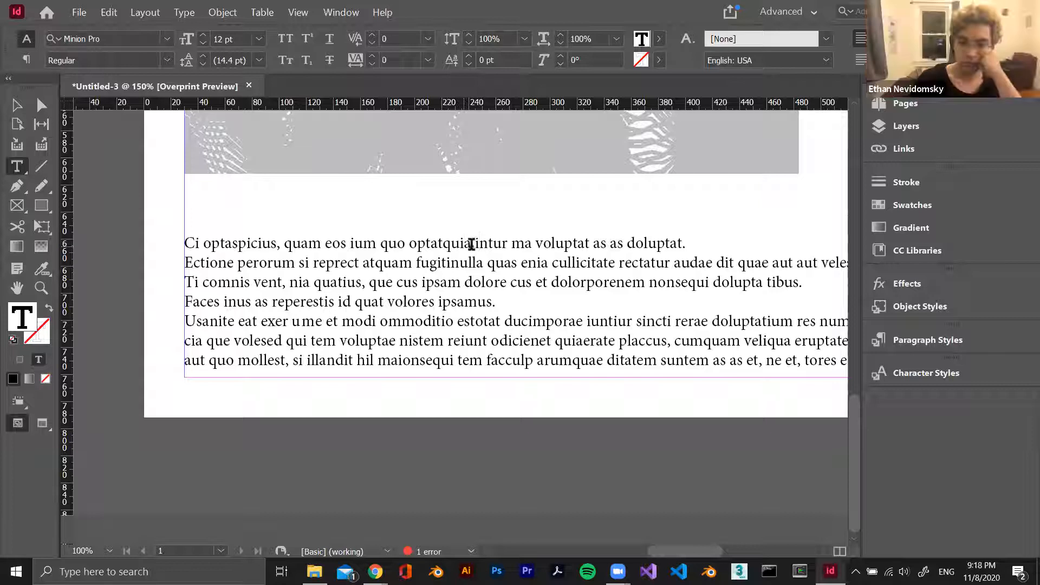
{"action": "key", "text": "ctrl+a"}
{"action": "left_click", "coordinate": [428, 39]}
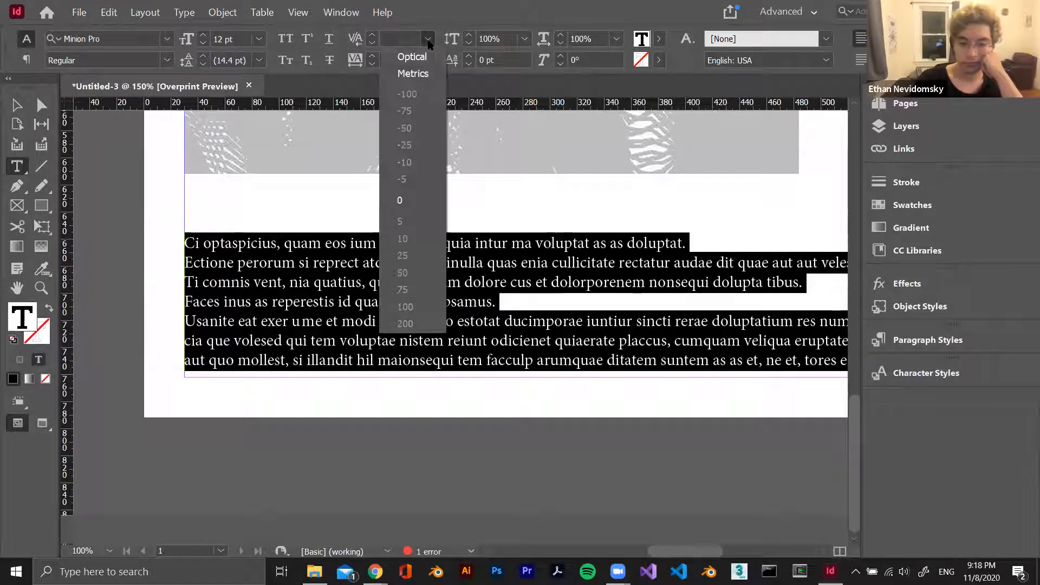
{"action": "left_click", "coordinate": [408, 54]}
{"action": "left_click", "coordinate": [497, 320]}
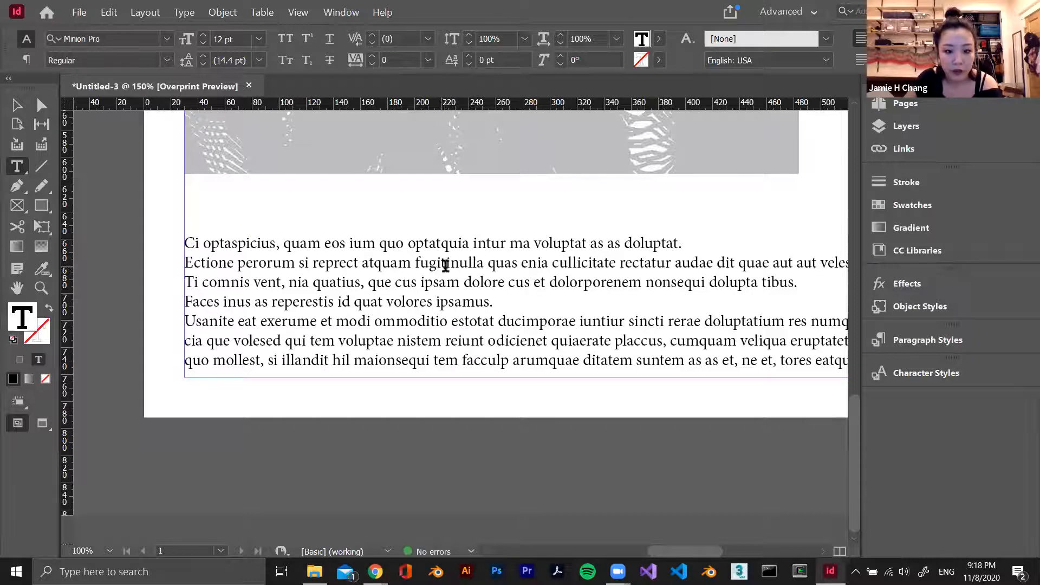
Increase the kerning between "g" and "i" in "fugitinulla" on the second line to 37
{"action": "left_click", "coordinate": [440, 263]}
{"action": "key", "text": "ctrl+="}
{"action": "key", "text": "ctrl+="}
{"action": "key", "text": "ctrl+="}
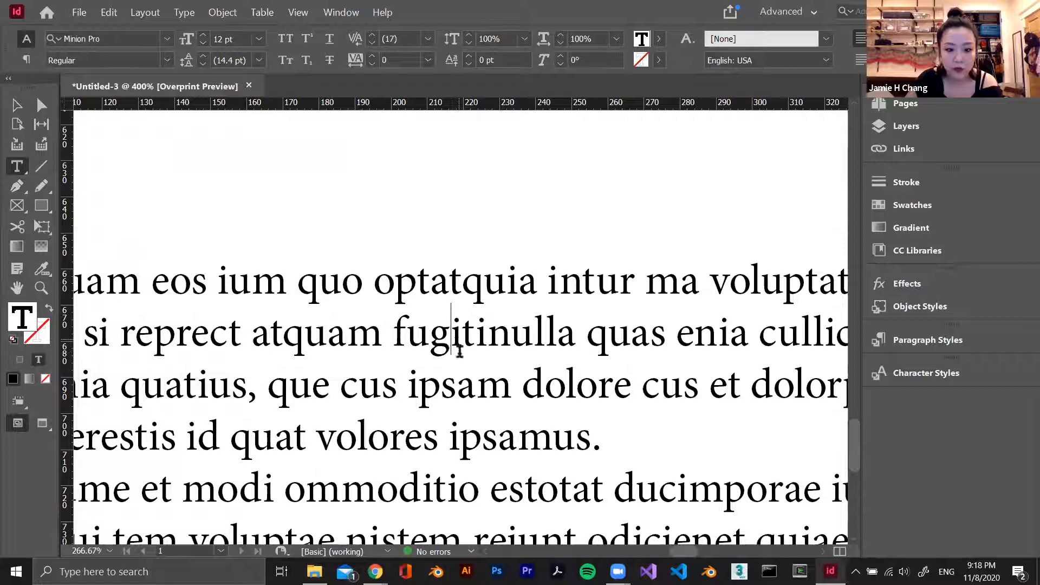
{"action": "left_click", "coordinate": [433, 339]}
{"action": "left_click", "coordinate": [449, 333]}
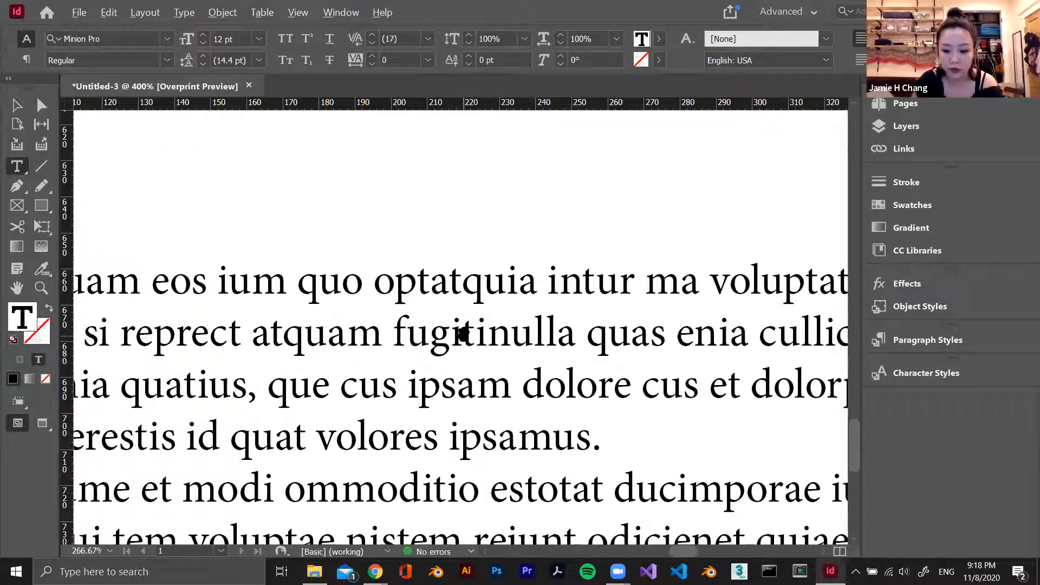
{"action": "key", "text": "alt+Right"}
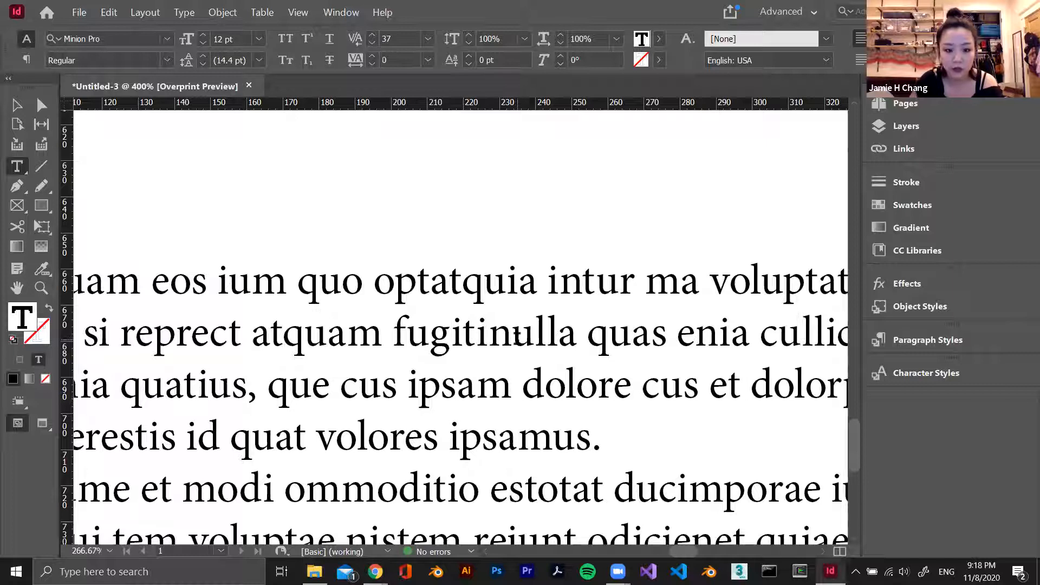
{"action": "key", "text": "alt+Right"}
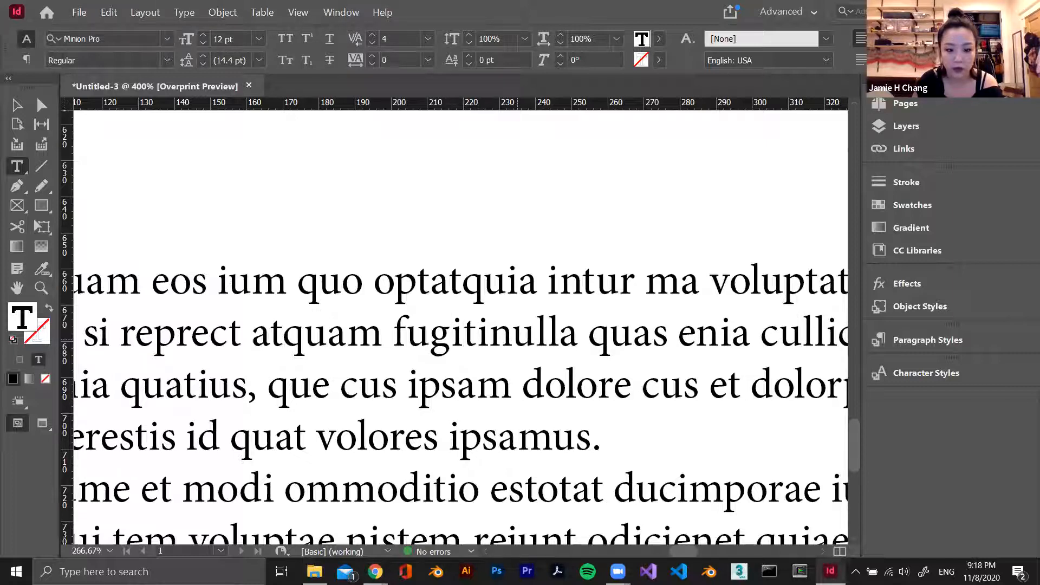
Widen the gap between "i" and "n" in "fugitinulla", and tighten its kerning back down to -6
{"action": "key", "text": "Right"}
{"action": "key", "text": "alt+Right"}
{"action": "key", "text": "alt+Right"}
{"action": "key", "text": "alt+Right"}
{"action": "key", "text": "alt+Right"}
{"action": "key", "text": "alt+Right"}
{"action": "key", "text": "alt+Left"}
{"action": "key", "text": "alt+Left"}
{"action": "key", "text": "alt+Left"}
{"action": "key", "text": "alt+Left"}
{"action": "key", "text": "alt+Left"}
{"action": "key", "text": "alt+Left"}
{"action": "key", "text": "alt+Left"}
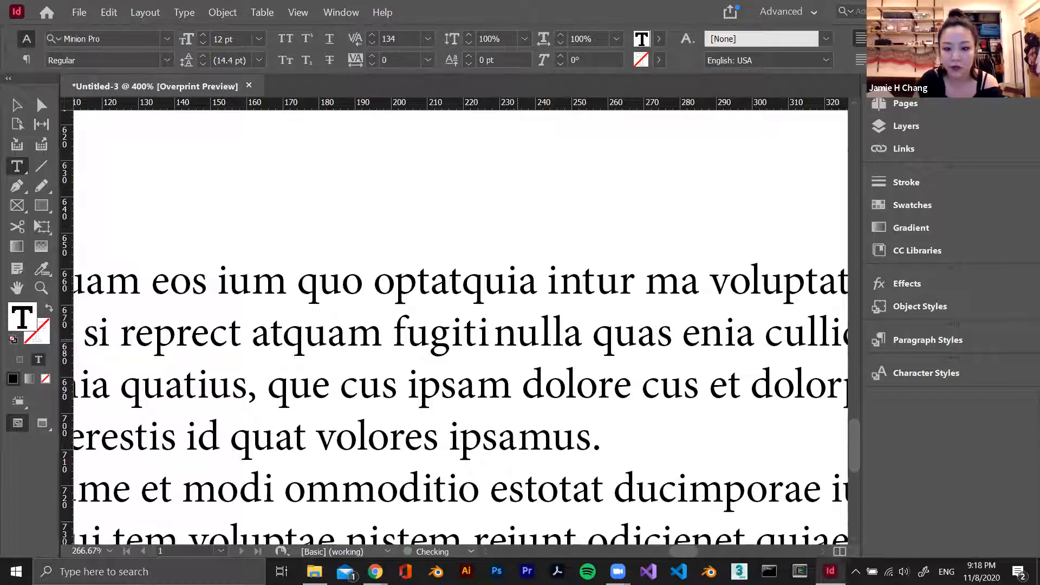
{"action": "key", "text": "alt+Left"}
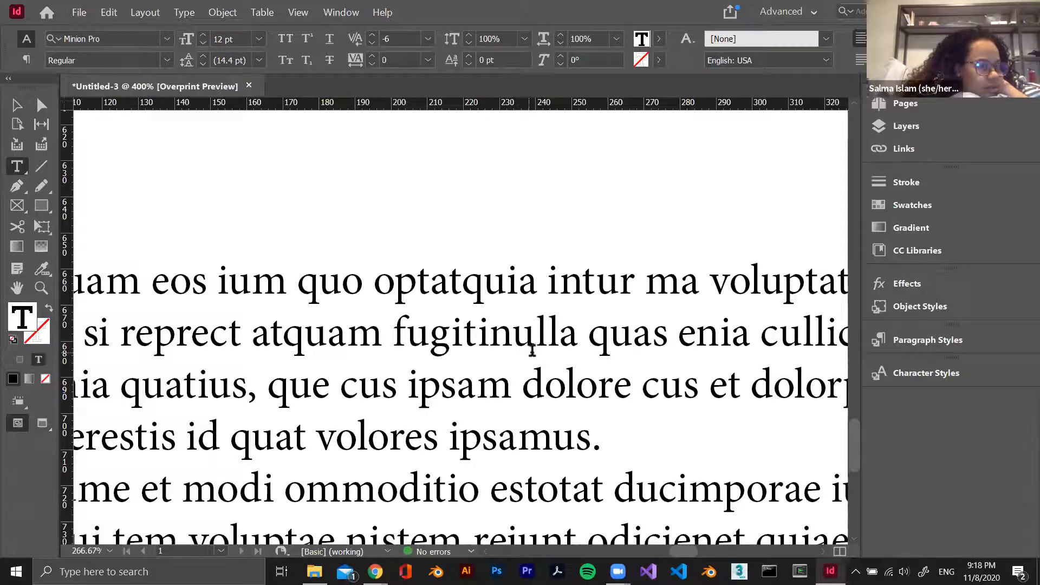
{"action": "left_click_drag", "start_coordinate": [532, 344], "coordinate": [517, 374]}
Create a character style named "Body text" from the formatting of the first line of placeholder text
{"action": "left_click", "coordinate": [299, 325]}
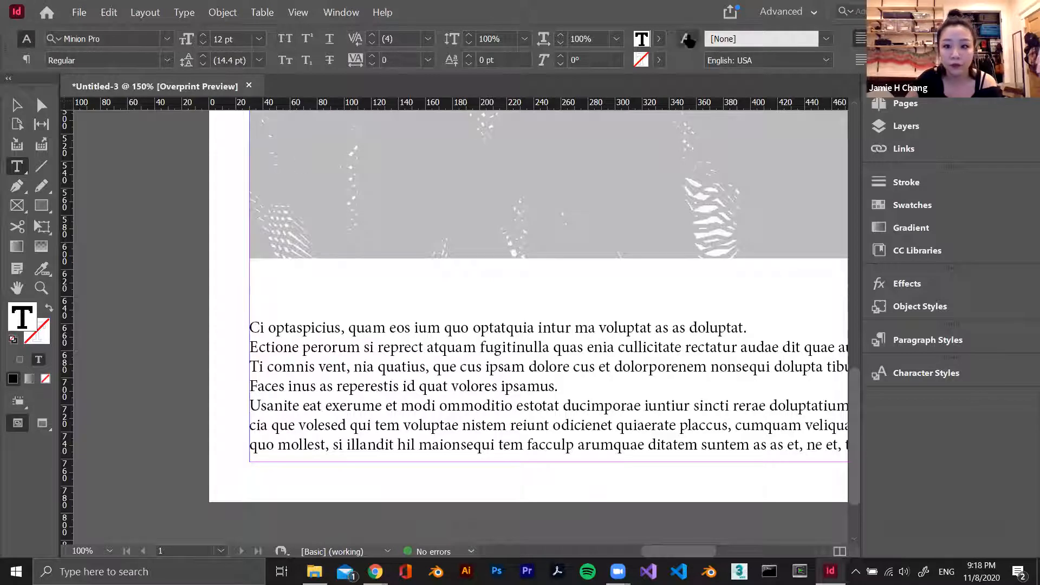
{"action": "left_click_drag", "start_coordinate": [277, 330], "coordinate": [756, 324]}
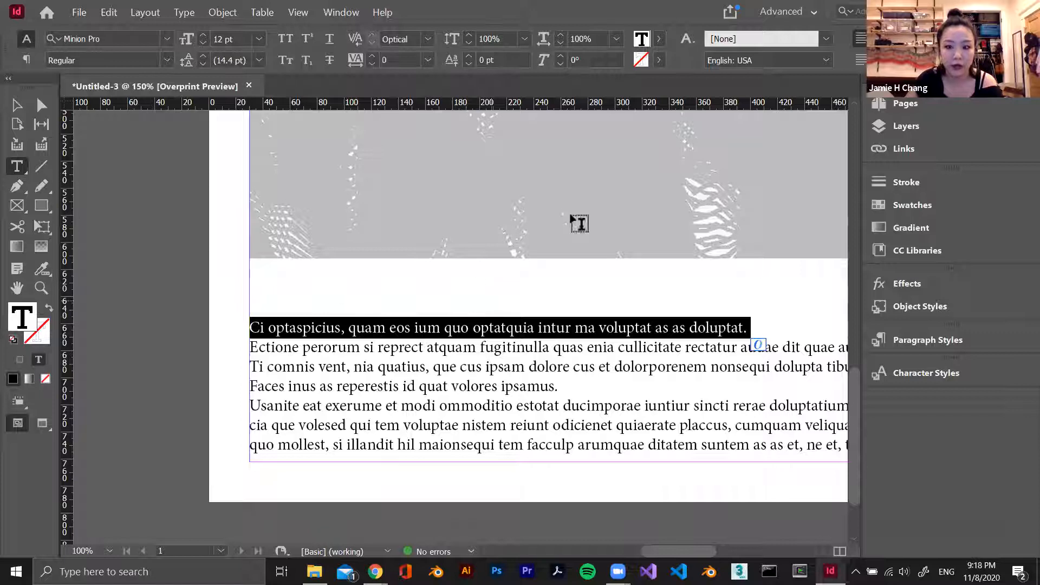
{"action": "left_click", "coordinate": [742, 43]}
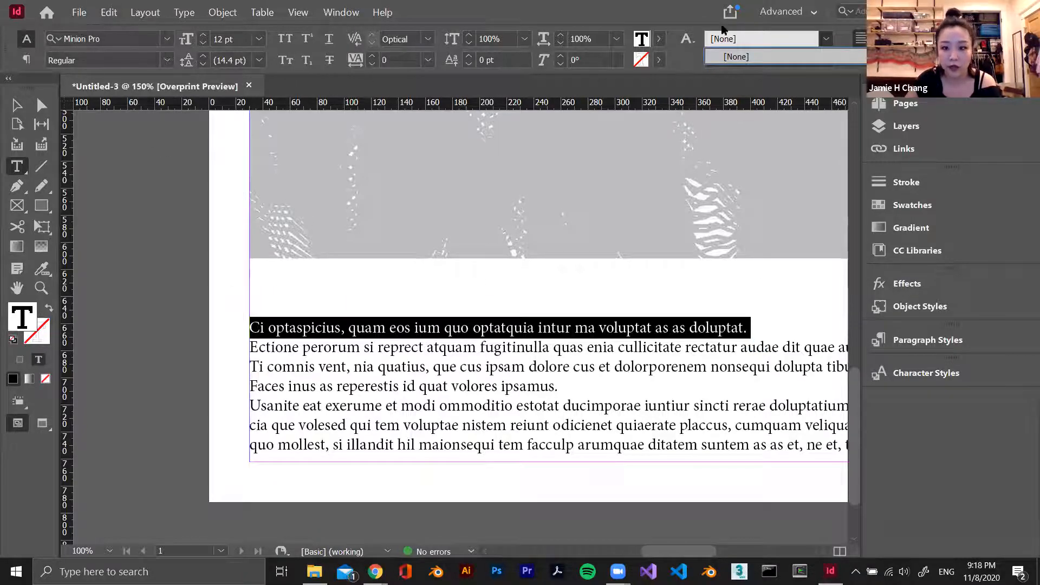
{"action": "left_click", "coordinate": [764, 34]}
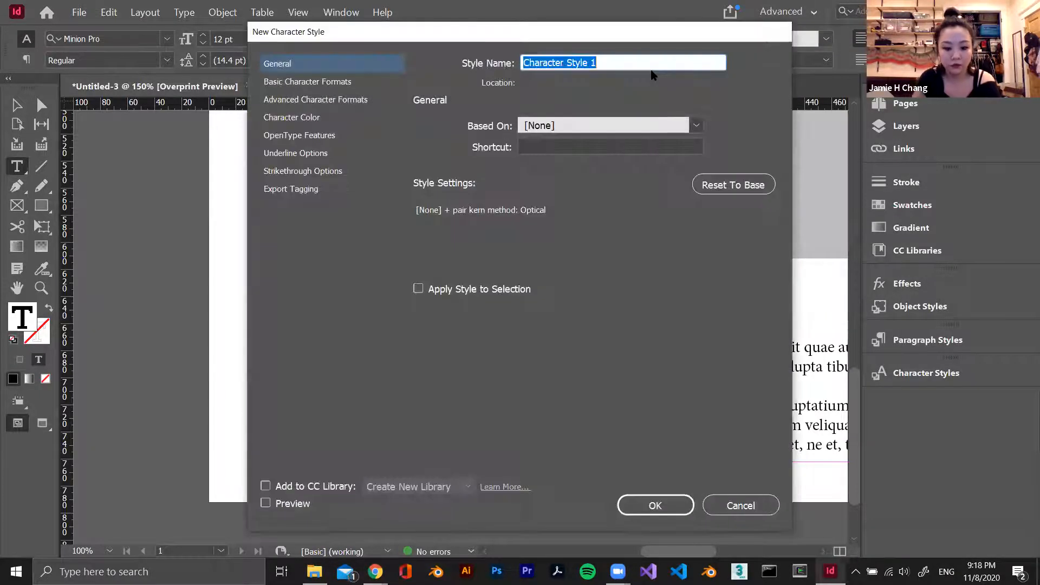
{"action": "type", "text": "Body text"}
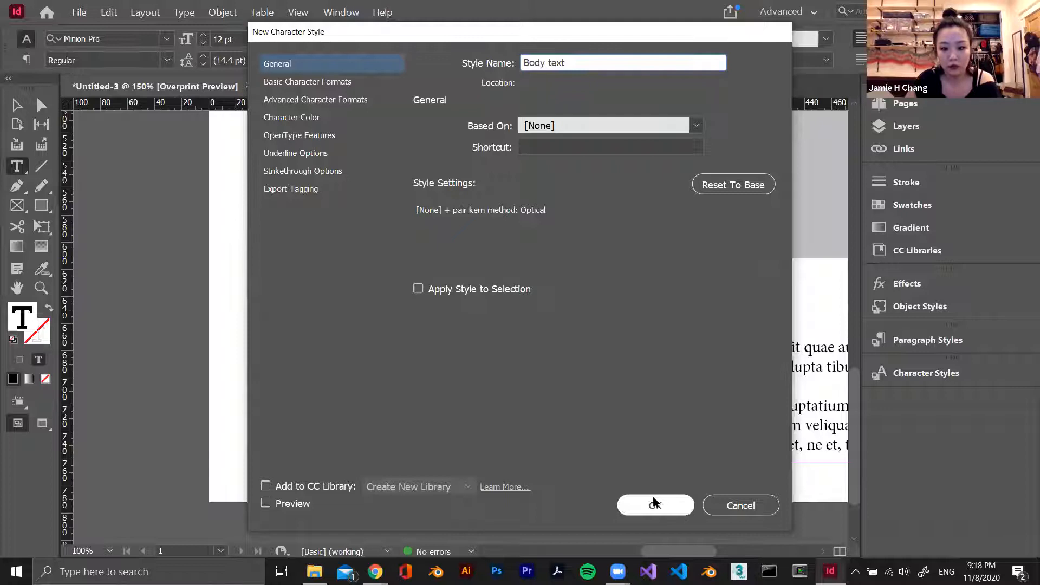
{"action": "left_click", "coordinate": [675, 503]}
{"action": "left_click", "coordinate": [541, 348]}
Draw a new text frame over the upper part of the image and fill it with placeholder text
{"action": "scroll", "coordinate": [533, 349], "scroll_direction": "up", "scroll_amount": 10}
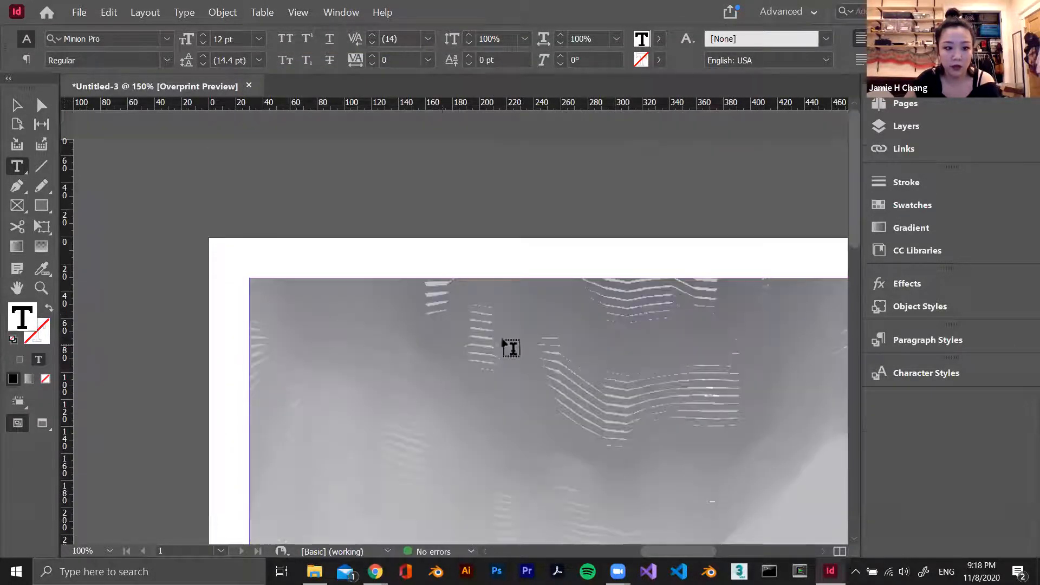
{"action": "left_click_drag", "start_coordinate": [297, 302], "coordinate": [696, 438]}
{"action": "scroll", "coordinate": [651, 424], "scroll_direction": "down", "scroll_amount": 1}
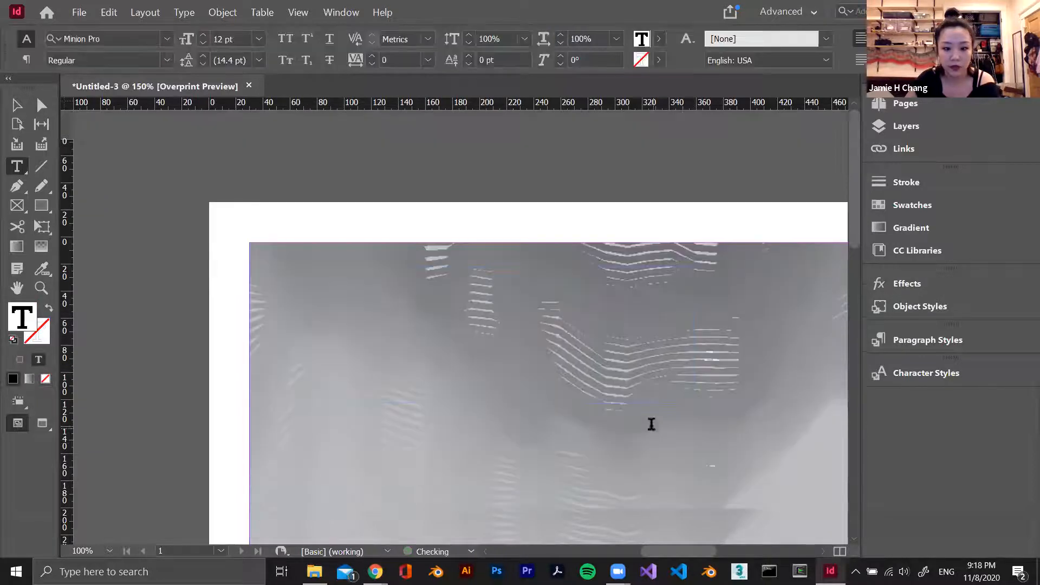
{"action": "scroll", "coordinate": [652, 424], "scroll_direction": "down", "scroll_amount": 1}
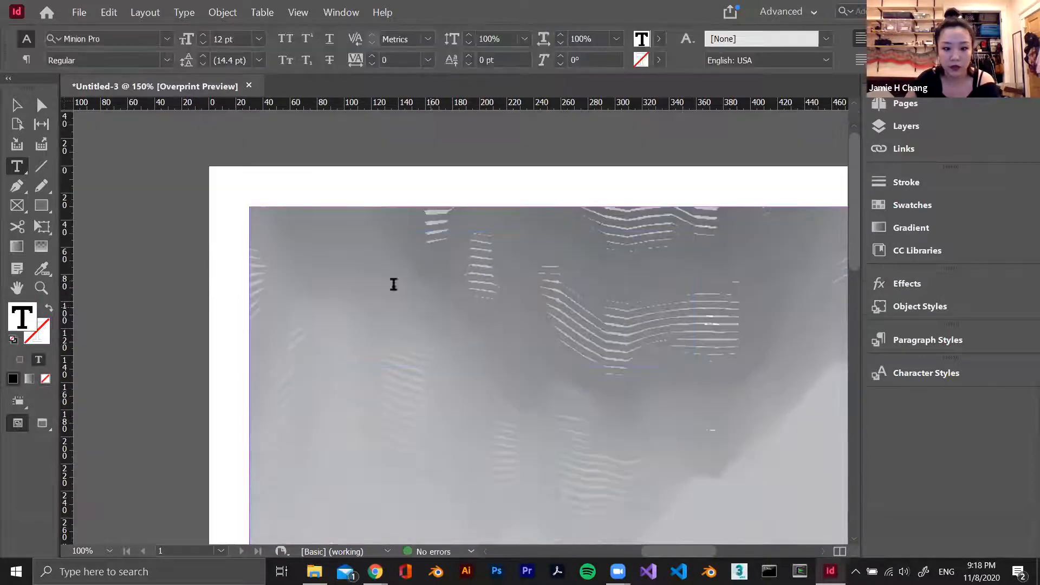
{"action": "right_click", "coordinate": [317, 244]}
{"action": "left_click", "coordinate": [425, 441]}
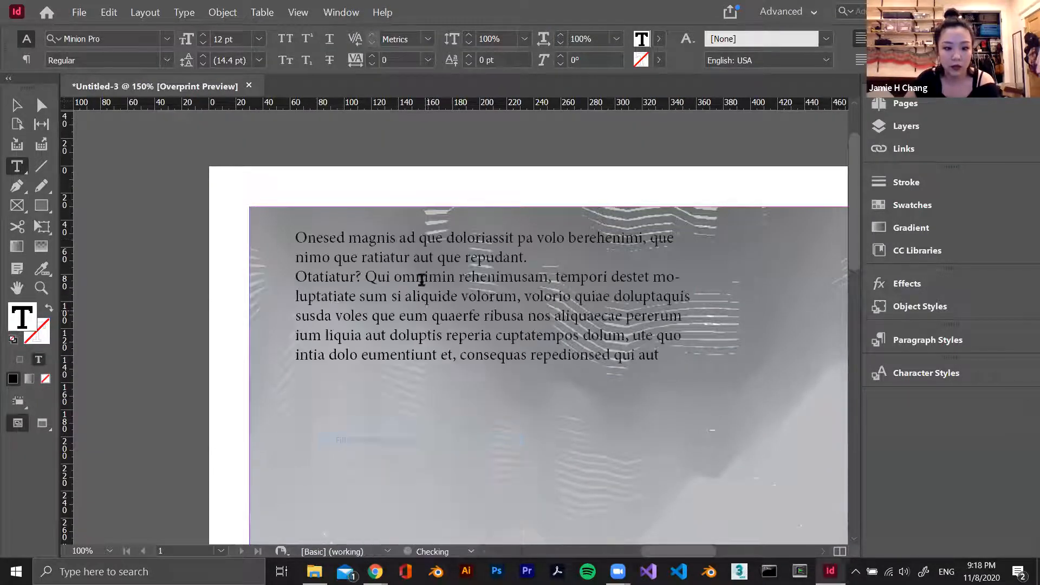
Apply the "Body text" character style to all the text in the new frame over the image
{"action": "key", "text": "ctrl+a"}
{"action": "left_click", "coordinate": [826, 38]}
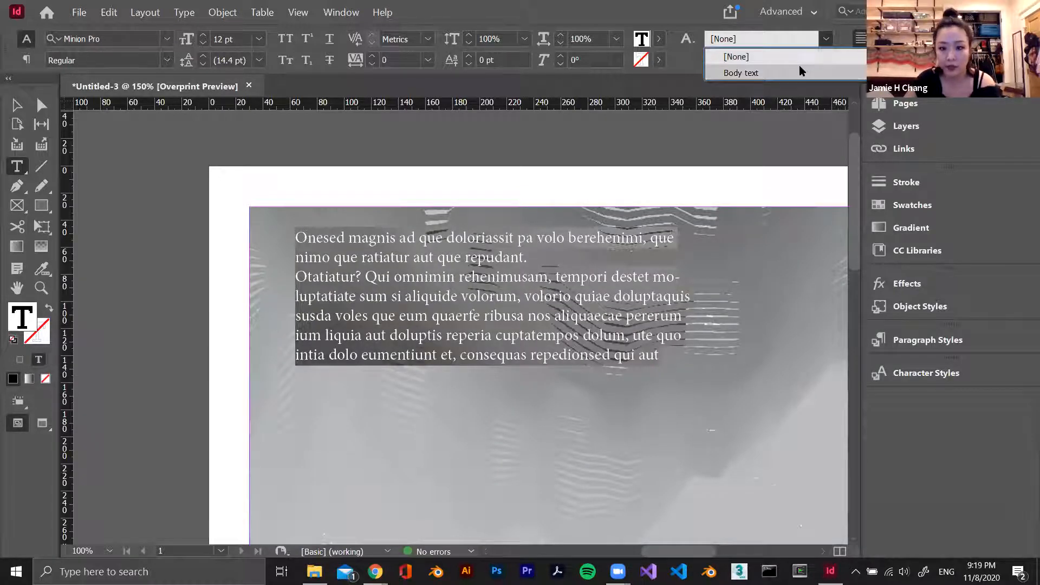
{"action": "left_click", "coordinate": [741, 73]}
{"action": "left_click", "coordinate": [470, 262]}
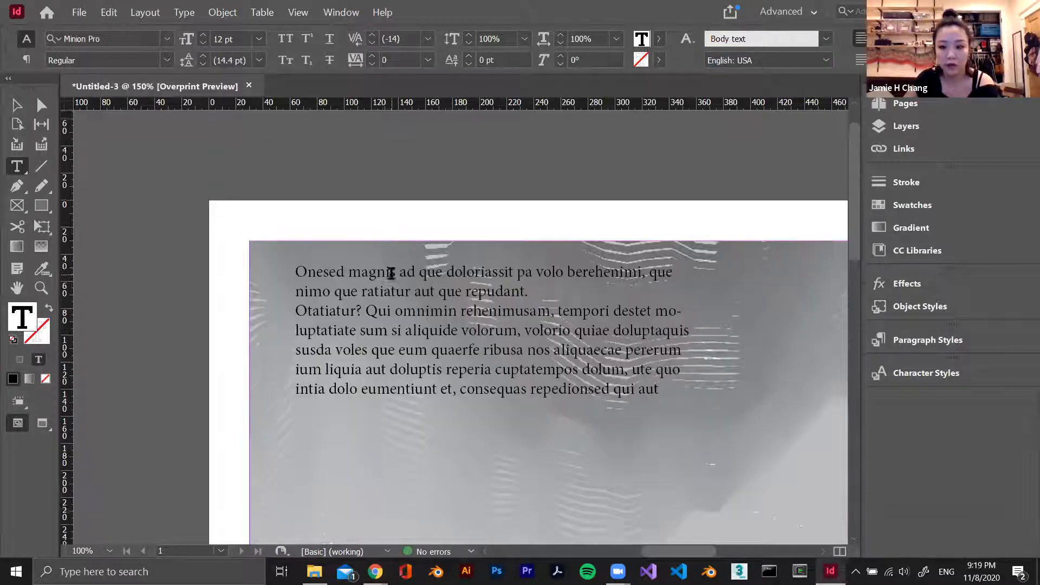
Insert "adsf" into the word "aliquide" in the second paragraph of the text frame over the image
{"action": "scroll", "coordinate": [399, 283], "scroll_direction": "down", "scroll_amount": 10}
{"action": "left_click", "coordinate": [17, 104]}
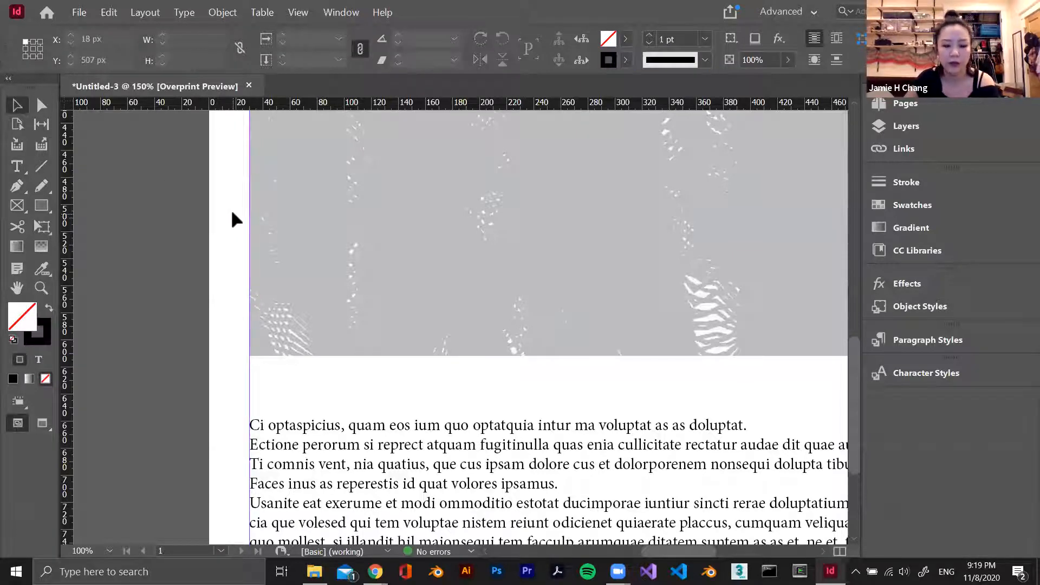
{"action": "key", "text": "ctrl+minus"}
{"action": "key", "text": "ctrl+minus"}
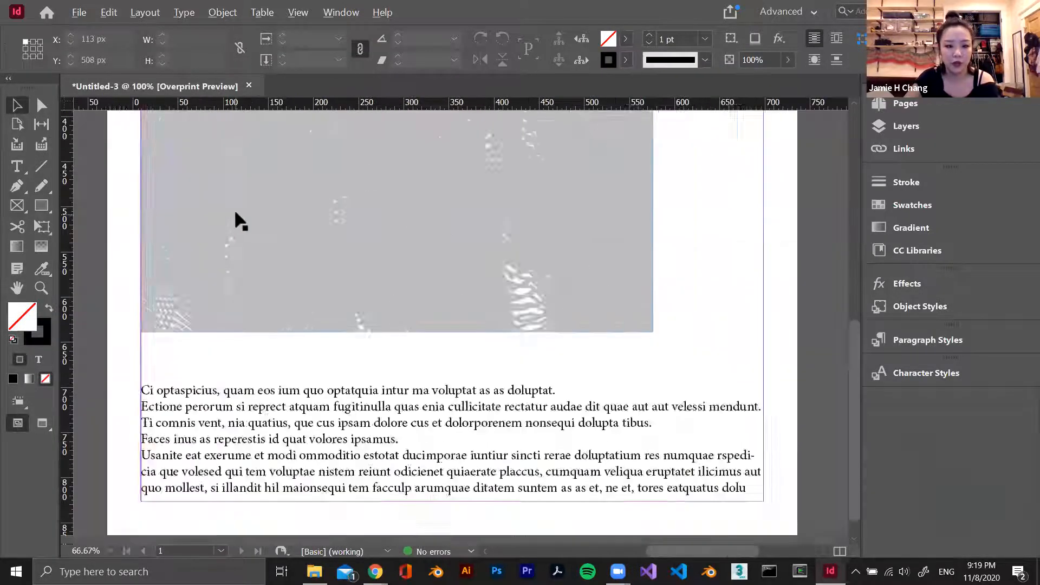
{"action": "key", "text": "ctrl+minus"}
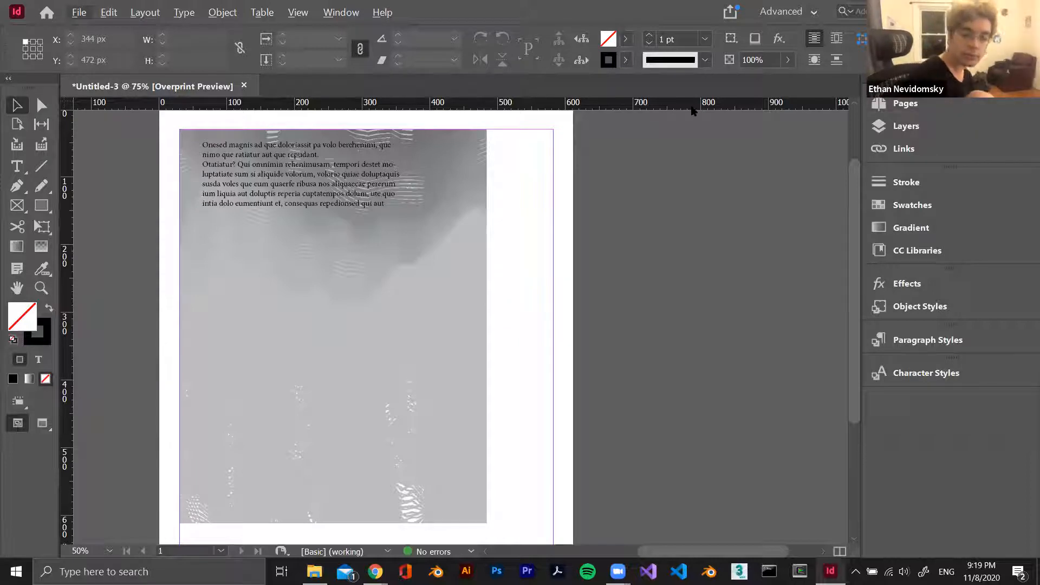
{"action": "double_click", "coordinate": [264, 183]}
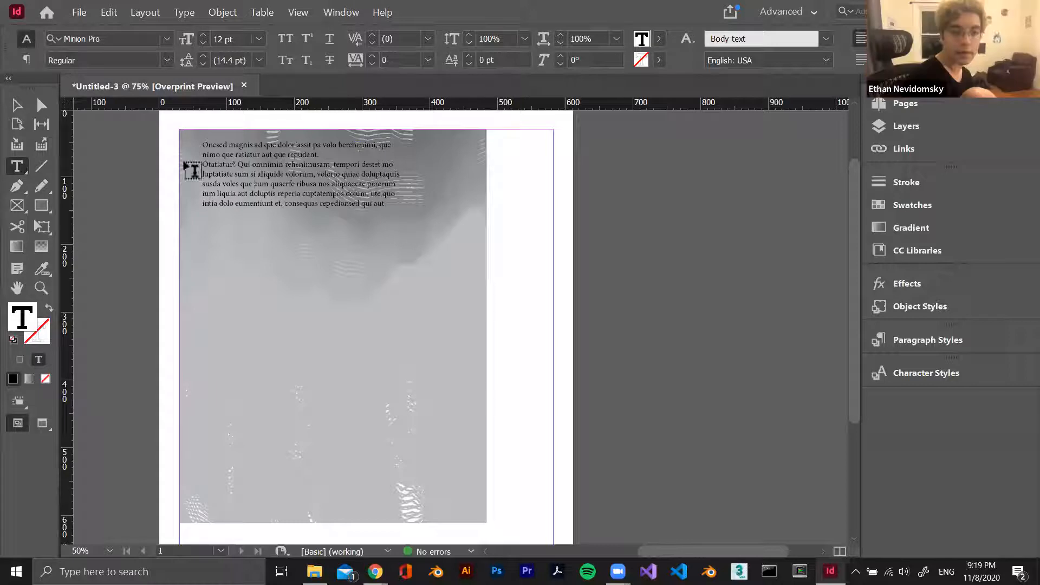
{"action": "left_click", "coordinate": [280, 172]}
{"action": "type", "text": "adsf"}
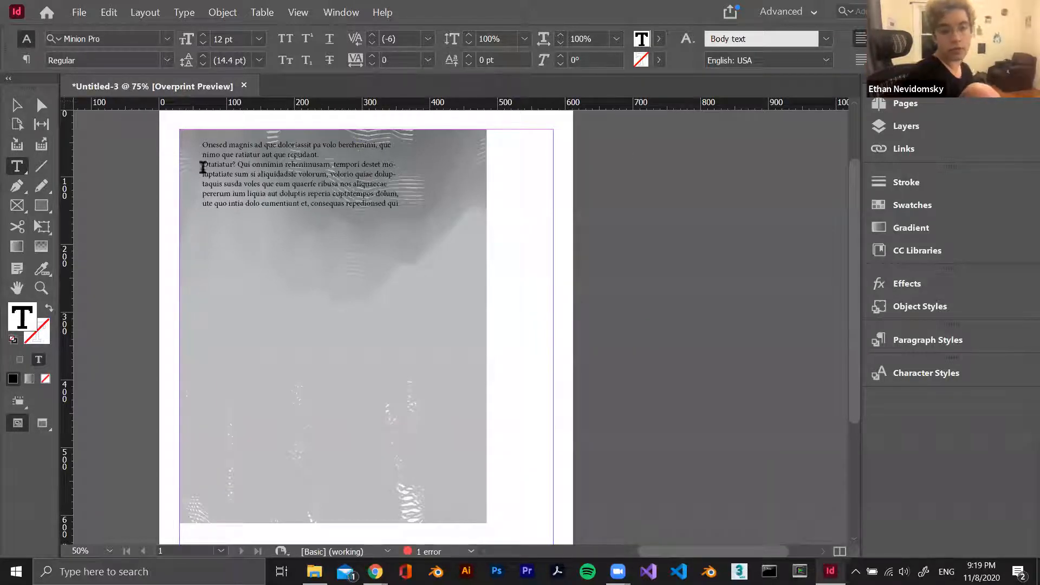
Start a new character style based on "Body text" and review its formatting categories, ending at Basic Character Formats
{"action": "left_click", "coordinate": [687, 41]}
{"action": "left_click", "coordinate": [758, 37]}
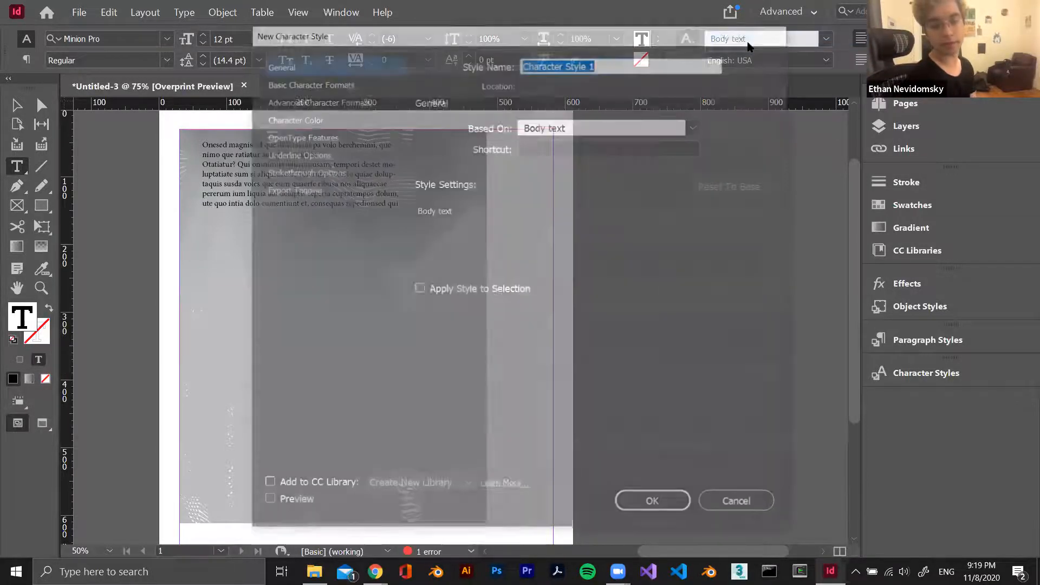
{"action": "left_click", "coordinate": [343, 84]}
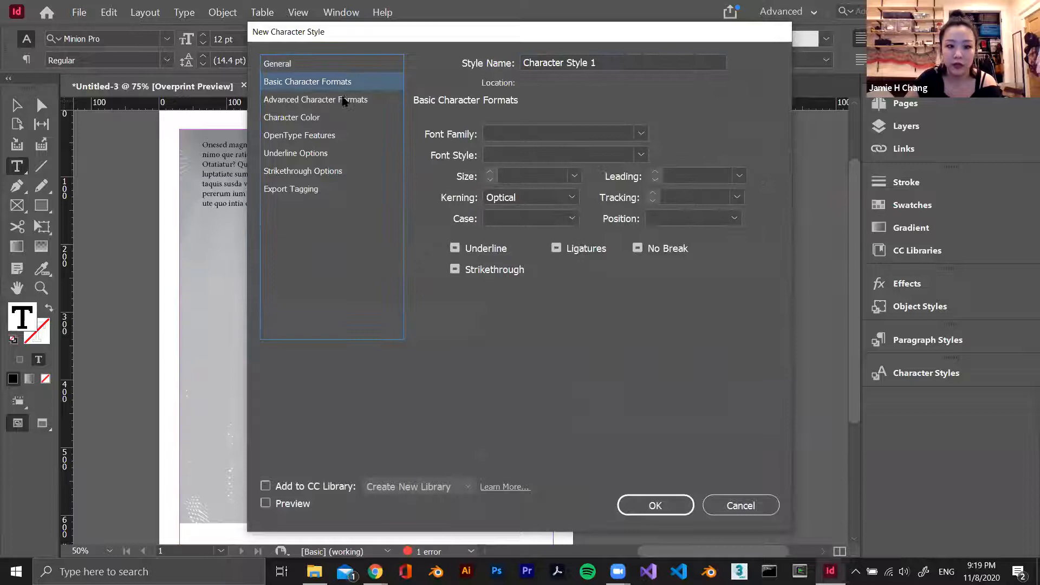
{"action": "left_click", "coordinate": [342, 100]}
{"action": "left_click", "coordinate": [320, 117]}
{"action": "left_click", "coordinate": [320, 134]}
{"action": "left_click", "coordinate": [317, 153]}
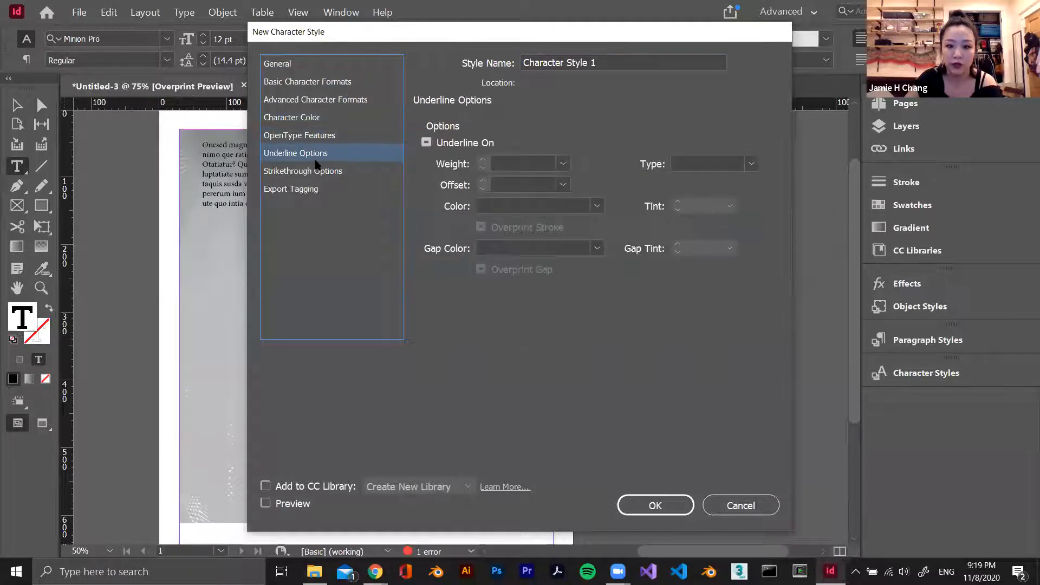
{"action": "left_click", "coordinate": [318, 169]}
{"action": "left_click", "coordinate": [313, 187]}
{"action": "left_click", "coordinate": [330, 83]}
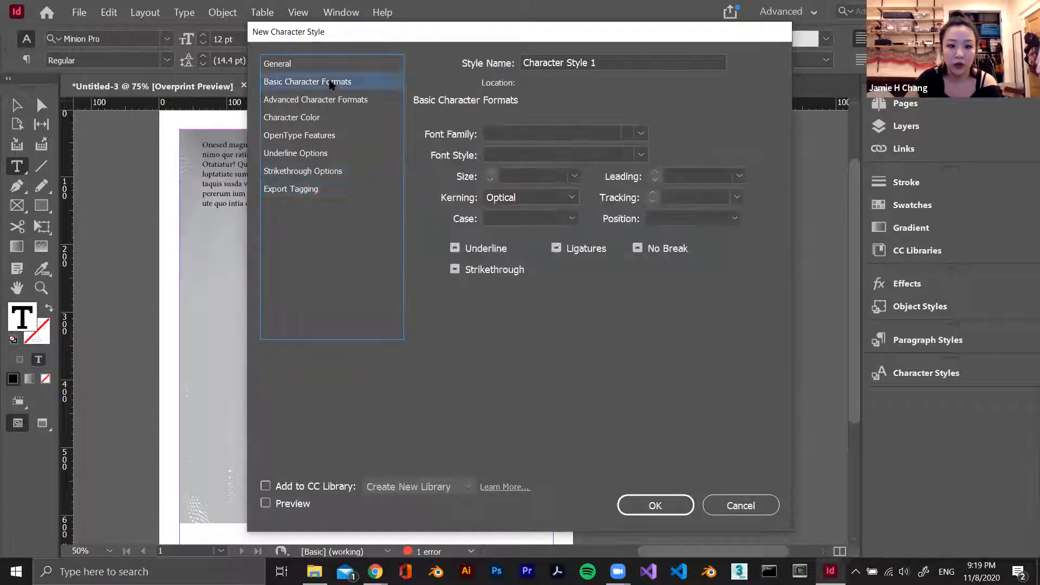
Set the new character style's font to Chiller Regular and create the style
{"action": "left_click", "coordinate": [636, 133]}
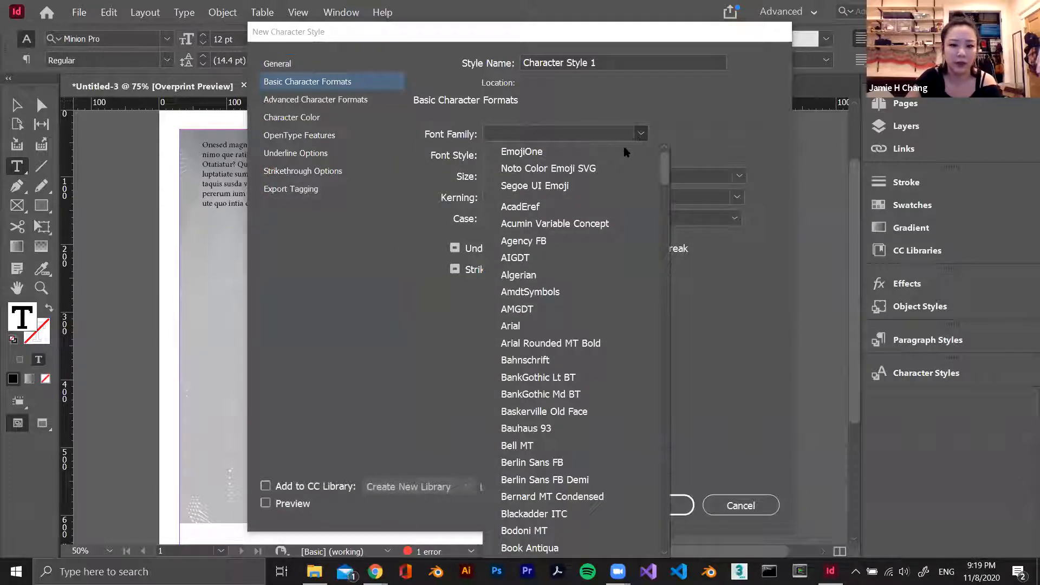
{"action": "scroll", "coordinate": [578, 195], "scroll_direction": "down", "scroll_amount": 12}
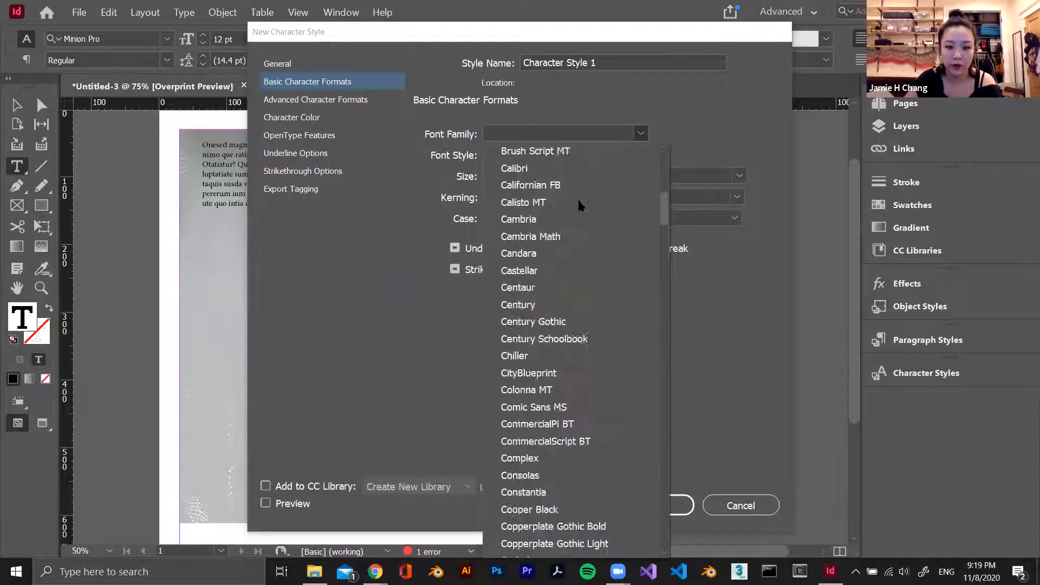
{"action": "left_click", "coordinate": [515, 231]}
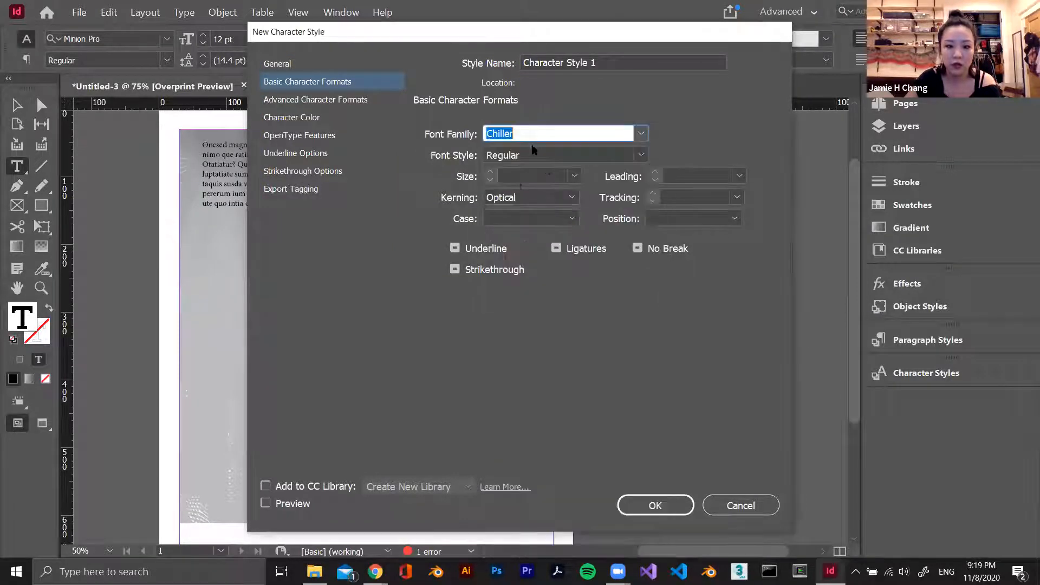
{"action": "left_click", "coordinate": [641, 154]}
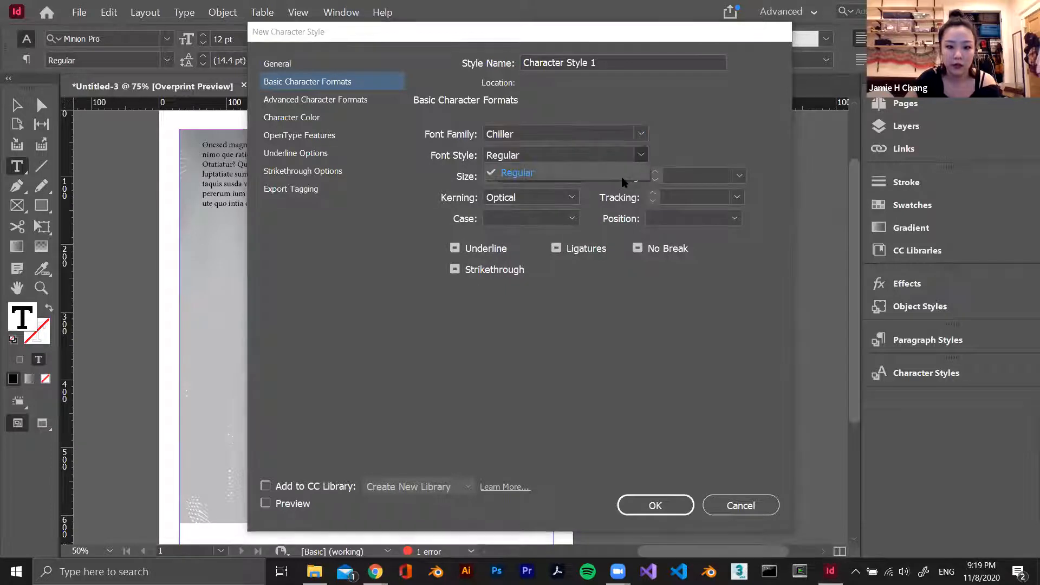
{"action": "left_click", "coordinate": [504, 173]}
{"action": "left_click", "coordinate": [670, 506]}
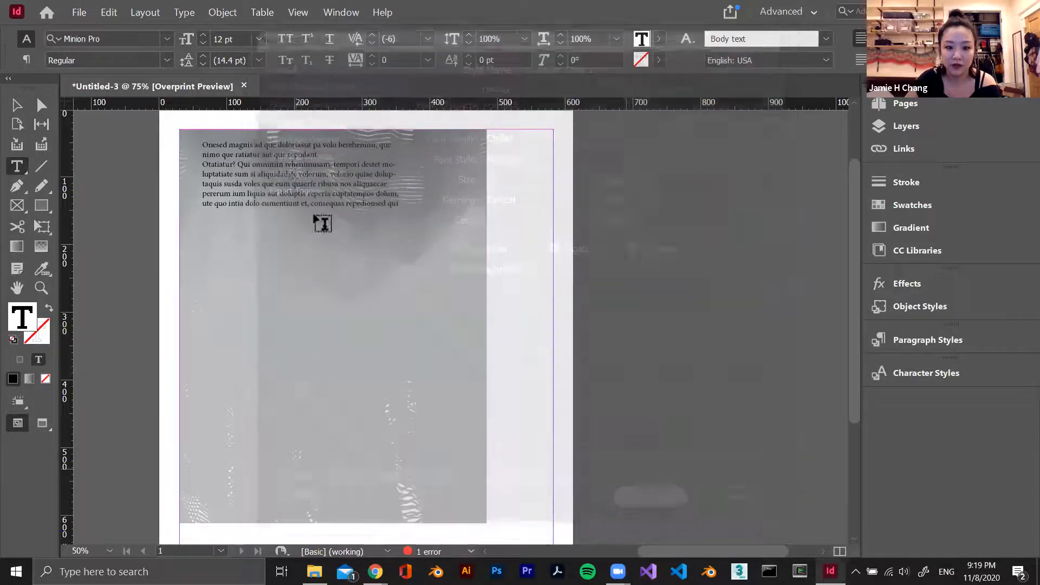
Apply "Character Style 1" to all the text in the frame over the image and deselect the text
{"action": "left_click", "coordinate": [825, 39]}
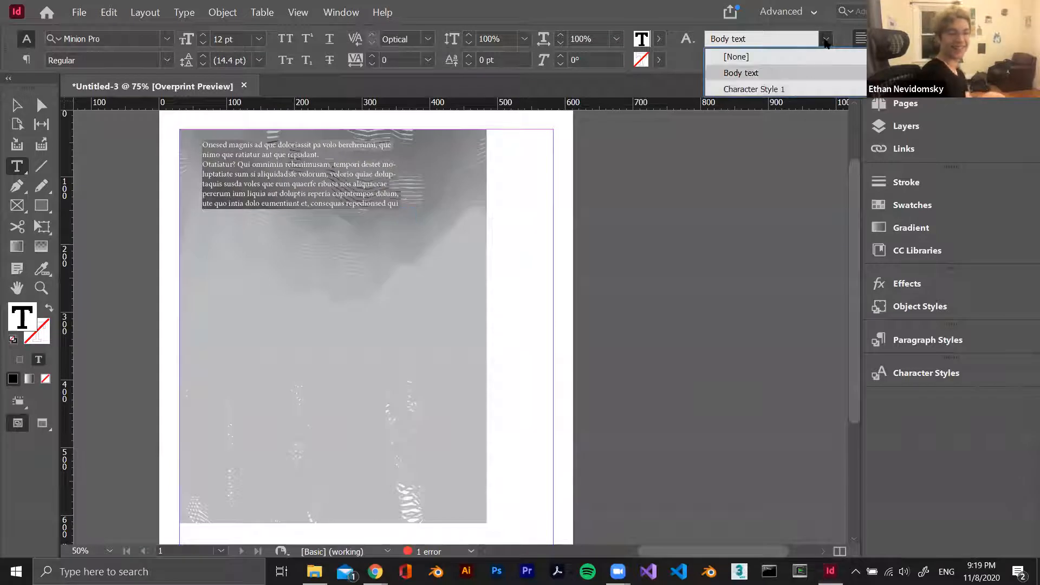
{"action": "left_click", "coordinate": [789, 89]}
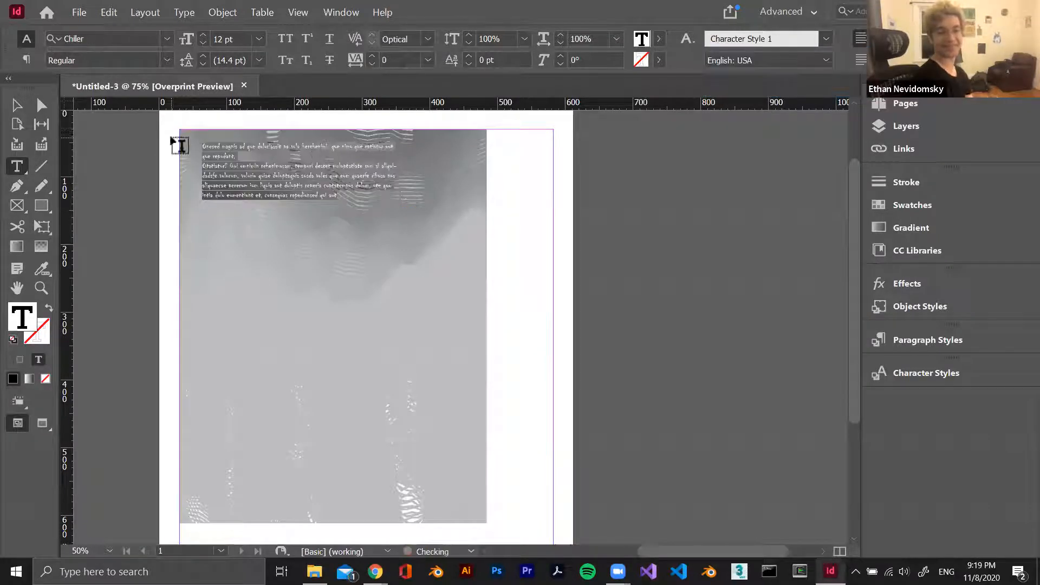
{"action": "key", "text": "Escape"}
{"action": "left_click", "coordinate": [248, 222]}
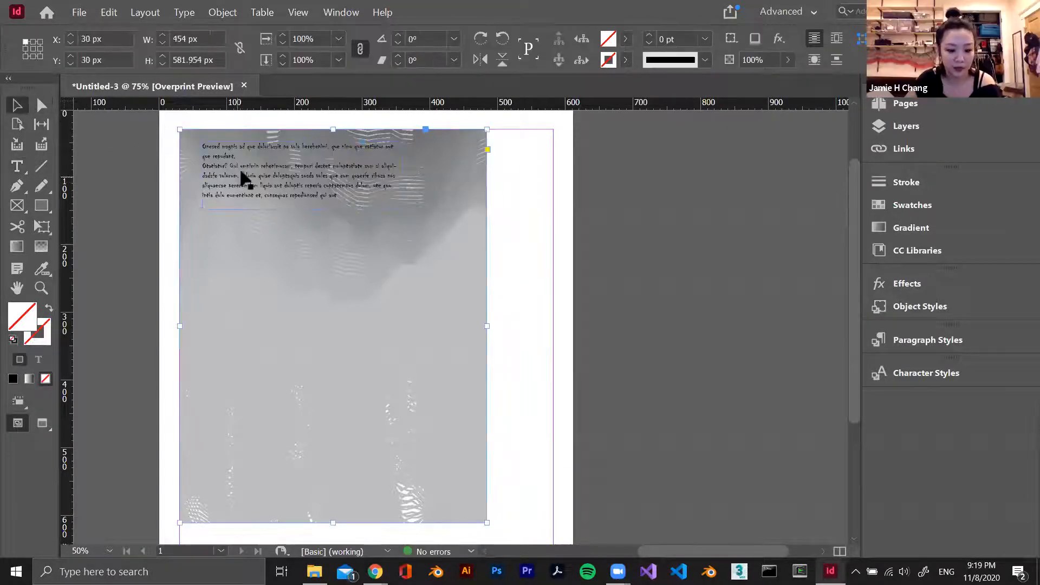
{"action": "scroll", "coordinate": [240, 167], "scroll_direction": "up", "scroll_amount": 2}
{"action": "scroll", "coordinate": [242, 171], "scroll_direction": "up", "scroll_amount": 2}
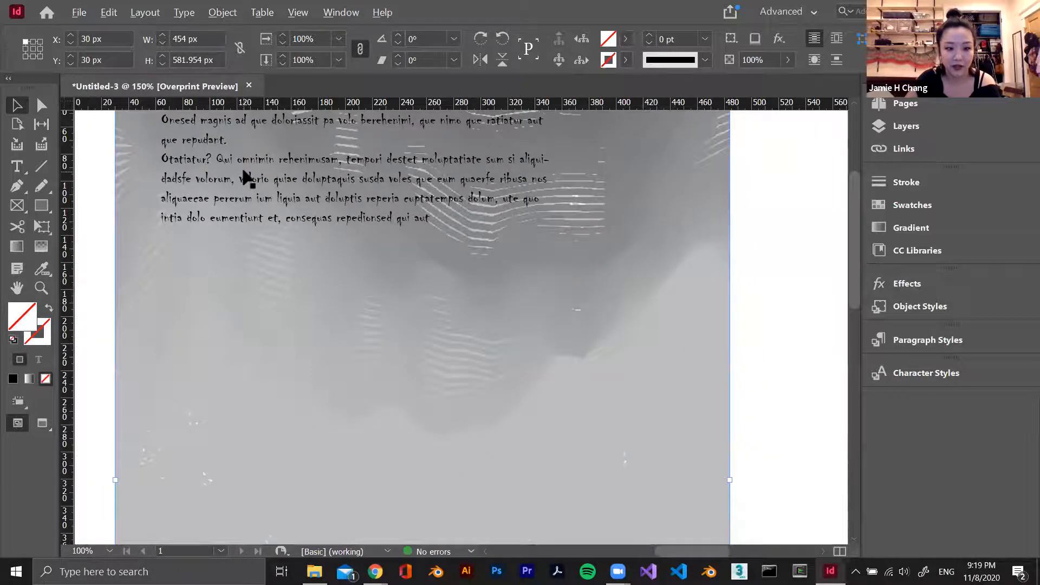
{"action": "scroll", "coordinate": [247, 177], "scroll_direction": "down", "scroll_amount": 4}
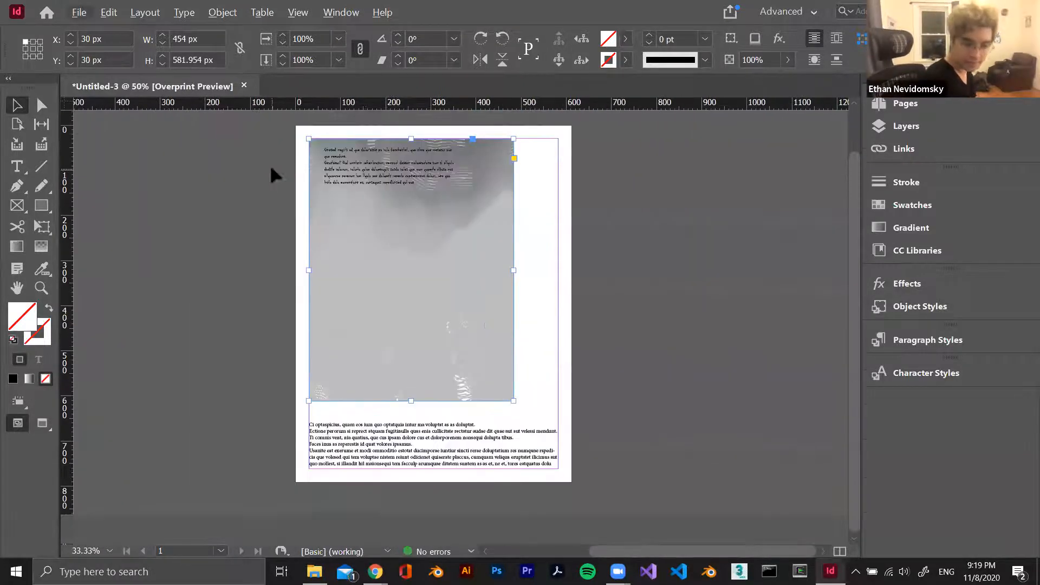
Bring up the overview of the document's pages
{"action": "left_click", "coordinate": [924, 110]}
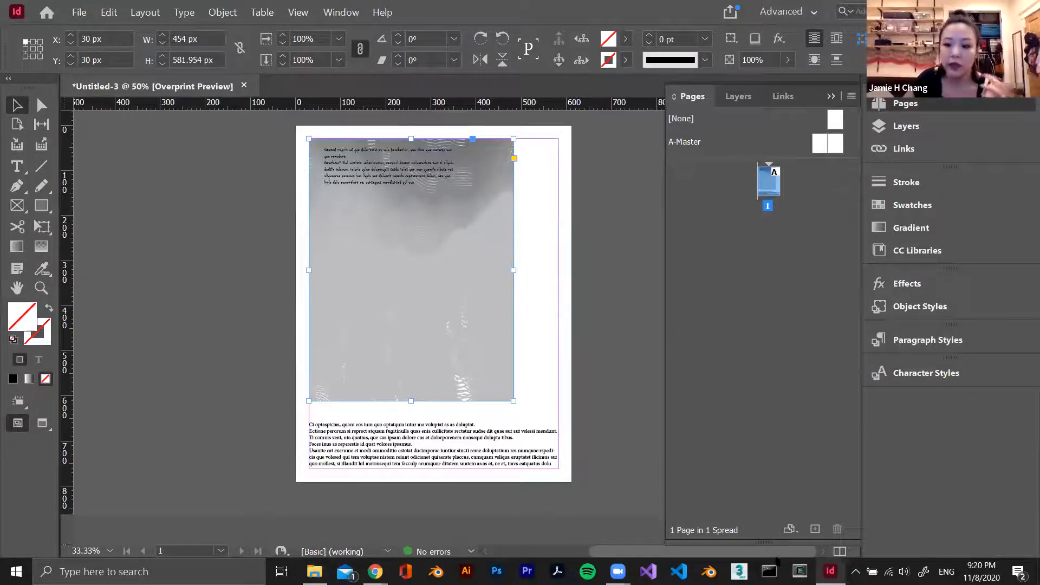
{"action": "left_click", "coordinate": [927, 105]}
{"action": "left_click", "coordinate": [927, 105]}
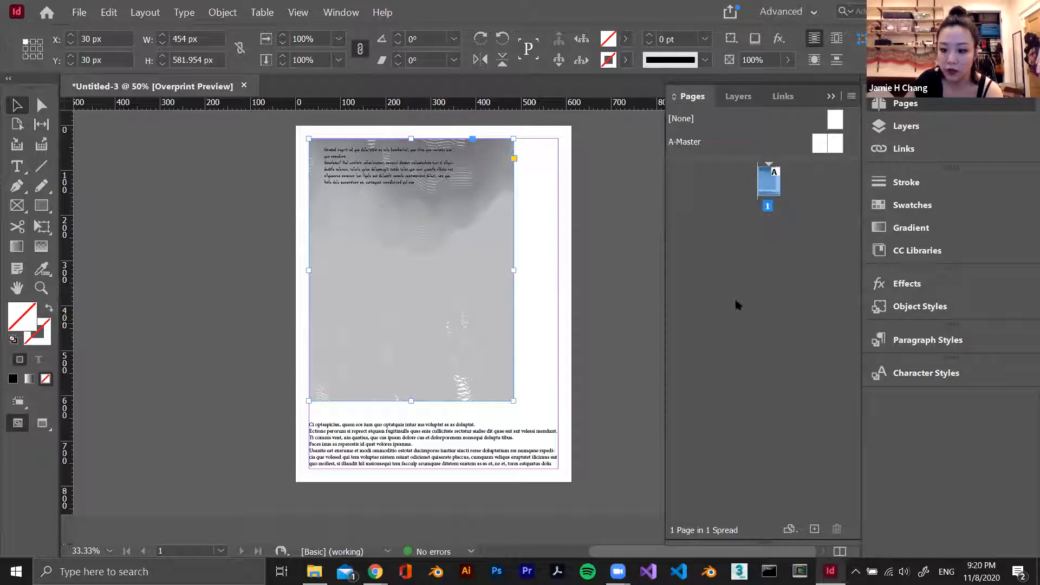
{"action": "right_click", "coordinate": [742, 274]}
{"action": "left_click", "coordinate": [821, 282]}
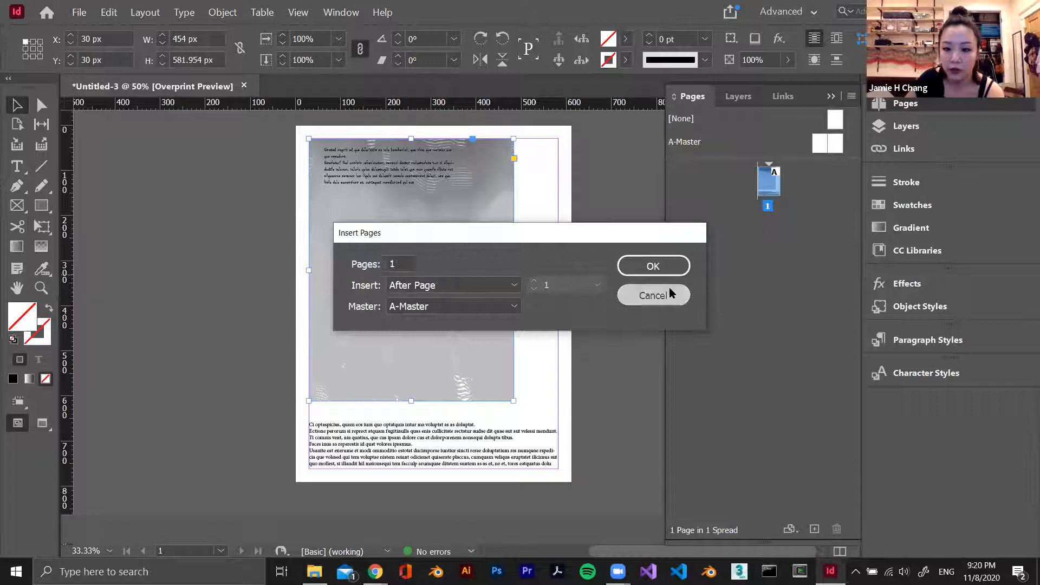
{"action": "left_click", "coordinate": [671, 293]}
Insert 13 pages after page 1 using A-Master
{"action": "right_click", "coordinate": [757, 242]}
{"action": "left_click", "coordinate": [805, 249]}
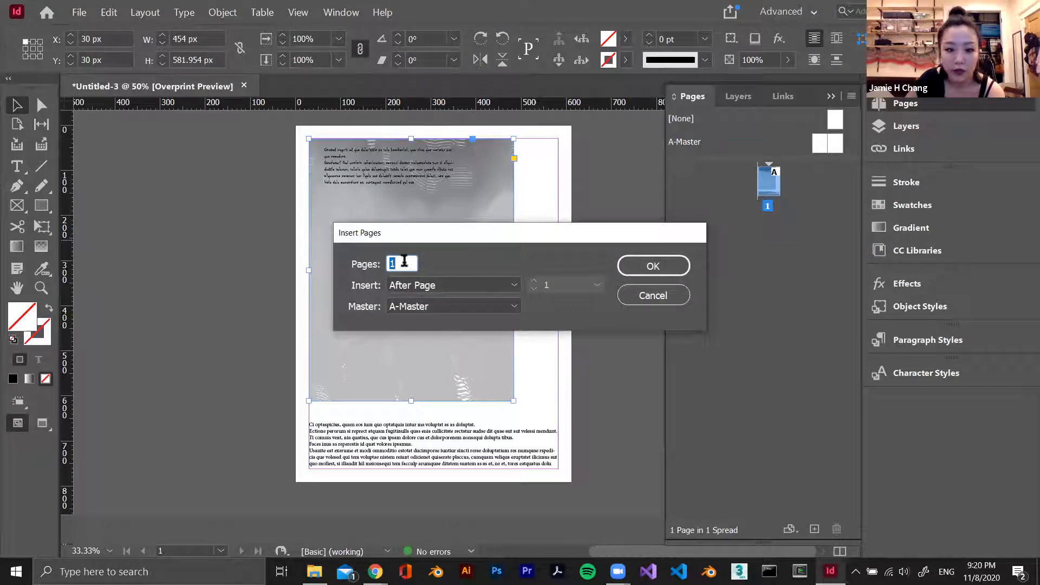
{"action": "type", "text": "13"}
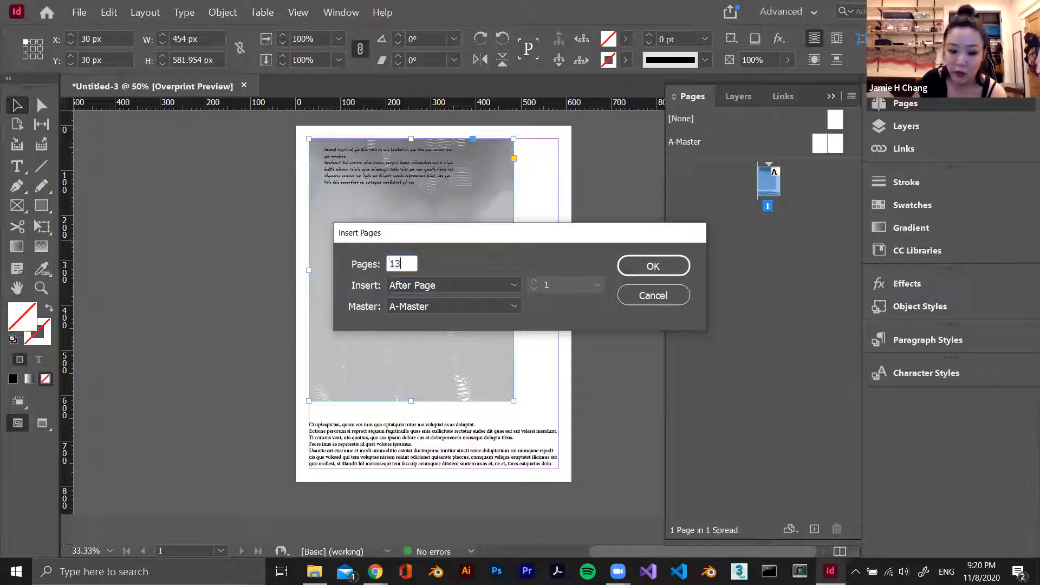
{"action": "key", "text": "Return"}
Examine the inserted pages and how pages 2 and 3 are paired as a facing spread
{"action": "scroll", "coordinate": [547, 279], "scroll_direction": "up", "scroll_amount": 2}
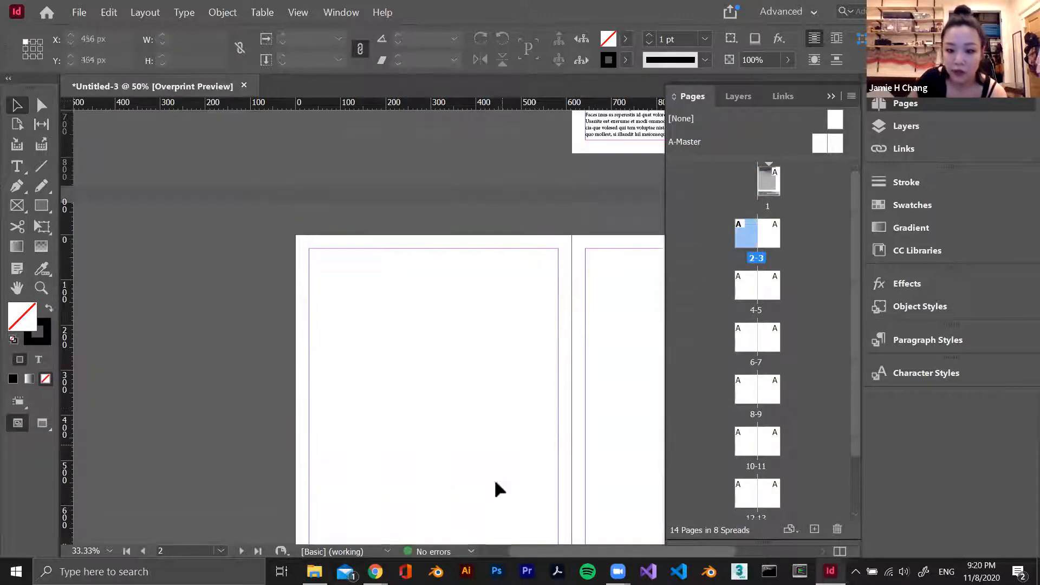
{"action": "left_click_drag", "start_coordinate": [564, 547], "coordinate": [615, 548]}
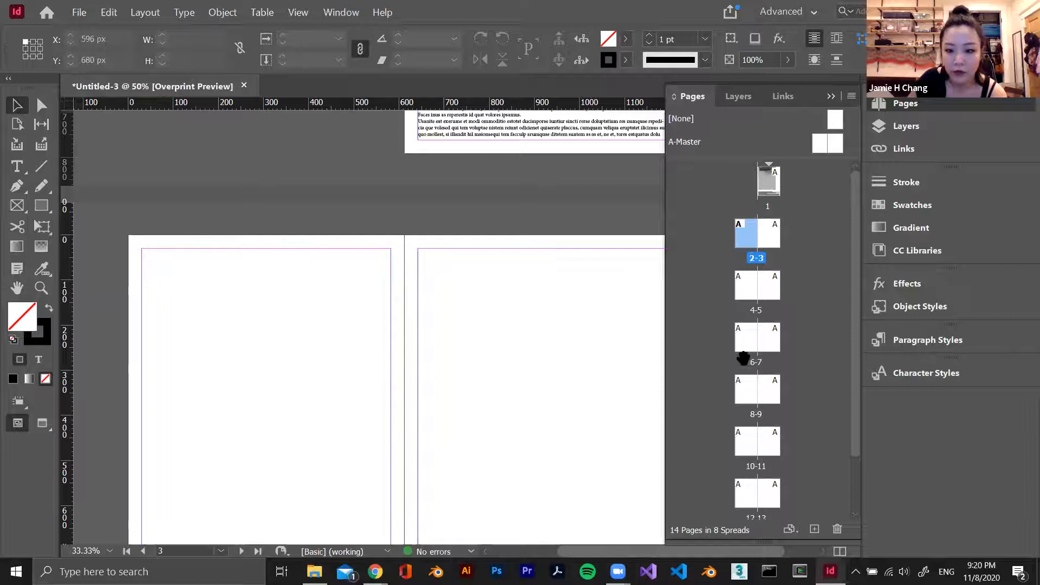
{"action": "left_click", "coordinate": [763, 245]}
{"action": "left_click", "coordinate": [749, 240]}
{"action": "left_click", "coordinate": [772, 238]}
{"action": "left_click", "coordinate": [746, 236]}
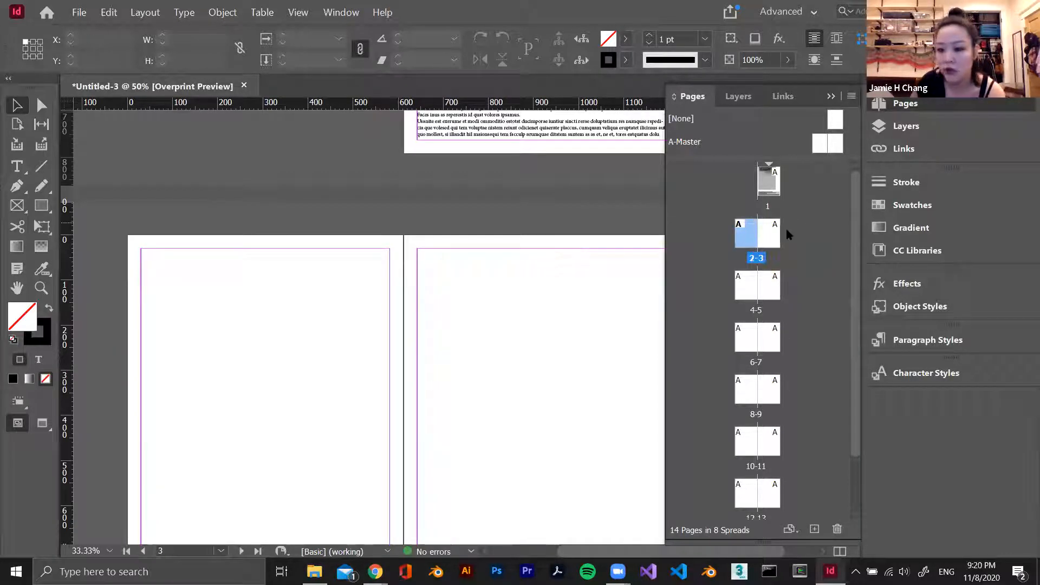
{"action": "scroll", "coordinate": [850, 347], "scroll_direction": "down", "scroll_amount": 3}
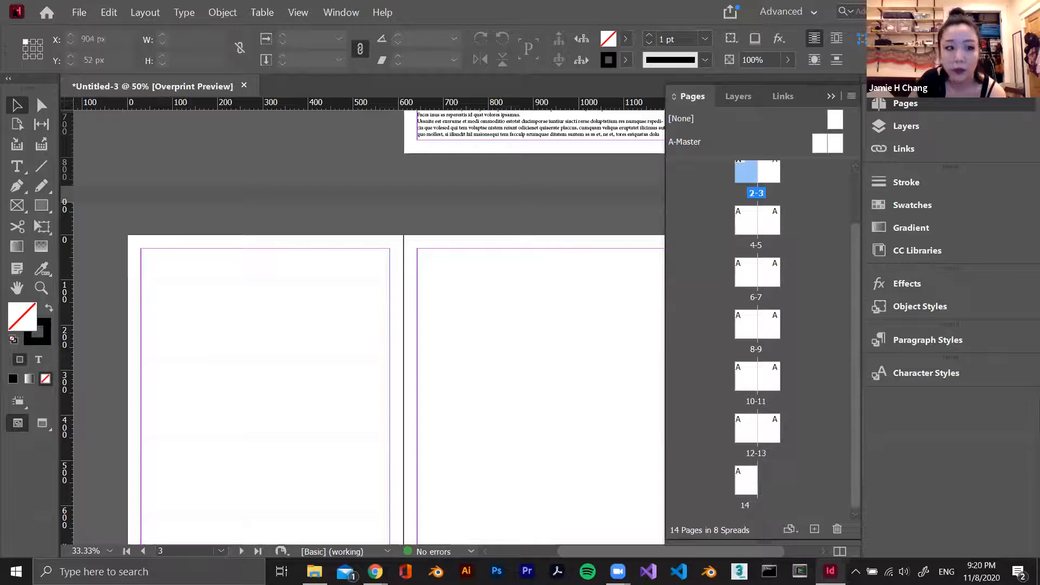
Try to turn off facing pages in the document setup
{"action": "left_click", "coordinate": [79, 12]}
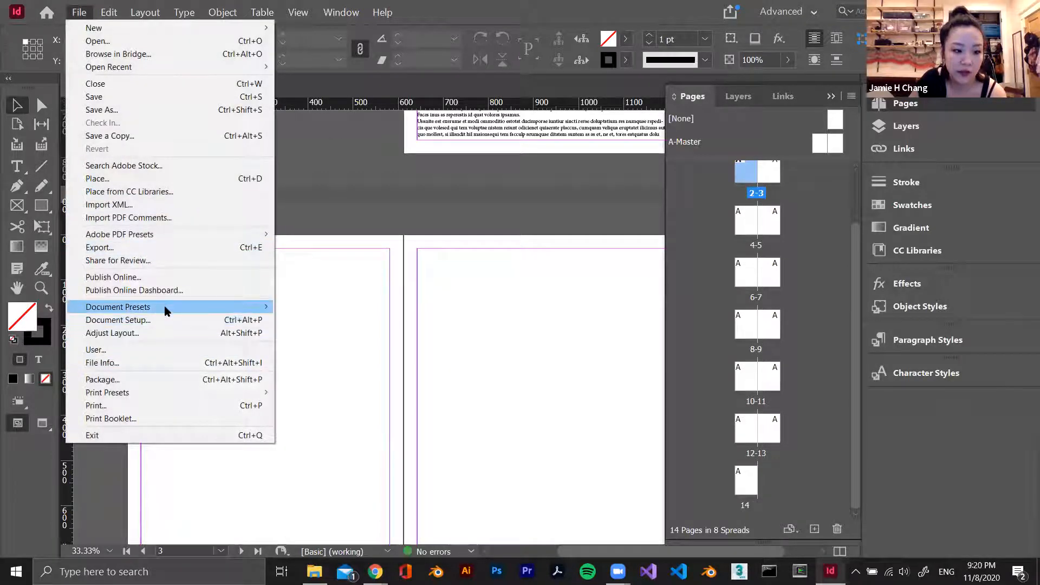
{"action": "left_click", "coordinate": [118, 320]}
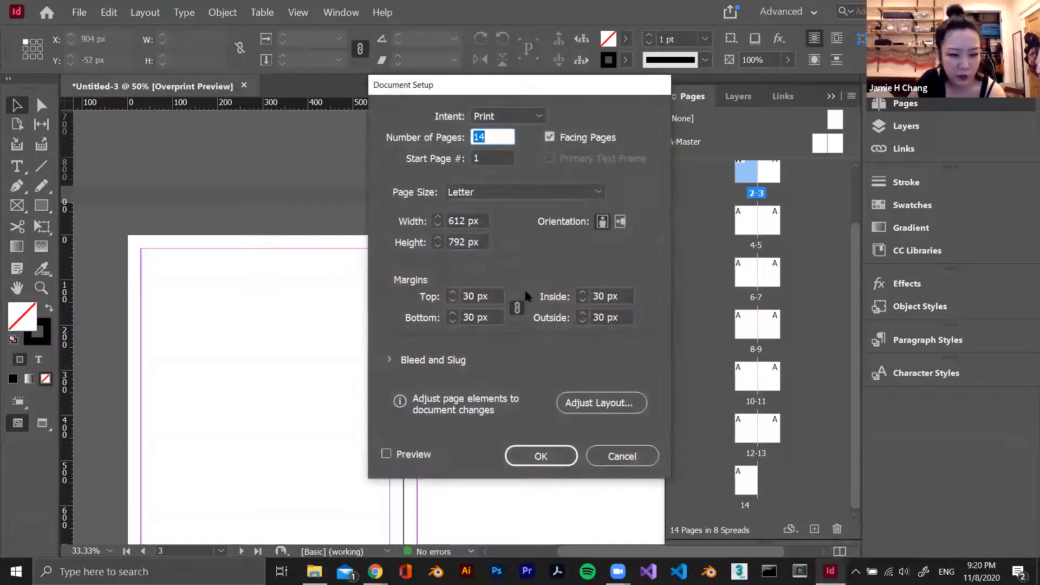
{"action": "left_click", "coordinate": [548, 137]}
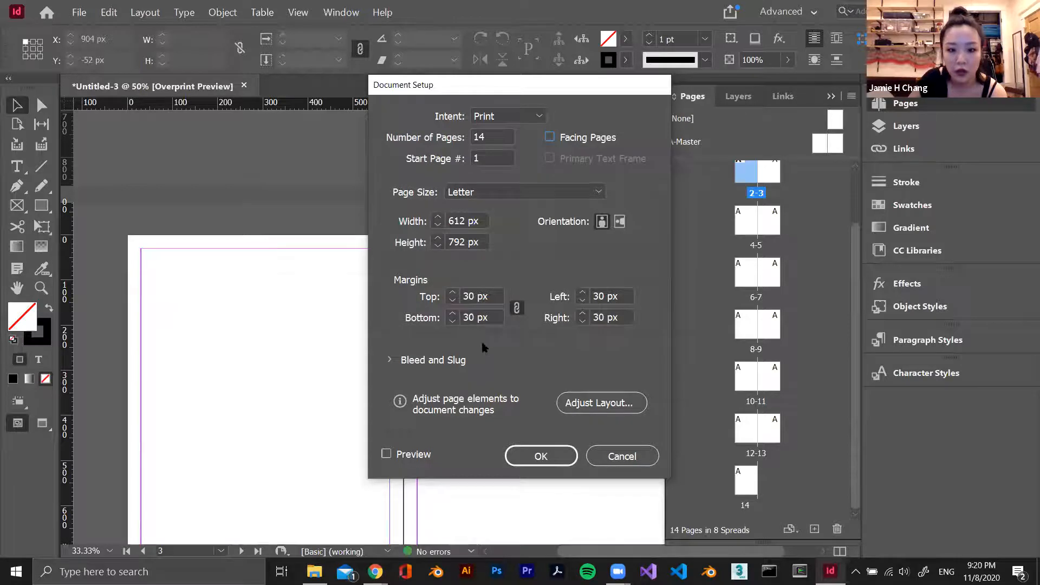
{"action": "left_click", "coordinate": [622, 456]}
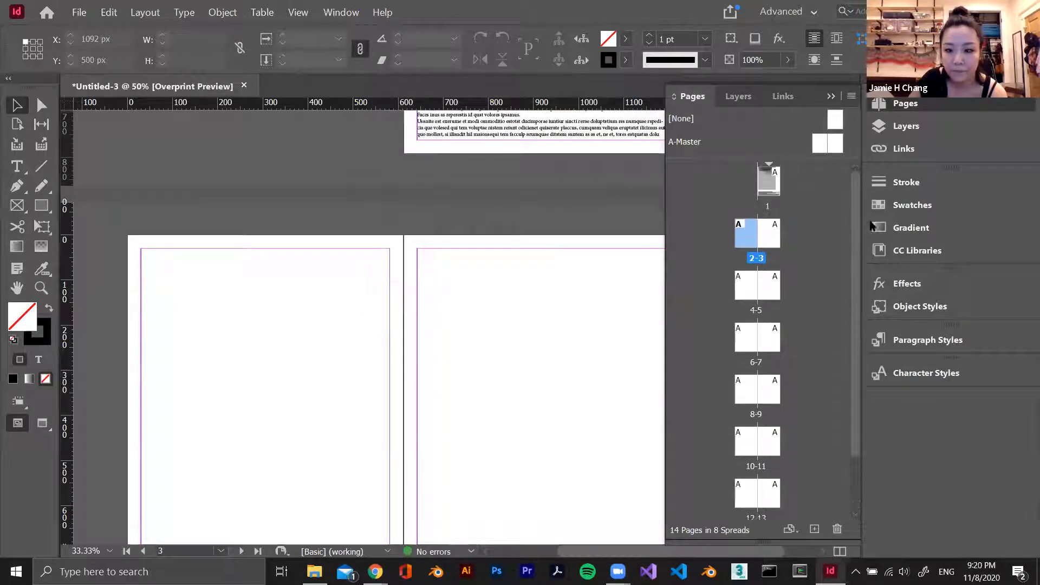
Look over the 2-3 spread and the page overview, and close the overview
{"action": "scroll", "coordinate": [465, 388], "scroll_direction": "down", "scroll_amount": 3}
{"action": "scroll", "coordinate": [465, 388], "scroll_direction": "up", "scroll_amount": 1}
{"action": "left_click_drag", "start_coordinate": [686, 142], "coordinate": [760, 234]}
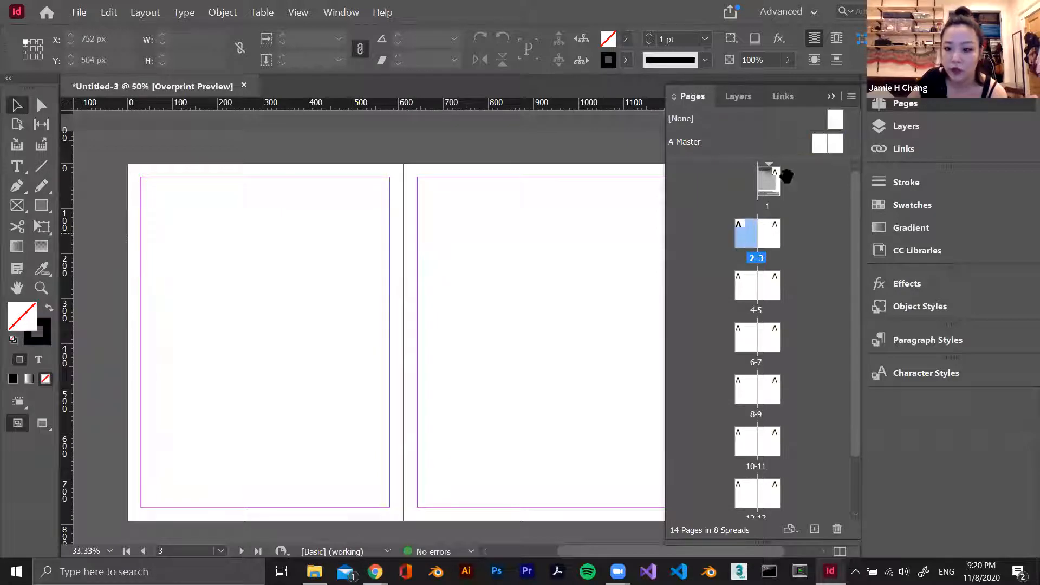
{"action": "scroll", "coordinate": [419, 305], "scroll_direction": "up", "scroll_amount": 3}
{"action": "scroll", "coordinate": [416, 302], "scroll_direction": "down", "scroll_amount": 4}
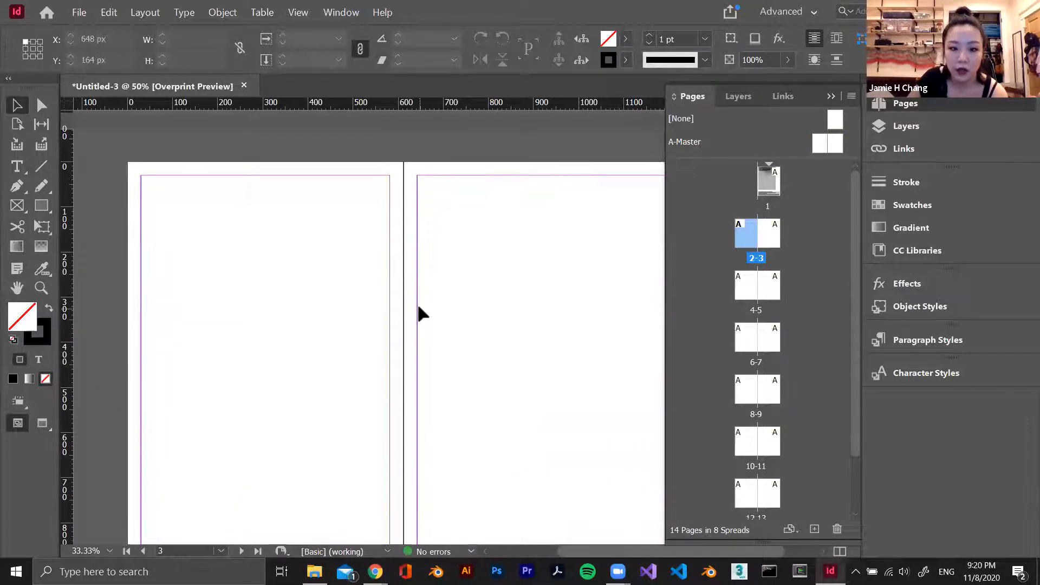
{"action": "left_click", "coordinate": [835, 96]}
Draw two 220 px square graphic frames along the upper margin of page 2, at X 30 px and X 306 px
{"action": "key", "text": "alt+Tab"}
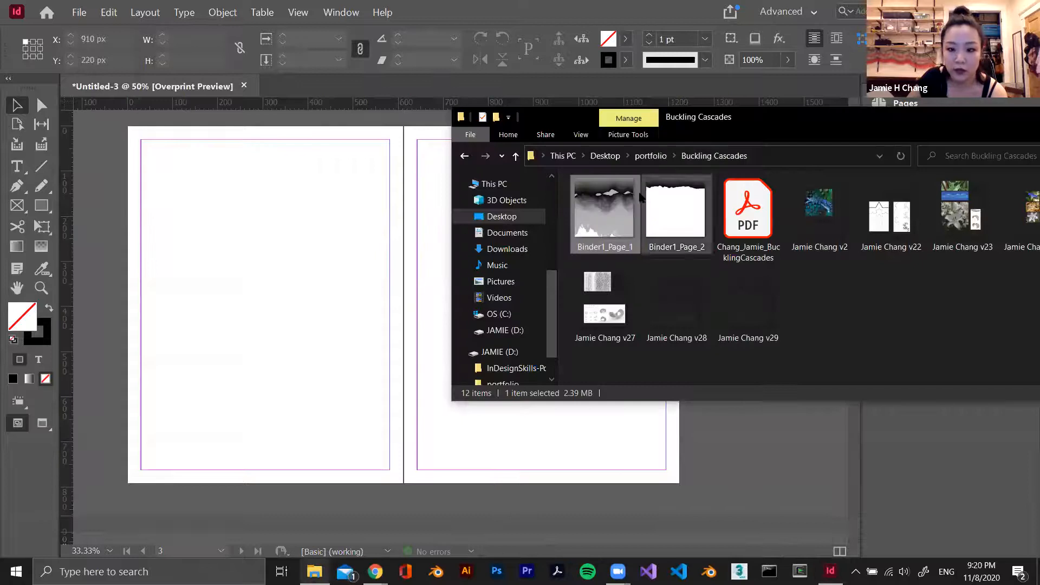
{"action": "left_click", "coordinate": [188, 216]}
{"action": "key", "text": "f"}
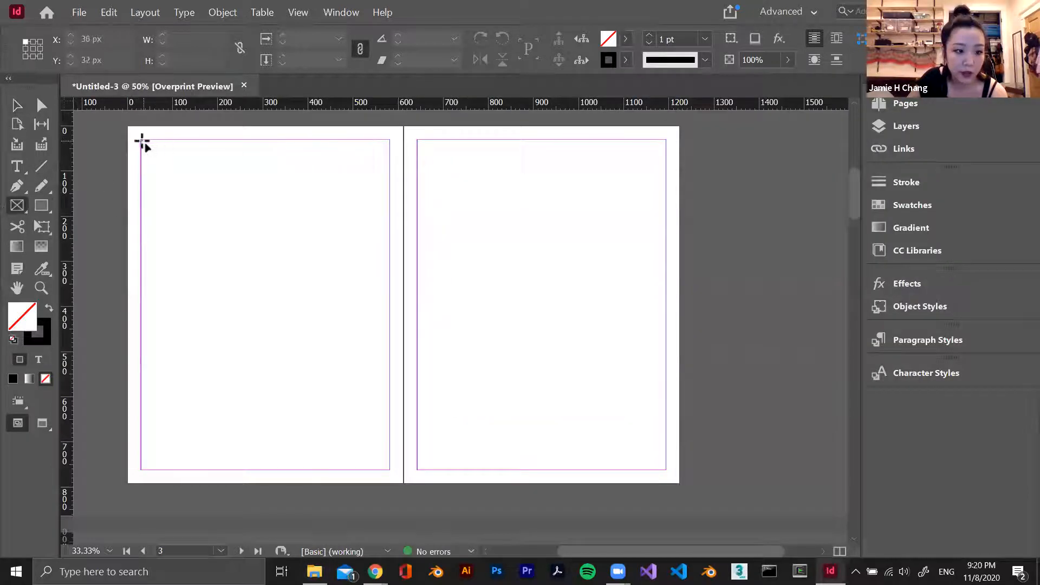
{"action": "left_click_drag", "start_coordinate": [142, 140], "coordinate": [240, 238]}
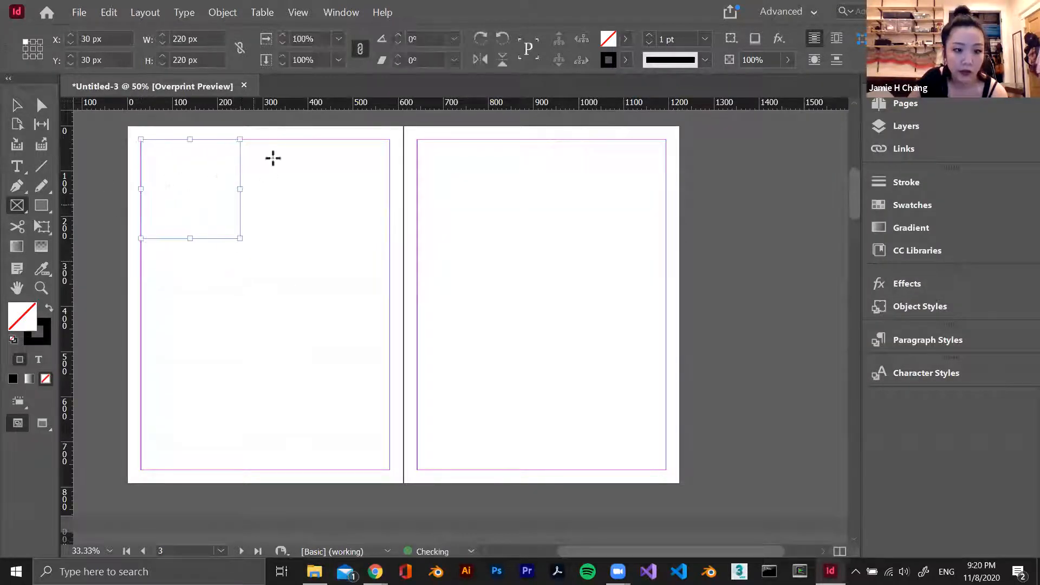
{"action": "left_click_drag", "start_coordinate": [267, 139], "coordinate": [365, 238]}
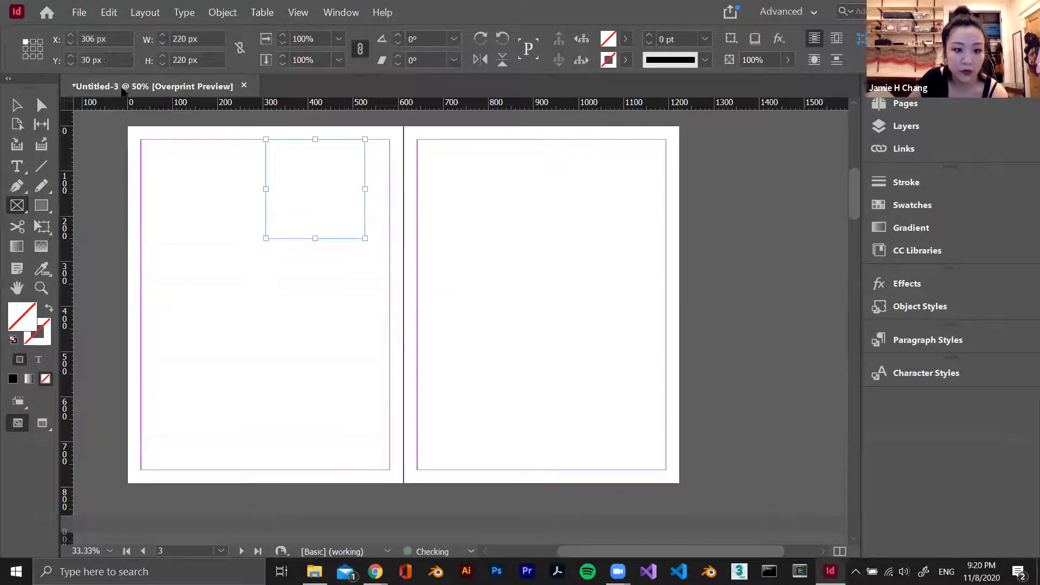
Deselect the frames, switch the displayed measurements to points, and turn off overprint preview so the frame diagonals show
{"action": "left_click", "coordinate": [21, 102]}
{"action": "left_click", "coordinate": [173, 232]}
{"action": "left_click", "coordinate": [223, 339]}
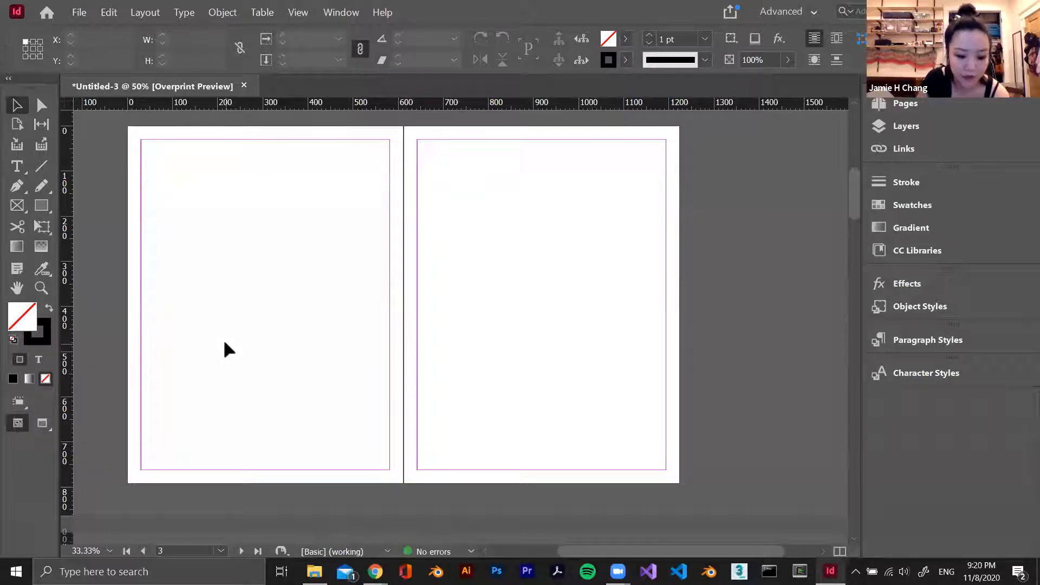
{"action": "left_click", "coordinate": [266, 204]}
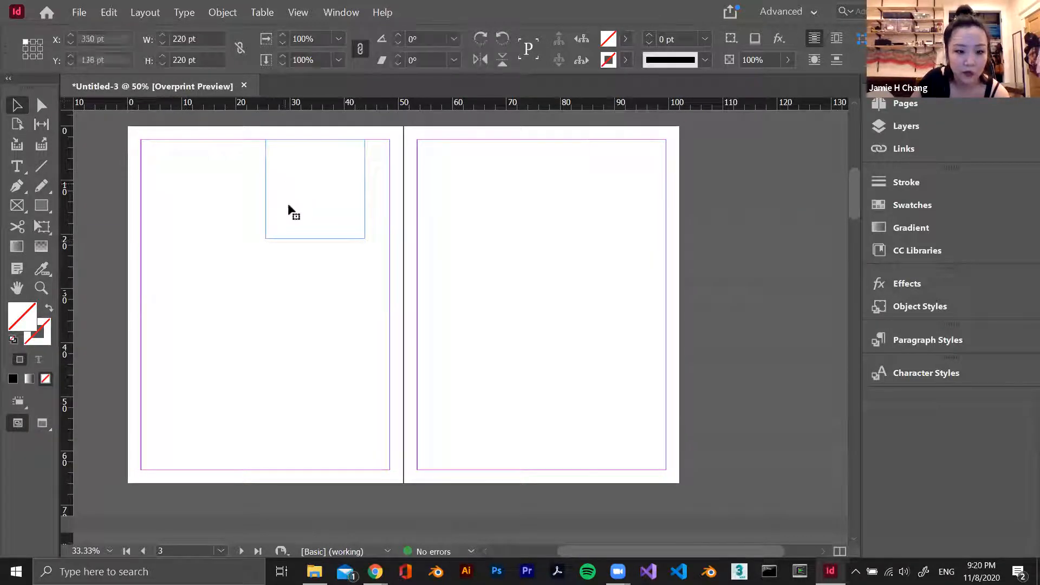
{"action": "key", "text": "ctrl+alt+shift+y"}
{"action": "left_click", "coordinate": [306, 282]}
Move the second graphic frame on page 2 against the inner margin, at X 362 pt and Y 30 pt, and deselect it
{"action": "left_click", "coordinate": [283, 205]}
{"action": "left_click_drag", "start_coordinate": [323, 201], "coordinate": [346, 198]}
{"action": "scroll", "coordinate": [462, 229], "scroll_direction": "up", "scroll_amount": 5}
{"action": "scroll", "coordinate": [492, 249], "scroll_direction": "down", "scroll_amount": 3}
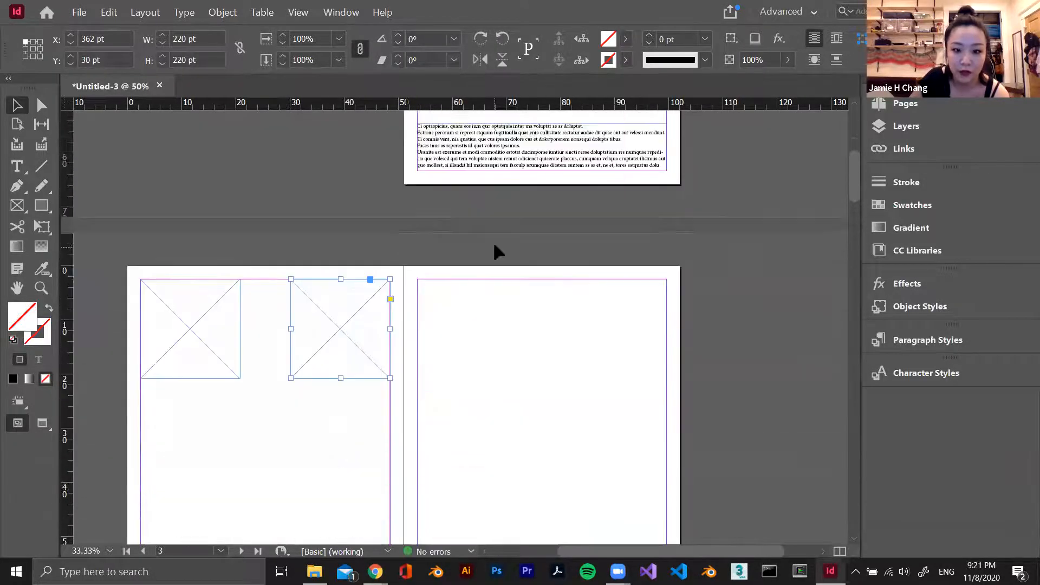
{"action": "left_click", "coordinate": [412, 404]}
{"action": "scroll", "coordinate": [468, 401], "scroll_direction": "down", "scroll_amount": 2}
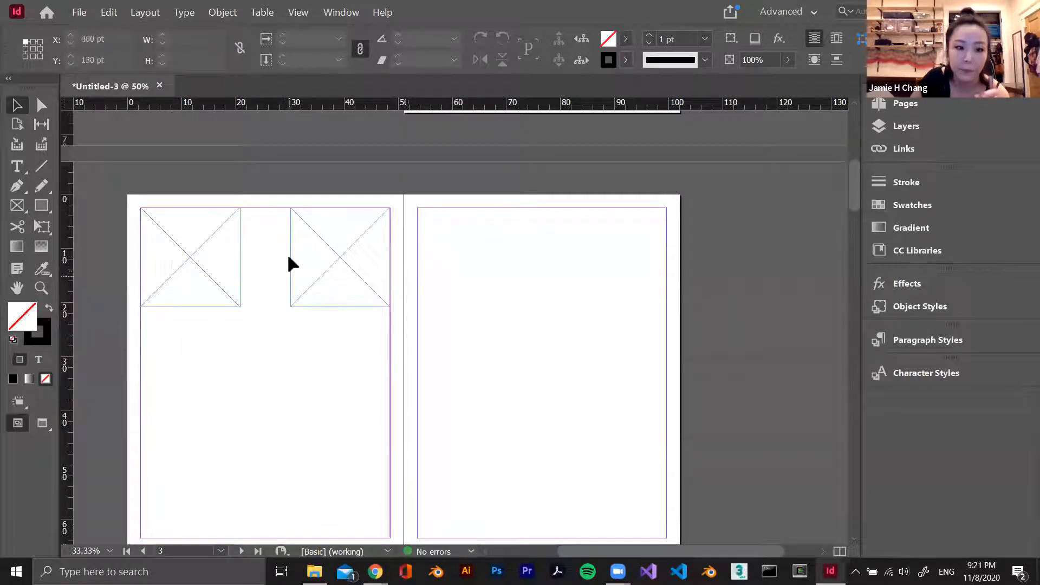
{"action": "scroll", "coordinate": [288, 263], "scroll_direction": "down", "scroll_amount": 2}
{"action": "left_click_drag", "start_coordinate": [359, 222], "coordinate": [362, 212]}
{"action": "left_click", "coordinate": [458, 213]}
Create guides on the spread with 3 rows and 3 columns, 12 pt gutters, fitted to the page
{"action": "left_click", "coordinate": [142, 13]}
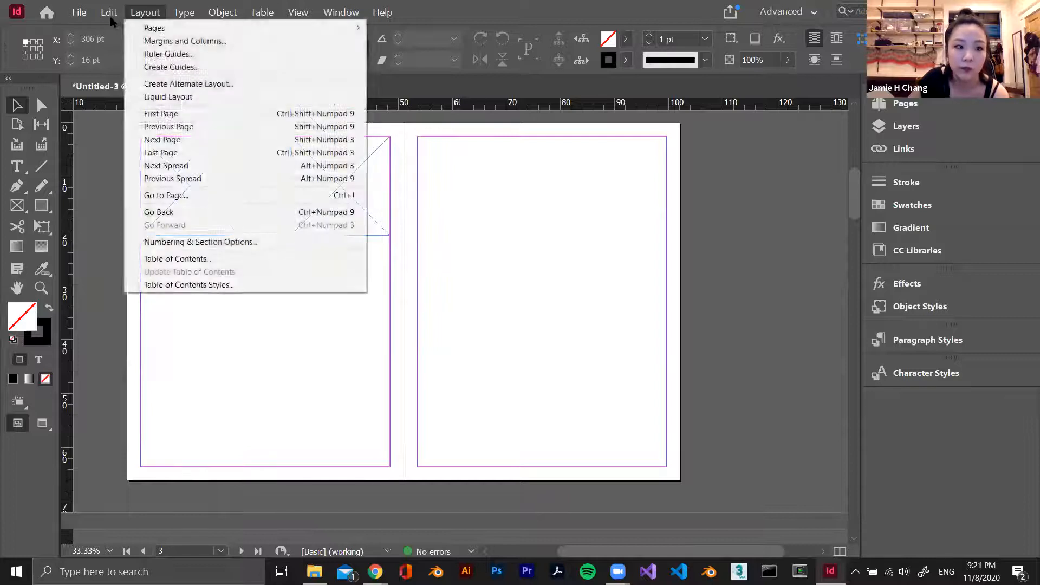
{"action": "left_click", "coordinate": [108, 13]}
{"action": "left_click", "coordinate": [81, 14]}
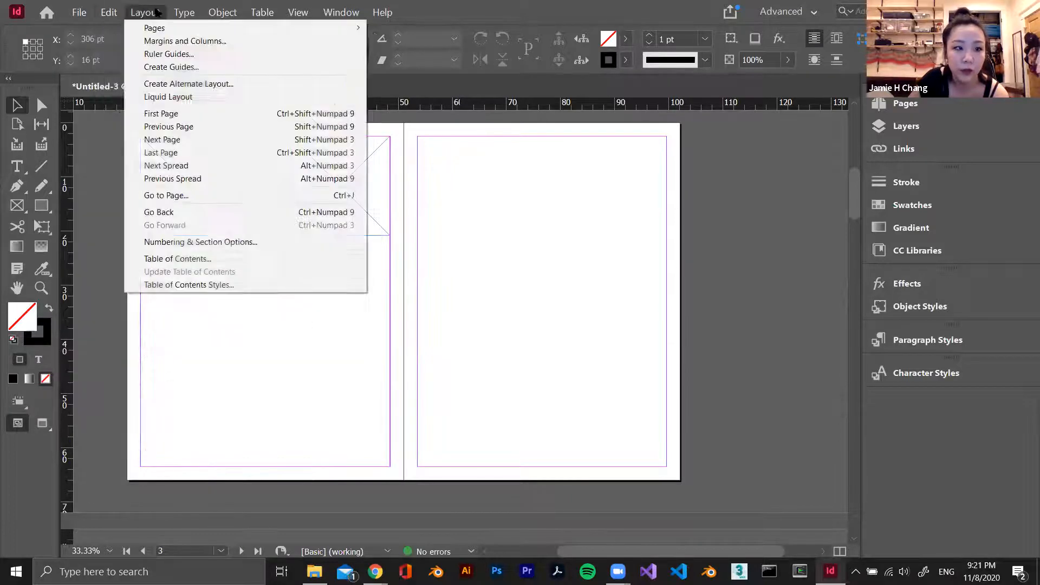
{"action": "mouse_move", "coordinate": [145, 12]}
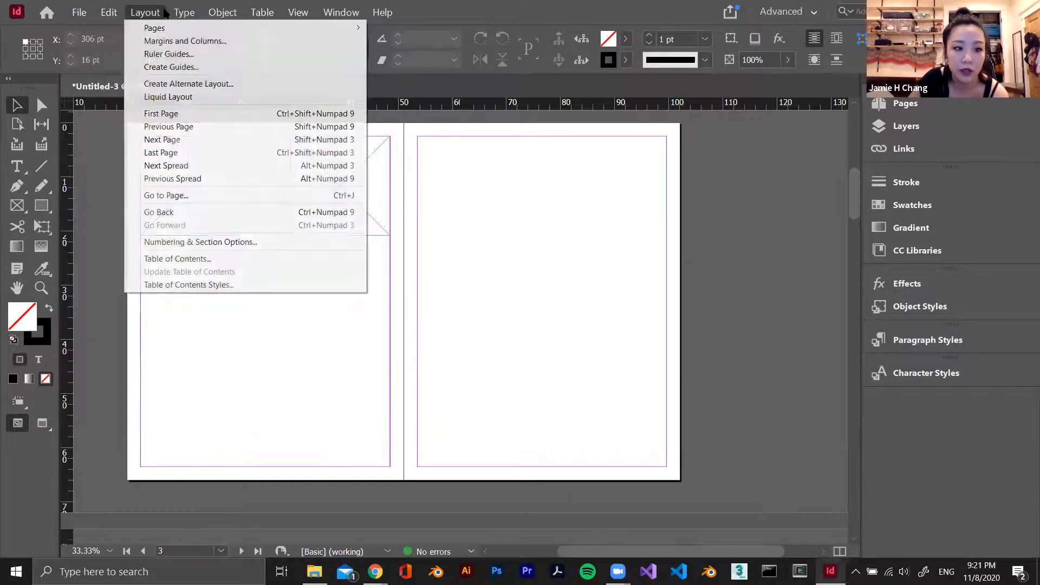
{"action": "left_click", "coordinate": [171, 67]}
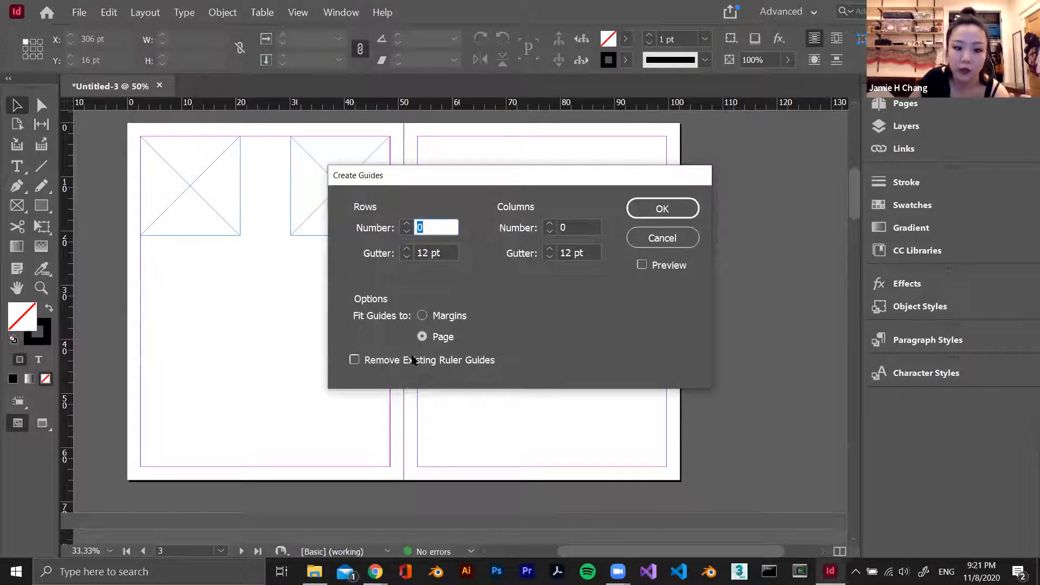
{"action": "left_click", "coordinate": [643, 264]}
{"action": "left_click", "coordinate": [407, 223]}
{"action": "left_click", "coordinate": [407, 224]}
{"action": "left_click", "coordinate": [406, 224]}
{"action": "left_click", "coordinate": [551, 224]}
{"action": "left_click", "coordinate": [550, 223]}
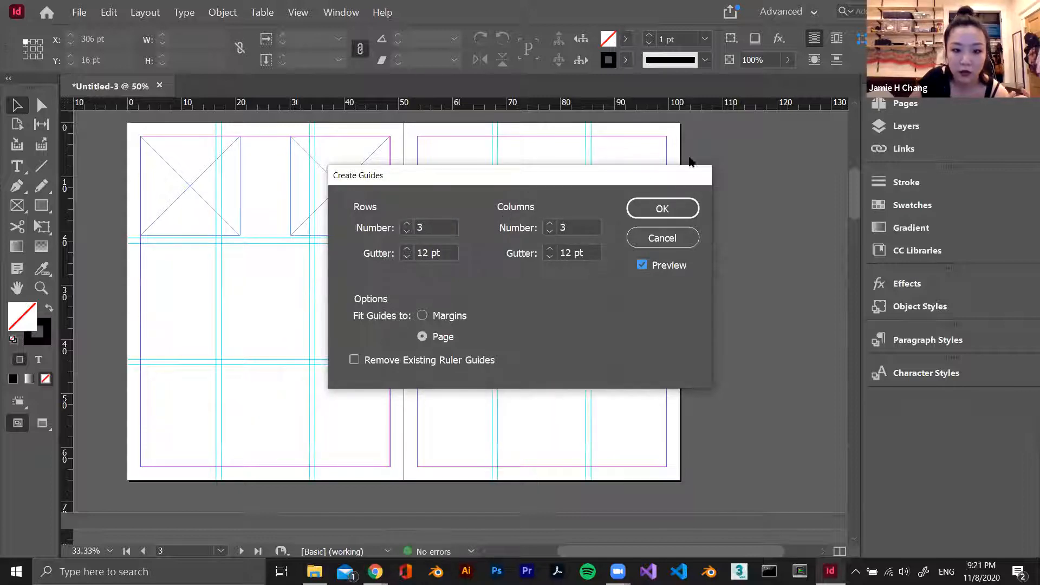
{"action": "left_click_drag", "start_coordinate": [576, 181], "coordinate": [716, 168]}
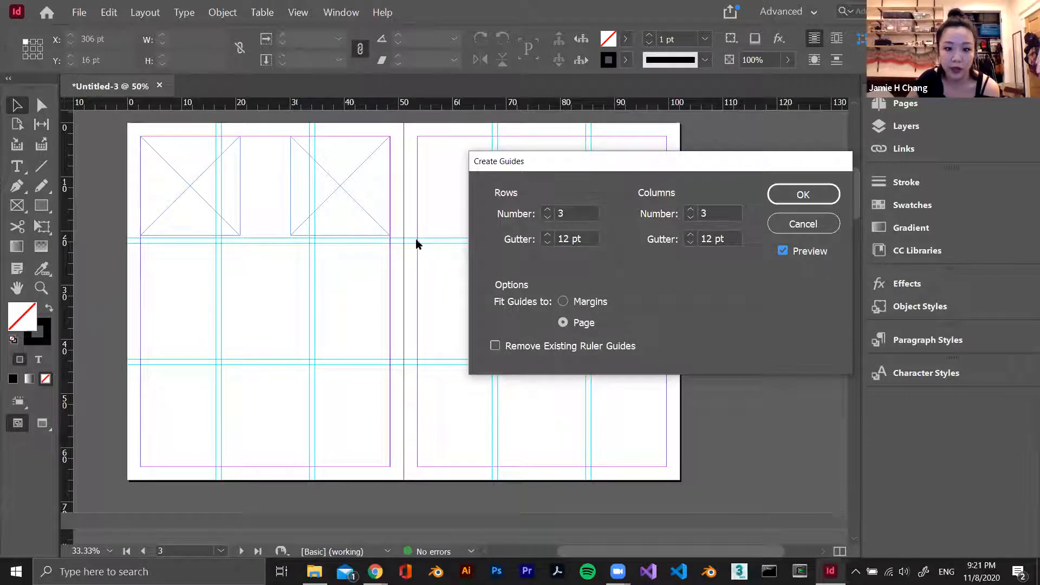
{"action": "left_click", "coordinate": [563, 239]}
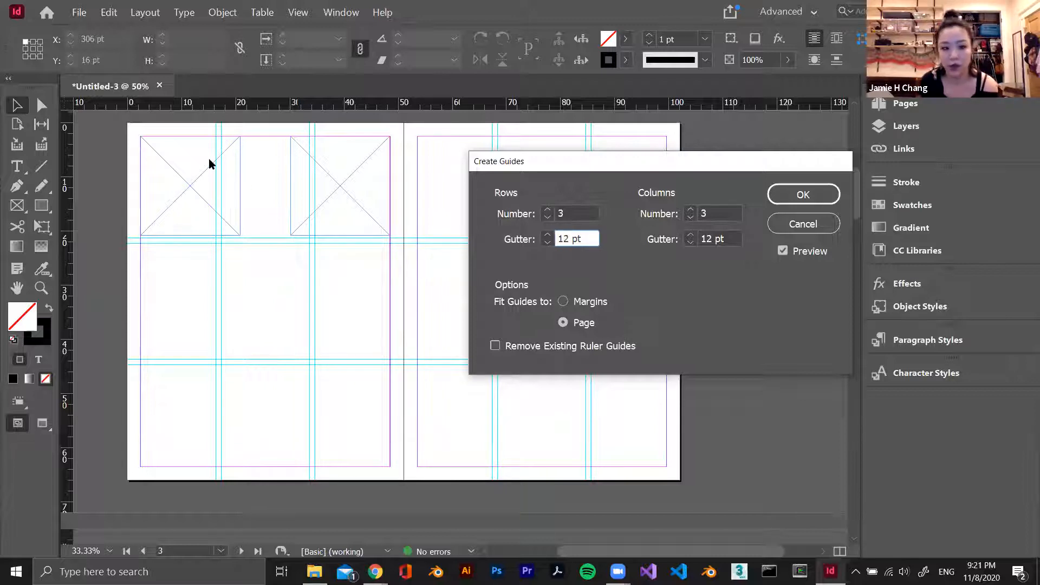
{"action": "left_click", "coordinate": [802, 196]}
Fit the graphic frames to the guides so three frames fill the three cells of page 2's upper row, including a third frame
{"action": "left_click", "coordinate": [202, 186]}
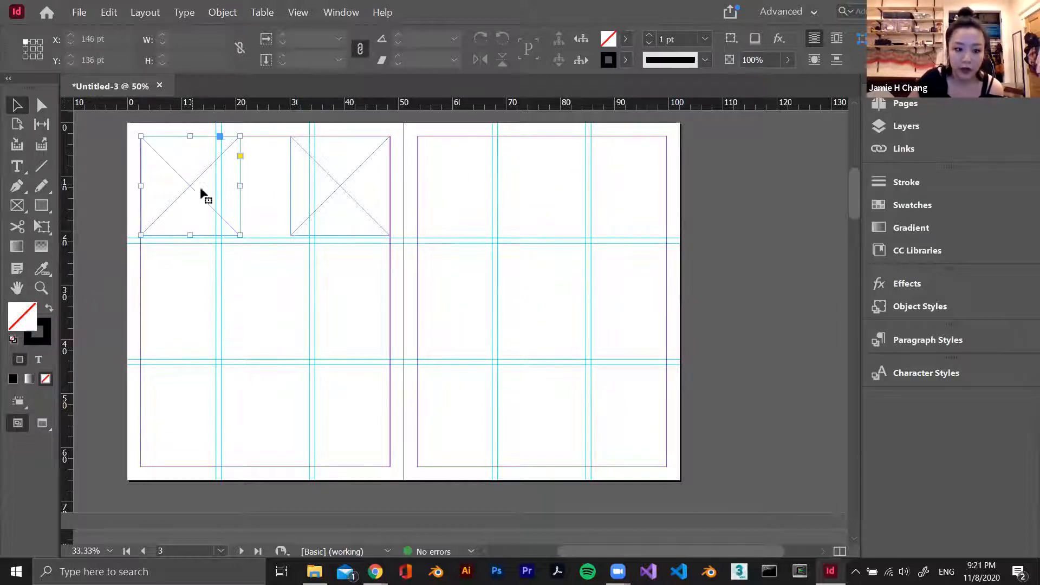
{"action": "left_click_drag", "start_coordinate": [241, 235], "coordinate": [215, 238]}
{"action": "left_click", "coordinate": [350, 201]}
{"action": "left_click_drag", "start_coordinate": [350, 202], "coordinate": [310, 187]}
{"action": "left_click", "coordinate": [522, 324]}
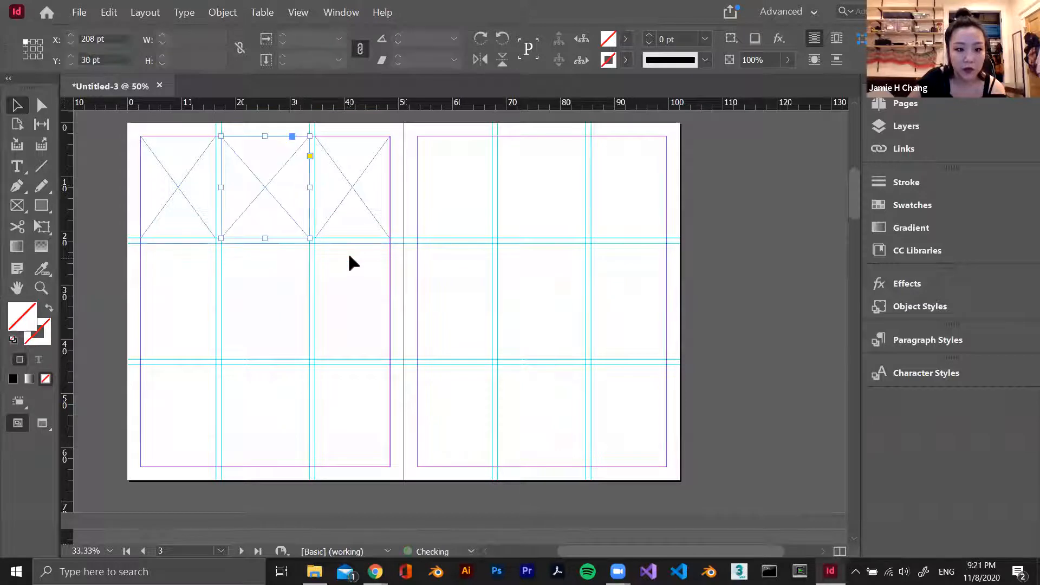
{"action": "left_click", "coordinate": [348, 263]}
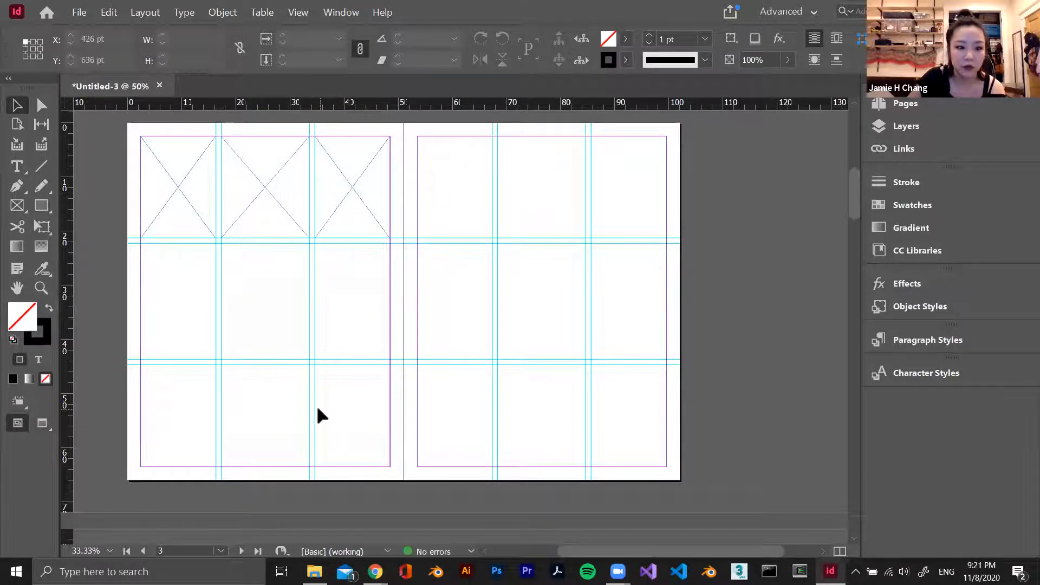
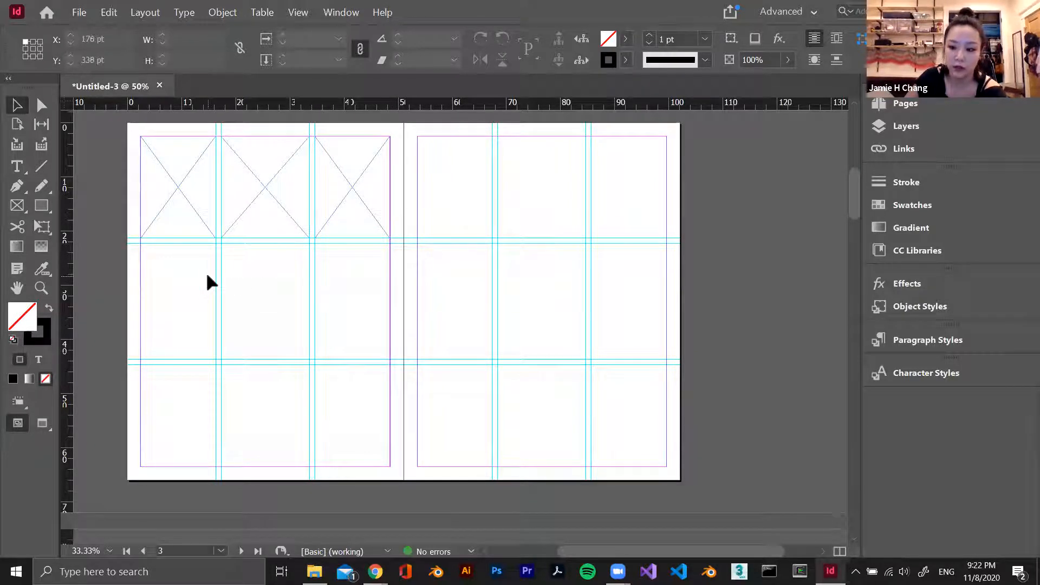
Move page 2's three upper-row frames into the middle row at X 30 pt, Y 268 pt, and extend their height to 256 pt
{"action": "left_click", "coordinate": [158, 211]}
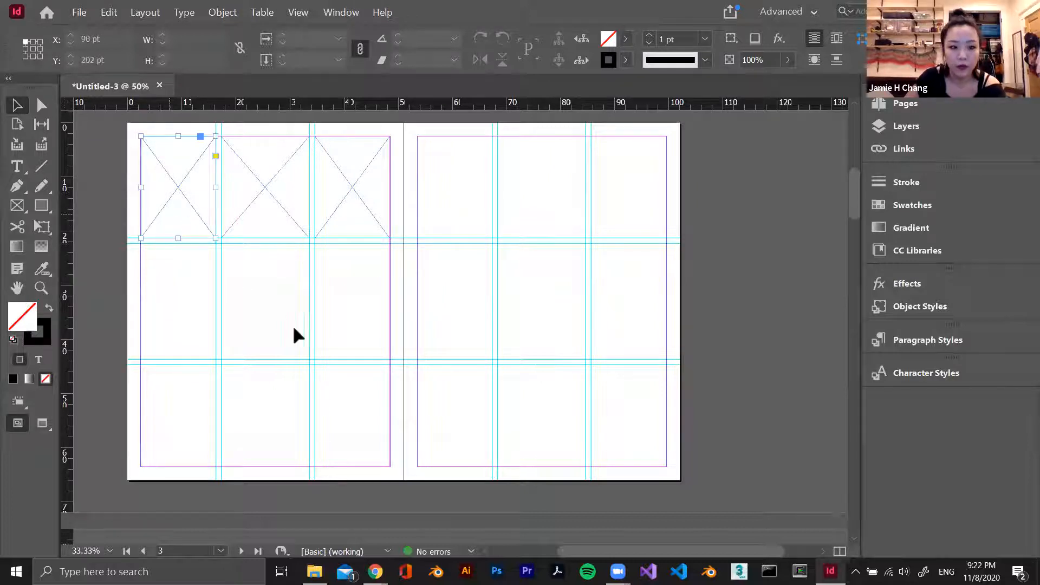
{"action": "left_click_drag", "start_coordinate": [344, 252], "coordinate": [124, 159]}
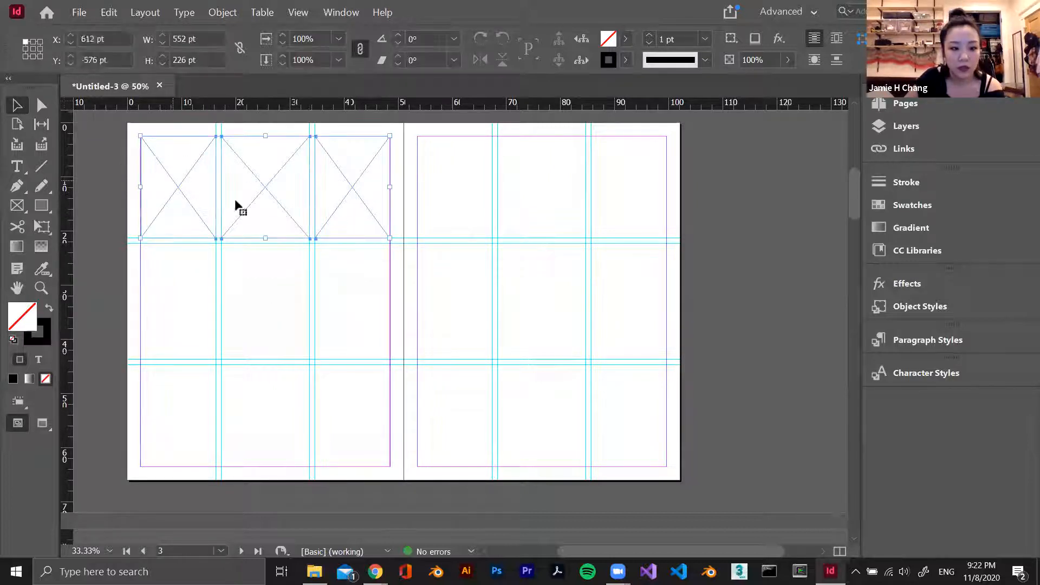
{"action": "left_click_drag", "start_coordinate": [267, 198], "coordinate": [271, 306]}
{"action": "left_click_drag", "start_coordinate": [275, 344], "coordinate": [271, 360]}
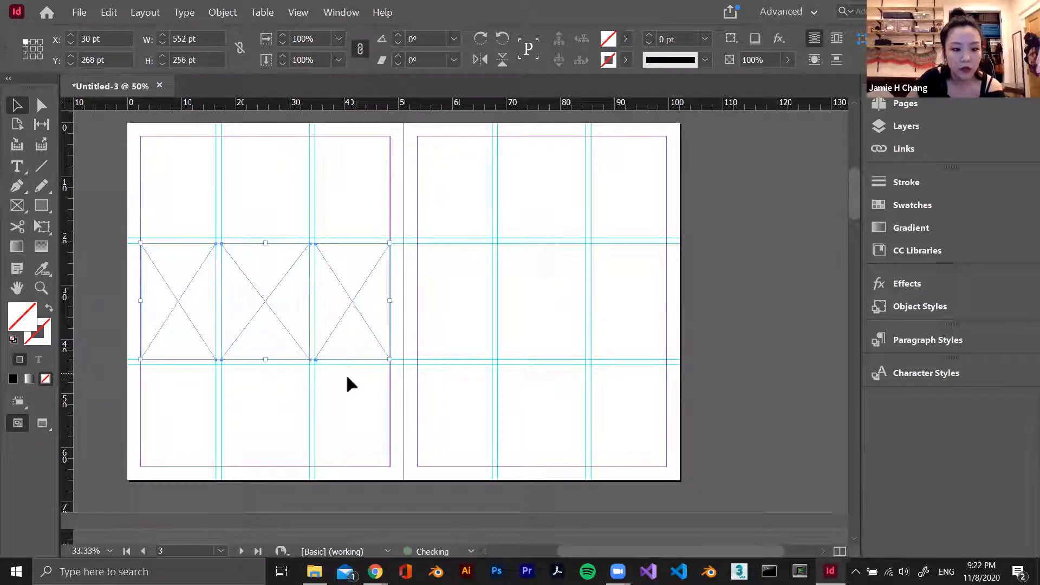
Duplicate the three frames so that page 2's upper row is filled as well as its middle row
{"action": "left_click", "coordinate": [347, 374]}
{"action": "left_click_drag", "start_coordinate": [353, 384], "coordinate": [145, 298]}
{"action": "left_click_drag", "start_coordinate": [252, 317], "coordinate": [255, 204]}
Duplicate the upper row of frames into page 2's lower row, redoing the copy so it aligns with the bottom margin, and deselect
{"action": "left_click_drag", "start_coordinate": [265, 124], "coordinate": [269, 400]}
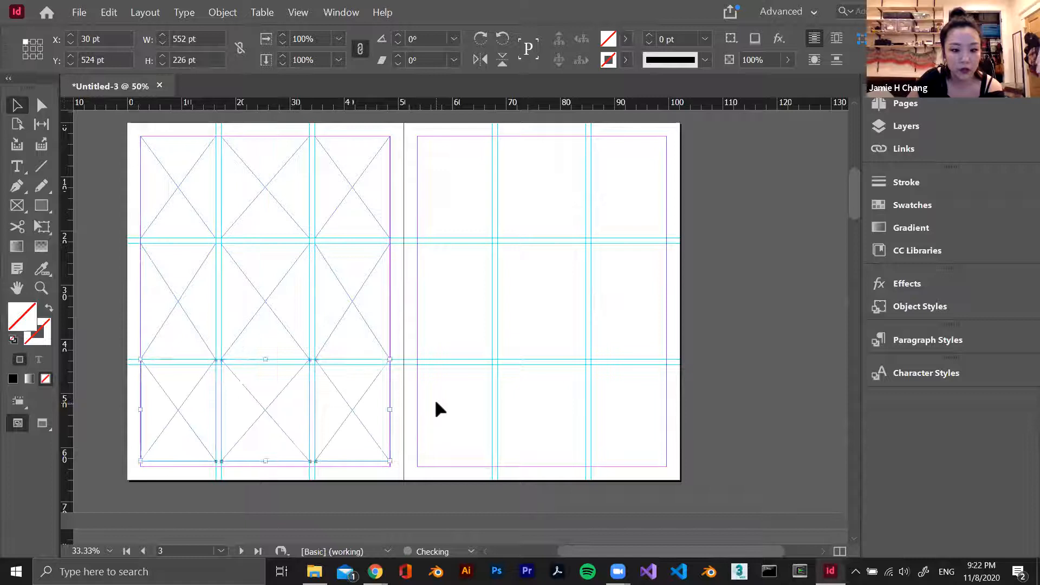
{"action": "left_click", "coordinate": [435, 398]}
{"action": "key", "text": "ctrl+z"}
{"action": "left_click_drag", "start_coordinate": [282, 171], "coordinate": [262, 385]}
{"action": "left_click", "coordinate": [425, 407]}
{"action": "left_click", "coordinate": [338, 182]}
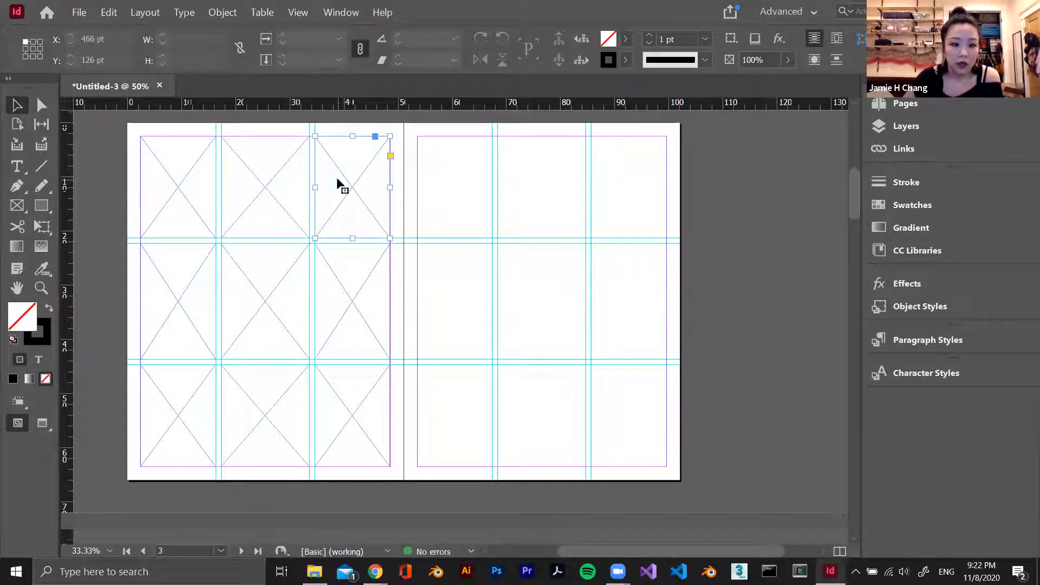
{"action": "left_click", "coordinate": [437, 259]}
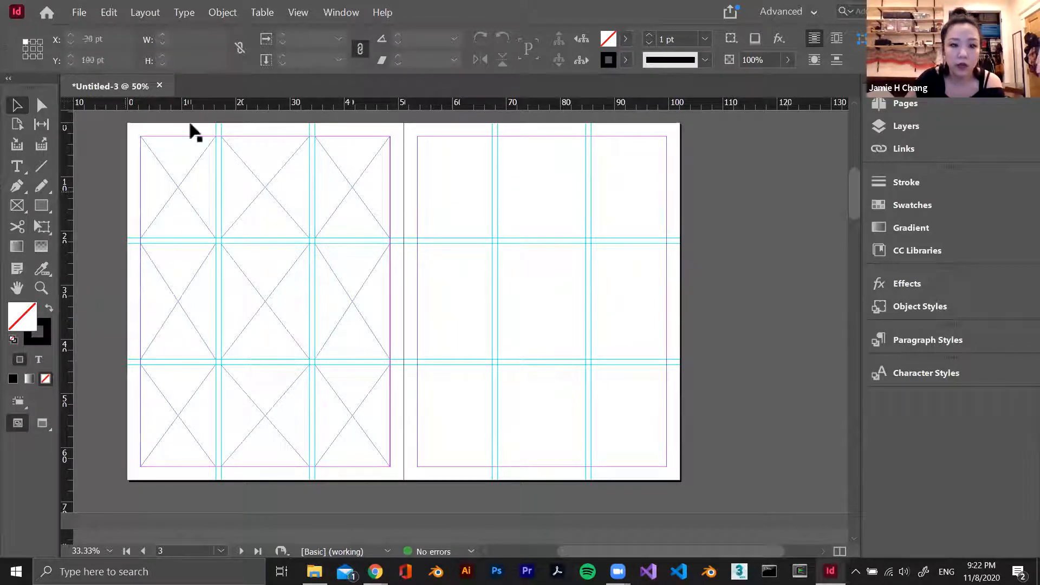
Place a horizontal ruler guide on page 2 at Y 396 pt, through the centre of the middle row
{"action": "left_click_drag", "start_coordinate": [159, 108], "coordinate": [285, 187]}
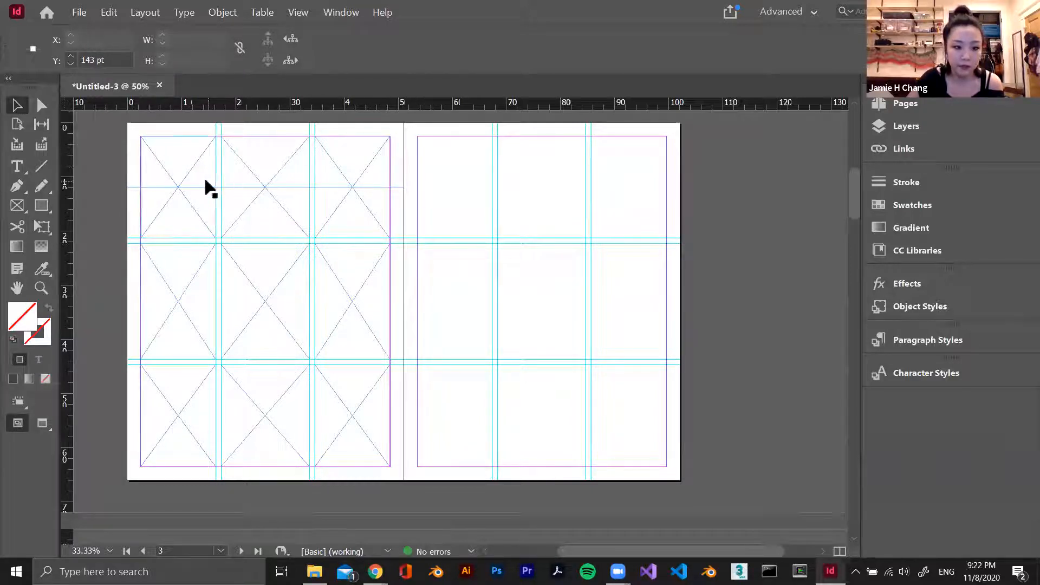
{"action": "left_click_drag", "start_coordinate": [201, 187], "coordinate": [208, 302]}
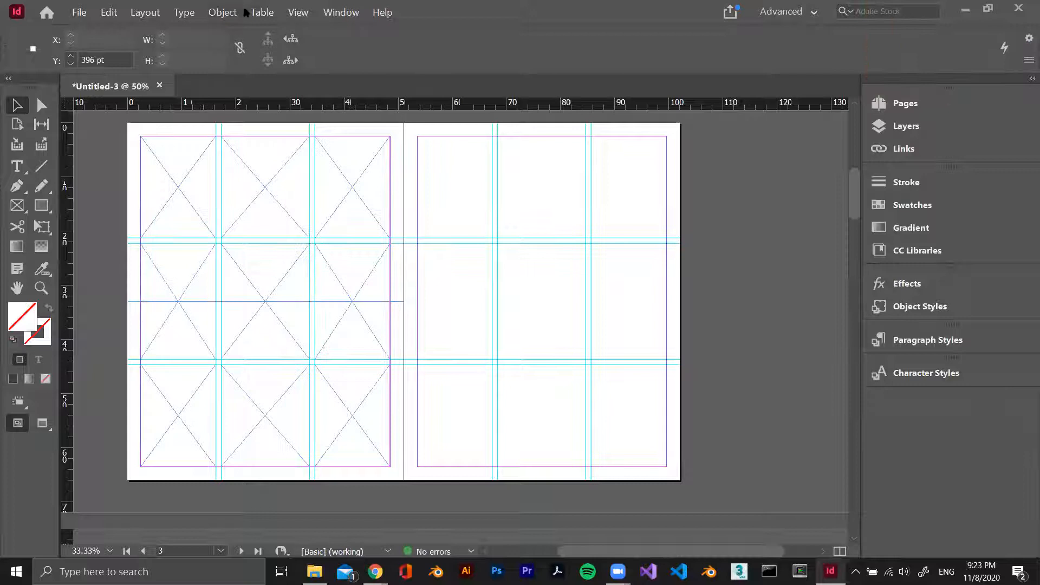
{"action": "left_click", "coordinate": [298, 12]}
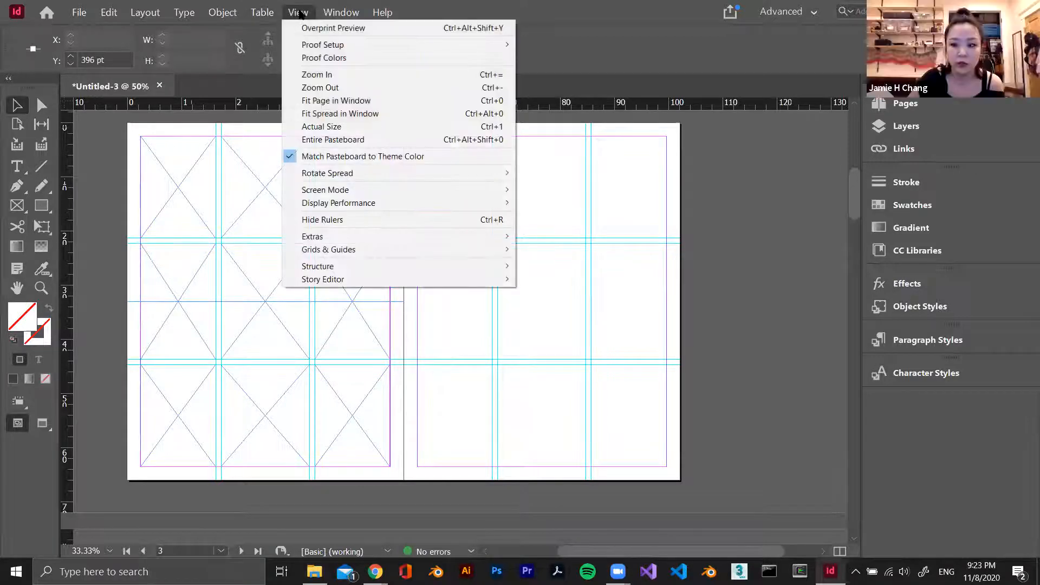
{"action": "left_click", "coordinate": [216, 320]}
Shift the first middle-row frame to X 100 pt, Y 244 pt, try moving the horizontal ruler guide, and undo the guide move
{"action": "left_click_drag", "start_coordinate": [181, 262], "coordinate": [212, 255]}
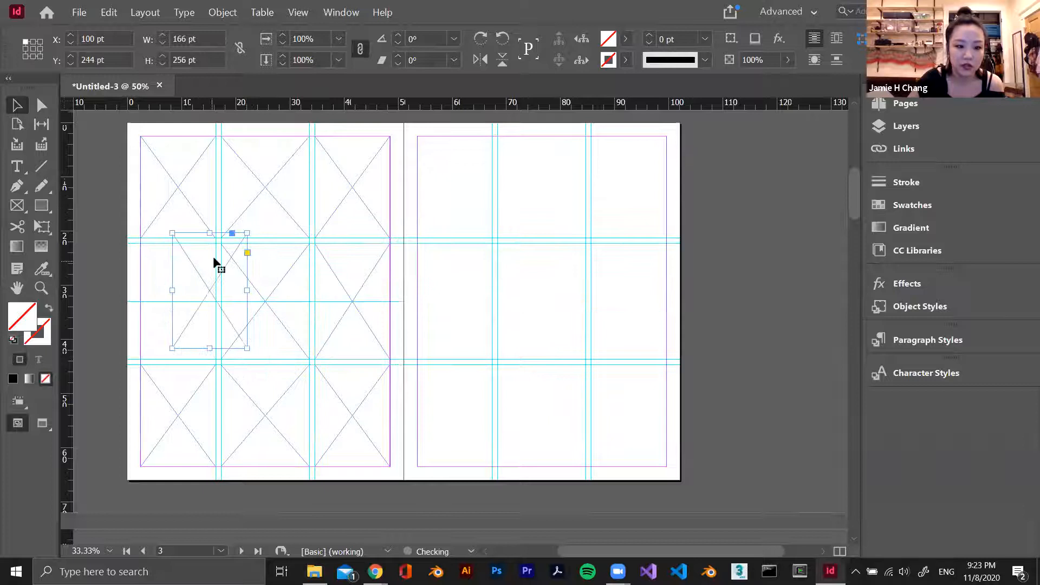
{"action": "left_click", "coordinate": [164, 304]}
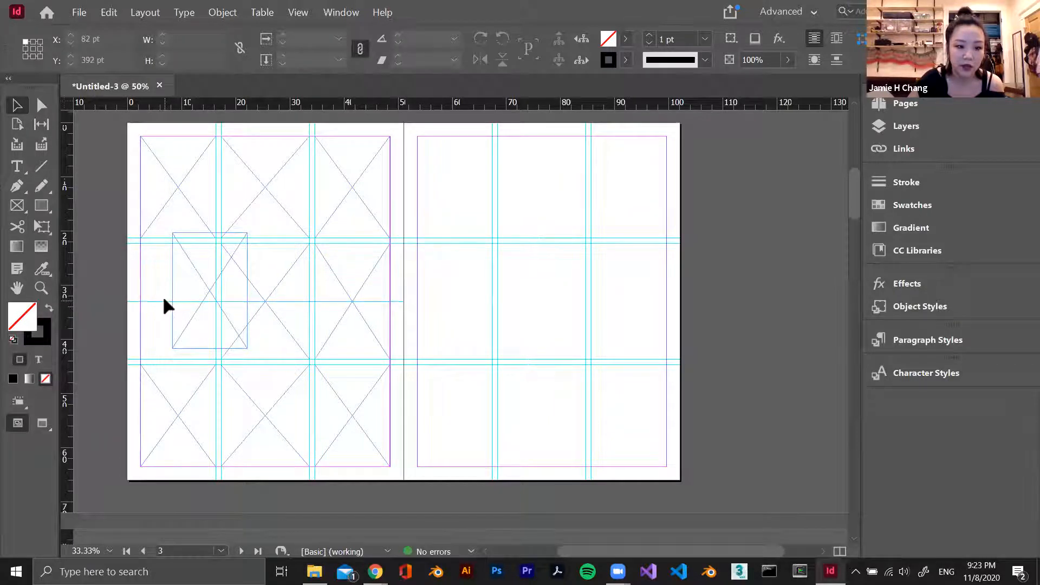
{"action": "left_click_drag", "start_coordinate": [164, 301], "coordinate": [180, 321]}
{"action": "key", "text": "ctrl+z"}
Lock the guides and move the first middle-row frame onto page 3 at X 642 pt, Y 268 pt
{"action": "left_click", "coordinate": [286, 11]}
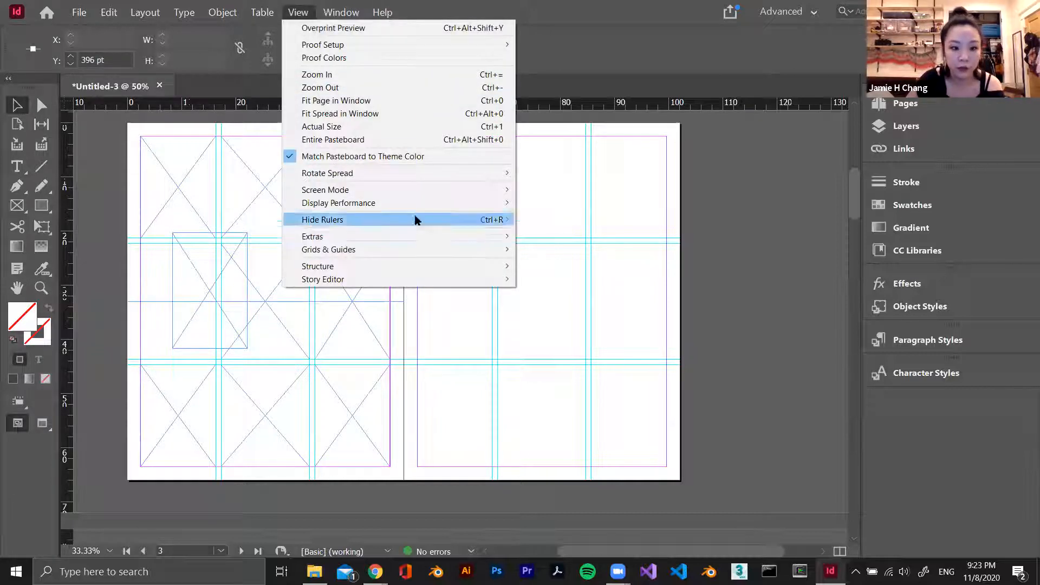
{"action": "mouse_move", "coordinate": [414, 251]}
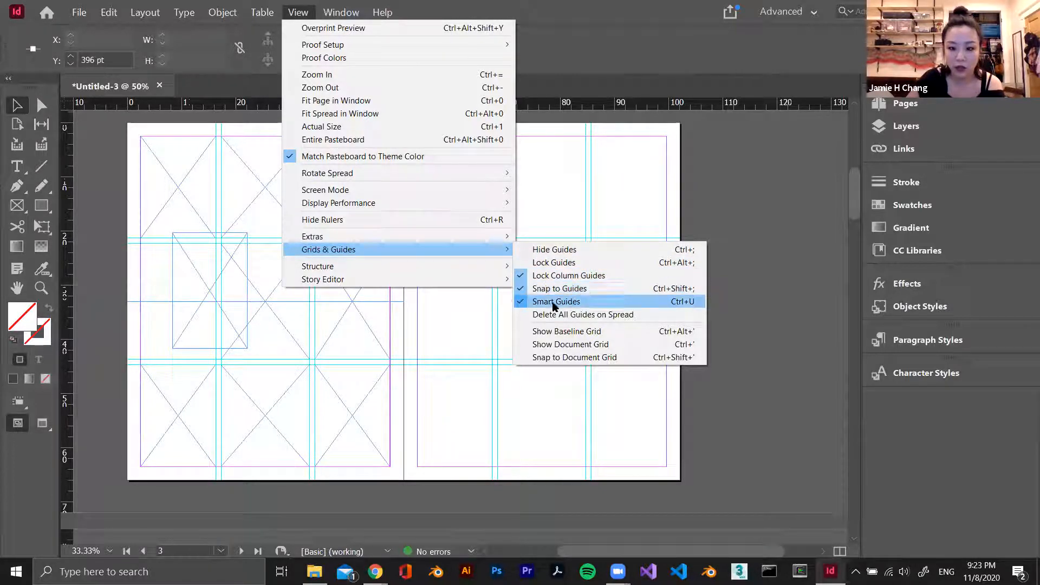
{"action": "left_click", "coordinate": [577, 263]}
{"action": "left_click_drag", "start_coordinate": [199, 272], "coordinate": [442, 287]}
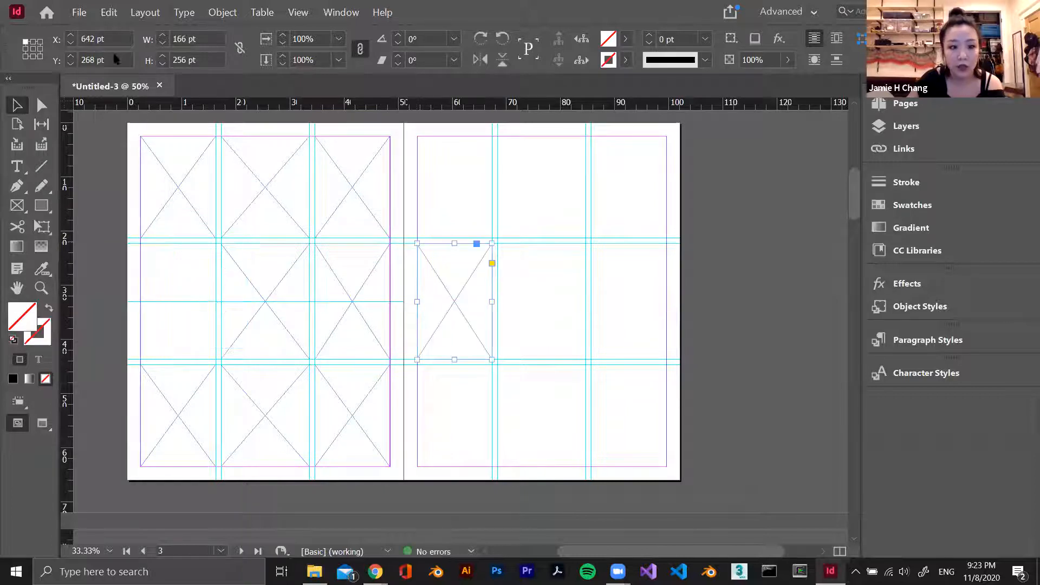
Turn off Smart Guides and move the page 3 frame back onto page 2 at X 268 pt, Y 460 pt
{"action": "left_click", "coordinate": [298, 12]}
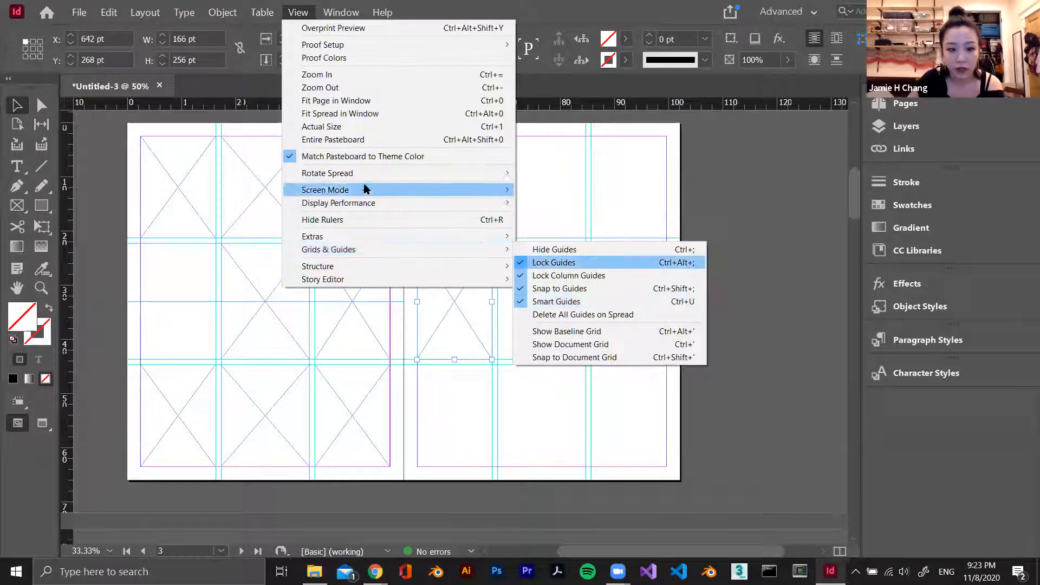
{"action": "mouse_move", "coordinate": [490, 250]}
{"action": "left_click", "coordinate": [593, 302]}
{"action": "left_click_drag", "start_coordinate": [456, 307], "coordinate": [302, 413]}
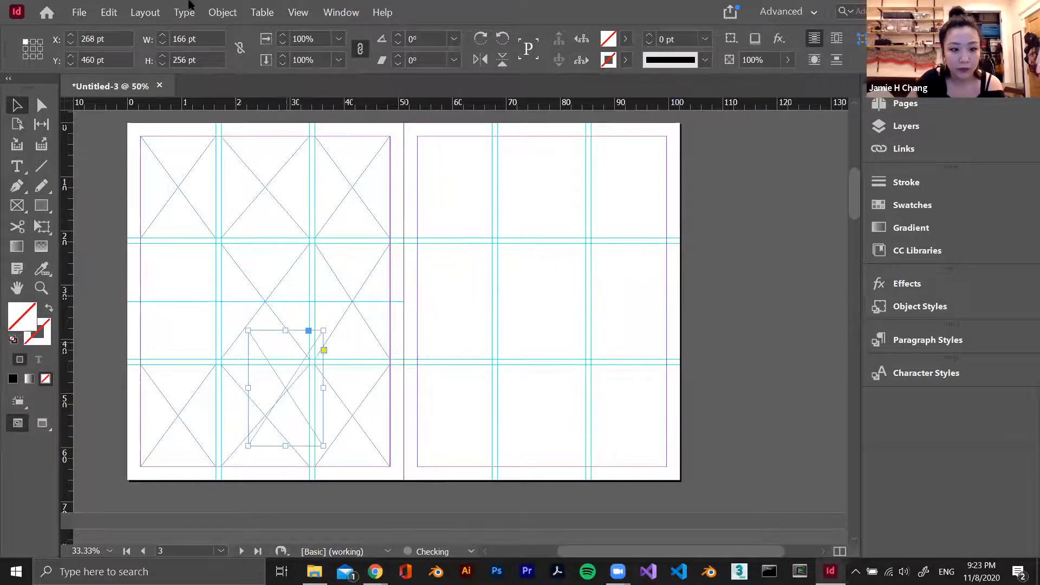
Turn Smart Guides on and move the lower-row centre frame and the overlapping tall frame onto page 3, the tall one at X 880 pt, Y 373 pt
{"action": "left_click", "coordinate": [222, 12]}
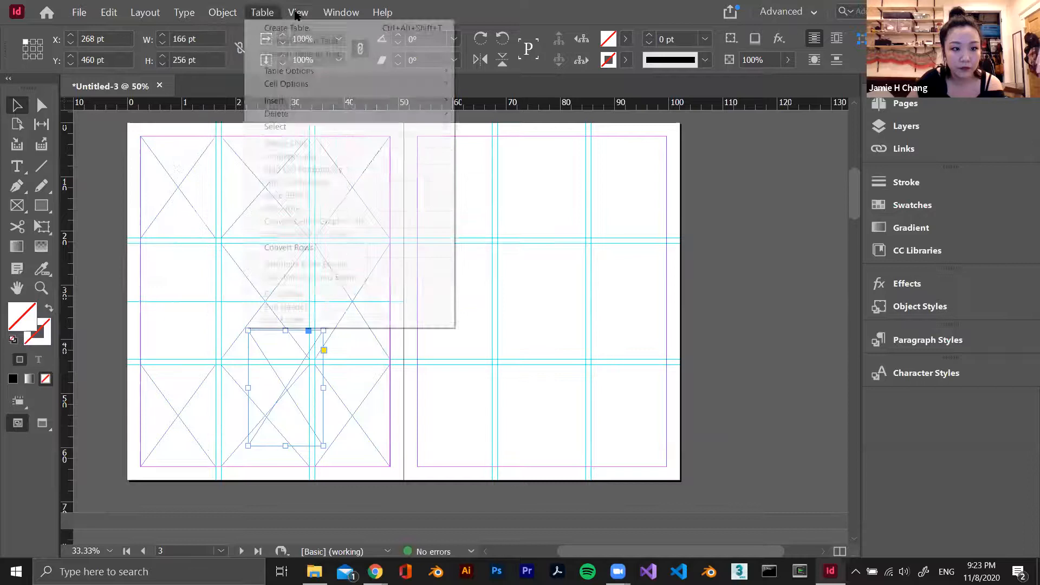
{"action": "mouse_move", "coordinate": [366, 256]}
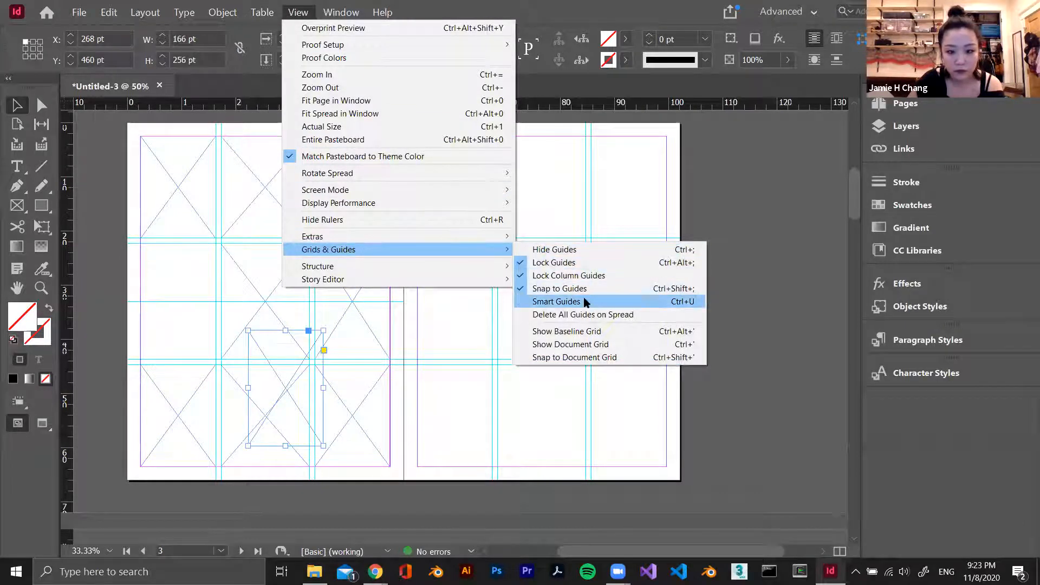
{"action": "left_click", "coordinate": [557, 302]}
{"action": "left_click_drag", "start_coordinate": [251, 404], "coordinate": [590, 336]}
{"action": "left_click_drag", "start_coordinate": [272, 402], "coordinate": [470, 377]}
{"action": "left_click_drag", "start_coordinate": [549, 306], "coordinate": [544, 354]}
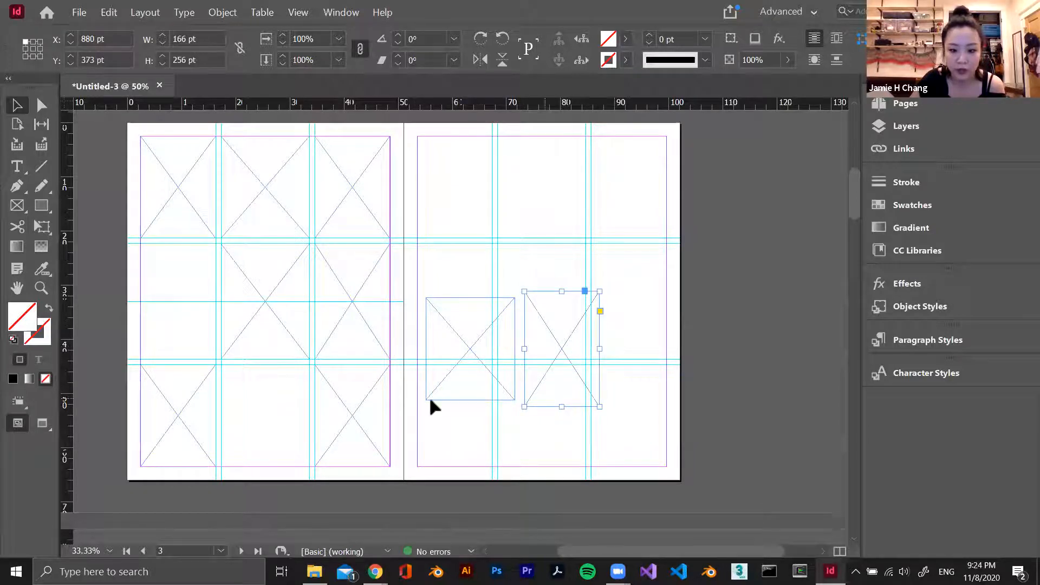
Turn off Smart Guides and move the shorter, wider page 3 frame to X 846 pt, Y 155 pt
{"action": "left_click", "coordinate": [292, 12]}
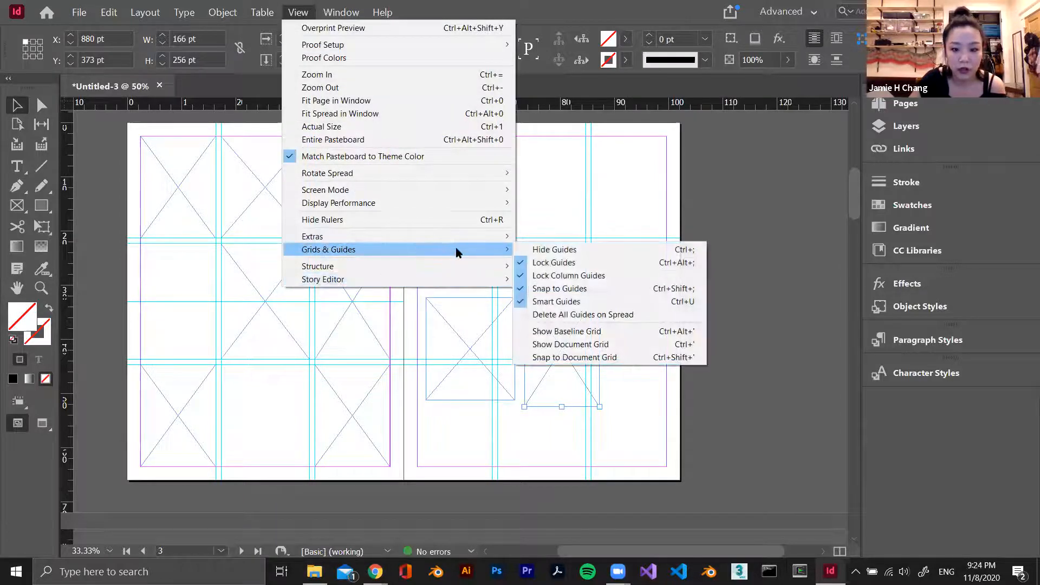
{"action": "left_click", "coordinate": [589, 308]}
{"action": "left_click_drag", "start_coordinate": [463, 366], "coordinate": [522, 258]}
Return the tall frame to page 2 at X 30 pt, Y 268 pt, and place the remaining page 3 frame at X 832 pt, Y 298 pt
{"action": "left_click_drag", "start_coordinate": [569, 357], "coordinate": [181, 302]}
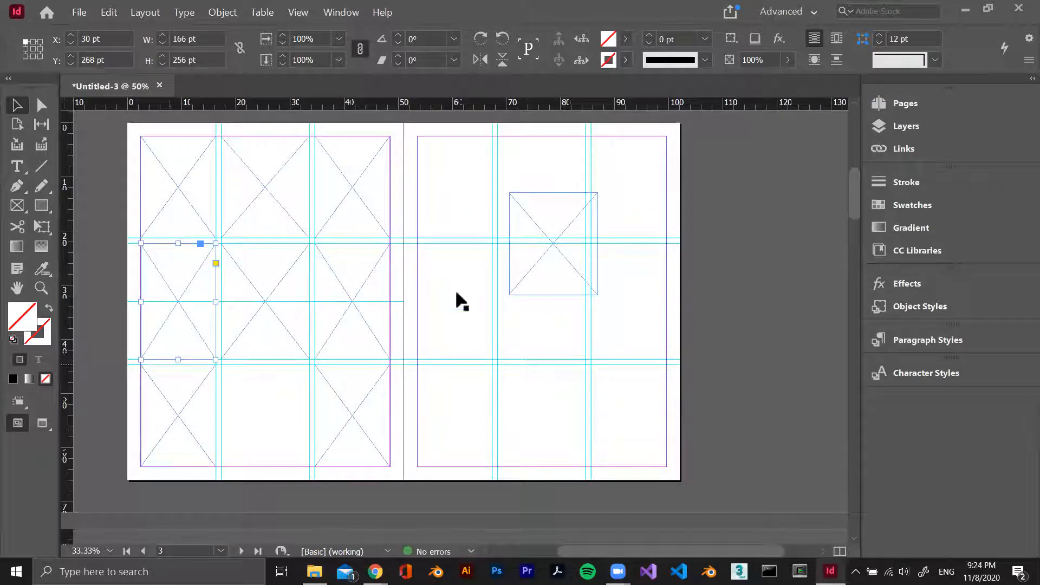
{"action": "left_click", "coordinate": [540, 271]}
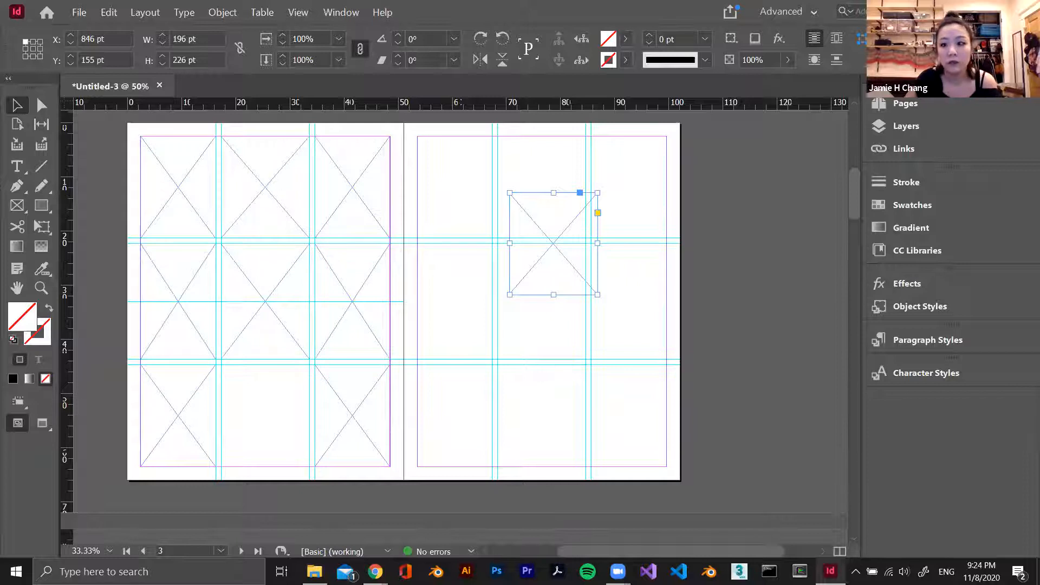
{"action": "left_click_drag", "start_coordinate": [588, 223], "coordinate": [582, 288]}
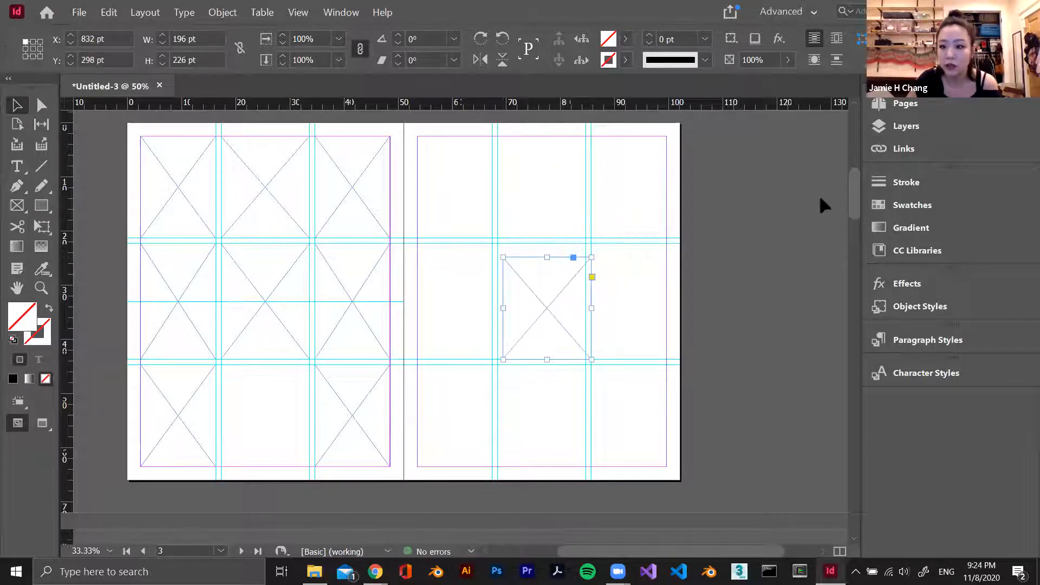
Compare the A-Master spread with spread 2-3 and review how the document's spreads are laid out
{"action": "left_click", "coordinate": [905, 103]}
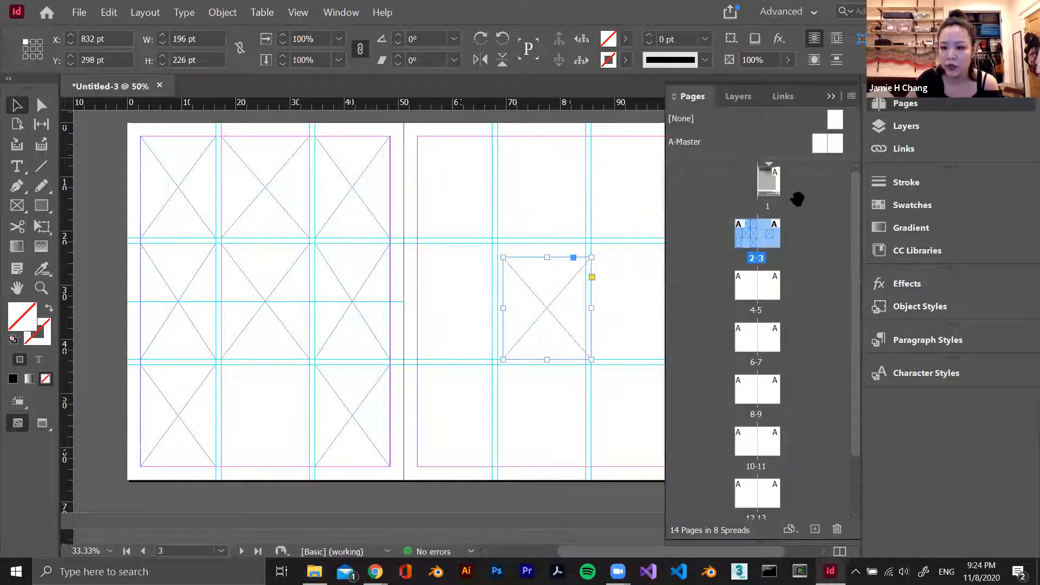
{"action": "left_click", "coordinate": [747, 291]}
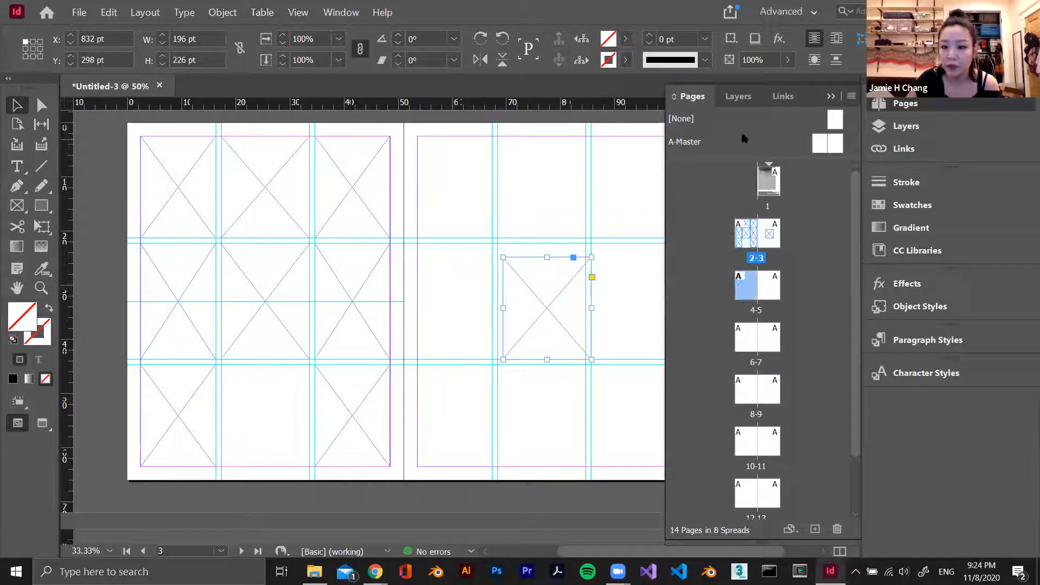
{"action": "left_click", "coordinate": [827, 143]}
{"action": "double_click", "coordinate": [819, 146]}
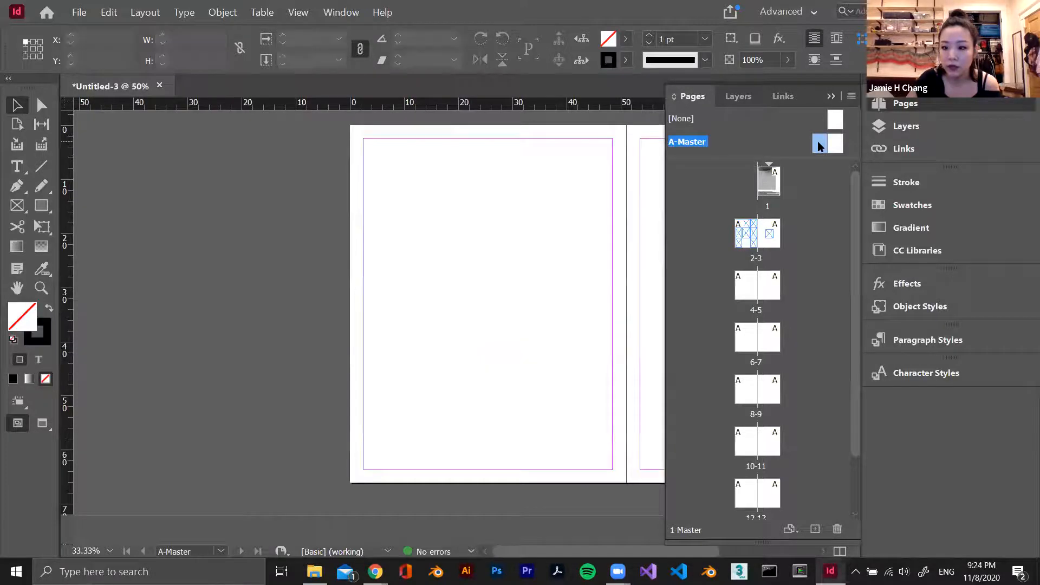
{"action": "double_click", "coordinate": [737, 247]}
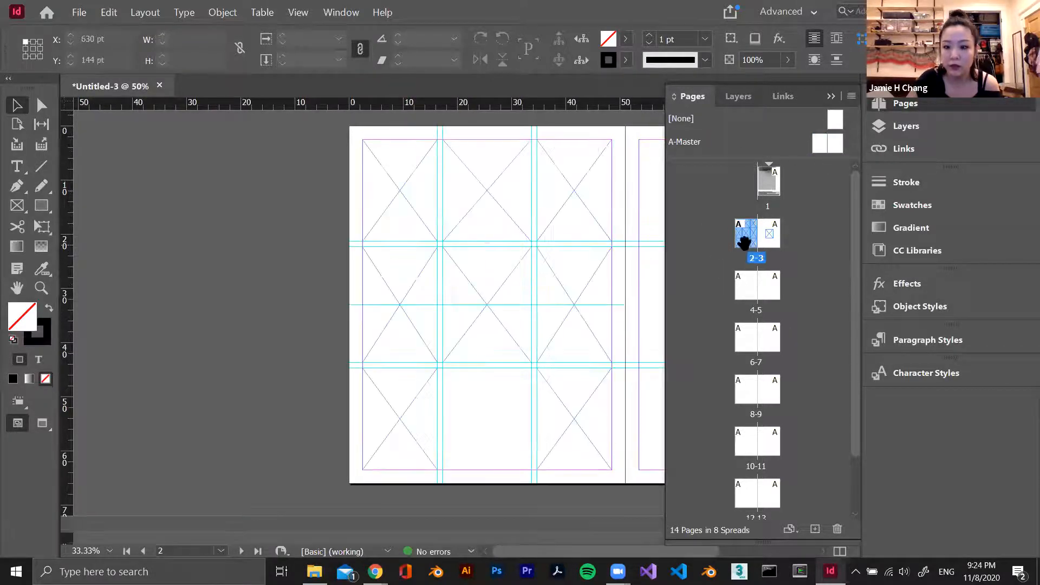
{"action": "scroll", "coordinate": [499, 250], "scroll_direction": "down", "scroll_amount": 2}
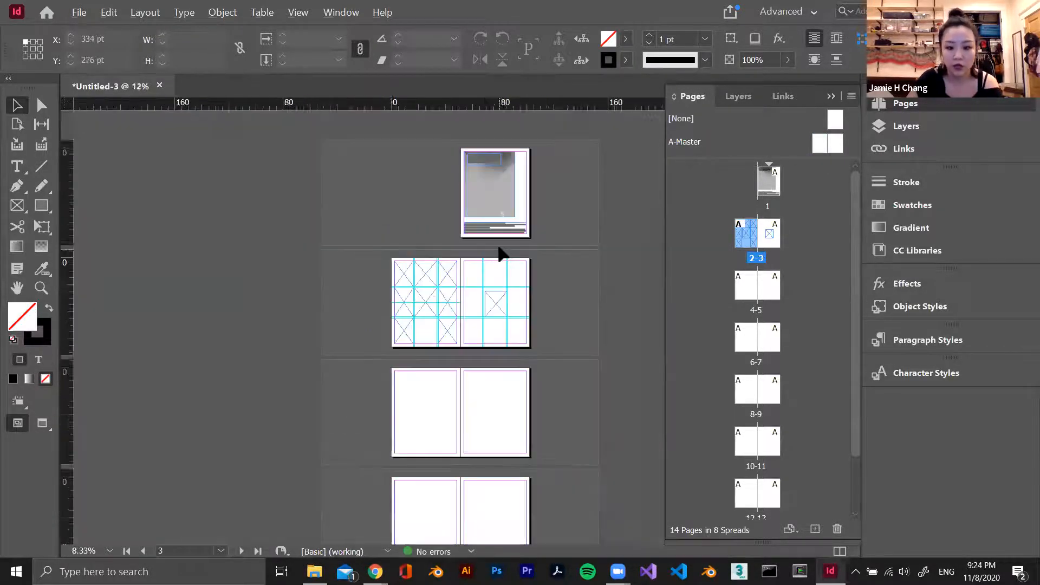
{"action": "scroll", "coordinate": [525, 268], "scroll_direction": "up", "scroll_amount": 2}
{"action": "scroll", "coordinate": [593, 252], "scroll_direction": "right", "scroll_amount": 5}
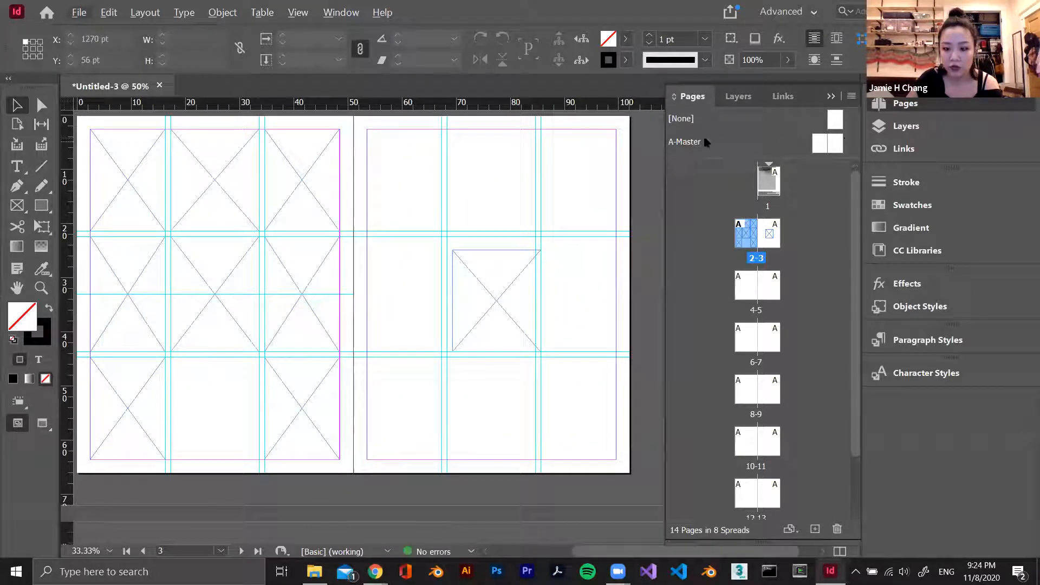
Open the A-Master spread and examine both of its pages
{"action": "double_click", "coordinate": [818, 144]}
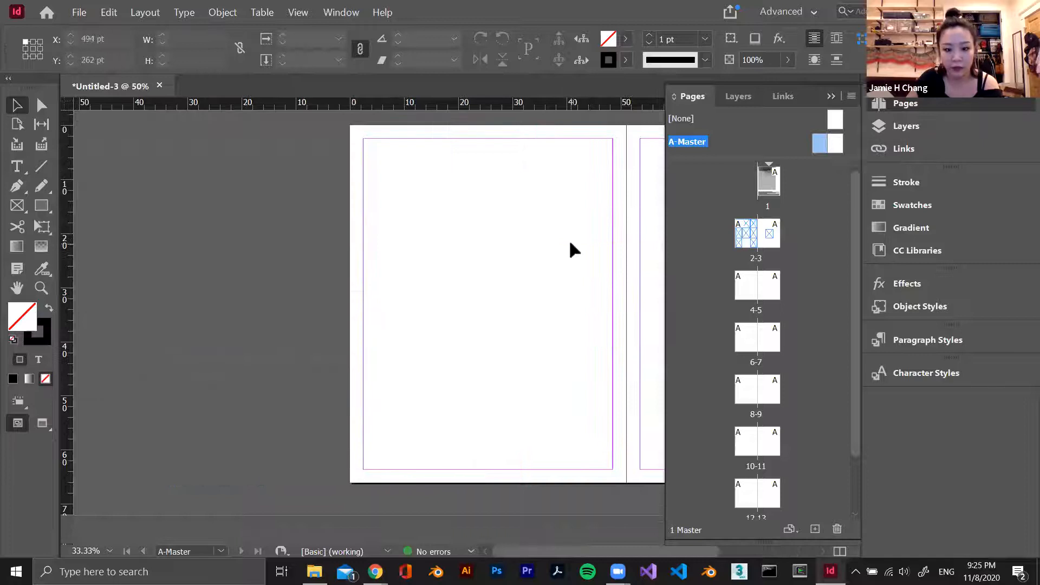
{"action": "left_click_drag", "start_coordinate": [563, 553], "coordinate": [625, 551]}
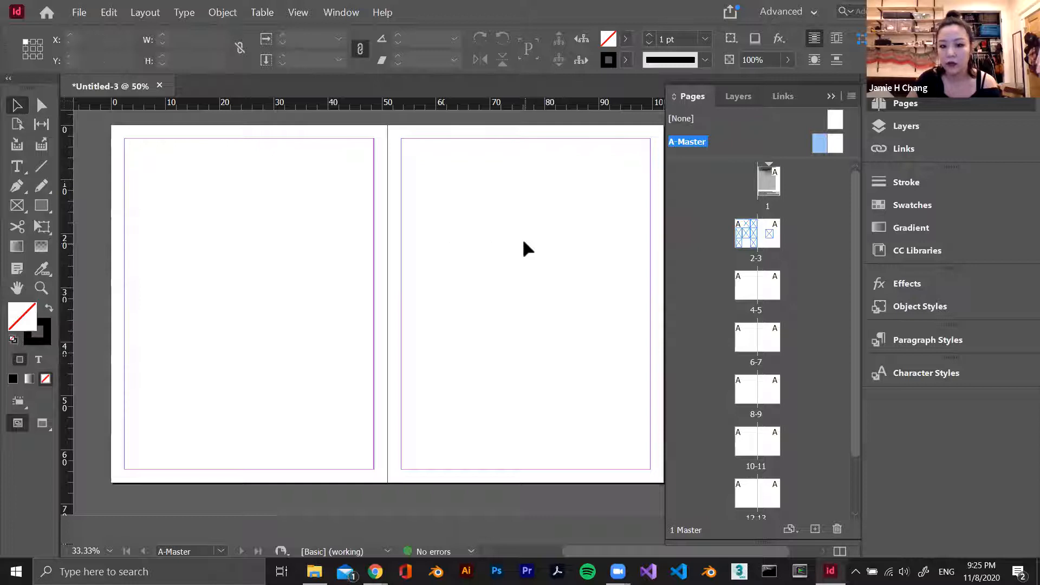
{"action": "scroll", "coordinate": [496, 320], "scroll_direction": "down", "scroll_amount": 3}
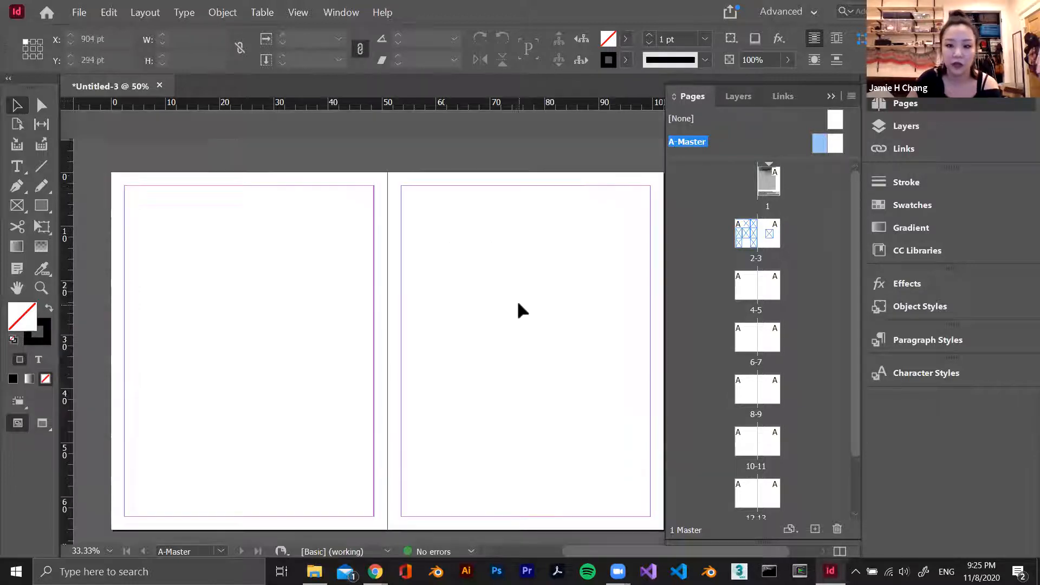
{"action": "scroll", "coordinate": [496, 309], "scroll_direction": "down", "scroll_amount": 3}
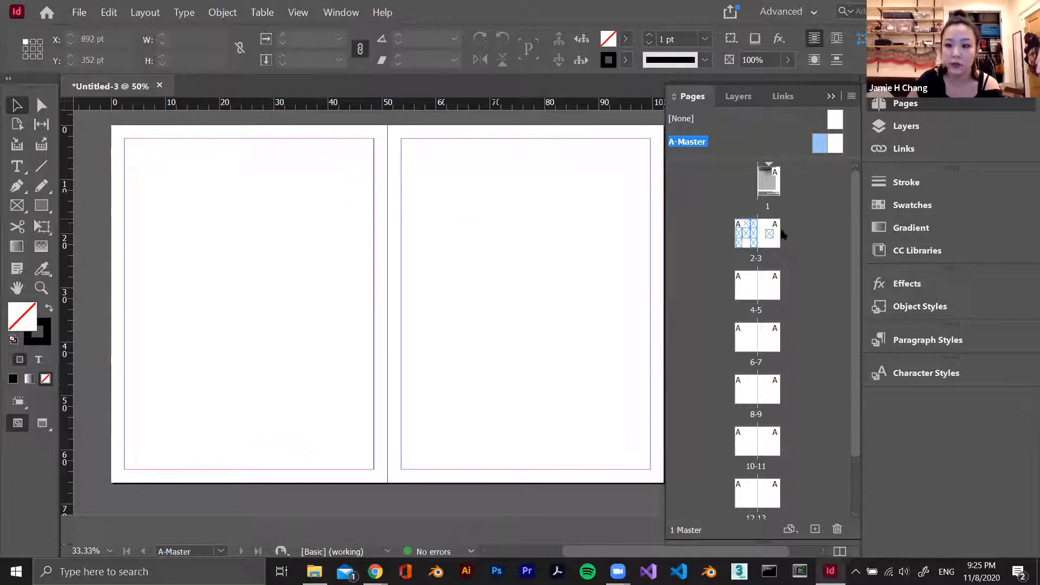
Revisit spread 2-3 and return to the A-Master spread with both of its pages in view
{"action": "double_click", "coordinate": [746, 234]}
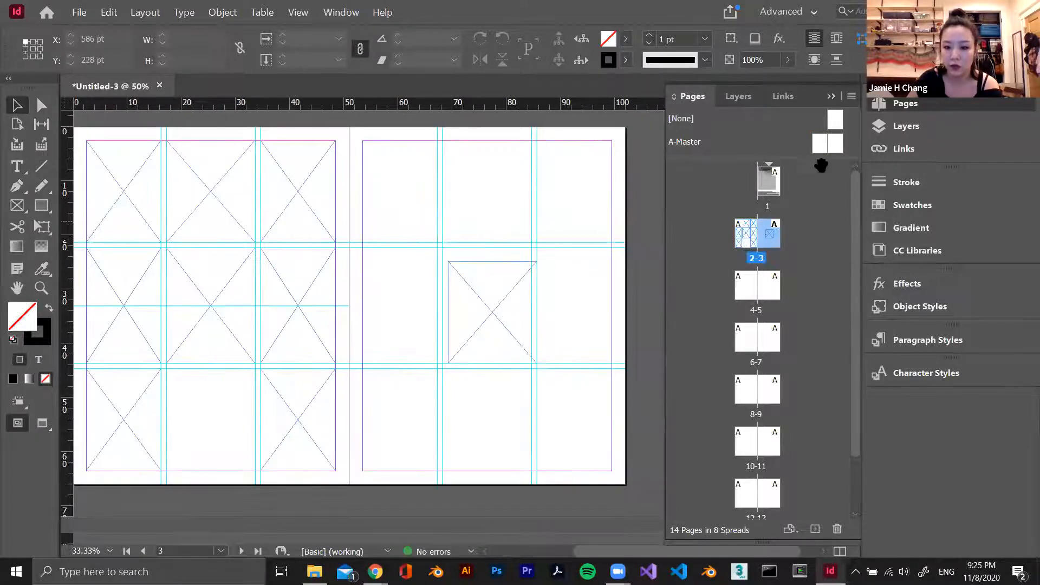
{"action": "double_click", "coordinate": [837, 148]}
{"action": "left_click_drag", "start_coordinate": [544, 254], "coordinate": [510, 329]}
{"action": "scroll", "coordinate": [512, 342], "scroll_direction": "up", "scroll_amount": 1}
{"action": "scroll", "coordinate": [512, 342], "scroll_direction": "right", "scroll_amount": 5}
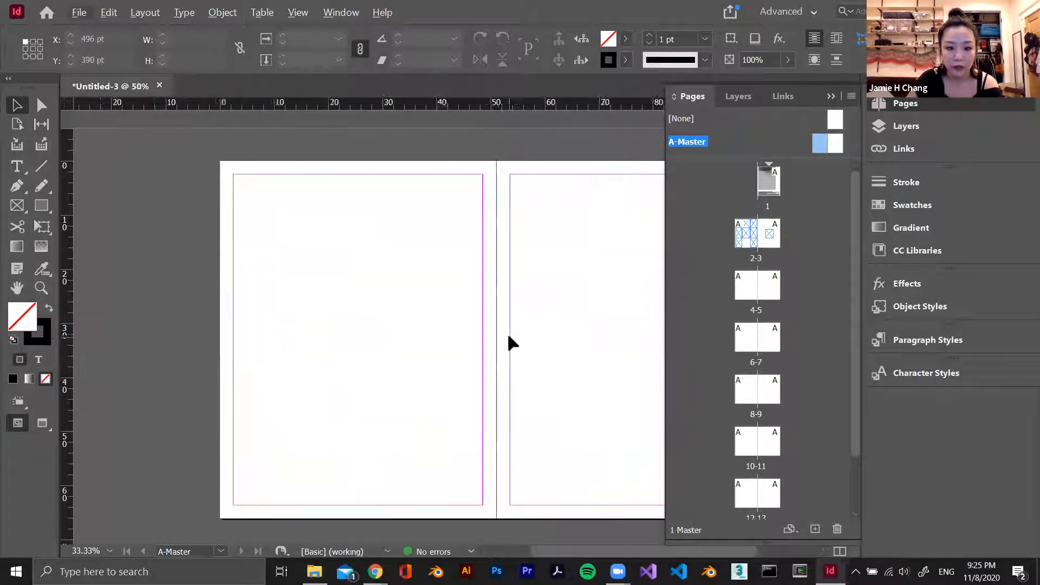
Create guides on the A-Master spread with 4 rows and 3 columns, fitted to the margins
{"action": "left_click", "coordinate": [832, 97]}
{"action": "left_click", "coordinate": [144, 12]}
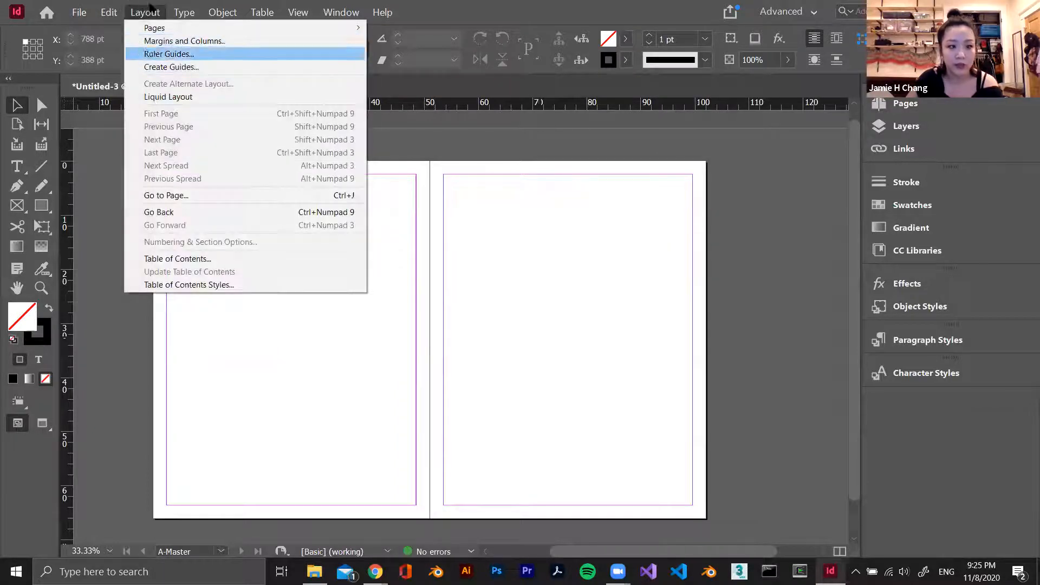
{"action": "left_click", "coordinate": [181, 72]}
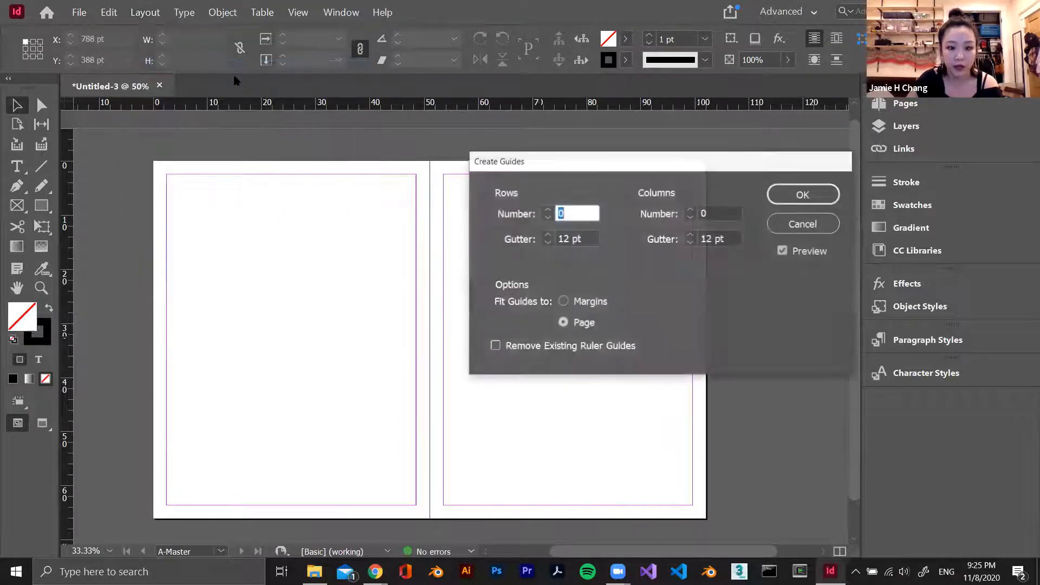
{"action": "left_click", "coordinate": [550, 209]}
{"action": "left_click", "coordinate": [549, 209]}
{"action": "left_click", "coordinate": [549, 209]}
{"action": "left_click", "coordinate": [690, 210]}
{"action": "left_click", "coordinate": [690, 210]}
{"action": "left_click", "coordinate": [690, 210]}
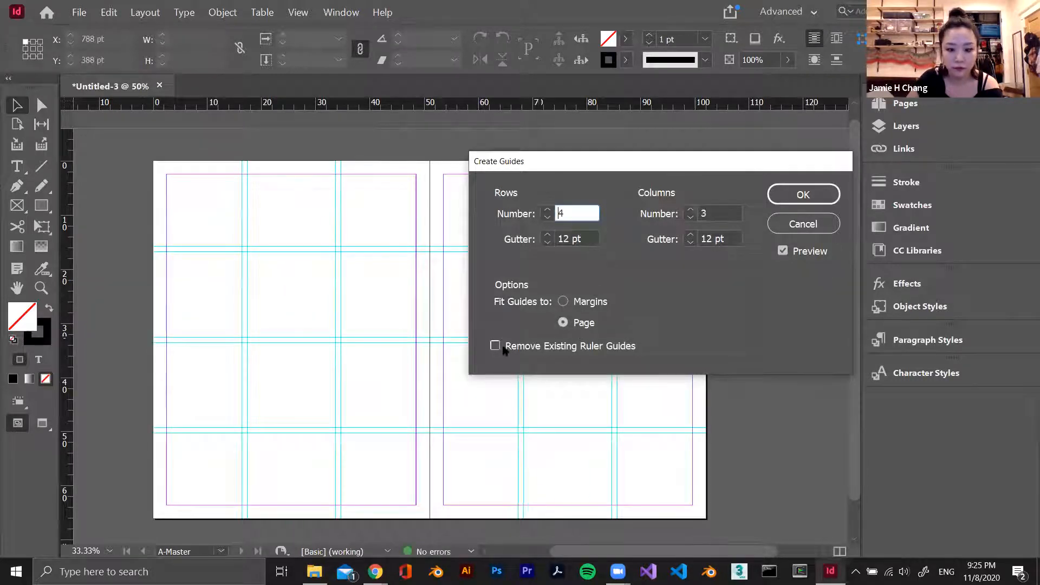
{"action": "left_click", "coordinate": [564, 301]}
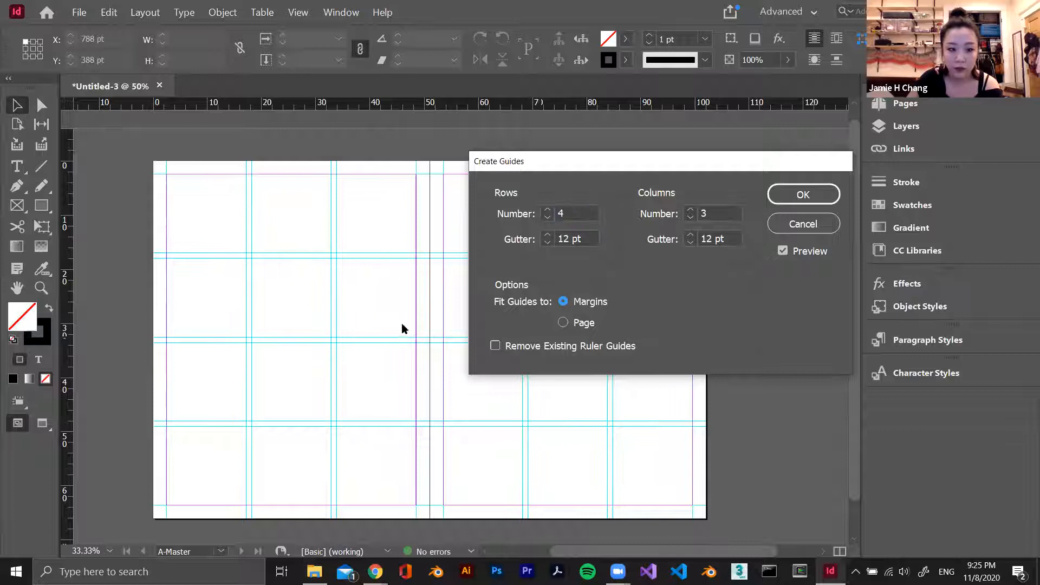
{"action": "left_click", "coordinate": [804, 195]}
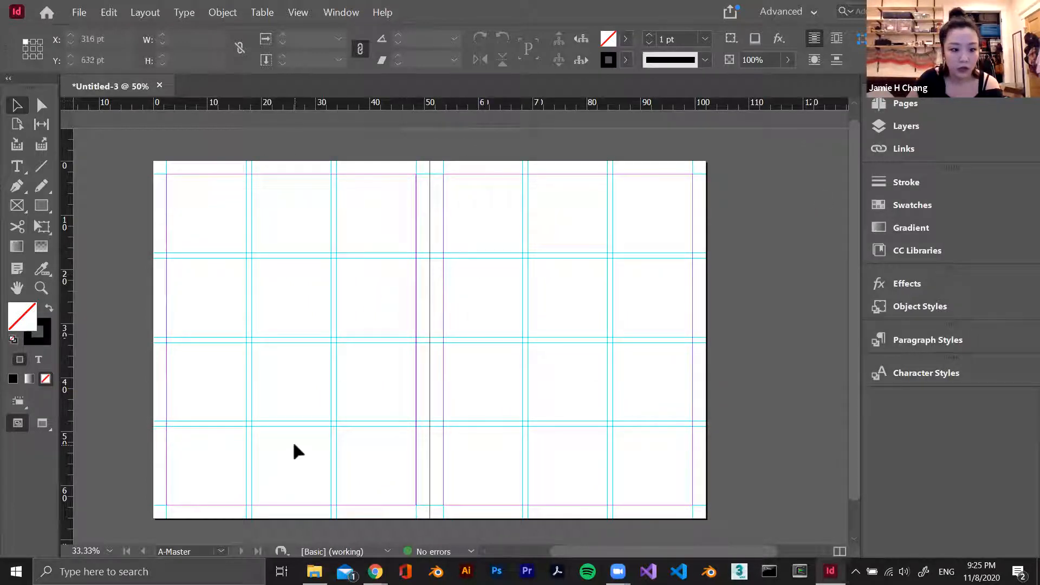
Open spread 4-5 and check how the master's guide grid appears on it and the neighbouring spreads
{"action": "scroll", "coordinate": [316, 478], "scroll_direction": "up", "scroll_amount": 1}
{"action": "scroll", "coordinate": [336, 458], "scroll_direction": "down", "scroll_amount": 1}
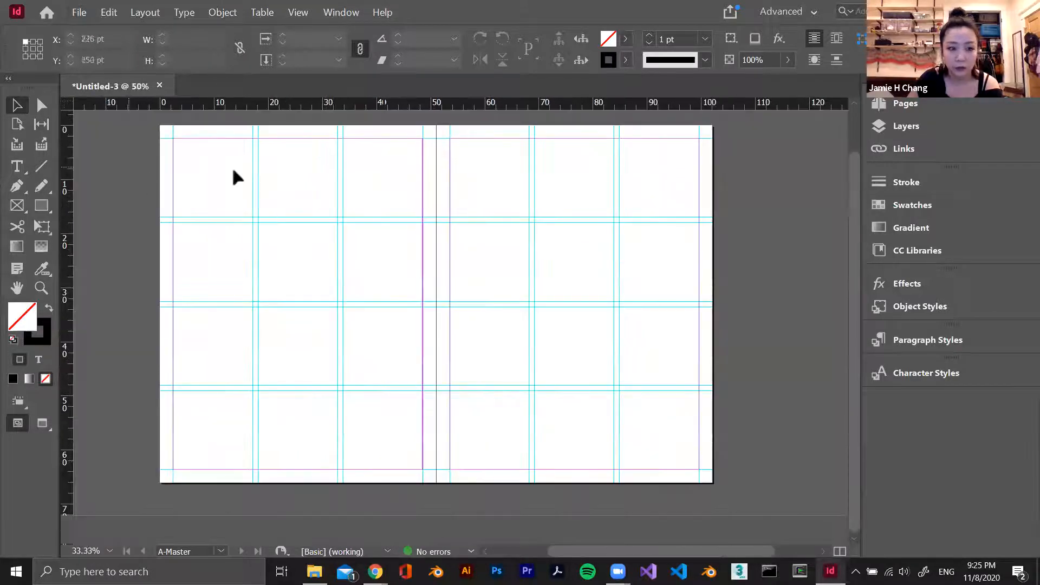
{"action": "left_click", "coordinate": [905, 103]}
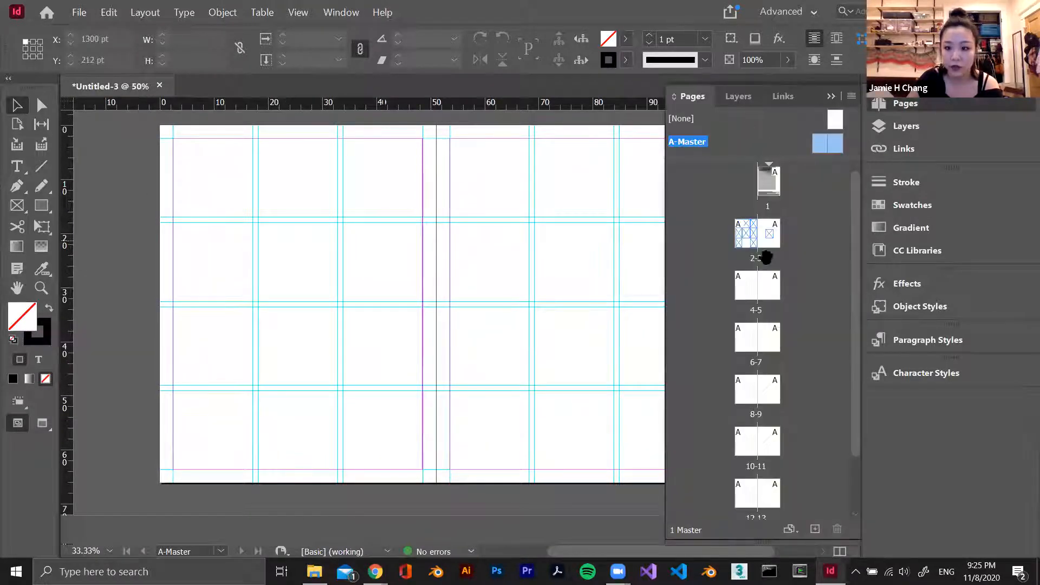
{"action": "double_click", "coordinate": [744, 290]}
{"action": "scroll", "coordinate": [502, 256], "scroll_direction": "down", "scroll_amount": 3}
{"action": "scroll", "coordinate": [504, 259], "scroll_direction": "up", "scroll_amount": 4}
{"action": "scroll", "coordinate": [503, 259], "scroll_direction": "down", "scroll_amount": 1}
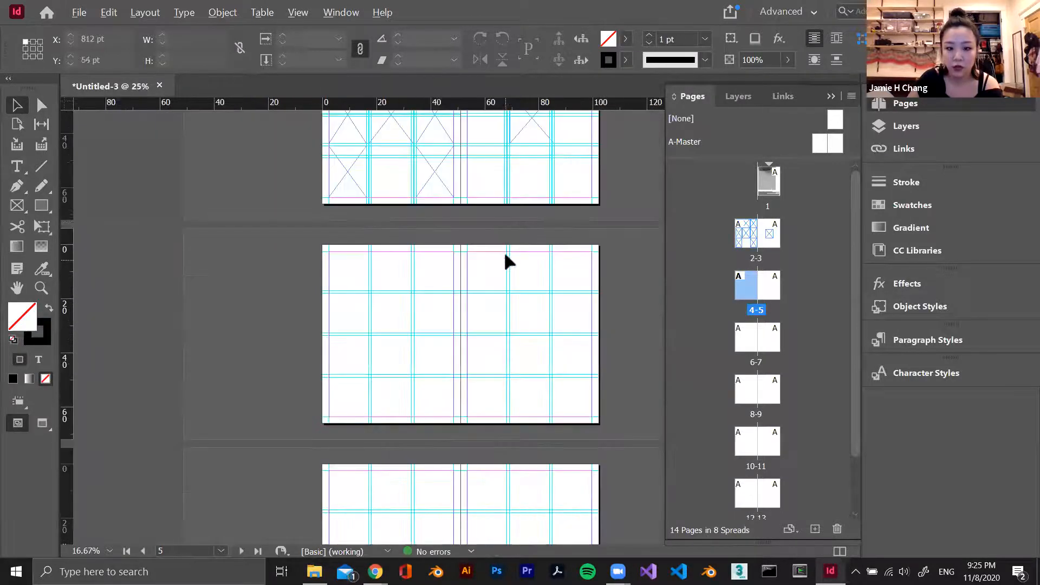
{"action": "scroll", "coordinate": [505, 255], "scroll_direction": "up", "scroll_amount": 3}
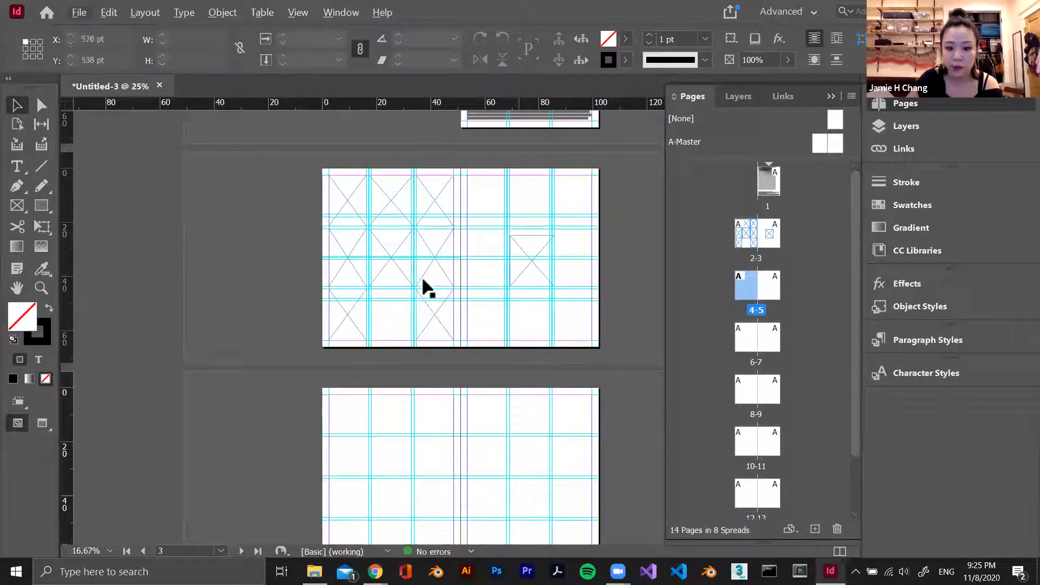
{"action": "scroll", "coordinate": [448, 301], "scroll_direction": "down", "scroll_amount": 3}
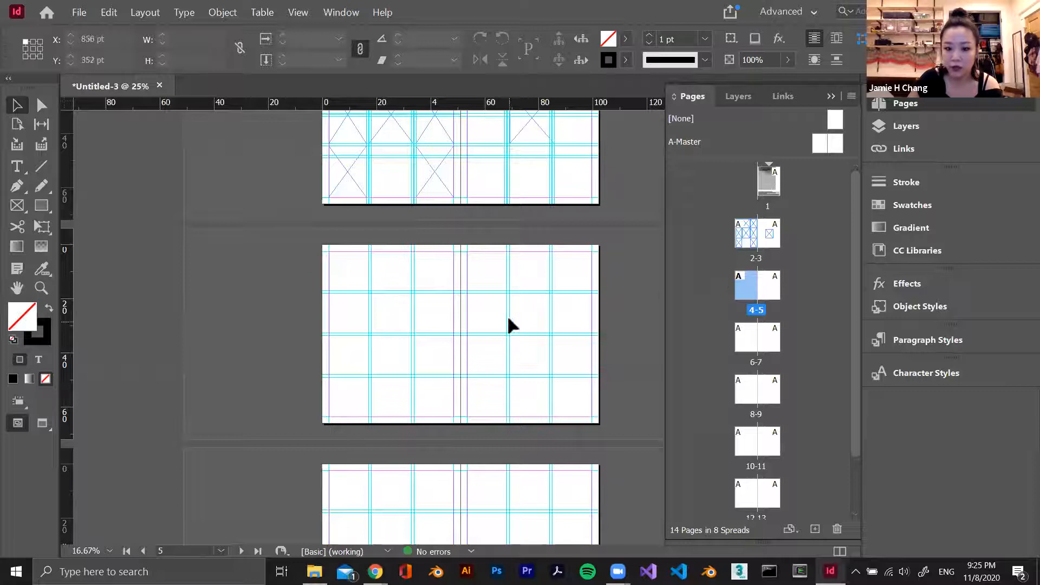
{"action": "scroll", "coordinate": [507, 315], "scroll_direction": "down", "scroll_amount": 4}
{"action": "scroll", "coordinate": [508, 319], "scroll_direction": "down", "scroll_amount": 2}
Compare the A-Master guide grid with the grid on spread 4-5 and the spreads that follow it
{"action": "double_click", "coordinate": [821, 144]}
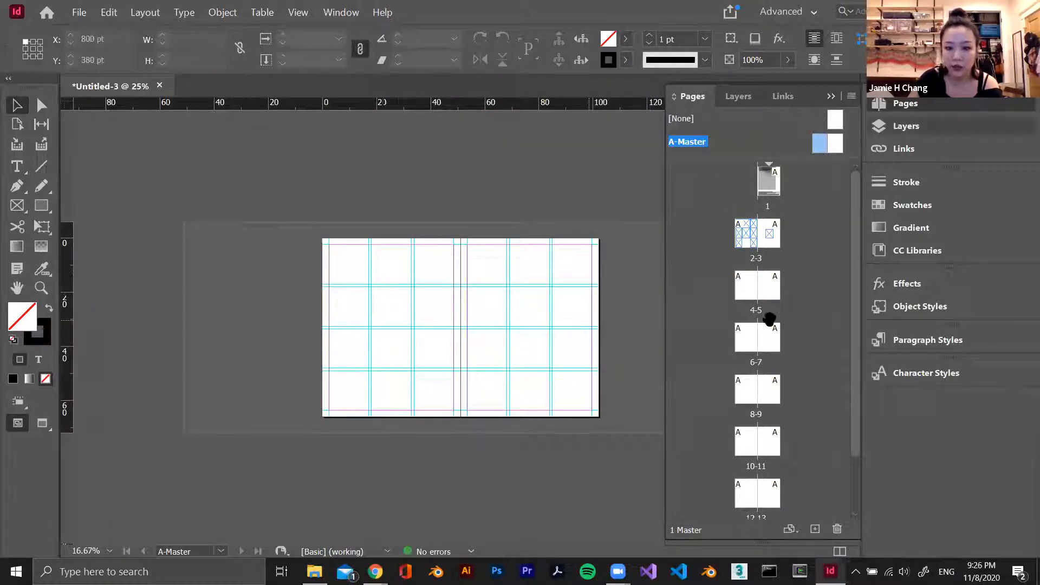
{"action": "double_click", "coordinate": [745, 297]}
{"action": "scroll", "coordinate": [497, 353], "scroll_direction": "down", "scroll_amount": 6}
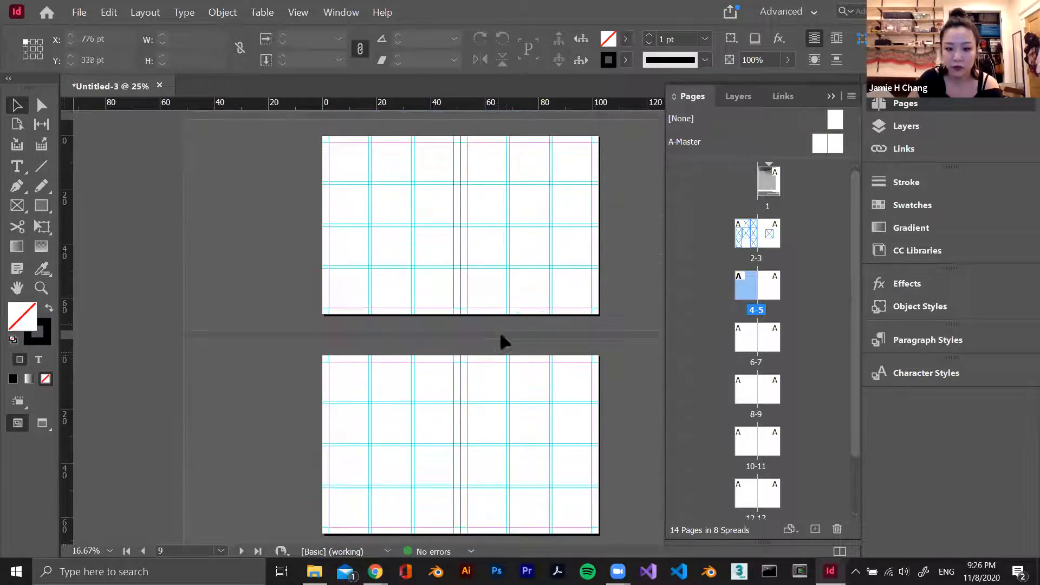
Turn off Lock Guides to unlock the document's guides
{"action": "left_click", "coordinate": [531, 270]}
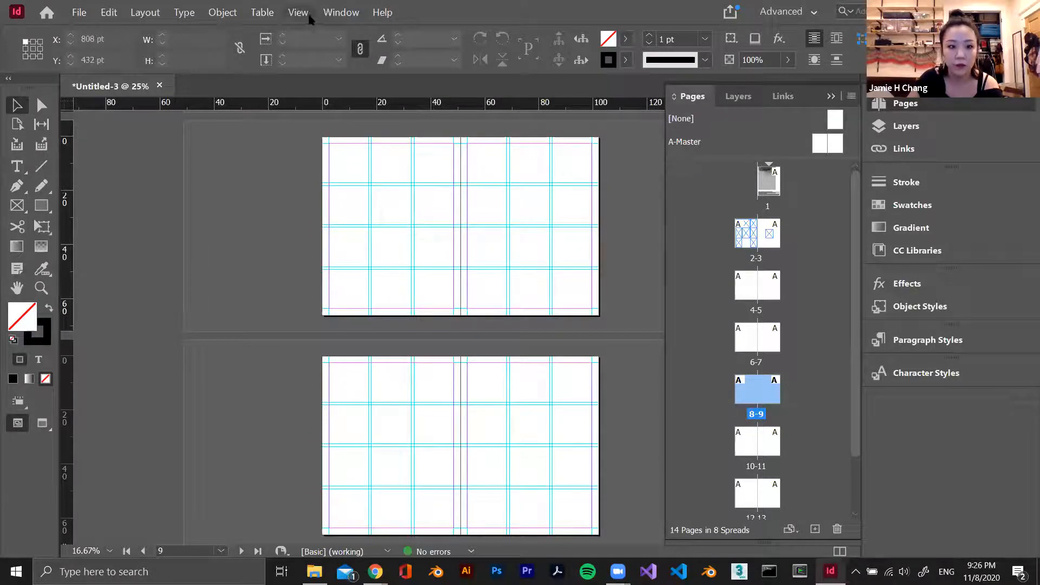
{"action": "left_click", "coordinate": [263, 12]}
{"action": "mouse_move", "coordinate": [298, 12]}
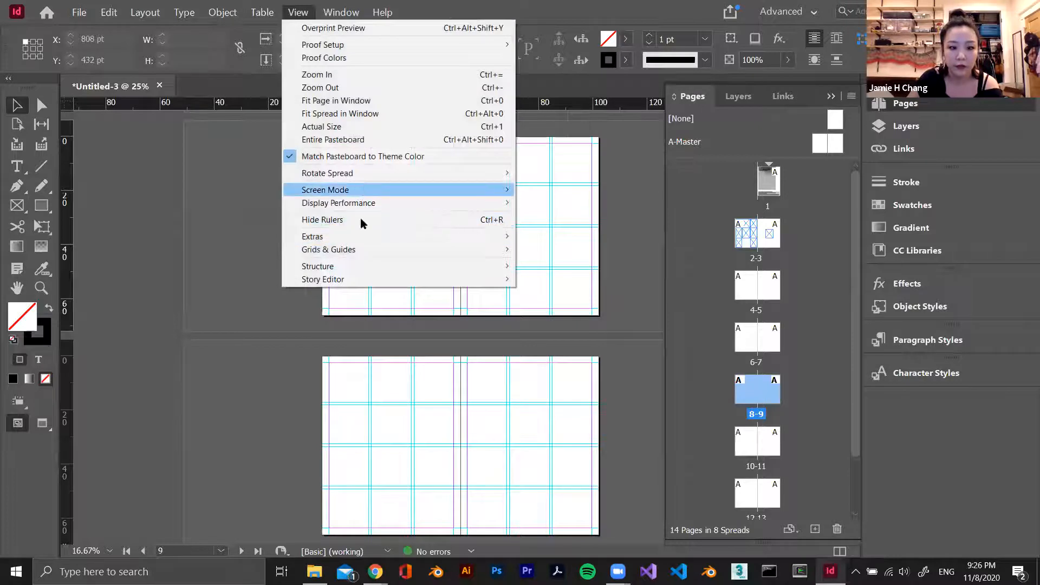
{"action": "mouse_move", "coordinate": [399, 249]}
{"action": "left_click", "coordinate": [528, 262]}
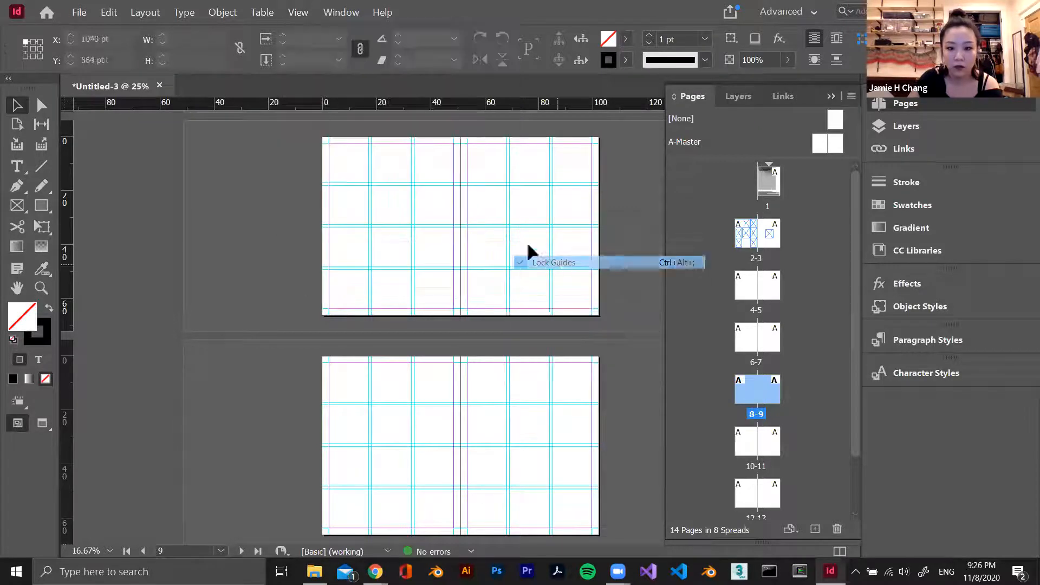
On the left A-Master page, draw a text frame about 75.5 × 19.5 pt below the bottom margin, starting at the left margin
{"action": "scroll", "coordinate": [499, 218], "scroll_direction": "up", "scroll_amount": 2}
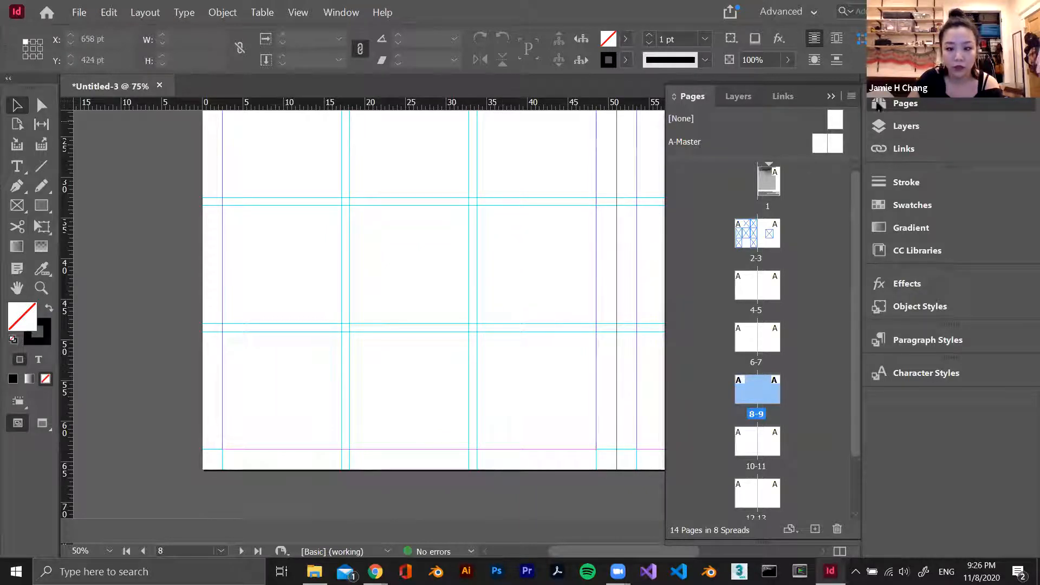
{"action": "double_click", "coordinate": [820, 148]}
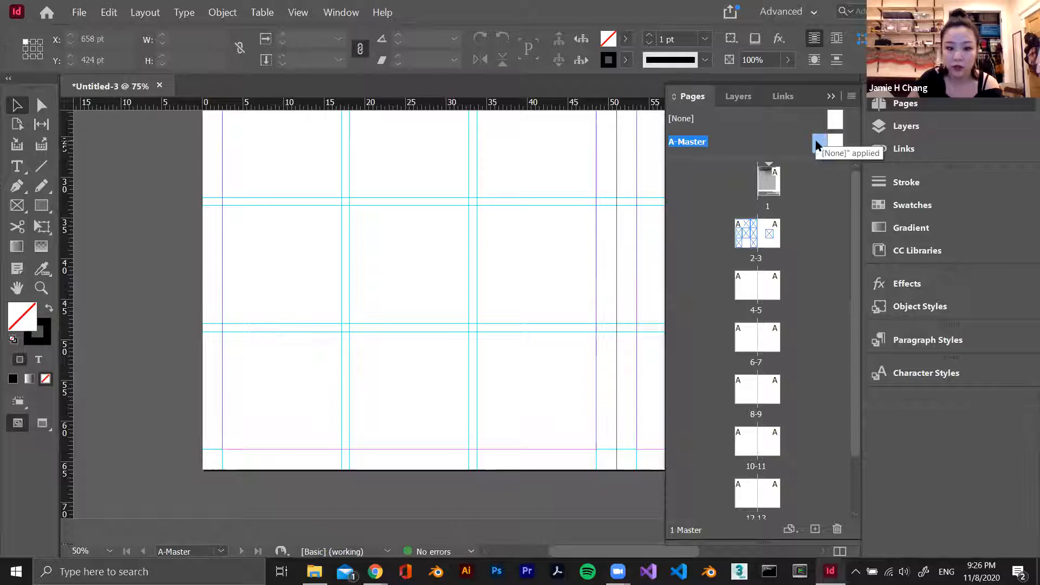
{"action": "scroll", "coordinate": [513, 386], "scroll_direction": "down", "scroll_amount": 2}
{"action": "scroll", "coordinate": [510, 369], "scroll_direction": "up", "scroll_amount": 1}
{"action": "scroll", "coordinate": [509, 366], "scroll_direction": "down", "scroll_amount": 2}
{"action": "scroll", "coordinate": [361, 464], "scroll_direction": "up", "scroll_amount": 4}
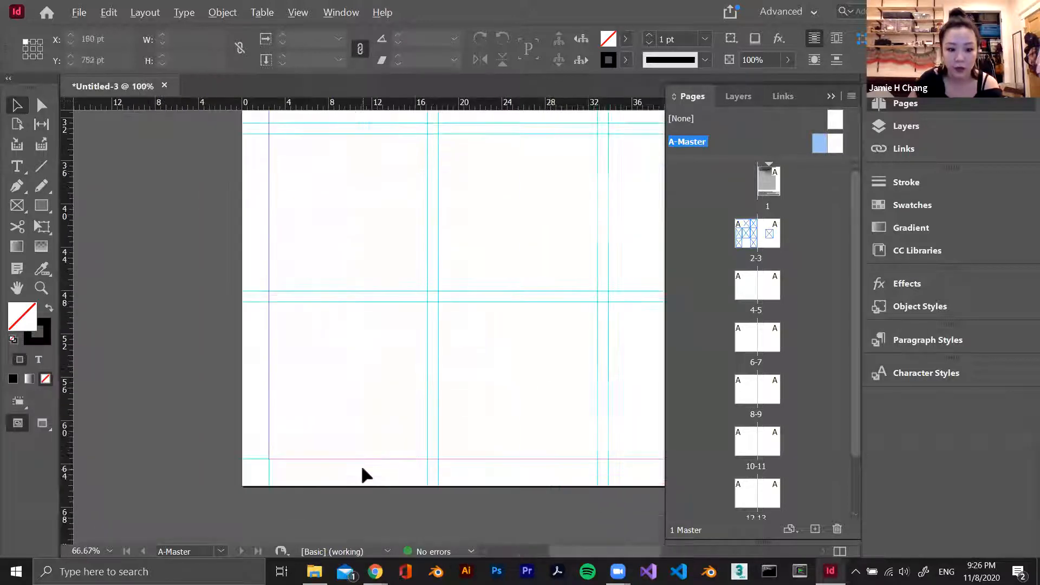
{"action": "left_click", "coordinate": [17, 166]}
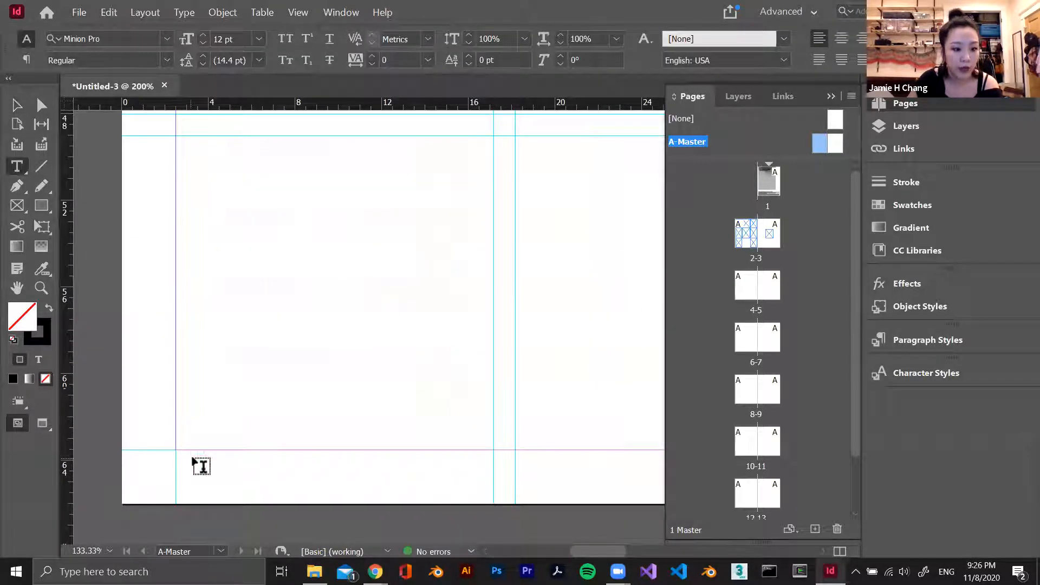
{"action": "left_click_drag", "start_coordinate": [177, 450], "coordinate": [311, 485]}
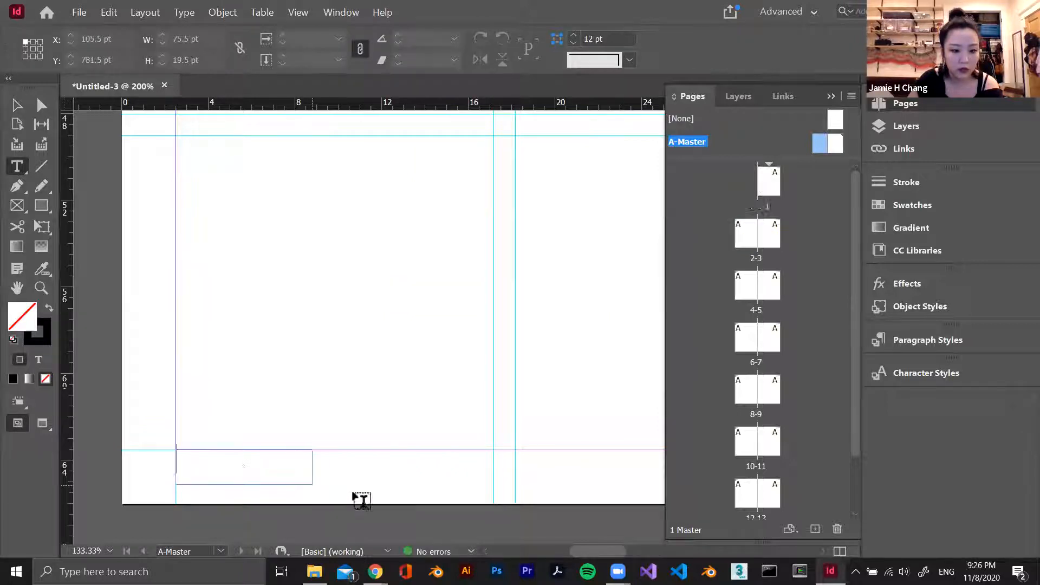
Insert a Current Page Number marker in the left master page's footer text frame
{"action": "right_click", "coordinate": [196, 465]}
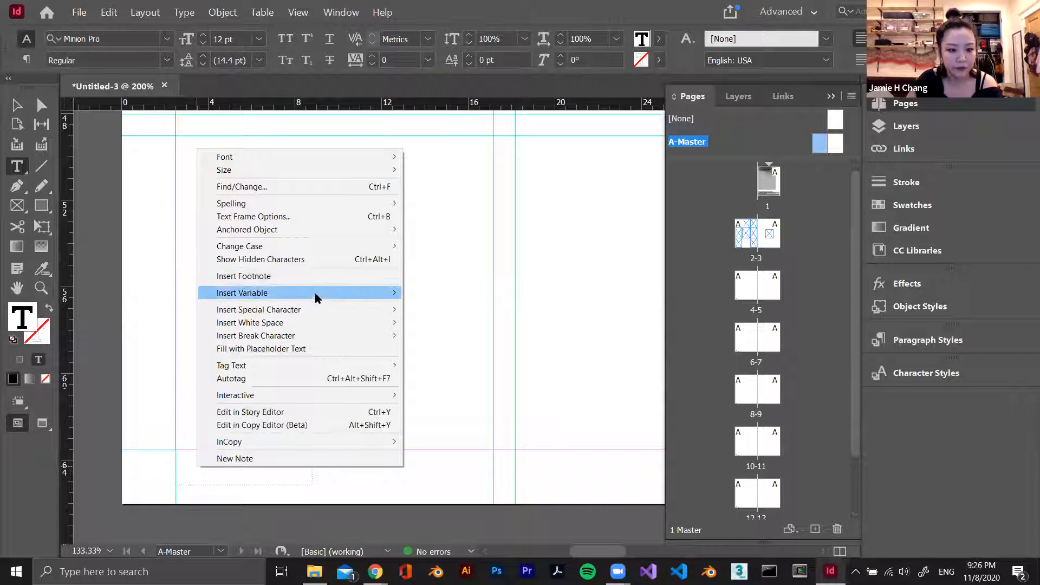
{"action": "mouse_move", "coordinate": [281, 310]}
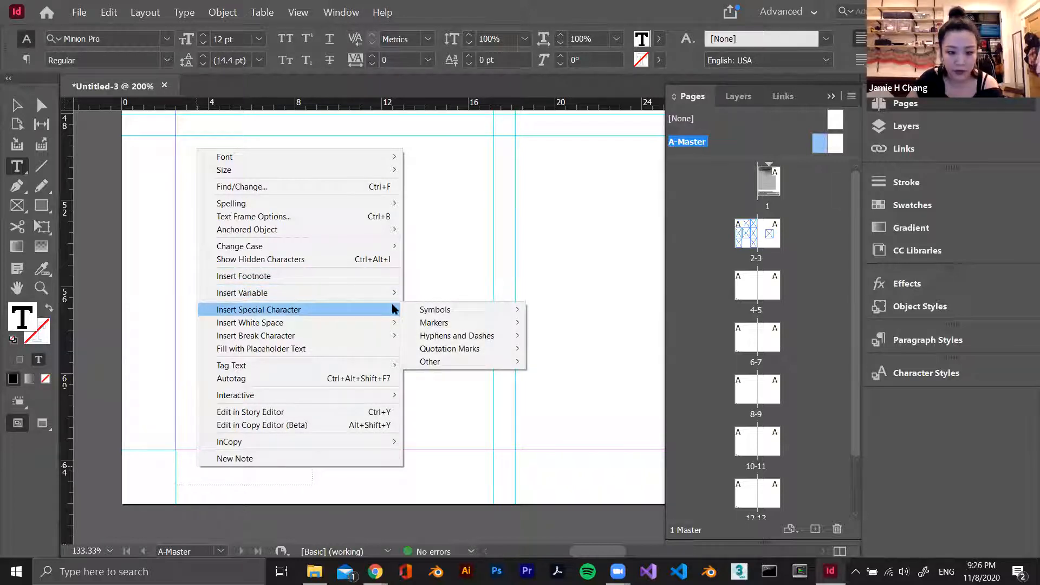
{"action": "mouse_move", "coordinate": [505, 324]}
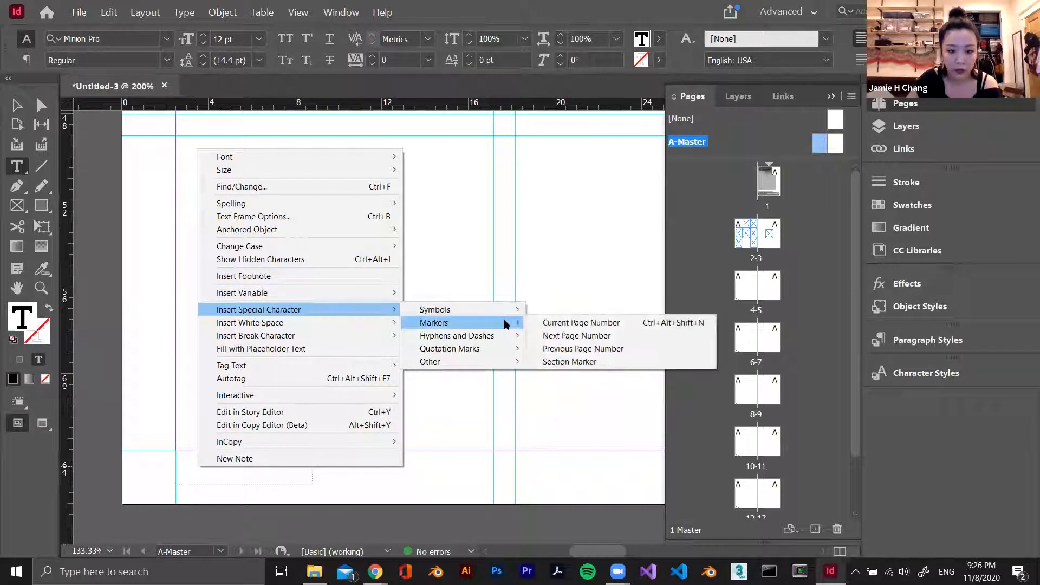
{"action": "left_click", "coordinate": [600, 324]}
{"action": "key", "text": "Escape"}
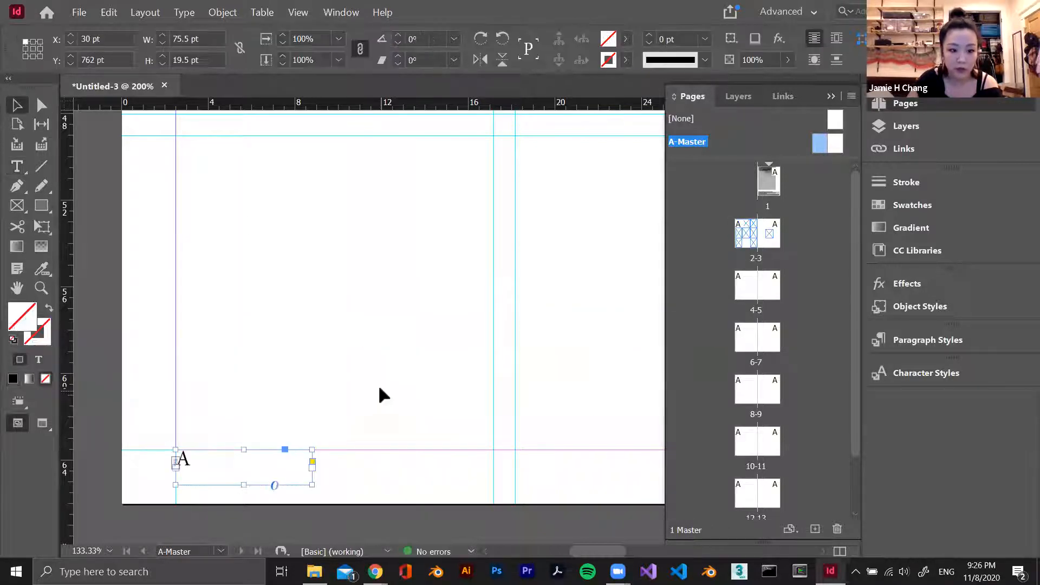
Duplicate the page number frame onto the right A-Master page at X 1118.5 pt, Y 762 pt, ending at the right margin
{"action": "key", "text": "ctrl+minus"}
{"action": "key", "text": "ctrl+minus"}
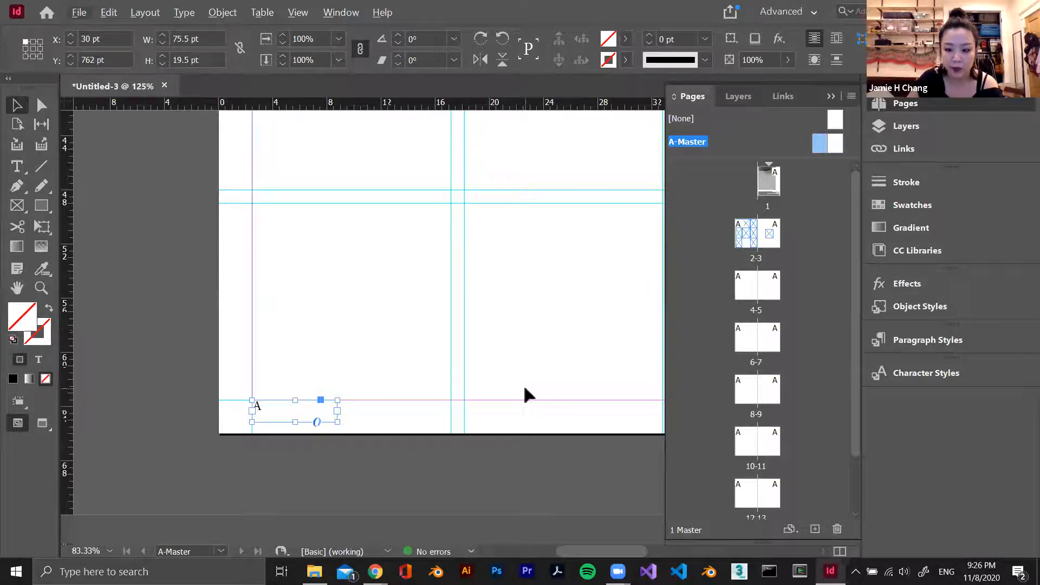
{"action": "key", "text": "ctrl+minus"}
{"action": "left_click_drag", "start_coordinate": [620, 557], "coordinate": [730, 556]}
{"action": "left_click", "coordinate": [831, 96]}
{"action": "key", "text": "ctrl+minus"}
{"action": "key", "text": "ctrl+minus"}
{"action": "key", "text": "ctrl+minus"}
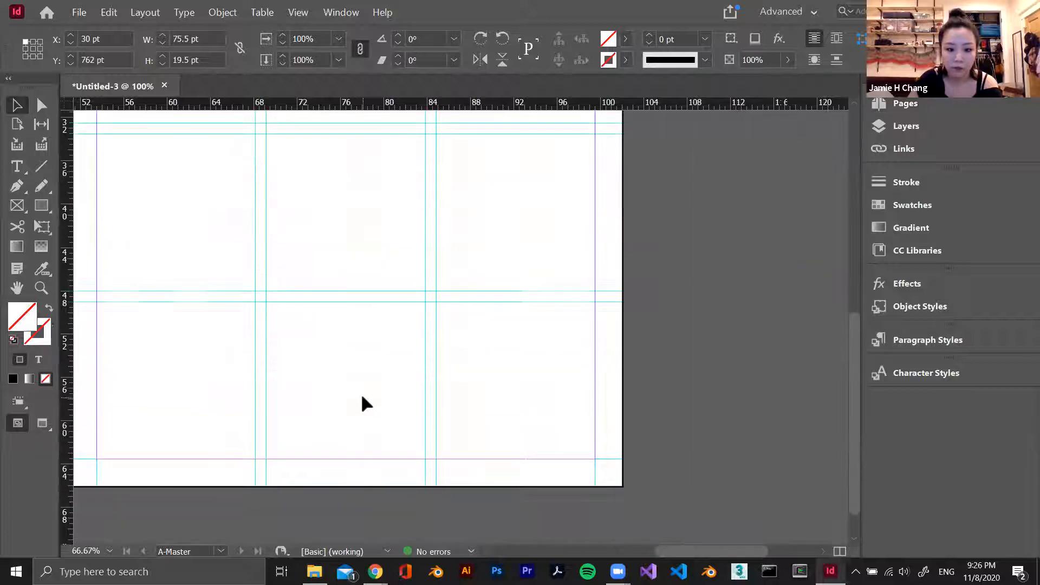
{"action": "left_click", "coordinate": [442, 457]}
{"action": "scroll", "coordinate": [448, 464], "scroll_direction": "down", "scroll_amount": 1}
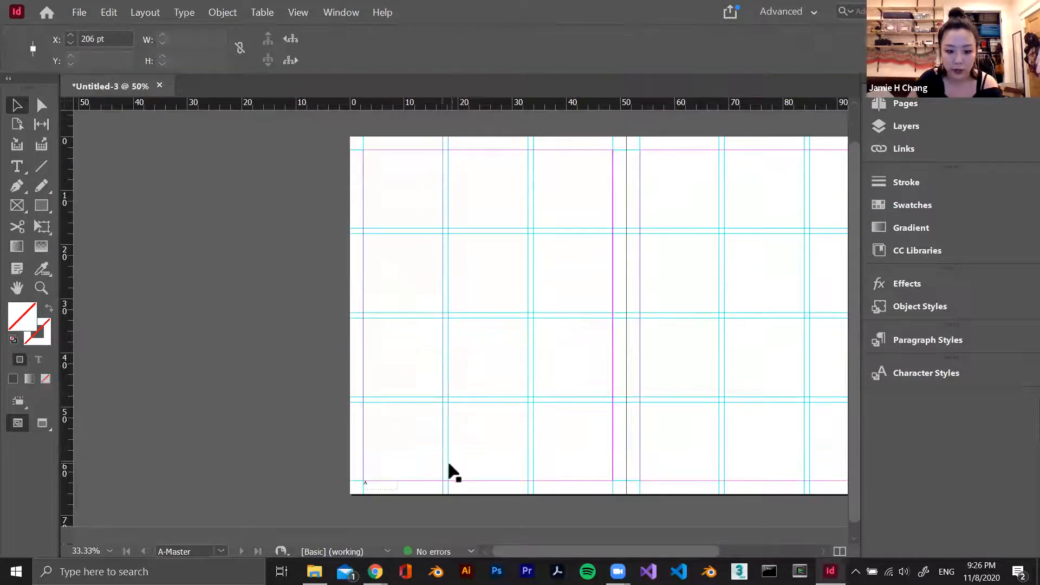
{"action": "left_click_drag", "start_coordinate": [394, 487], "coordinate": [759, 487]}
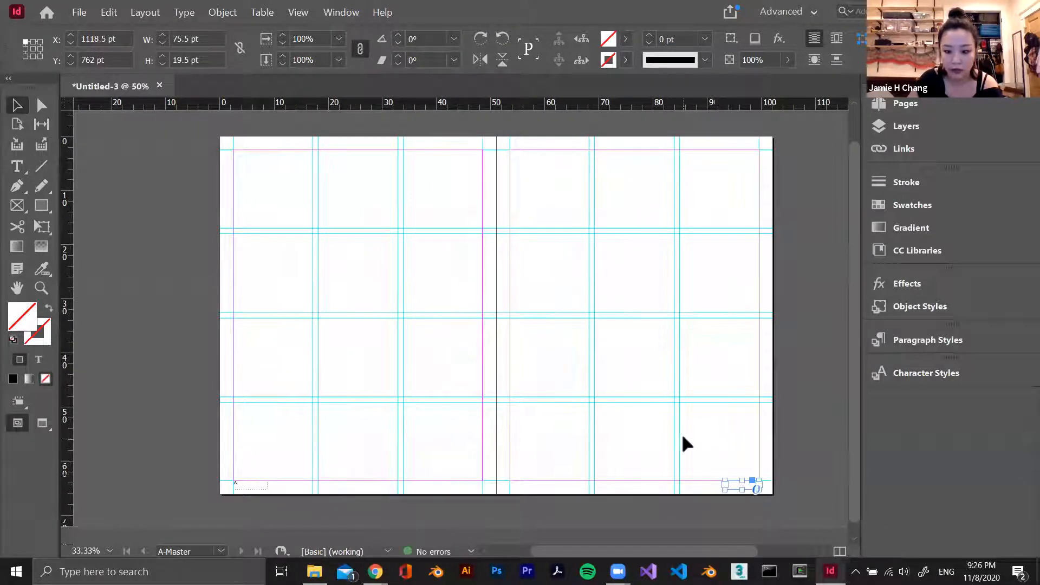
Right-align the page number marker in the right master page's footer frame
{"action": "double_click", "coordinate": [740, 484]}
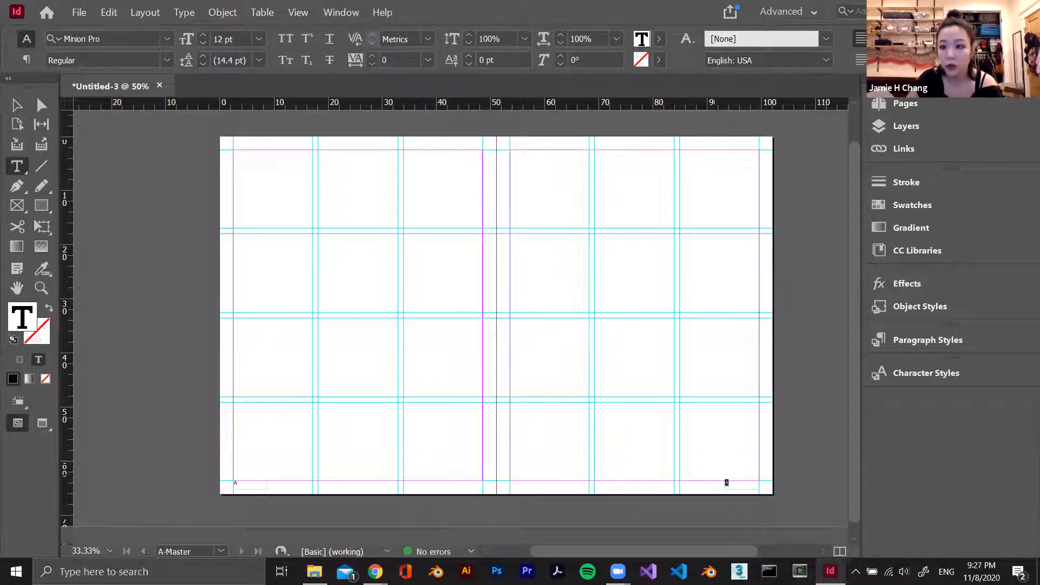
{"action": "left_click", "coordinate": [904, 38]}
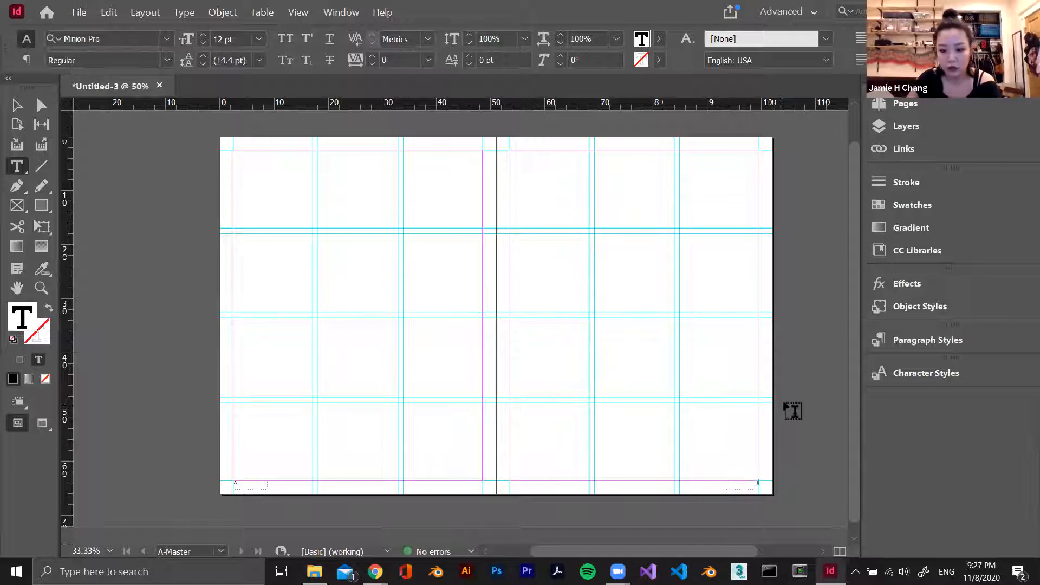
{"action": "key", "text": "Escape"}
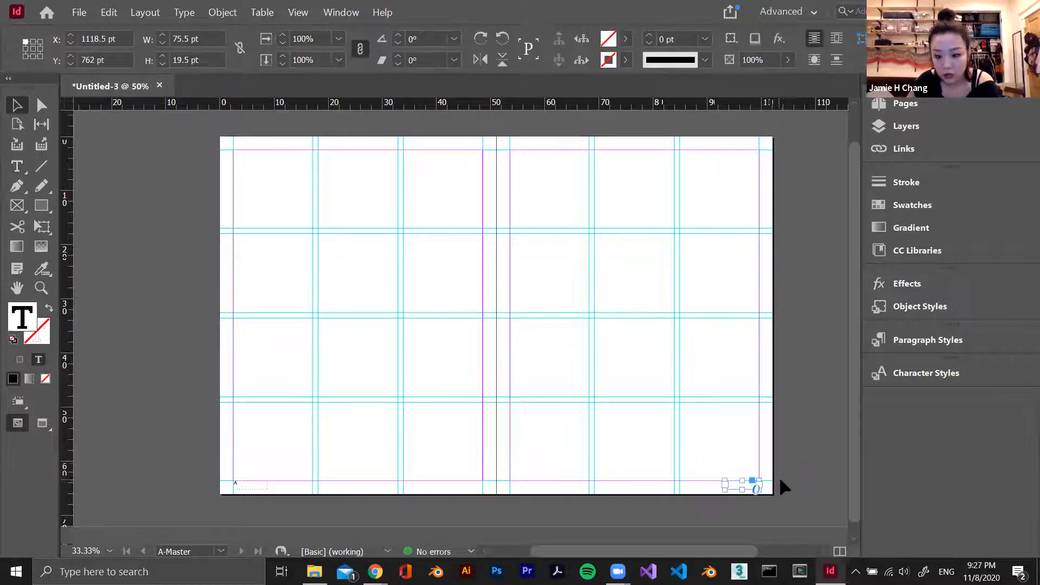
Open spread 4-5 and examine the automatic page number at the foot of page 4
{"action": "scroll", "coordinate": [783, 476], "scroll_direction": "left", "scroll_amount": 3}
{"action": "scroll", "coordinate": [774, 492], "scroll_direction": "down", "scroll_amount": 1}
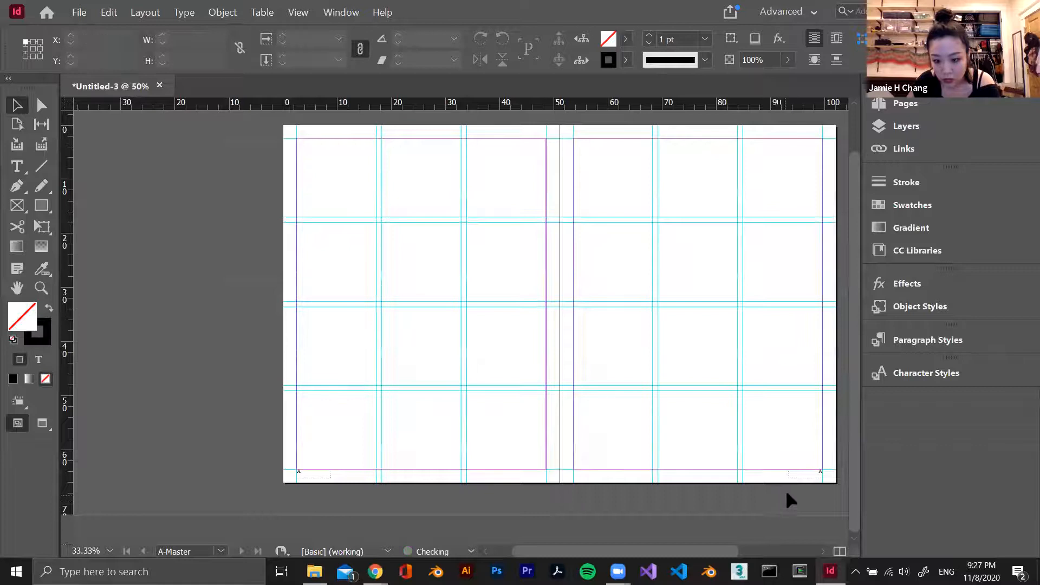
{"action": "left_click", "coordinate": [882, 107]}
{"action": "double_click", "coordinate": [742, 291]}
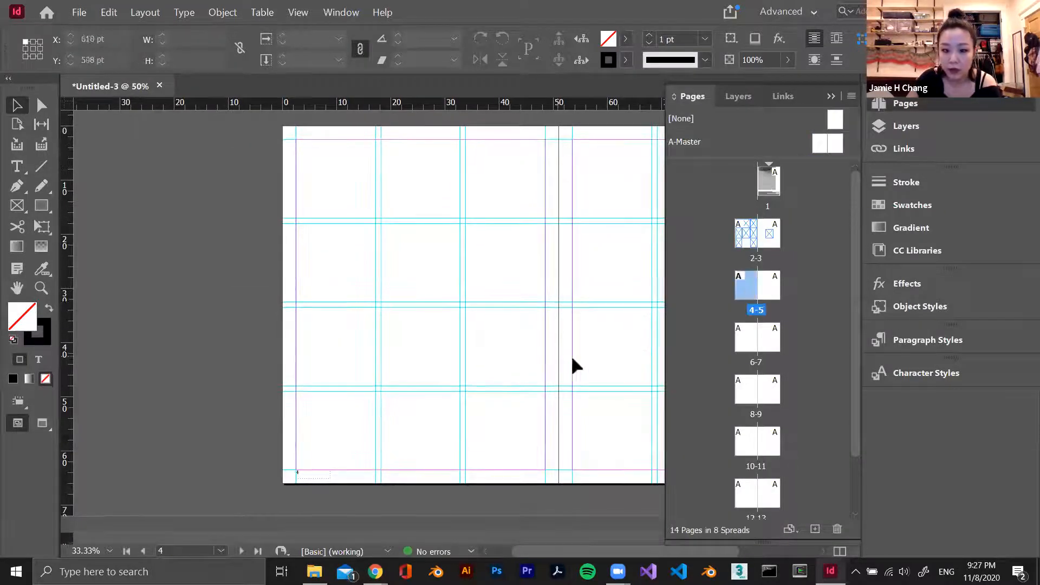
{"action": "left_click", "coordinate": [831, 98]}
{"action": "scroll", "coordinate": [290, 496], "scroll_direction": "up", "scroll_amount": 2}
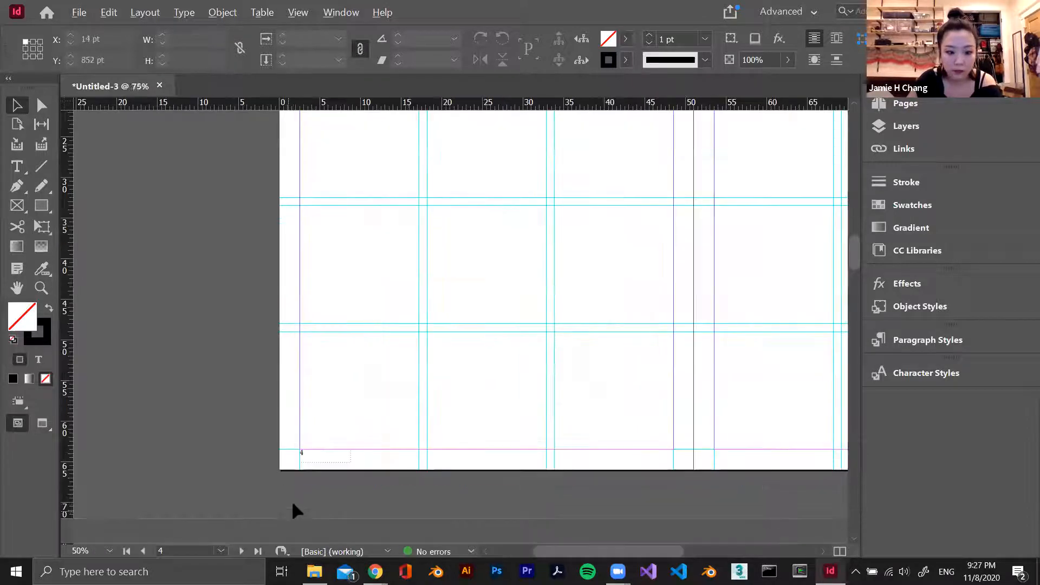
{"action": "left_click", "coordinate": [888, 104]}
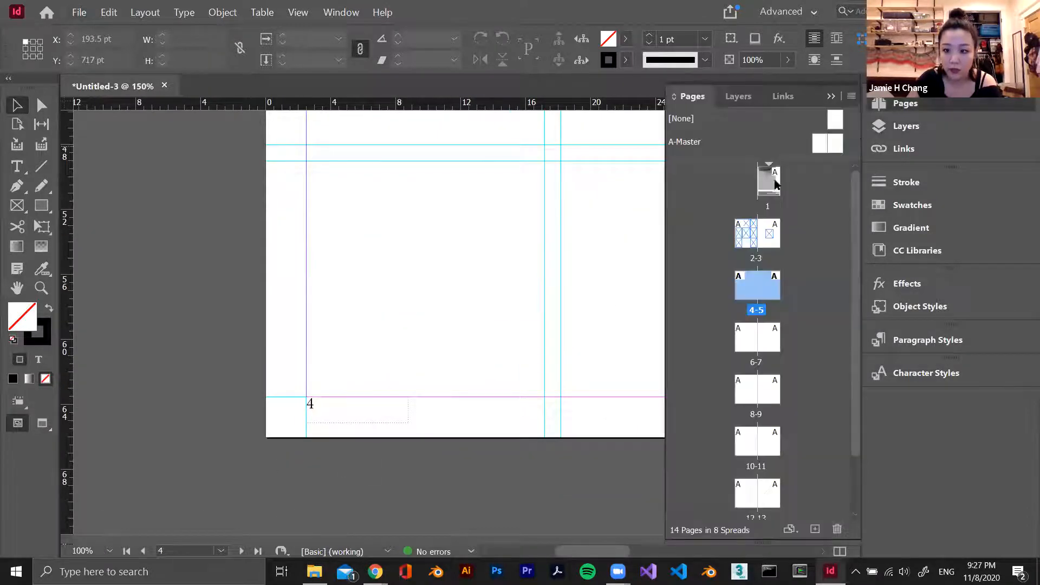
Examine the automatic page number at the foot of page 5 and the guide grid on the neighbouring spreads
{"action": "scroll", "coordinate": [531, 382], "scroll_direction": "right", "scroll_amount": 10}
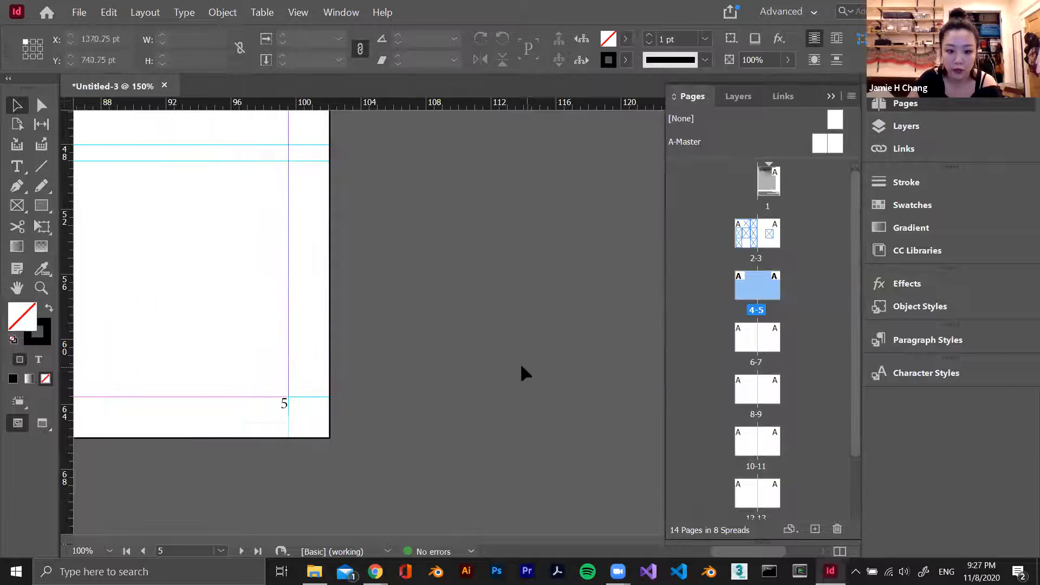
{"action": "scroll", "coordinate": [393, 392], "scroll_direction": "right", "scroll_amount": 3}
{"action": "scroll", "coordinate": [393, 393], "scroll_direction": "down", "scroll_amount": 5}
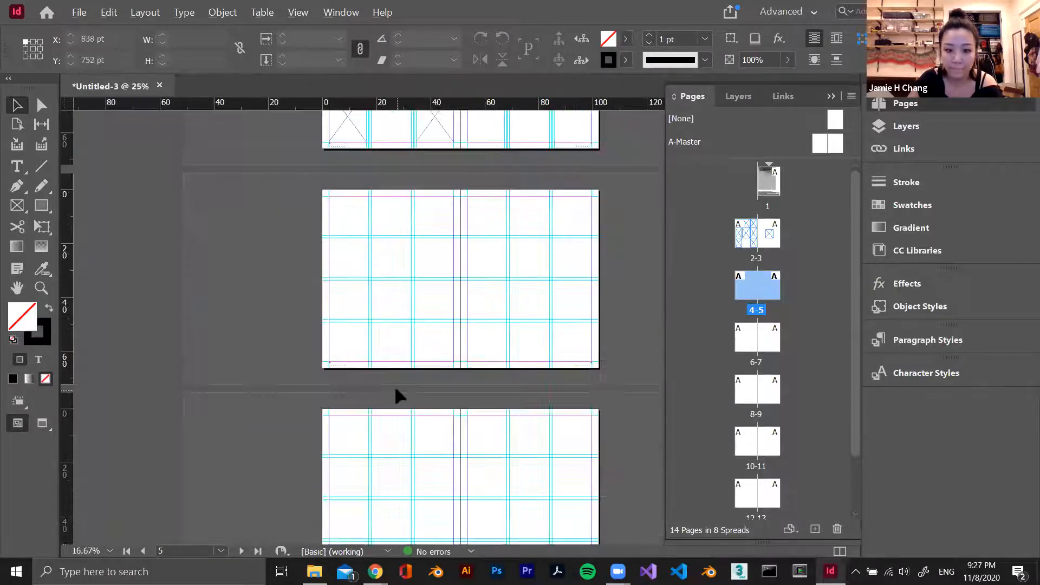
{"action": "scroll", "coordinate": [490, 281], "scroll_direction": "up", "scroll_amount": 3}
{"action": "scroll", "coordinate": [497, 335], "scroll_direction": "down", "scroll_amount": 1}
{"action": "scroll", "coordinate": [498, 338], "scroll_direction": "up", "scroll_amount": 1}
{"action": "scroll", "coordinate": [497, 328], "scroll_direction": "down", "scroll_amount": 2}
{"action": "scroll", "coordinate": [497, 327], "scroll_direction": "up", "scroll_amount": 2}
{"action": "left_click_drag", "start_coordinate": [542, 551], "coordinate": [604, 552]}
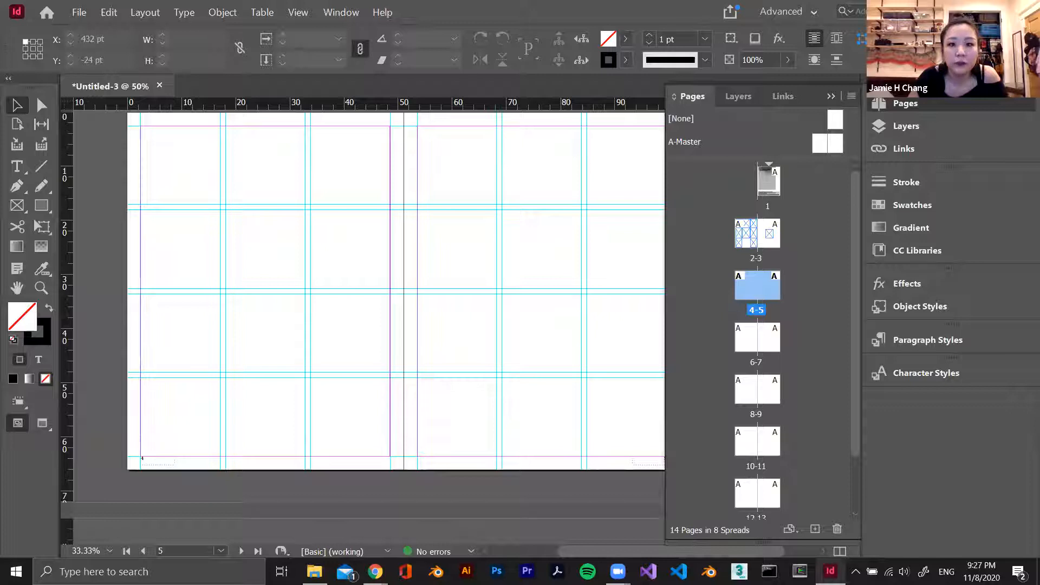
Add a second layer to the document above Layer 1
{"action": "left_click", "coordinate": [834, 96]}
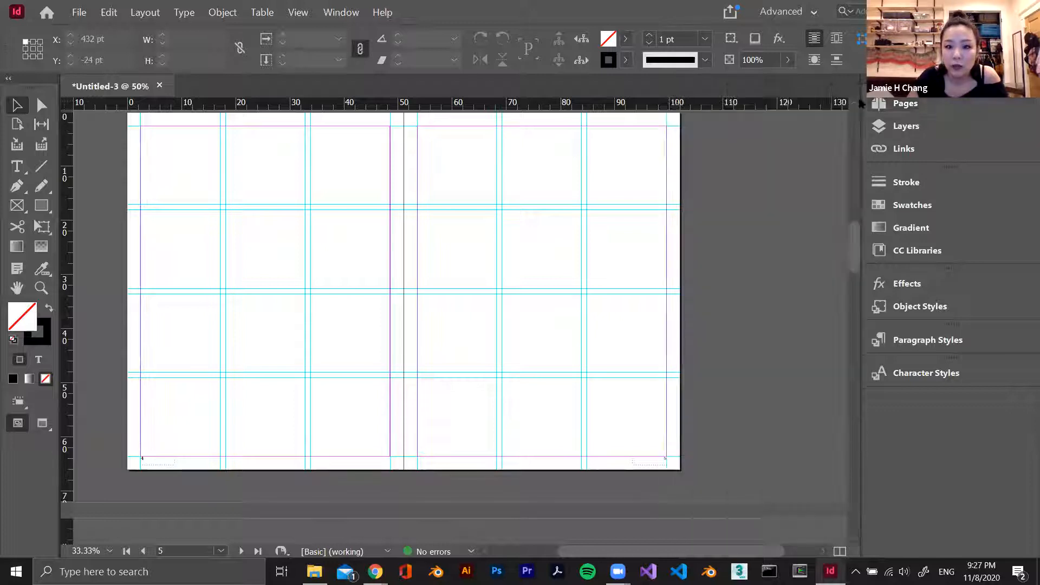
{"action": "left_click", "coordinate": [953, 130]}
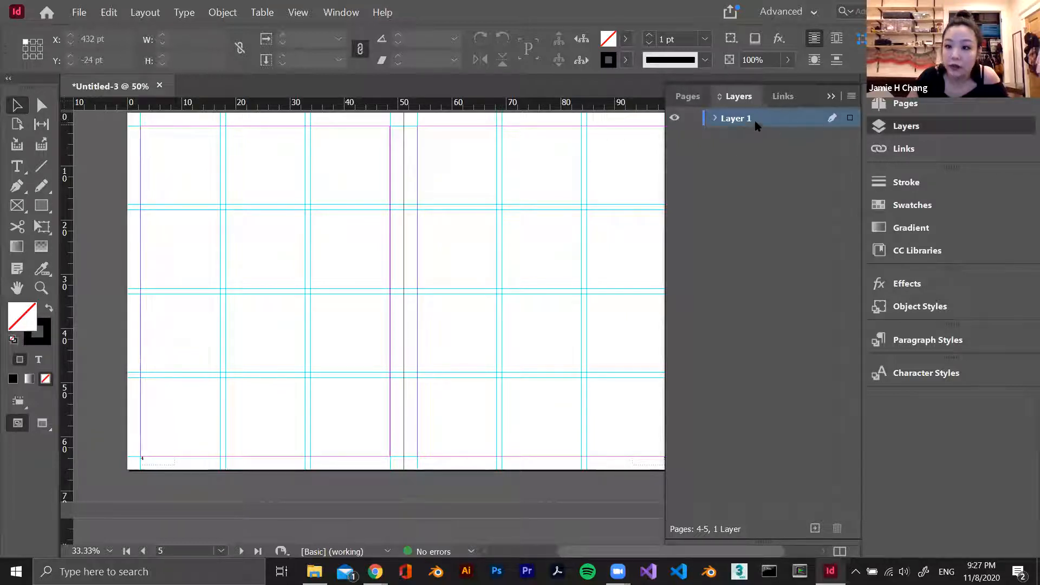
{"action": "left_click", "coordinate": [904, 102]}
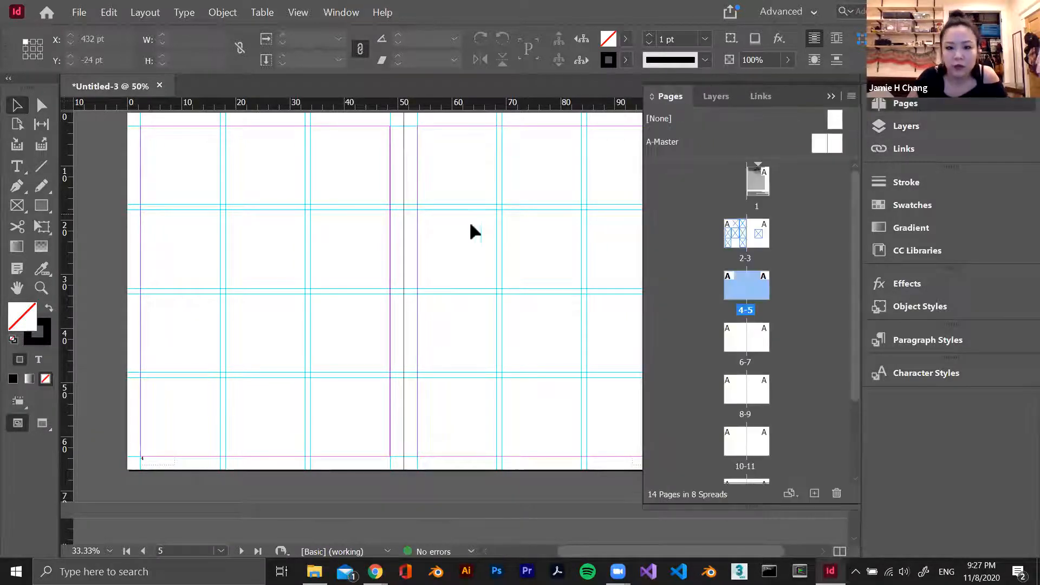
{"action": "scroll", "coordinate": [485, 230], "scroll_direction": "up", "scroll_amount": 2}
{"action": "scroll", "coordinate": [485, 229], "scroll_direction": "up", "scroll_amount": 5}
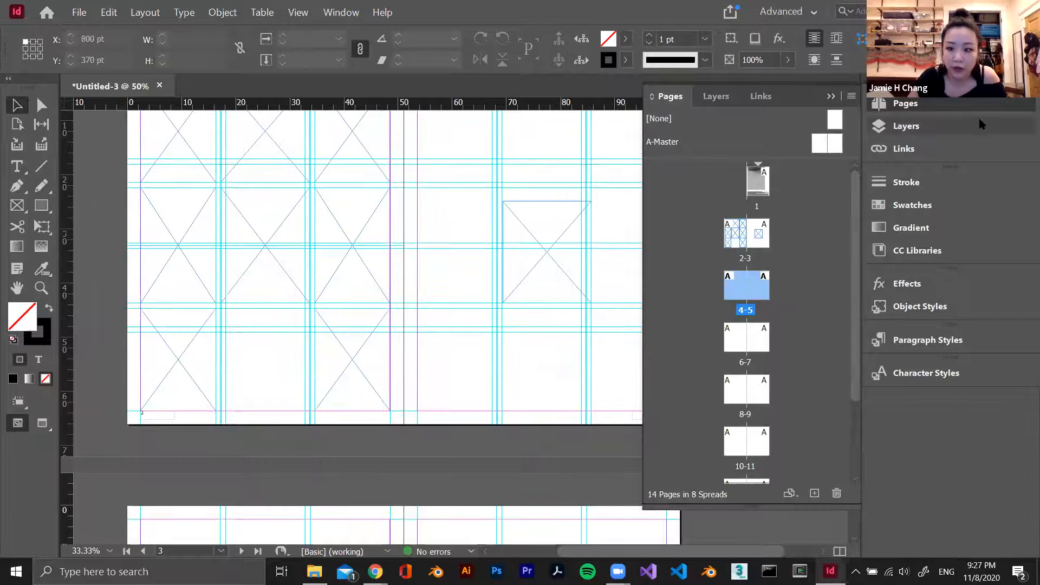
{"action": "left_click", "coordinate": [964, 125]}
{"action": "left_click", "coordinate": [814, 492]}
{"action": "left_click", "coordinate": [756, 207]}
Return to spread 4-5, switch to File Explorer and open the chair folder inside the portfolio folder
{"action": "scroll", "coordinate": [607, 238], "scroll_direction": "down", "scroll_amount": 6}
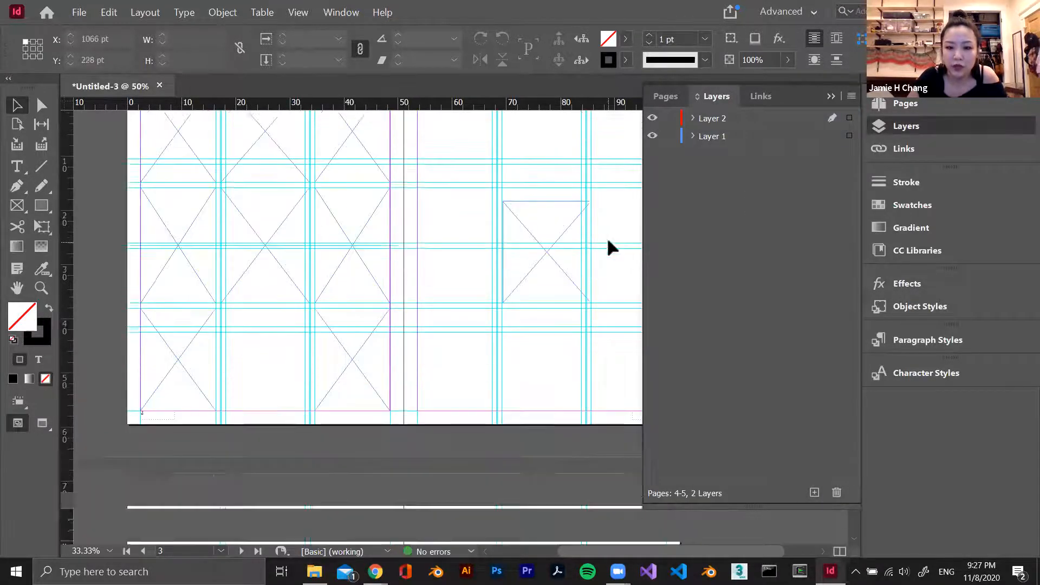
{"action": "scroll", "coordinate": [608, 237], "scroll_direction": "up", "scroll_amount": 3}
{"action": "scroll", "coordinate": [612, 230], "scroll_direction": "down", "scroll_amount": 2}
{"action": "key", "text": "alt+Tab"}
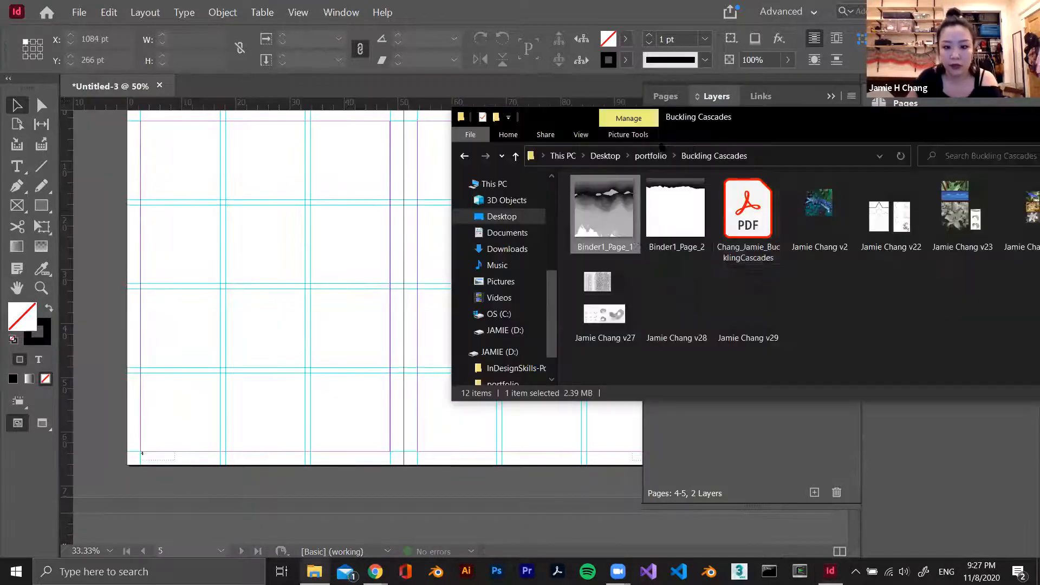
{"action": "left_click", "coordinate": [818, 214]}
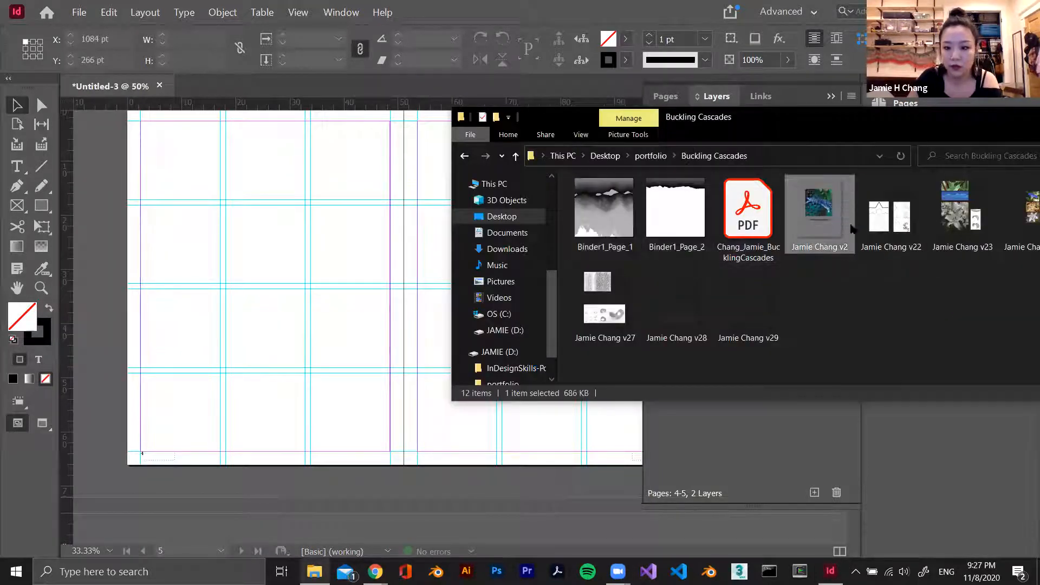
{"action": "left_click", "coordinate": [650, 155]}
{"action": "double_click", "coordinate": [659, 232]}
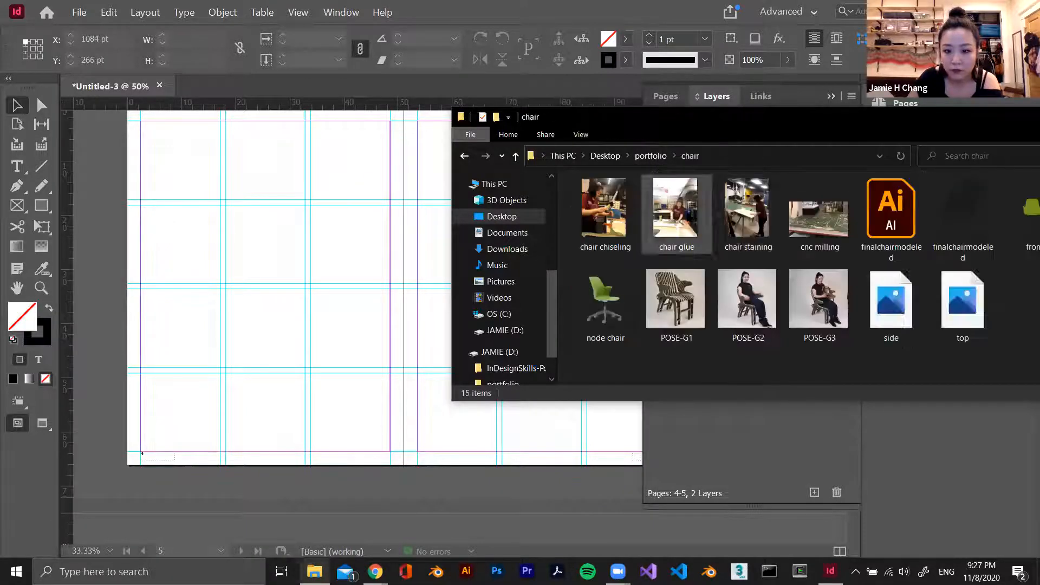
Select the POSE-G1, chair staining and cnc milling images together and load them into InDesign for placing on page 4
{"action": "left_click", "coordinate": [676, 299]}
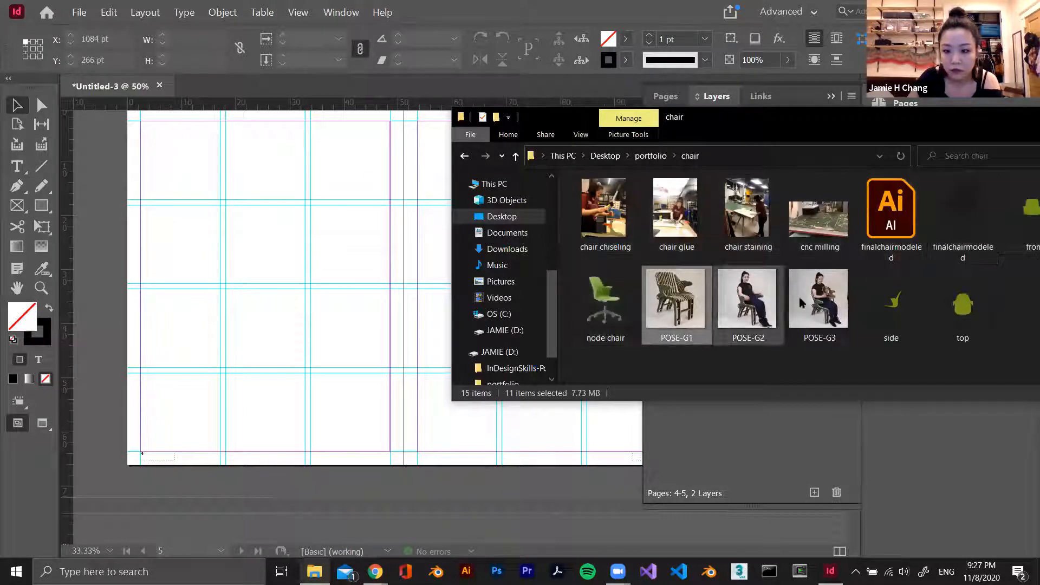
{"action": "left_click", "coordinate": [754, 215]}
{"action": "left_click", "coordinate": [676, 309], "text": "ctrl"}
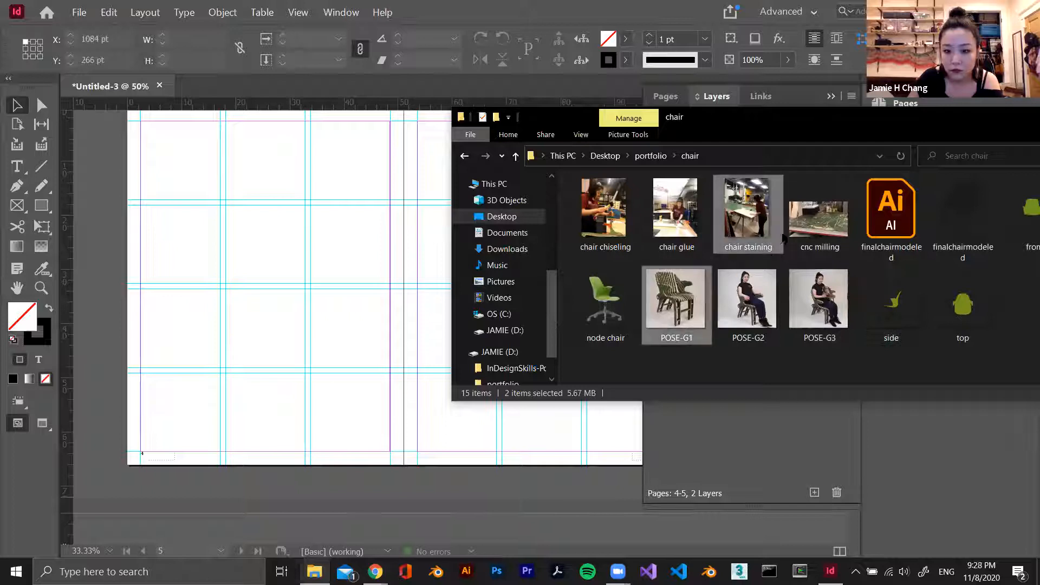
{"action": "left_click", "coordinate": [806, 231], "text": "ctrl"}
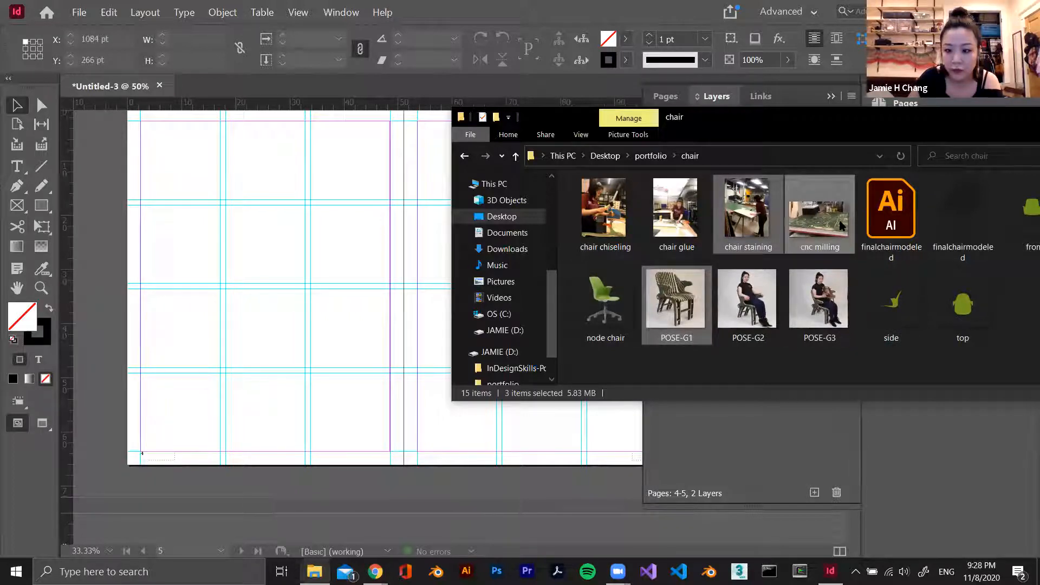
{"action": "left_click_drag", "start_coordinate": [812, 226], "coordinate": [288, 247]}
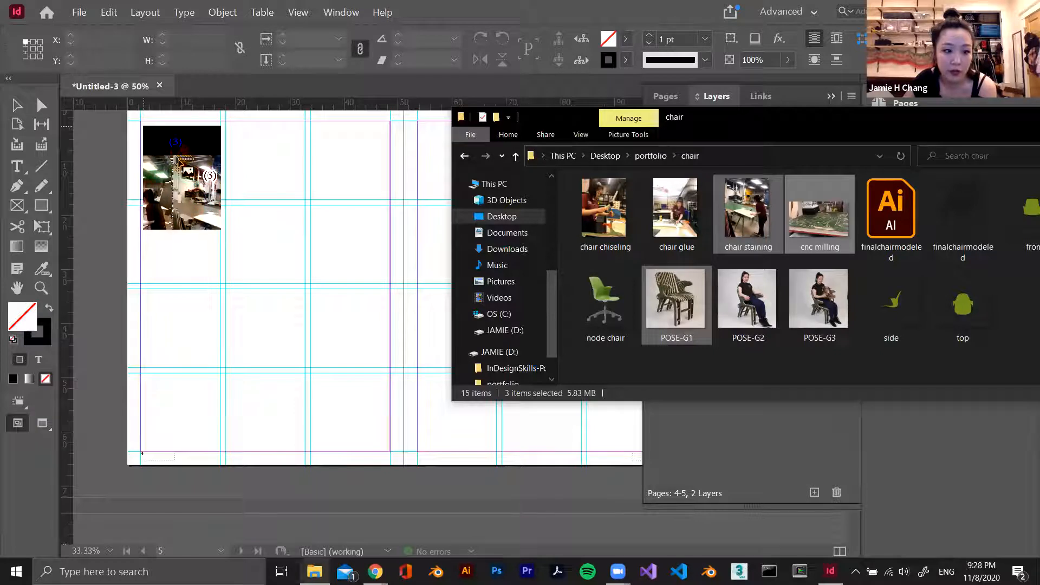
Place chair staining in page 4's first column, about 176 by 234 pt, and cnc milling across the next two columns, about 364 by 219 pt
{"action": "left_click_drag", "start_coordinate": [176, 167], "coordinate": [142, 120]}
{"action": "left_click_drag", "start_coordinate": [142, 121], "coordinate": [219, 228]}
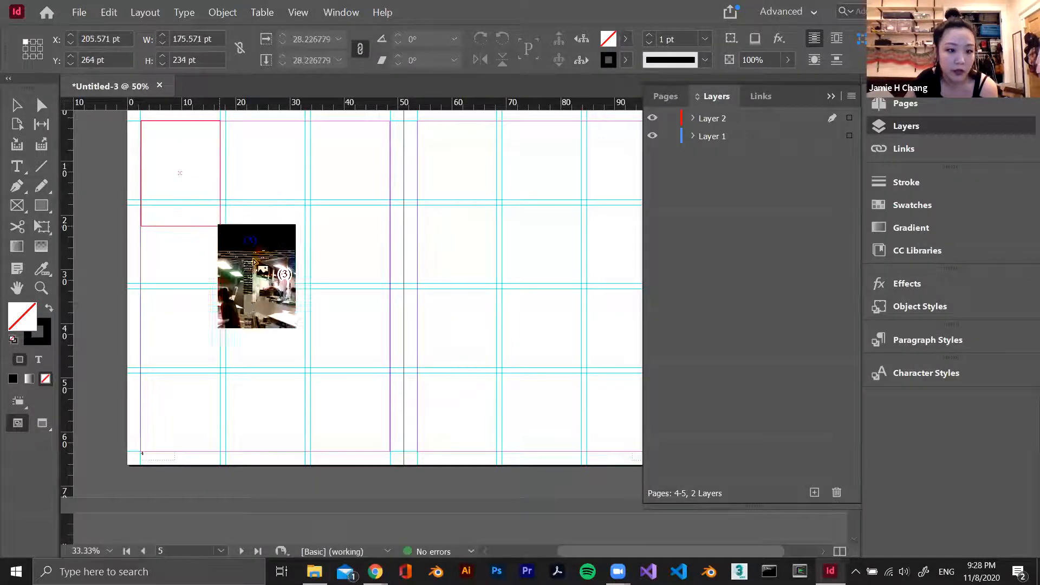
{"action": "left_click_drag", "start_coordinate": [225, 121], "coordinate": [390, 220]}
Place the POSE-G1 chair image on page 5 from the top margin across the full margin width, about 552 by 552 pt
{"action": "scroll", "coordinate": [486, 216], "scroll_direction": "down", "scroll_amount": 3}
{"action": "scroll", "coordinate": [485, 217], "scroll_direction": "up", "scroll_amount": 3}
{"action": "scroll", "coordinate": [485, 217], "scroll_direction": "right", "scroll_amount": 4}
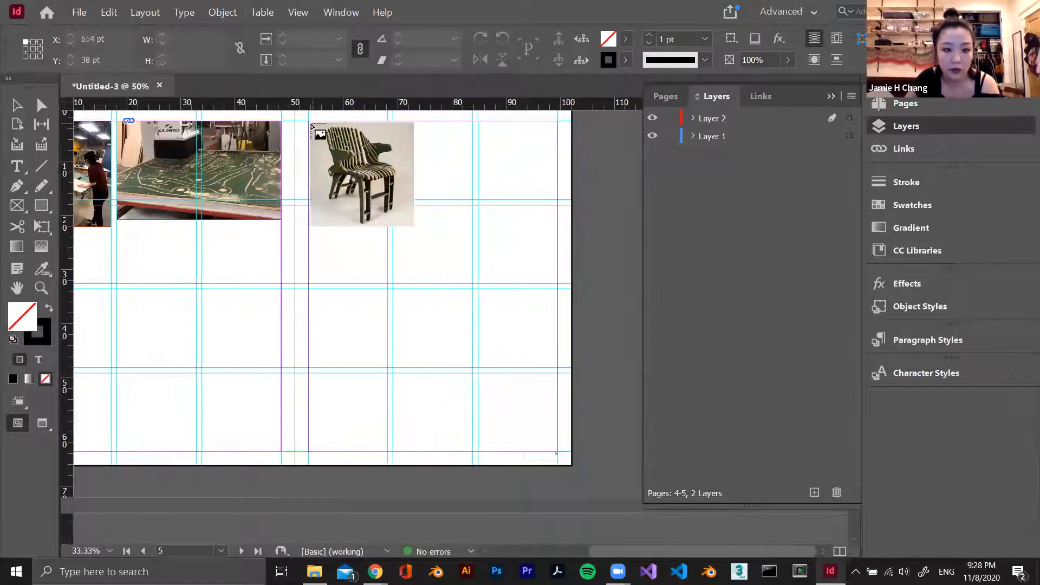
{"action": "left_click_drag", "start_coordinate": [312, 124], "coordinate": [557, 370]}
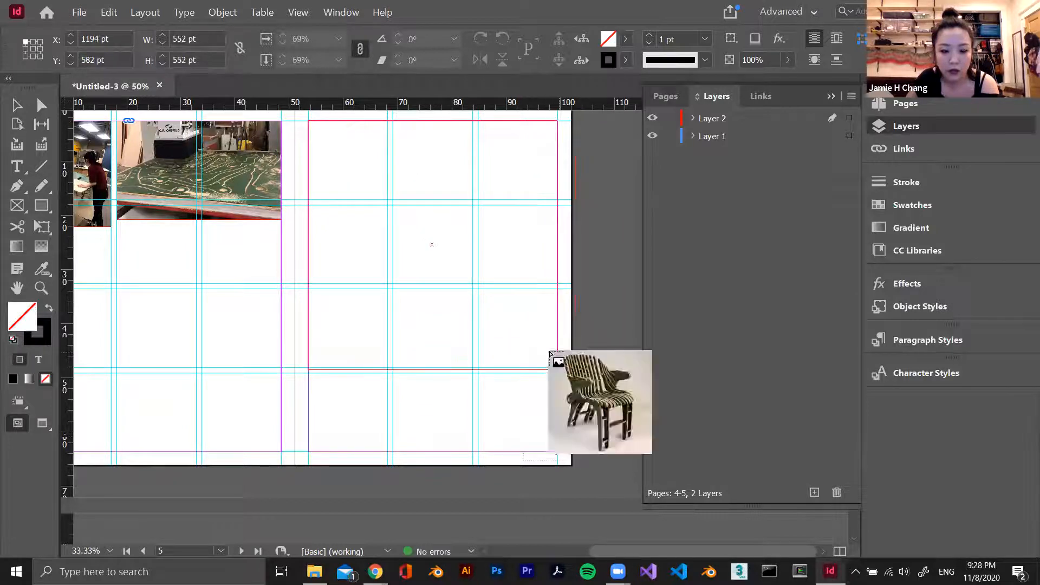
{"action": "scroll", "coordinate": [284, 235], "scroll_direction": "up", "scroll_amount": 1}
{"action": "scroll", "coordinate": [284, 235], "scroll_direction": "down", "scroll_amount": 1}
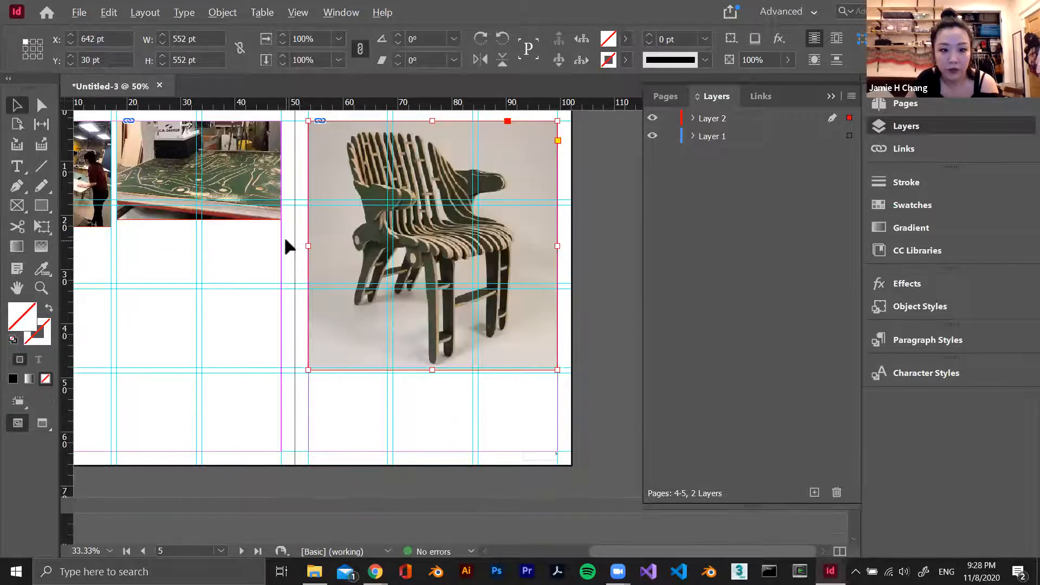
Add a text frame about 176 by 38 pt below the cnc milling image in the second column and fill it with placeholder text
{"action": "scroll", "coordinate": [304, 241], "scroll_direction": "up", "scroll_amount": 2}
{"action": "scroll", "coordinate": [443, 300], "scroll_direction": "down", "scroll_amount": 4}
{"action": "scroll", "coordinate": [459, 297], "scroll_direction": "up", "scroll_amount": 4}
{"action": "scroll", "coordinate": [460, 302], "scroll_direction": "down", "scroll_amount": 1}
{"action": "scroll", "coordinate": [460, 300], "scroll_direction": "up", "scroll_amount": 5}
{"action": "scroll", "coordinate": [455, 302], "scroll_direction": "right", "scroll_amount": 2}
{"action": "scroll", "coordinate": [455, 309], "scroll_direction": "right", "scroll_amount": 3}
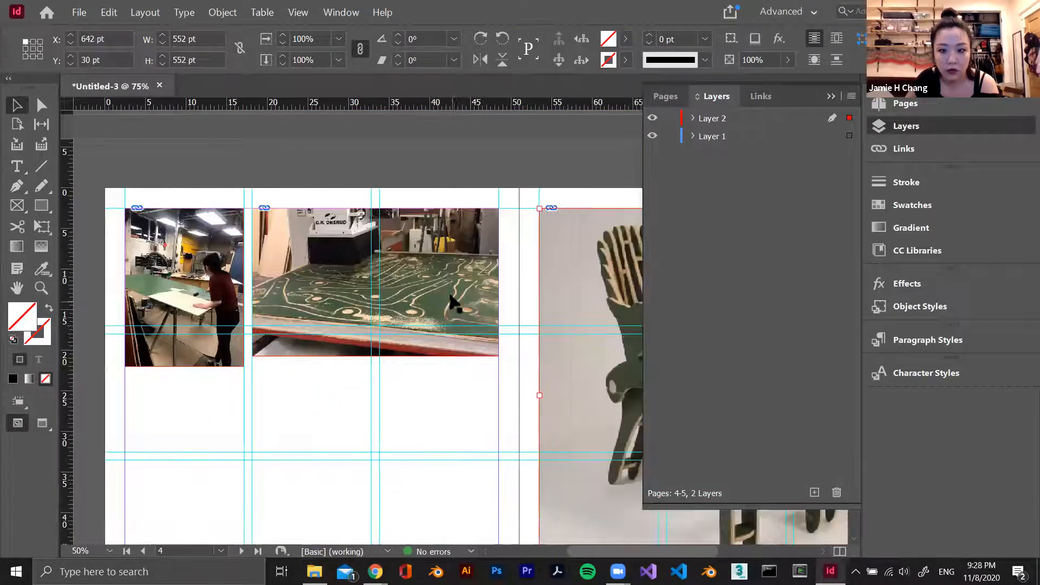
{"action": "left_click", "coordinate": [22, 166]}
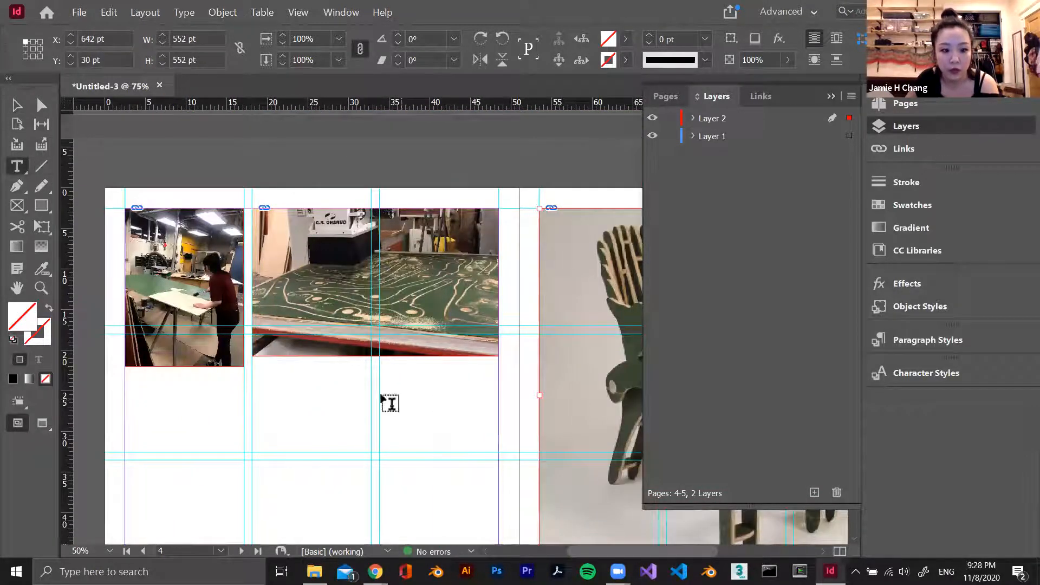
{"action": "left_click_drag", "start_coordinate": [252, 378], "coordinate": [372, 403]}
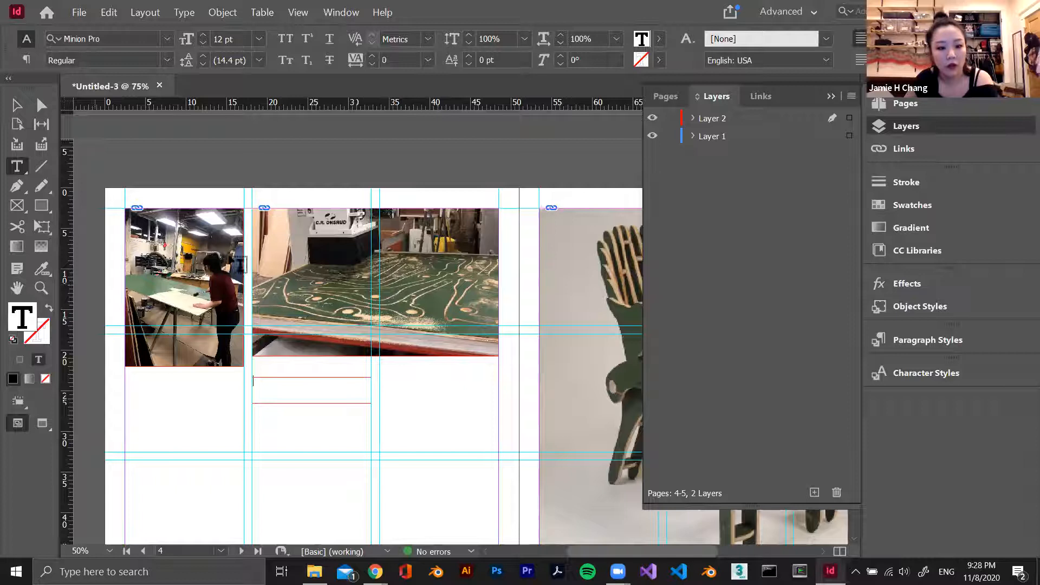
{"action": "right_click", "coordinate": [272, 379]}
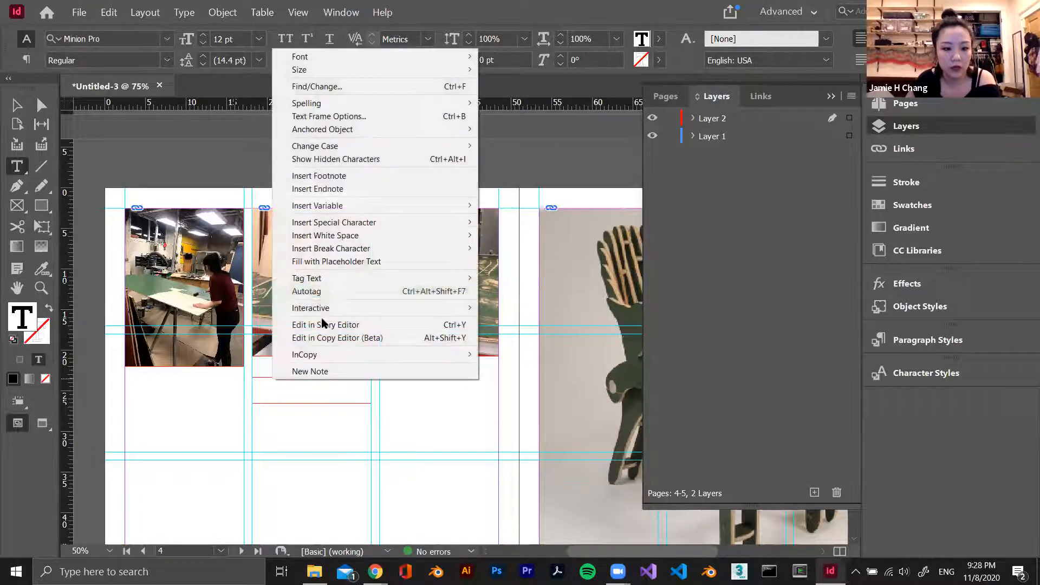
{"action": "left_click", "coordinate": [336, 261]}
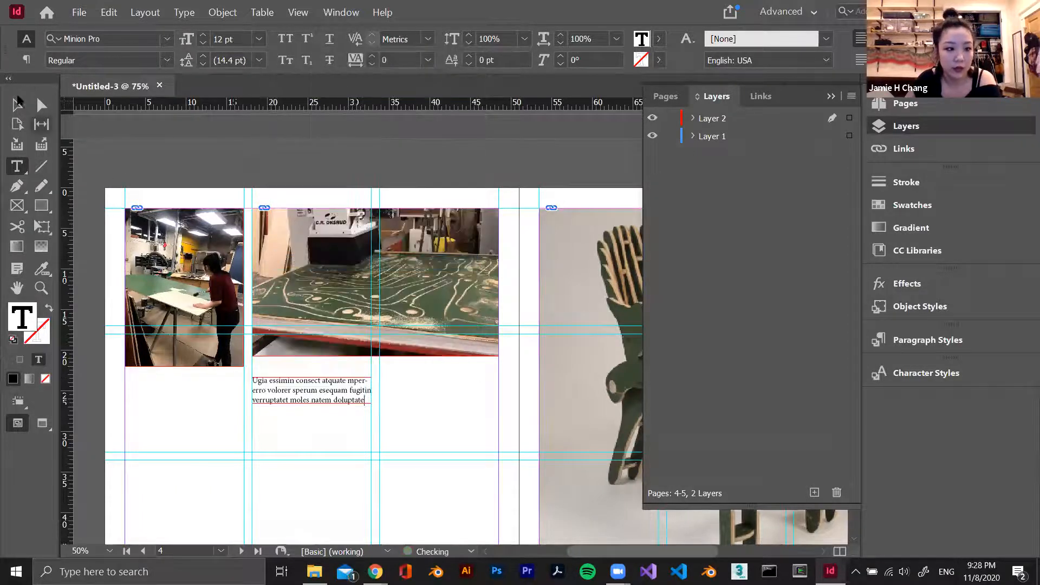
{"action": "key", "text": "Escape"}
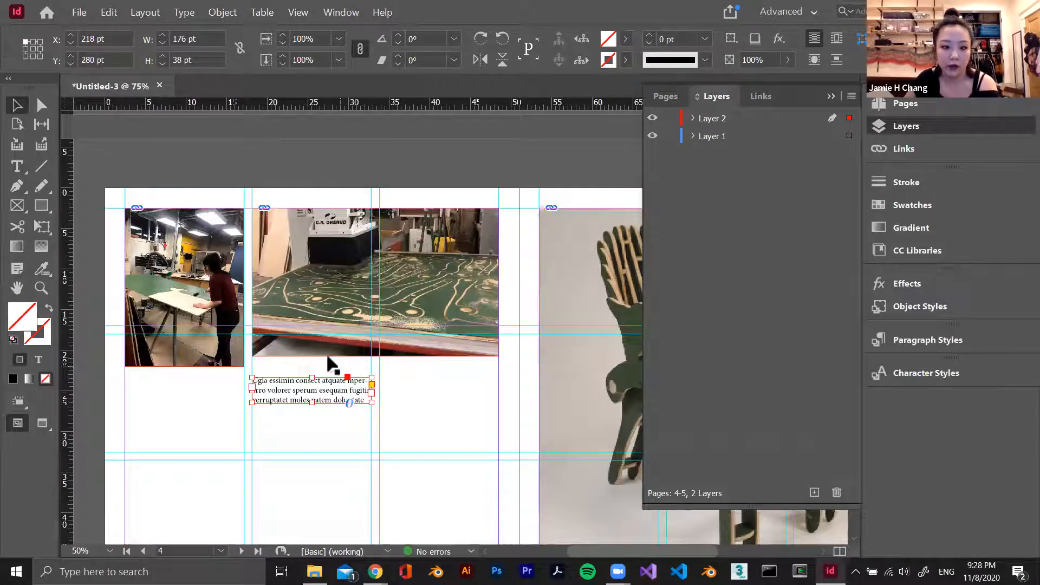
Move the placeholder text frame from Layer 2 to Layer 1 and compare its layer with the cnc milling image's
{"action": "left_click_drag", "start_coordinate": [850, 118], "coordinate": [850, 135]}
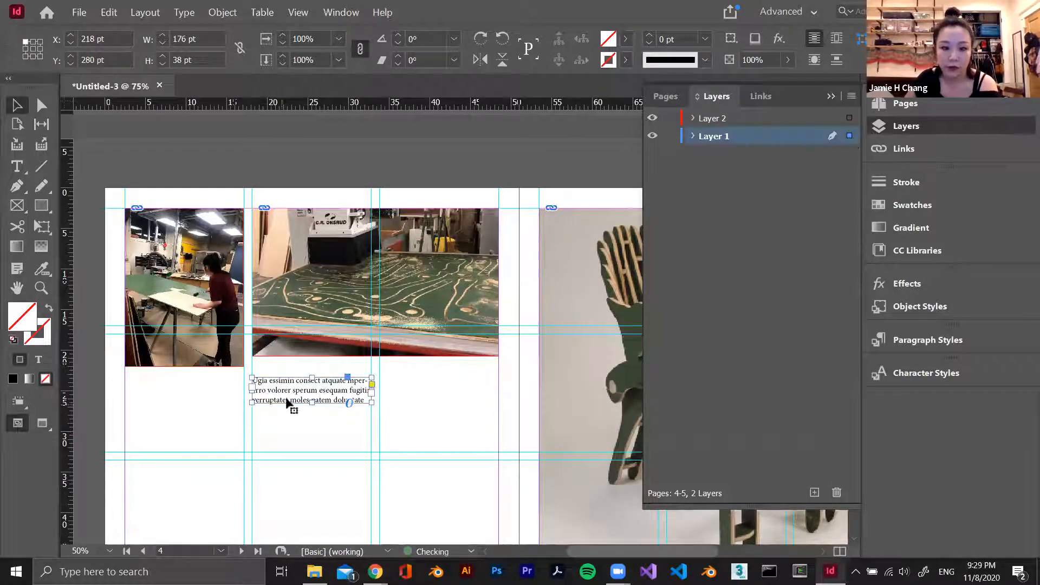
{"action": "left_click", "coordinate": [376, 282]}
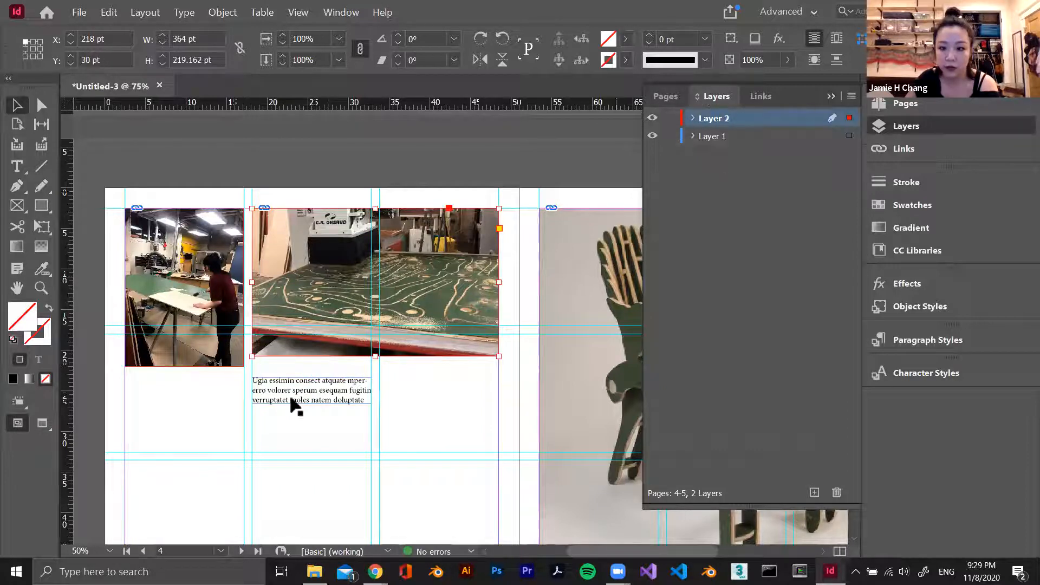
{"action": "left_click", "coordinate": [312, 399]}
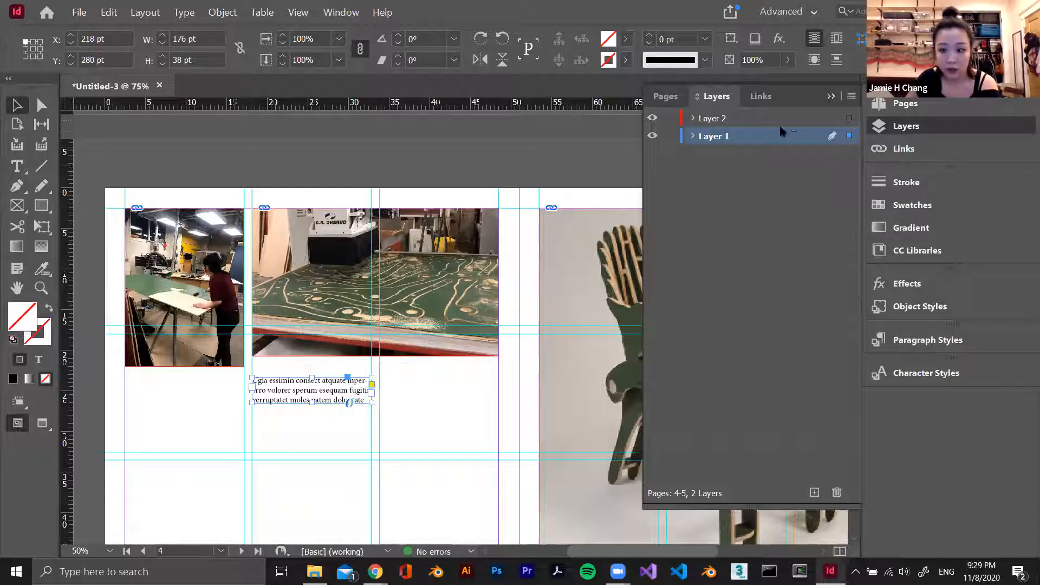
Select all Layer 2 items on spread 4-5 and look over which objects they include
{"action": "left_click", "coordinate": [849, 118]}
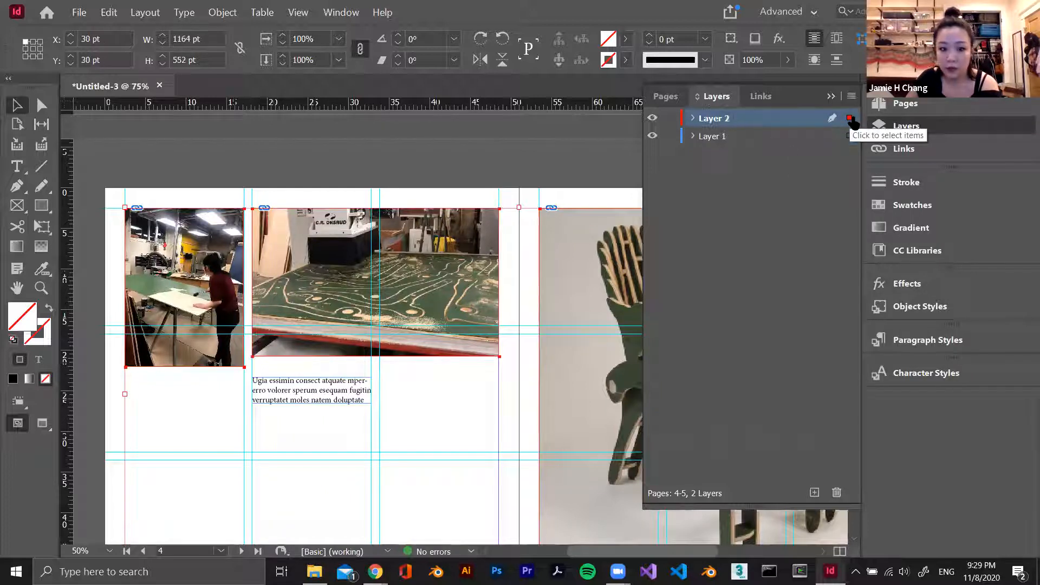
{"action": "scroll", "coordinate": [573, 295], "scroll_direction": "down", "scroll_amount": 1}
{"action": "scroll", "coordinate": [583, 262], "scroll_direction": "down", "scroll_amount": 2}
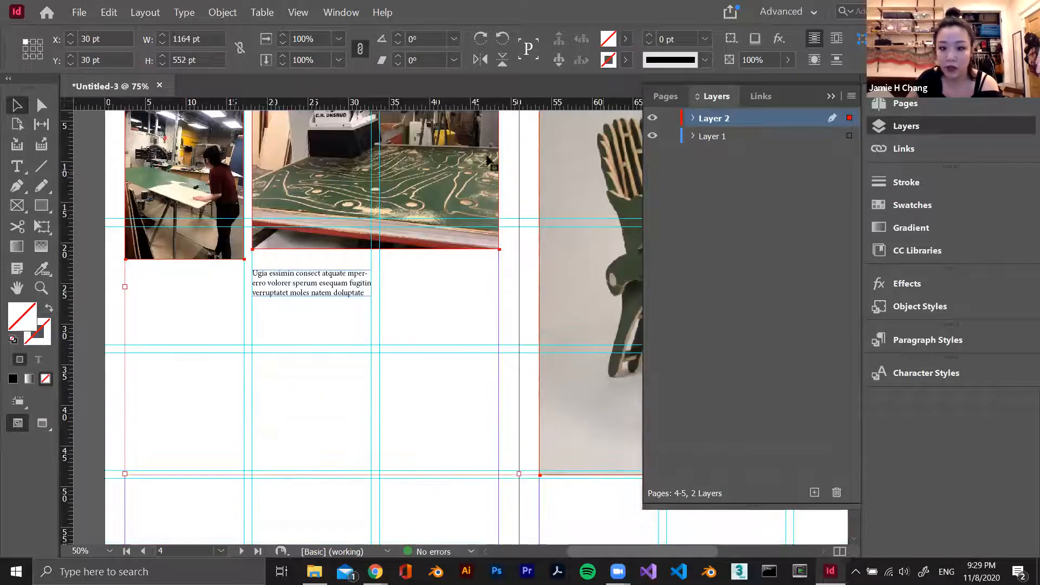
{"action": "scroll", "coordinate": [356, 312], "scroll_direction": "up", "scroll_amount": 9}
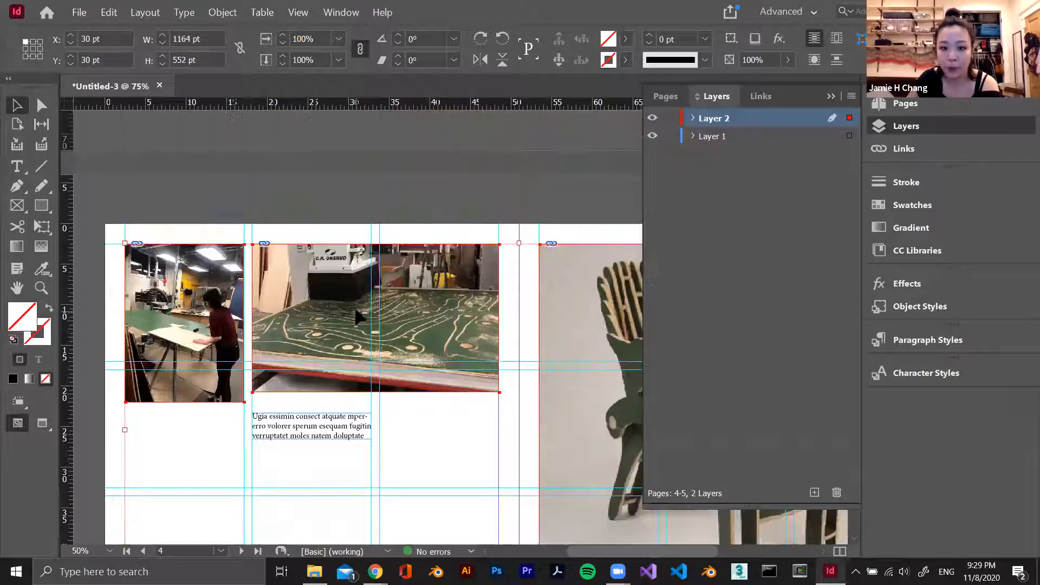
Move the lowest empty frame in page 2's third column from Layer 1 to Layer 2
{"action": "scroll", "coordinate": [357, 308], "scroll_direction": "up", "scroll_amount": 3}
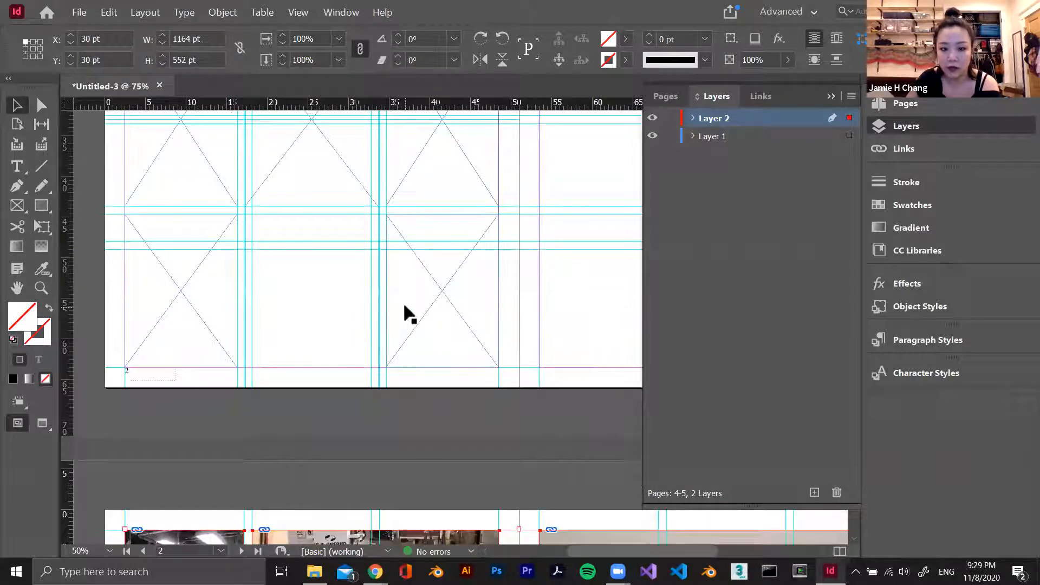
{"action": "left_click", "coordinate": [418, 304]}
{"action": "left_click_drag", "start_coordinate": [850, 135], "coordinate": [849, 118]}
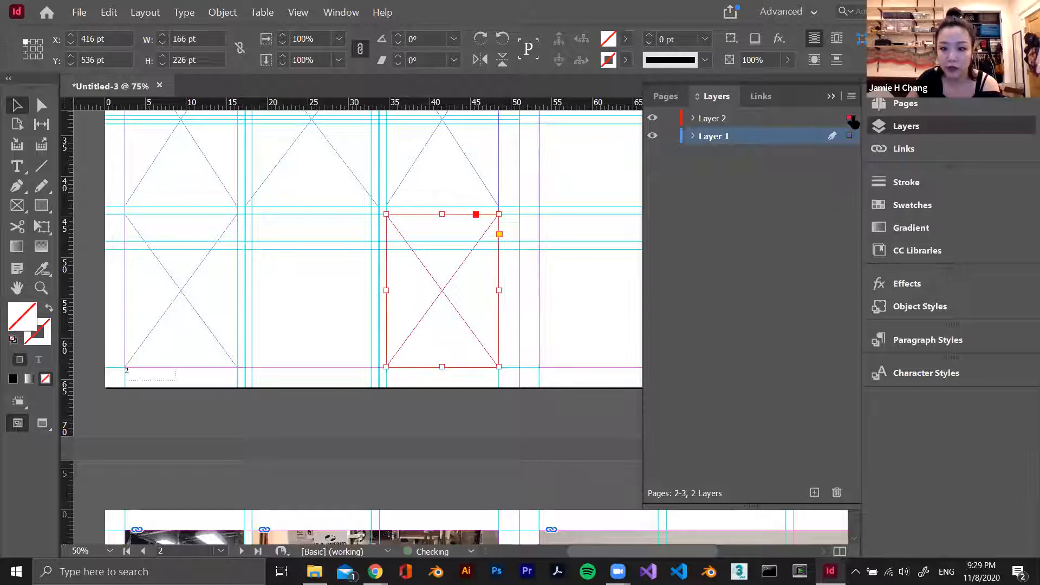
Select every Layer 2 object on spread 4-5 and compare the selection with the frames on page 2
{"action": "scroll", "coordinate": [531, 271], "scroll_direction": "down", "scroll_amount": 5}
{"action": "left_click", "coordinate": [461, 461]}
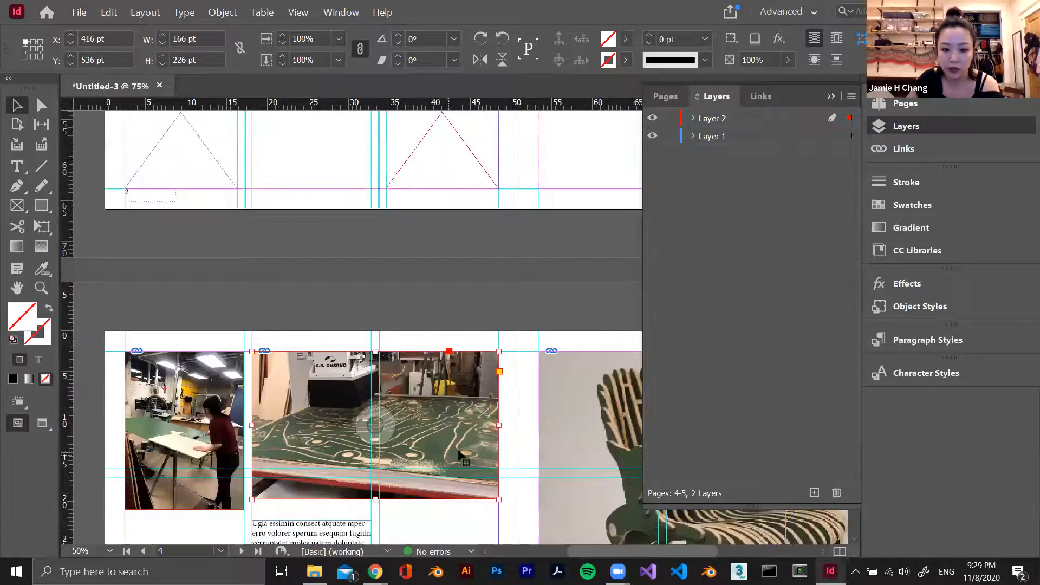
{"action": "scroll", "coordinate": [463, 457], "scroll_direction": "down", "scroll_amount": 1}
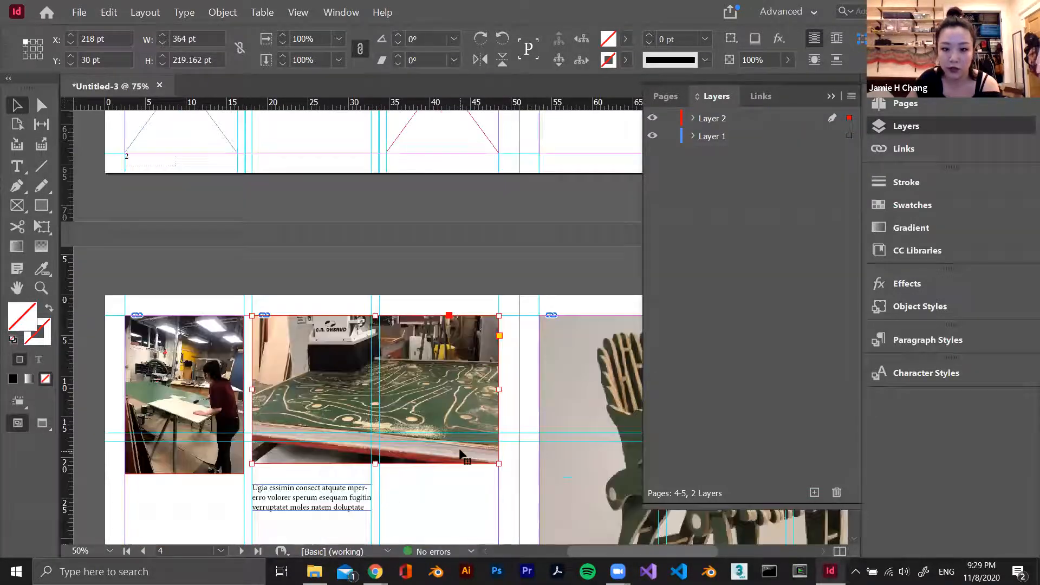
{"action": "left_click", "coordinate": [848, 119]}
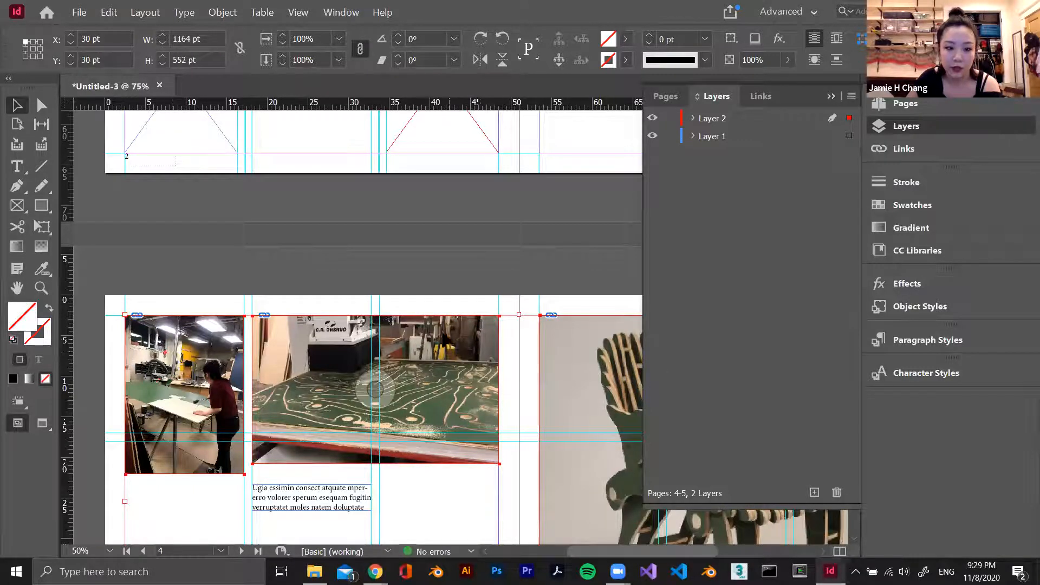
{"action": "scroll", "coordinate": [433, 238], "scroll_direction": "up", "scroll_amount": 4}
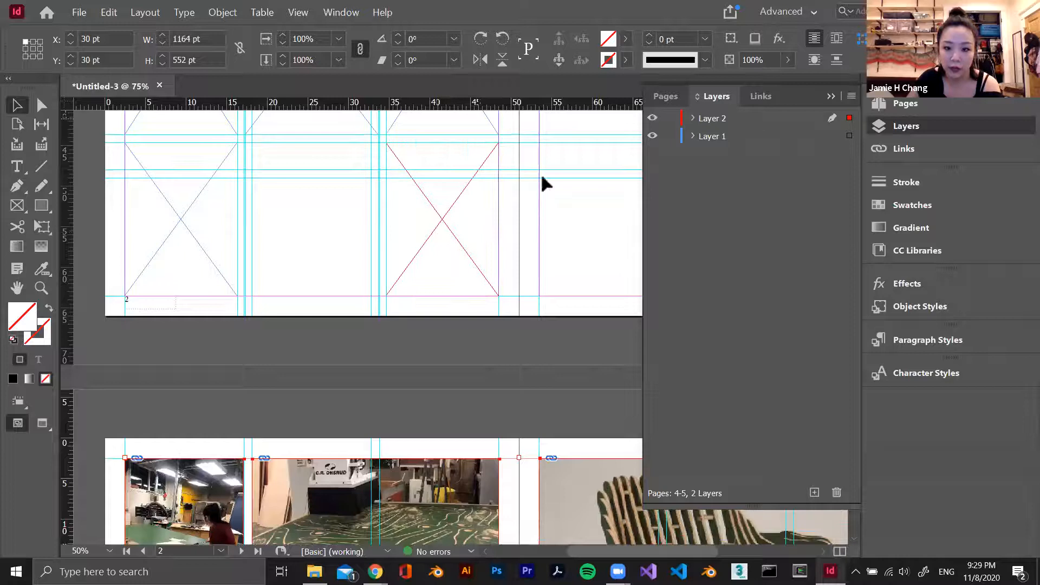
{"action": "scroll", "coordinate": [429, 203], "scroll_direction": "down", "scroll_amount": 5}
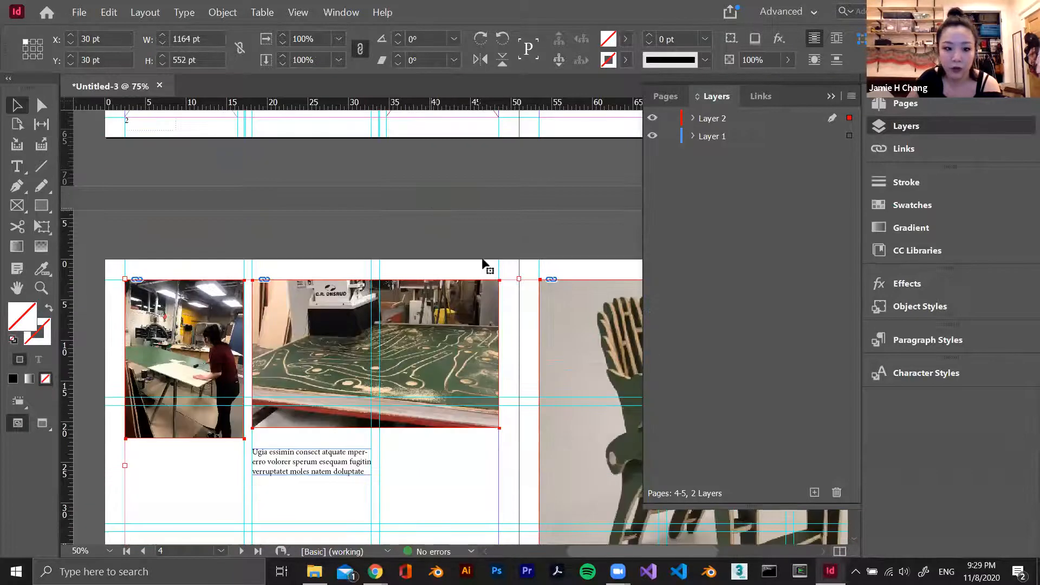
{"action": "scroll", "coordinate": [487, 264], "scroll_direction": "down", "scroll_amount": 4}
{"action": "scroll", "coordinate": [576, 263], "scroll_direction": "up", "scroll_amount": 1}
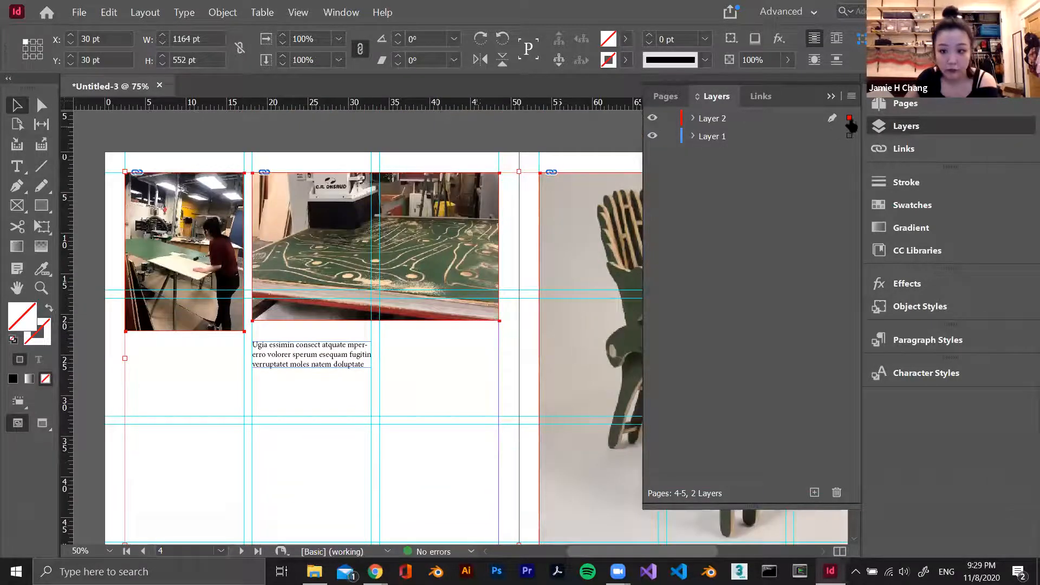
{"action": "mouse_move", "coordinate": [125, 171]}
{"action": "left_mouse_down"}
{"action": "mouse_move", "coordinate": [114, 164]}
{"action": "mouse_move", "coordinate": [125, 172]}
{"action": "left_mouse_up"}
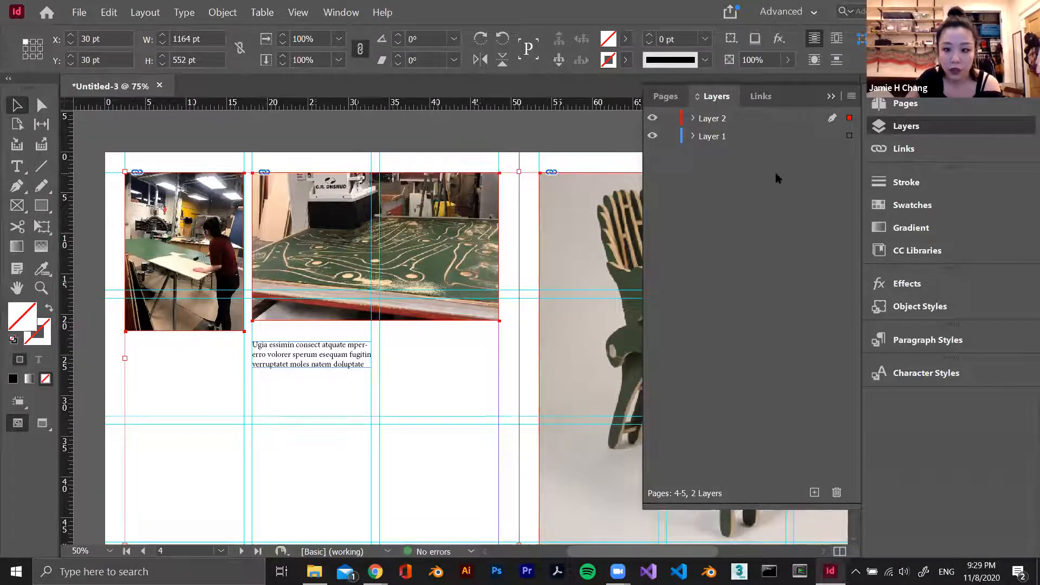
Move the placeholder text frame onto the cnc milling image and reorder the layers so Layer 1 sits above Layer 2
{"action": "left_click_drag", "start_coordinate": [309, 358], "coordinate": [313, 245]}
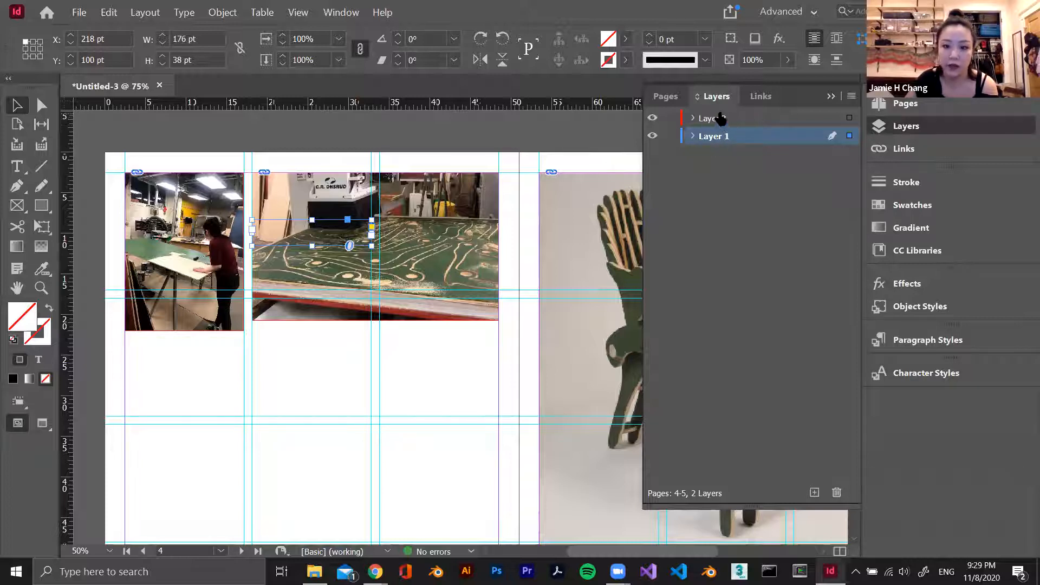
{"action": "left_click_drag", "start_coordinate": [728, 124], "coordinate": [728, 145]}
Move the placeholder text frame onto the upper-left corner of the chair image on the facing page
{"action": "left_click_drag", "start_coordinate": [292, 226], "coordinate": [567, 174]}
{"action": "left_click", "coordinate": [333, 350]}
{"action": "scroll", "coordinate": [505, 263], "scroll_direction": "down", "scroll_amount": 1}
{"action": "scroll", "coordinate": [503, 262], "scroll_direction": "up", "scroll_amount": 1}
{"action": "scroll", "coordinate": [504, 263], "scroll_direction": "down", "scroll_amount": 1}
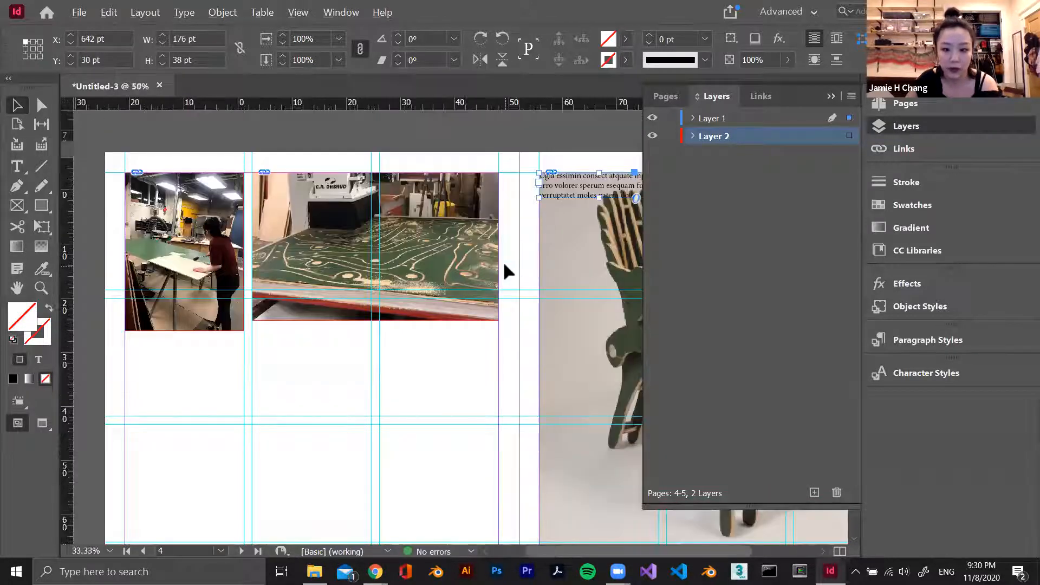
{"action": "scroll", "coordinate": [535, 333], "scroll_direction": "up", "scroll_amount": 1}
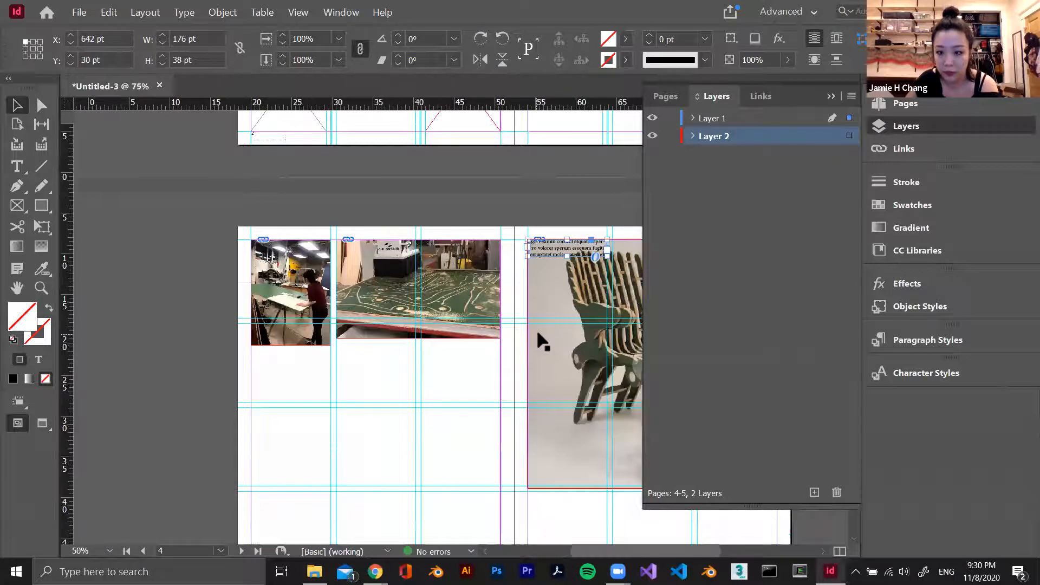
{"action": "scroll", "coordinate": [535, 330], "scroll_direction": "up", "scroll_amount": 1}
{"action": "left_click", "coordinate": [499, 376]}
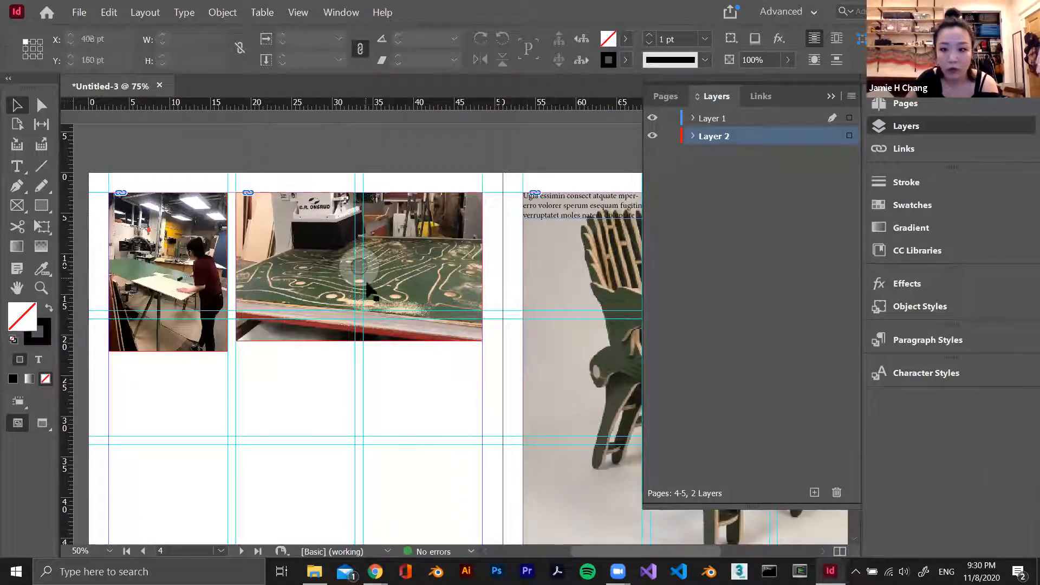
Draw a text frame about 176 by 124 pt below the cnc milling image in the second column
{"action": "key", "text": "t"}
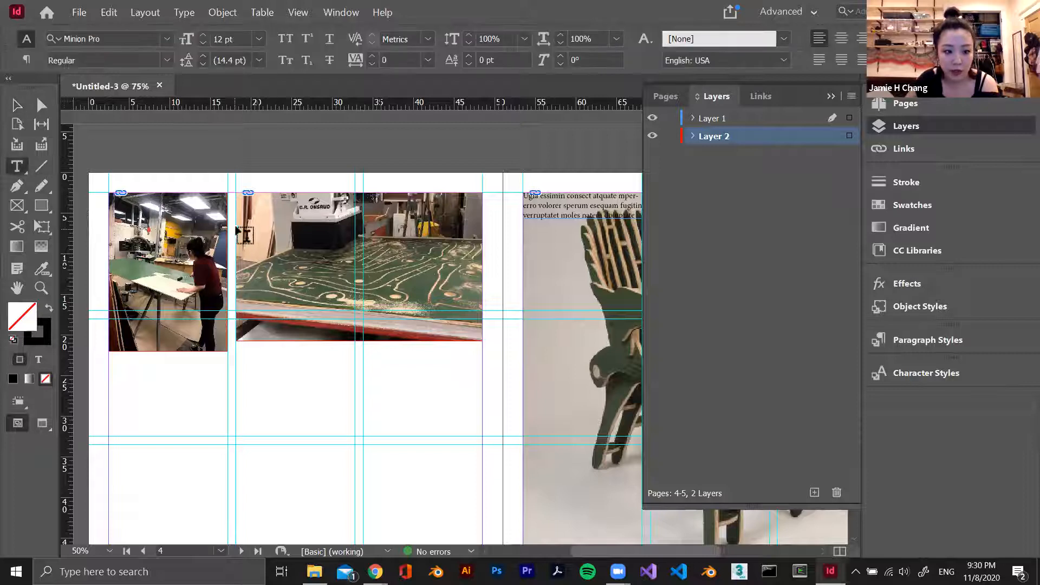
{"action": "left_click_drag", "start_coordinate": [236, 352], "coordinate": [355, 437]}
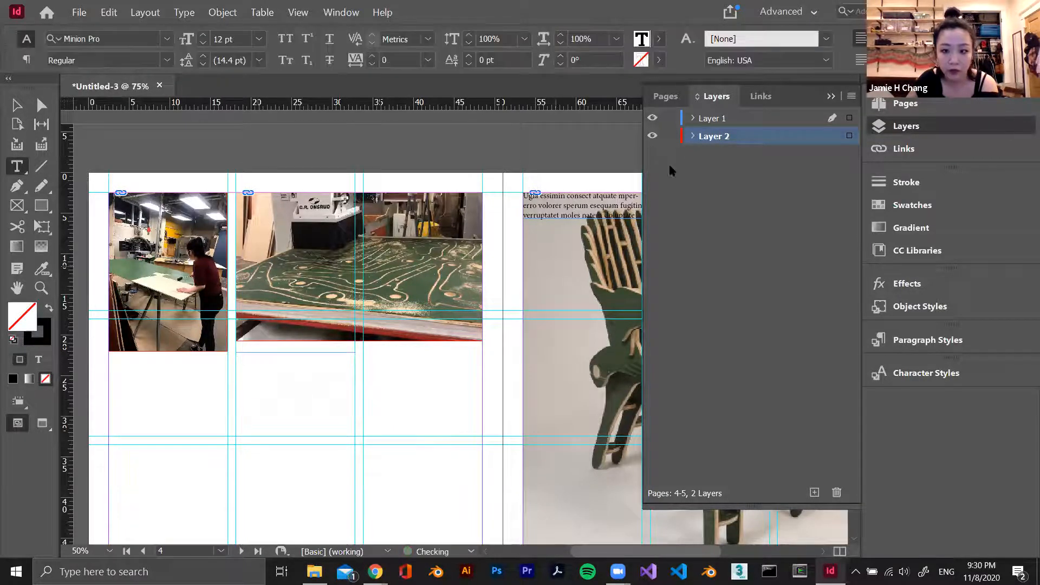
Rename Layer 1 as text
{"action": "double_click", "coordinate": [716, 139]}
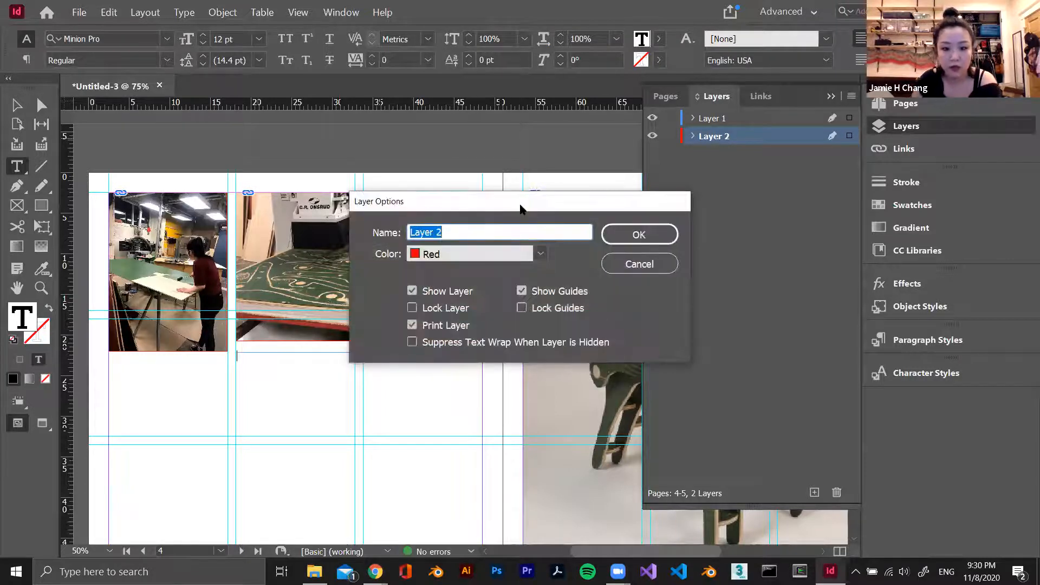
{"action": "key", "text": "Escape"}
{"action": "double_click", "coordinate": [715, 119]}
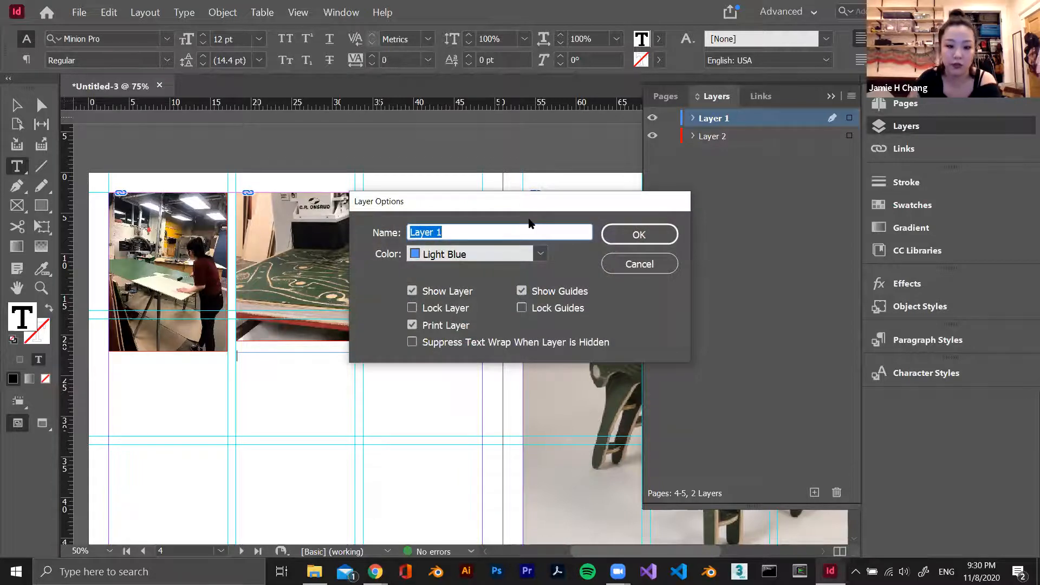
{"action": "key", "text": "Return"}
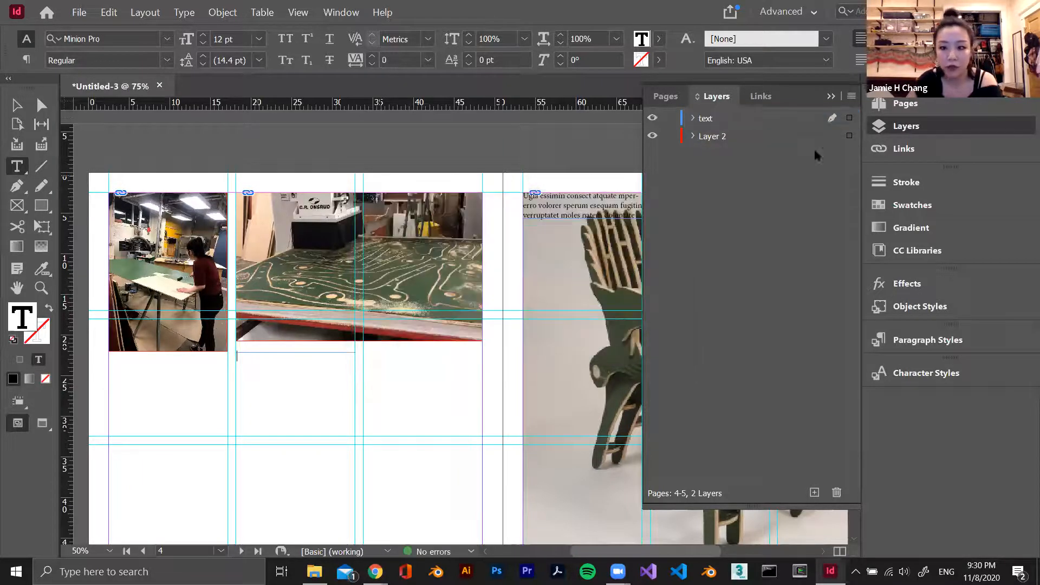
Fill the new frame below the cnc milling image with placeholder text
{"action": "right_click", "coordinate": [322, 386]}
{"action": "left_click", "coordinate": [403, 266]}
{"action": "key", "text": "Escape"}
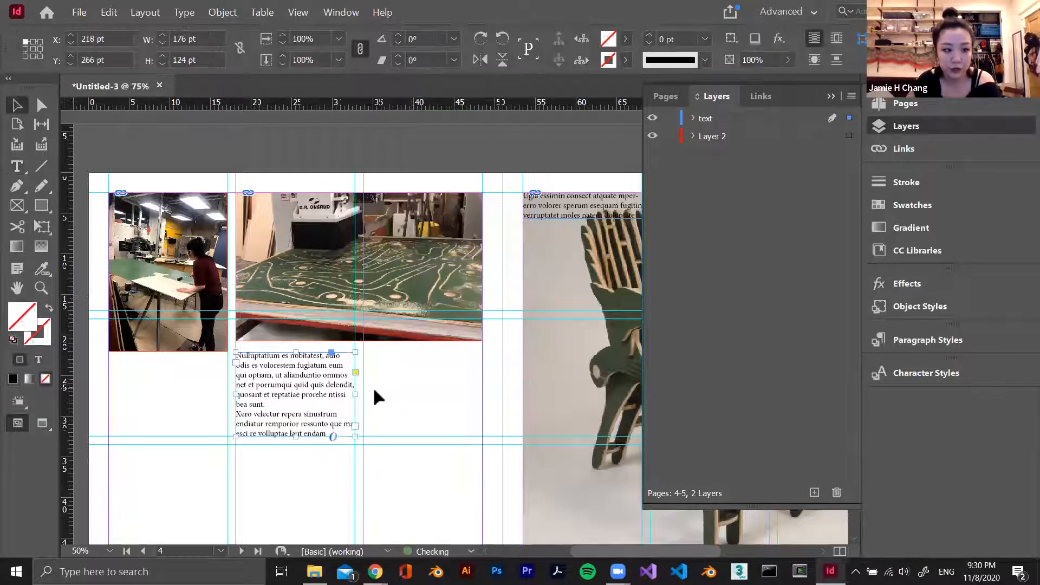
Select all objects of the text layer on spread 4-5 and set their font size to 30 pt
{"action": "left_click", "coordinate": [848, 119]}
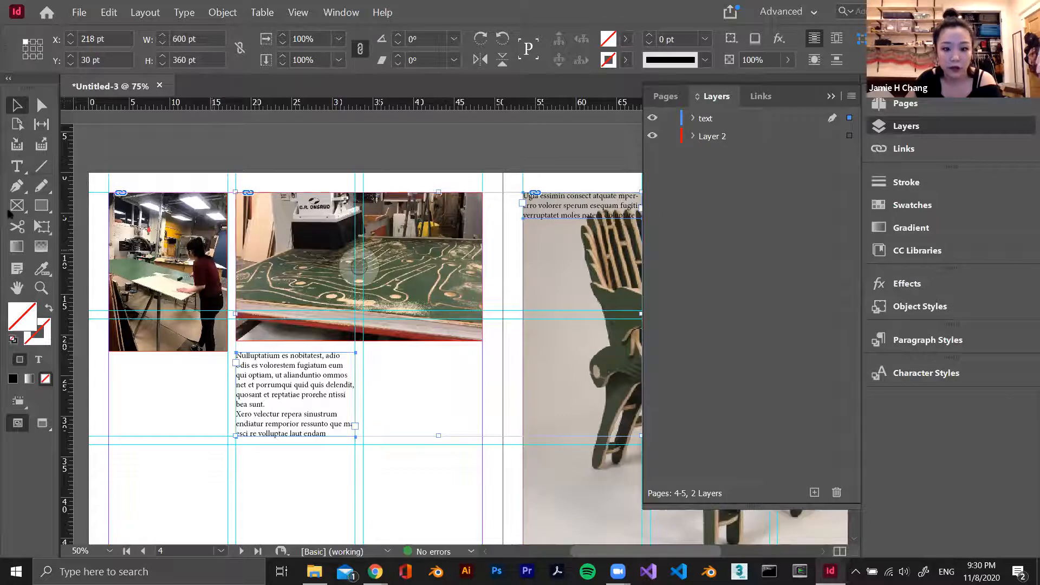
{"action": "left_click", "coordinate": [18, 168]}
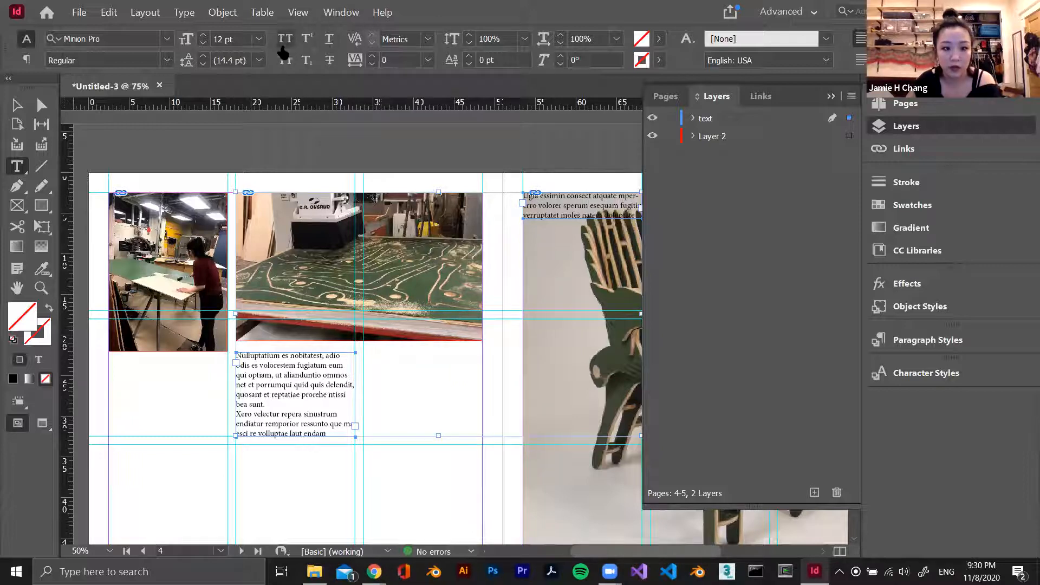
{"action": "left_click", "coordinate": [263, 42]}
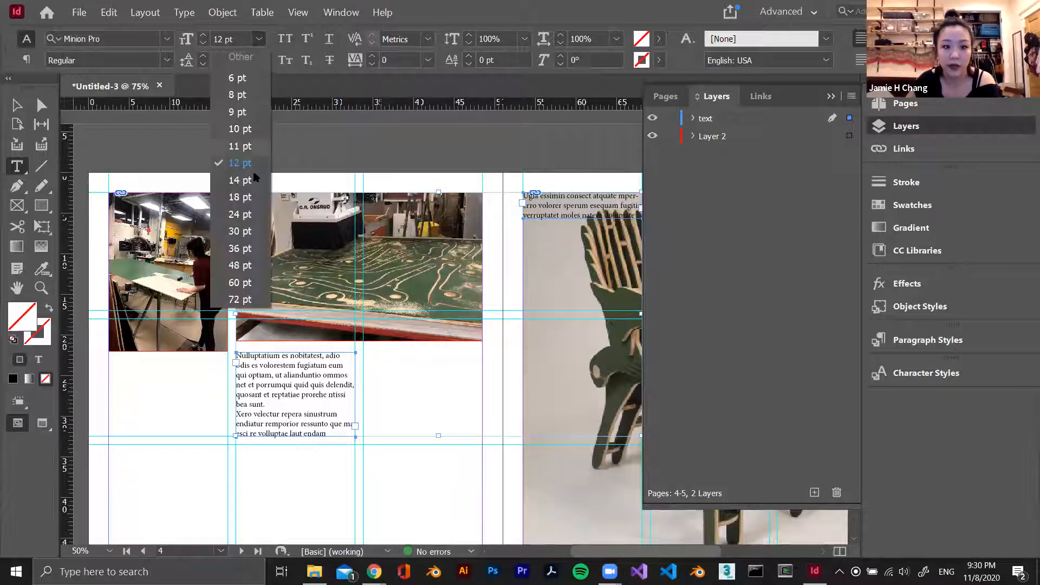
{"action": "left_click", "coordinate": [239, 231]}
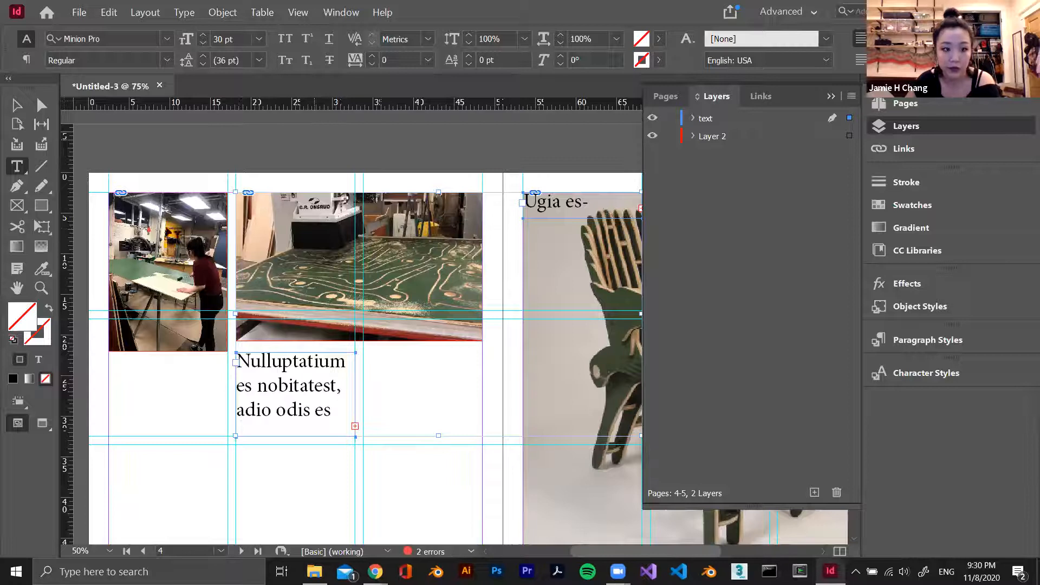
Try the Noto Color Emoji SVG font on the selected text frames and dismiss the glyph list
{"action": "left_click", "coordinate": [165, 40]}
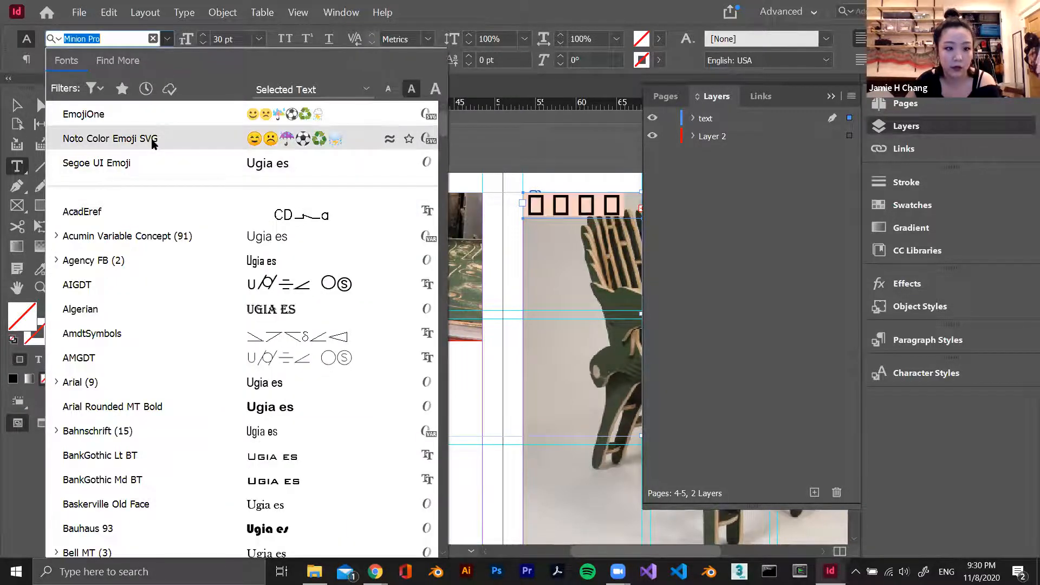
{"action": "left_click", "coordinate": [153, 140]}
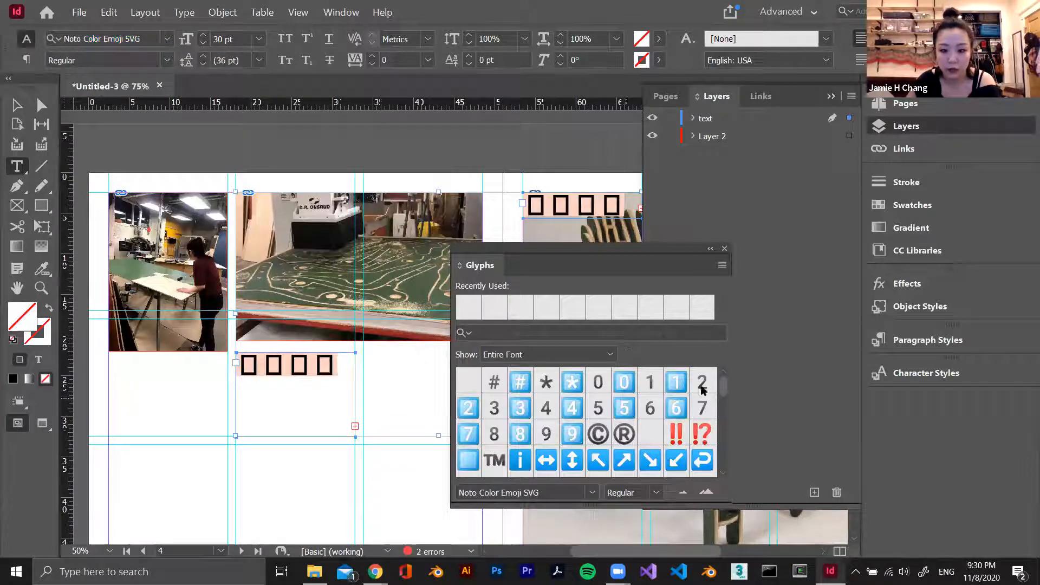
{"action": "left_click", "coordinate": [724, 249]}
Set the font of both selected text frames to Agency FB
{"action": "left_click", "coordinate": [168, 40]}
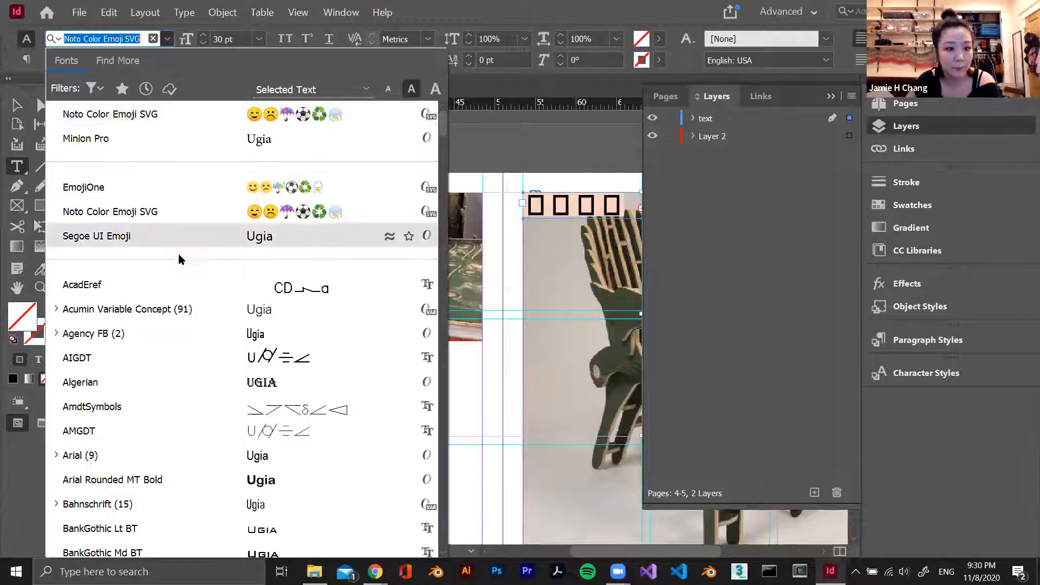
{"action": "left_click", "coordinate": [178, 328]}
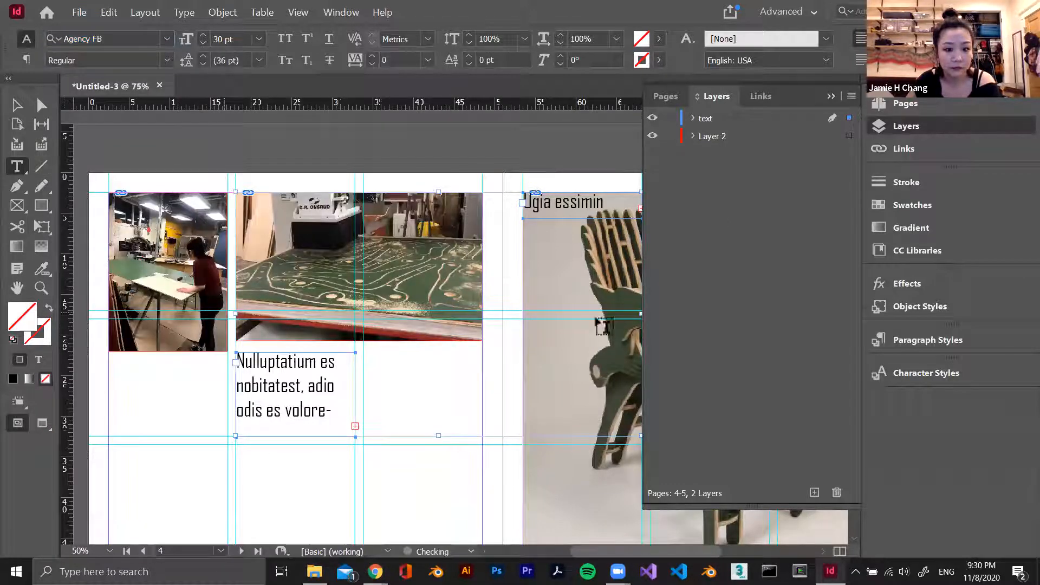
{"action": "left_click", "coordinate": [831, 97]}
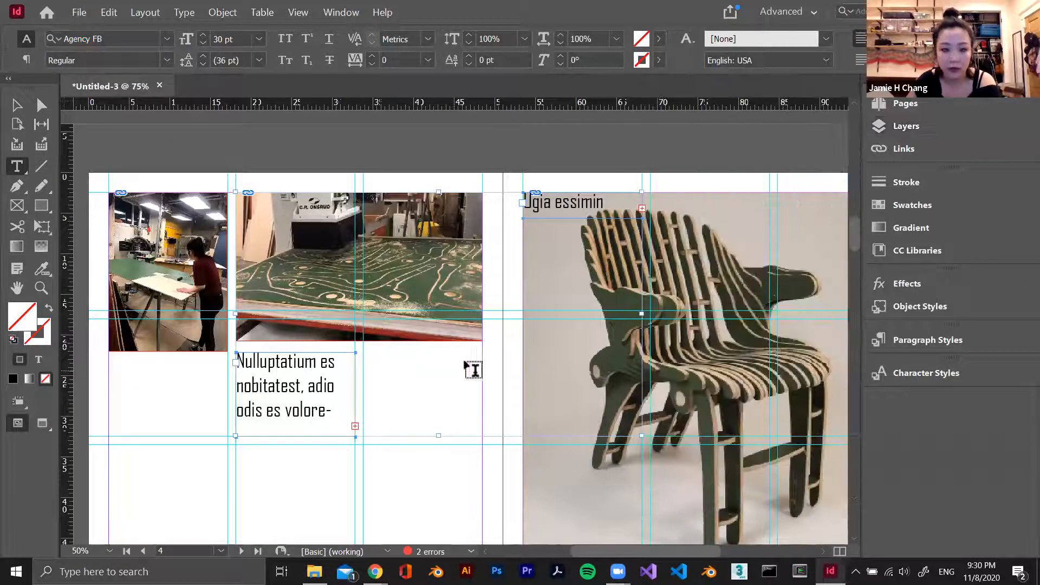
Select both text frames and enlarge them together to an overall size of about 834 by 452 pt
{"action": "left_click", "coordinate": [18, 105]}
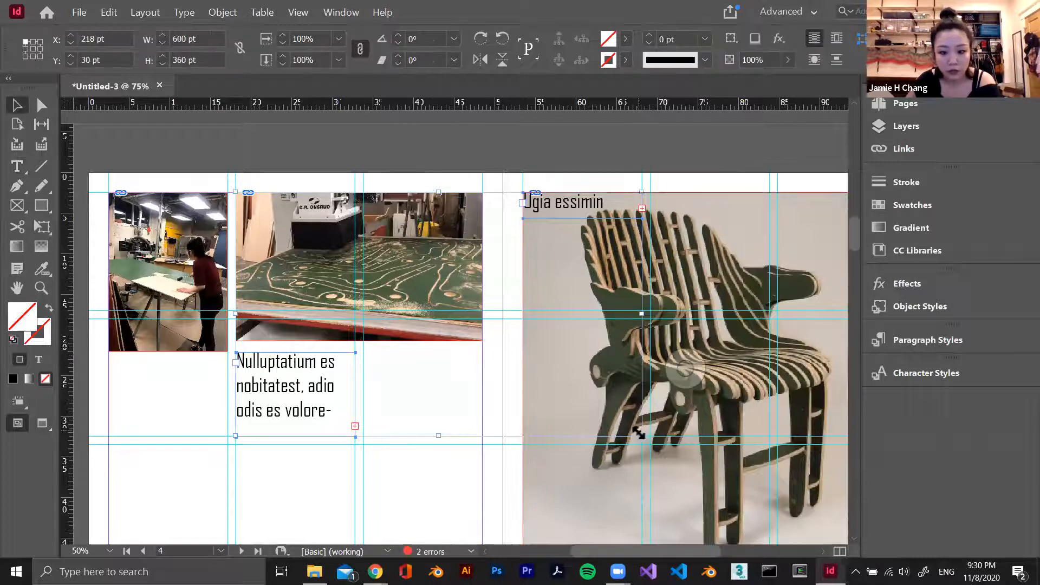
{"action": "left_click", "coordinate": [297, 411]}
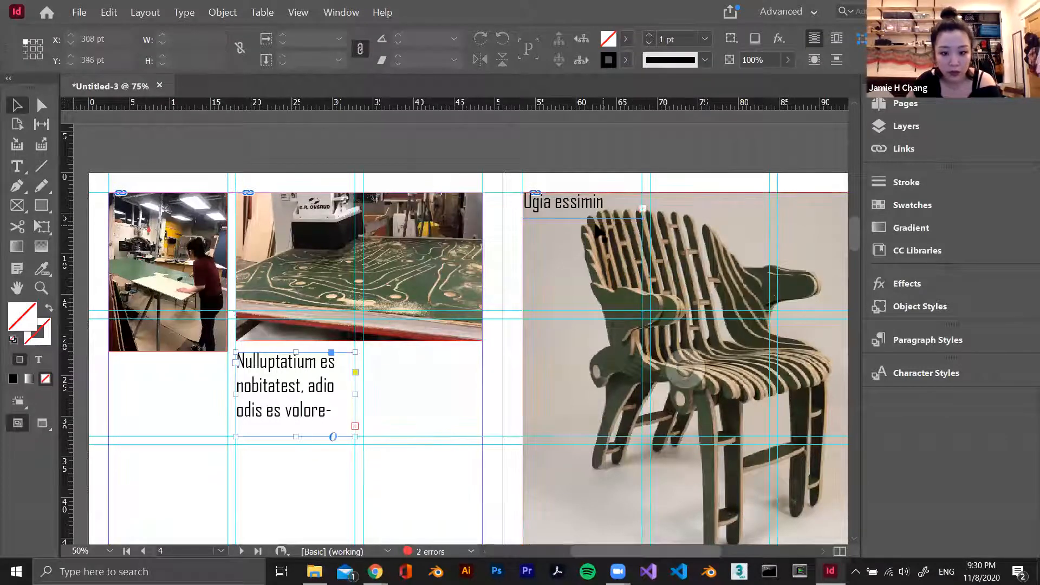
{"action": "left_click", "coordinate": [578, 207], "text": "shift"}
{"action": "left_click_drag", "start_coordinate": [641, 433], "coordinate": [800, 498]}
{"action": "scroll", "coordinate": [497, 401], "scroll_direction": "down", "scroll_amount": 3}
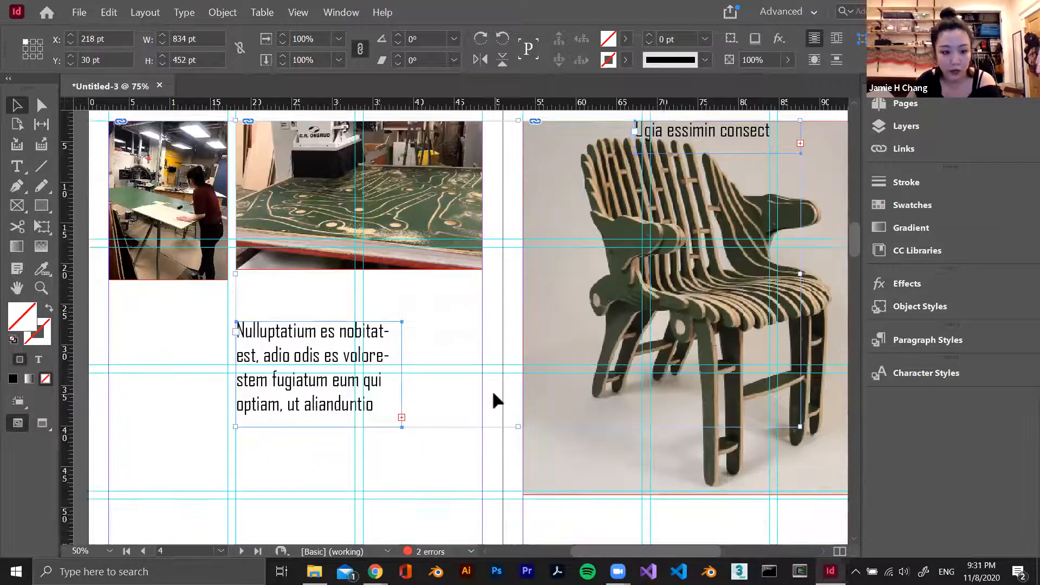
{"action": "scroll", "coordinate": [494, 394], "scroll_direction": "down", "scroll_amount": 1}
{"action": "scroll", "coordinate": [427, 391], "scroll_direction": "up", "scroll_amount": 1}
Move the chair image's text frame beside the other text frame and enlarge it to about 245 by 160 pt
{"action": "left_click", "coordinate": [541, 304]}
{"action": "left_click_drag", "start_coordinate": [715, 137], "coordinate": [506, 428]}
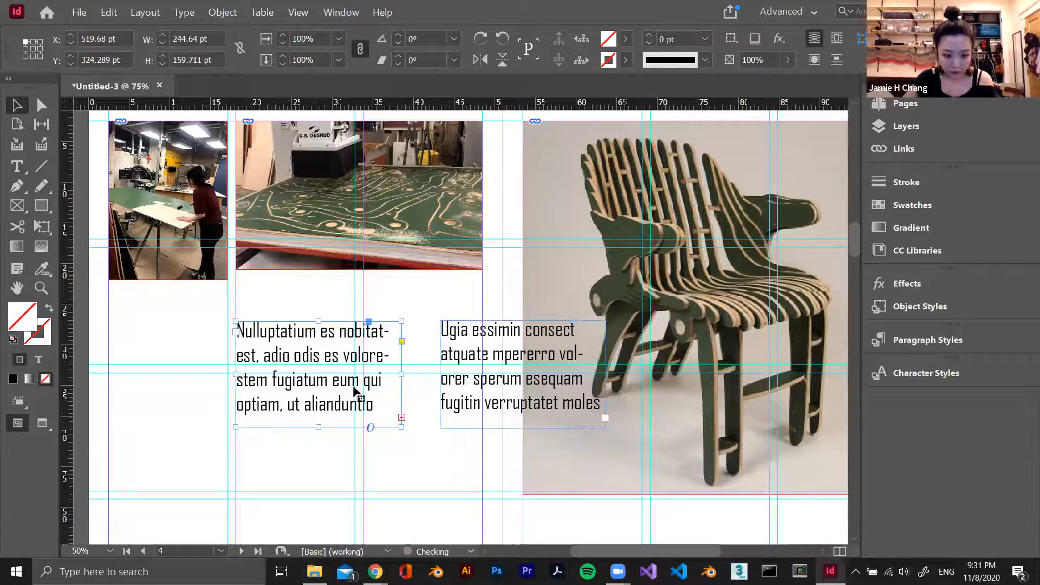
Thread the overset text of the frame under the photos into a new frame directly below it, about 246 by 200 pt
{"action": "double_click", "coordinate": [324, 372]}
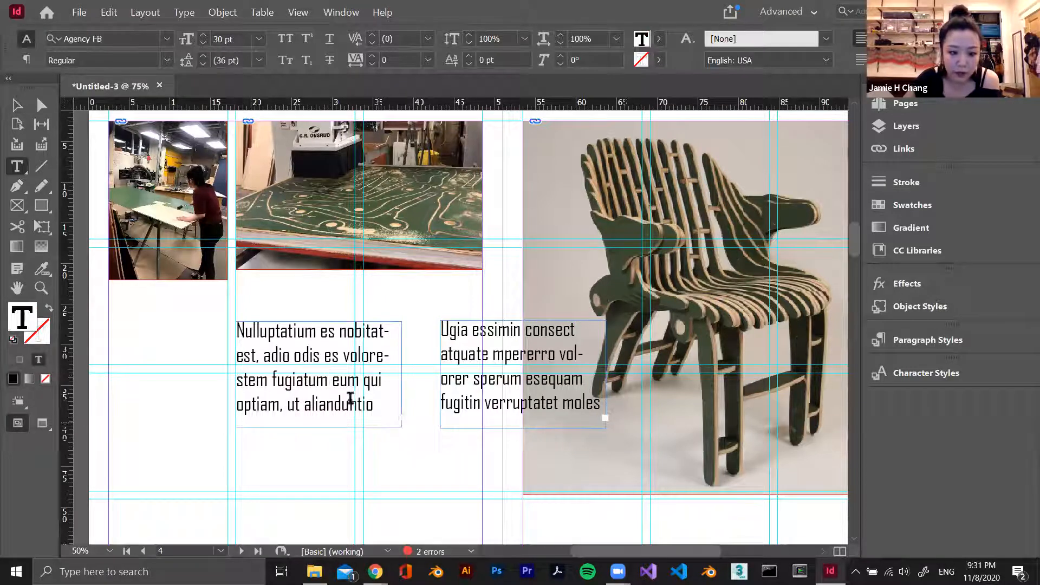
{"action": "left_click", "coordinate": [17, 105]}
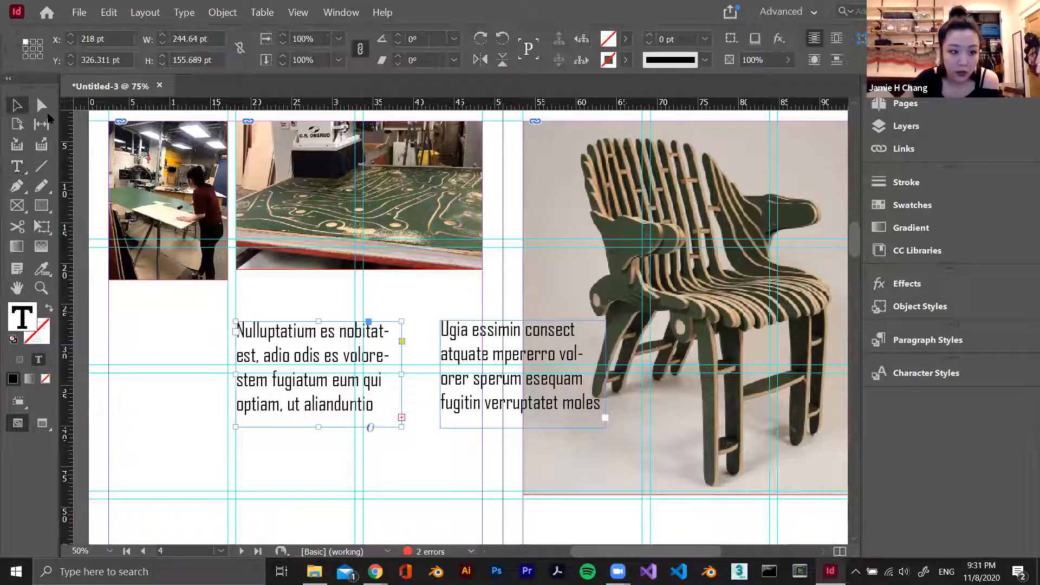
{"action": "scroll", "coordinate": [311, 412], "scroll_direction": "down", "scroll_amount": 3}
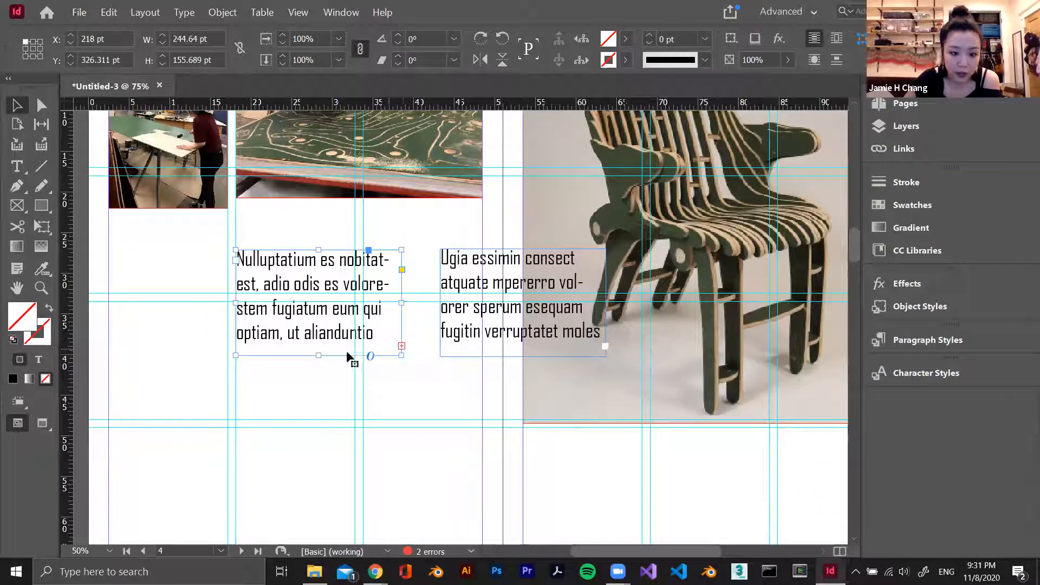
{"action": "left_click_drag", "start_coordinate": [320, 355], "coordinate": [422, 357]}
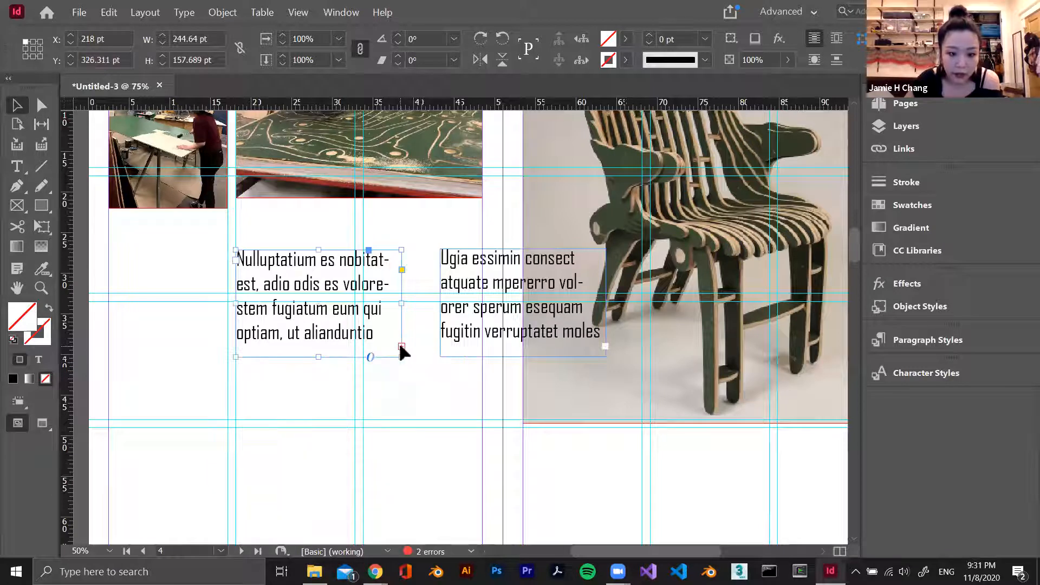
{"action": "left_click", "coordinate": [402, 346]}
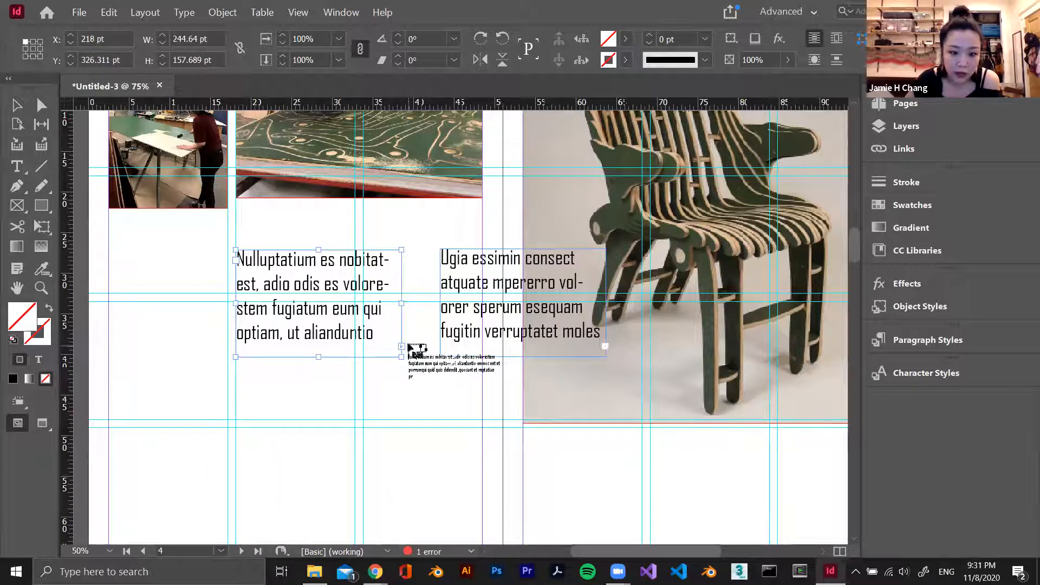
{"action": "scroll", "coordinate": [377, 413], "scroll_direction": "down", "scroll_amount": 3}
{"action": "left_click_drag", "start_coordinate": [242, 283], "coordinate": [402, 415]}
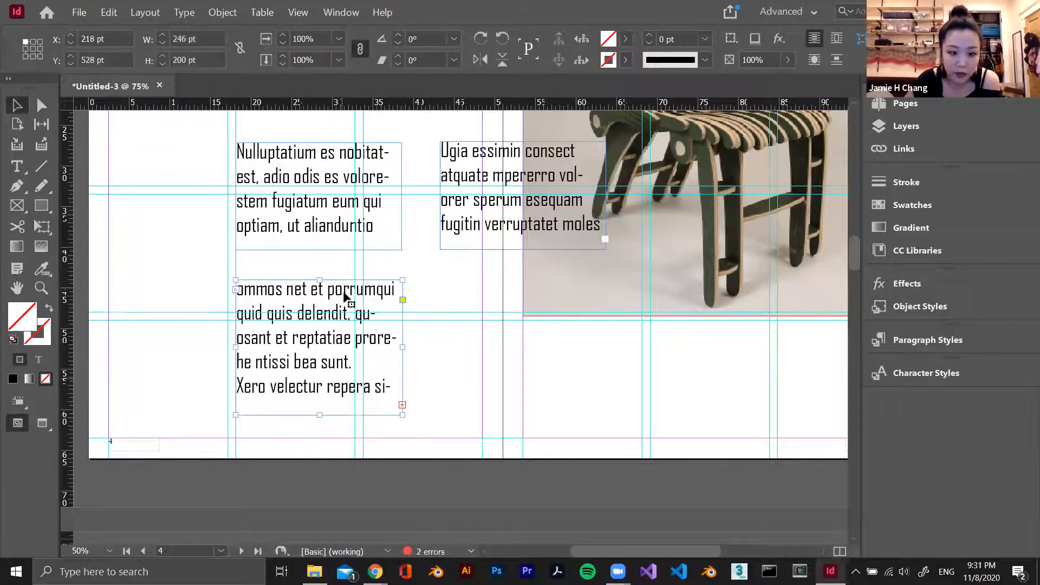
Thread the overset text of the lower frame into the text frame overlapping the chair image
{"action": "left_click", "coordinate": [348, 247]}
{"action": "left_click", "coordinate": [280, 325]}
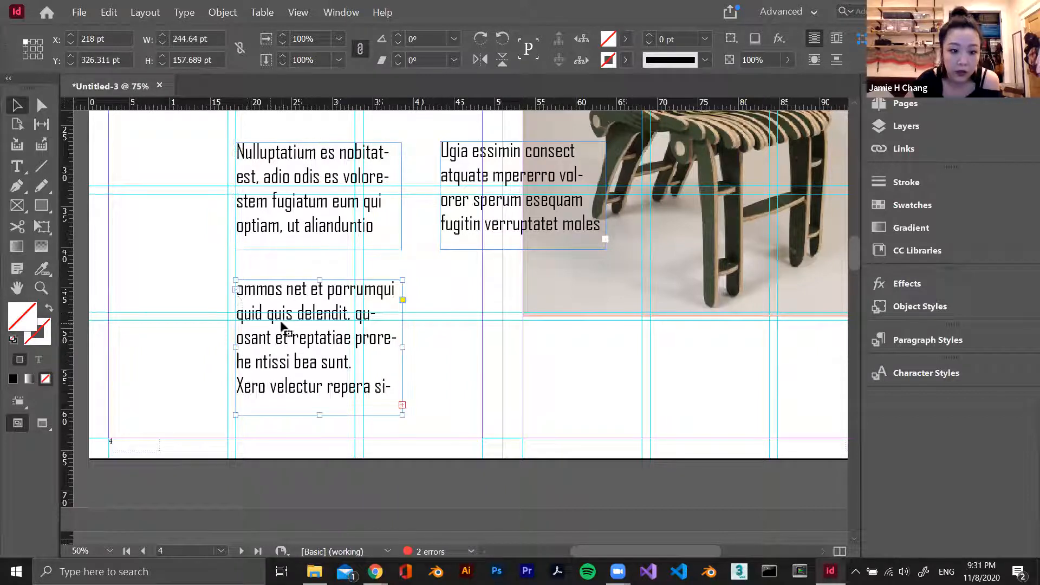
{"action": "left_click", "coordinate": [401, 239]}
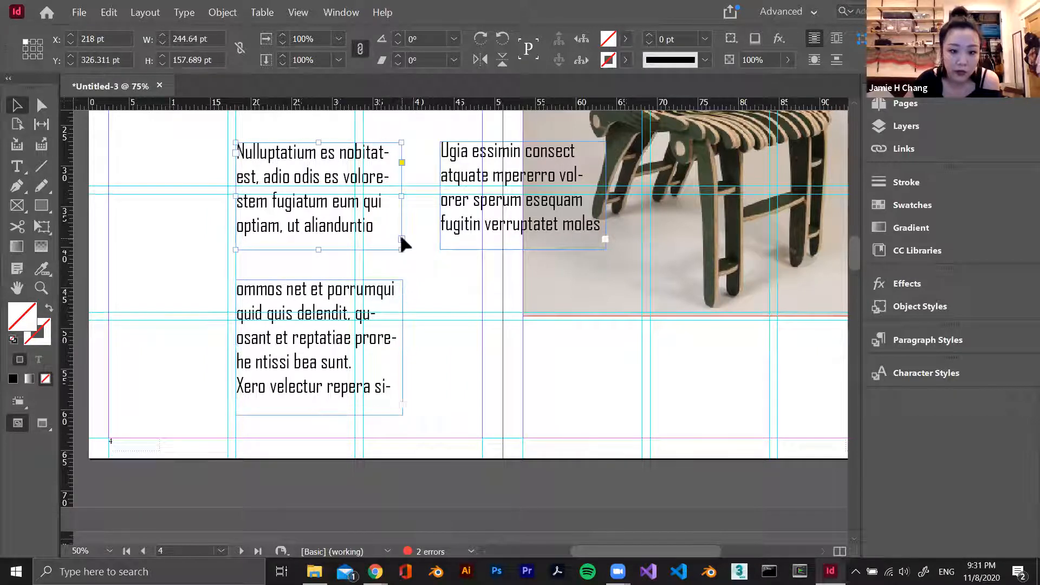
{"action": "left_click", "coordinate": [238, 296]}
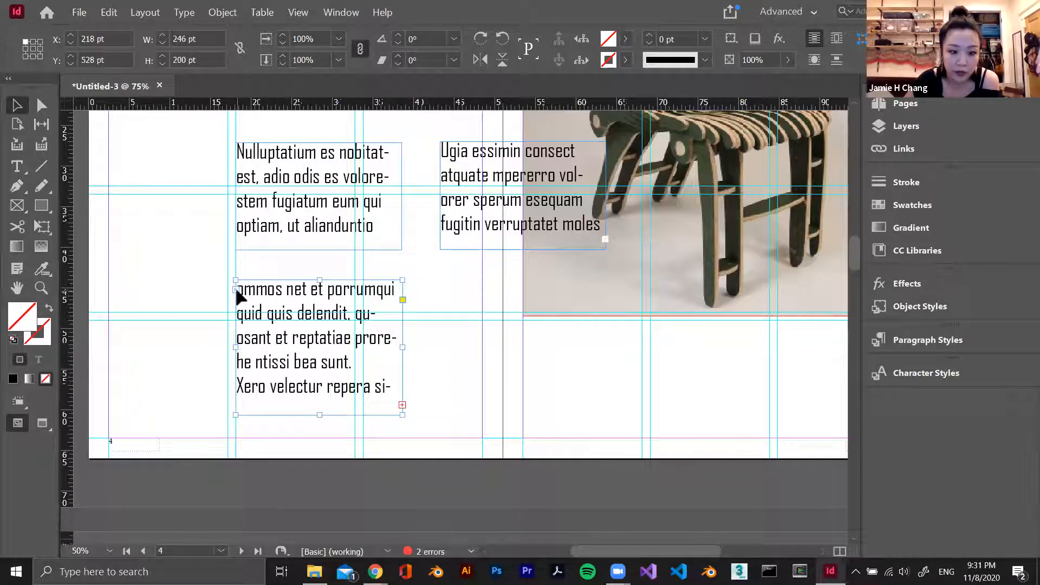
{"action": "left_click", "coordinate": [401, 405]}
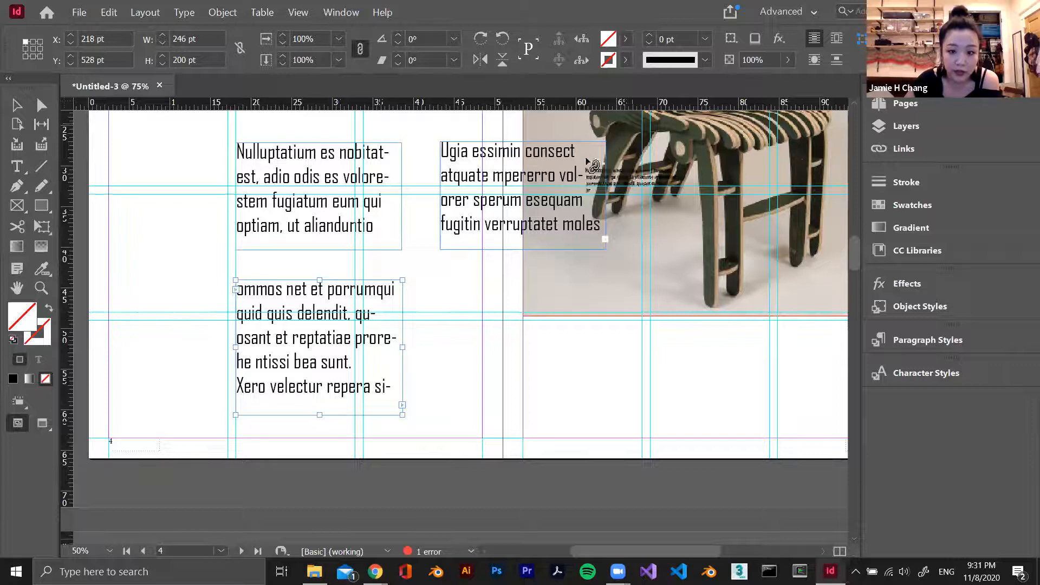
{"action": "left_click", "coordinate": [464, 169]}
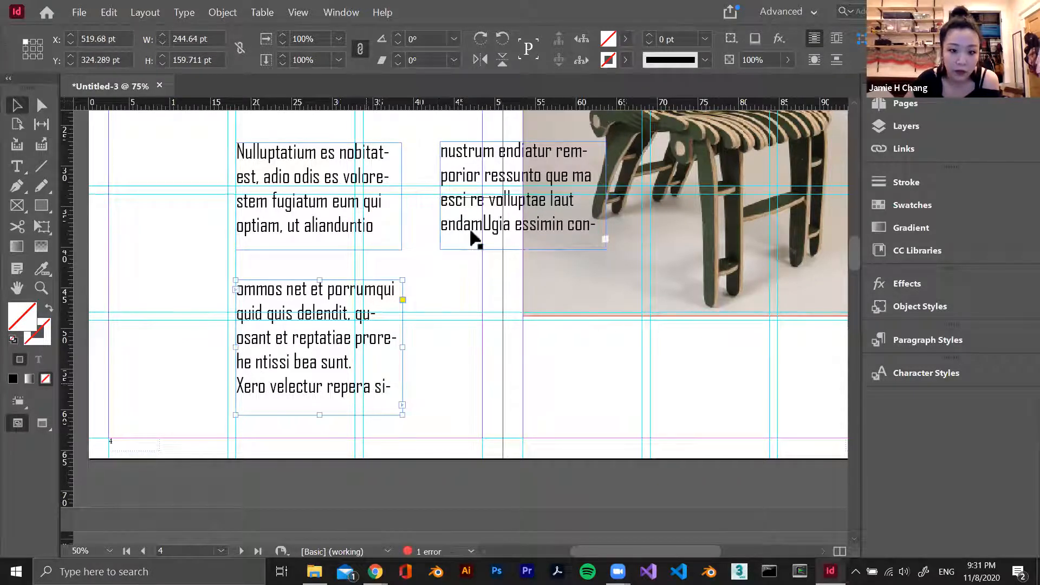
Set the lower text frame to about 214 pt high and lengthen the frame overlapping the chair until the whole story fits
{"action": "left_click", "coordinate": [341, 399]}
{"action": "left_click_drag", "start_coordinate": [319, 415], "coordinate": [342, 459]}
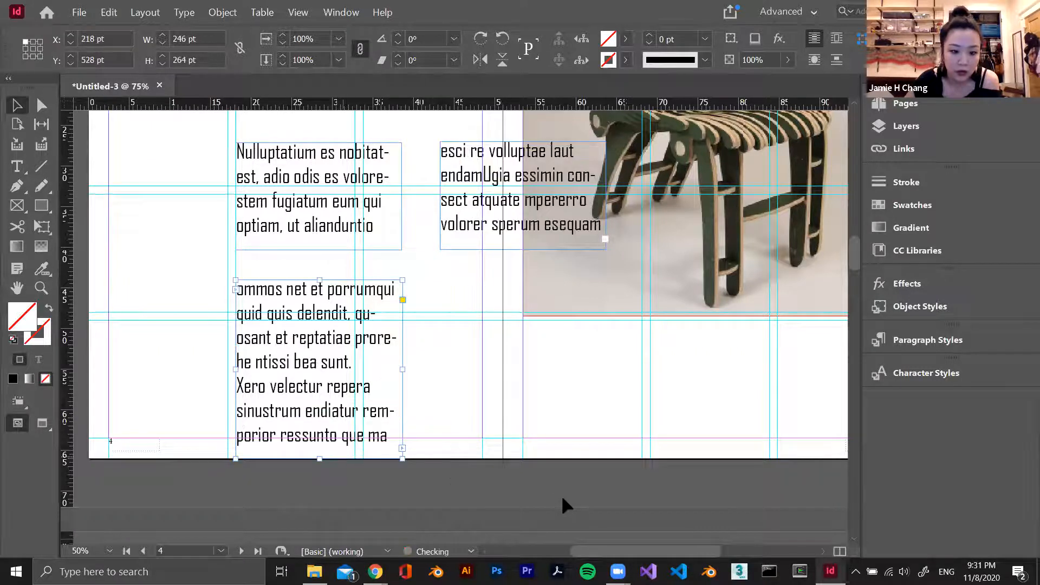
{"action": "left_click", "coordinate": [564, 200]}
{"action": "left_click_drag", "start_coordinate": [524, 249], "coordinate": [523, 341]}
{"action": "left_click", "coordinate": [318, 453]}
{"action": "left_click_drag", "start_coordinate": [320, 458], "coordinate": [374, 424]}
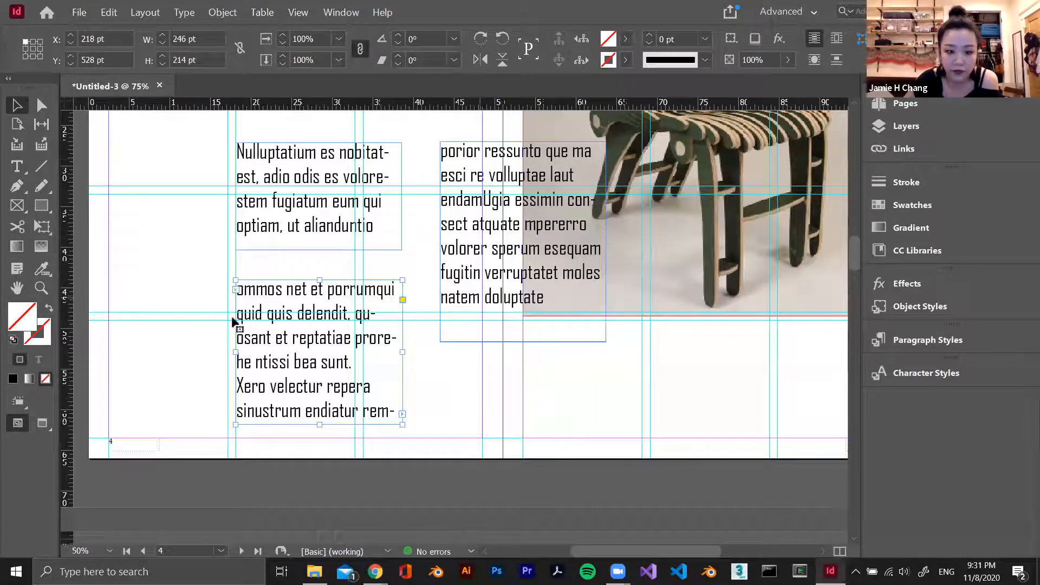
Fit the two continuation frames into the first two guide columns and move the story's first frame over the chair image's lower edge
{"action": "scroll", "coordinate": [350, 364], "scroll_direction": "up", "scroll_amount": 2}
{"action": "scroll", "coordinate": [349, 369], "scroll_direction": "down", "scroll_amount": 2}
{"action": "left_click_drag", "start_coordinate": [322, 385], "coordinate": [185, 293]}
{"action": "left_click_drag", "start_coordinate": [274, 338], "coordinate": [224, 437]}
{"action": "left_click_drag", "start_coordinate": [495, 290], "coordinate": [347, 357]}
{"action": "left_click_drag", "start_coordinate": [400, 394], "coordinate": [349, 406]}
{"action": "left_click_drag", "start_coordinate": [326, 160], "coordinate": [587, 265]}
Examine how the text flows between the two column frames by selecting the second column's text, and exit text editing
{"action": "double_click", "coordinate": [190, 416]}
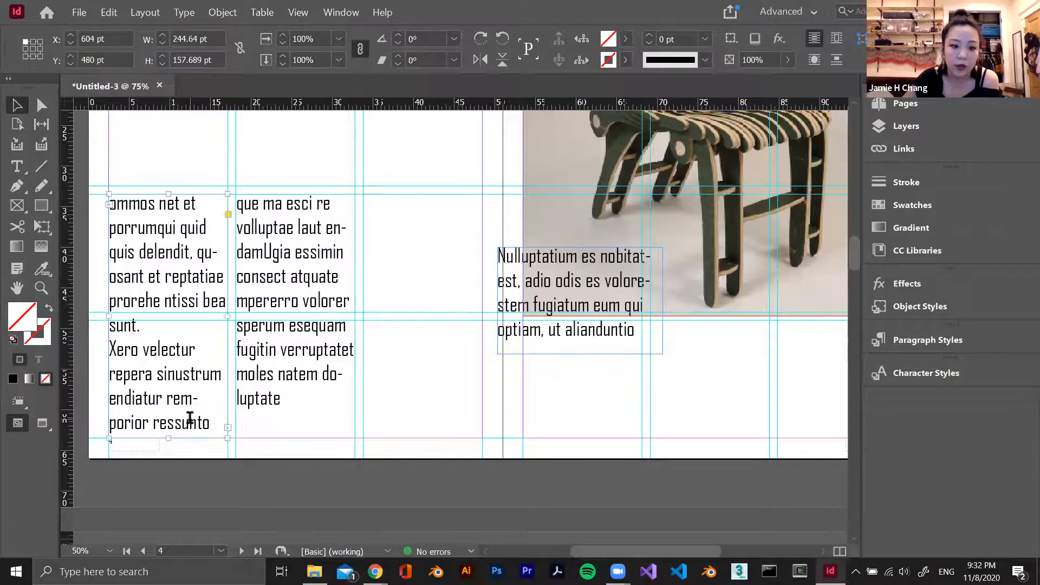
{"action": "double_click", "coordinate": [206, 420]}
{"action": "left_click", "coordinate": [216, 418]}
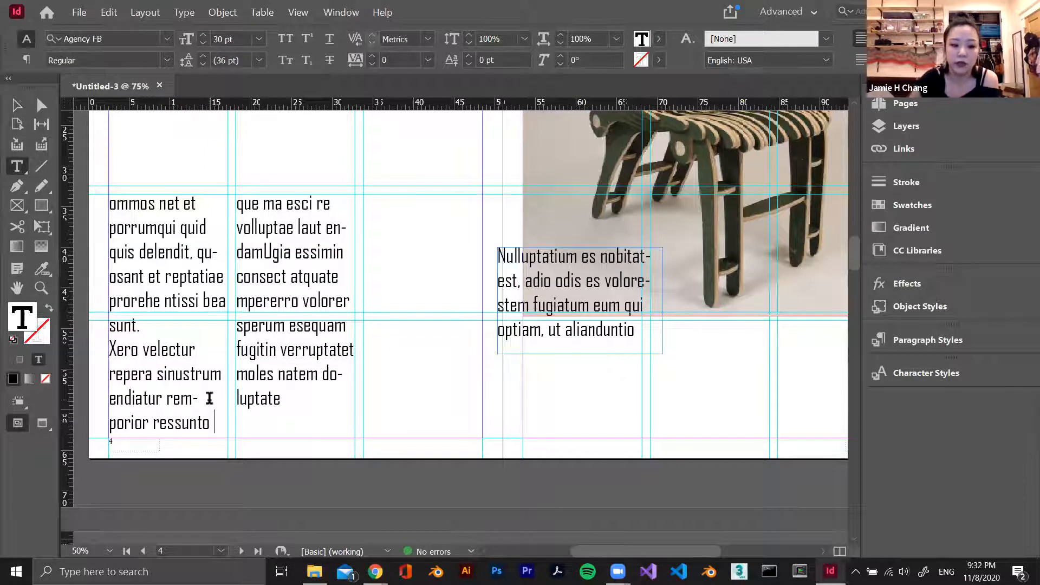
{"action": "triple_click", "coordinate": [239, 431]}
{"action": "left_click", "coordinate": [246, 309]}
{"action": "left_click_drag", "start_coordinate": [249, 203], "coordinate": [434, 388]}
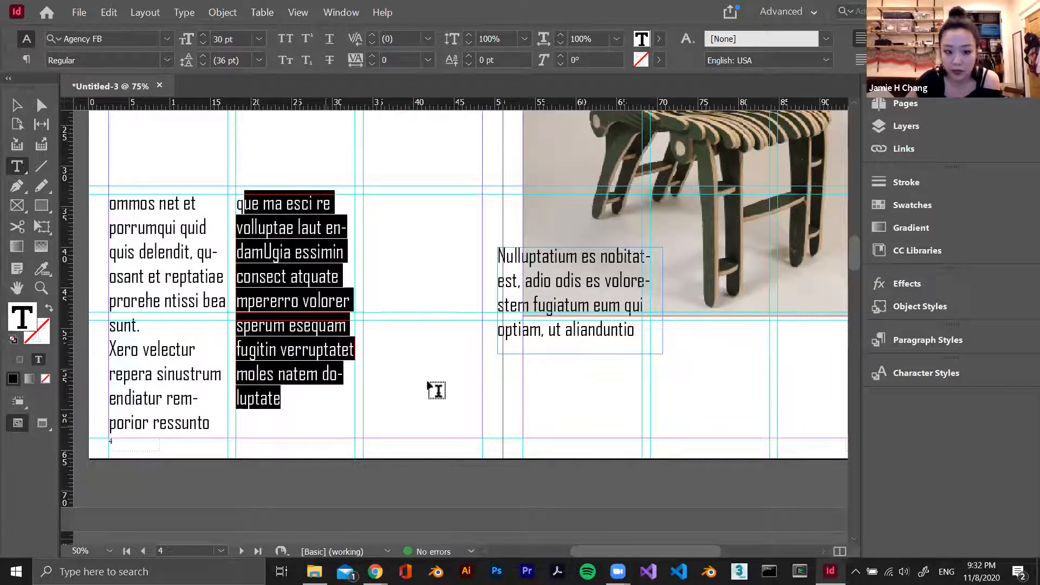
{"action": "key", "text": "Escape"}
Move the story's first text frame from the chair image to just above the two text columns
{"action": "left_click_drag", "start_coordinate": [578, 303], "coordinate": [189, 133]}
{"action": "scroll", "coordinate": [454, 271], "scroll_direction": "up", "scroll_amount": 4}
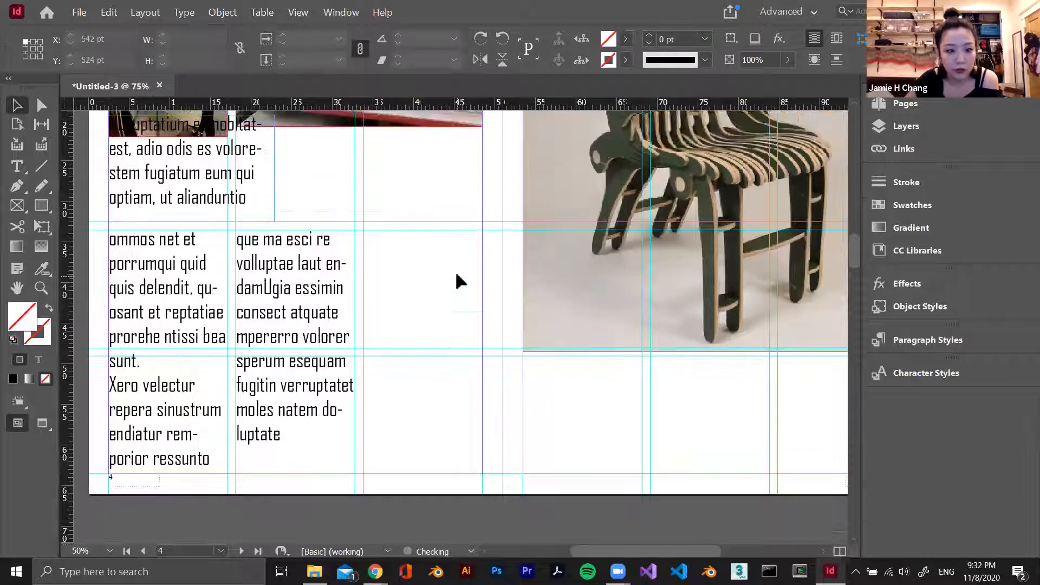
{"action": "scroll", "coordinate": [454, 277], "scroll_direction": "up", "scroll_amount": 1}
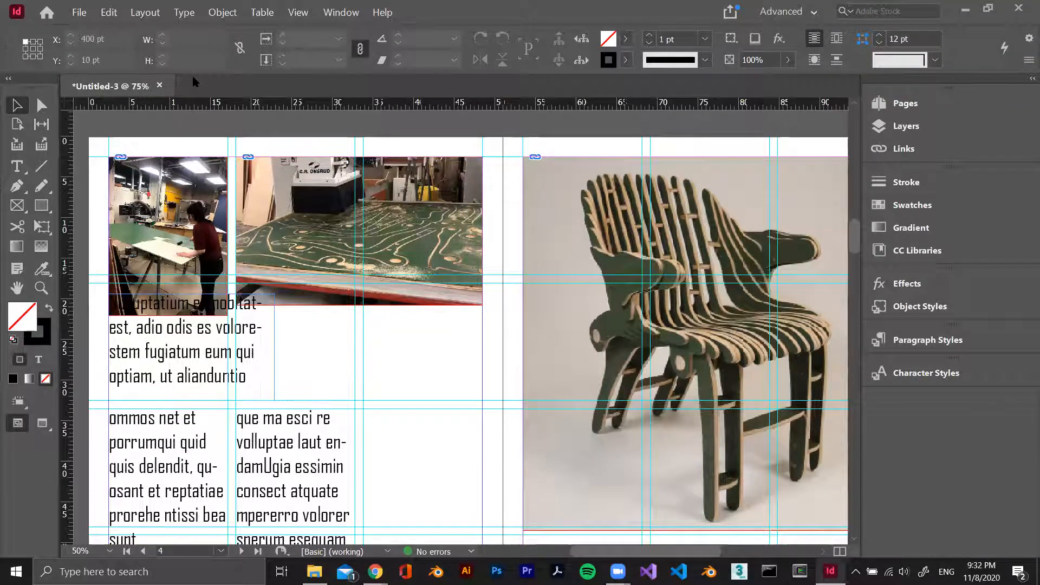
Open the Portfolio Architecture Minimal InDesign document from the InDesignSkills-Portfolio-Template-Architecture-Minimal folder
{"action": "key", "text": "ctrl+o"}
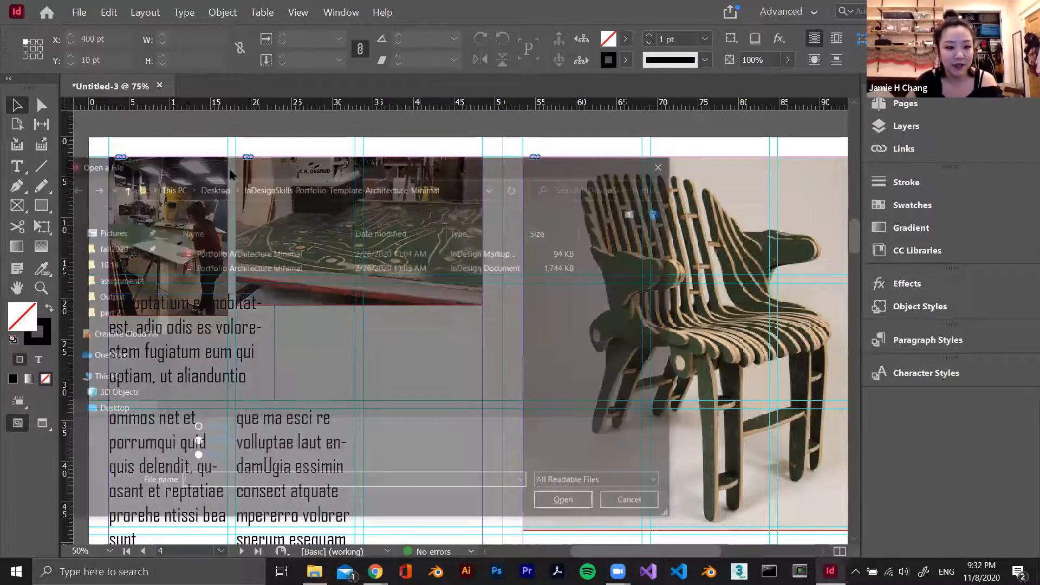
{"action": "left_click", "coordinate": [363, 267]}
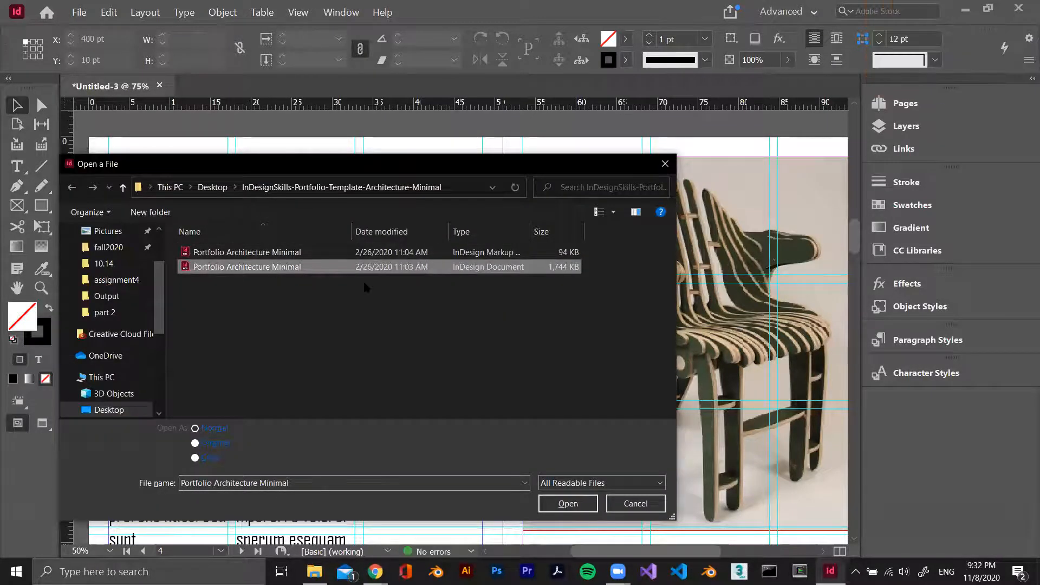
{"action": "left_click", "coordinate": [570, 507]}
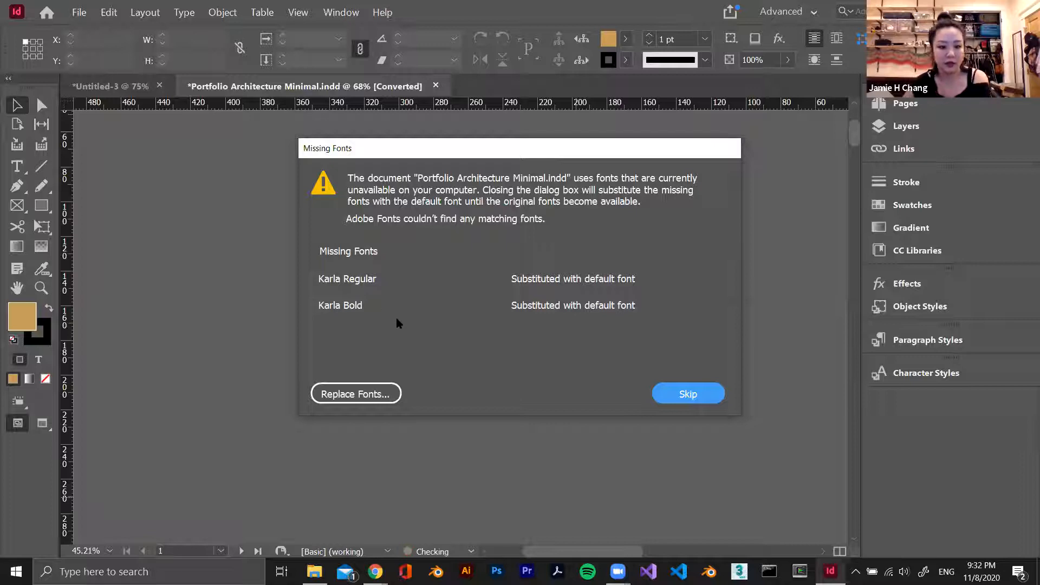
Start replacing the document's missing fonts and choose Book Antiqua as the replacement family
{"action": "left_click", "coordinate": [360, 393]}
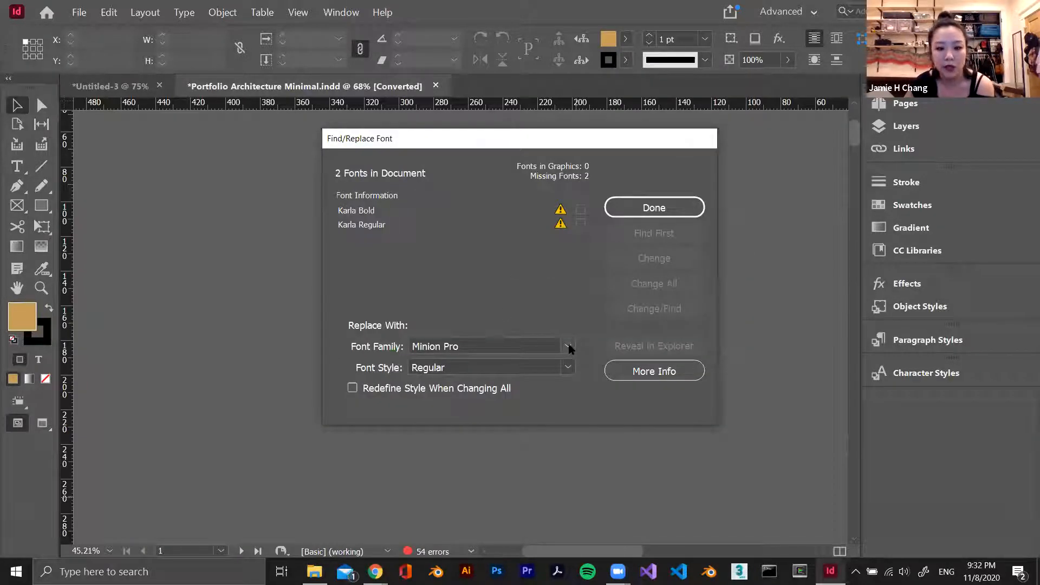
{"action": "left_click", "coordinate": [568, 347]}
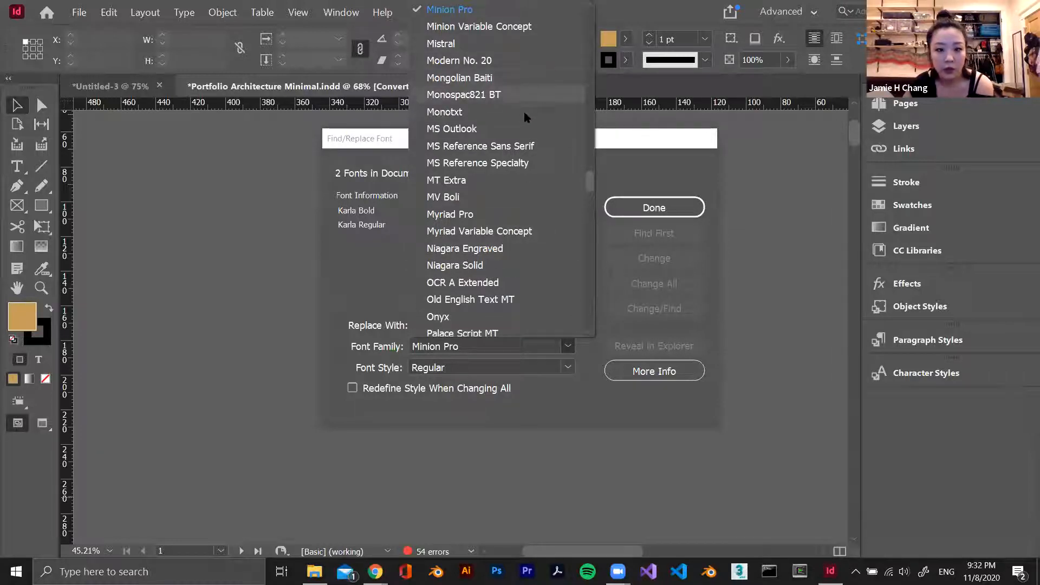
{"action": "scroll", "coordinate": [519, 133], "scroll_direction": "up", "scroll_amount": 15}
{"action": "scroll", "coordinate": [519, 143], "scroll_direction": "up", "scroll_amount": 13}
{"action": "scroll", "coordinate": [519, 143], "scroll_direction": "down", "scroll_amount": 6}
{"action": "scroll", "coordinate": [514, 143], "scroll_direction": "up", "scroll_amount": 15}
{"action": "scroll", "coordinate": [509, 151], "scroll_direction": "down", "scroll_amount": 2}
{"action": "left_click", "coordinate": [453, 257]}
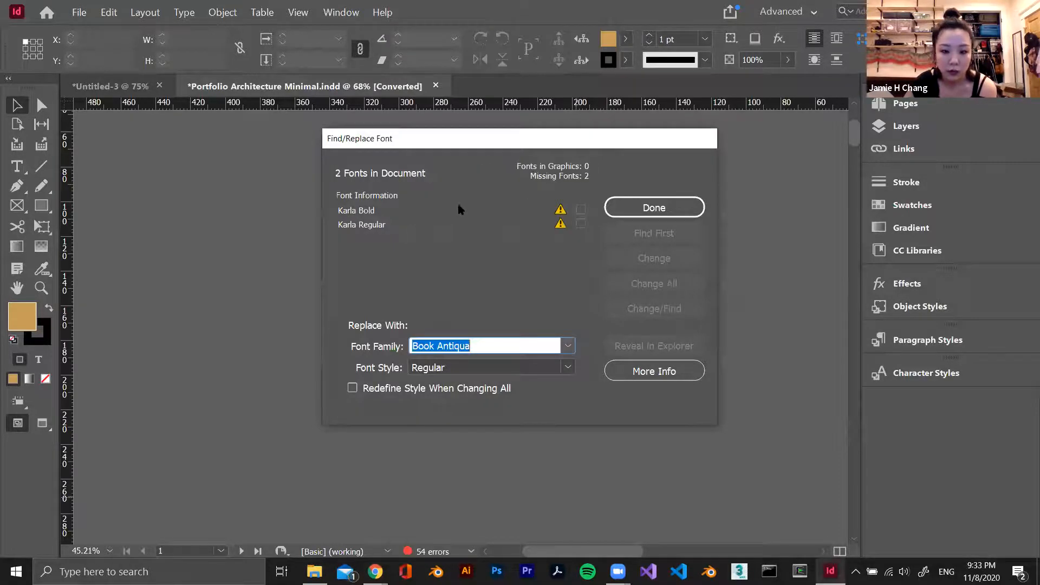
Replace every use of the missing Karla Regular font with Book Antiqua Regular
{"action": "left_click", "coordinate": [522, 251]}
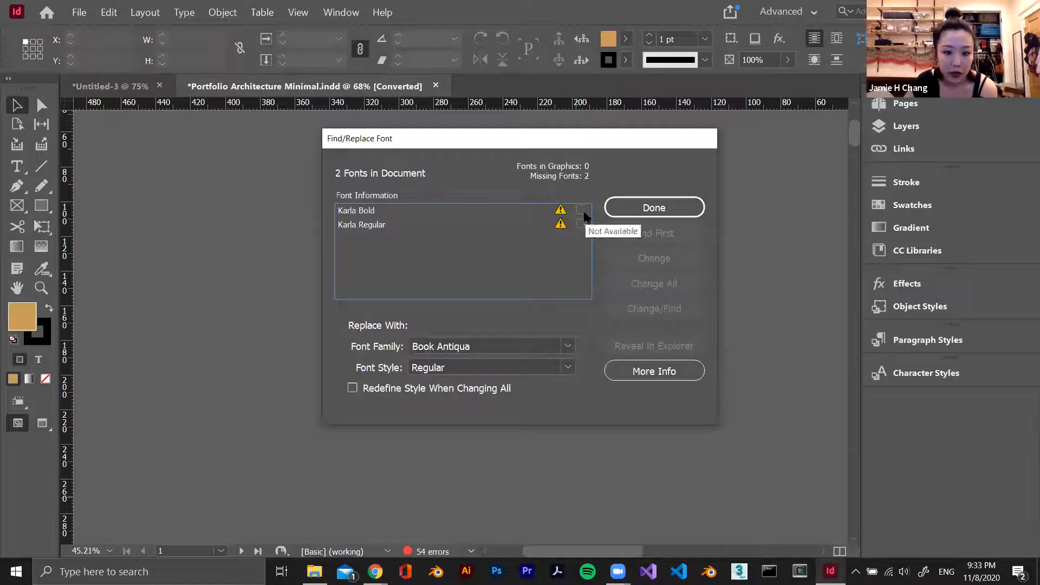
{"action": "left_click", "coordinate": [580, 224]}
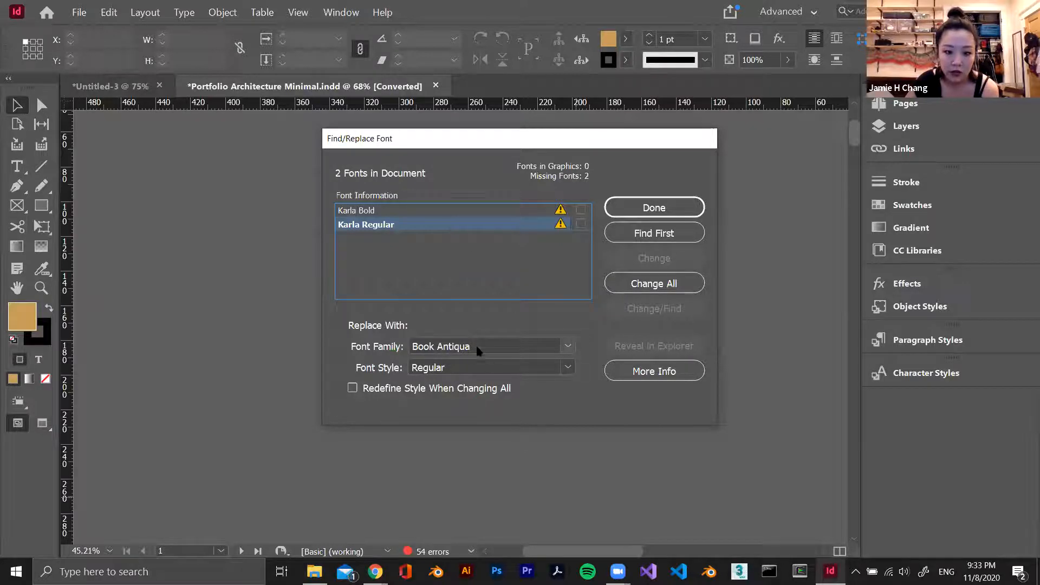
{"action": "left_click", "coordinate": [455, 348]}
{"action": "left_click", "coordinate": [428, 228]}
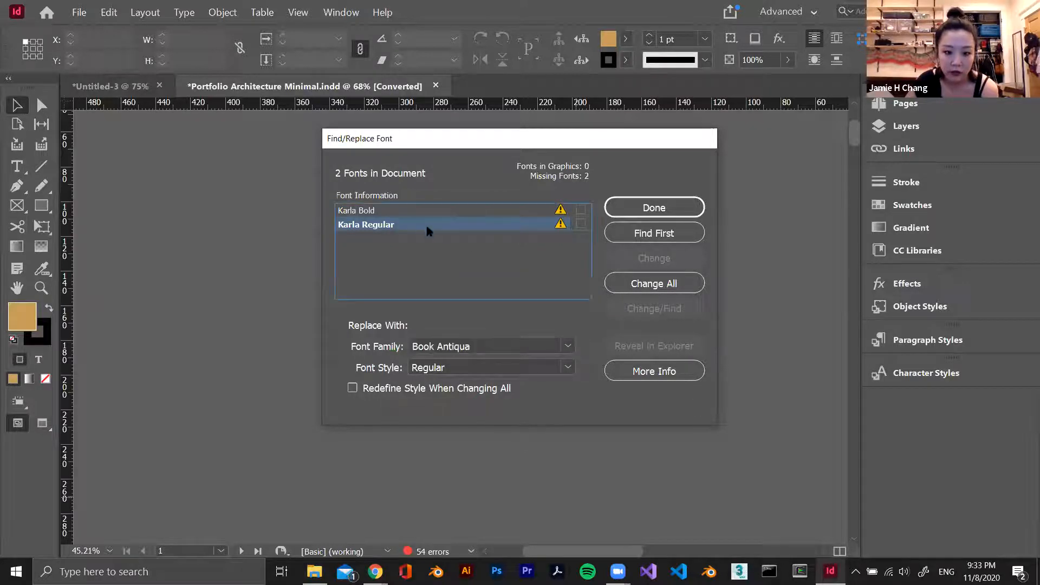
{"action": "left_click", "coordinate": [693, 285]}
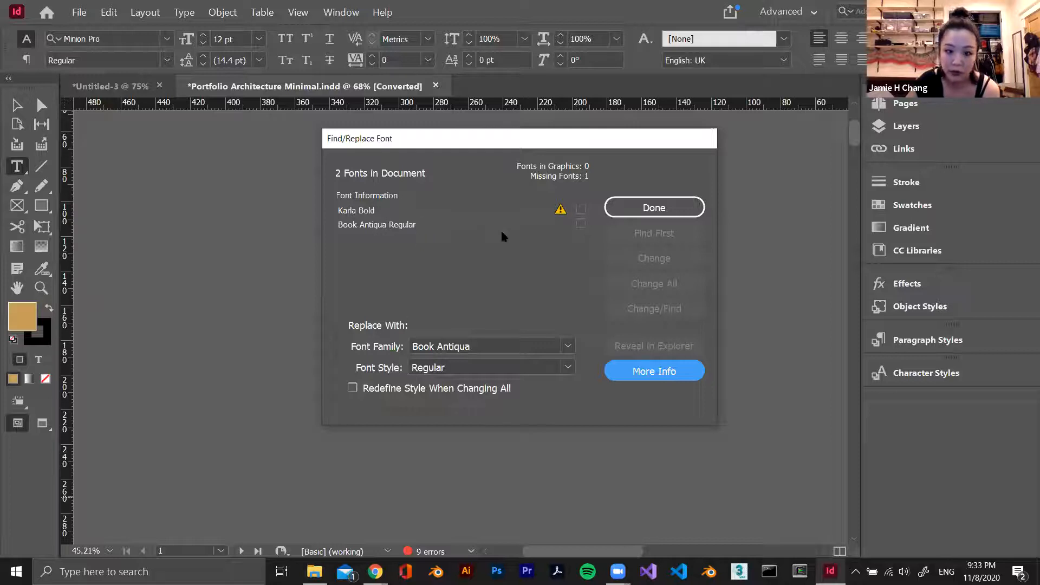
Replace every use of the missing Karla Bold font with Book Antiqua Bold and finish the font replacement
{"action": "left_click", "coordinate": [457, 212]}
{"action": "left_click", "coordinate": [547, 366]}
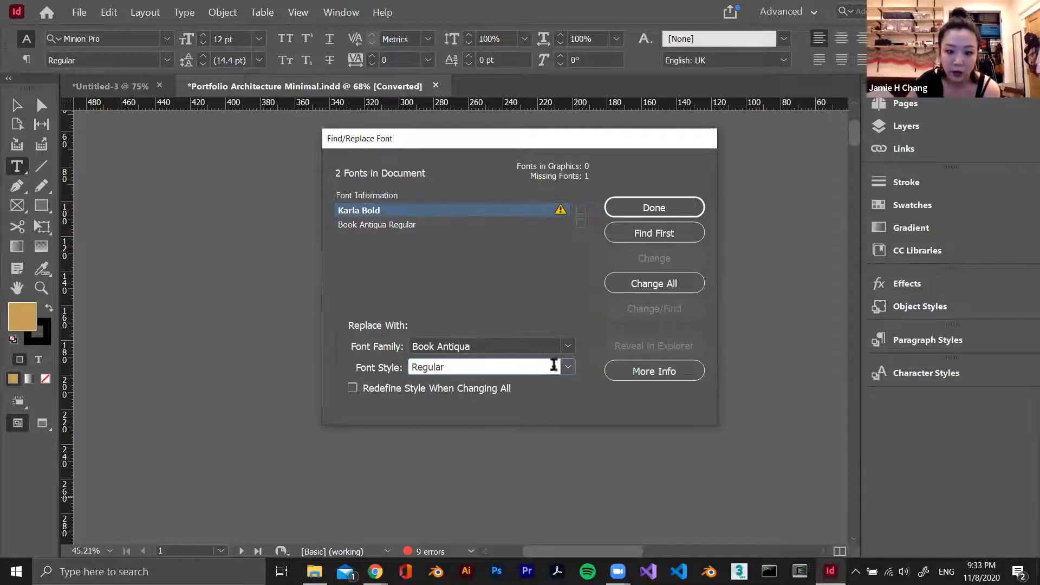
{"action": "left_click", "coordinate": [567, 367]}
{"action": "left_click", "coordinate": [513, 417]}
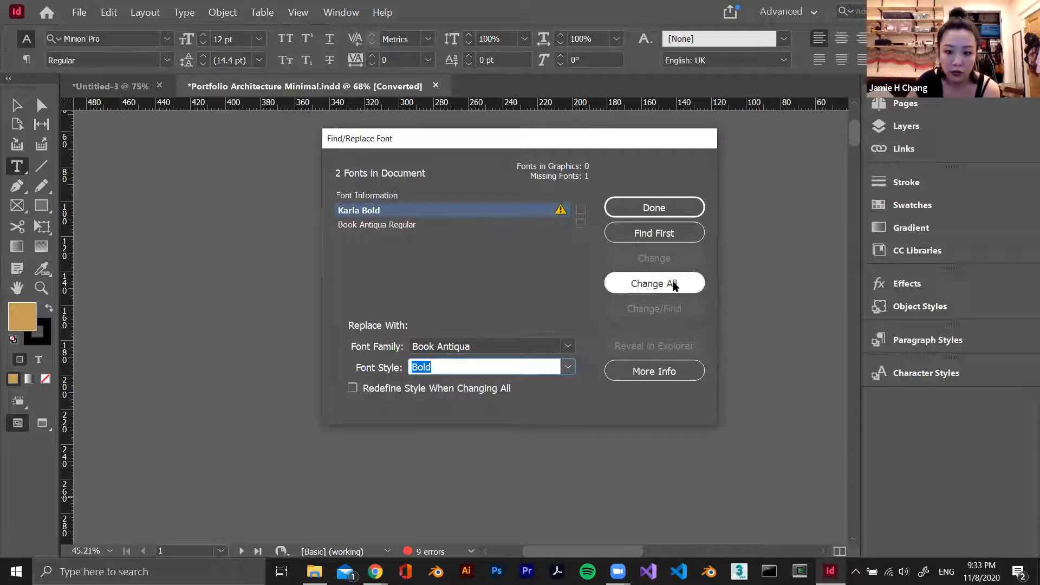
{"action": "left_click", "coordinate": [675, 286]}
{"action": "key", "text": "Return"}
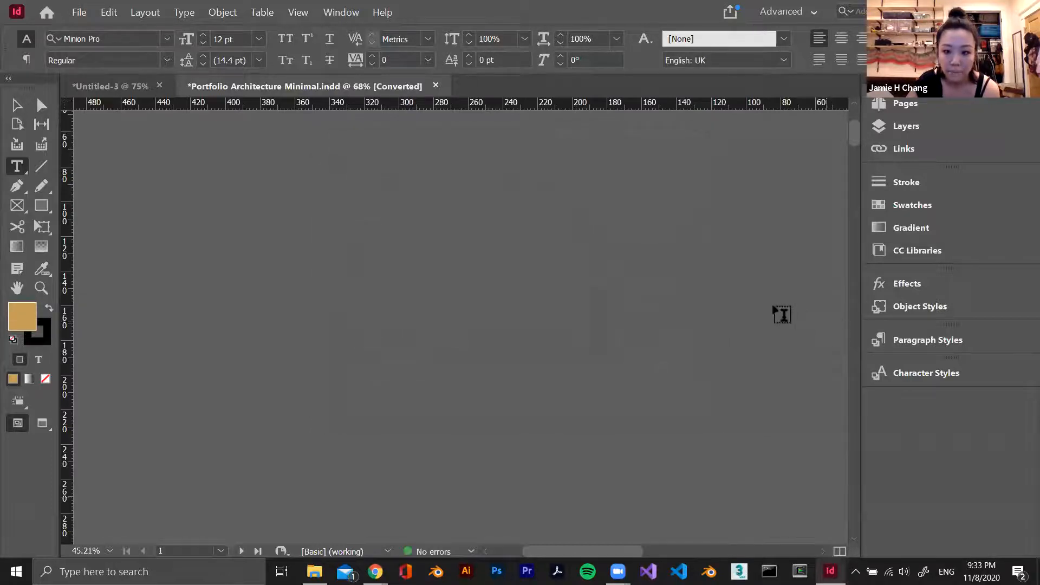
Examine the portfolio template's spreads and its cover page layout
{"action": "scroll", "coordinate": [785, 304], "scroll_direction": "down", "scroll_amount": 5}
{"action": "scroll", "coordinate": [777, 300], "scroll_direction": "down", "scroll_amount": 7}
{"action": "scroll", "coordinate": [569, 181], "scroll_direction": "up", "scroll_amount": 6}
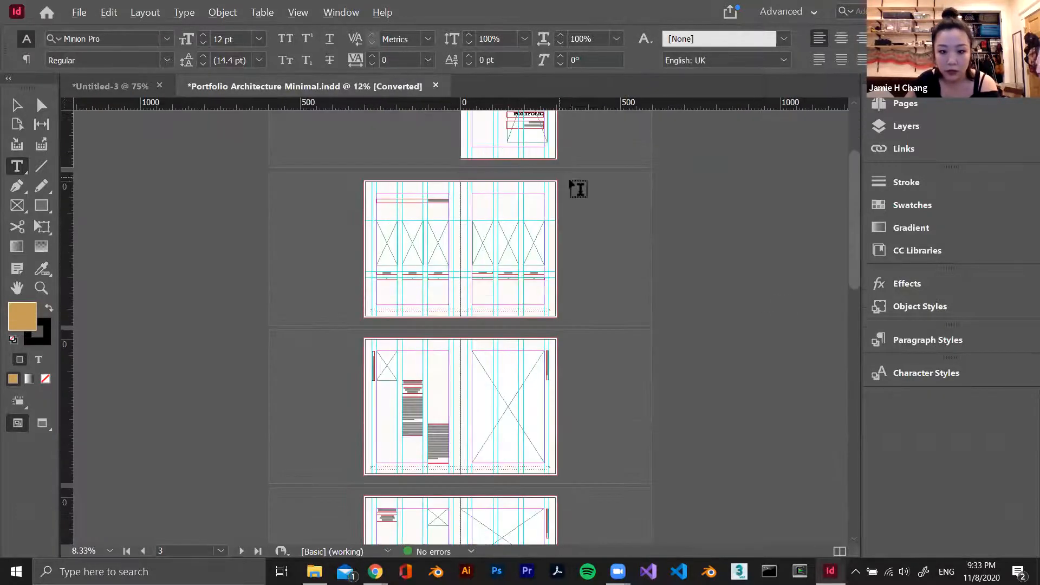
{"action": "scroll", "coordinate": [616, 197], "scroll_direction": "up", "scroll_amount": 3}
{"action": "scroll", "coordinate": [618, 200], "scroll_direction": "up", "scroll_amount": 8}
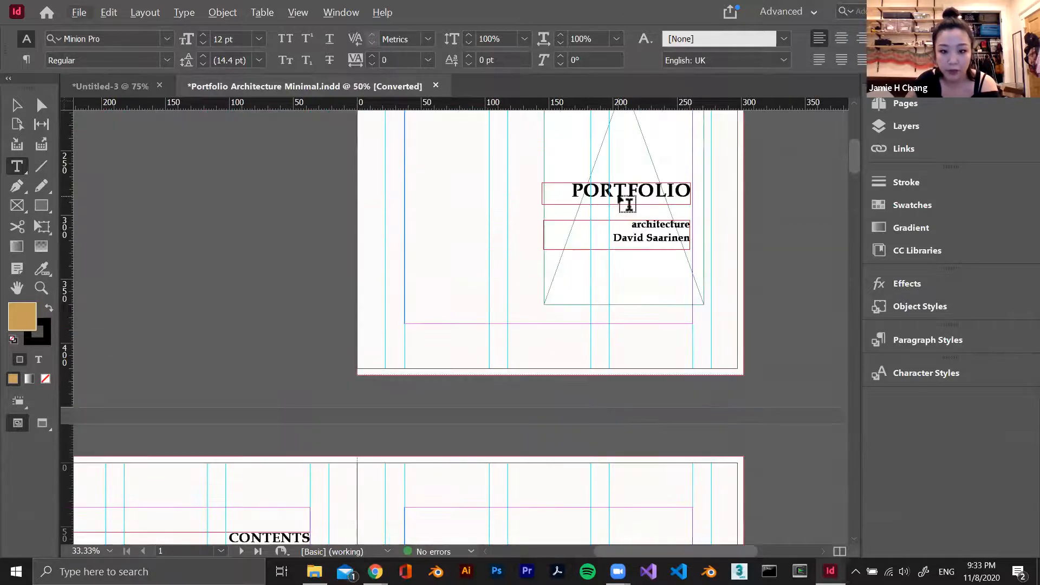
{"action": "left_click", "coordinate": [18, 107]}
{"action": "scroll", "coordinate": [648, 243], "scroll_direction": "up", "scroll_amount": 2}
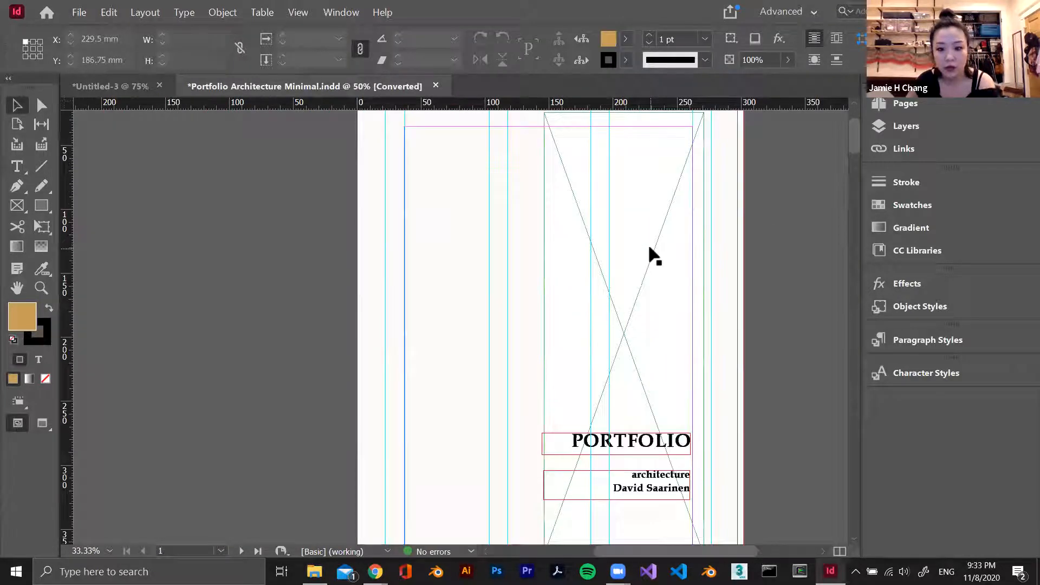
{"action": "mouse_move", "coordinate": [853, 133]}
{"action": "left_mouse_down"}
{"action": "mouse_move", "coordinate": [854, 251]}
{"action": "mouse_move", "coordinate": [847, 126]}
{"action": "left_mouse_up"}
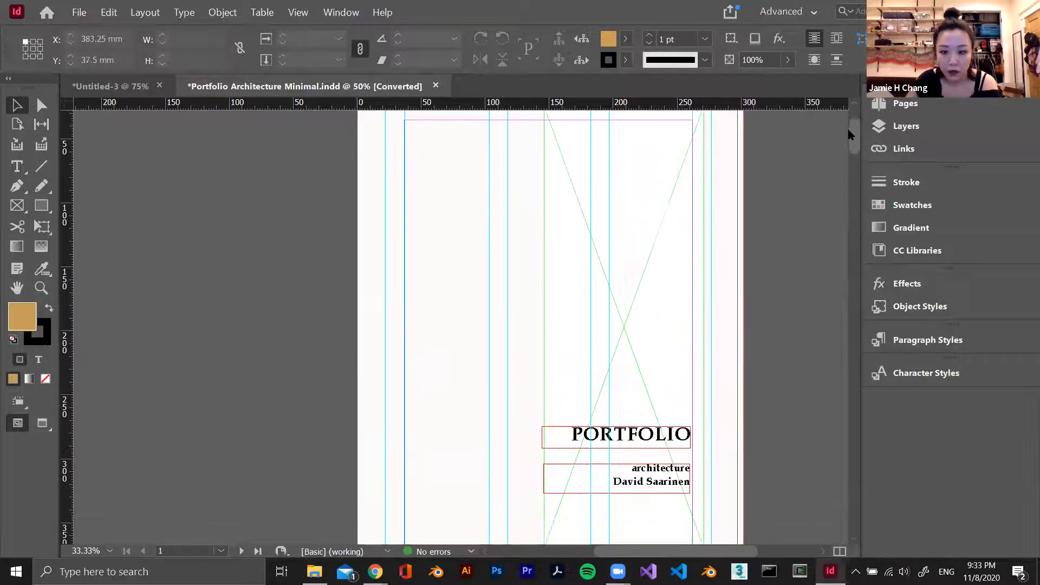
Go to the top of the cover page and toggle the Snap to Guides option
{"action": "left_click", "coordinate": [905, 103]}
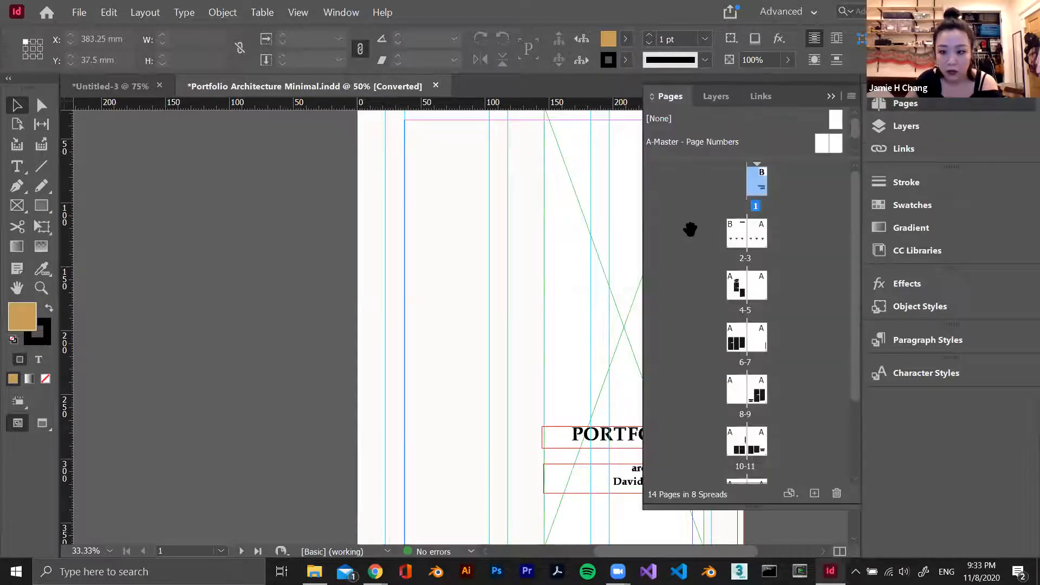
{"action": "left_click", "coordinate": [894, 108]}
{"action": "scroll", "coordinate": [574, 204], "scroll_direction": "up", "scroll_amount": 1}
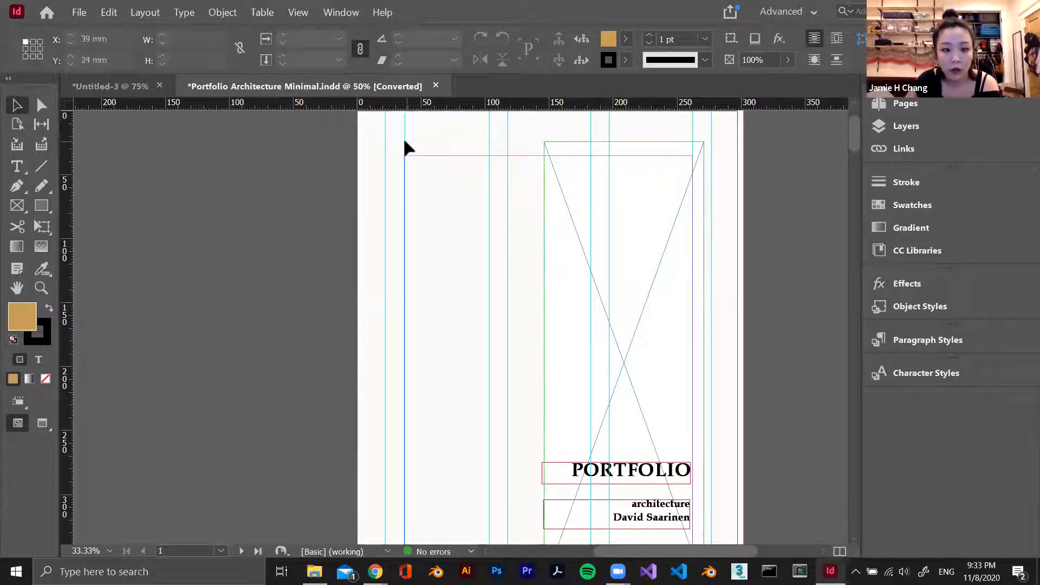
{"action": "left_click", "coordinate": [298, 12]}
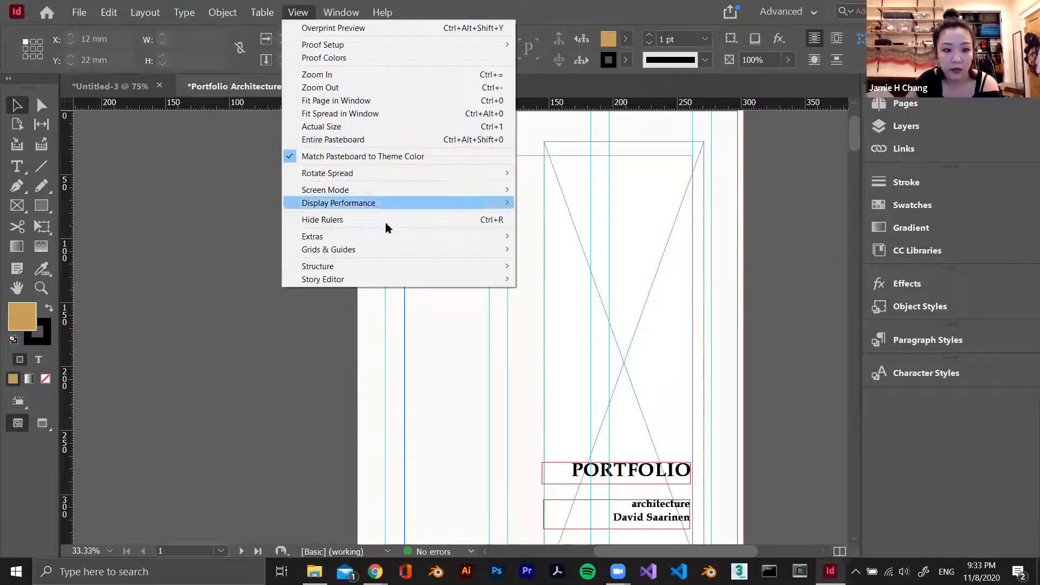
{"action": "mouse_move", "coordinate": [376, 250]}
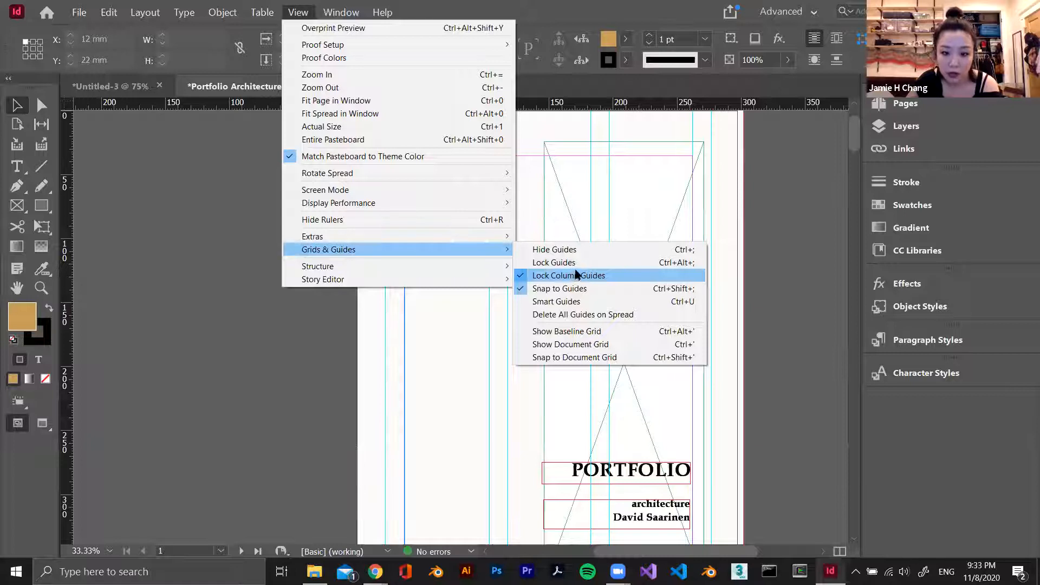
{"action": "left_click", "coordinate": [542, 288]}
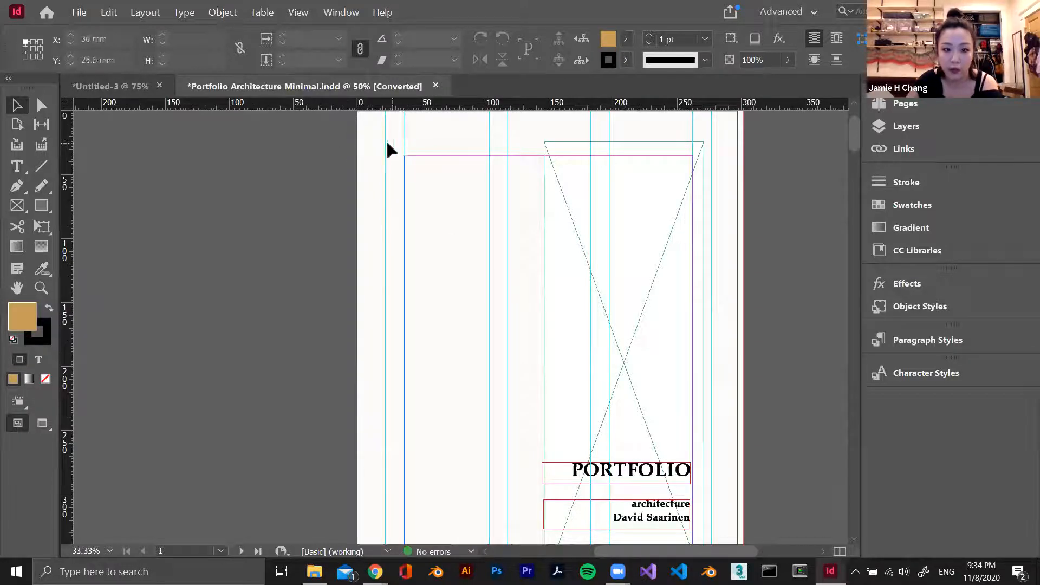
Open the A-Master - Page Numbers spread for editing and bring its right-hand page into view
{"action": "left_click", "coordinate": [932, 108]}
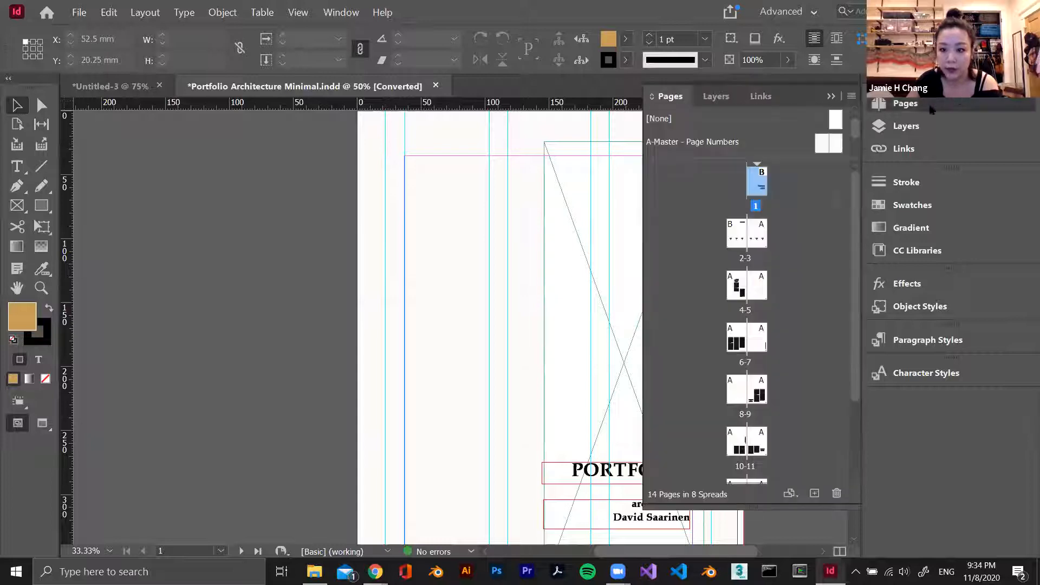
{"action": "double_click", "coordinate": [745, 136]}
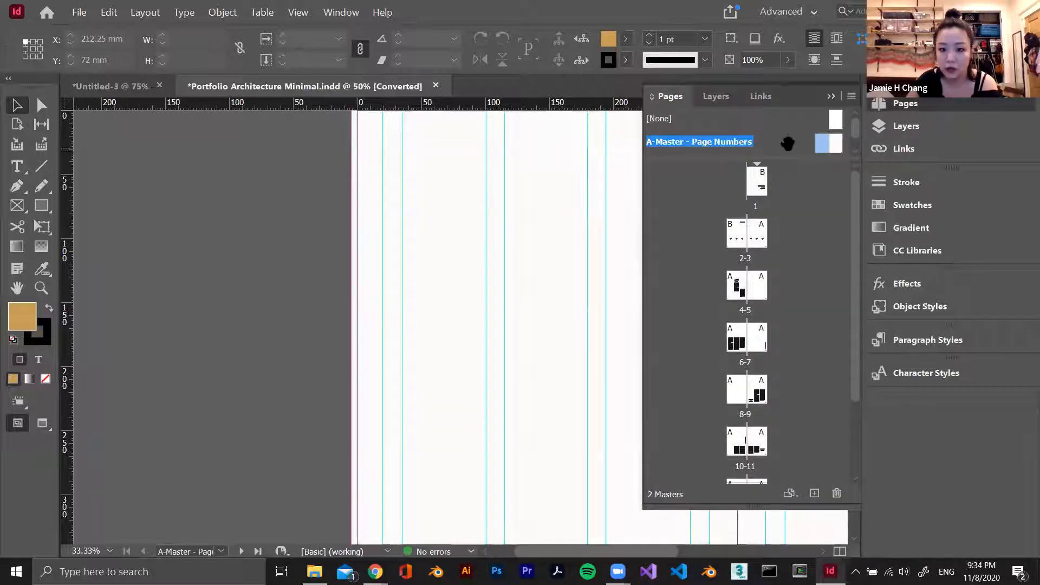
{"action": "scroll", "coordinate": [558, 288], "scroll_direction": "down", "scroll_amount": 3}
{"action": "left_click", "coordinate": [832, 97]}
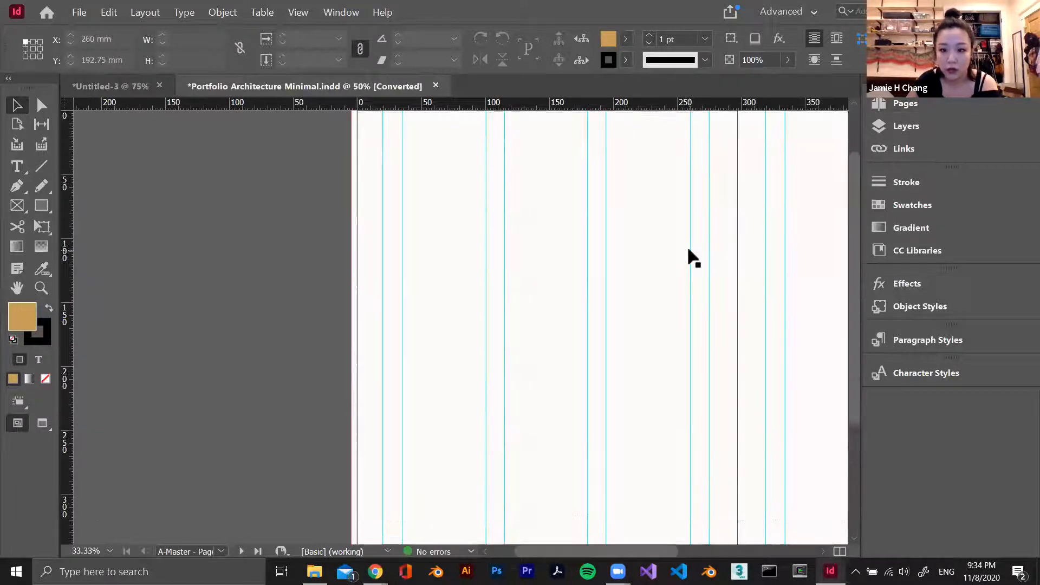
{"action": "key", "text": "ctrl+minus"}
{"action": "key", "text": "ctrl+equal"}
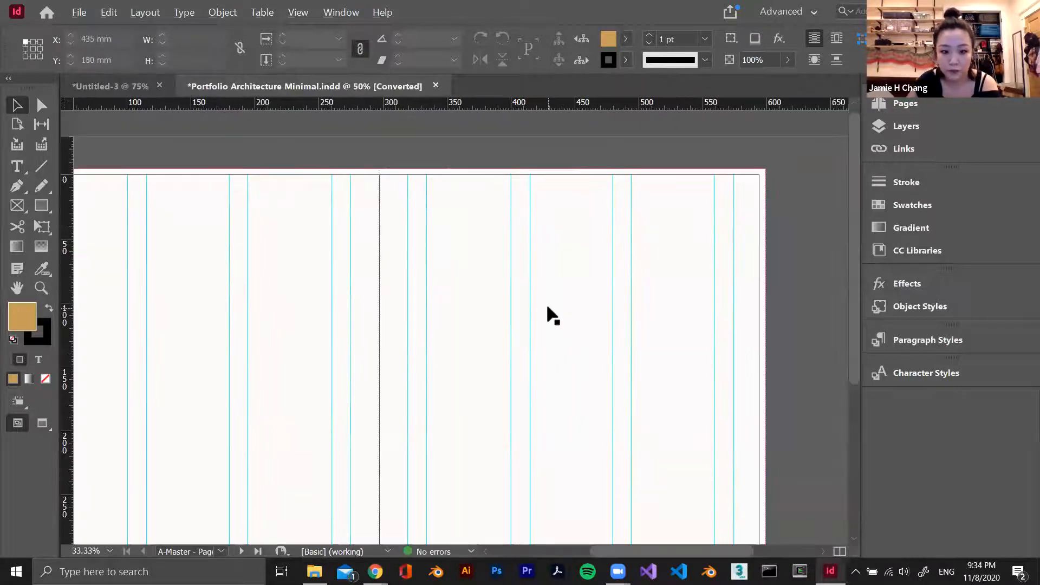
Try moving the second vertical guide on the right-hand master page to 336 mm
{"action": "mouse_move", "coordinate": [427, 228]}
{"action": "left_mouse_down"}
{"action": "mouse_move", "coordinate": [455, 227]}
{"action": "mouse_move", "coordinate": [426, 229]}
{"action": "left_mouse_up"}
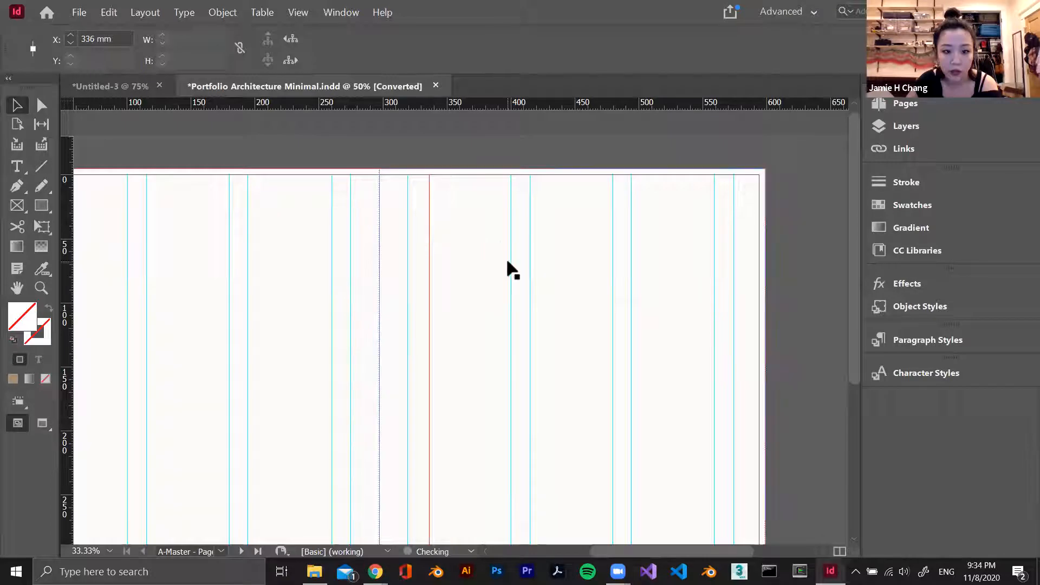
{"action": "scroll", "coordinate": [492, 265], "scroll_direction": "down", "scroll_amount": 5}
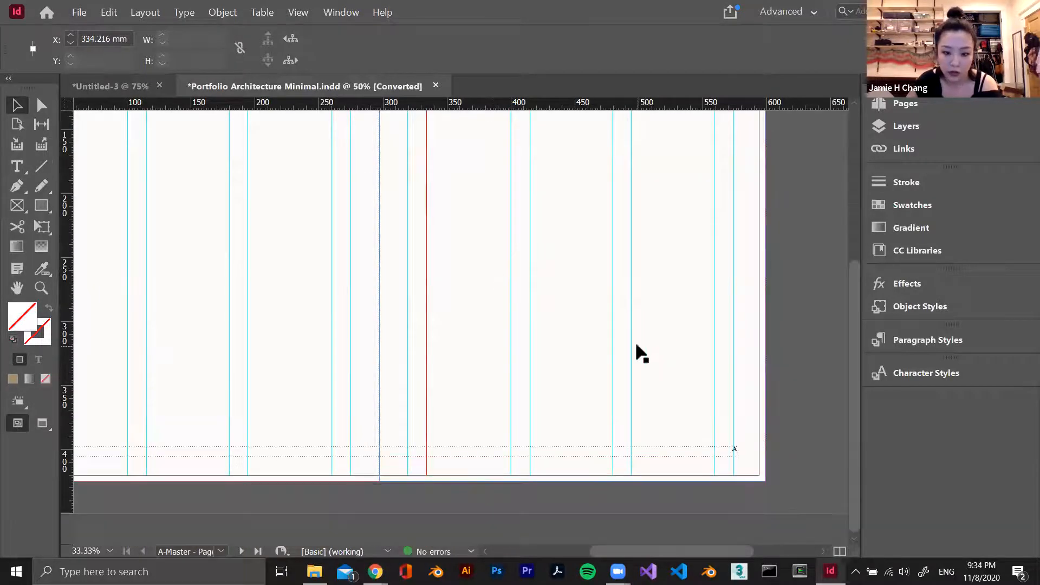
{"action": "scroll", "coordinate": [442, 382], "scroll_direction": "up", "scroll_amount": 6}
{"action": "scroll", "coordinate": [606, 238], "scroll_direction": "down", "scroll_amount": 2}
{"action": "scroll", "coordinate": [597, 229], "scroll_direction": "up", "scroll_amount": 2}
{"action": "scroll", "coordinate": [597, 230], "scroll_direction": "down", "scroll_amount": 1}
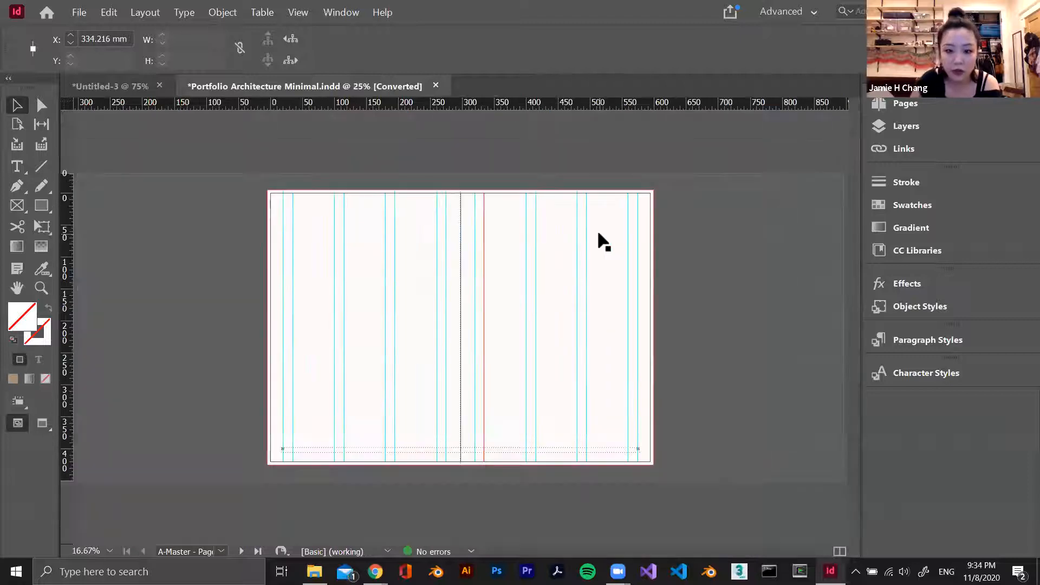
Move the right-hand master page's background rectangle onto the pasteboard at X 599 mm and inspect its fill colour
{"action": "left_click_drag", "start_coordinate": [563, 241], "coordinate": [766, 252]}
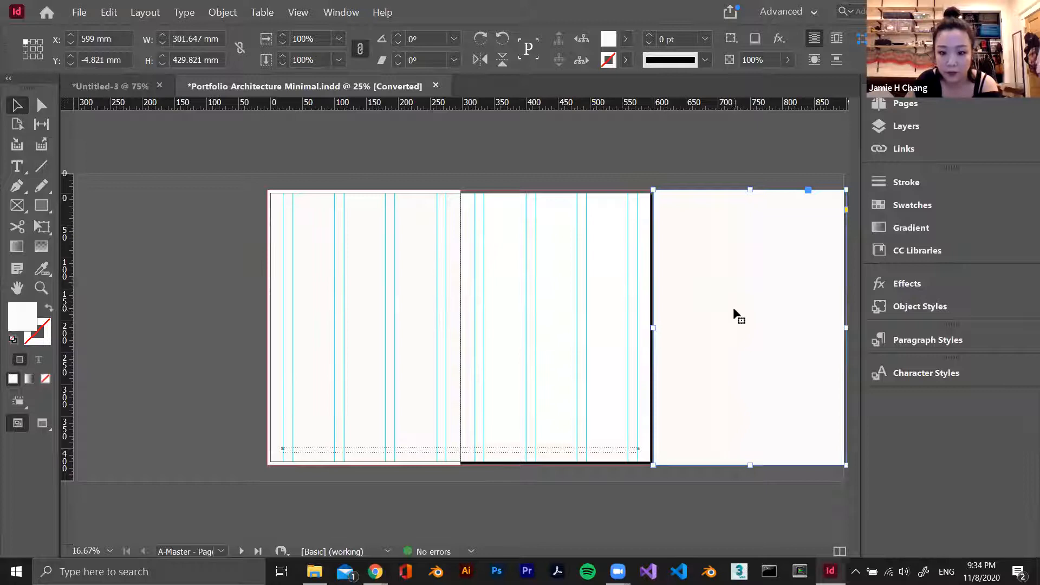
{"action": "scroll", "coordinate": [739, 301], "scroll_direction": "up", "scroll_amount": 2}
{"action": "scroll", "coordinate": [442, 282], "scroll_direction": "up", "scroll_amount": 1}
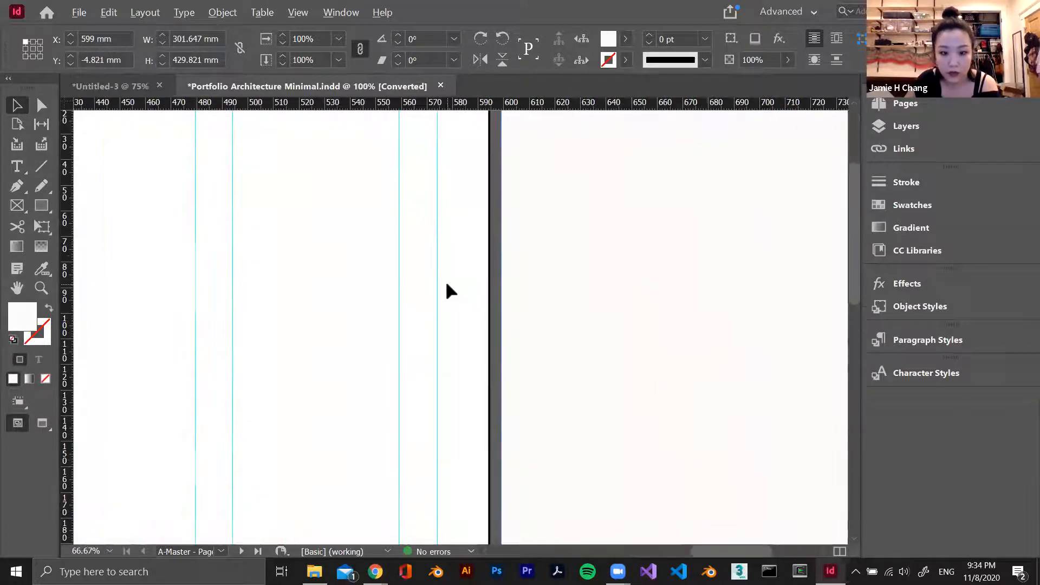
{"action": "scroll", "coordinate": [447, 284], "scroll_direction": "up", "scroll_amount": 1}
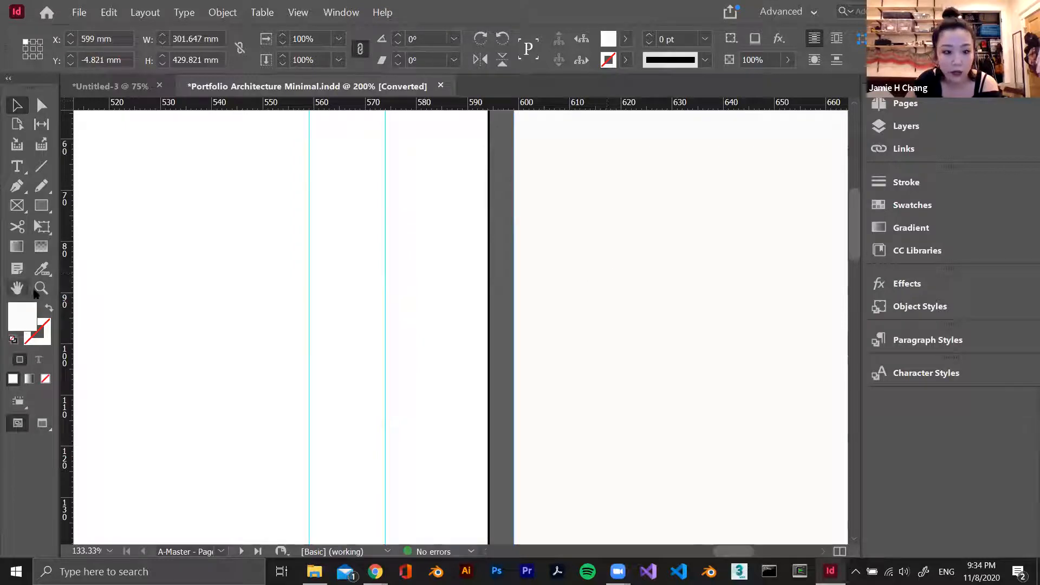
{"action": "double_click", "coordinate": [25, 314]}
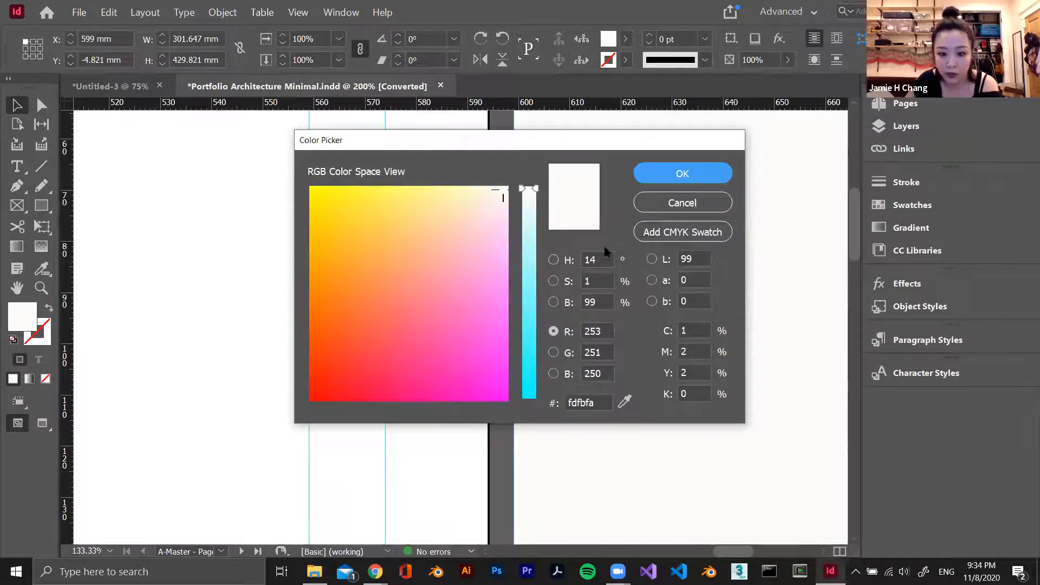
{"action": "left_click", "coordinate": [702, 206]}
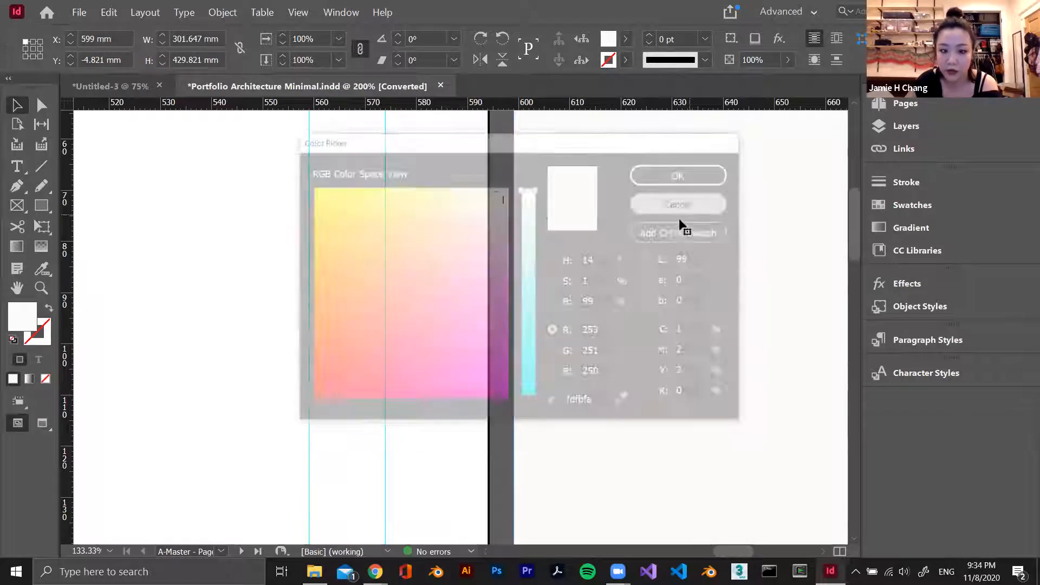
Return the background rectangle to the right-hand master page and deselect it
{"action": "scroll", "coordinate": [680, 220], "scroll_direction": "down", "scroll_amount": 5}
{"action": "scroll", "coordinate": [681, 218], "scroll_direction": "down", "scroll_amount": 2}
{"action": "scroll", "coordinate": [614, 314], "scroll_direction": "up", "scroll_amount": 2}
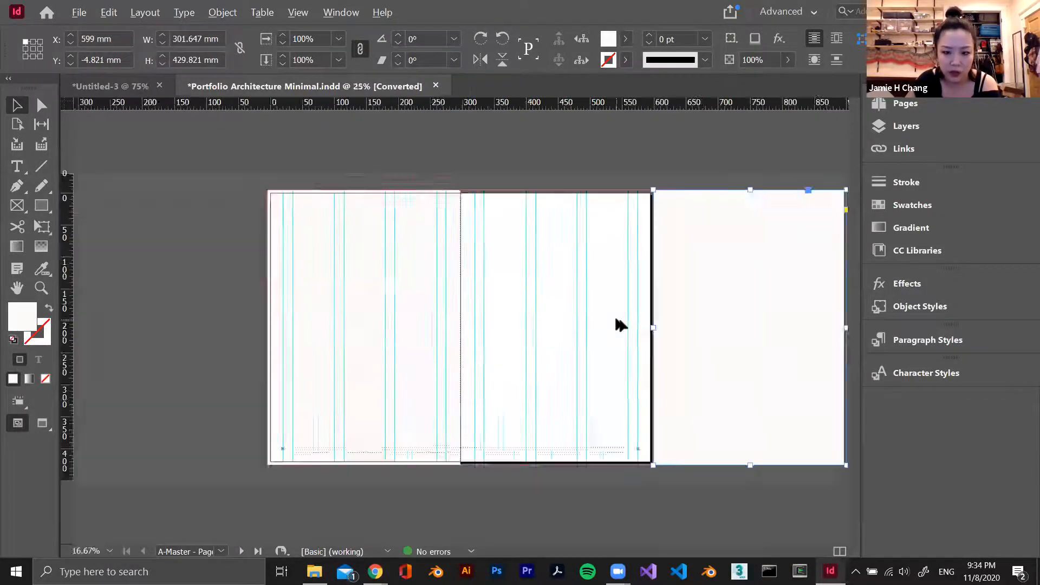
{"action": "left_click_drag", "start_coordinate": [721, 262], "coordinate": [345, 261]}
{"action": "left_click", "coordinate": [756, 240]}
{"action": "scroll", "coordinate": [755, 242], "scroll_direction": "down", "scroll_amount": 4}
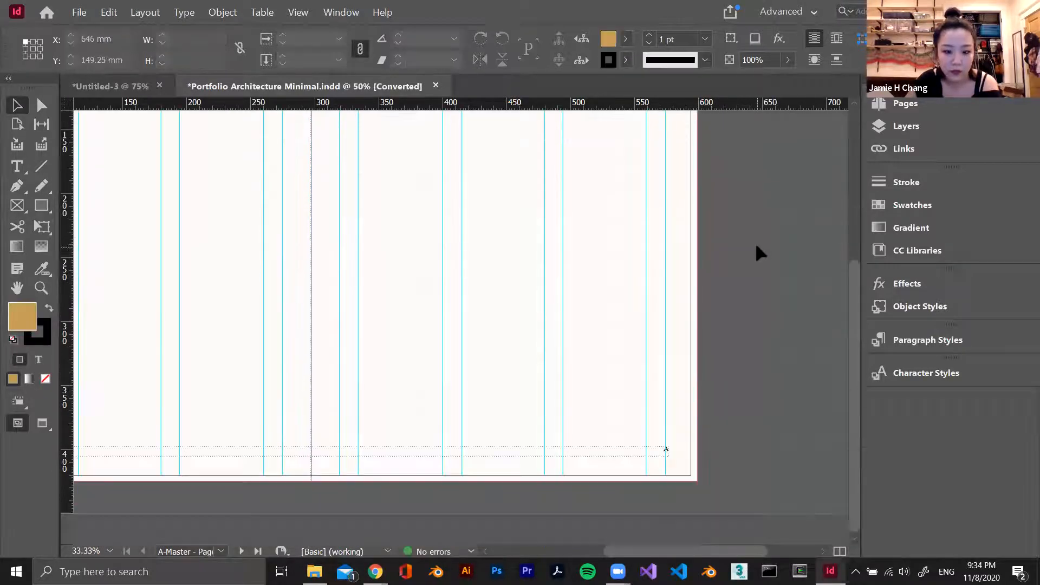
Delete the background rectangles from both pages of the A-Master spread
{"action": "left_click", "coordinate": [618, 227]}
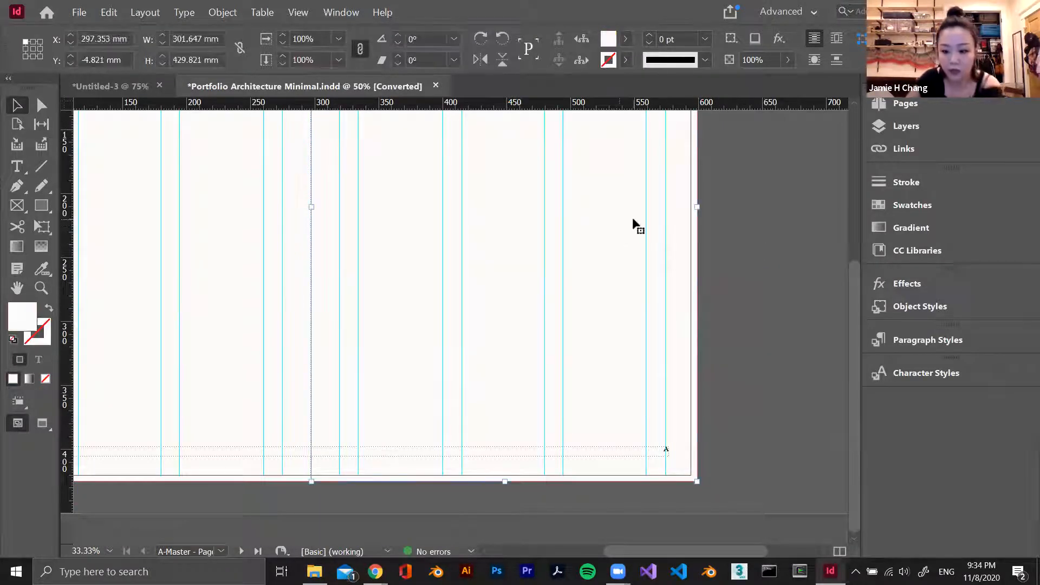
{"action": "key", "text": "Delete"}
{"action": "left_click", "coordinate": [209, 233]}
{"action": "key", "text": "Delete"}
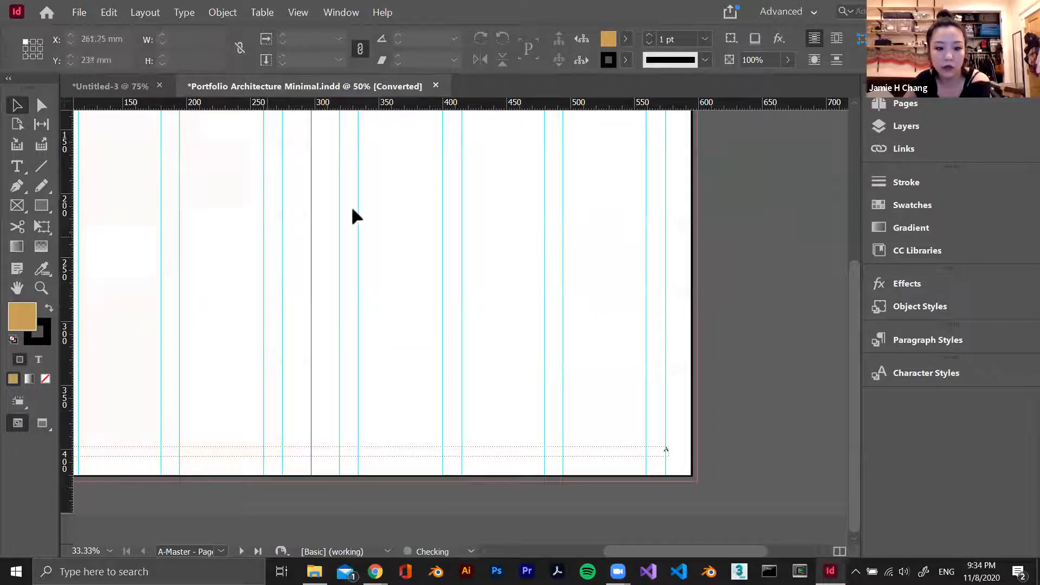
Return to page 1 and examine the cover's tall image frame and background
{"action": "left_click", "coordinate": [899, 103]}
{"action": "double_click", "coordinate": [764, 174]}
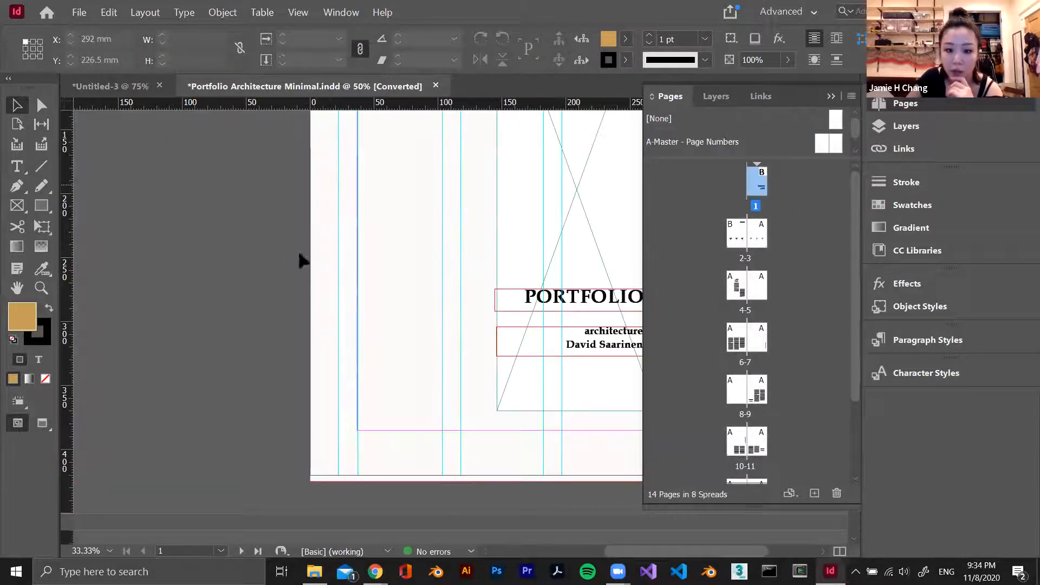
{"action": "scroll", "coordinate": [434, 217], "scroll_direction": "up", "scroll_amount": 4}
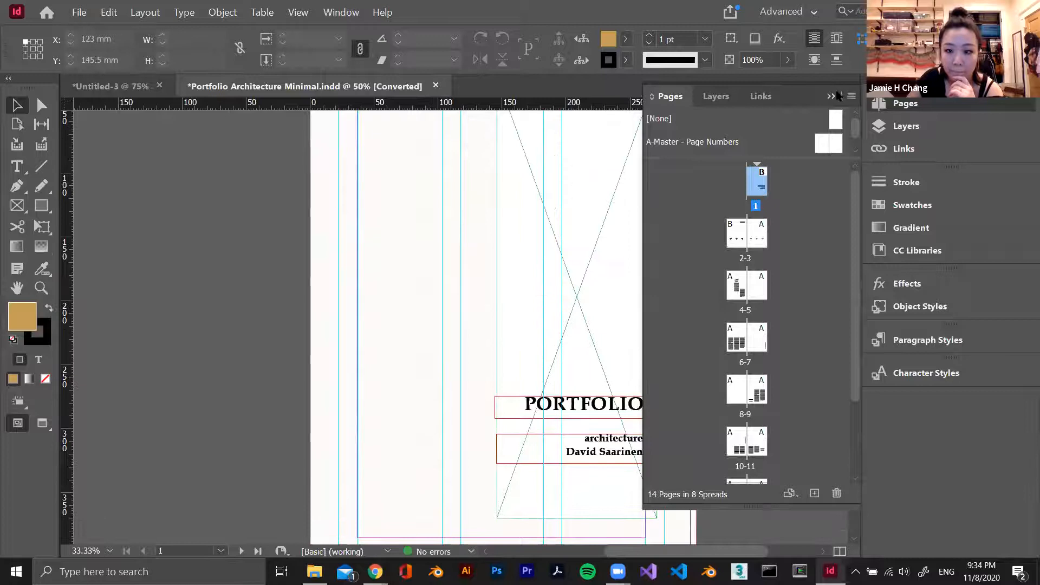
{"action": "left_click", "coordinate": [837, 96]}
{"action": "scroll", "coordinate": [618, 238], "scroll_direction": "up", "scroll_amount": 3}
{"action": "left_click", "coordinate": [506, 181]}
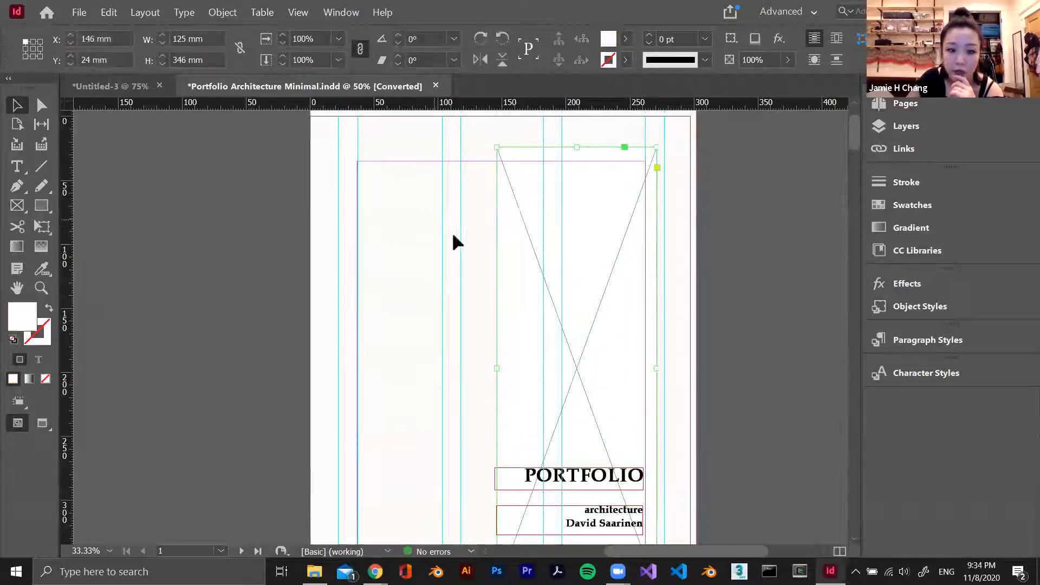
{"action": "left_click", "coordinate": [473, 243]}
{"action": "scroll", "coordinate": [473, 242], "scroll_direction": "down", "scroll_amount": 3}
{"action": "scroll", "coordinate": [473, 243], "scroll_direction": "up", "scroll_amount": 1}
Bring the selected photos from the chair folder into the document, place one in the cover's image frame and discard the rest
{"action": "key", "text": "alt+Tab"}
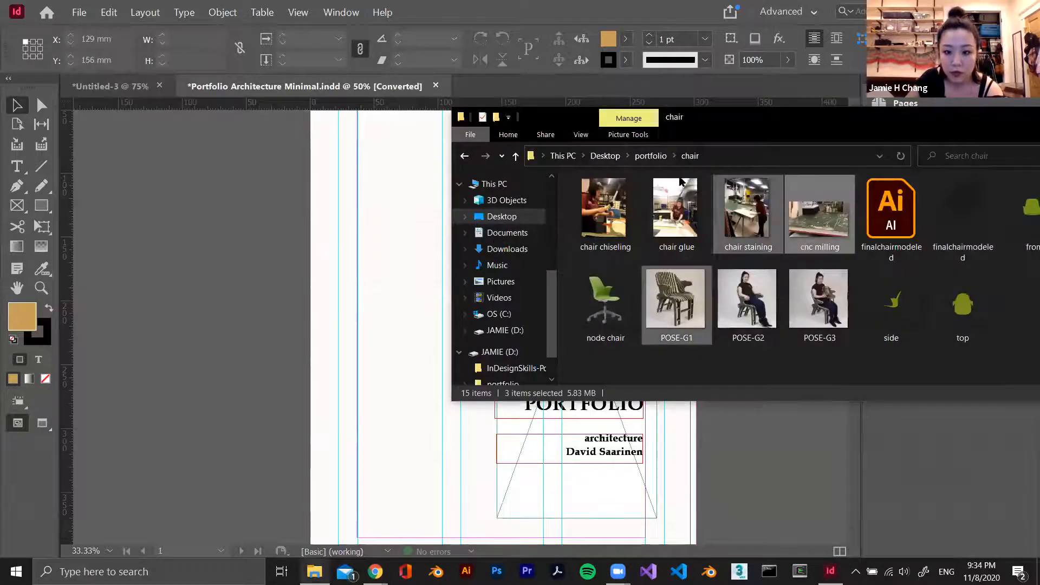
{"action": "left_click_drag", "start_coordinate": [684, 117], "coordinate": [810, 122]}
{"action": "left_click_drag", "start_coordinate": [798, 287], "coordinate": [518, 233]}
{"action": "left_click_drag", "start_coordinate": [551, 268], "coordinate": [542, 255]}
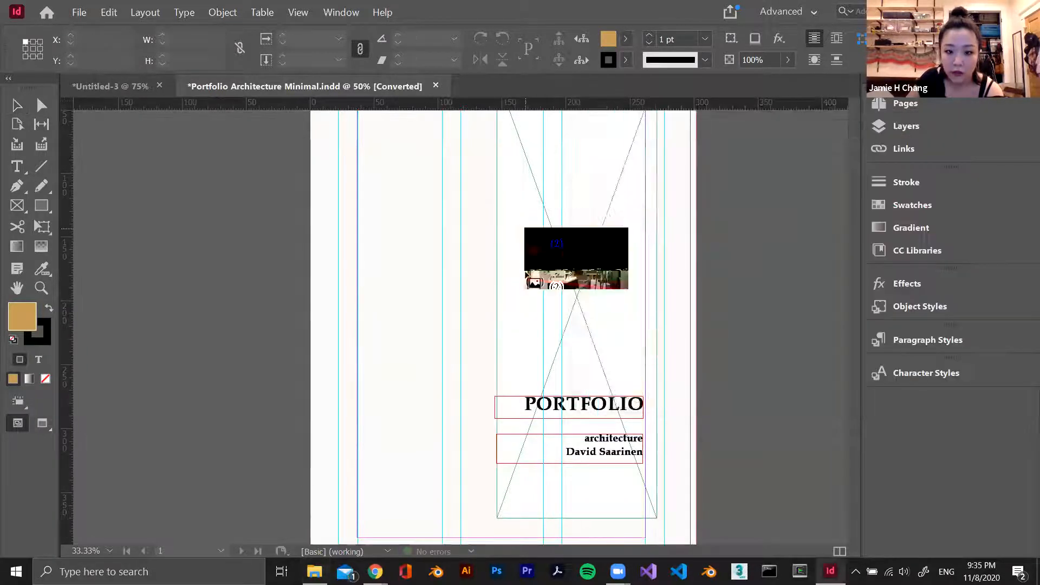
{"action": "left_click", "coordinate": [574, 271]}
{"action": "key", "text": "Escape"}
{"action": "key", "text": "Escape"}
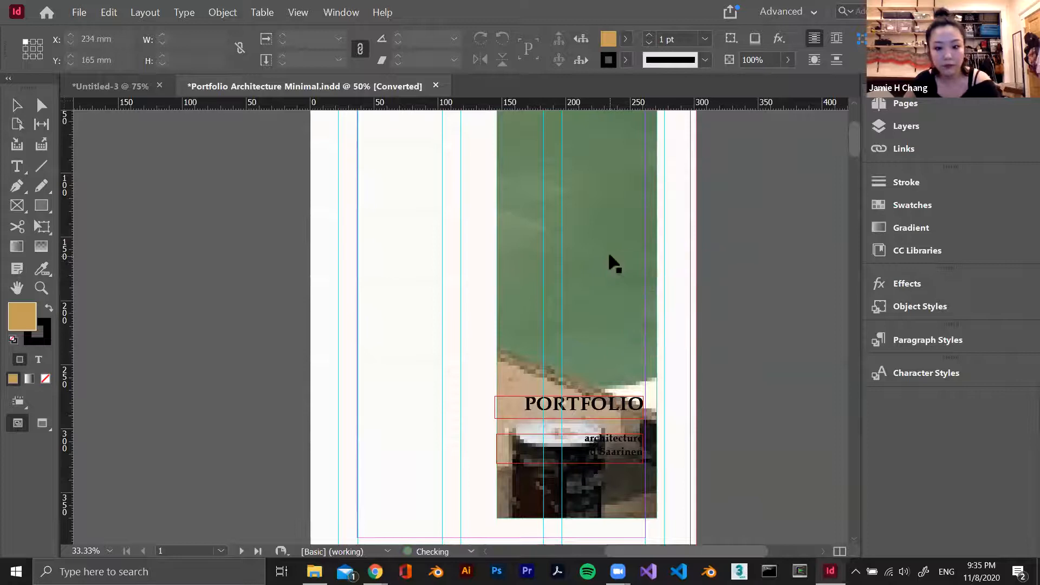
Select the photo content in the cover frame and examine its crop and the cover alongside the following spreads
{"action": "left_click", "coordinate": [573, 316]}
{"action": "scroll", "coordinate": [723, 296], "scroll_direction": "right", "scroll_amount": 2}
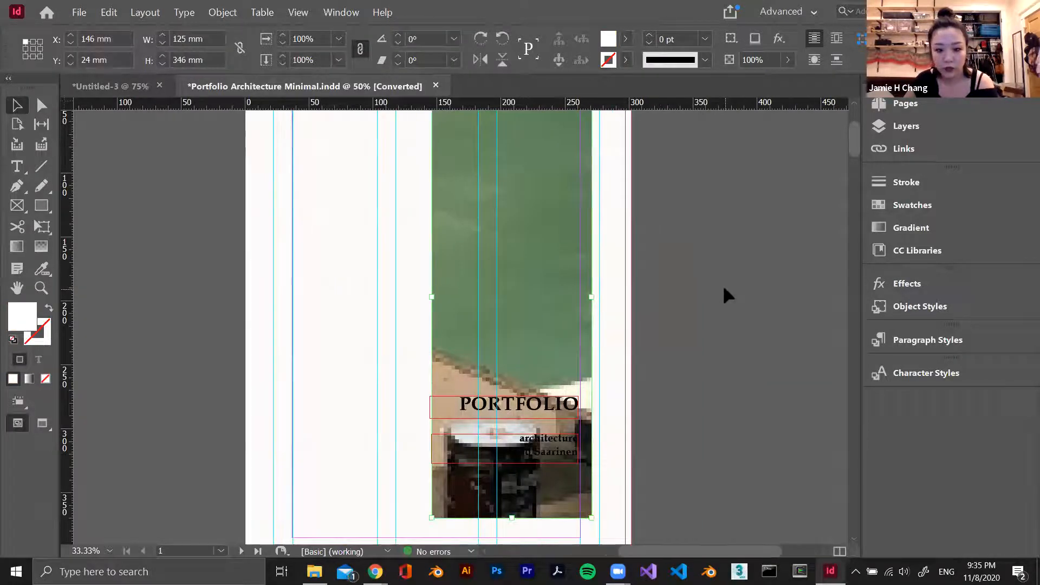
{"action": "scroll", "coordinate": [594, 259], "scroll_direction": "down", "scroll_amount": 3}
{"action": "scroll", "coordinate": [524, 182], "scroll_direction": "up", "scroll_amount": 4}
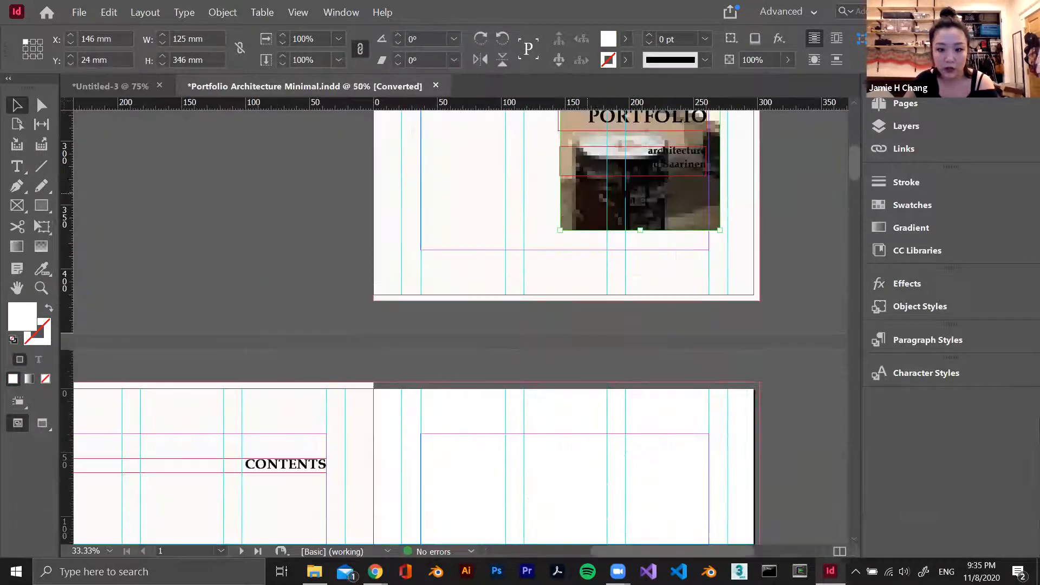
{"action": "scroll", "coordinate": [665, 193], "scroll_direction": "up", "scroll_amount": 3}
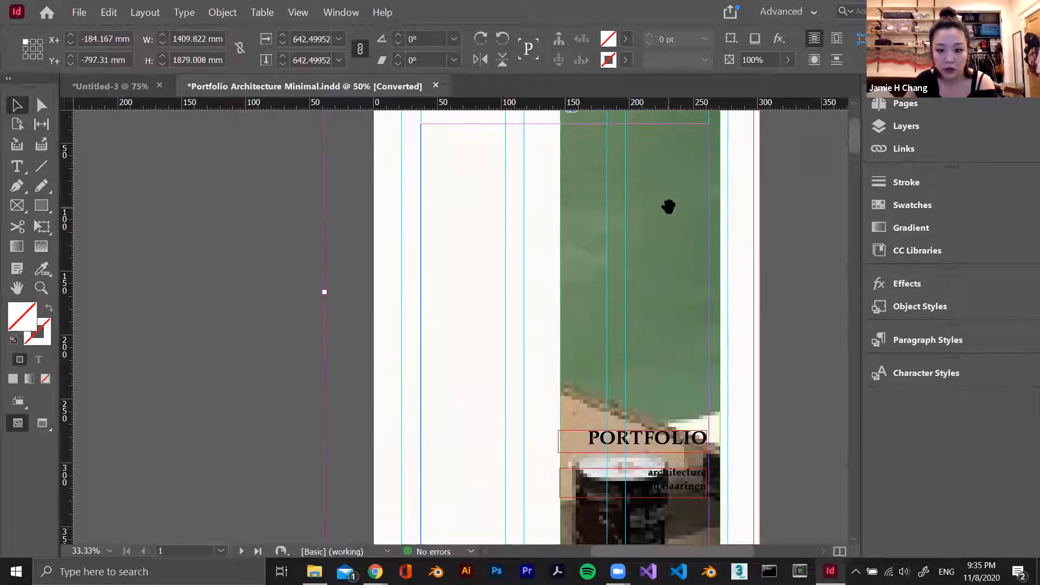
{"action": "scroll", "coordinate": [668, 205], "scroll_direction": "right", "scroll_amount": 2}
{"action": "scroll", "coordinate": [668, 206], "scroll_direction": "down", "scroll_amount": 2}
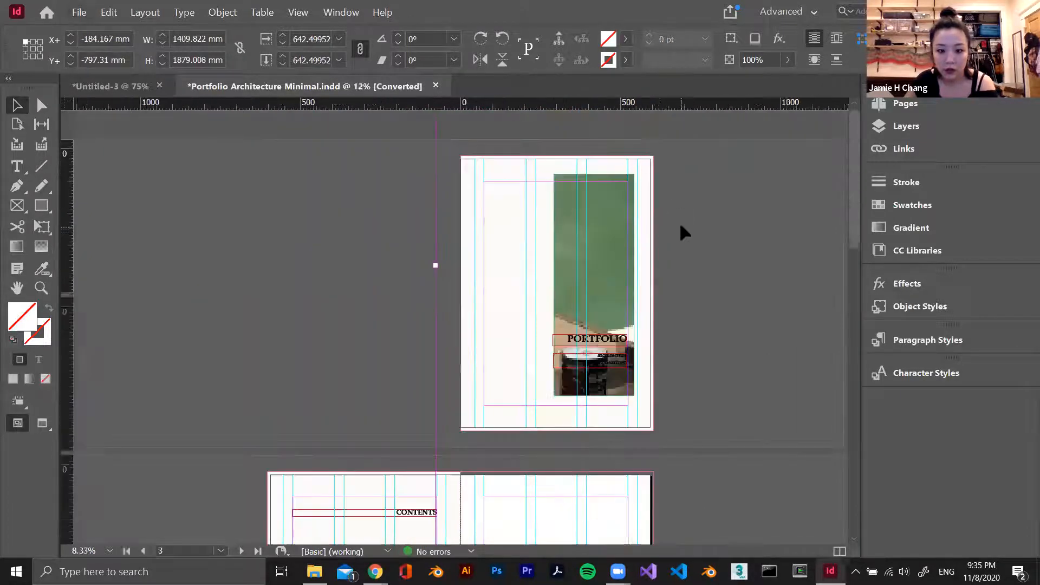
{"action": "scroll", "coordinate": [672, 218], "scroll_direction": "down", "scroll_amount": 3}
Replace the cover photo with another workshop photo, with its frame positioned at X 140 mm, Y 30 mm
{"action": "left_click", "coordinate": [653, 246]}
{"action": "left_click", "coordinate": [501, 181]}
{"action": "left_click", "coordinate": [499, 173]}
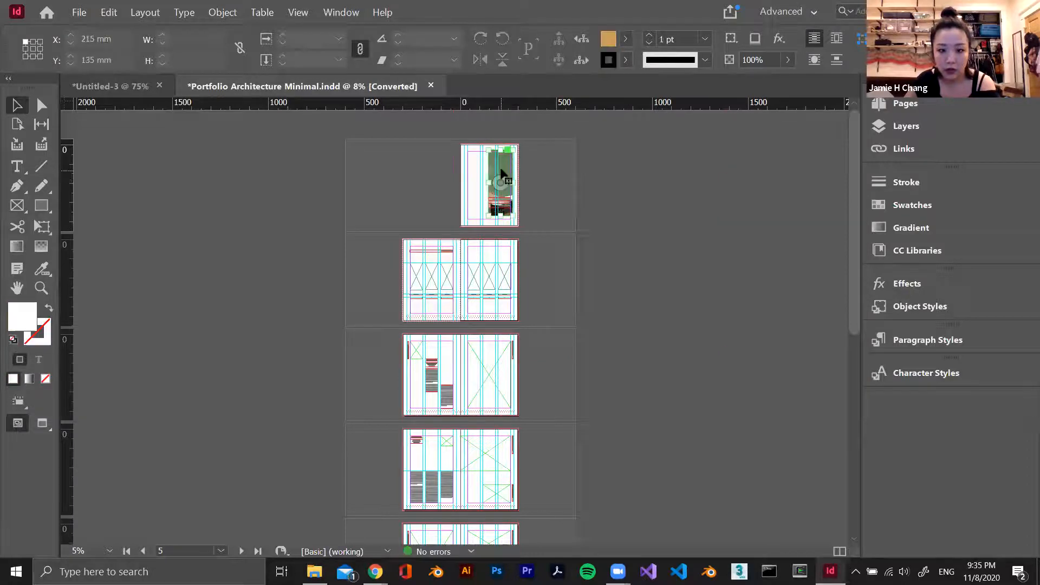
{"action": "left_click_drag", "start_coordinate": [724, 357], "coordinate": [516, 211]}
{"action": "left_click", "coordinate": [526, 191]}
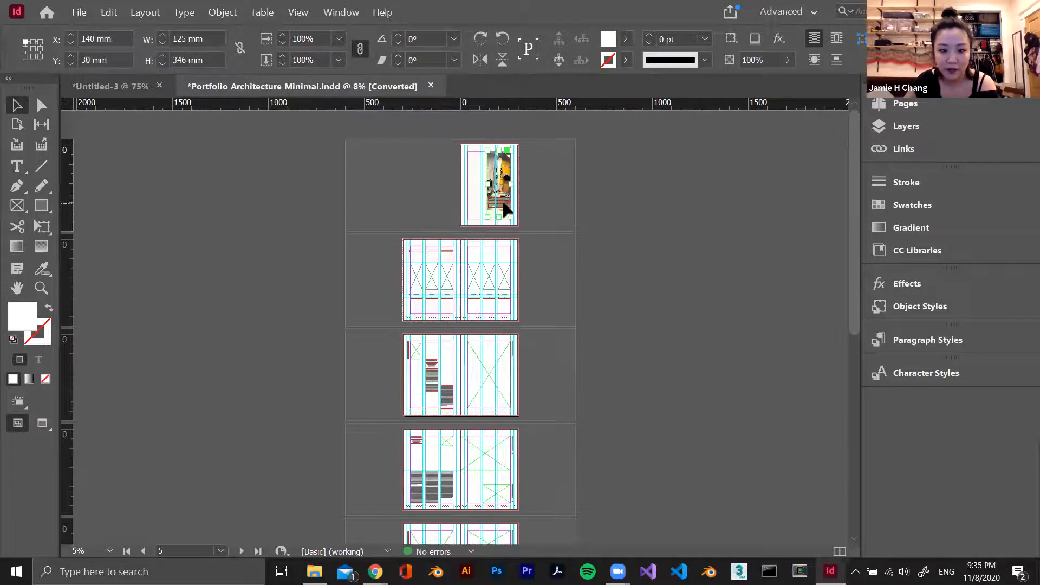
Change the cover title to DESIGN PORTFOLIO and widen its text frame to about 178.5 mm, extending it beyond the photo's left edge
{"action": "key", "text": "t"}
{"action": "scroll", "coordinate": [534, 179], "scroll_direction": "up", "scroll_amount": 3}
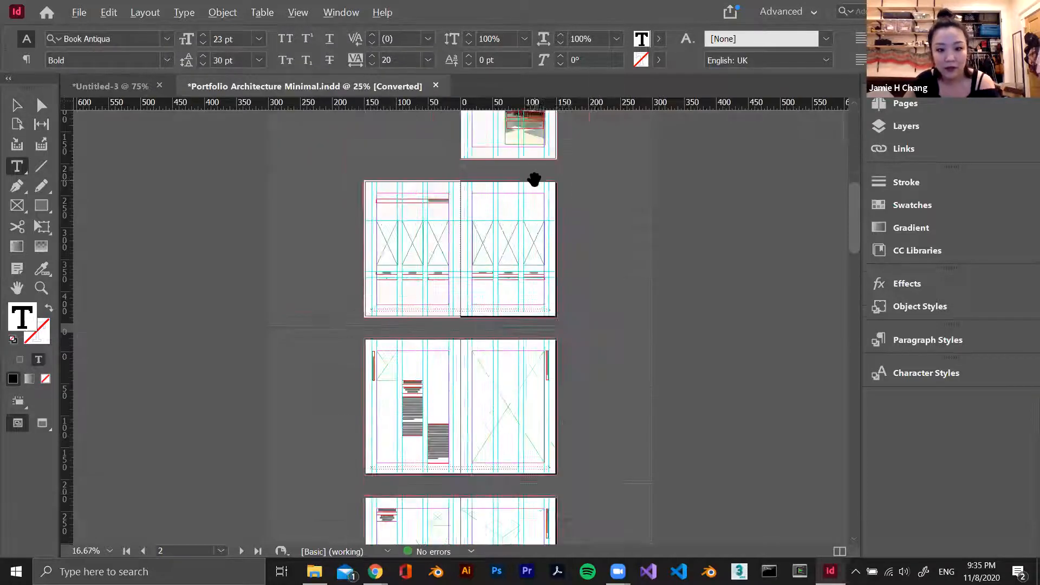
{"action": "scroll", "coordinate": [534, 179], "scroll_direction": "up", "scroll_amount": 5}
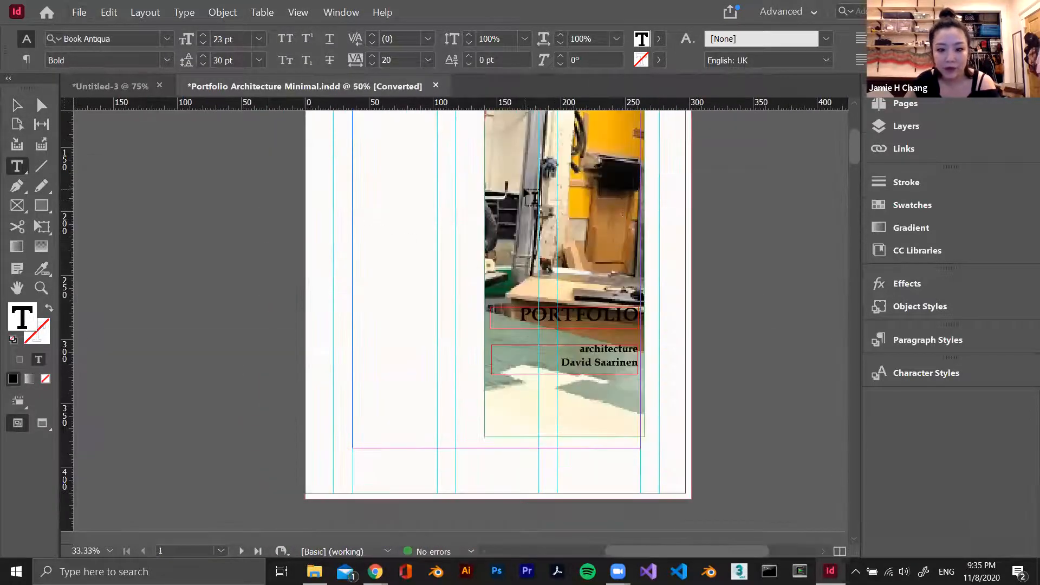
{"action": "key", "text": "Escape"}
{"action": "key", "text": "i"}
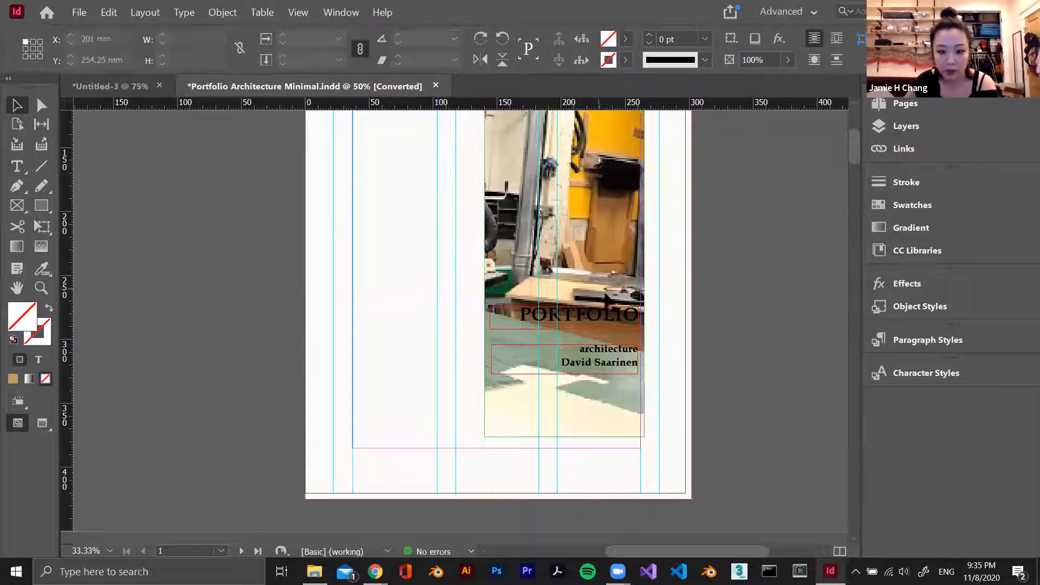
{"action": "left_click", "coordinate": [563, 274]}
{"action": "key", "text": "t"}
{"action": "left_click", "coordinate": [491, 314]}
{"action": "left_click_drag", "start_coordinate": [513, 313], "coordinate": [629, 316]}
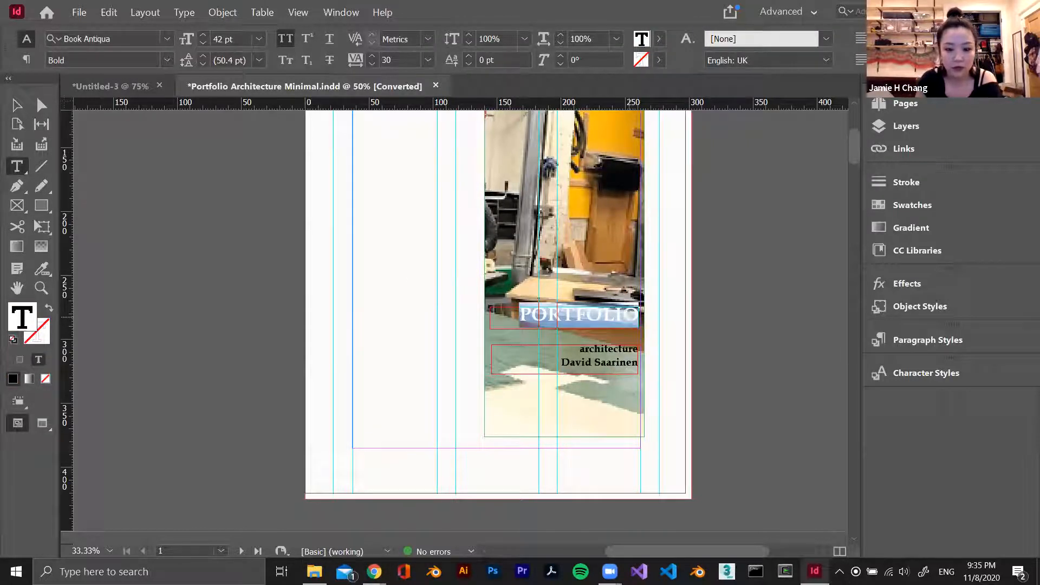
{"action": "type", "text": "DESIGN PORT"}
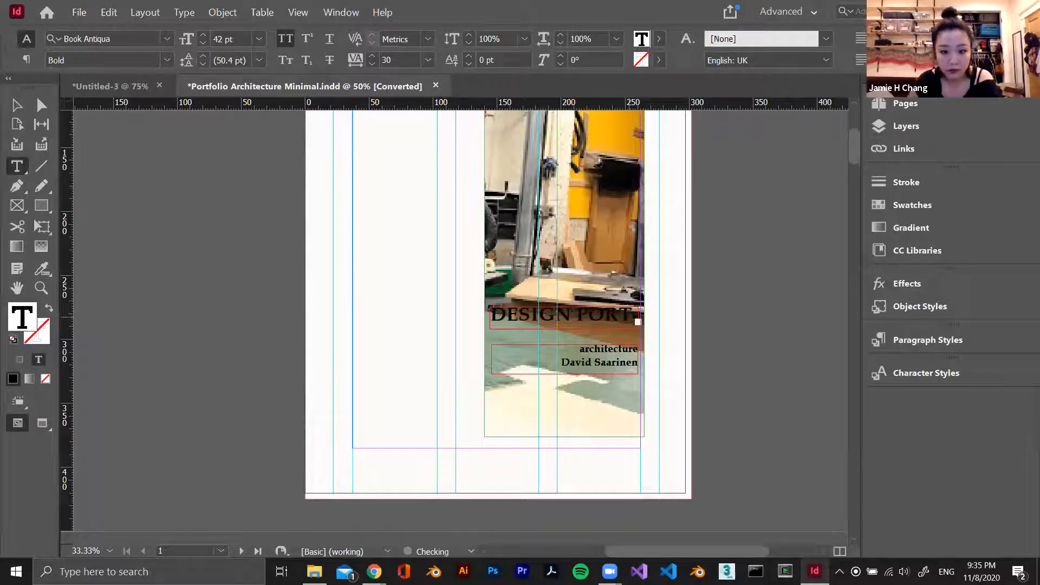
{"action": "key", "text": "Escape"}
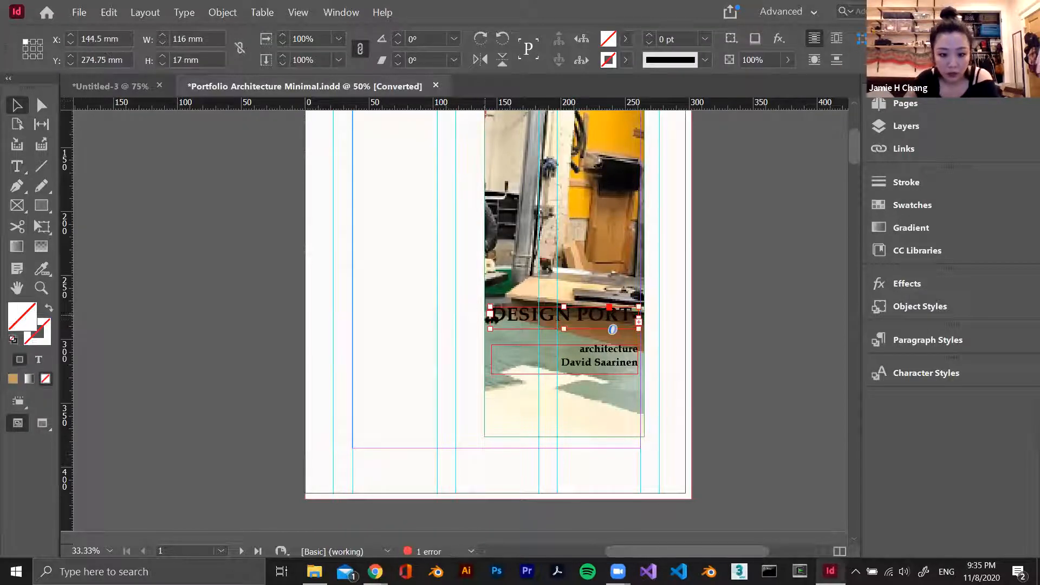
{"action": "left_click_drag", "start_coordinate": [491, 328], "coordinate": [410, 332]}
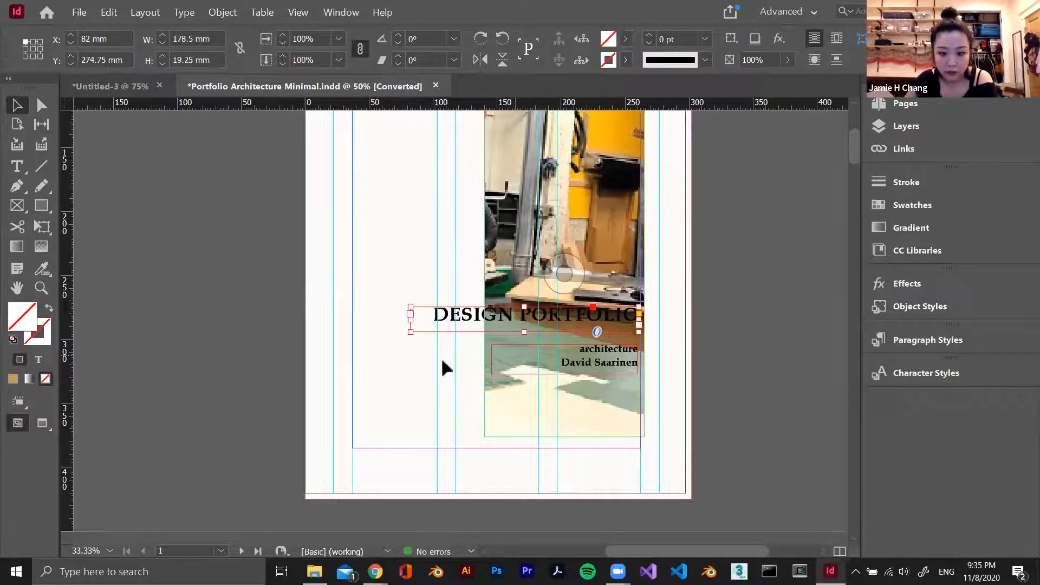
Replace the author's name beneath "architecture" on the cover with the portfolio owner's full name
{"action": "double_click", "coordinate": [558, 363]}
{"action": "left_click_drag", "start_coordinate": [561, 362], "coordinate": [639, 363]}
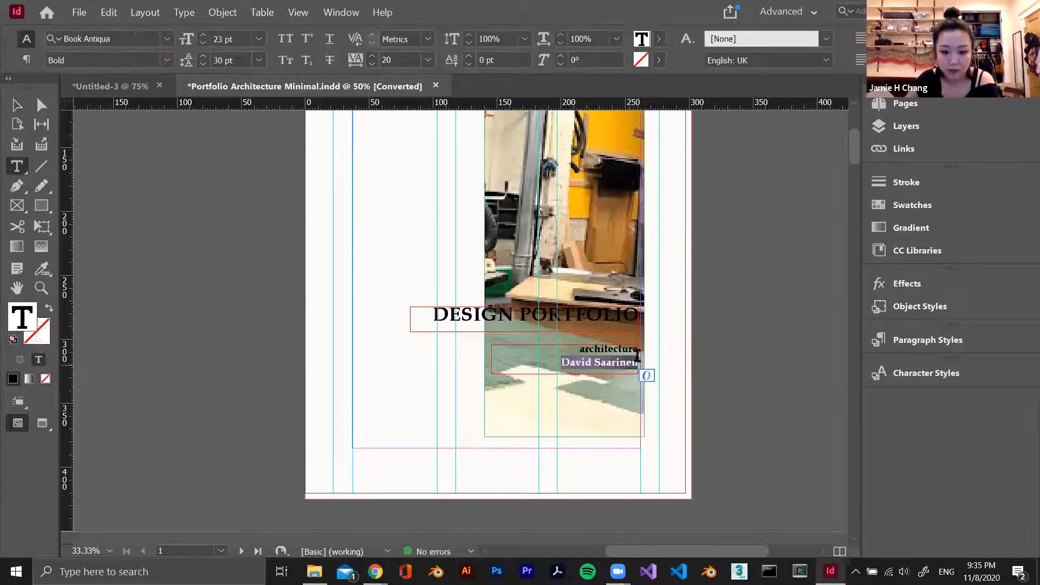
{"action": "type", "text": "Jamie Chang"}
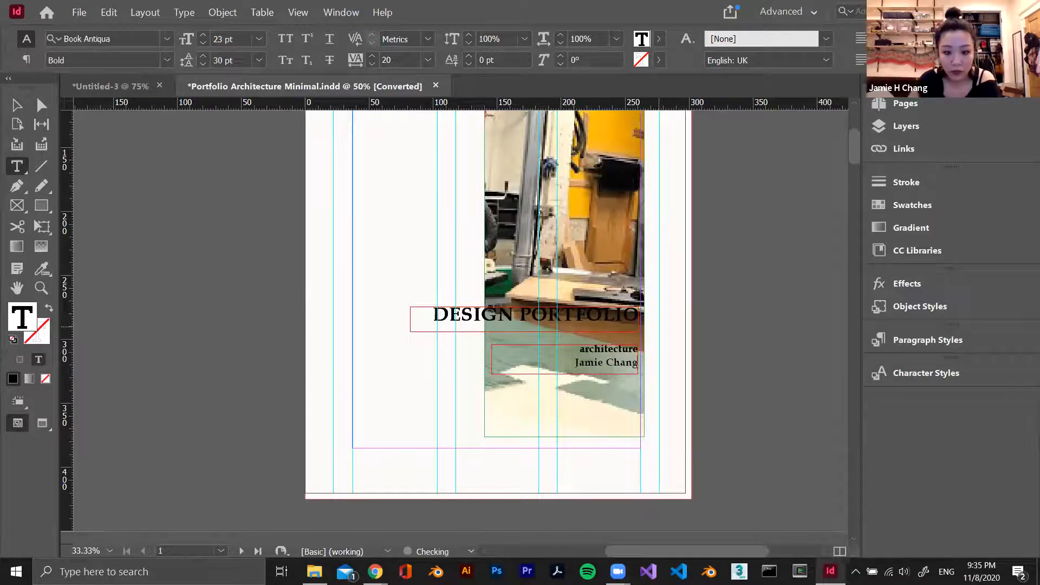
{"action": "key", "text": "Escape"}
Fit the second image frame on the CONTENTS page to its column guides, at X 115 mm and about 64.75 mm wide
{"action": "scroll", "coordinate": [697, 329], "scroll_direction": "up", "scroll_amount": 3}
{"action": "scroll", "coordinate": [696, 334], "scroll_direction": "down", "scroll_amount": 10}
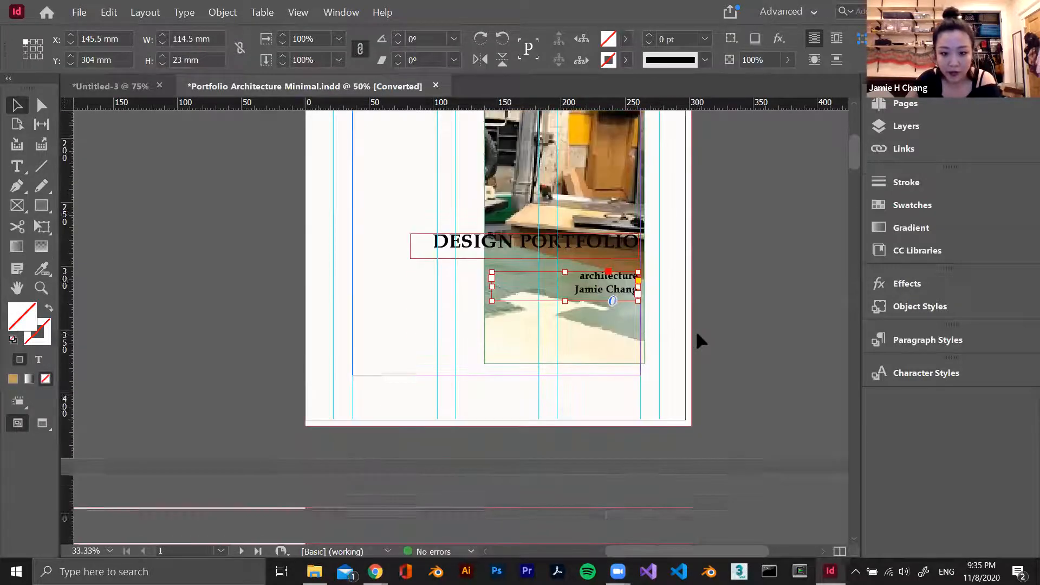
{"action": "scroll", "coordinate": [635, 337], "scroll_direction": "up", "scroll_amount": 3}
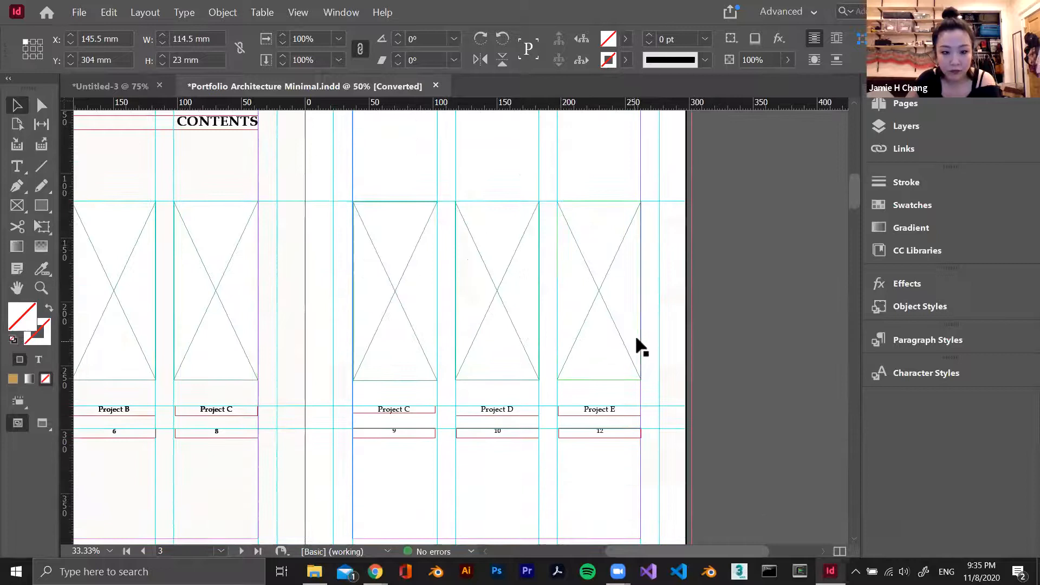
{"action": "scroll", "coordinate": [636, 337], "scroll_direction": "up", "scroll_amount": 2}
{"action": "scroll", "coordinate": [634, 337], "scroll_direction": "down", "scroll_amount": 3}
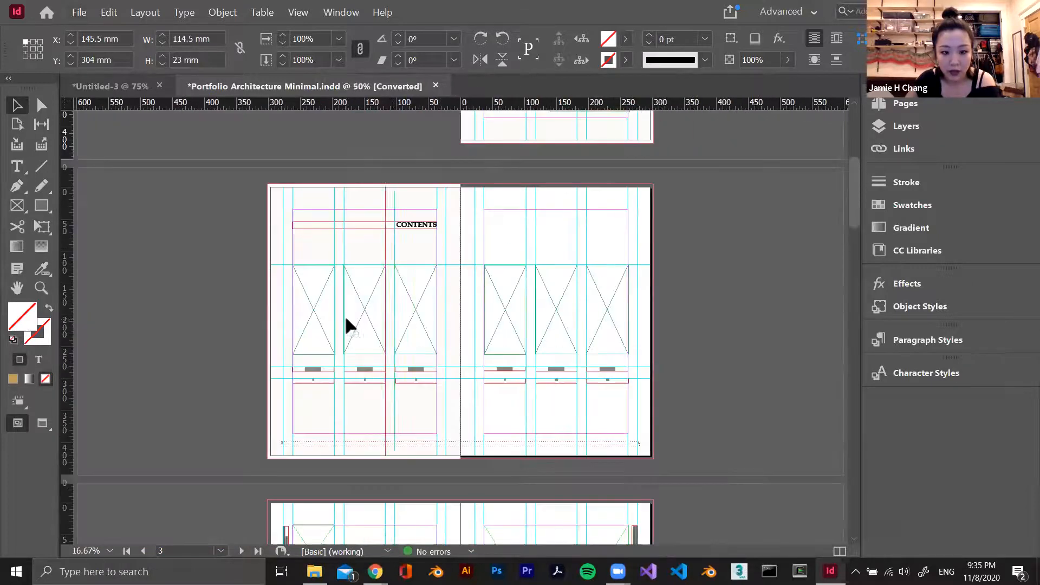
{"action": "scroll", "coordinate": [343, 324], "scroll_direction": "up", "scroll_amount": 4}
{"action": "scroll", "coordinate": [195, 219], "scroll_direction": "up", "scroll_amount": 1}
{"action": "scroll", "coordinate": [213, 226], "scroll_direction": "up", "scroll_amount": 2}
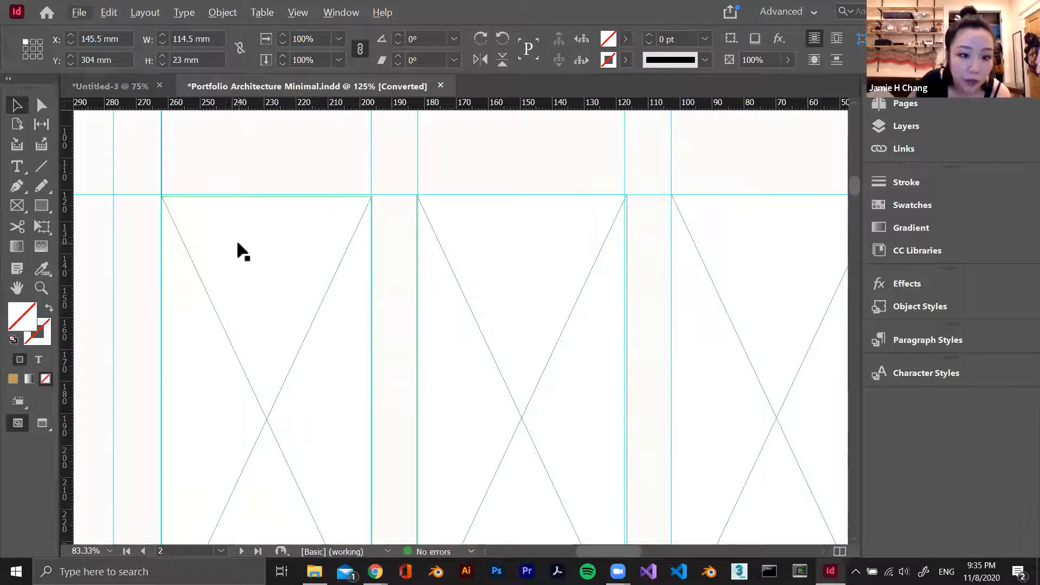
{"action": "left_click", "coordinate": [236, 239]}
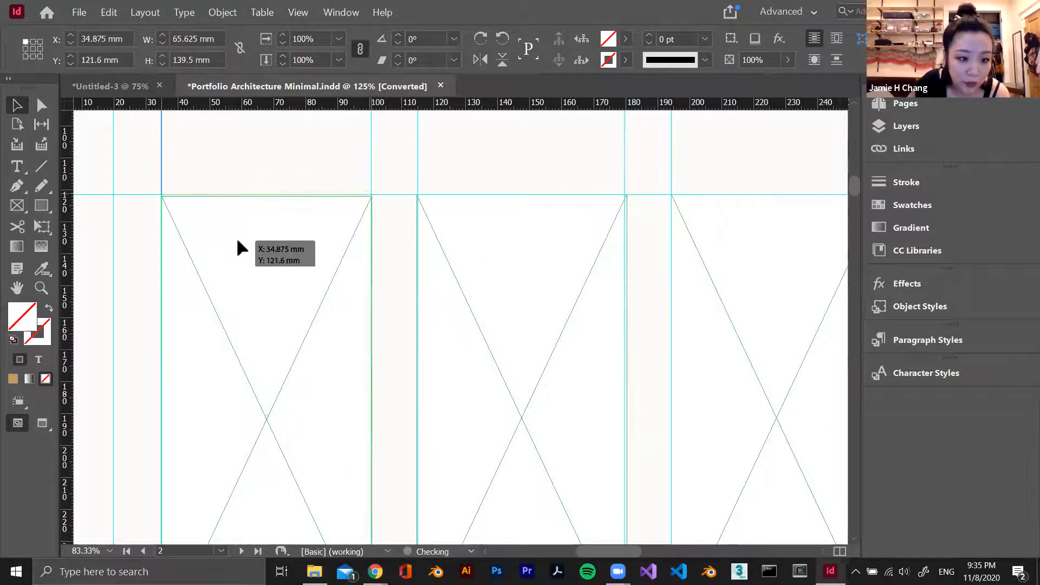
{"action": "left_click_drag", "start_coordinate": [479, 256], "coordinate": [513, 254]}
{"action": "scroll", "coordinate": [631, 357], "scroll_direction": "down", "scroll_amount": 3}
{"action": "left_click_drag", "start_coordinate": [628, 345], "coordinate": [625, 345]}
{"action": "scroll", "coordinate": [574, 313], "scroll_direction": "down", "scroll_amount": 10}
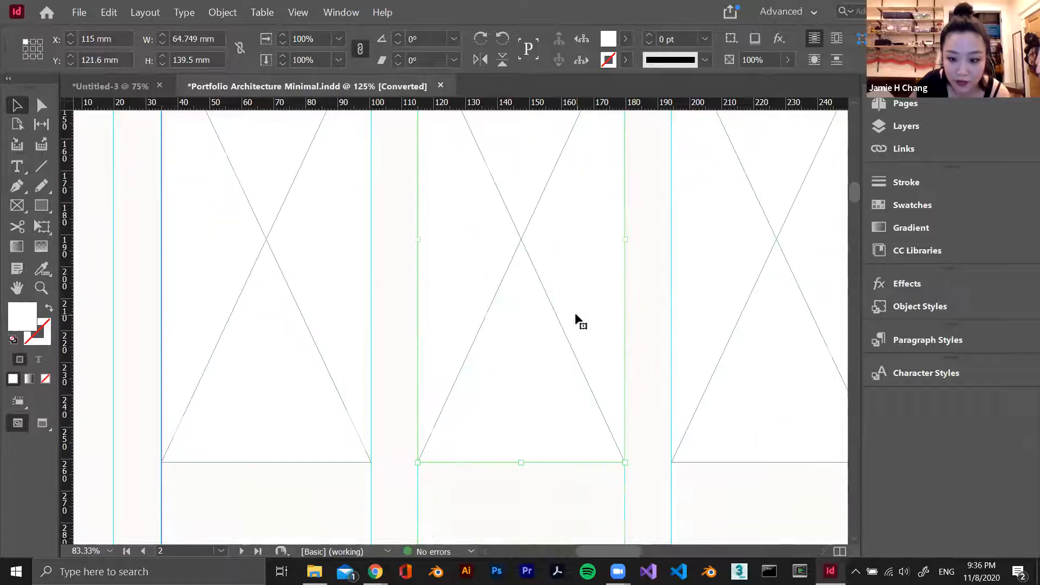
Fit the text frames of Project A and page number 4 to the first column's guides, and check the second column's text frames
{"action": "left_click", "coordinate": [574, 402]}
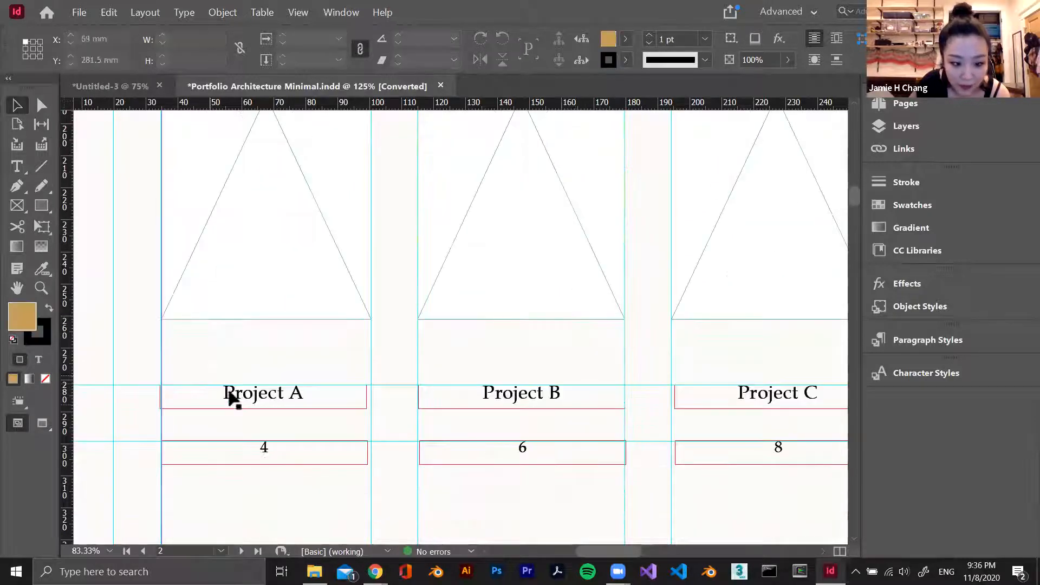
{"action": "left_click_drag", "start_coordinate": [252, 401], "coordinate": [255, 401]}
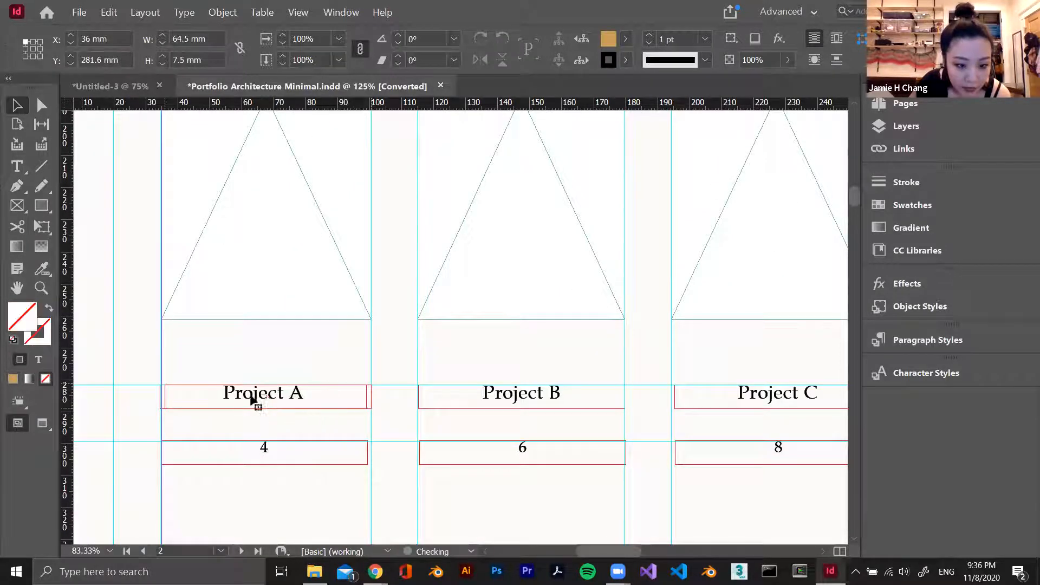
{"action": "left_click_drag", "start_coordinate": [164, 407], "coordinate": [161, 407]}
{"action": "left_click", "coordinate": [306, 464]}
{"action": "left_click_drag", "start_coordinate": [367, 464], "coordinate": [371, 464]}
{"action": "left_click", "coordinate": [442, 401]}
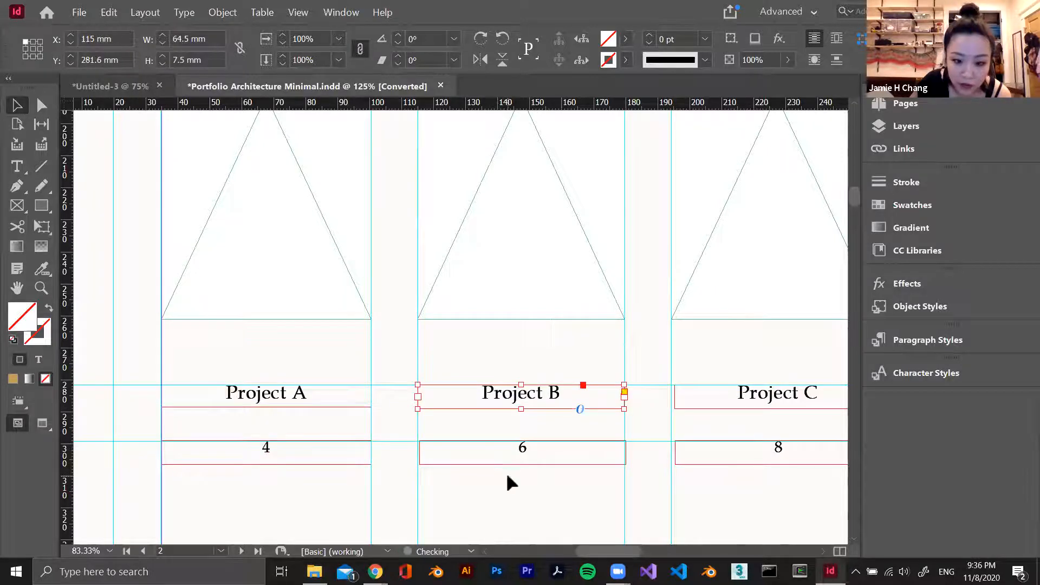
{"action": "left_click", "coordinate": [561, 449]}
Rename the Project A label on the CONTENTS page to Chair
{"action": "scroll", "coordinate": [564, 440], "scroll_direction": "down", "scroll_amount": 3}
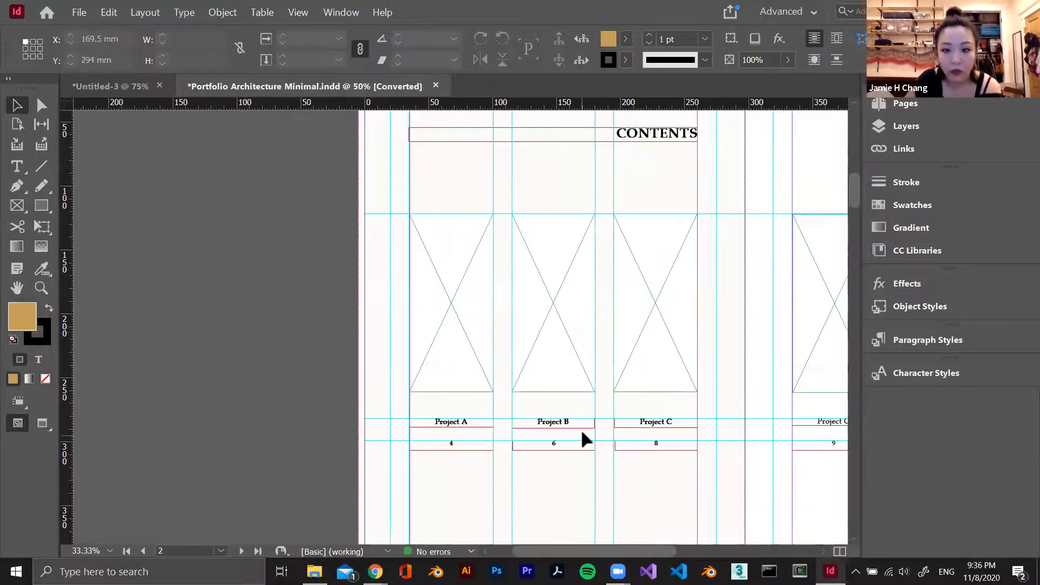
{"action": "key", "text": "alt+Tab"}
{"action": "left_click", "coordinate": [800, 276]}
{"action": "left_click_drag", "start_coordinate": [800, 277], "coordinate": [431, 422]}
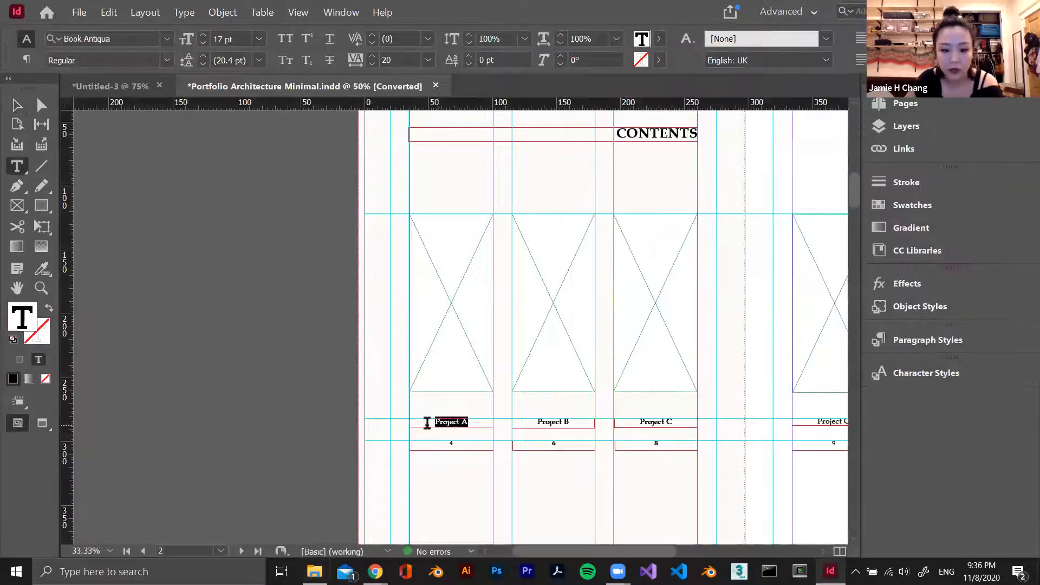
{"action": "type", "text": "Chair"}
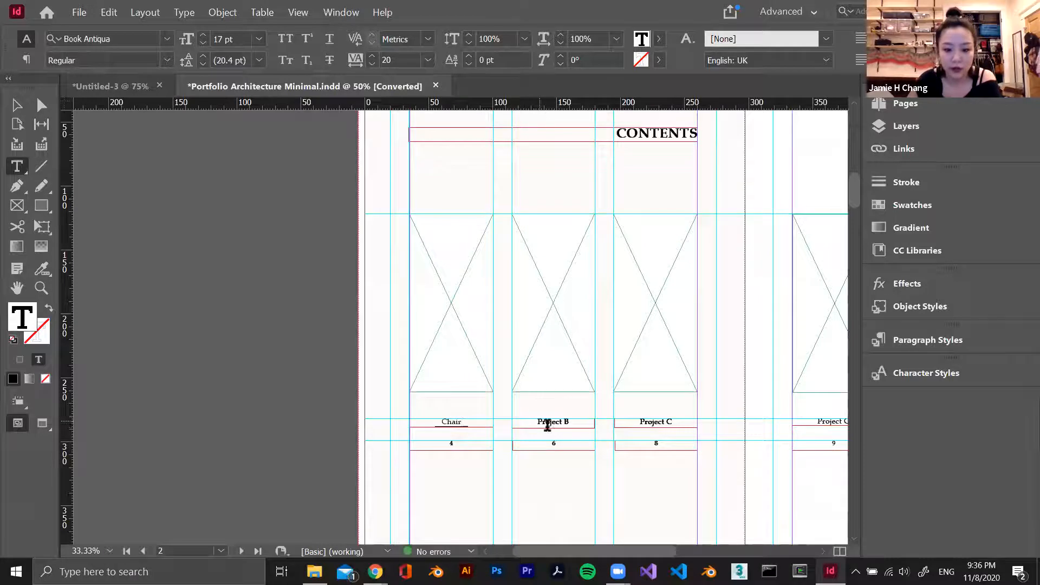
Look up the project names in the portfolio folder and rename the Project B label to Materialize
{"action": "key", "text": "alt+Tab"}
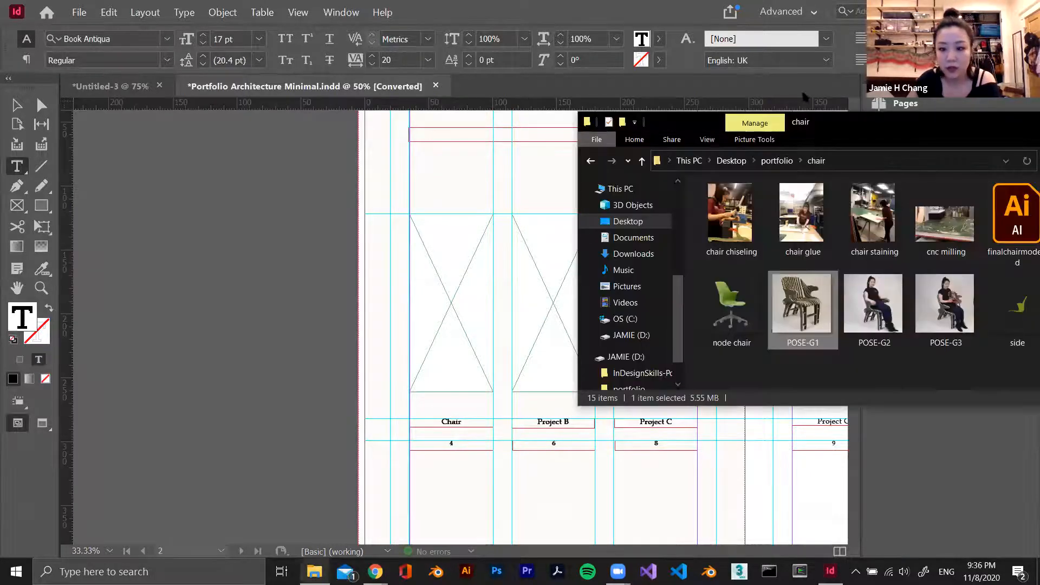
{"action": "left_click", "coordinate": [777, 160]}
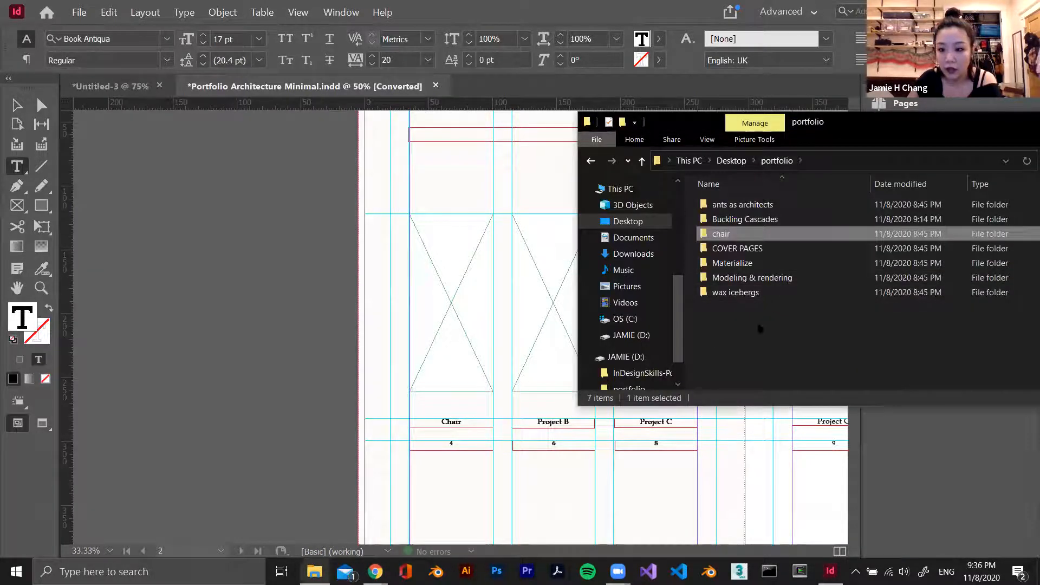
{"action": "double_click", "coordinate": [553, 428]}
{"action": "triple_click", "coordinate": [554, 428]}
{"action": "type", "text": "MAt"}
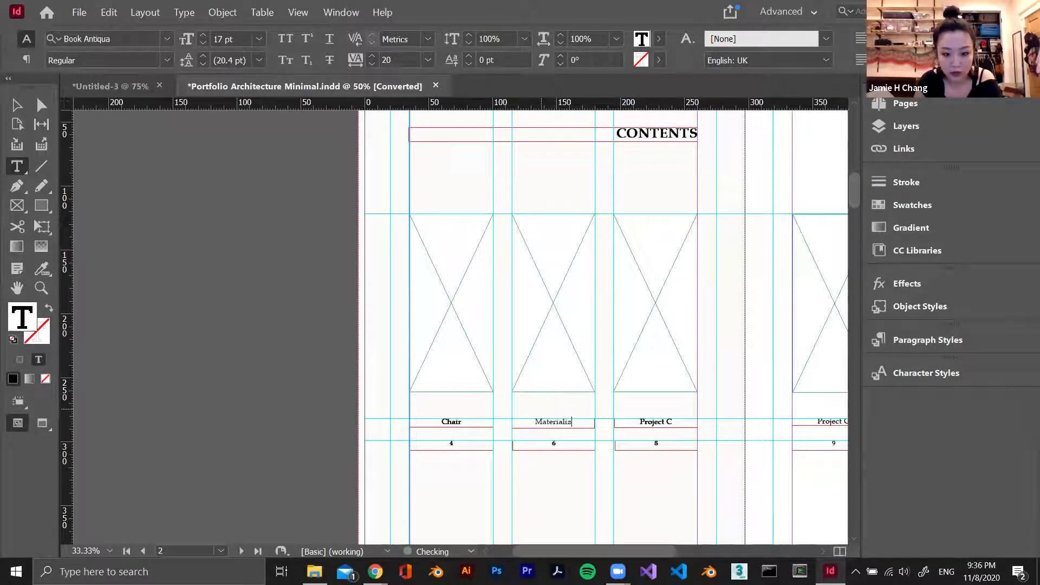
Rename the Project C label in the third column of the CONTENTS page to Chocolate
{"action": "triple_click", "coordinate": [644, 422]}
{"action": "type", "text": "c"}
{"action": "key", "text": "BackSpace"}
{"action": "key", "text": "BackSpace"}
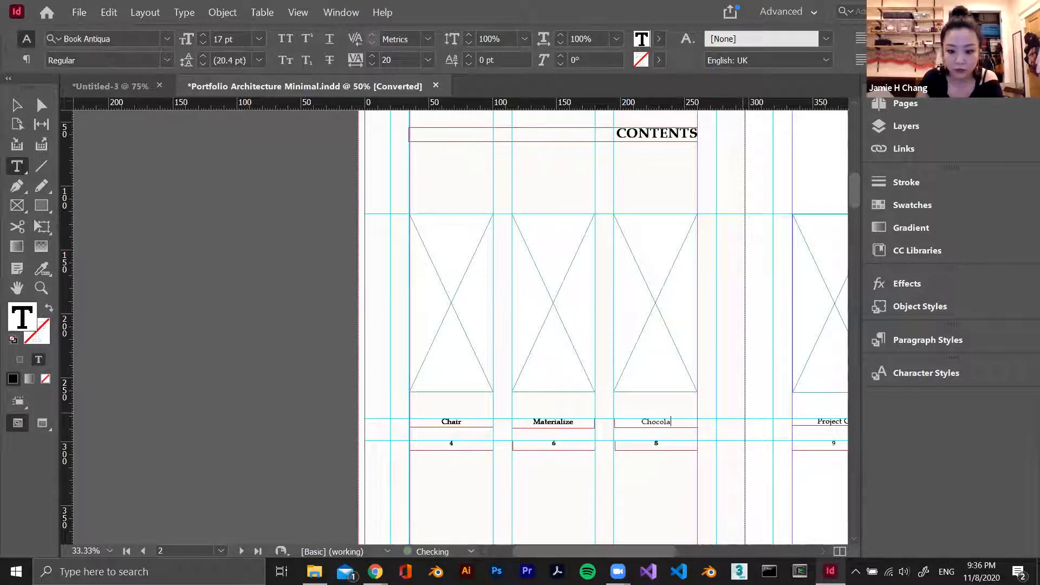
{"action": "key", "text": "Escape"}
Delete the three image frames with their project labels and page numbers from page 3, opposite the CONTENTS page
{"action": "key", "text": "ctrl+minus"}
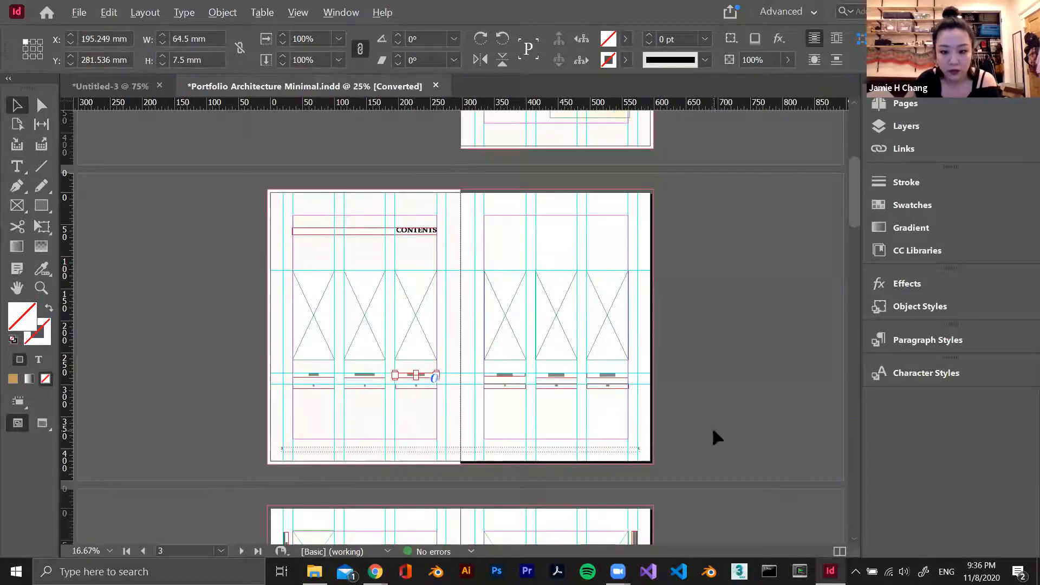
{"action": "scroll", "coordinate": [478, 377], "scroll_direction": "up", "scroll_amount": 1}
{"action": "left_click", "coordinate": [423, 222]}
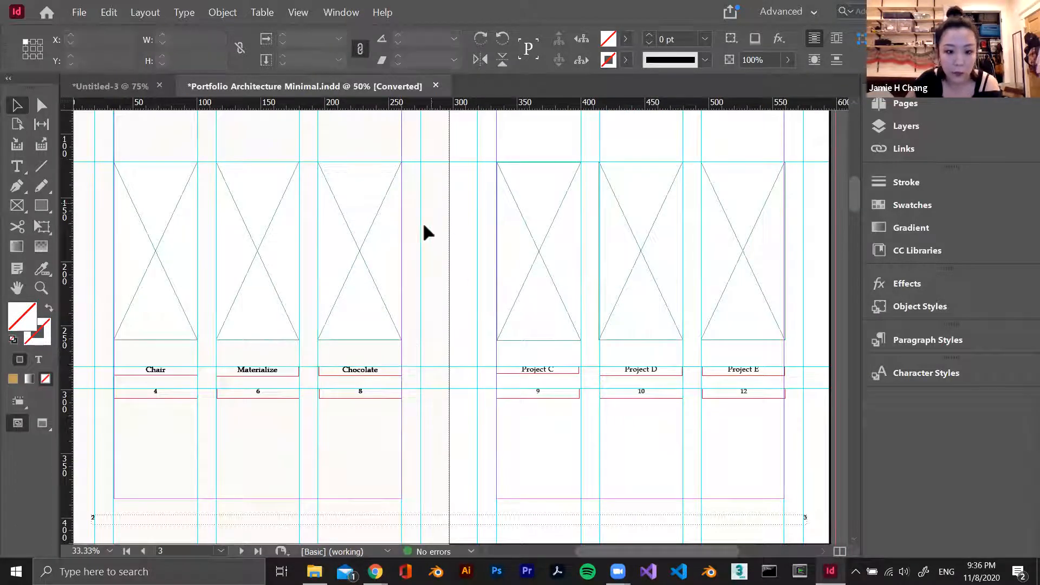
{"action": "left_click_drag", "start_coordinate": [757, 444], "coordinate": [518, 192]}
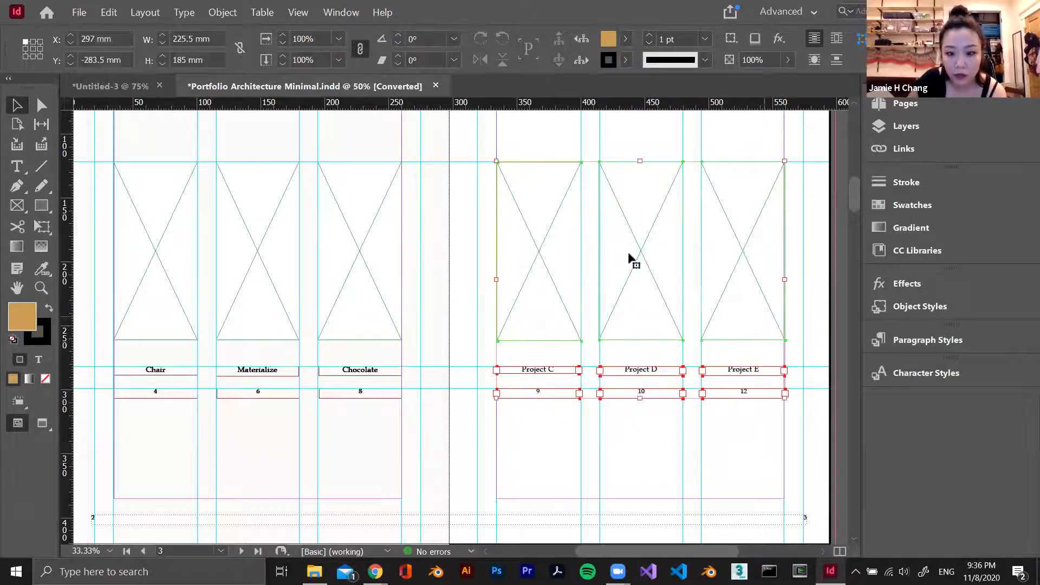
{"action": "scroll", "coordinate": [666, 378], "scroll_direction": "up", "scroll_amount": 1}
{"action": "key", "text": "Delete"}
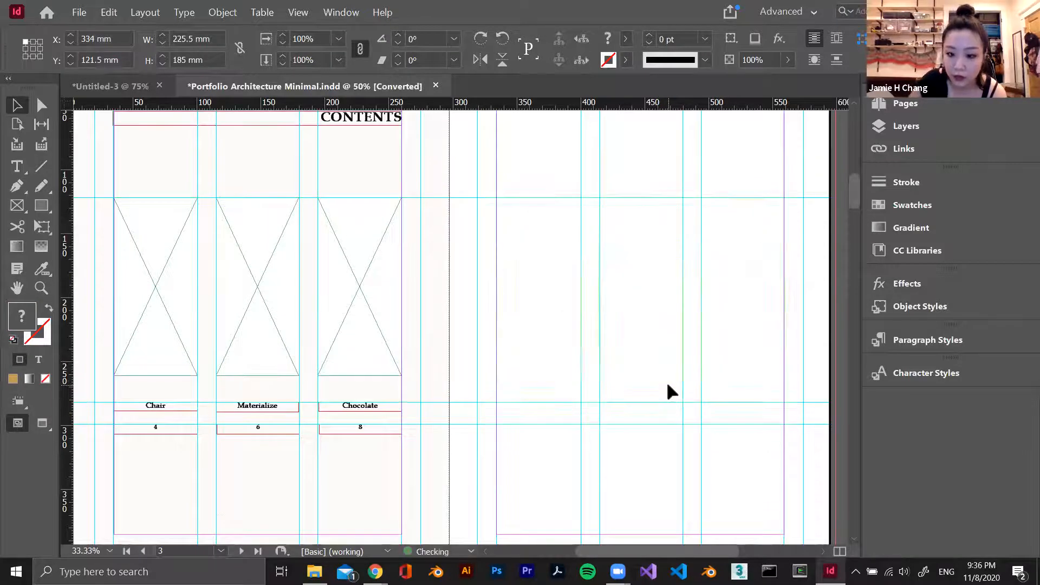
Duplicate the CONTENTS heading onto page 3 at X 333.5 mm, Y 54 mm, and change the copy's text to ABOUT
{"action": "scroll", "coordinate": [648, 356], "scroll_direction": "up", "scroll_amount": 1}
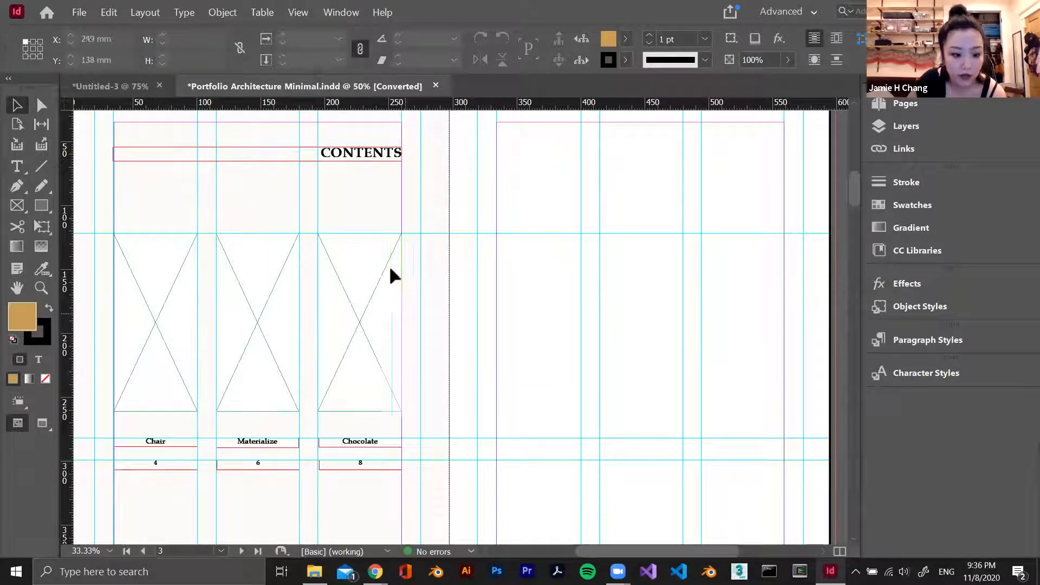
{"action": "left_click", "coordinate": [363, 157]}
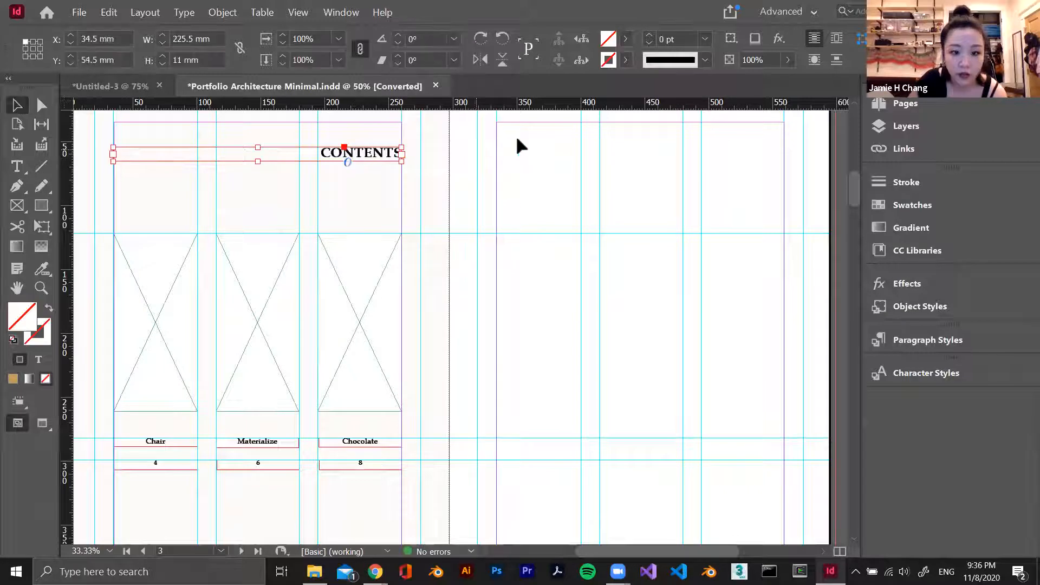
{"action": "left_click_drag", "start_coordinate": [353, 163], "coordinate": [734, 156]}
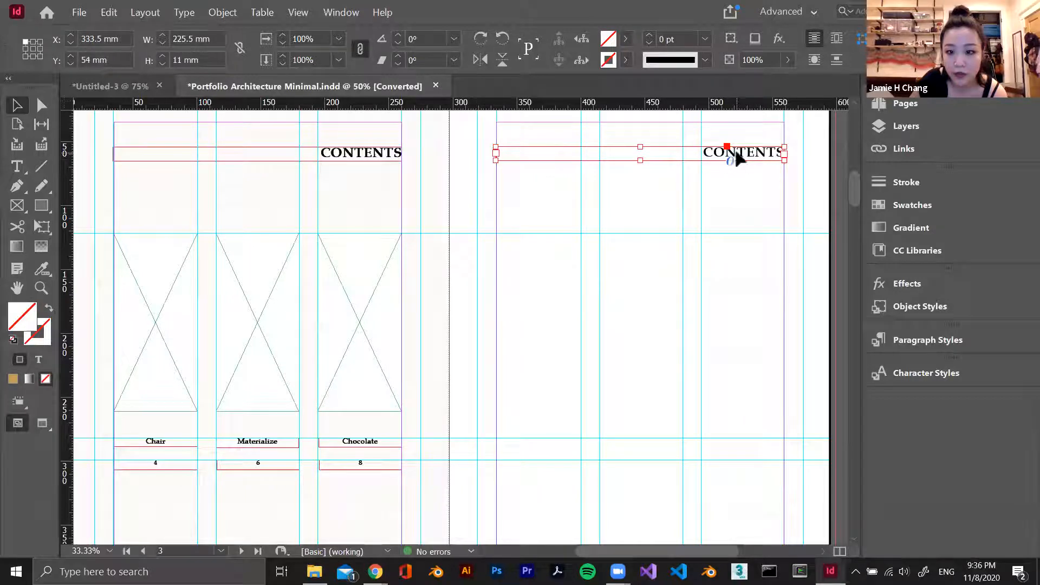
{"action": "double_click", "coordinate": [741, 152]}
{"action": "double_click", "coordinate": [741, 152]}
{"action": "type", "text": "ABOUT"}
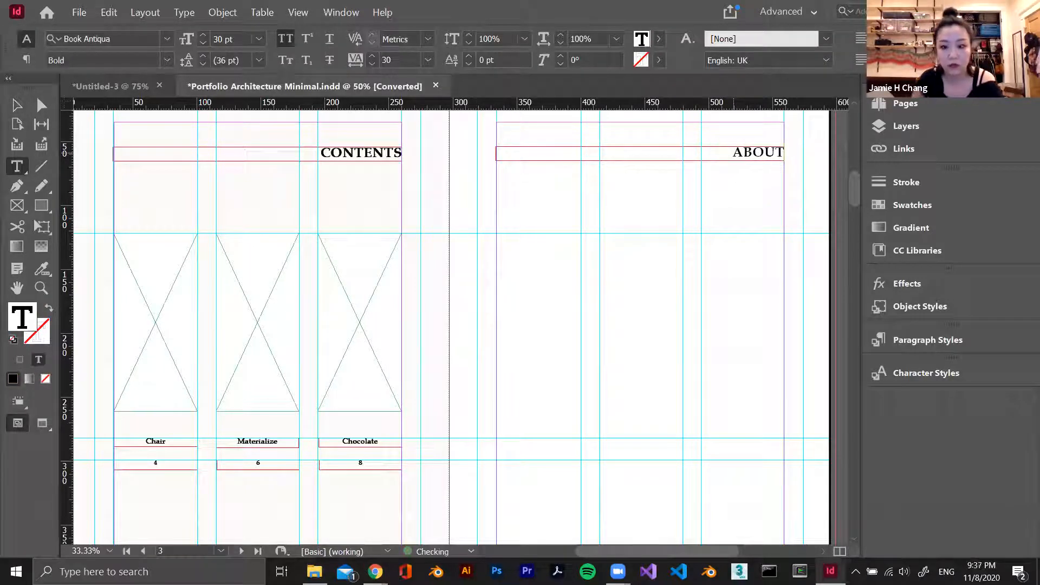
{"action": "left_click", "coordinate": [624, 279]}
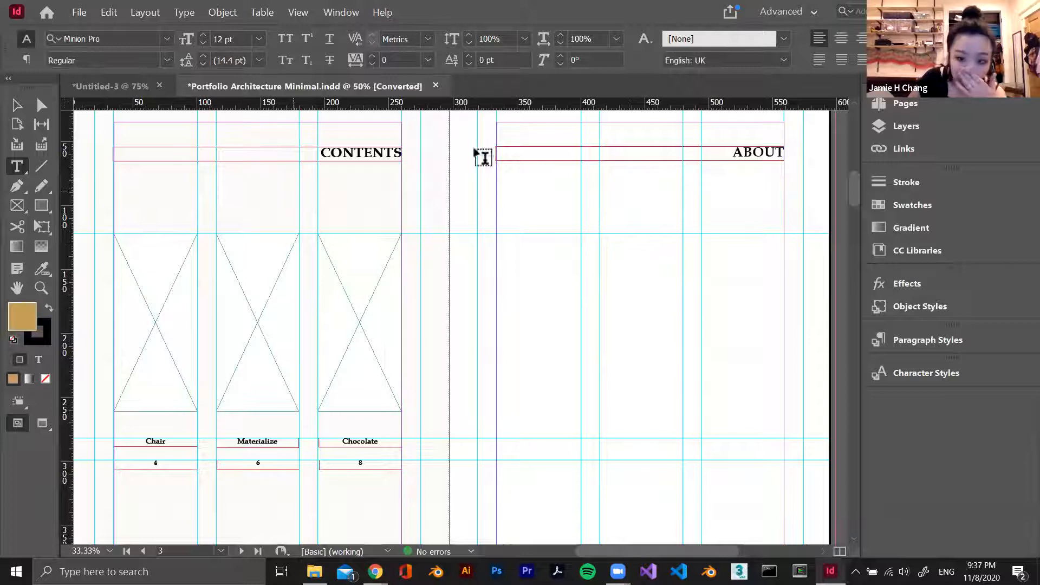
{"action": "scroll", "coordinate": [626, 320], "scroll_direction": "down", "scroll_amount": 1}
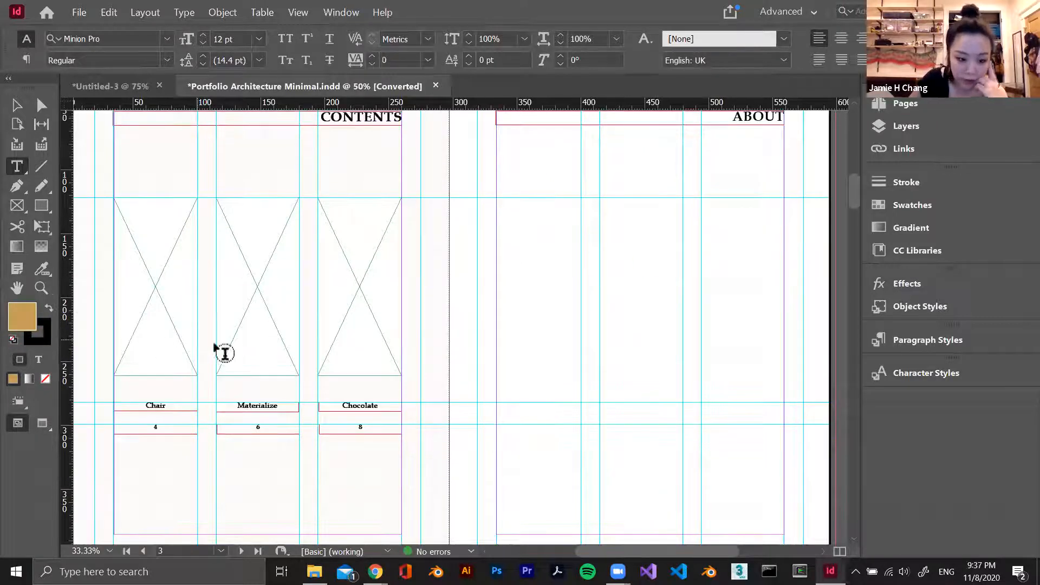
Examine the Project A and Project B spreads and the masters assigned to the document's pages
{"action": "scroll", "coordinate": [298, 406], "scroll_direction": "down", "scroll_amount": 6}
{"action": "scroll", "coordinate": [298, 406], "scroll_direction": "down", "scroll_amount": 6}
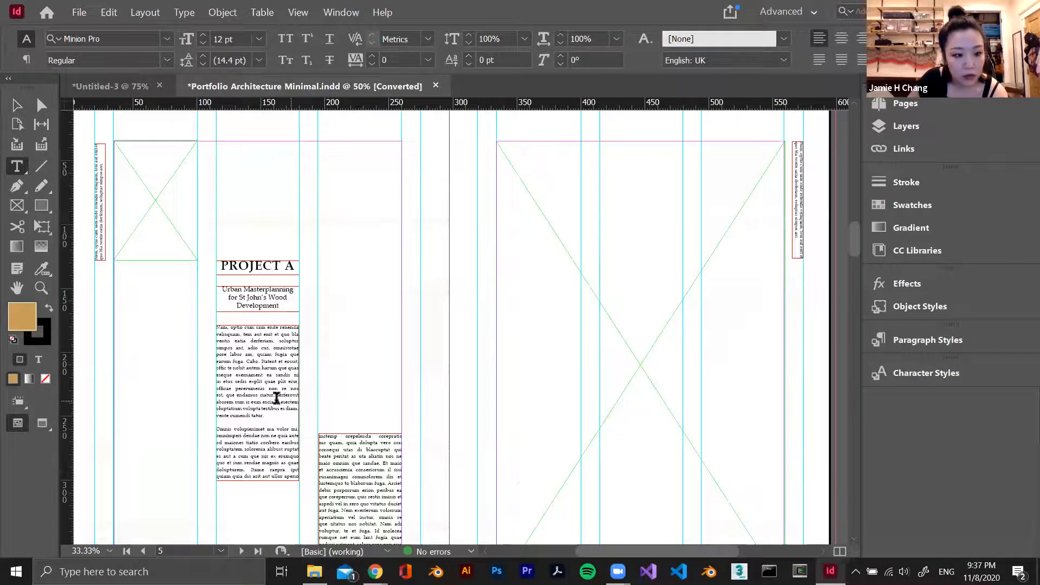
{"action": "left_click", "coordinate": [17, 105]}
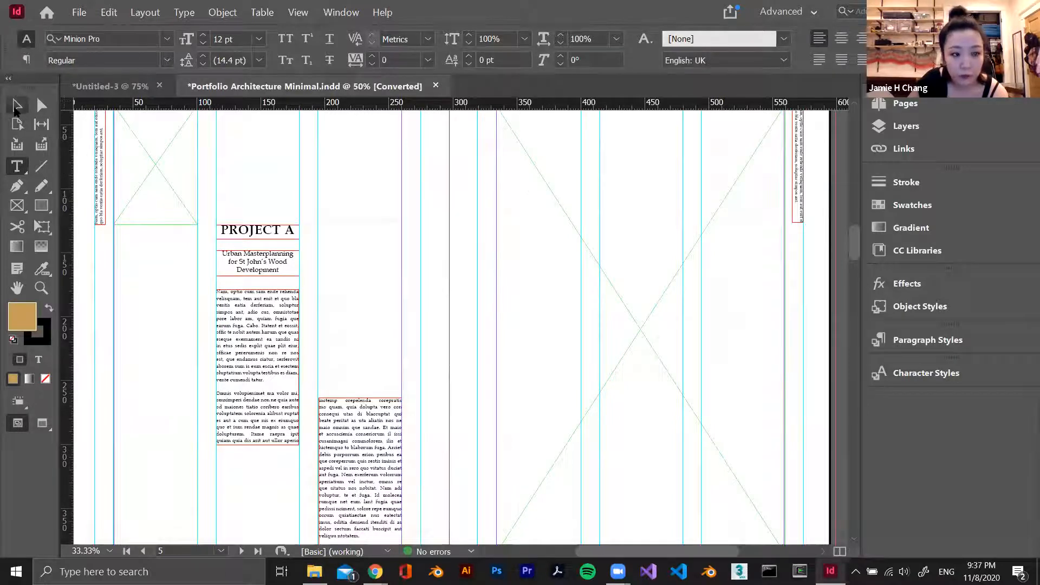
{"action": "scroll", "coordinate": [301, 286], "scroll_direction": "down", "scroll_amount": 1}
{"action": "scroll", "coordinate": [301, 286], "scroll_direction": "down", "scroll_amount": 2}
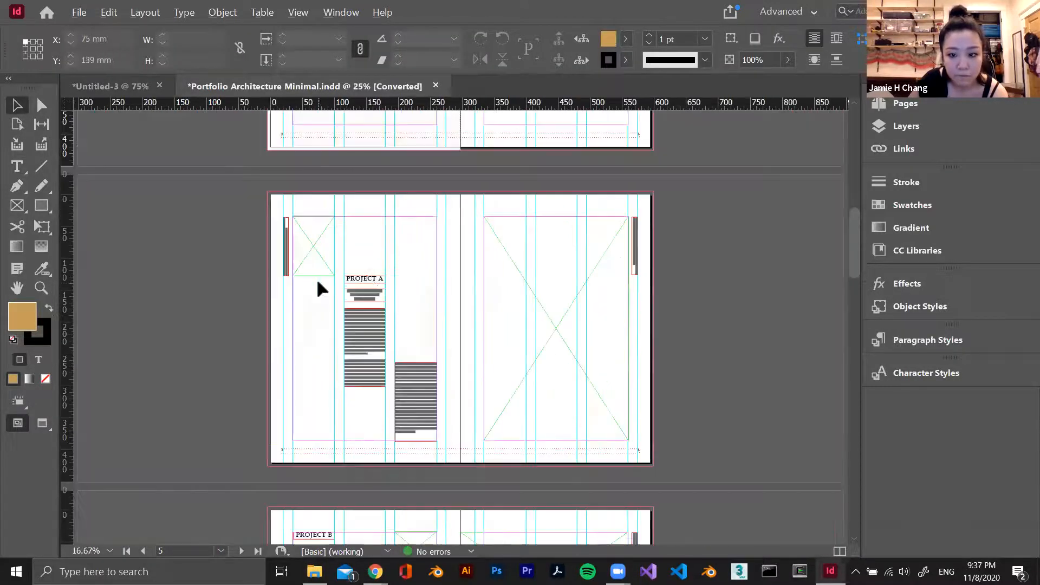
{"action": "left_click", "coordinate": [902, 103]}
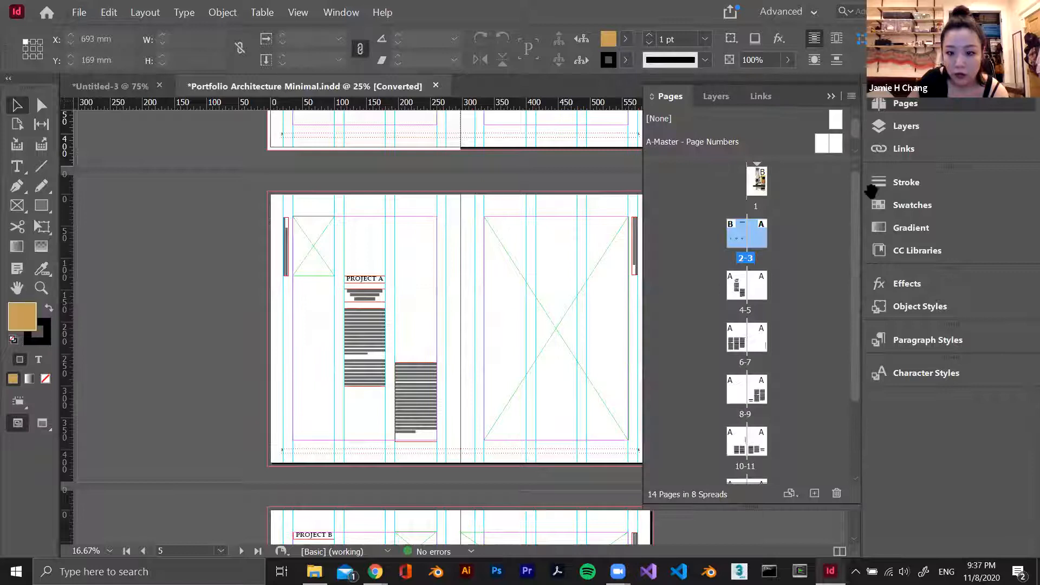
{"action": "left_click", "coordinate": [484, 284]}
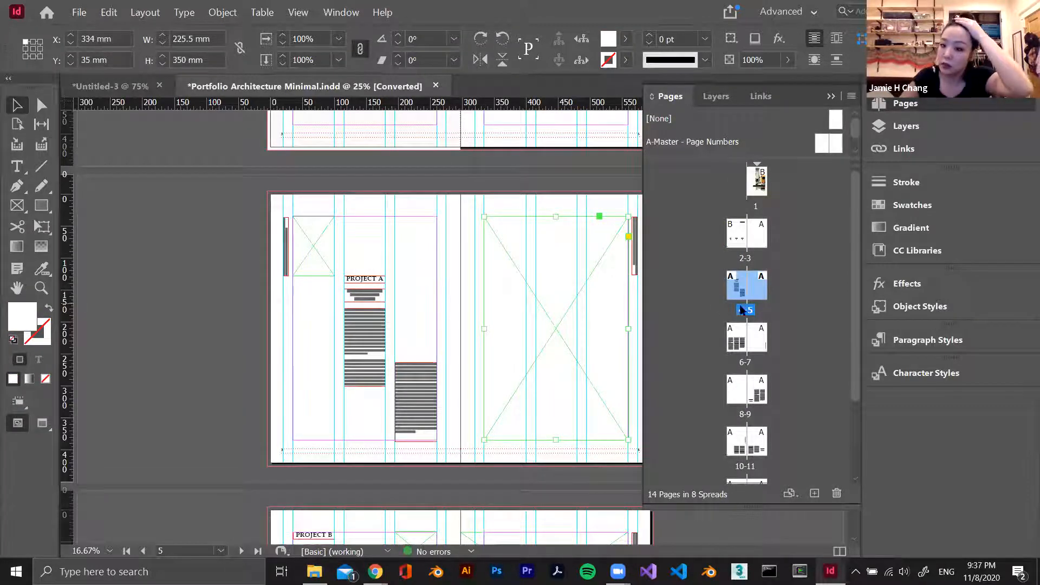
{"action": "right_click", "coordinate": [822, 149]}
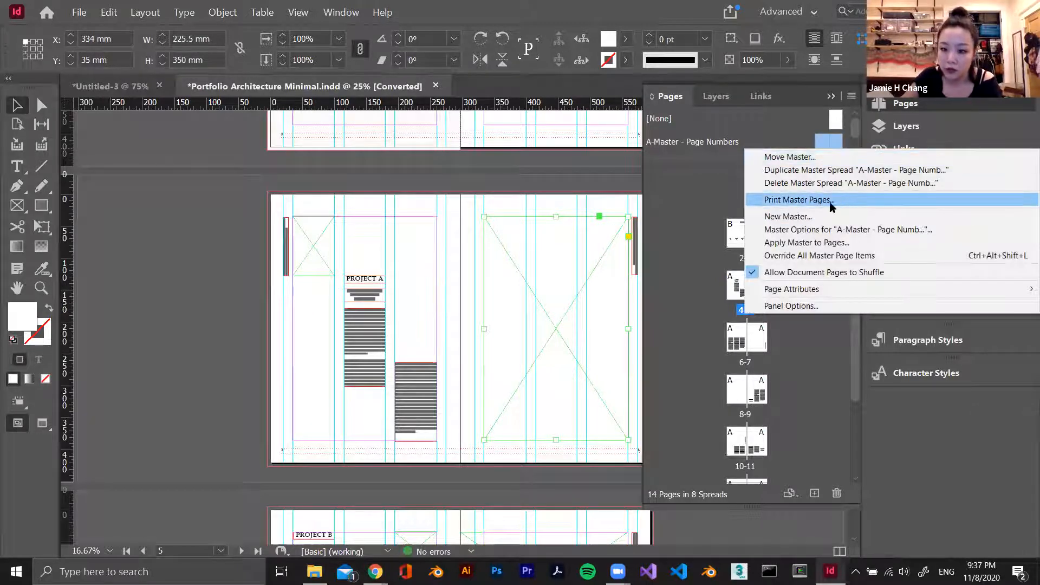
{"action": "left_click", "coordinate": [566, 160]}
{"action": "scroll", "coordinate": [563, 158], "scroll_direction": "up", "scroll_amount": 5}
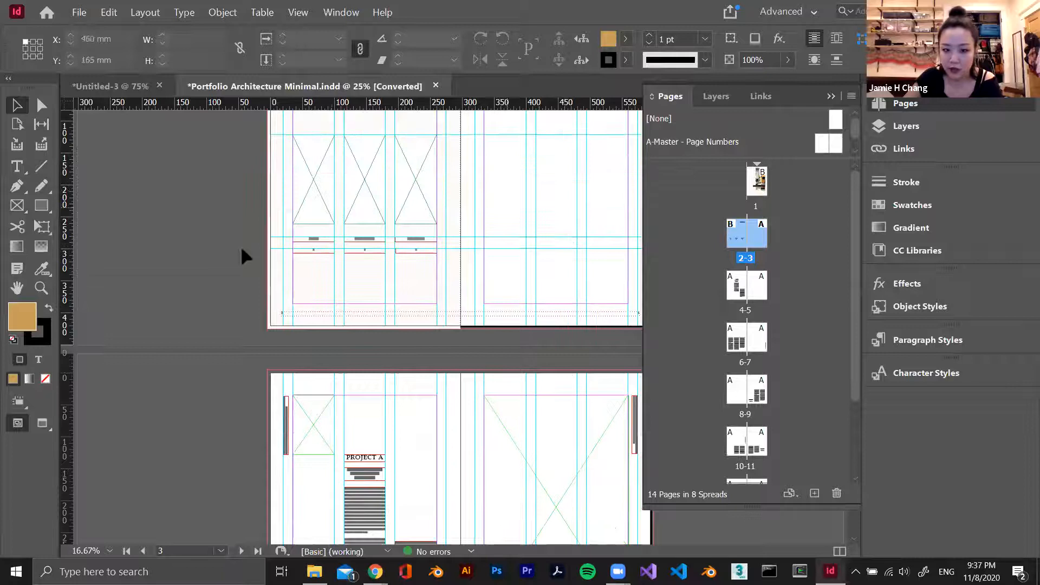
{"action": "scroll", "coordinate": [440, 202], "scroll_direction": "up", "scroll_amount": 2}
{"action": "scroll", "coordinate": [454, 203], "scroll_direction": "down", "scroll_amount": 6}
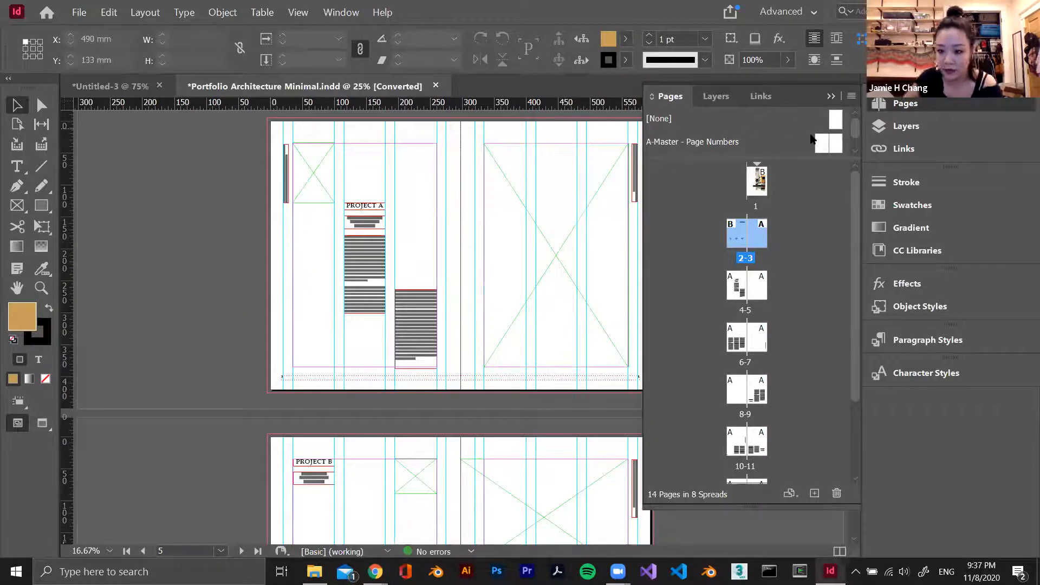
{"action": "right_click", "coordinate": [745, 137]}
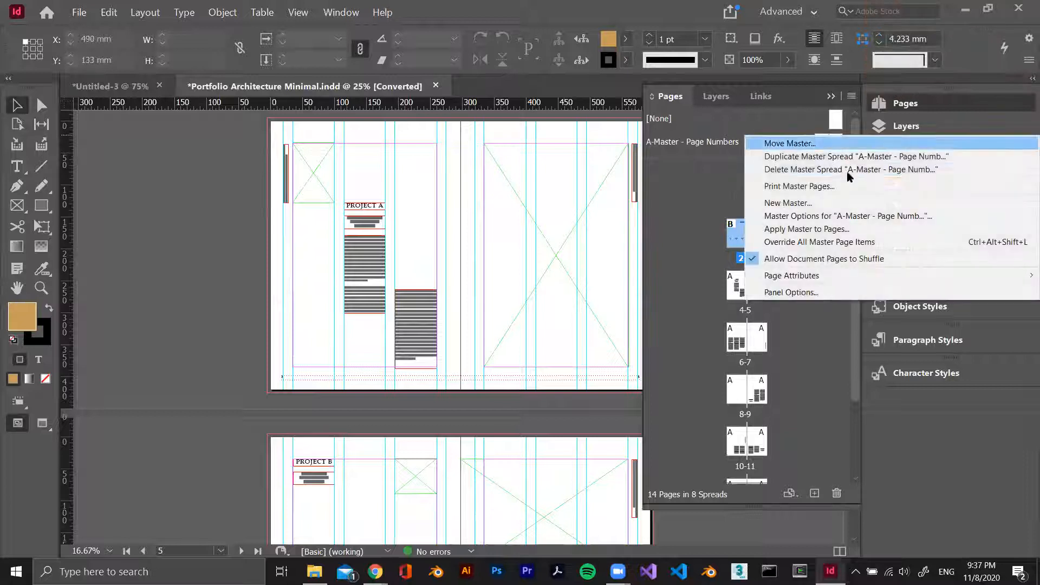
{"action": "left_click", "coordinate": [802, 203]}
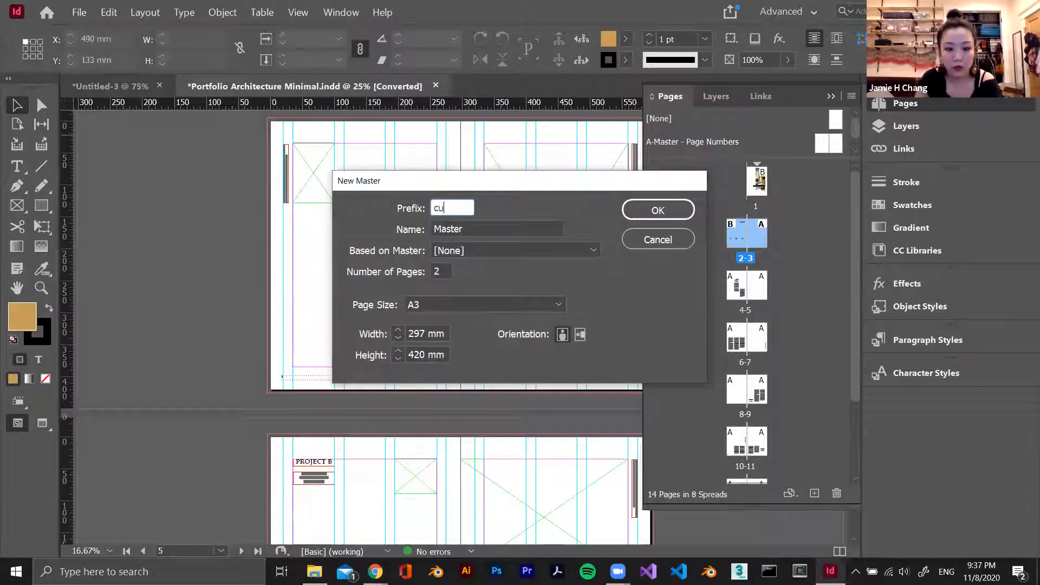
{"action": "type", "text": "cust"}
{"action": "key", "text": "Return"}
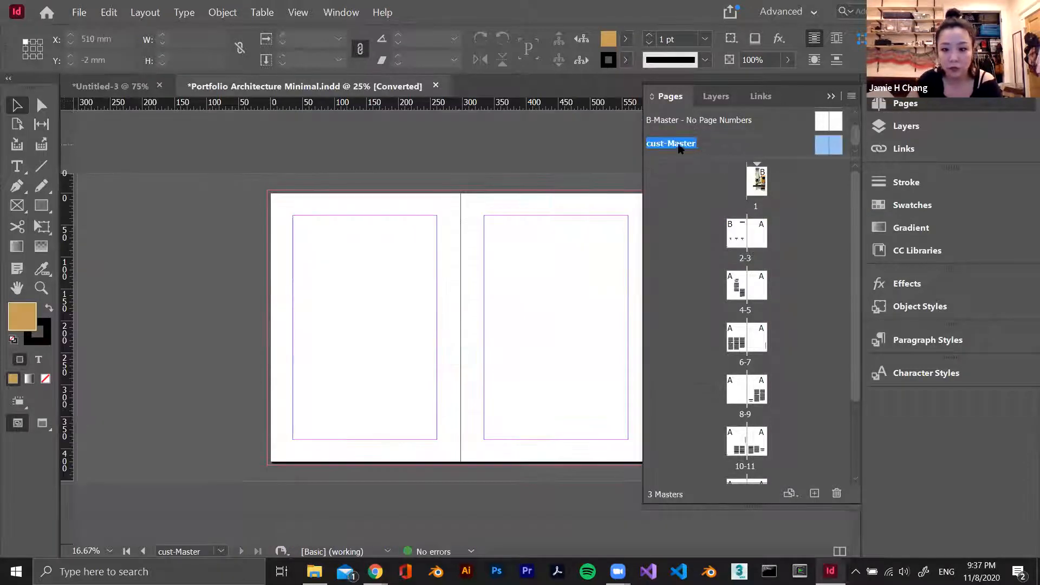
{"action": "right_click", "coordinate": [680, 148]}
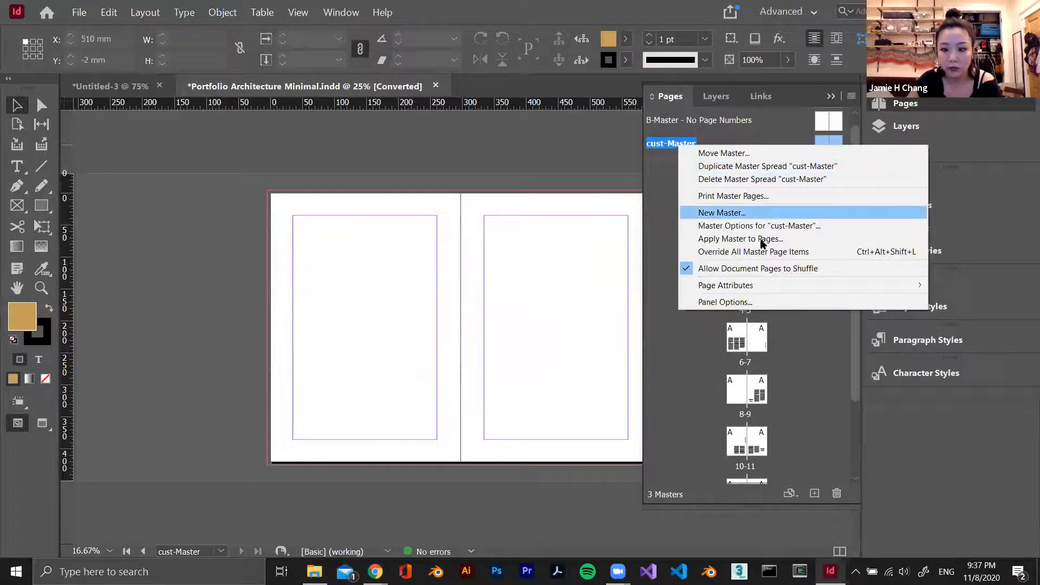
{"action": "left_click", "coordinate": [772, 185]}
Create a two-page A3 master spread with prefix C, named Custom and based on no other master
{"action": "right_click", "coordinate": [749, 146]}
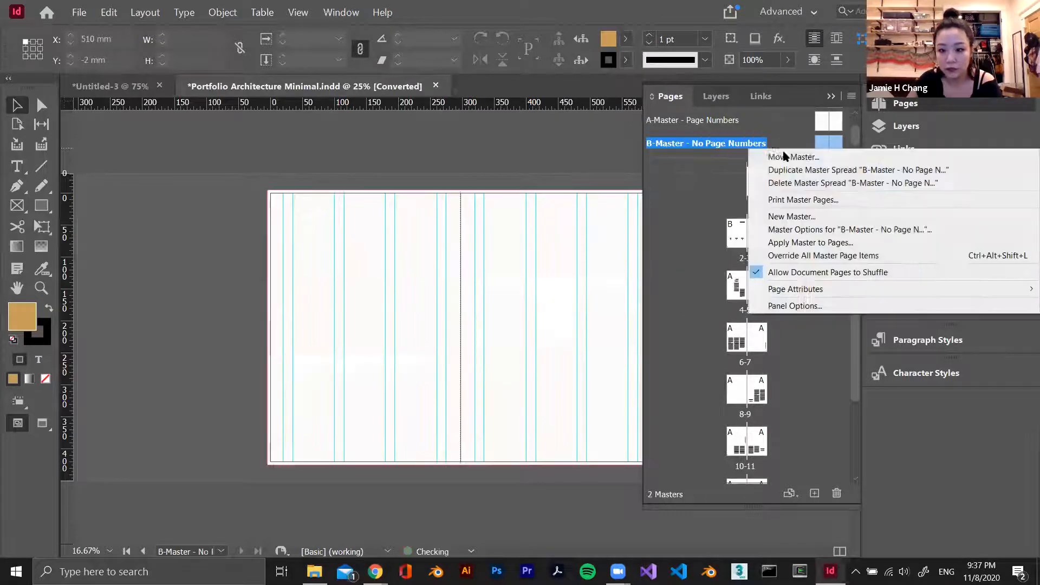
{"action": "left_click", "coordinate": [821, 216]}
{"action": "left_click", "coordinate": [507, 228]}
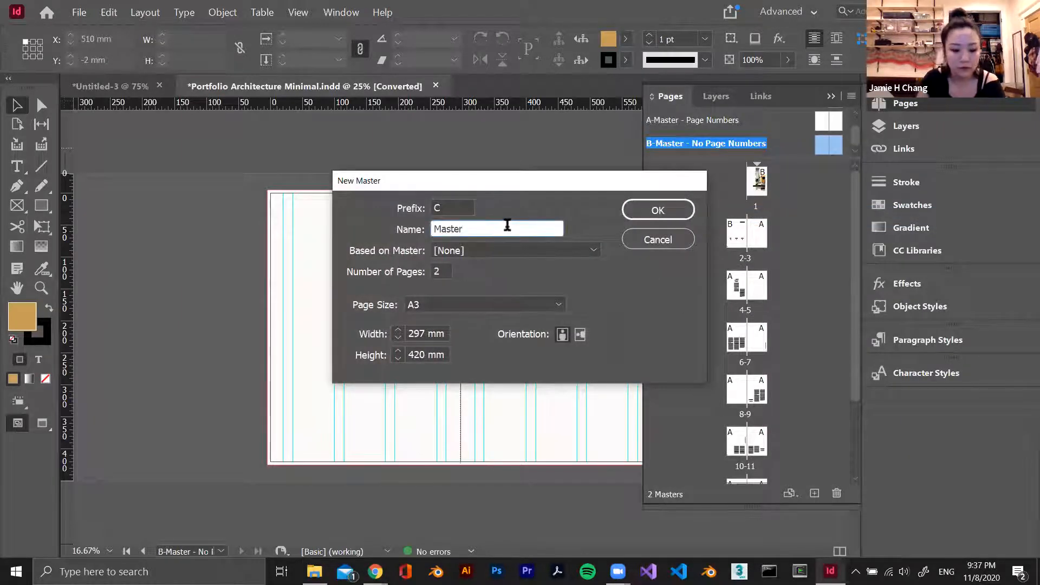
{"action": "double_click", "coordinate": [507, 225]}
{"action": "type", "text": "Custom"}
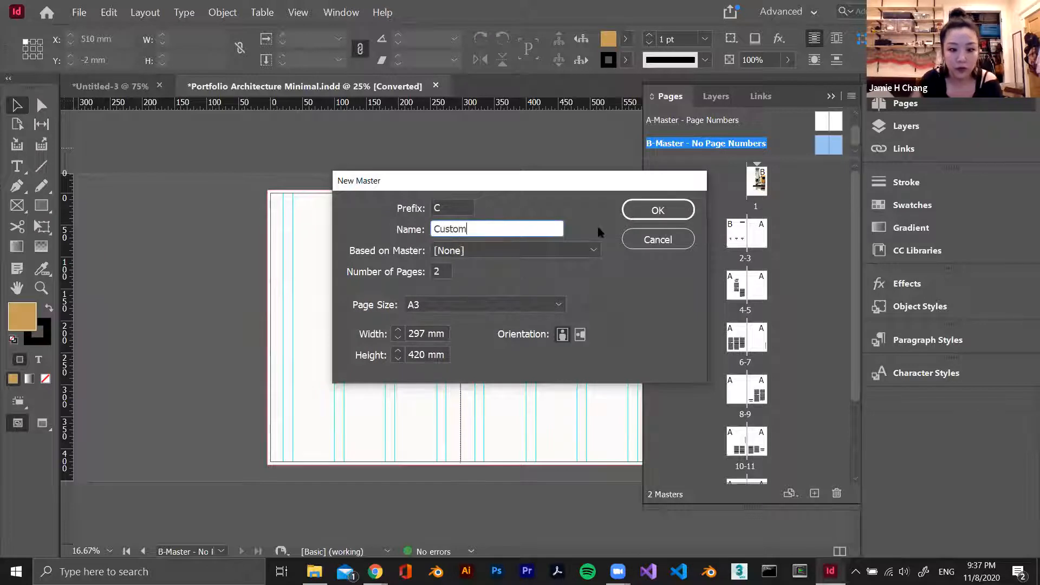
{"action": "left_click", "coordinate": [658, 210]}
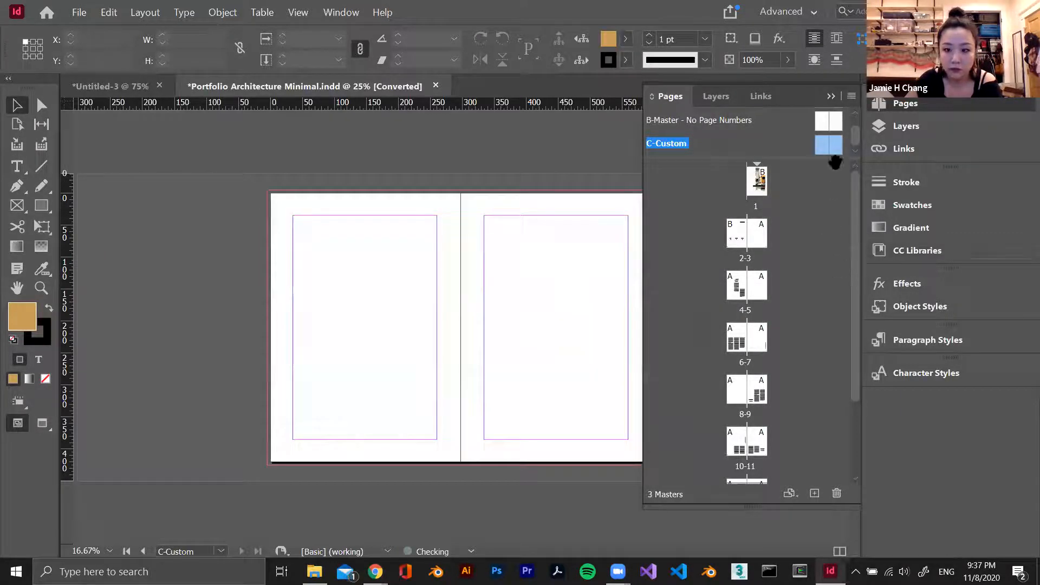
{"action": "left_click", "coordinate": [831, 97]}
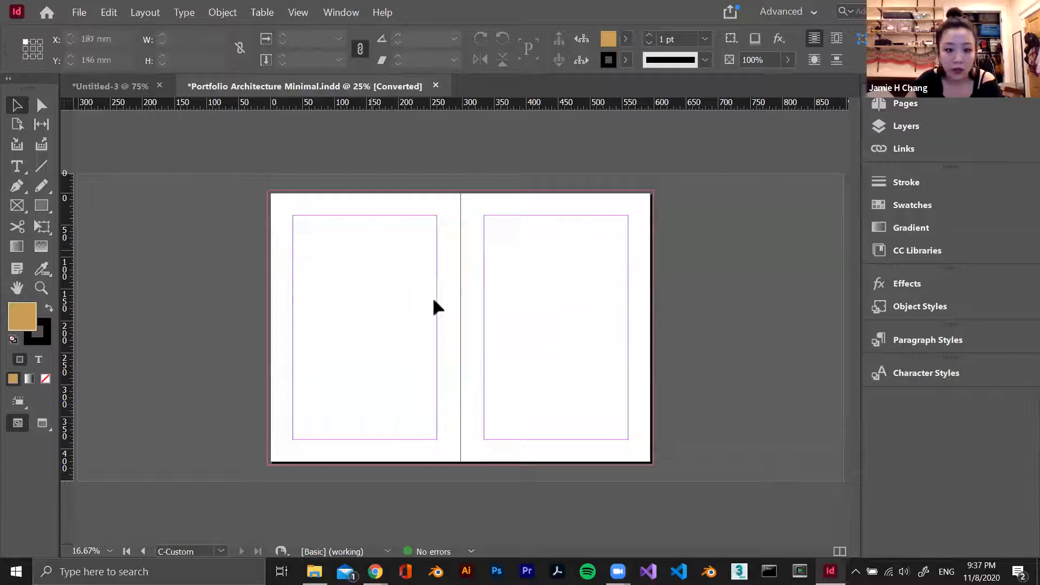
{"action": "scroll", "coordinate": [463, 318], "scroll_direction": "up", "scroll_amount": 1}
{"action": "scroll", "coordinate": [463, 317], "scroll_direction": "down", "scroll_amount": 2}
{"action": "scroll", "coordinate": [459, 354], "scroll_direction": "up", "scroll_amount": 2}
{"action": "scroll", "coordinate": [459, 354], "scroll_direction": "down", "scroll_amount": 1}
{"action": "left_click", "coordinate": [115, 11]}
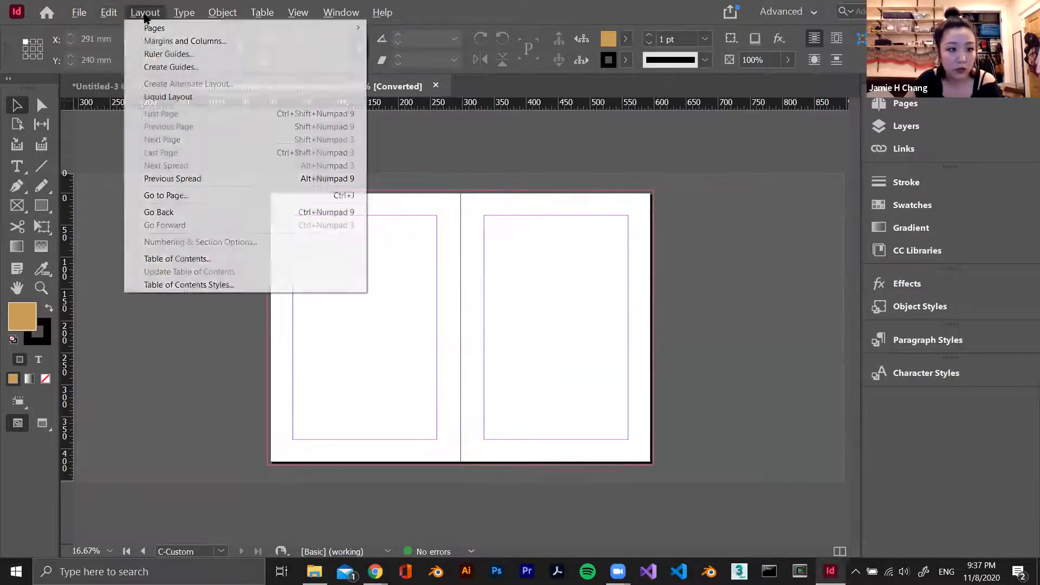
{"action": "left_click", "coordinate": [185, 67]}
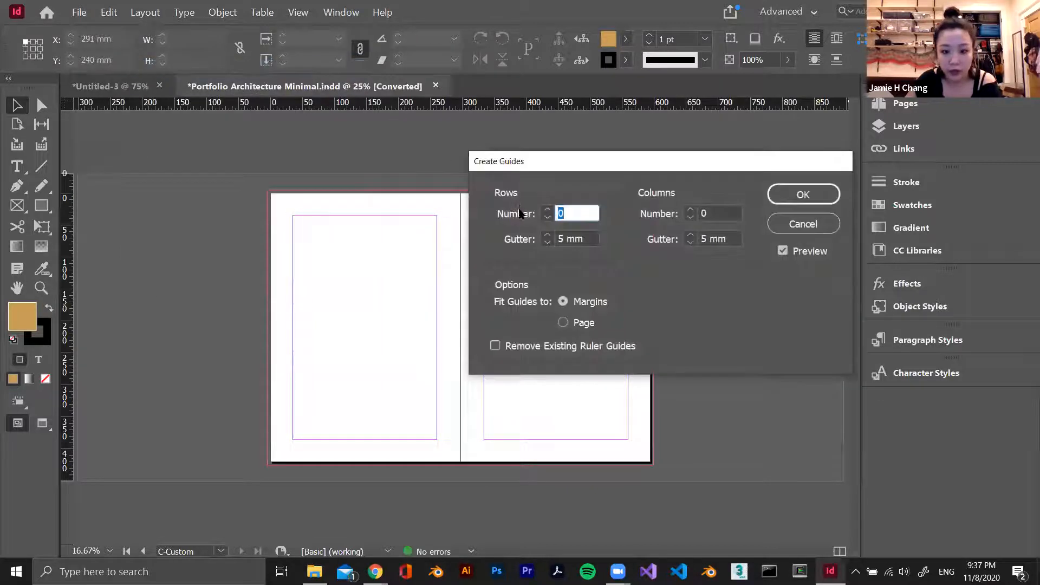
{"action": "type", "text": "3"}
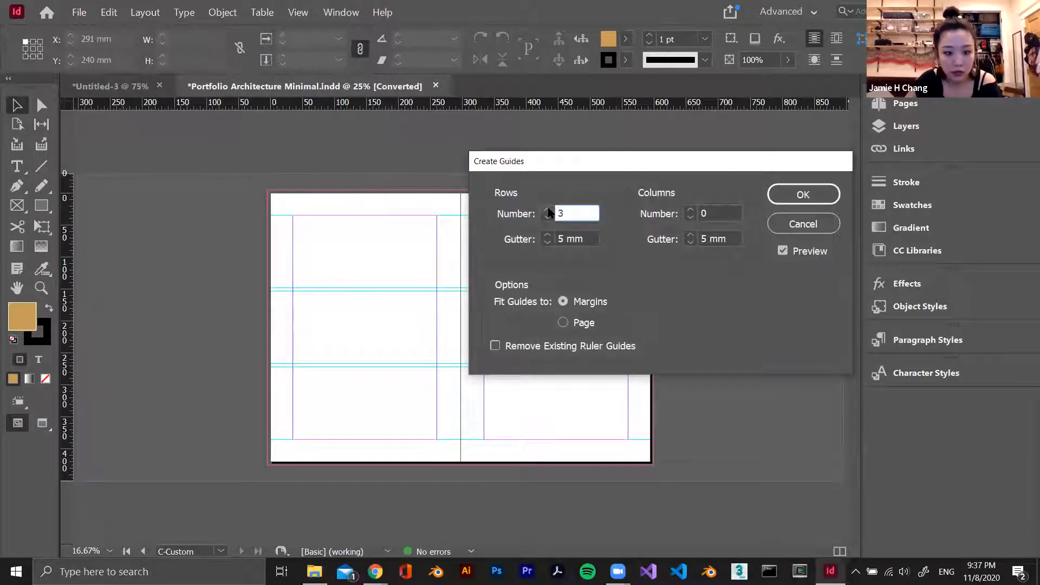
{"action": "key", "text": "Escape"}
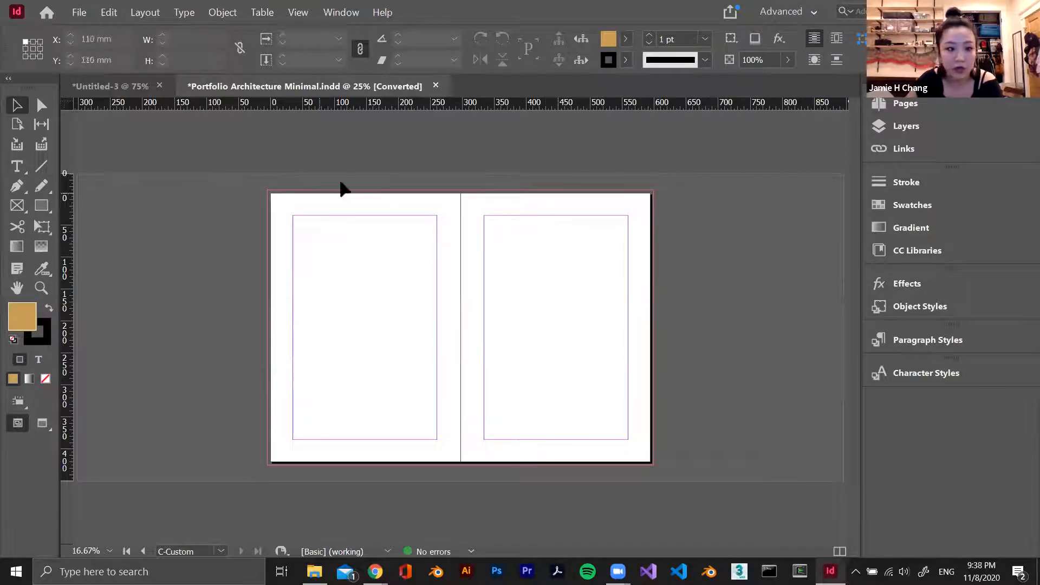
Set the top margin of the C-Custom master to 30 mm and link the margins so all four sides match
{"action": "left_click", "coordinate": [150, 14]}
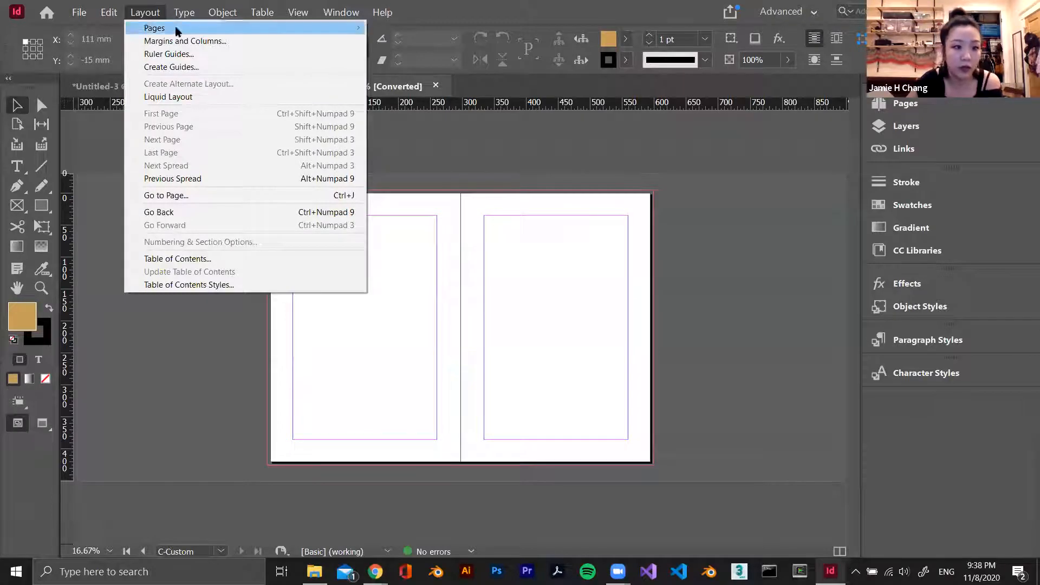
{"action": "left_click", "coordinate": [215, 40]}
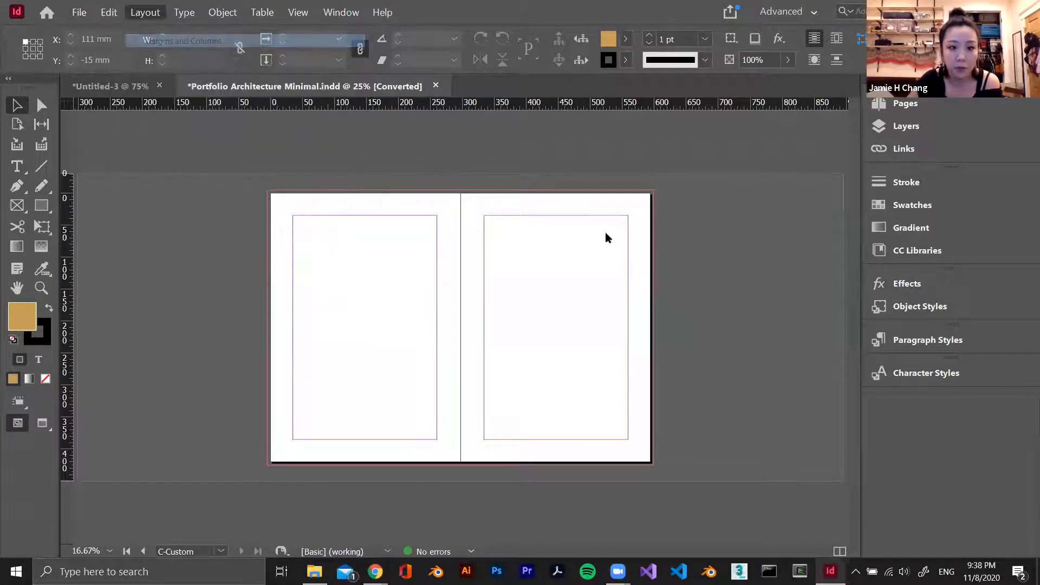
{"action": "type", "text": "30"}
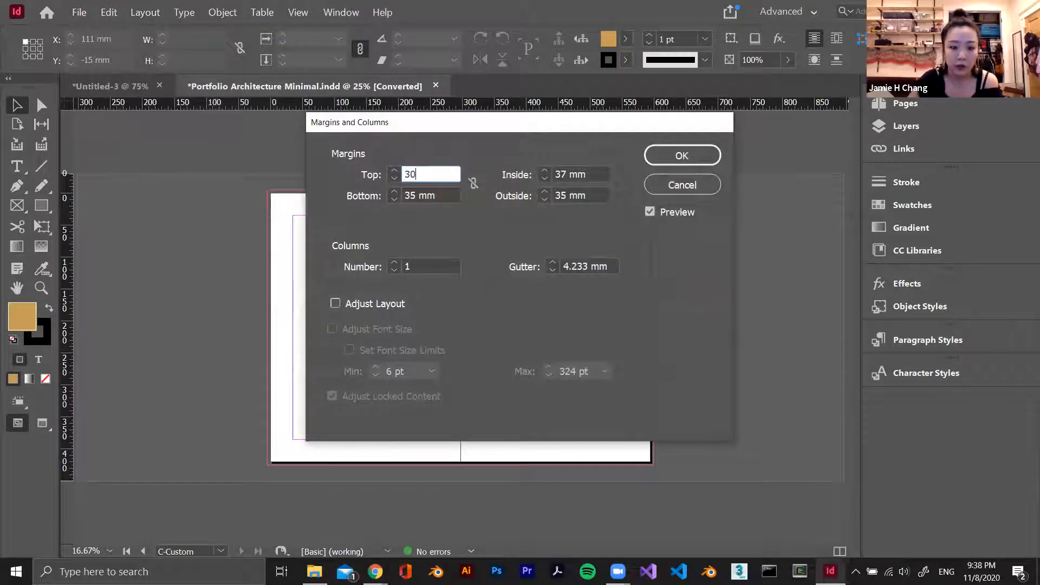
{"action": "key", "text": "Tab"}
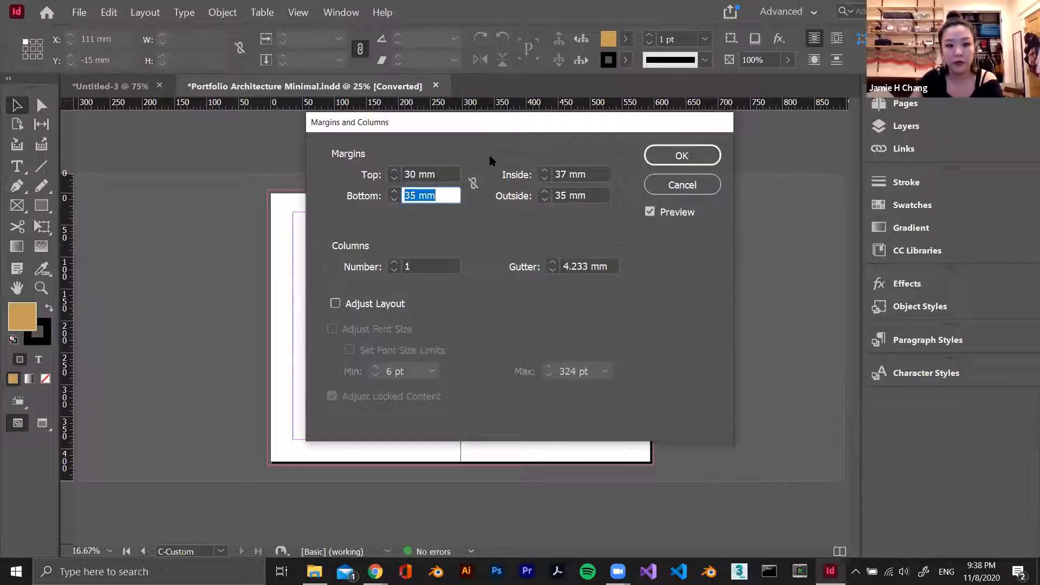
{"action": "left_click", "coordinate": [473, 184]}
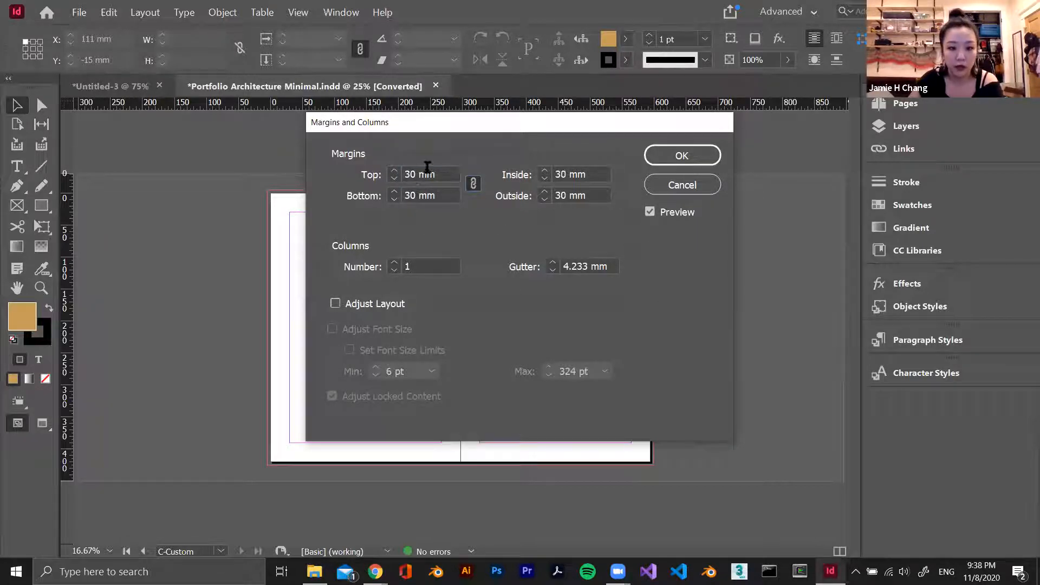
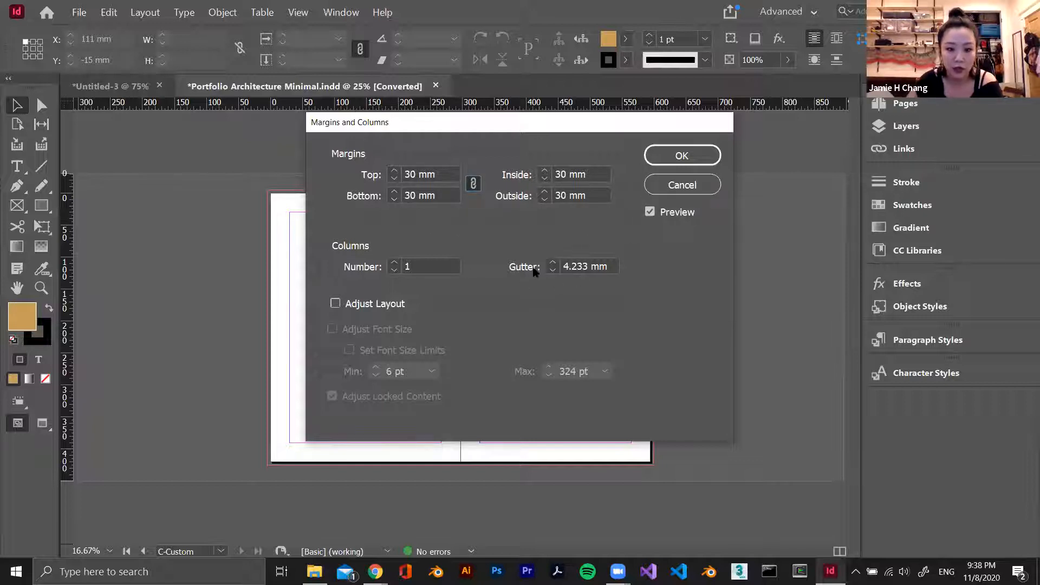
Try two columns on the C-Custom master, return to one column and apply the 30 mm margins
{"action": "left_click_drag", "start_coordinate": [479, 117], "coordinate": [619, 116]}
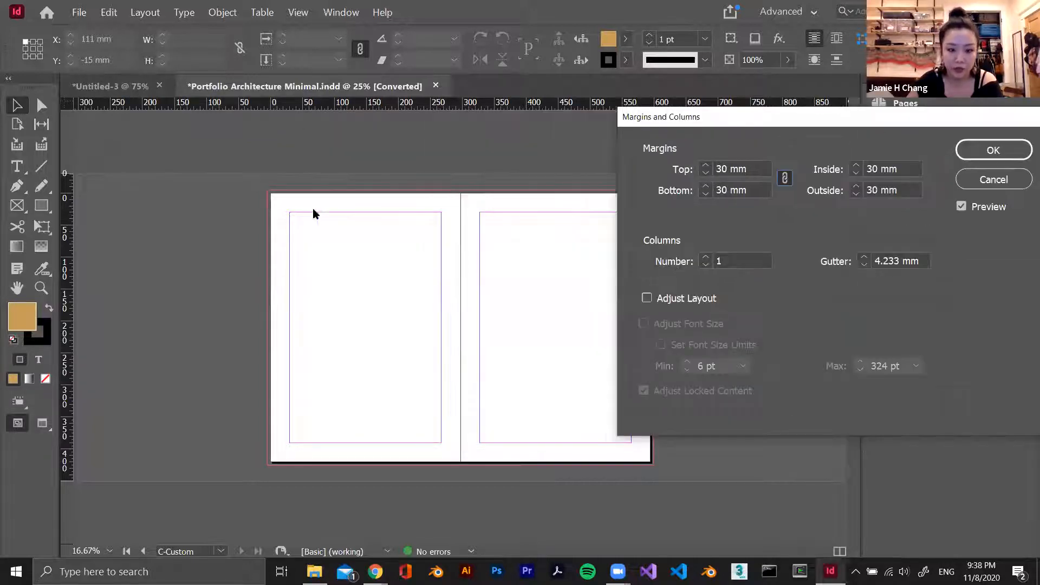
{"action": "left_click", "coordinate": [705, 258]}
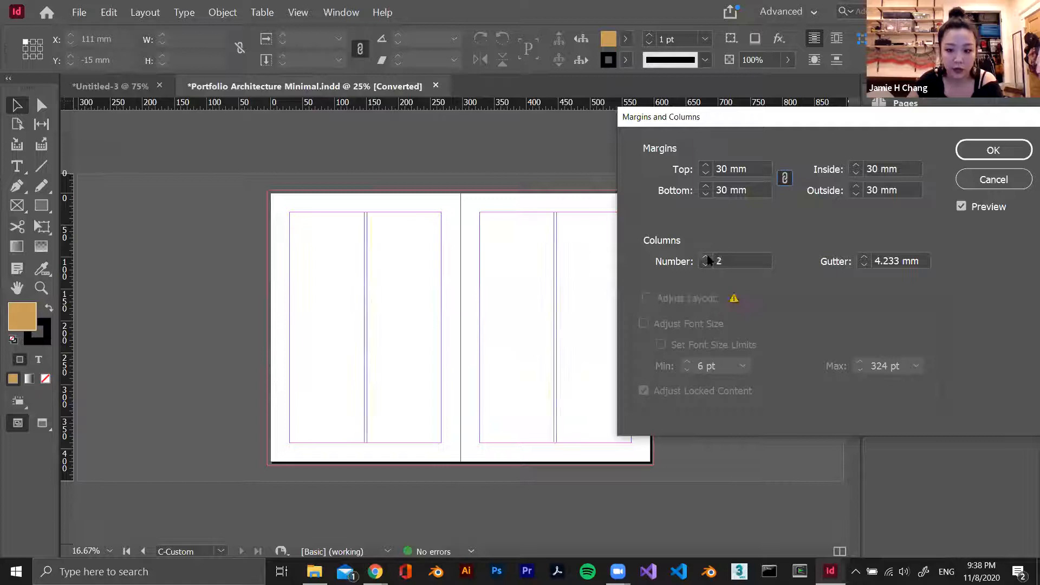
{"action": "left_click_drag", "start_coordinate": [772, 111], "coordinate": [649, 95]}
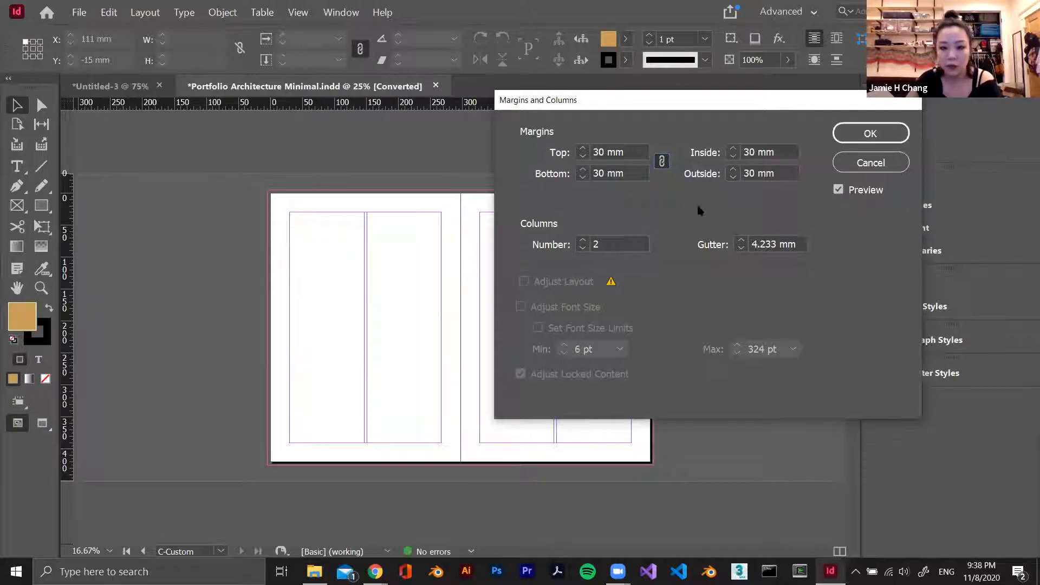
{"action": "left_click", "coordinate": [583, 248]}
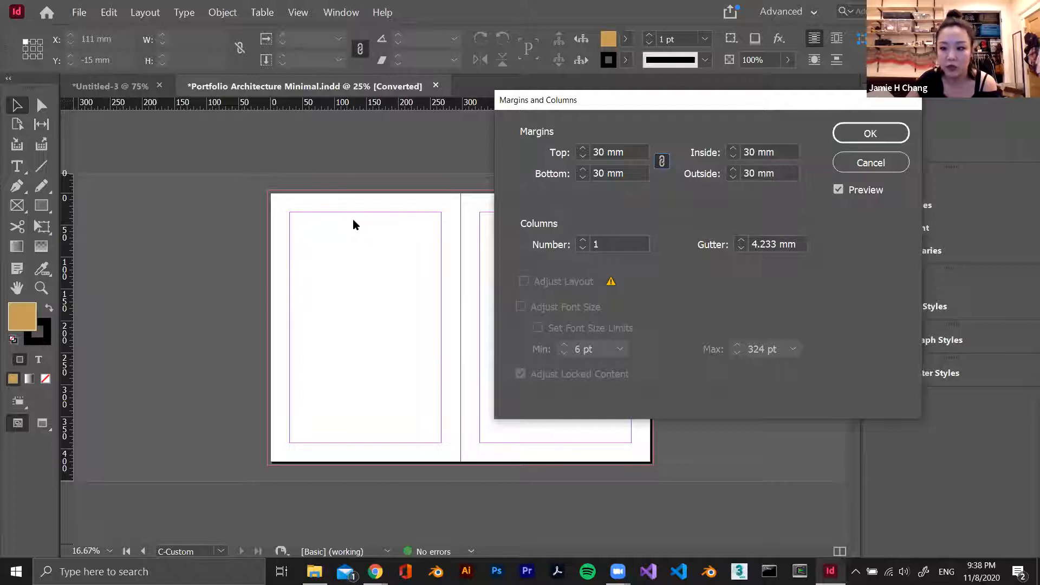
{"action": "left_click", "coordinate": [878, 130]}
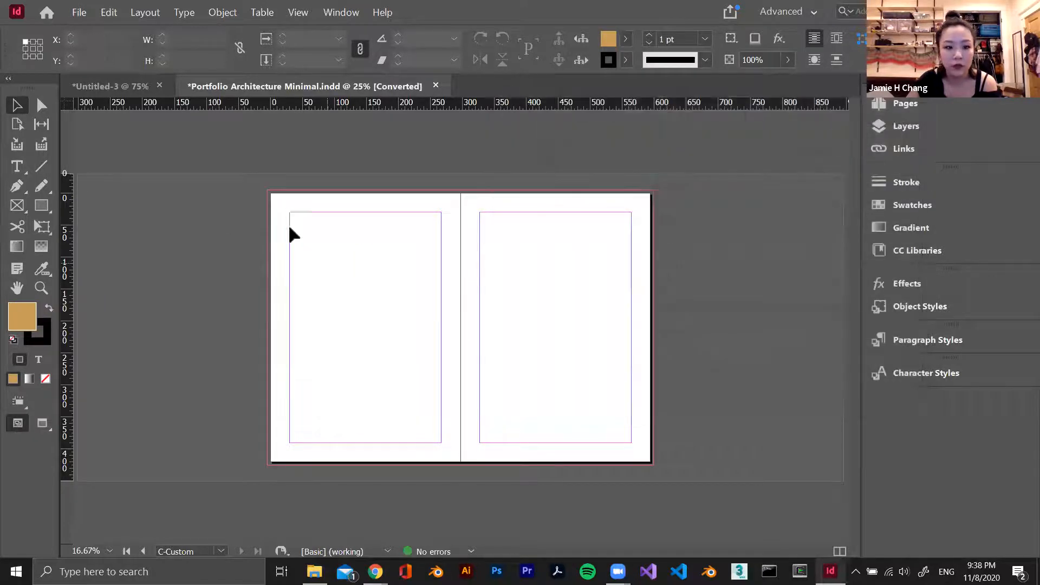
Create guides on the C-Custom master with 4 rows, 3 columns and 5 mm gutters, fitted to the margins
{"action": "left_click", "coordinate": [80, 11]}
{"action": "mouse_move", "coordinate": [143, 11]}
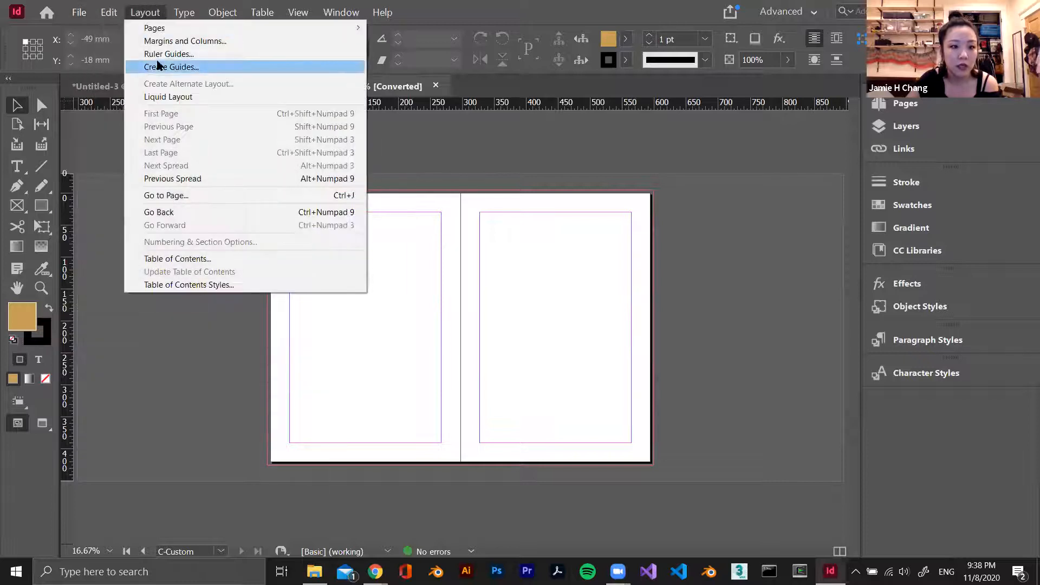
{"action": "left_click", "coordinate": [184, 67]}
{"action": "type", "text": "3"}
{"action": "left_click", "coordinate": [563, 323]}
{"action": "left_click", "coordinate": [547, 210]}
{"action": "left_click", "coordinate": [566, 301]}
{"action": "double_click", "coordinate": [691, 210]}
{"action": "left_click", "coordinate": [801, 195]}
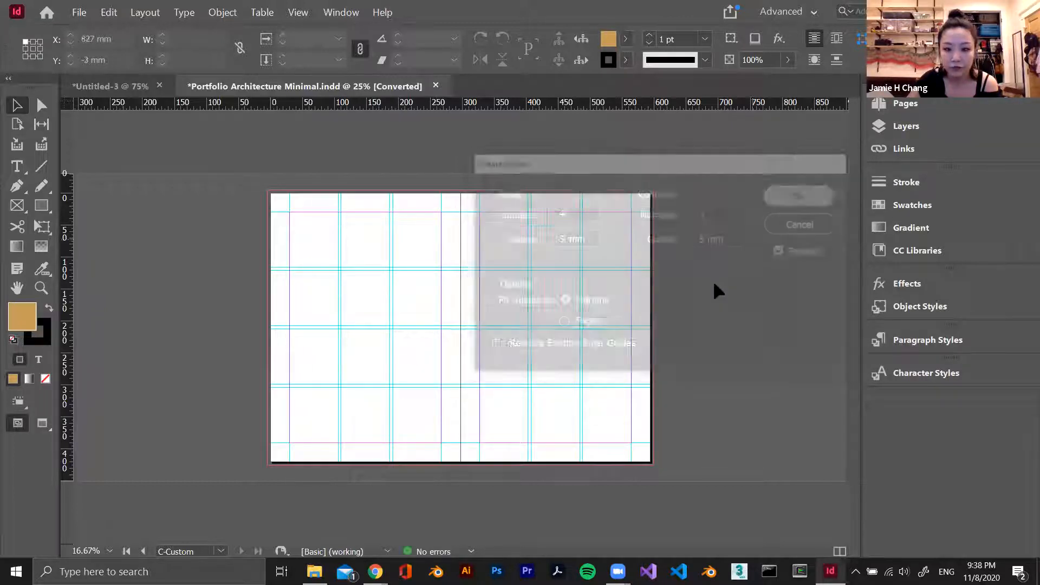
Apply the C-Custom master to the Project A spread, pages 4-5
{"action": "left_click", "coordinate": [905, 104]}
{"action": "double_click", "coordinate": [751, 240]}
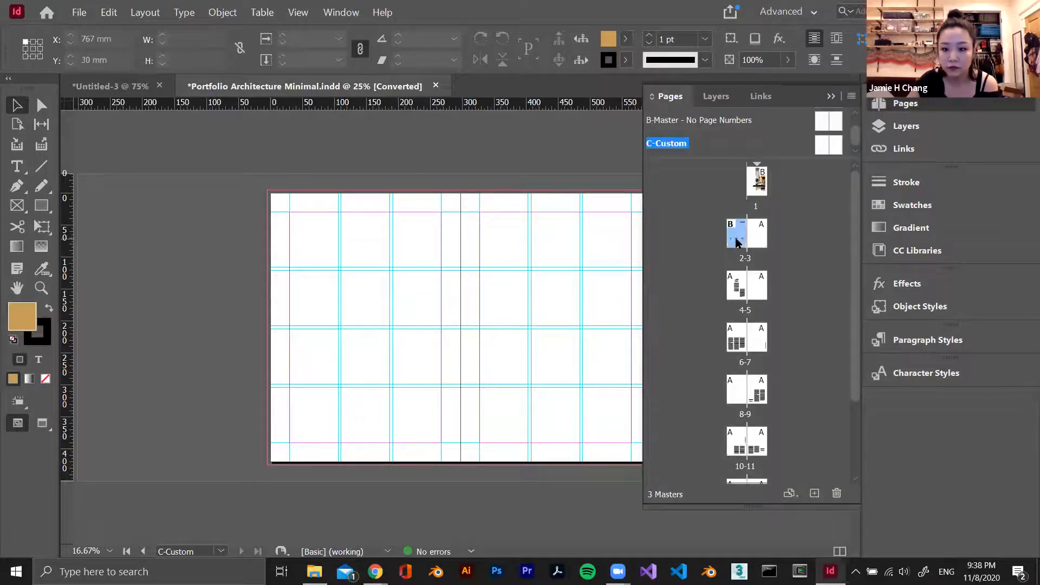
{"action": "double_click", "coordinate": [746, 285]}
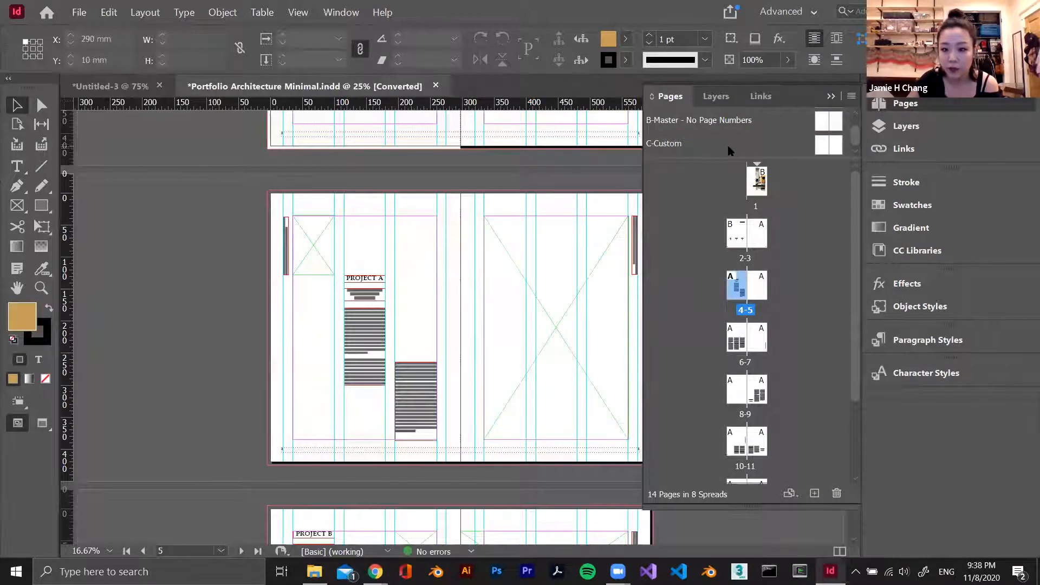
{"action": "left_click", "coordinate": [668, 148]}
{"action": "mouse_move", "coordinate": [713, 144]}
{"action": "left_mouse_down"}
{"action": "mouse_move", "coordinate": [679, 142]}
{"action": "mouse_move", "coordinate": [713, 181]}
{"action": "mouse_move", "coordinate": [750, 274]}
{"action": "mouse_move", "coordinate": [754, 308]}
{"action": "mouse_move", "coordinate": [735, 298]}
{"action": "left_mouse_up"}
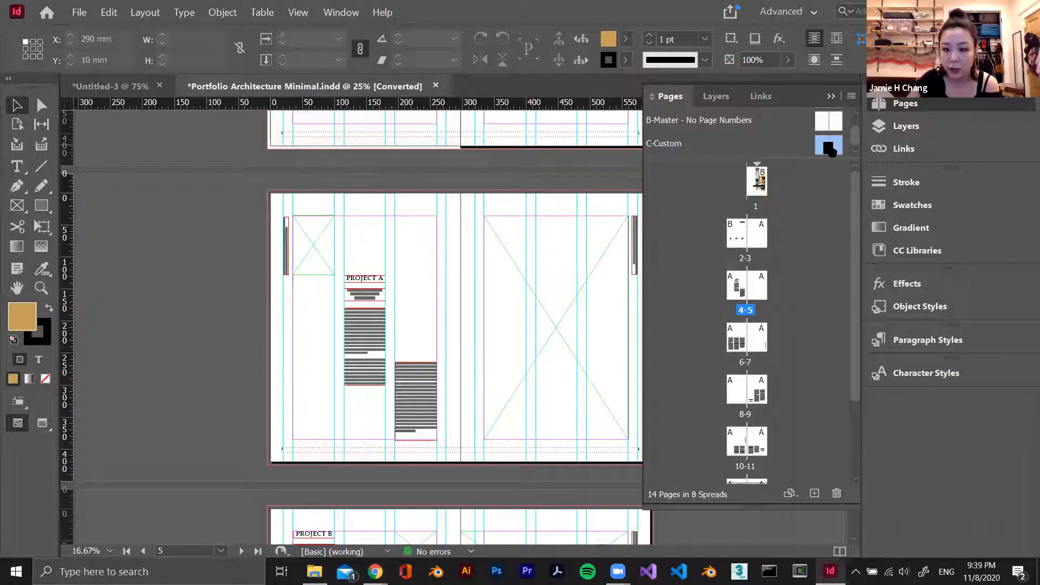
{"action": "left_click_drag", "start_coordinate": [716, 239], "coordinate": [733, 305]}
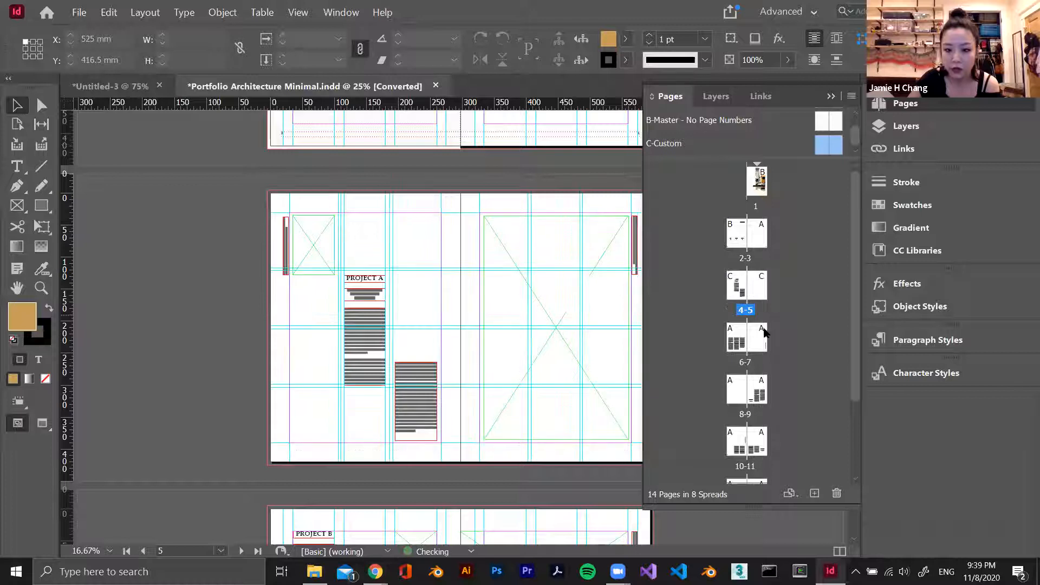
Delete the leftover vertical guides on page 4 that do not belong to the new three-column grid
{"action": "scroll", "coordinate": [482, 268], "scroll_direction": "down", "scroll_amount": 1}
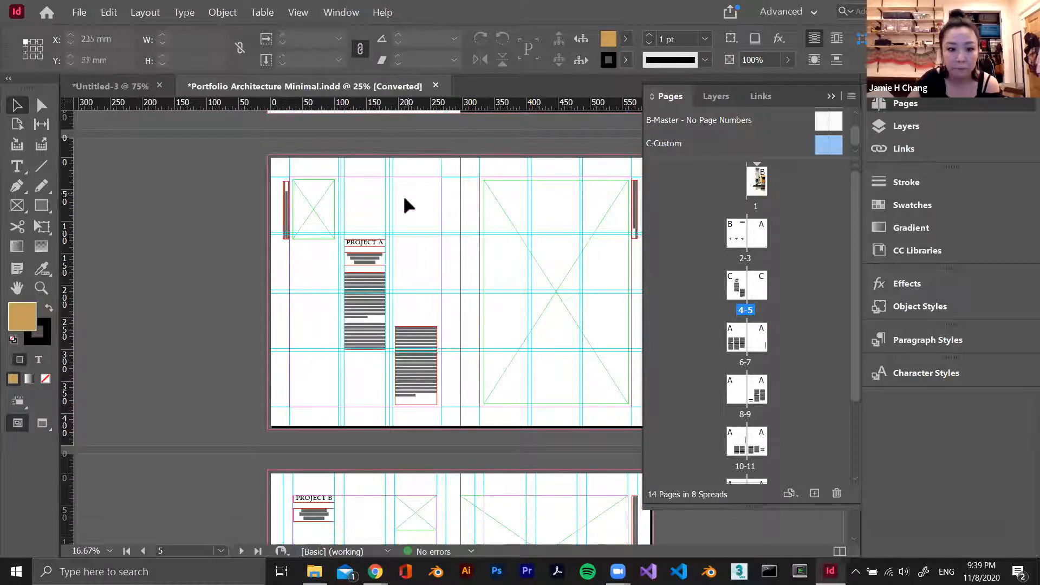
{"action": "left_click", "coordinate": [486, 266]}
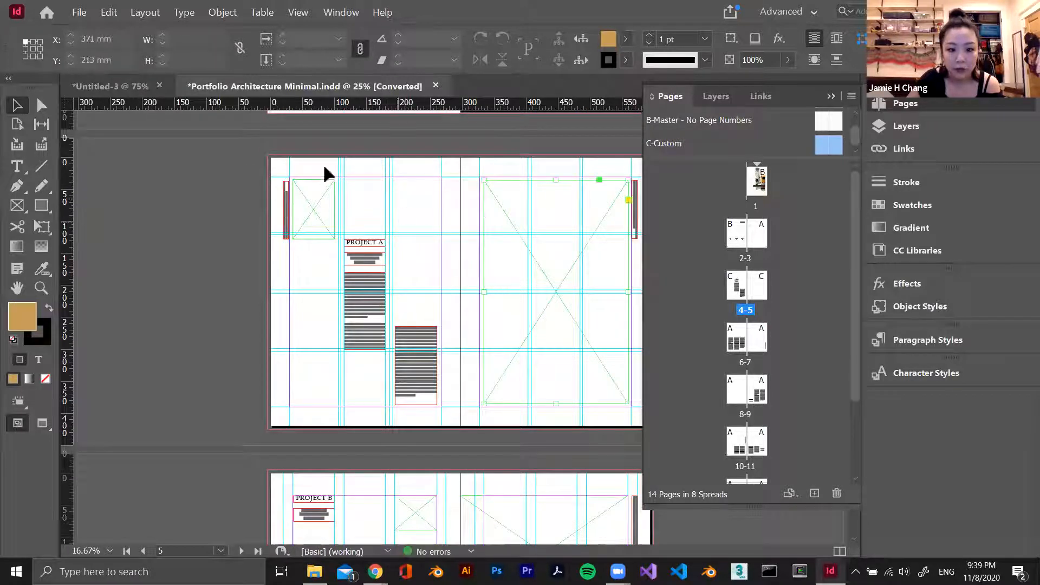
{"action": "left_click", "coordinate": [393, 205]}
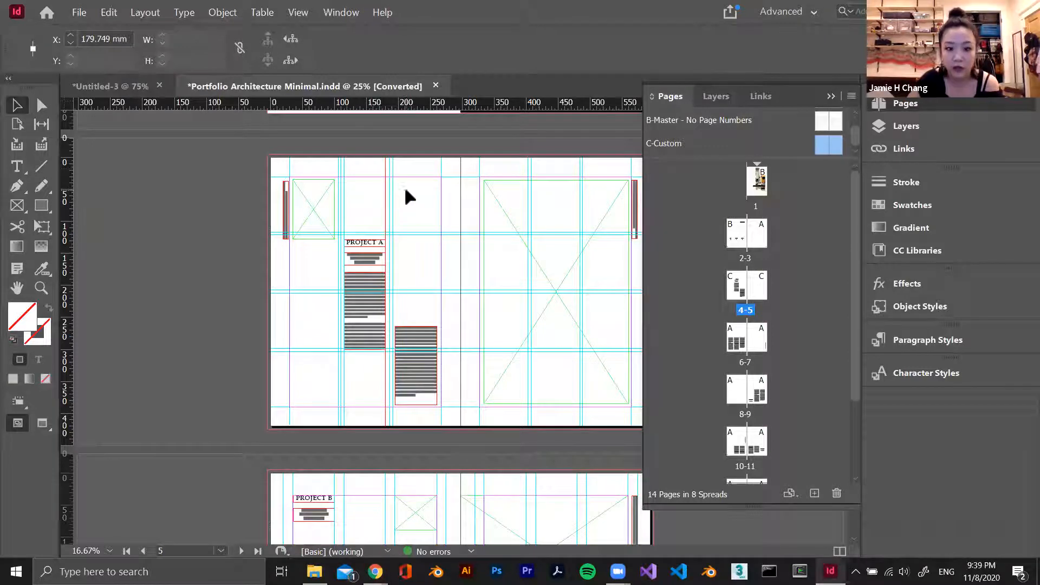
{"action": "left_click", "coordinate": [349, 200]}
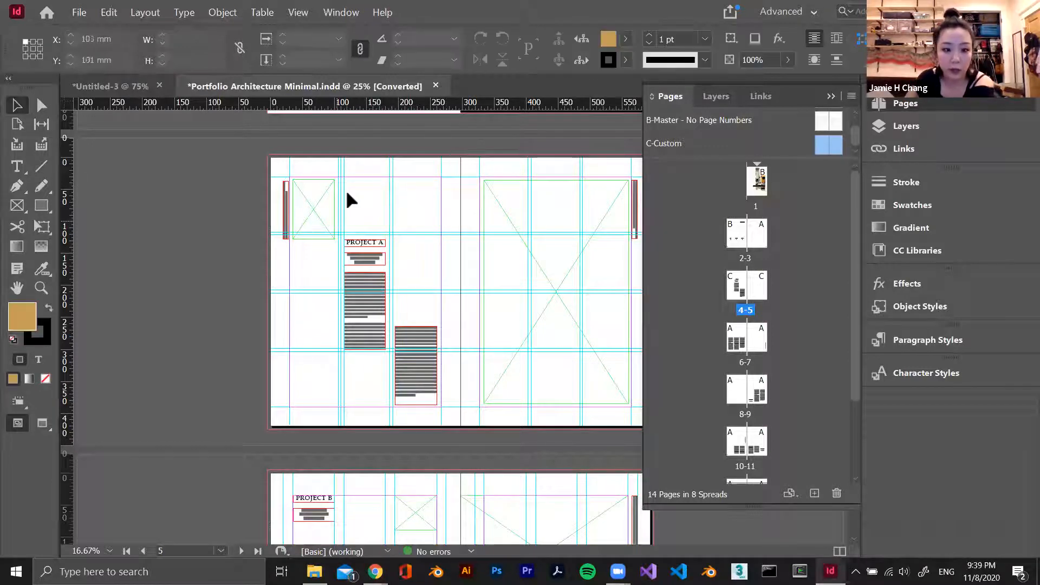
{"action": "left_click_drag", "start_coordinate": [341, 171], "coordinate": [336, 165]}
{"action": "key", "text": "Delete"}
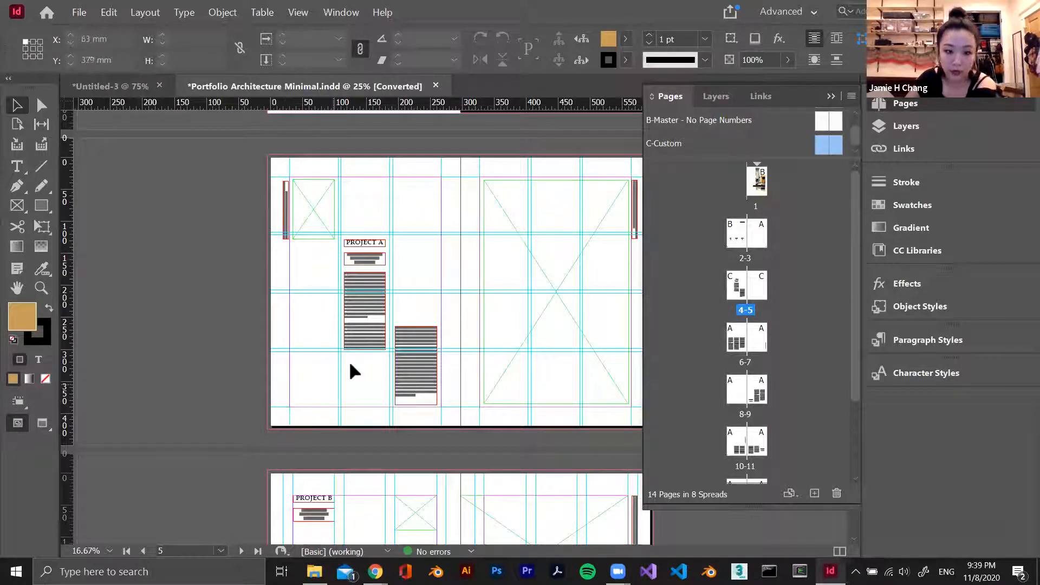
Resize the small image frame on page 4 to fill the first cell of the new grid
{"action": "scroll", "coordinate": [391, 205], "scroll_direction": "up", "scroll_amount": 2}
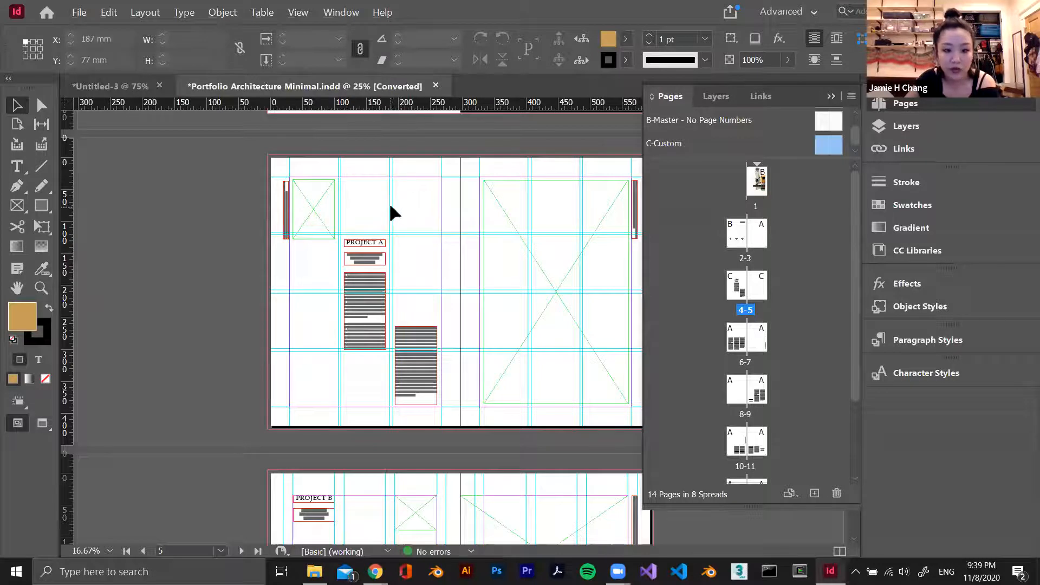
{"action": "scroll", "coordinate": [233, 232], "scroll_direction": "down", "scroll_amount": 1}
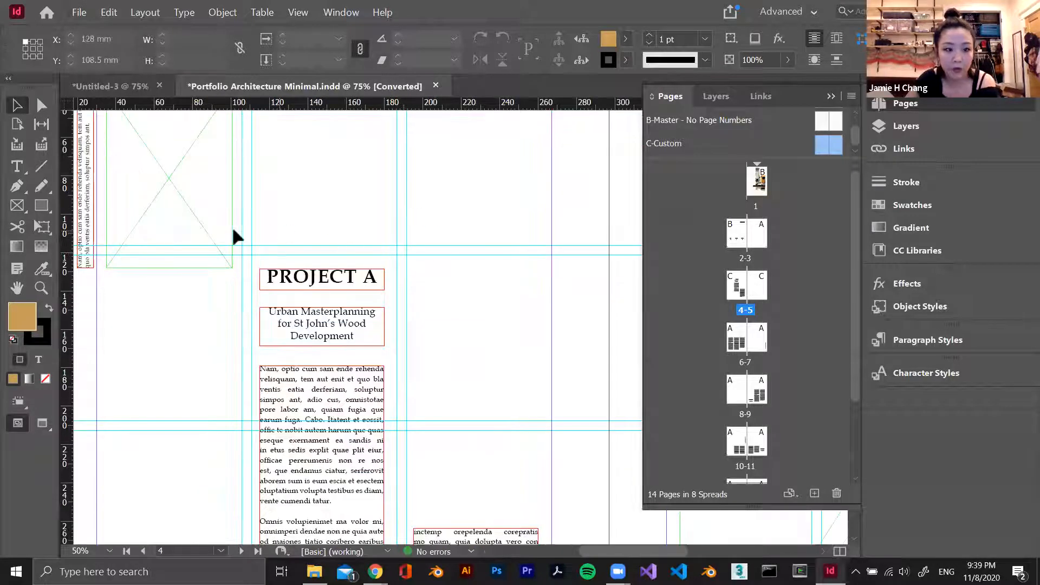
{"action": "scroll", "coordinate": [195, 295], "scroll_direction": "up", "scroll_amount": 3}
{"action": "left_click_drag", "start_coordinate": [195, 295], "coordinate": [185, 286]}
{"action": "left_click_drag", "start_coordinate": [222, 402], "coordinate": [242, 388]}
Shrink page 5's large image frame to the first grid row, 86.25 mm high, and duplicate it into the second row
{"action": "scroll", "coordinate": [336, 395], "scroll_direction": "down", "scroll_amount": 1}
{"action": "scroll", "coordinate": [398, 340], "scroll_direction": "down", "scroll_amount": 1}
{"action": "scroll", "coordinate": [401, 340], "scroll_direction": "down", "scroll_amount": 3}
{"action": "left_click_drag", "start_coordinate": [560, 339], "coordinate": [557, 338]}
{"action": "left_click_drag", "start_coordinate": [620, 459], "coordinate": [594, 336]}
Widen both image frames on page 5 to the outer margin, 237 mm, and align the lower one at Y 121.25 mm
{"action": "left_click", "coordinate": [600, 263]}
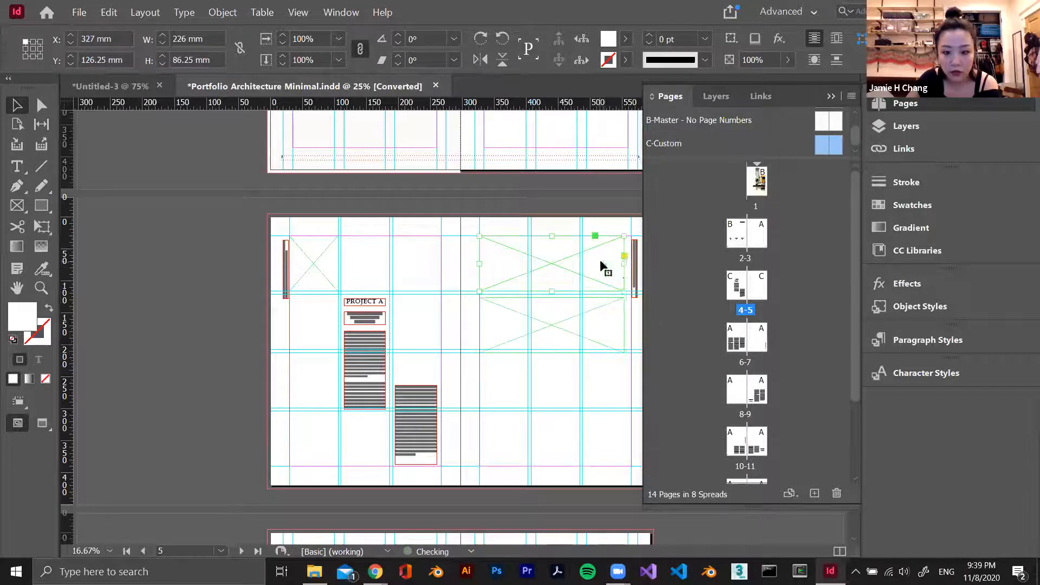
{"action": "left_click_drag", "start_coordinate": [623, 264], "coordinate": [629, 264]}
{"action": "scroll", "coordinate": [613, 292], "scroll_direction": "up", "scroll_amount": 1}
{"action": "left_click_drag", "start_coordinate": [485, 348], "coordinate": [484, 341]}
{"action": "scroll", "coordinate": [484, 341], "scroll_direction": "down", "scroll_amount": 1}
{"action": "scroll", "coordinate": [483, 340], "scroll_direction": "down", "scroll_amount": 1}
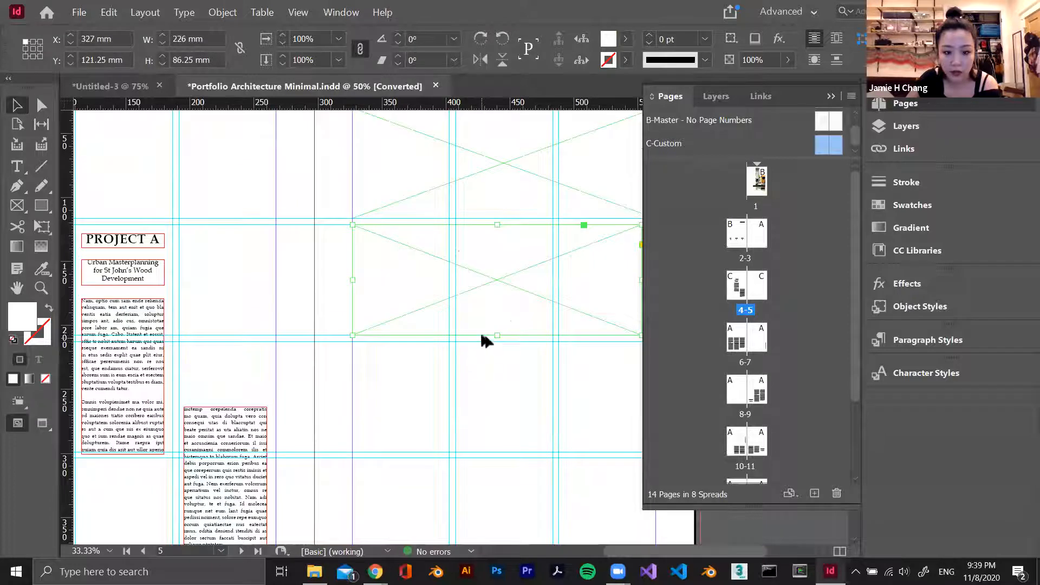
{"action": "scroll", "coordinate": [483, 339], "scroll_direction": "right", "scroll_amount": 2}
{"action": "left_click_drag", "start_coordinate": [510, 280], "coordinate": [525, 280]}
{"action": "scroll", "coordinate": [307, 346], "scroll_direction": "up", "scroll_amount": 3}
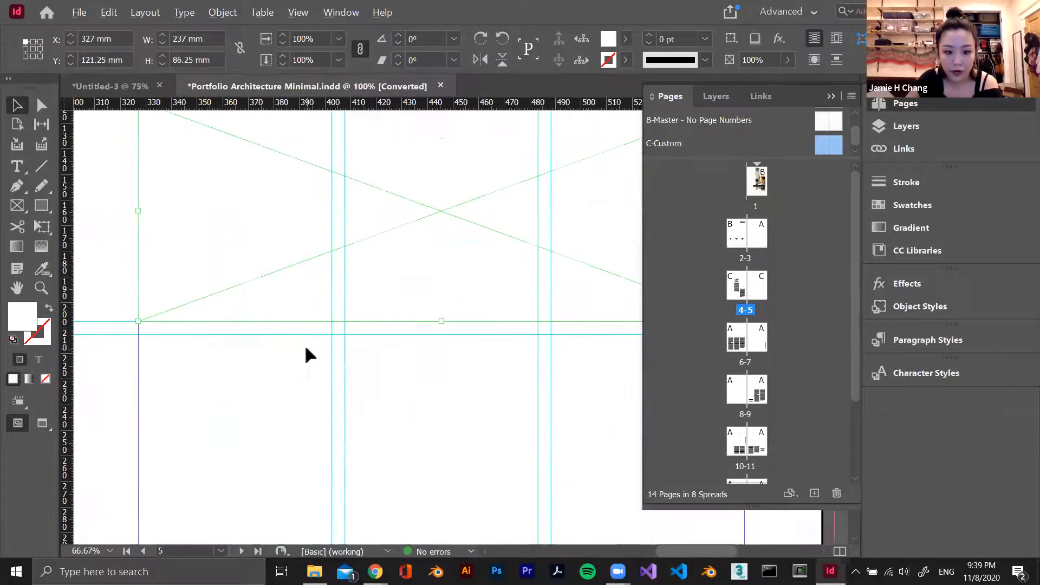
Align Project A's two body text frames to the grid columns and rows, and move the heading and subtitle down just above the body text
{"action": "scroll", "coordinate": [314, 341], "scroll_direction": "down", "scroll_amount": 4}
{"action": "scroll", "coordinate": [334, 368], "scroll_direction": "up", "scroll_amount": 2}
{"action": "left_click_drag", "start_coordinate": [333, 373], "coordinate": [485, 487]}
{"action": "scroll", "coordinate": [477, 487], "scroll_direction": "down", "scroll_amount": 1}
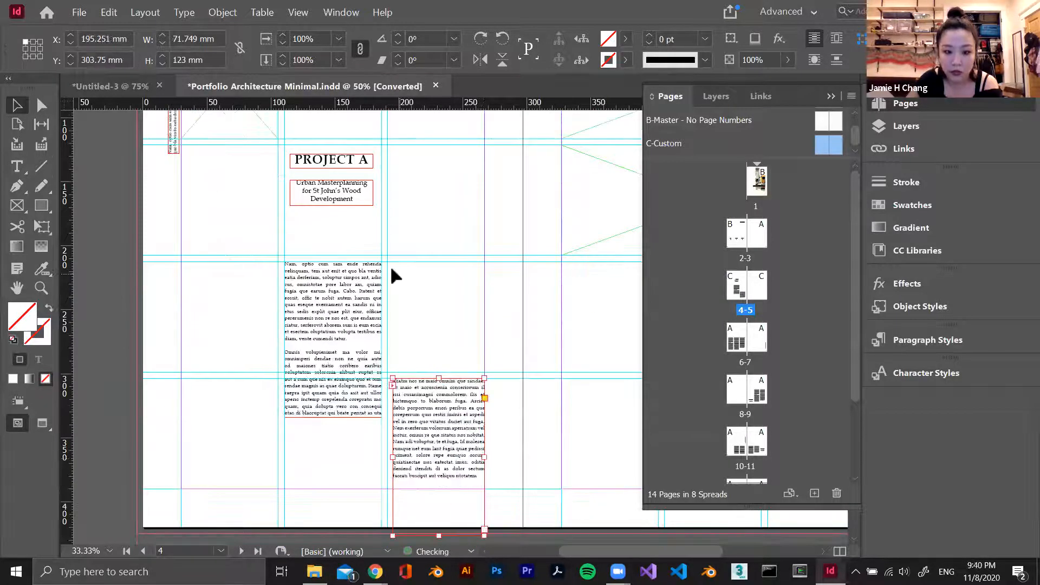
{"action": "left_click", "coordinate": [321, 223]}
{"action": "left_click_drag", "start_coordinate": [321, 222], "coordinate": [314, 272]}
{"action": "left_click", "coordinate": [420, 265]}
{"action": "key", "text": "ctrl+minus"}
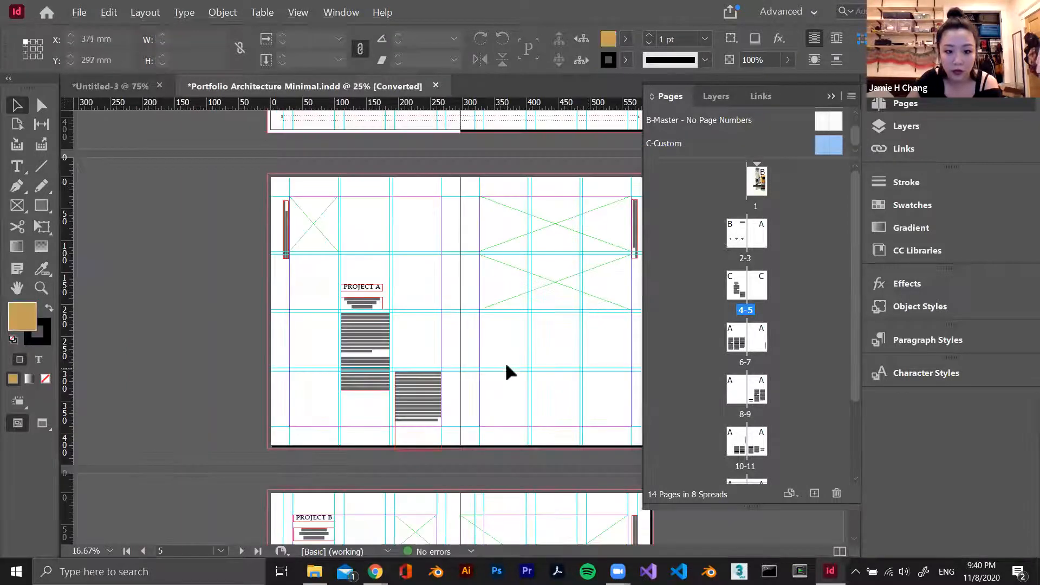
Replace the end of the vertical caption's second line beside the page 4 image with asdfasdf
{"action": "scroll", "coordinate": [293, 271], "scroll_direction": "up", "scroll_amount": 3}
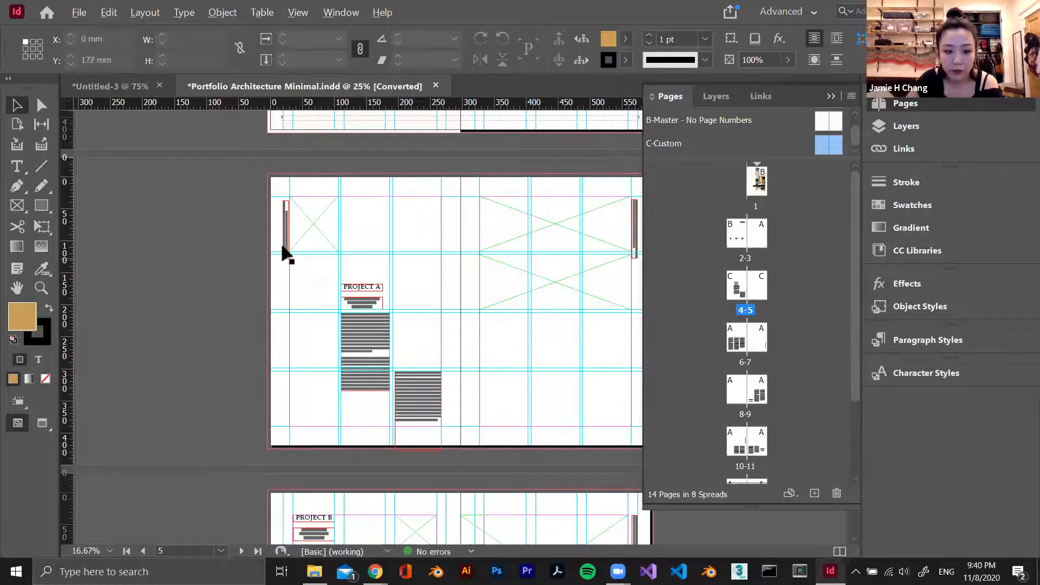
{"action": "scroll", "coordinate": [284, 251], "scroll_direction": "up", "scroll_amount": 4, "text": "alt"}
{"action": "scroll", "coordinate": [326, 221], "scroll_direction": "up", "scroll_amount": 1, "text": "alt"}
{"action": "scroll", "coordinate": [331, 217], "scroll_direction": "up", "scroll_amount": 4}
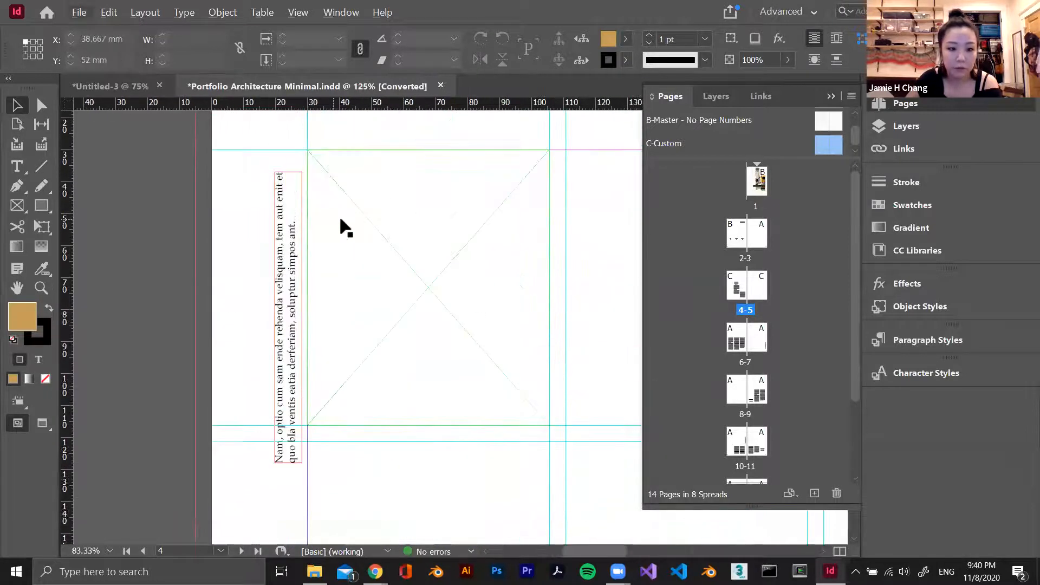
{"action": "left_click", "coordinate": [285, 254]}
{"action": "double_click", "coordinate": [281, 319]}
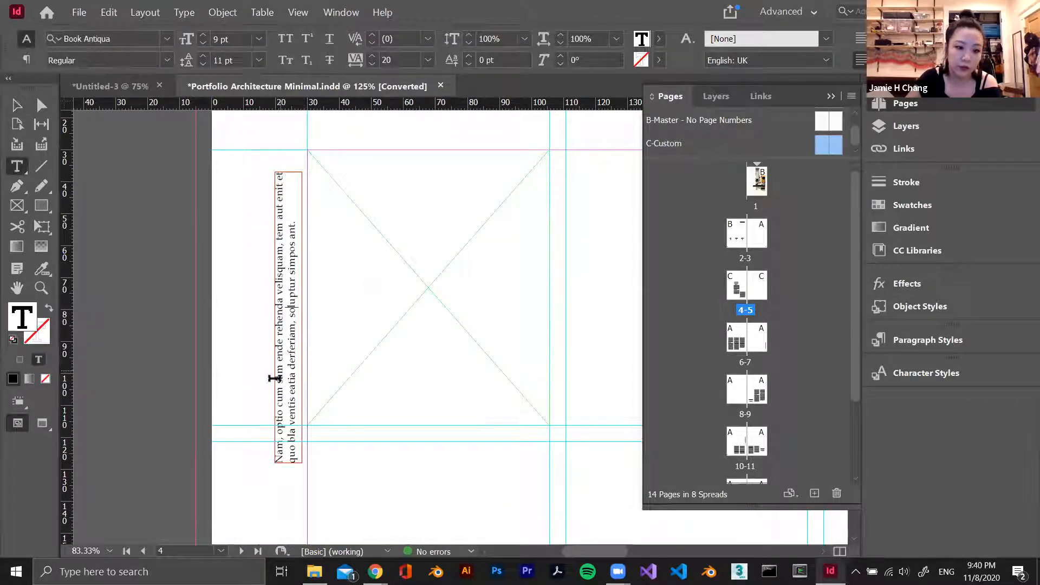
{"action": "mouse_move", "coordinate": [288, 437]}
{"action": "left_mouse_down"}
{"action": "mouse_move", "coordinate": [279, 217]}
{"action": "mouse_move", "coordinate": [306, 428]}
{"action": "left_mouse_up"}
{"action": "type", "text": "asdfasdf"}
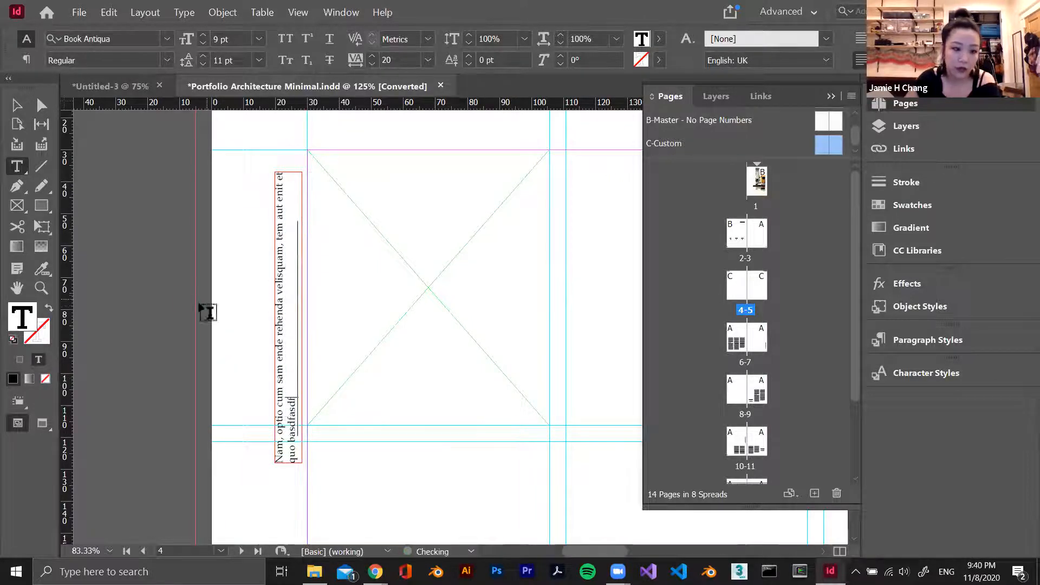
Rotate the page 4 caption frame to horizontal and back to 90°
{"action": "key", "text": "Escape"}
{"action": "left_click_drag", "start_coordinate": [266, 166], "coordinate": [487, 347]}
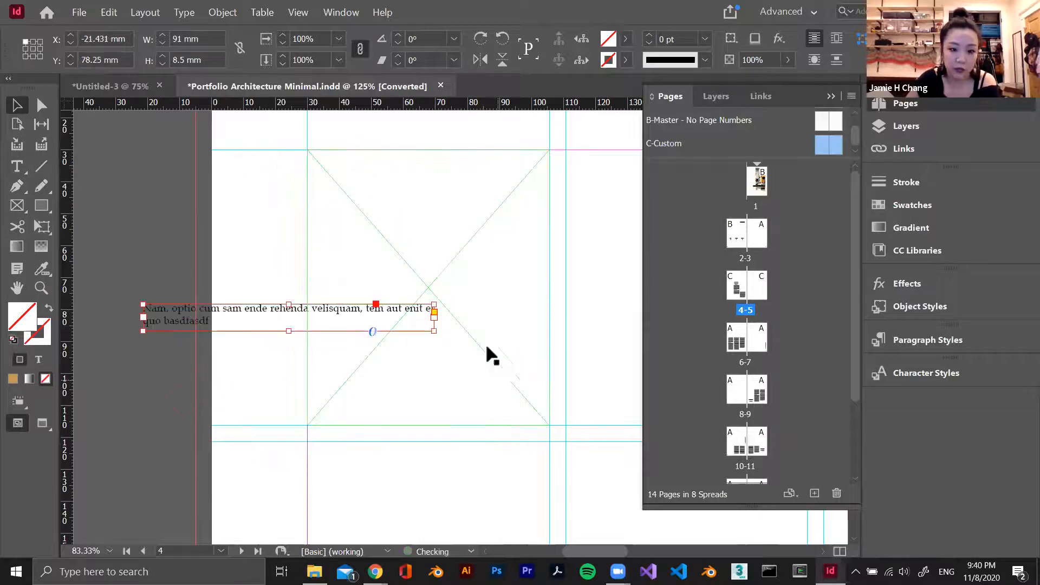
{"action": "left_click", "coordinate": [442, 334]}
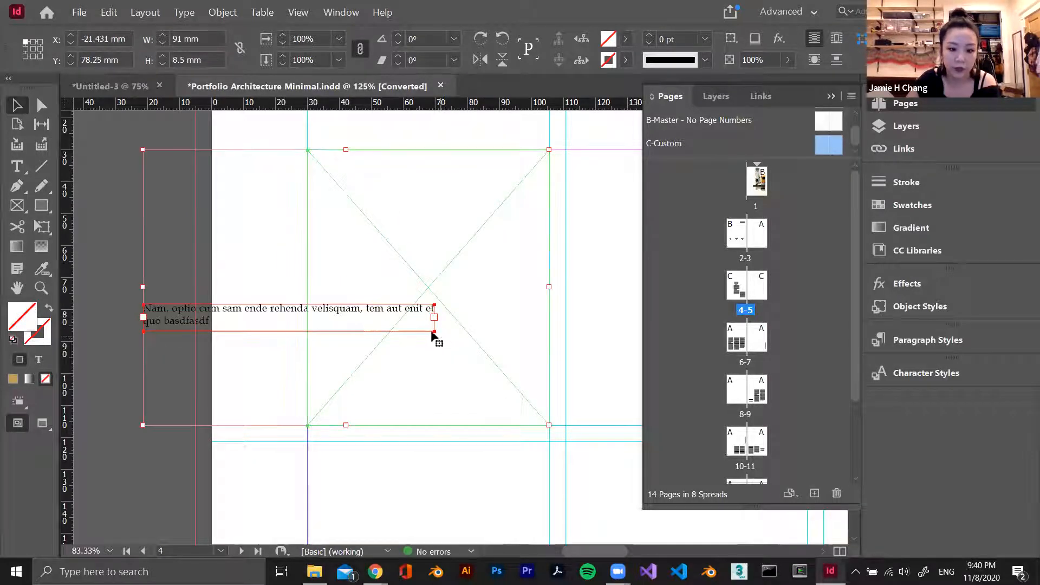
{"action": "left_click", "coordinate": [267, 314]}
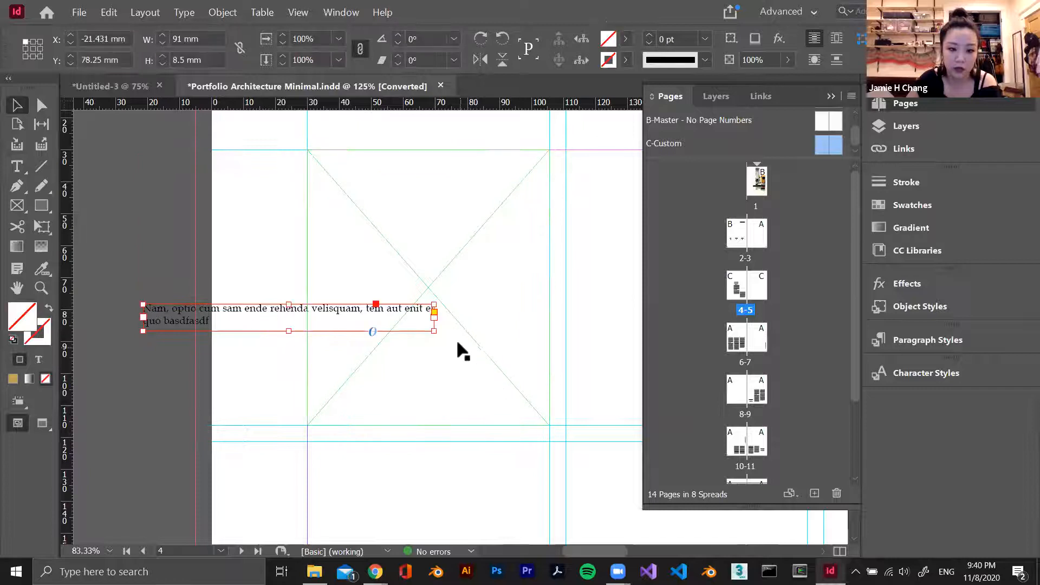
{"action": "left_click_drag", "start_coordinate": [441, 327], "coordinate": [309, 143]}
Move page 4's vertical caption up to the top margin line and position page 5's caption at X 573.75 mm, Y 35.5 mm
{"action": "left_click_drag", "start_coordinate": [285, 226], "coordinate": [287, 202]}
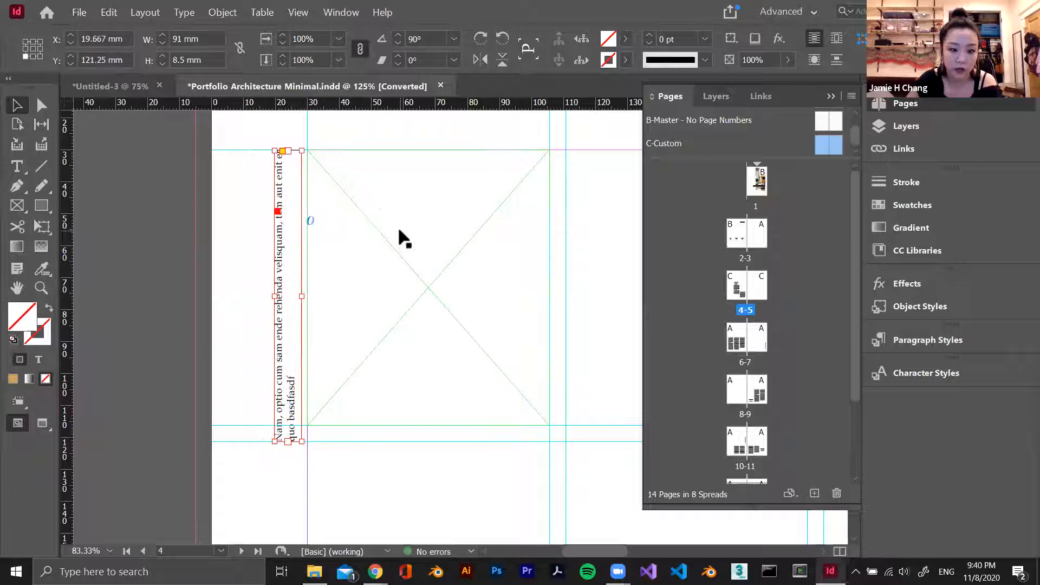
{"action": "scroll", "coordinate": [396, 225], "scroll_direction": "right", "scroll_amount": 10}
{"action": "scroll", "coordinate": [396, 227], "scroll_direction": "right", "scroll_amount": 10}
{"action": "left_click_drag", "start_coordinate": [407, 233], "coordinate": [408, 235]}
{"action": "left_click", "coordinate": [434, 187]}
{"action": "mouse_move", "coordinate": [422, 173]}
{"action": "left_mouse_down"}
{"action": "mouse_move", "coordinate": [267, 150]}
{"action": "mouse_move", "coordinate": [210, 283]}
{"action": "mouse_move", "coordinate": [417, 179]}
{"action": "left_mouse_up"}
Examine the adjusted Project A spread as a whole, with the page list collapsed
{"action": "key", "text": "ctrl+minus"}
{"action": "key", "text": "ctrl+minus"}
{"action": "key", "text": "ctrl+minus"}
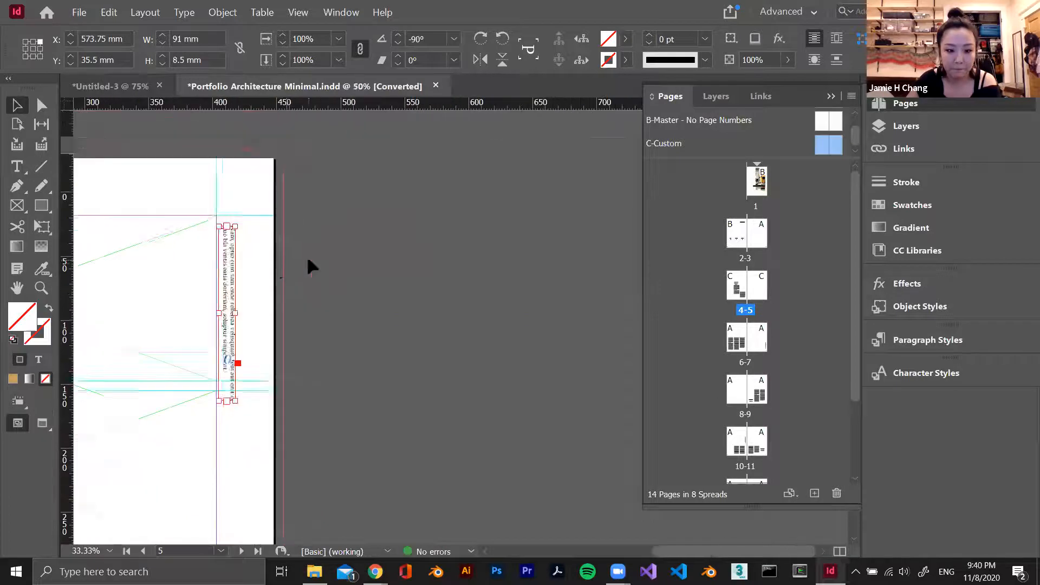
{"action": "scroll", "coordinate": [244, 297], "scroll_direction": "up", "scroll_amount": 3}
{"action": "scroll", "coordinate": [245, 295], "scroll_direction": "left", "scroll_amount": 10}
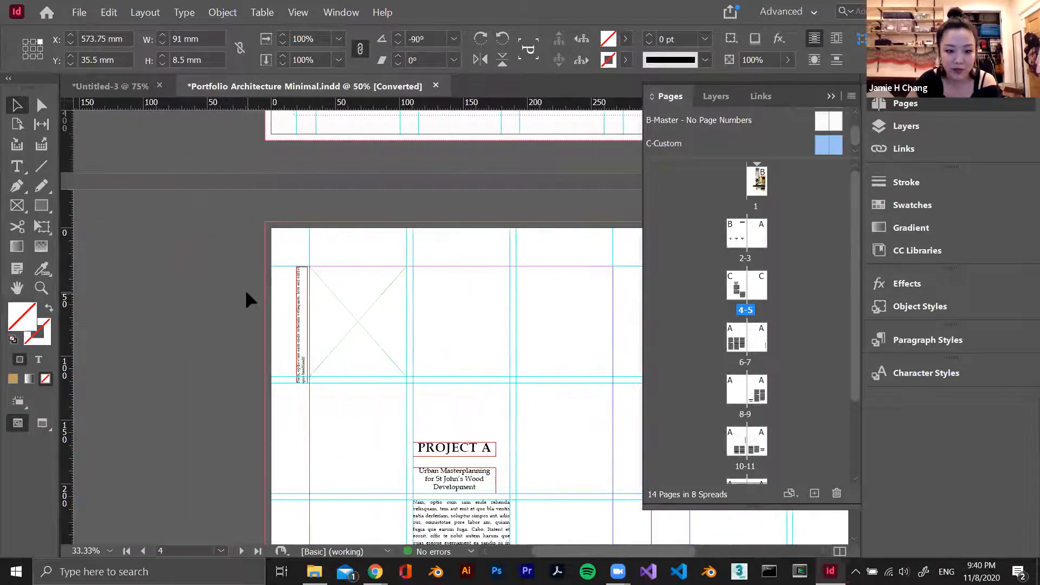
{"action": "scroll", "coordinate": [245, 288], "scroll_direction": "down", "scroll_amount": 5}
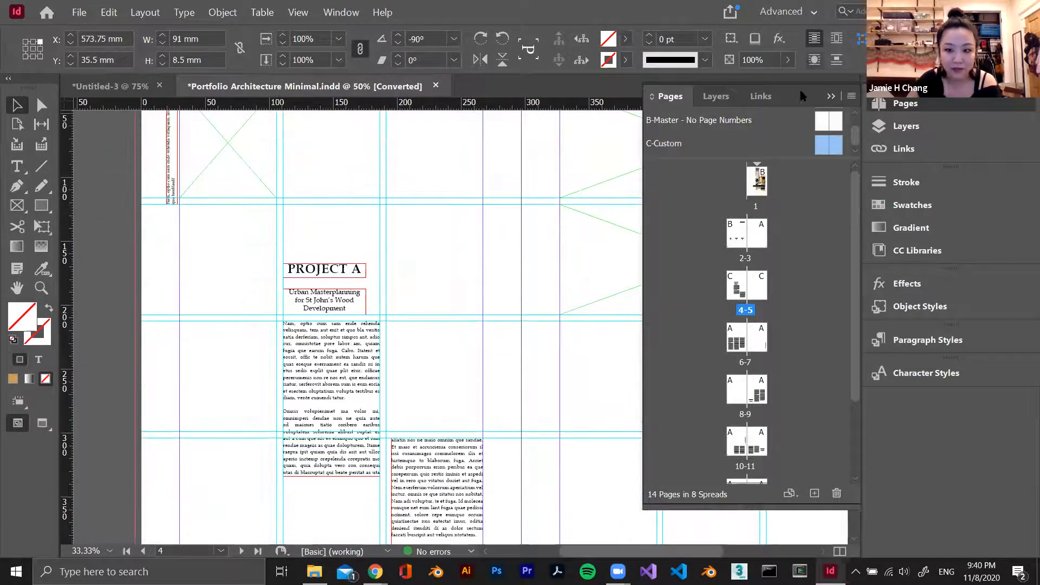
{"action": "left_click", "coordinate": [833, 96]}
{"action": "key", "text": "ctrl+minus"}
{"action": "key", "text": "ctrl+minus"}
{"action": "key", "text": "ctrl+equal"}
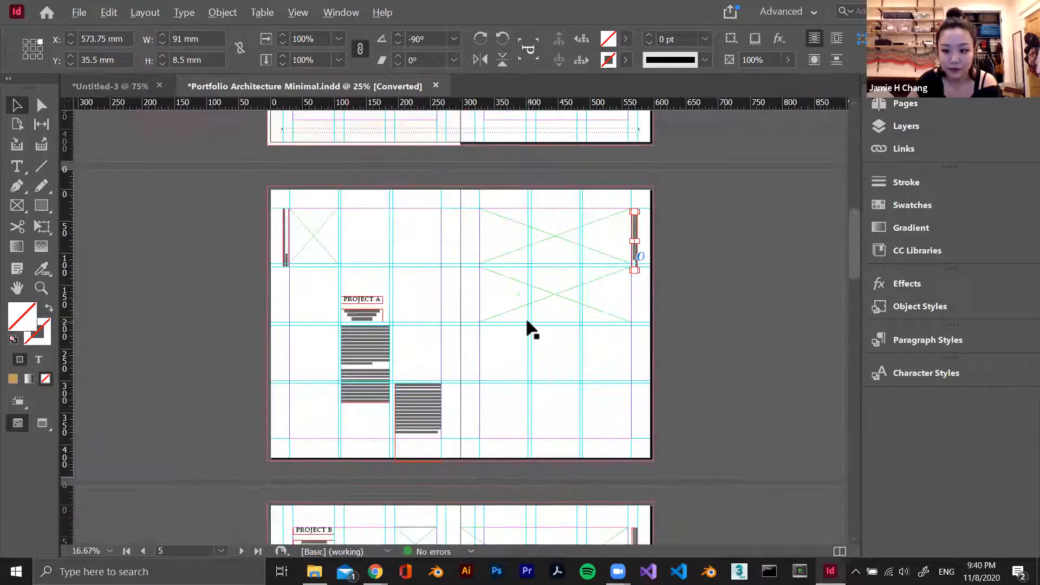
Fill all of the Project B body text on page 6 with bright green
{"action": "key", "text": "ctrl+equal"}
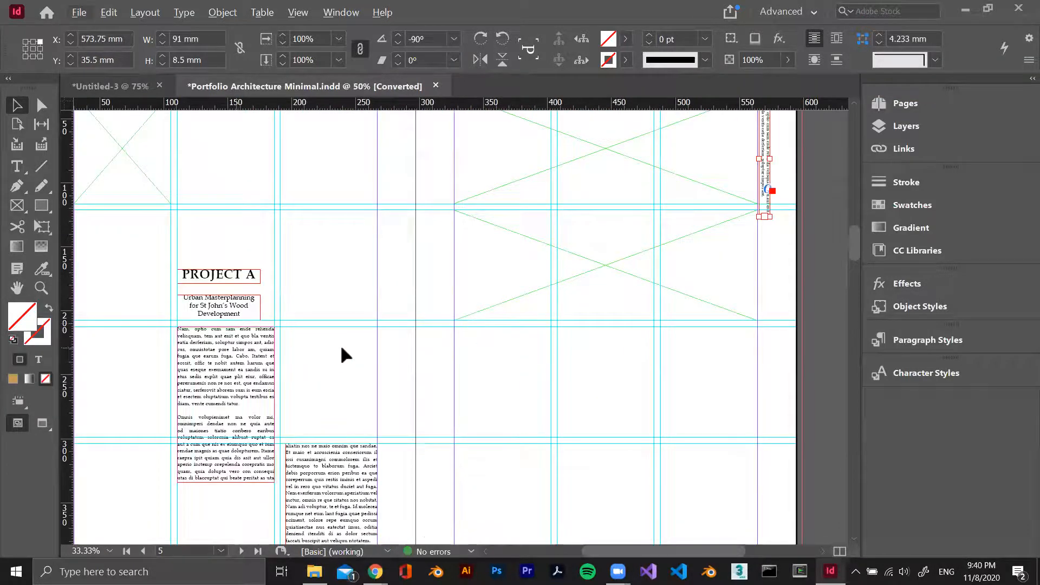
{"action": "scroll", "coordinate": [340, 347], "scroll_direction": "down", "scroll_amount": 10}
{"action": "scroll", "coordinate": [340, 359], "scroll_direction": "down", "scroll_amount": 3}
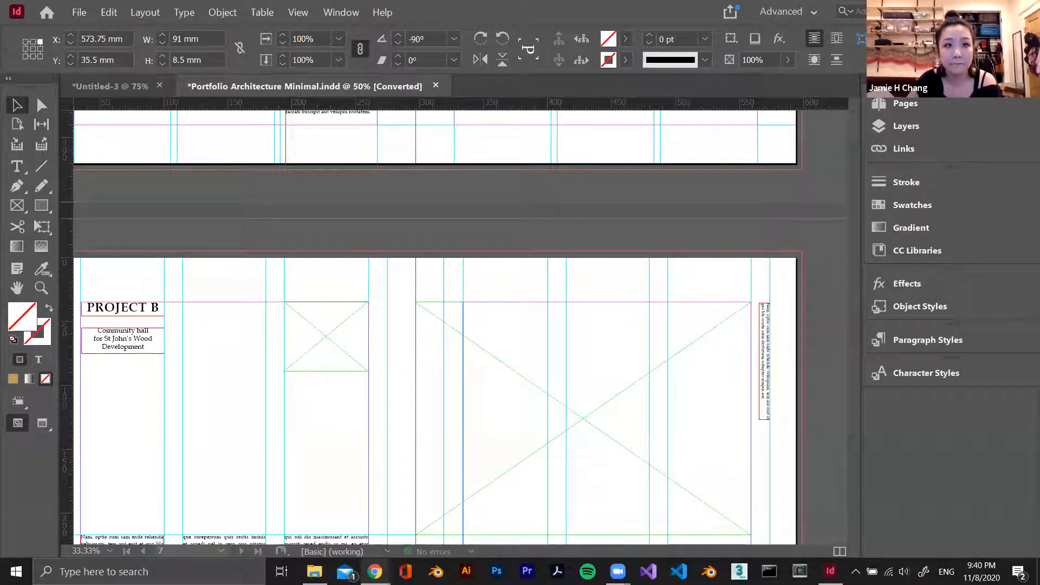
{"action": "scroll", "coordinate": [286, 391], "scroll_direction": "down", "scroll_amount": 8}
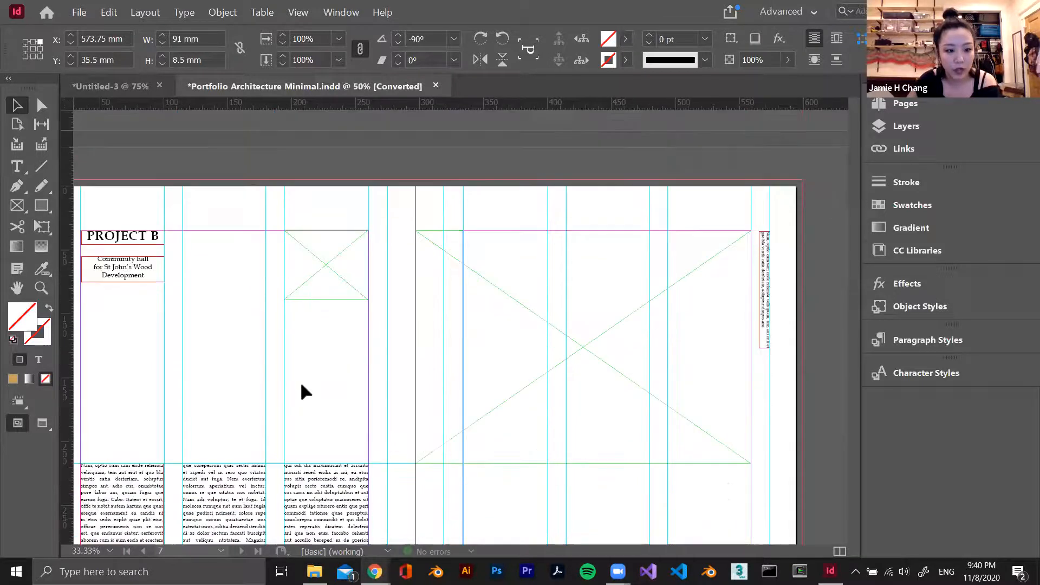
{"action": "double_click", "coordinate": [214, 324]}
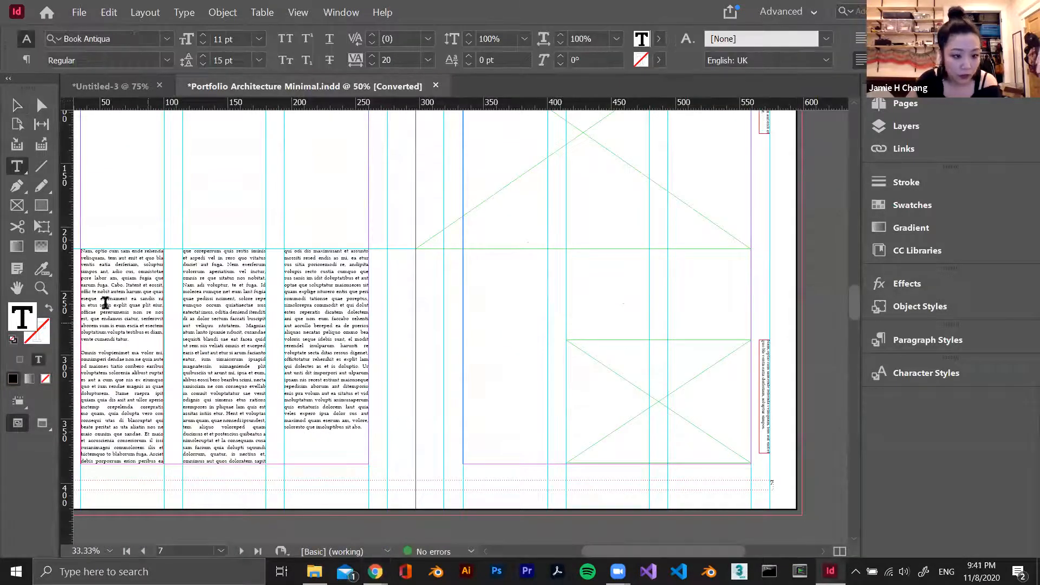
{"action": "key", "text": "ctrl+a"}
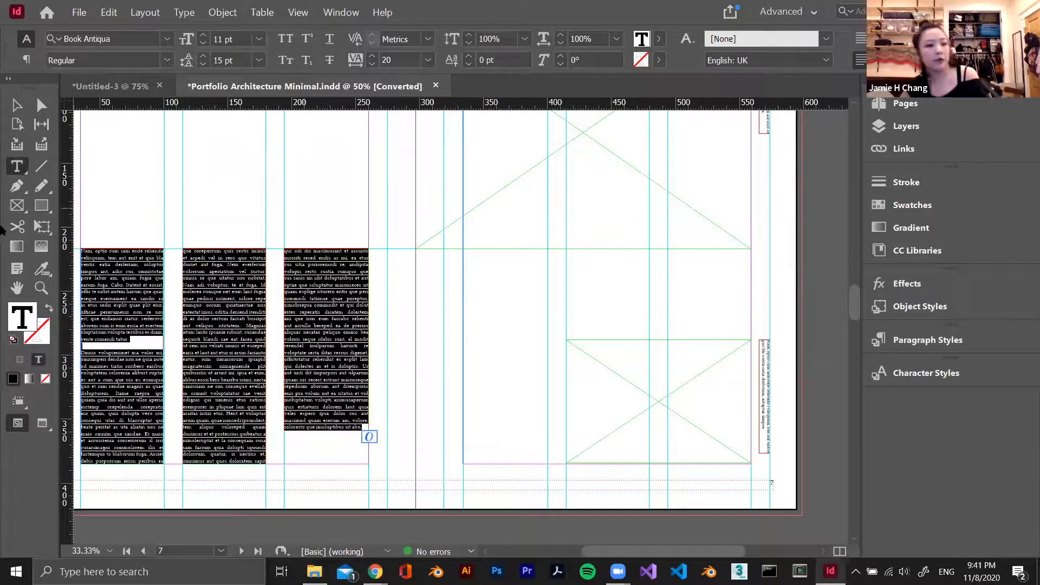
{"action": "left_click", "coordinate": [19, 107]}
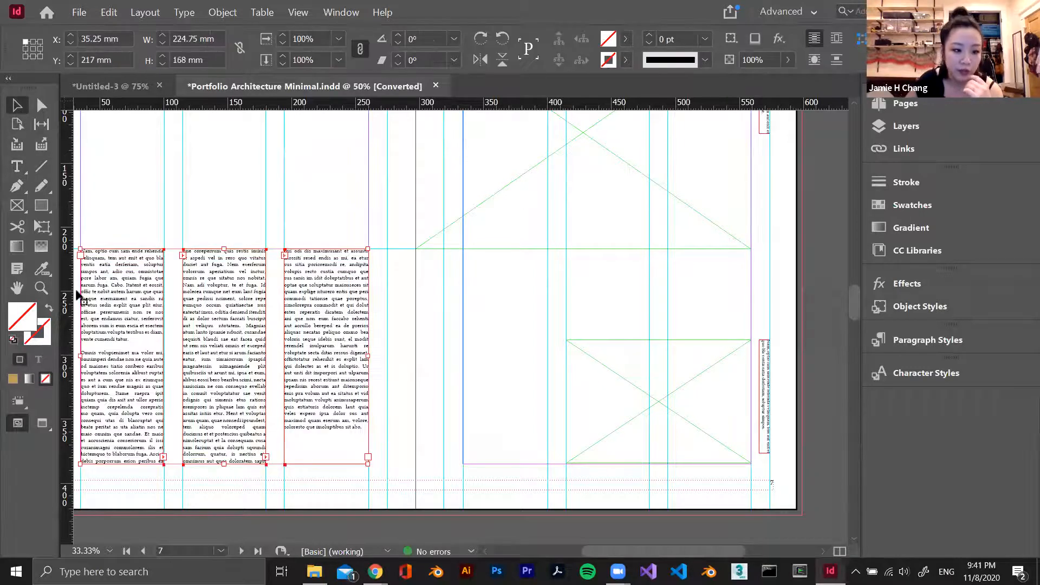
{"action": "left_click", "coordinate": [162, 202]}
{"action": "double_click", "coordinate": [240, 374]}
{"action": "left_click_drag", "start_coordinate": [239, 400], "coordinate": [158, 326]}
{"action": "left_click", "coordinate": [240, 367]}
{"action": "key", "text": "ctrl+a"}
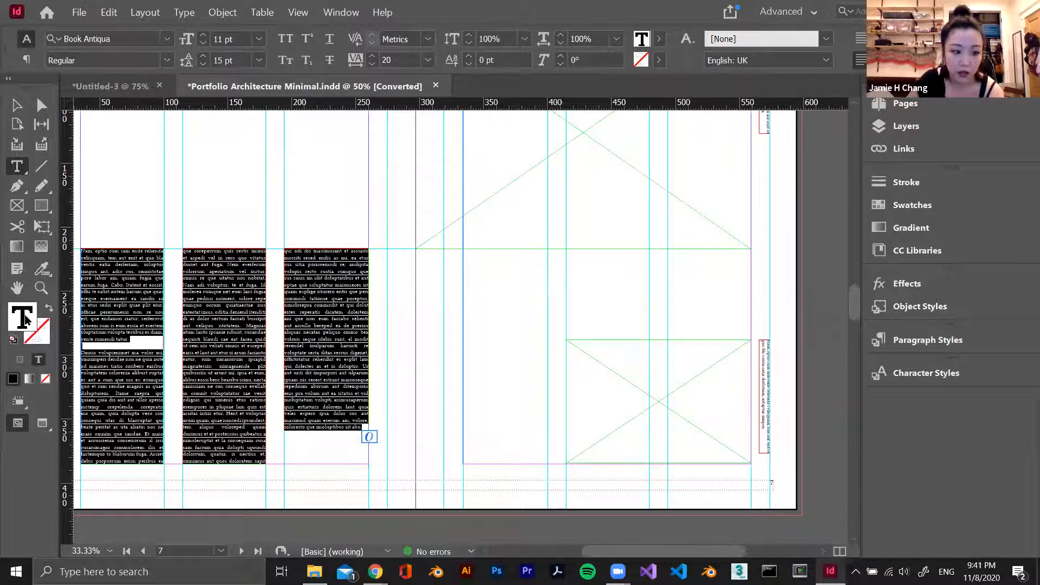
{"action": "double_click", "coordinate": [22, 318]}
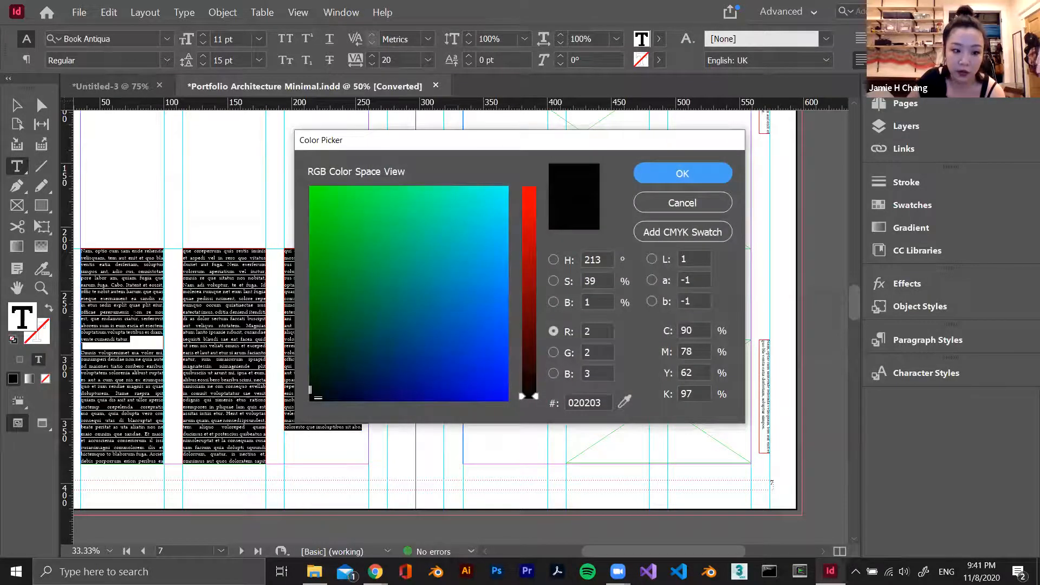
{"action": "left_click_drag", "start_coordinate": [373, 205], "coordinate": [308, 178]}
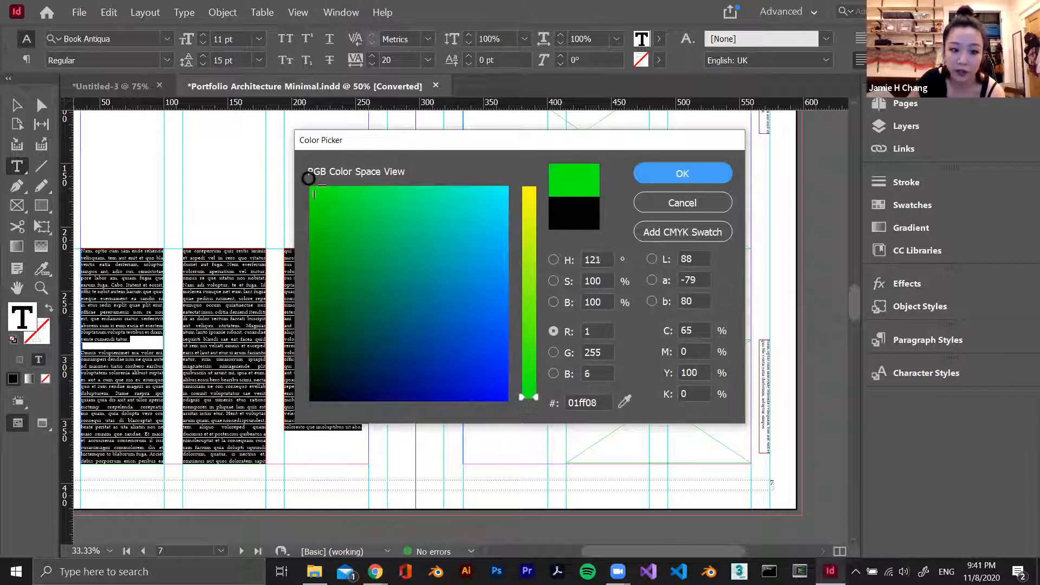
{"action": "left_click", "coordinate": [698, 179]}
Give the Project B body text a violet stroke, colour 6500ff, and inspect the lettering up close
{"action": "double_click", "coordinate": [18, 332]}
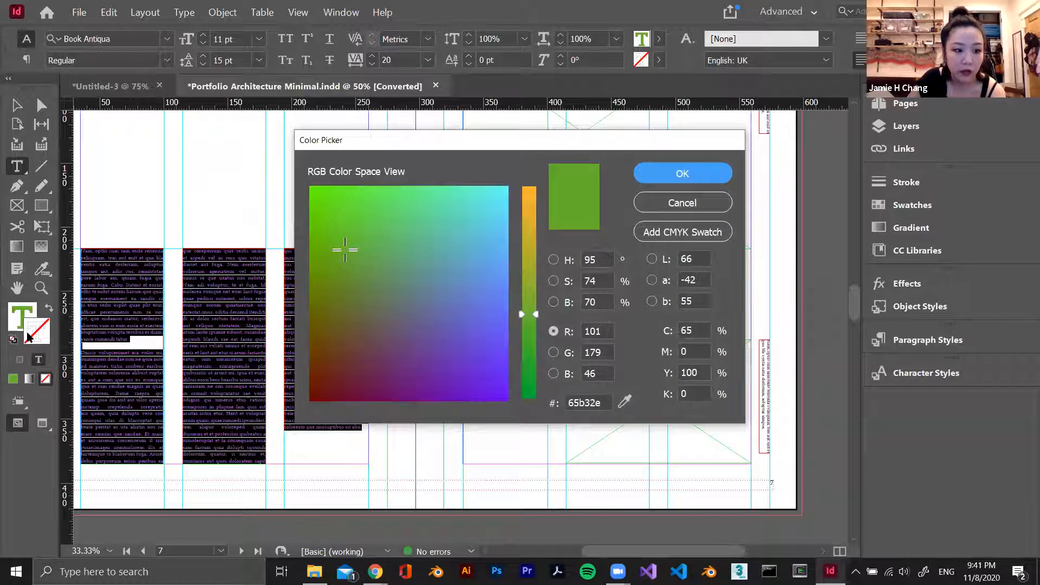
{"action": "left_click_drag", "start_coordinate": [345, 250], "coordinate": [547, 397]}
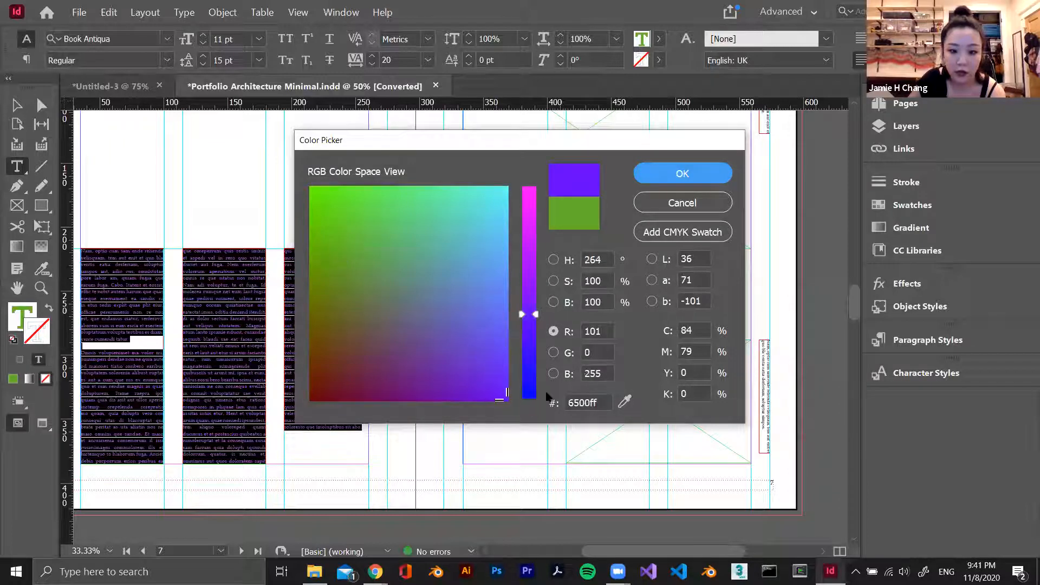
{"action": "left_click", "coordinate": [721, 174]}
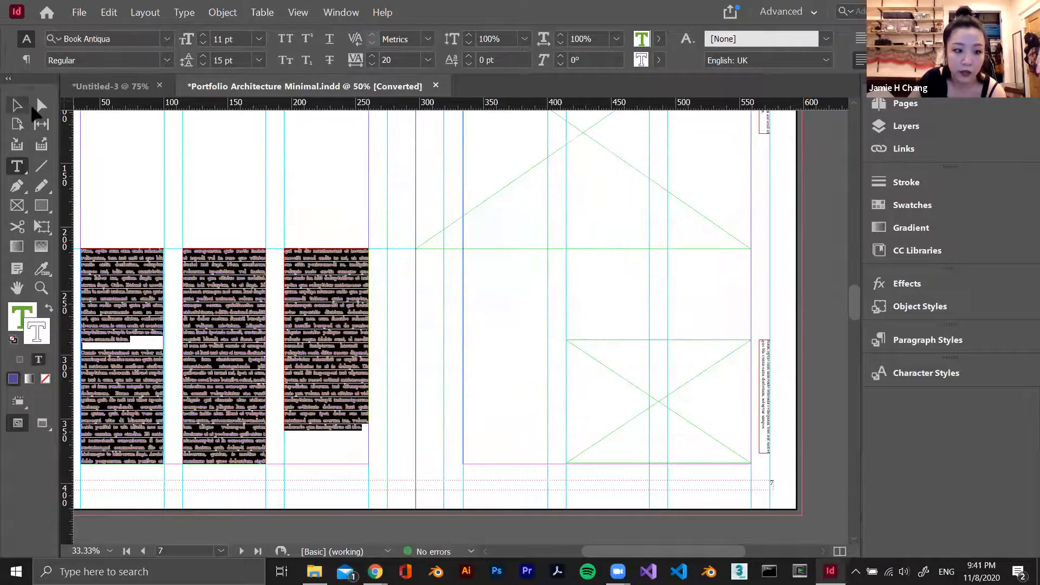
{"action": "key", "text": "Escape"}
{"action": "scroll", "coordinate": [265, 319], "scroll_direction": "up", "scroll_amount": 4}
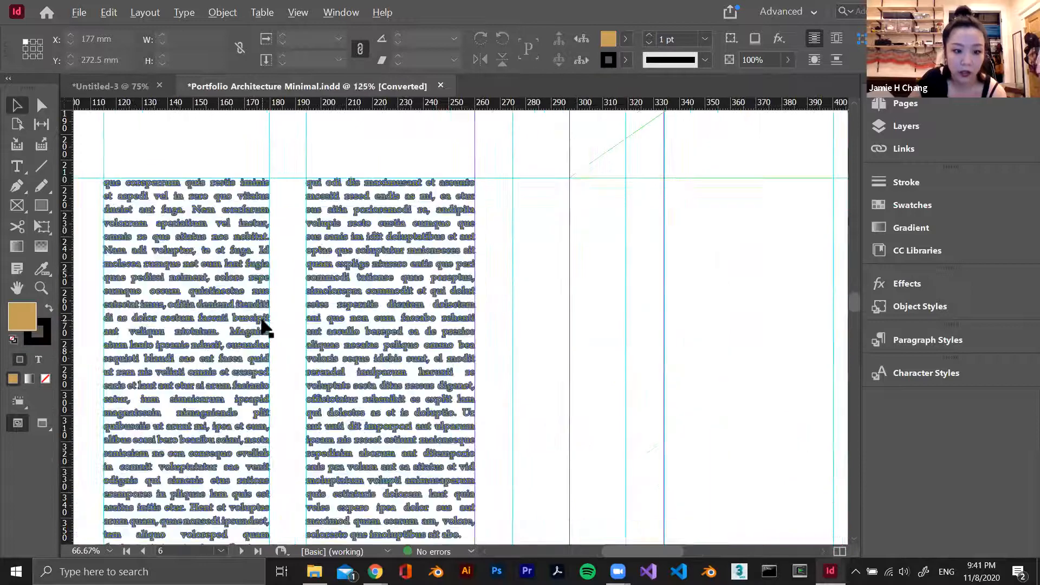
Add a black stroke, colour 000000, to the DESIGN PORTFOLIO title text on the cover page
{"action": "scroll", "coordinate": [365, 280], "scroll_direction": "down", "scroll_amount": 5}
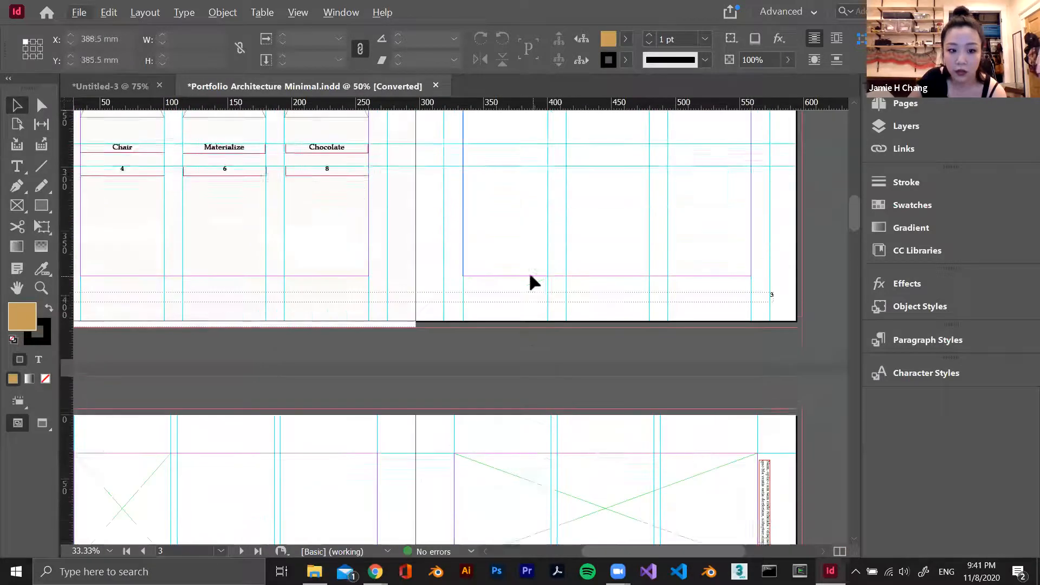
{"action": "key", "text": "t"}
{"action": "scroll", "coordinate": [557, 262], "scroll_direction": "up", "scroll_amount": 10}
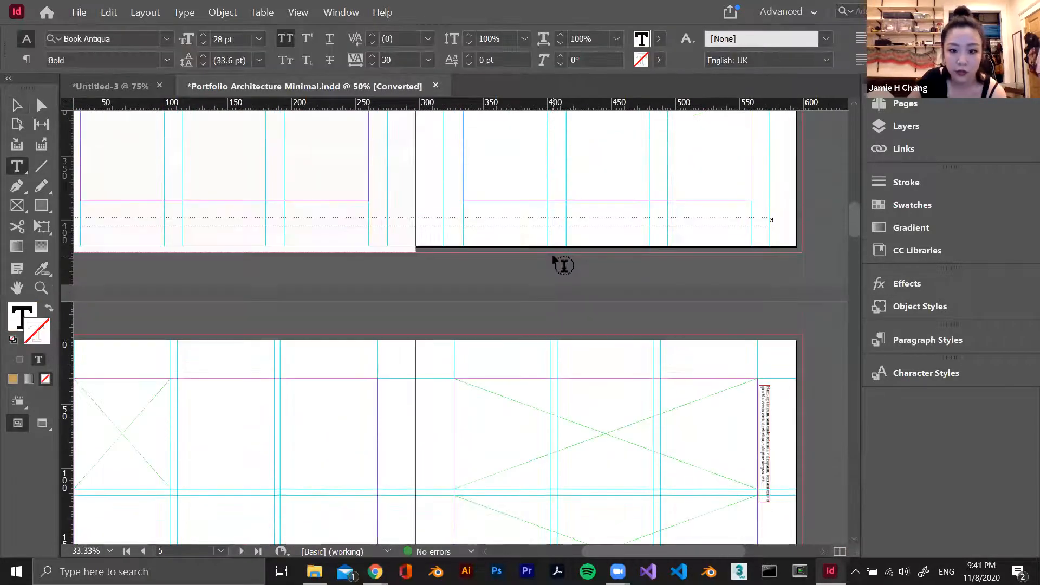
{"action": "scroll", "coordinate": [558, 264], "scroll_direction": "up", "scroll_amount": 8}
{"action": "left_click_drag", "start_coordinate": [750, 261], "coordinate": [403, 290]}
{"action": "double_click", "coordinate": [40, 334]}
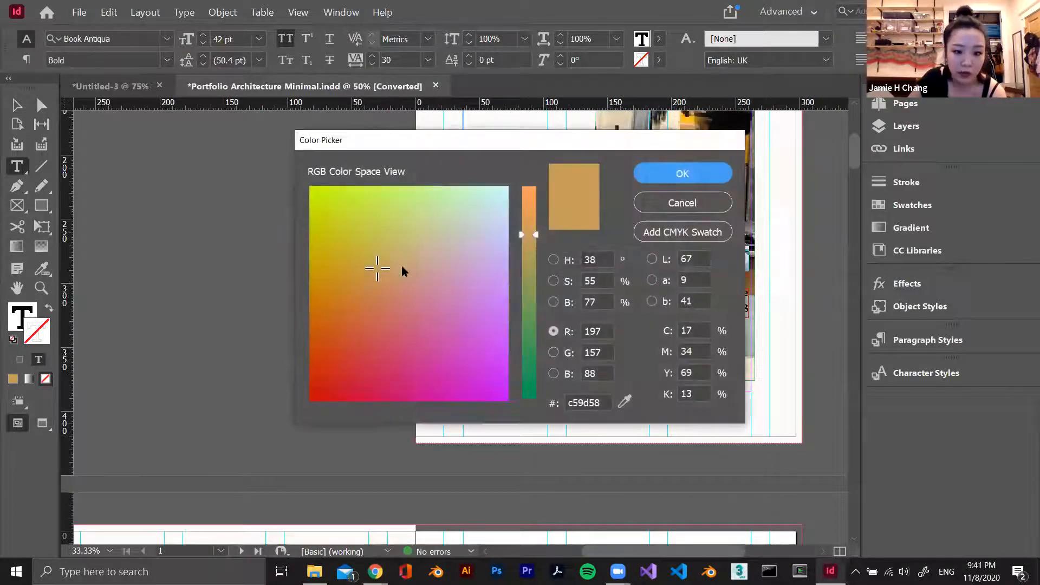
{"action": "left_click_drag", "start_coordinate": [327, 355], "coordinate": [291, 409]}
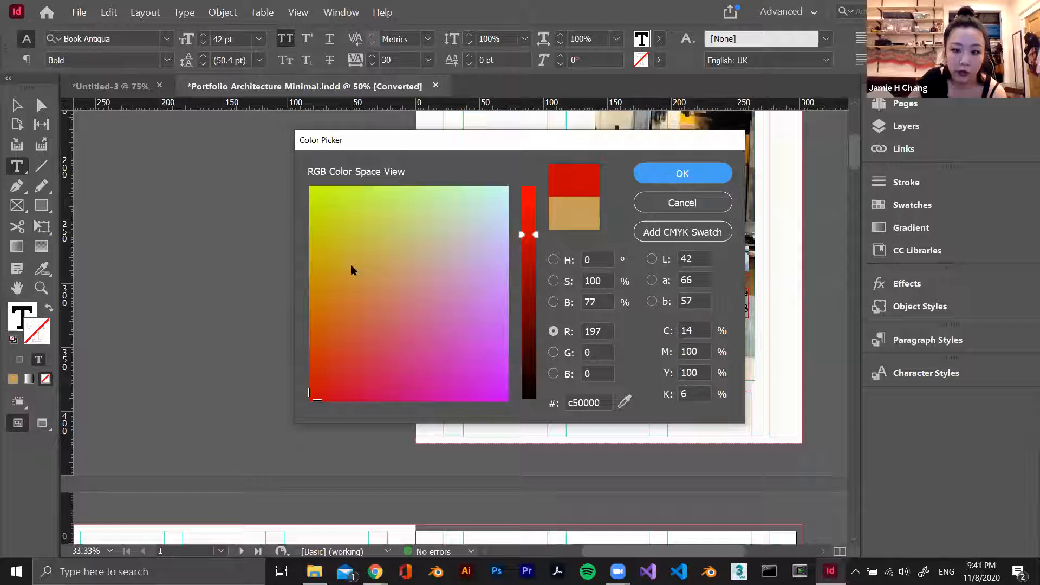
{"action": "left_click_drag", "start_coordinate": [529, 394], "coordinate": [546, 417]}
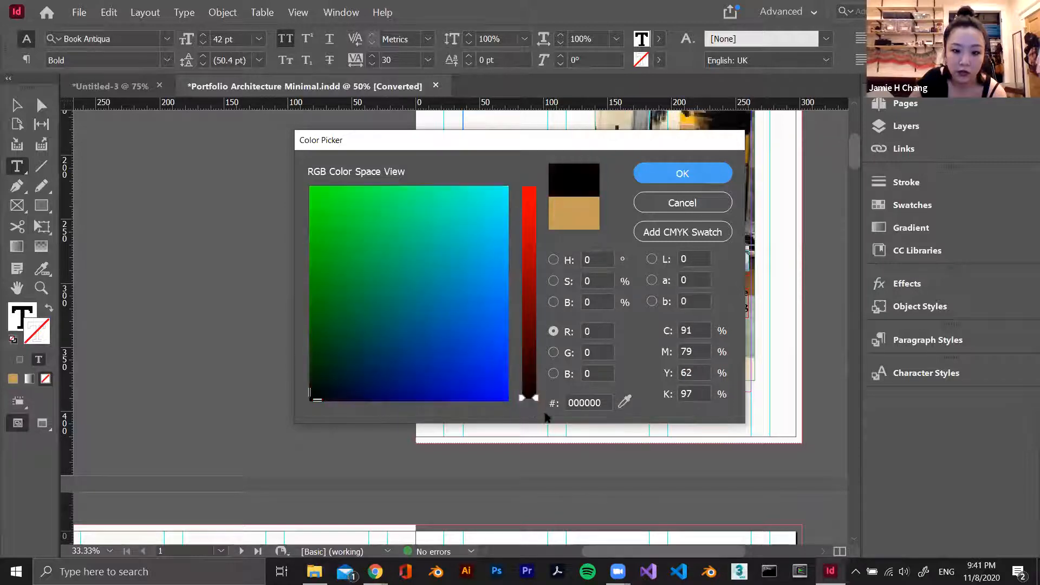
{"action": "left_click", "coordinate": [685, 172]}
Fill the cover's DESIGN PORTFOLIO title text with yellow, colour ffff00
{"action": "double_click", "coordinate": [23, 318]}
{"action": "left_click", "coordinate": [353, 222]}
{"action": "left_click_drag", "start_coordinate": [352, 222], "coordinate": [295, 174]}
{"action": "left_click_drag", "start_coordinate": [542, 214], "coordinate": [542, 168]}
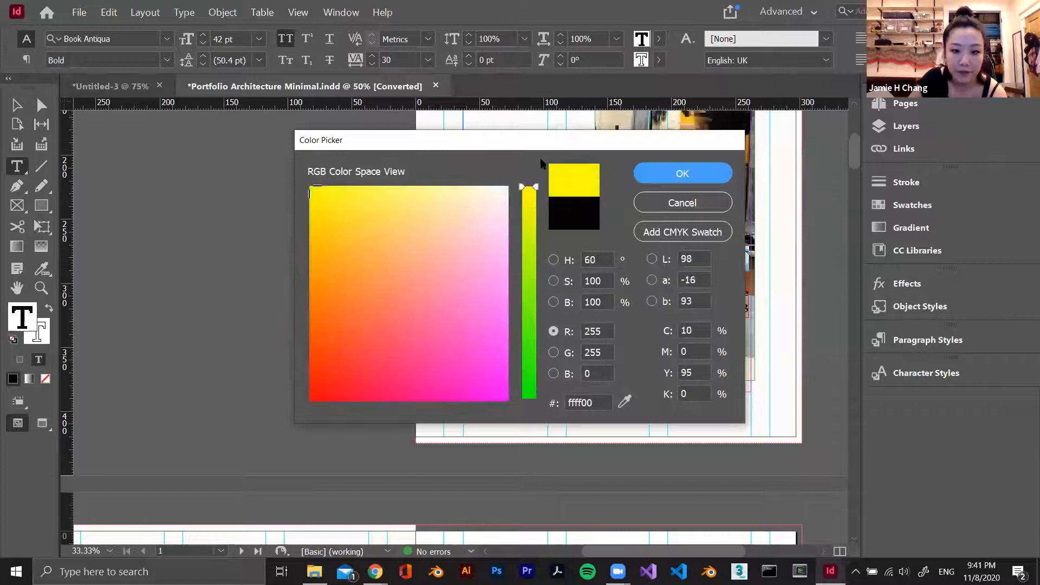
{"action": "left_click", "coordinate": [692, 172]}
{"action": "left_click", "coordinate": [16, 105]}
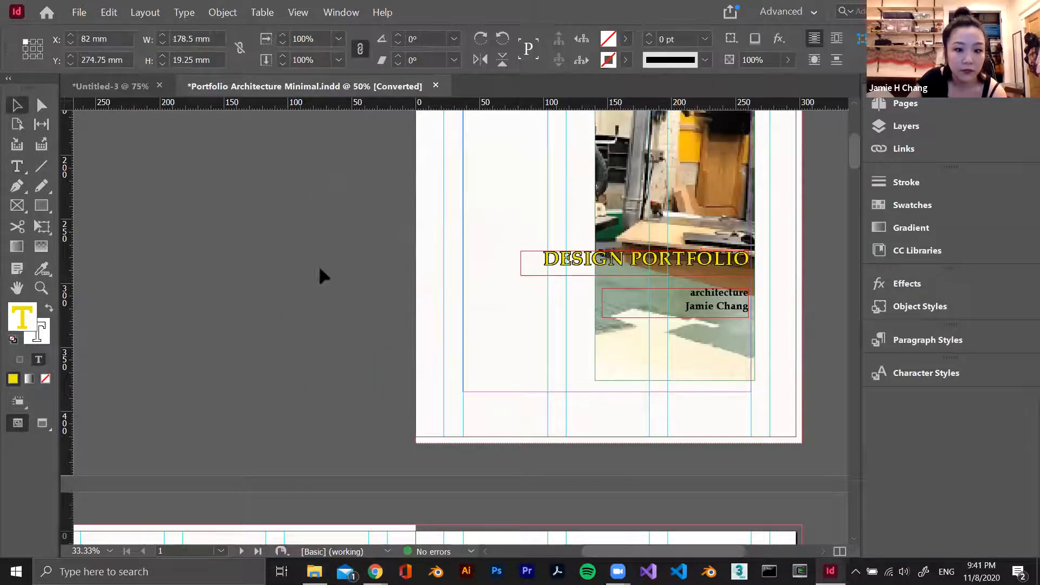
Select the whole DESIGN PORTFOLIO title text on the cover and remove its stroke
{"action": "left_click", "coordinate": [575, 263]}
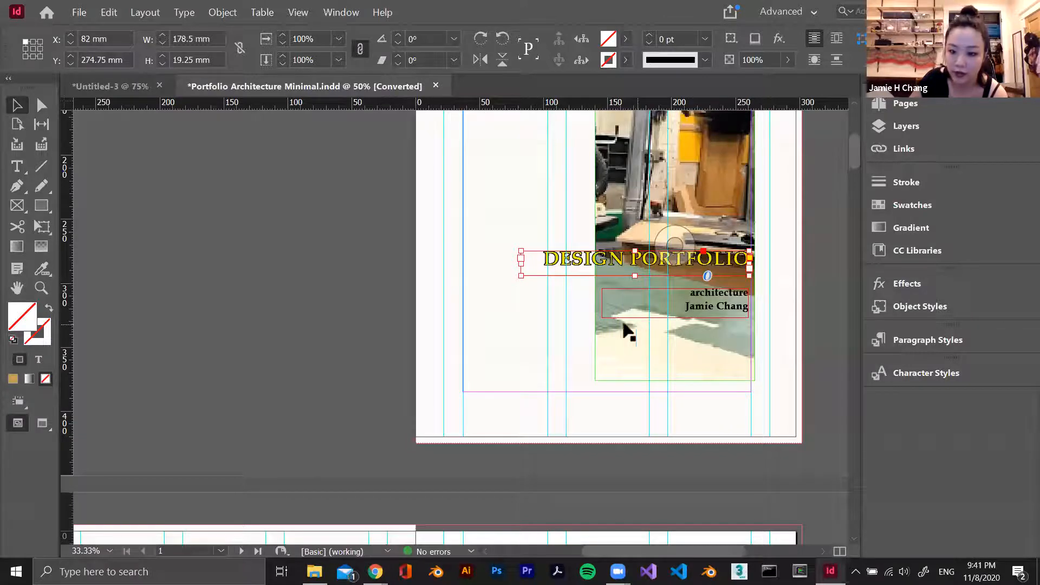
{"action": "scroll", "coordinate": [517, 325], "scroll_direction": "up", "scroll_amount": 2}
{"action": "scroll", "coordinate": [517, 327], "scroll_direction": "down", "scroll_amount": 3}
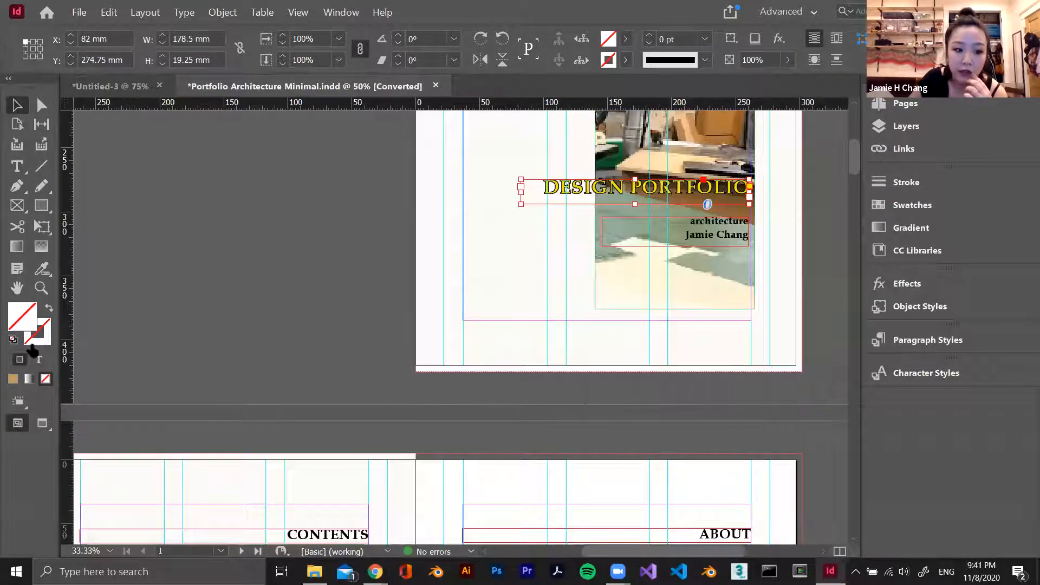
{"action": "double_click", "coordinate": [742, 187]}
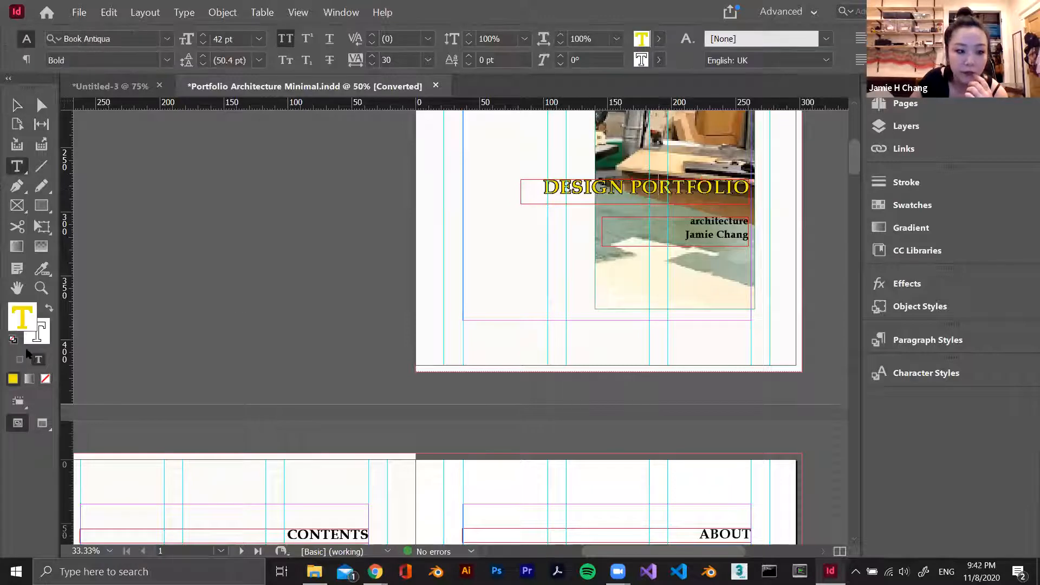
{"action": "left_click", "coordinate": [148, 322]}
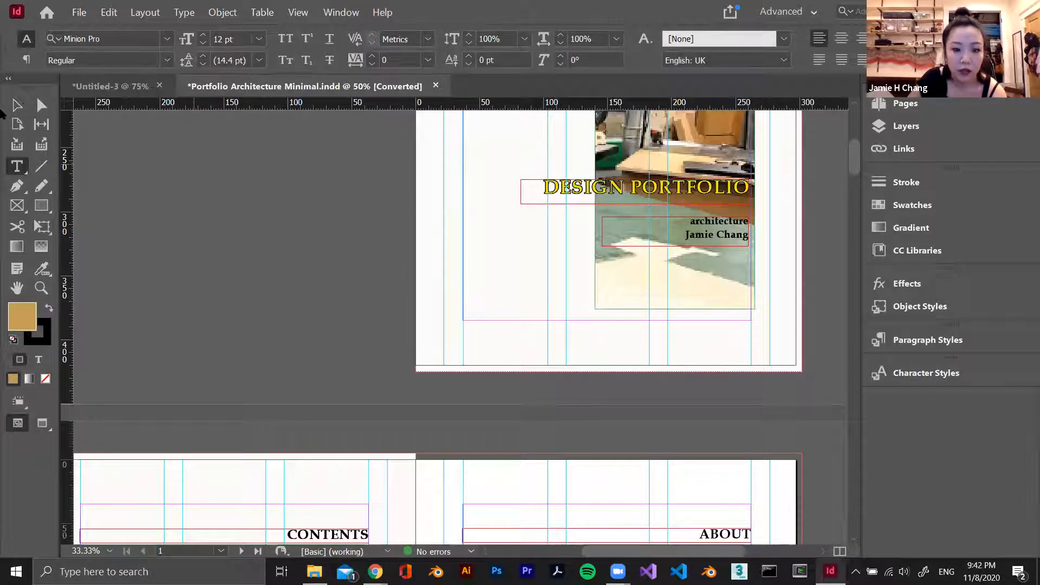
{"action": "left_click", "coordinate": [16, 105]}
{"action": "double_click", "coordinate": [745, 187]}
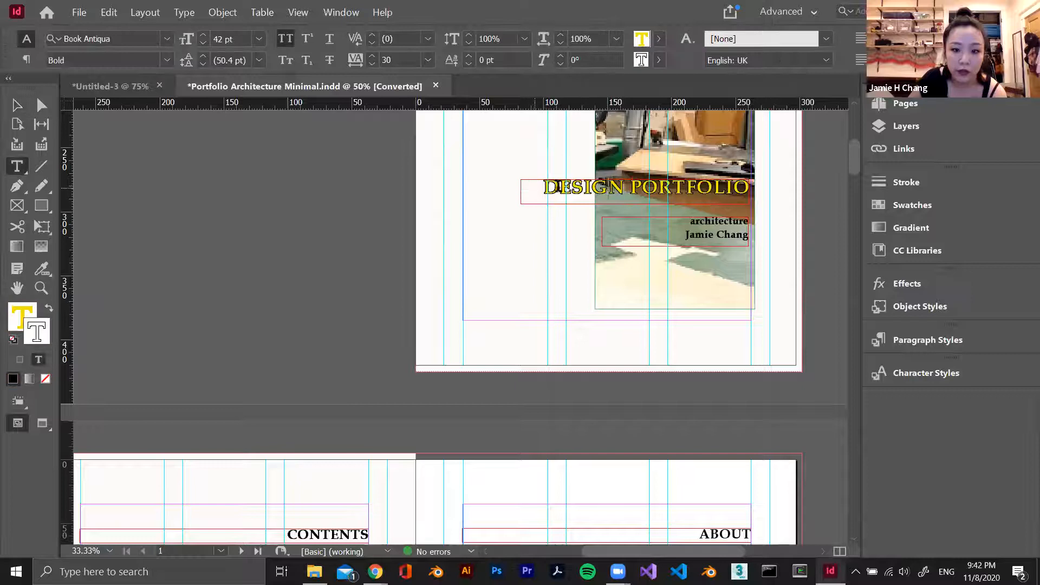
{"action": "key", "text": "ctrl+a"}
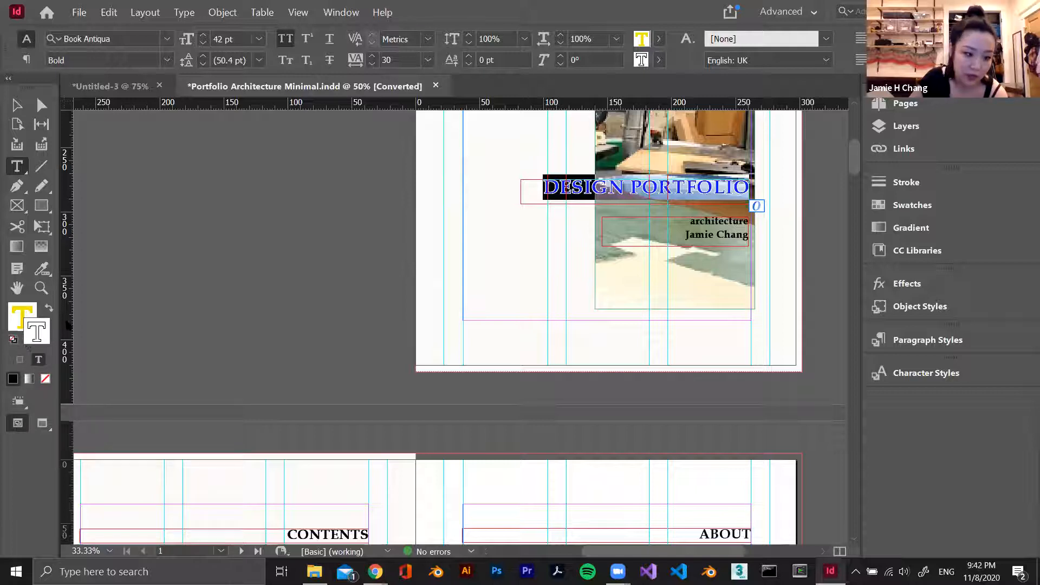
{"action": "left_click", "coordinate": [46, 379]}
Try setting the cover title's fill to none, undo that change and deselect the title
{"action": "double_click", "coordinate": [17, 319]}
{"action": "left_click", "coordinate": [663, 202]}
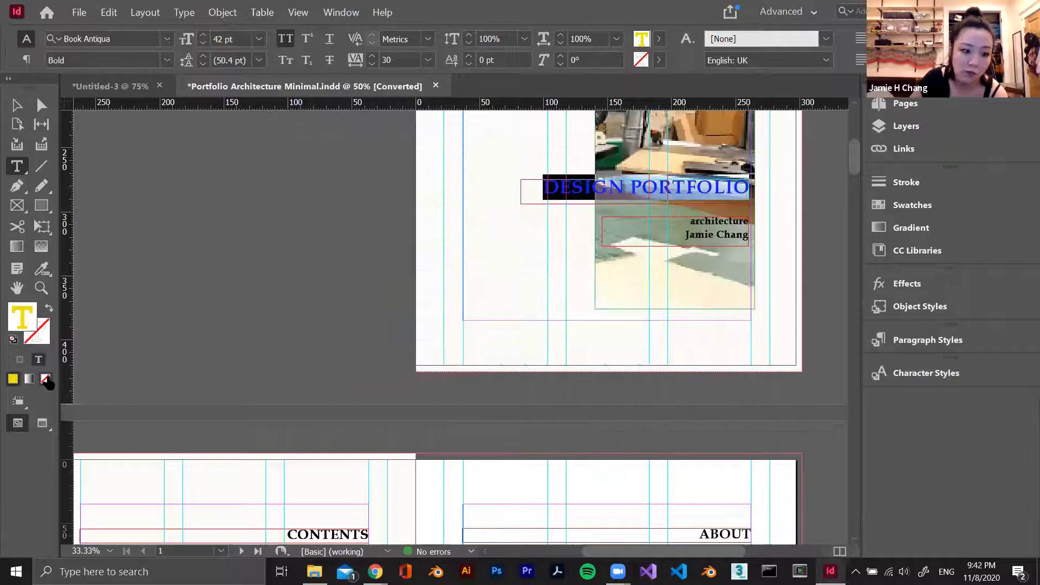
{"action": "left_click", "coordinate": [46, 378]}
{"action": "key", "text": "Escape"}
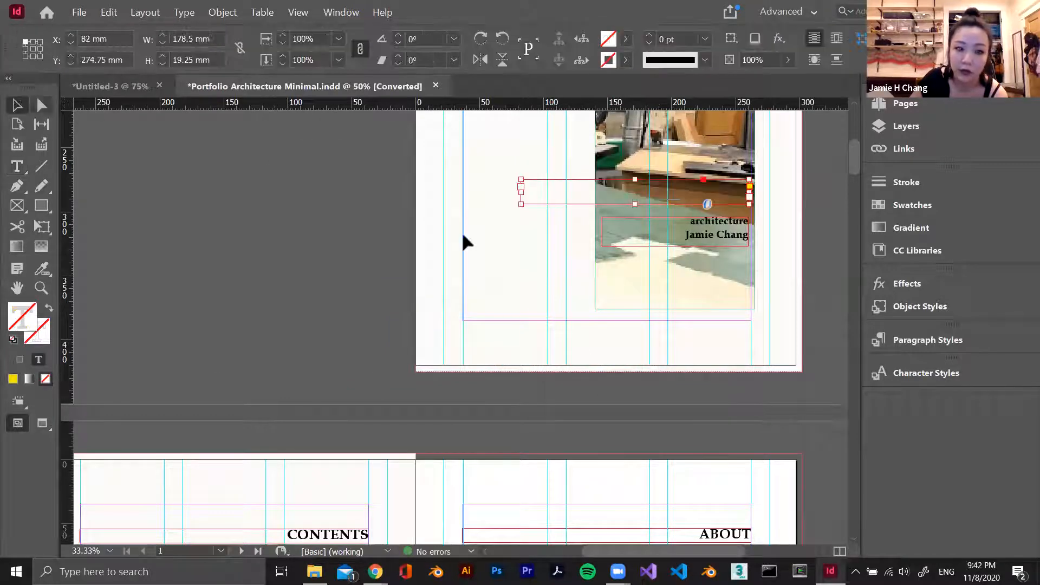
{"action": "key", "text": "ctrl+z"}
{"action": "left_click", "coordinate": [417, 291]}
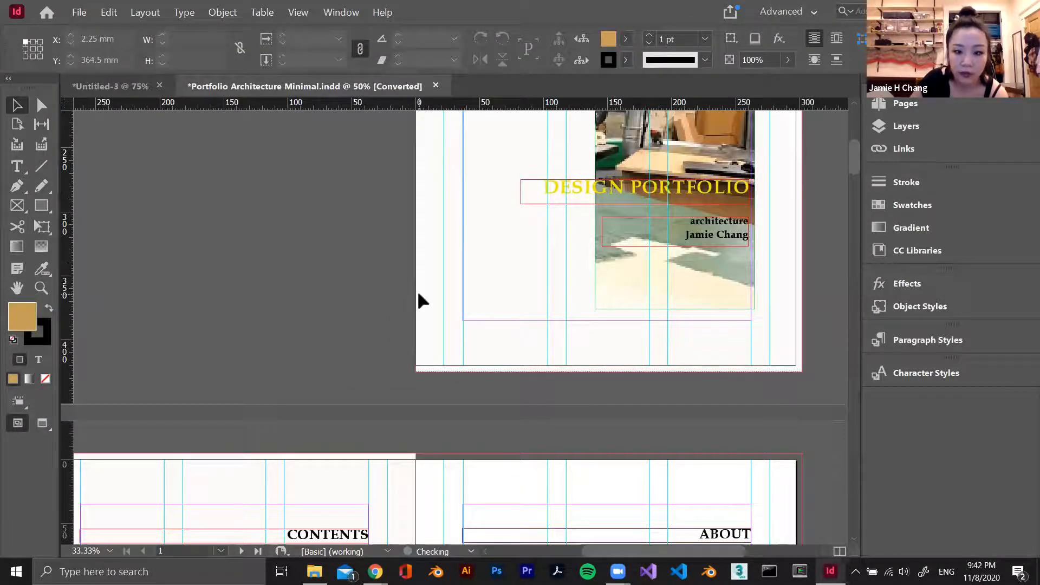
Examine the spreads from the contents to Project C, return to the whole Project A spread and show the page list
{"action": "scroll", "coordinate": [417, 290], "scroll_direction": "down", "scroll_amount": 10}
{"action": "scroll", "coordinate": [422, 293], "scroll_direction": "down", "scroll_amount": 15}
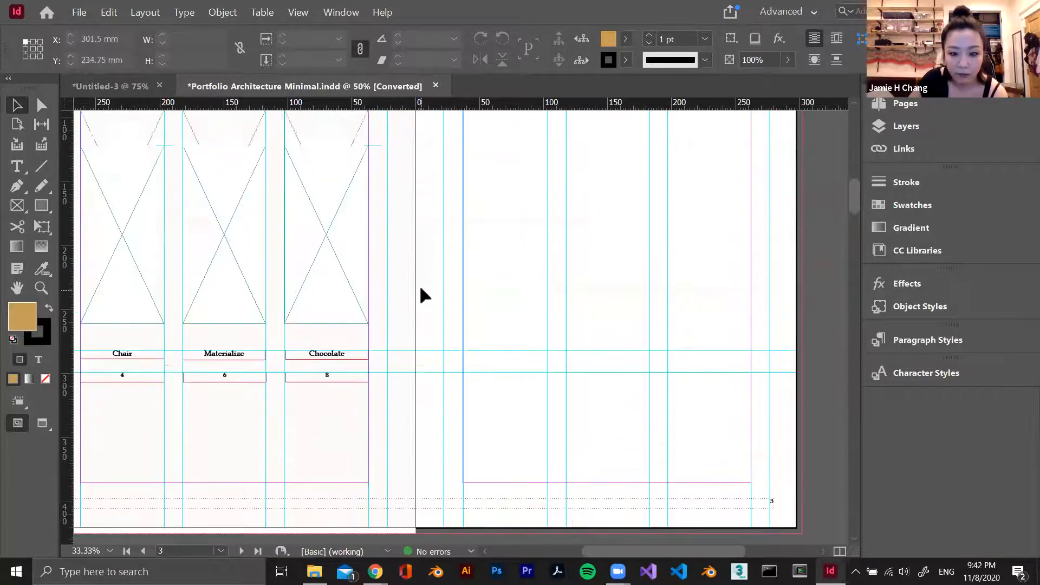
{"action": "scroll", "coordinate": [419, 281], "scroll_direction": "down", "scroll_amount": 15}
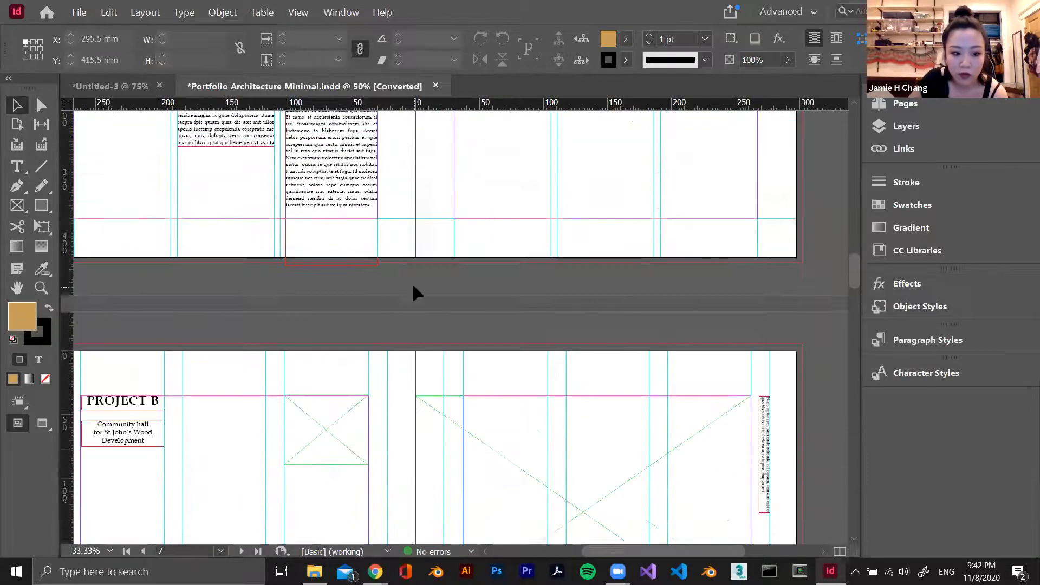
{"action": "scroll", "coordinate": [394, 297], "scroll_direction": "down", "scroll_amount": 15}
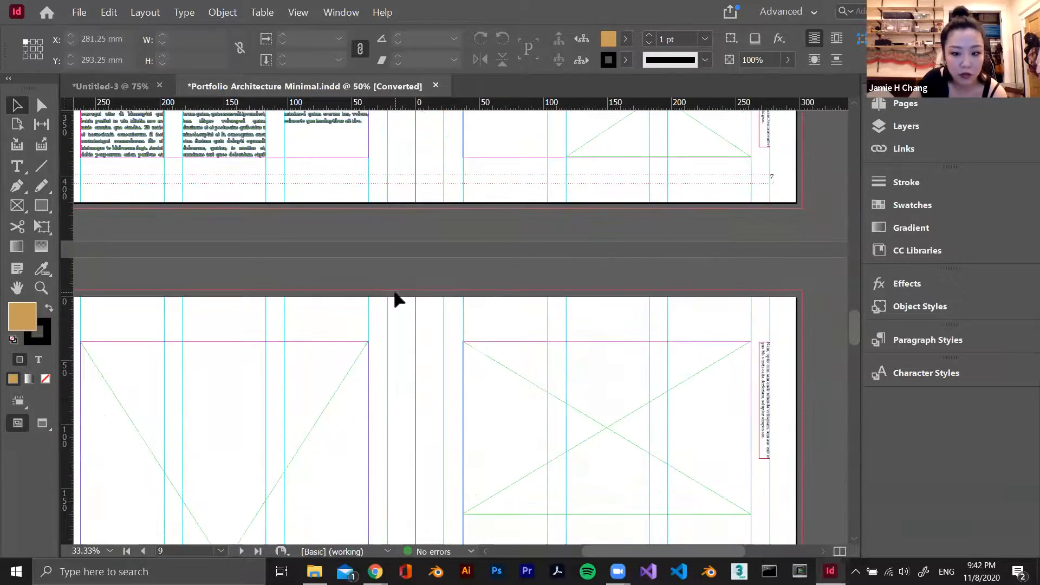
{"action": "scroll", "coordinate": [397, 300], "scroll_direction": "down", "scroll_amount": 4}
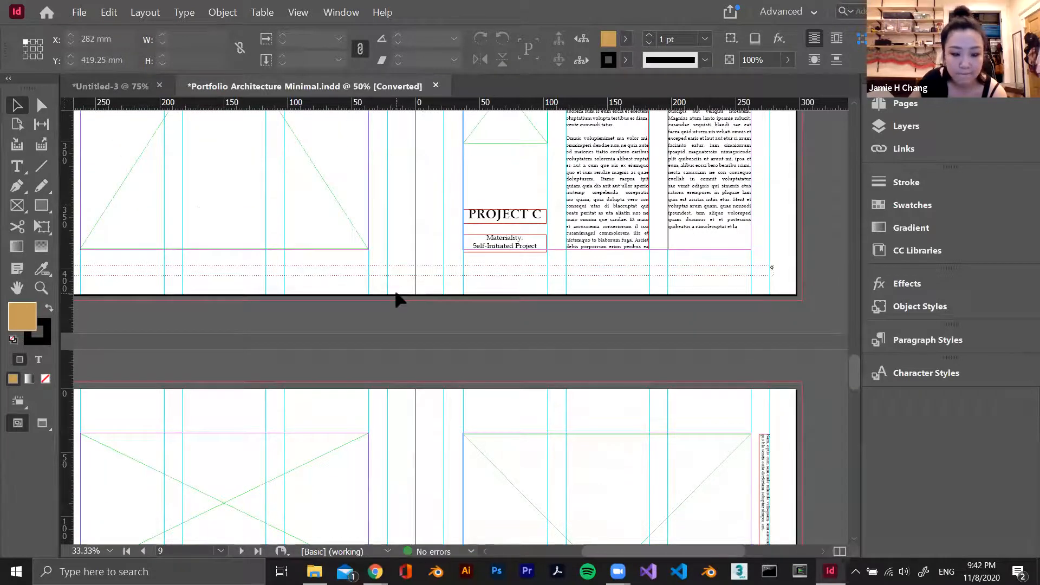
{"action": "scroll", "coordinate": [396, 295], "scroll_direction": "up", "scroll_amount": 15}
{"action": "scroll", "coordinate": [396, 293], "scroll_direction": "up", "scroll_amount": 15}
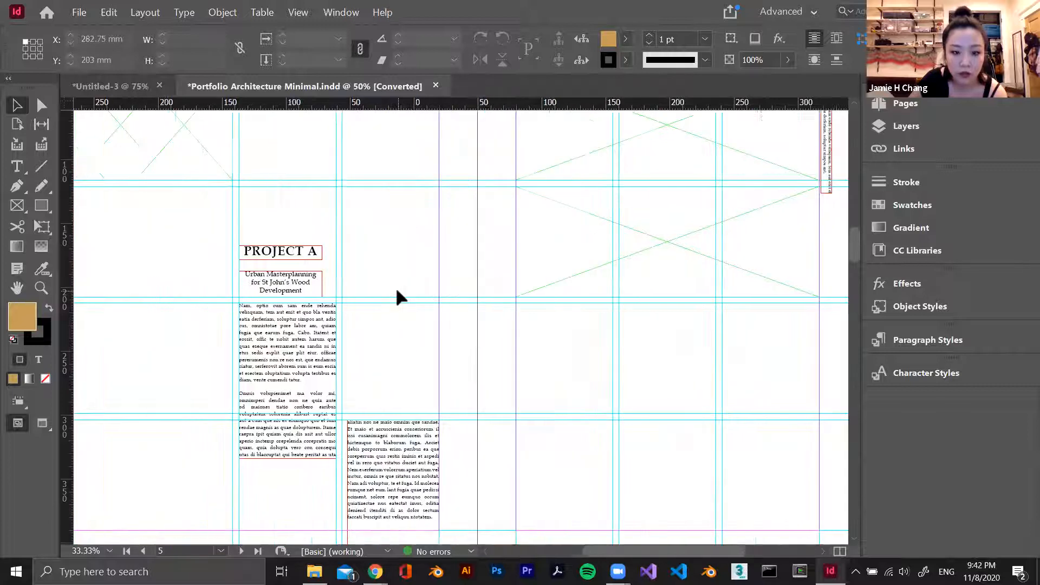
{"action": "key", "text": "ctrl+minus"}
{"action": "key", "text": "ctrl+minus"}
{"action": "left_click", "coordinate": [964, 108]}
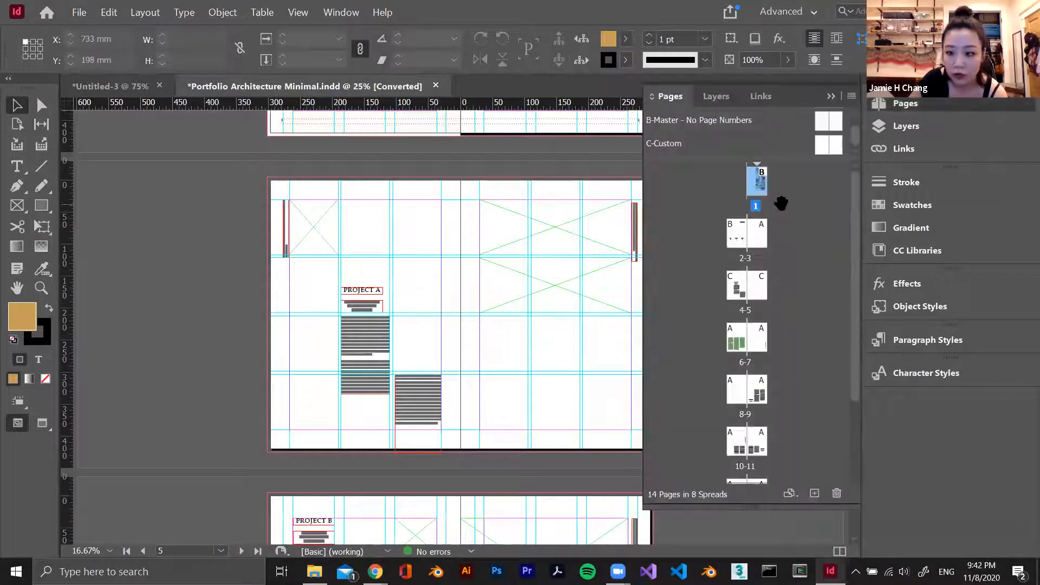
Compare the Project A spread on pages 4-5 with the Project B spread on pages 6-7 and their masters
{"action": "left_click", "coordinate": [694, 147]}
{"action": "scroll", "coordinate": [372, 244], "scroll_direction": "up", "scroll_amount": 2}
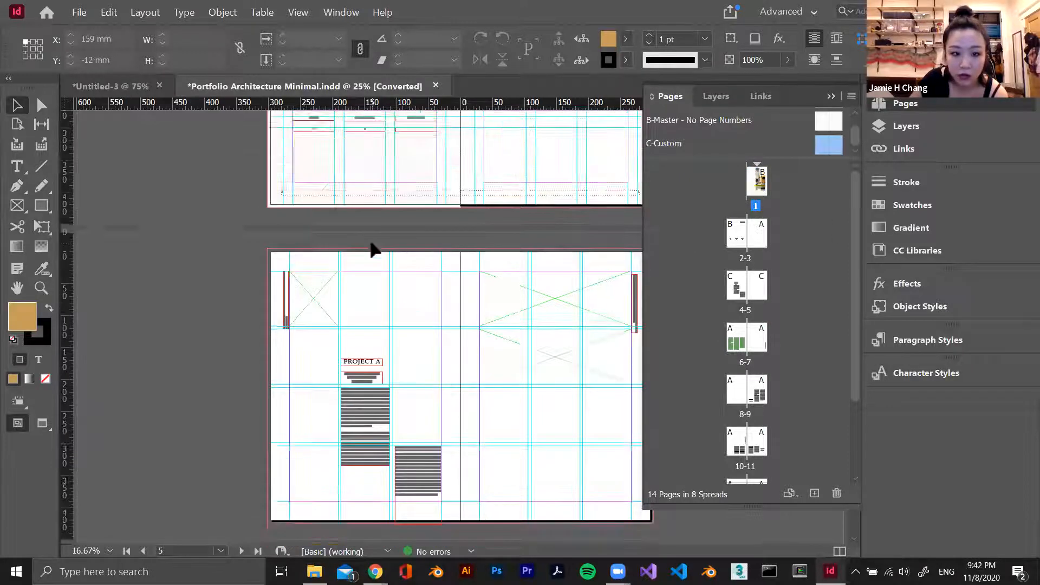
{"action": "scroll", "coordinate": [372, 244], "scroll_direction": "down", "scroll_amount": 3}
{"action": "double_click", "coordinate": [737, 289]}
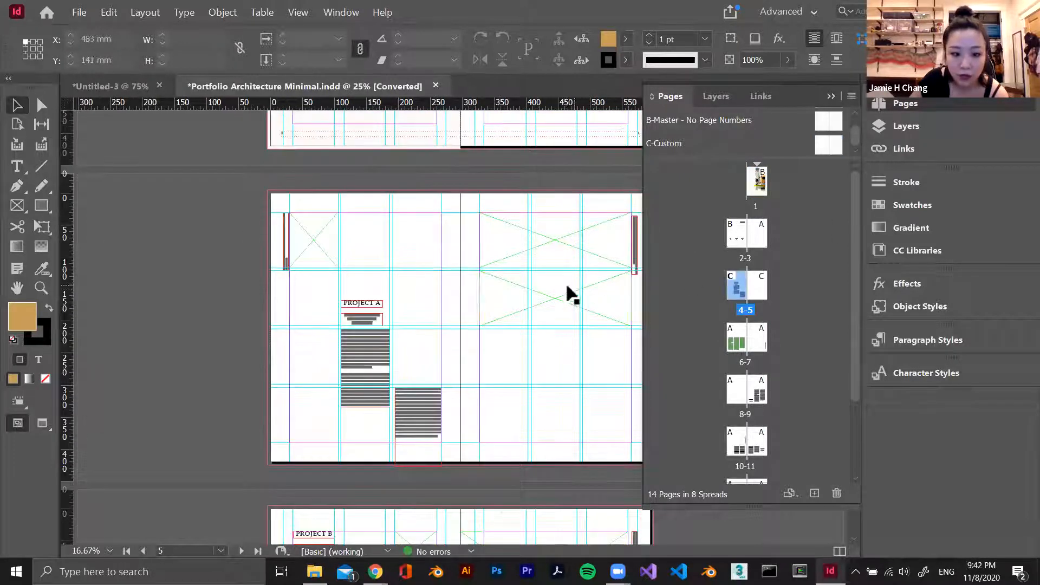
{"action": "scroll", "coordinate": [558, 325], "scroll_direction": "down", "scroll_amount": 5}
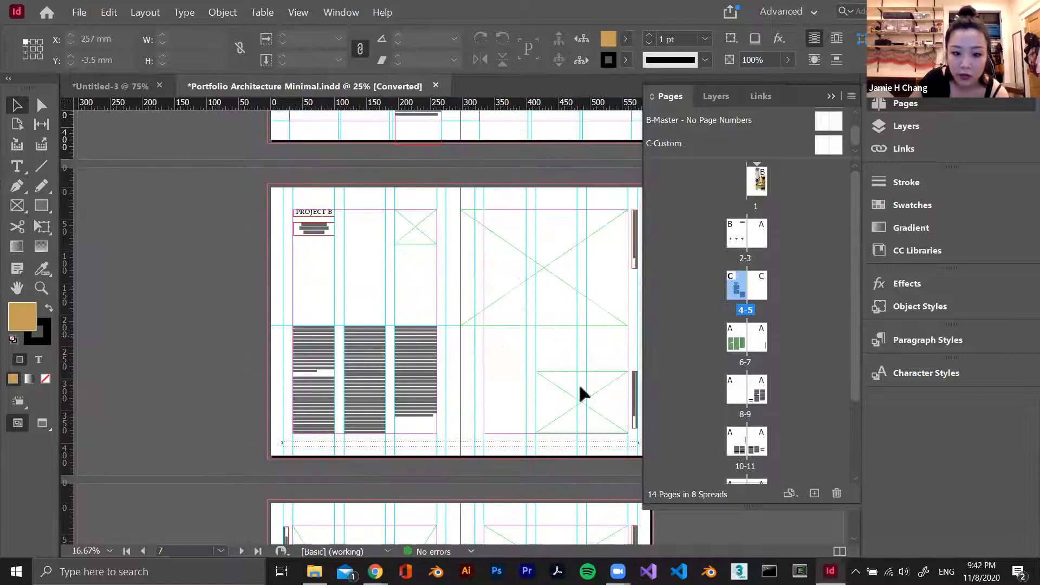
{"action": "scroll", "coordinate": [506, 332], "scroll_direction": "down", "scroll_amount": 2}
{"action": "scroll", "coordinate": [512, 318], "scroll_direction": "up", "scroll_amount": 3}
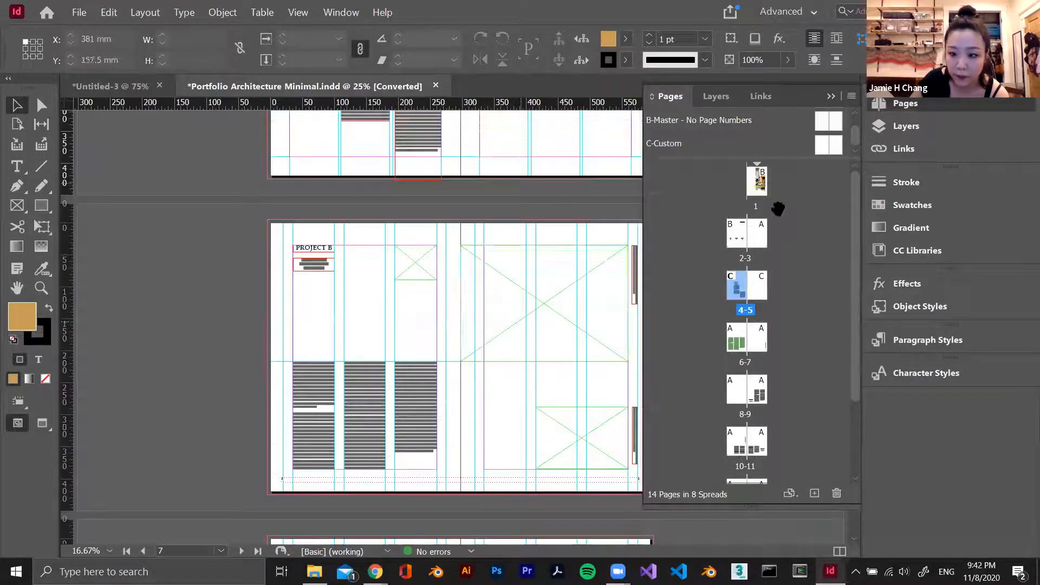
Apply the C-Custom master to pages 4-14
{"action": "left_click", "coordinate": [660, 145]}
{"action": "left_click", "coordinate": [736, 296]}
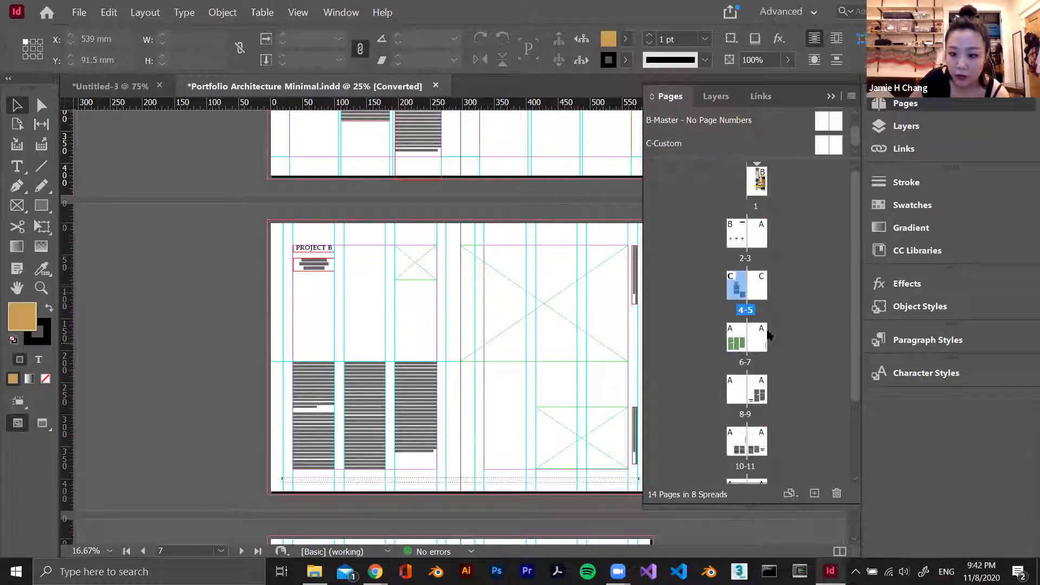
{"action": "left_click_drag", "start_coordinate": [737, 292], "coordinate": [664, 171]}
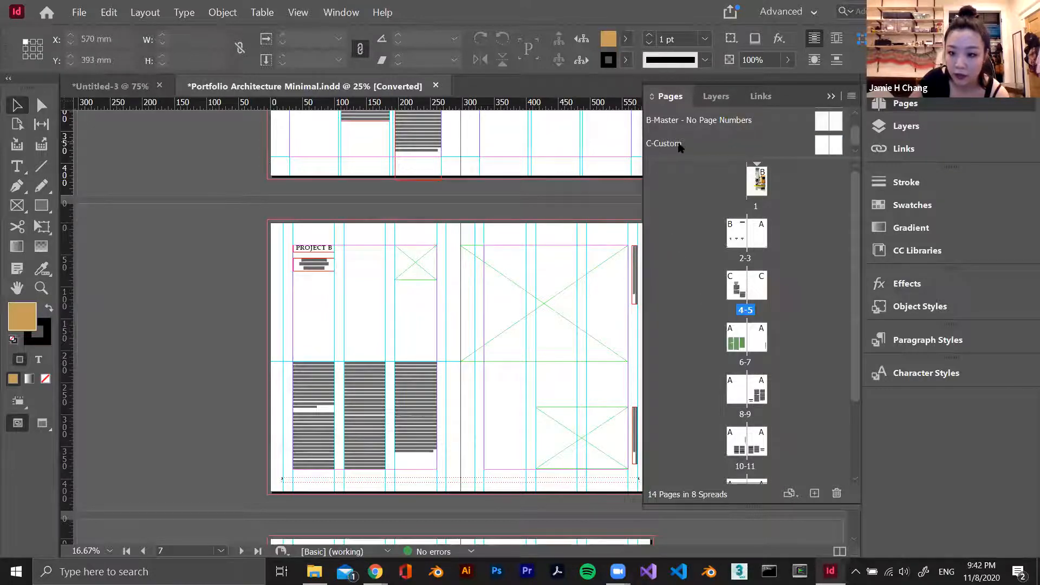
{"action": "right_click", "coordinate": [677, 143]}
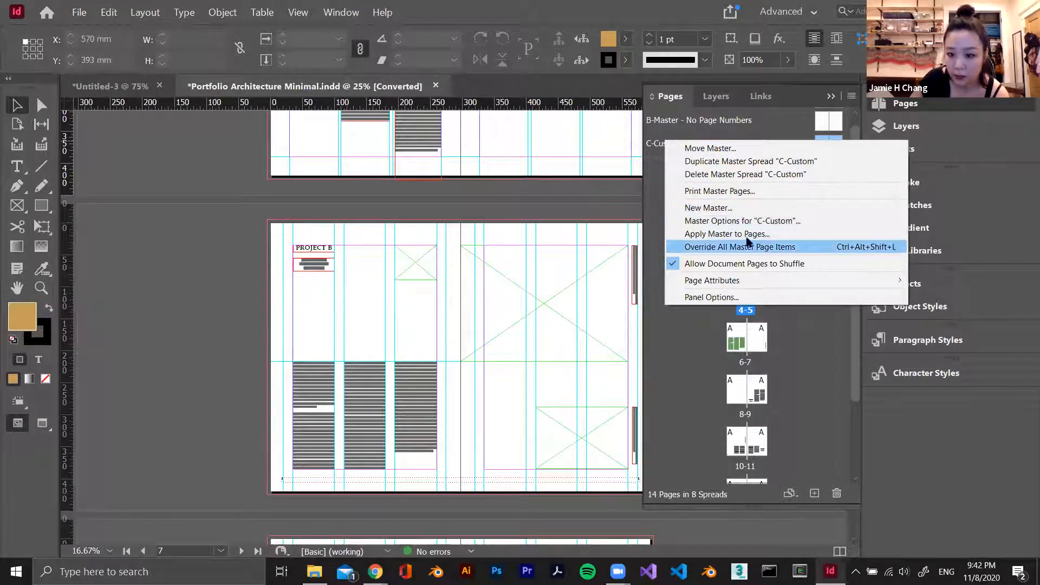
{"action": "left_click", "coordinate": [773, 236]}
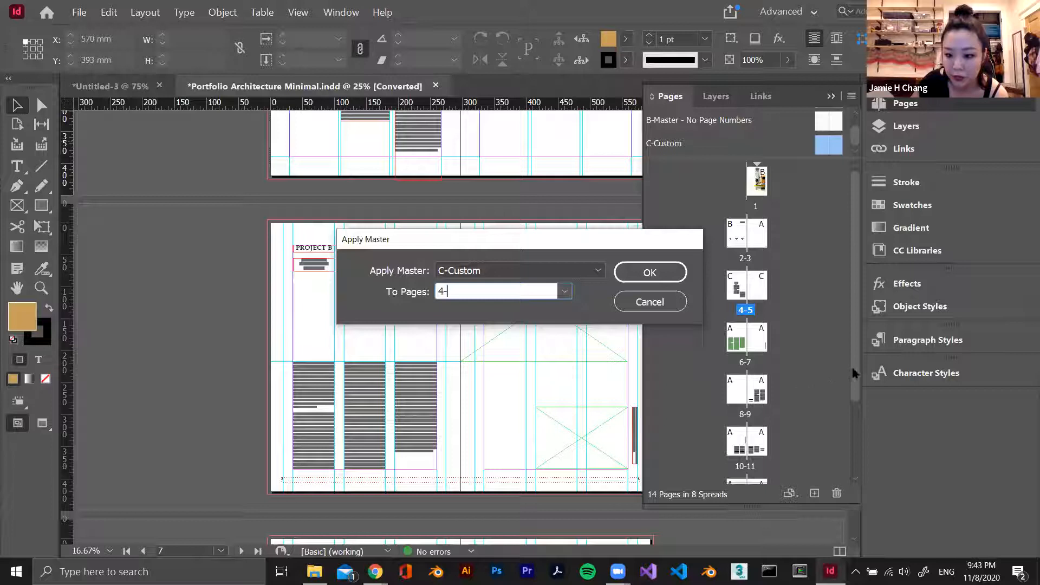
{"action": "type", "text": "4-14"}
{"action": "key", "text": "Return"}
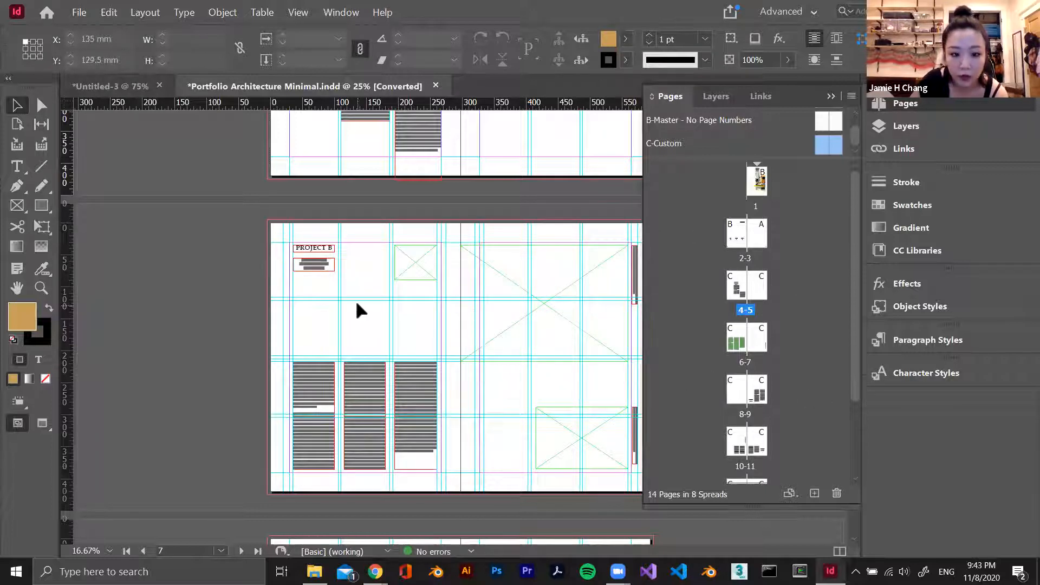
Delete the leftover vertical guides on the Project B spread that do not belong to the custom grid, including those at 285 mm and 34.819 mm
{"action": "left_click", "coordinate": [453, 267]}
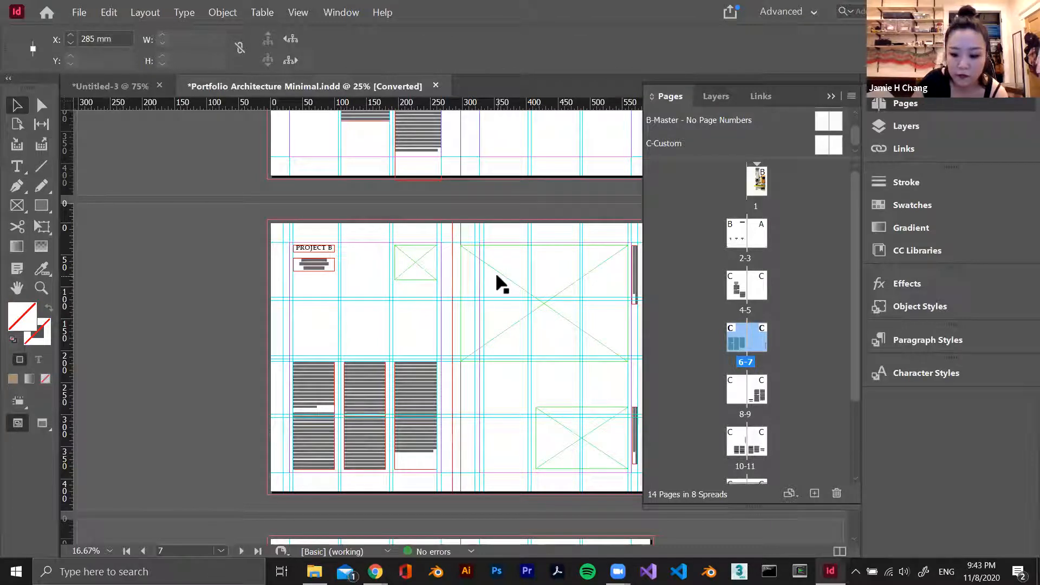
{"action": "left_click", "coordinate": [481, 250]}
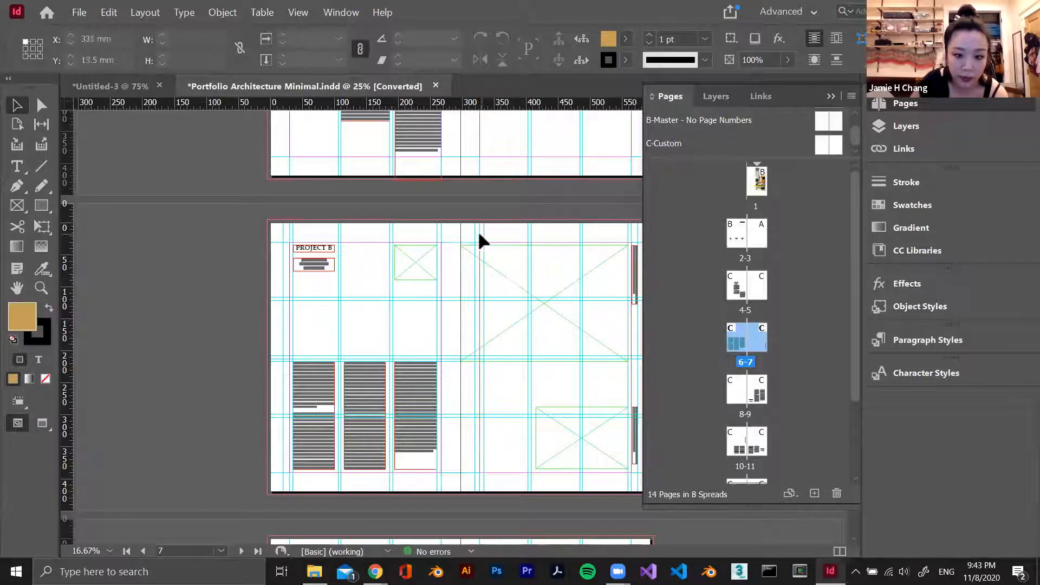
{"action": "left_click", "coordinate": [484, 236]}
{"action": "key", "text": "Delete"}
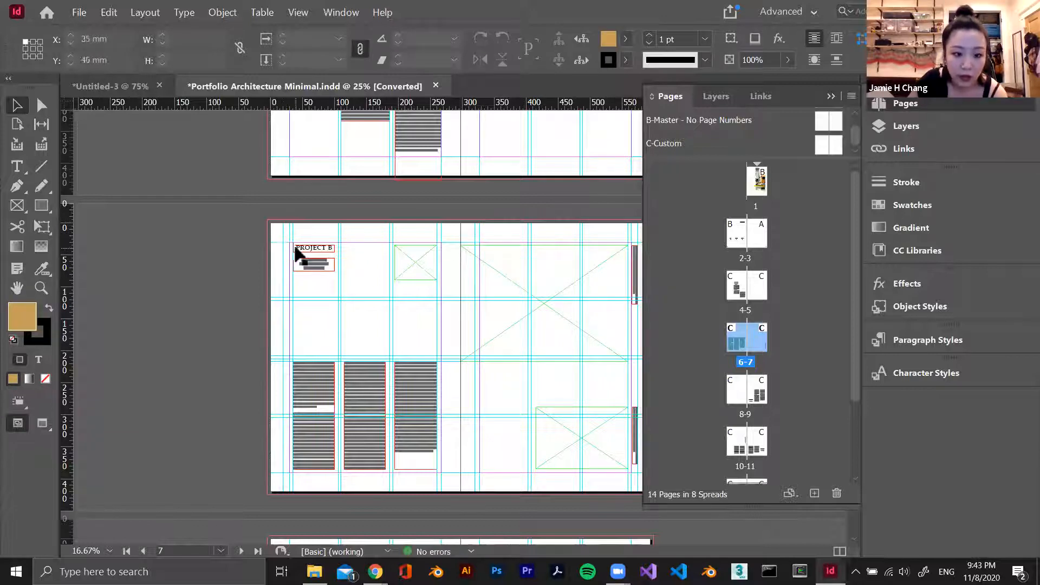
{"action": "left_click", "coordinate": [292, 236]}
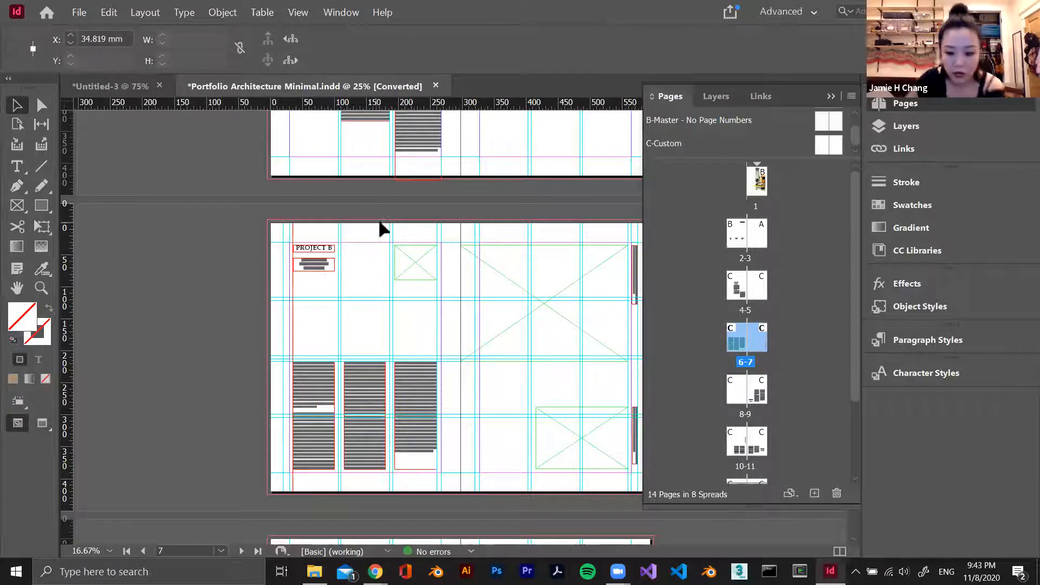
{"action": "left_click", "coordinate": [266, 261]}
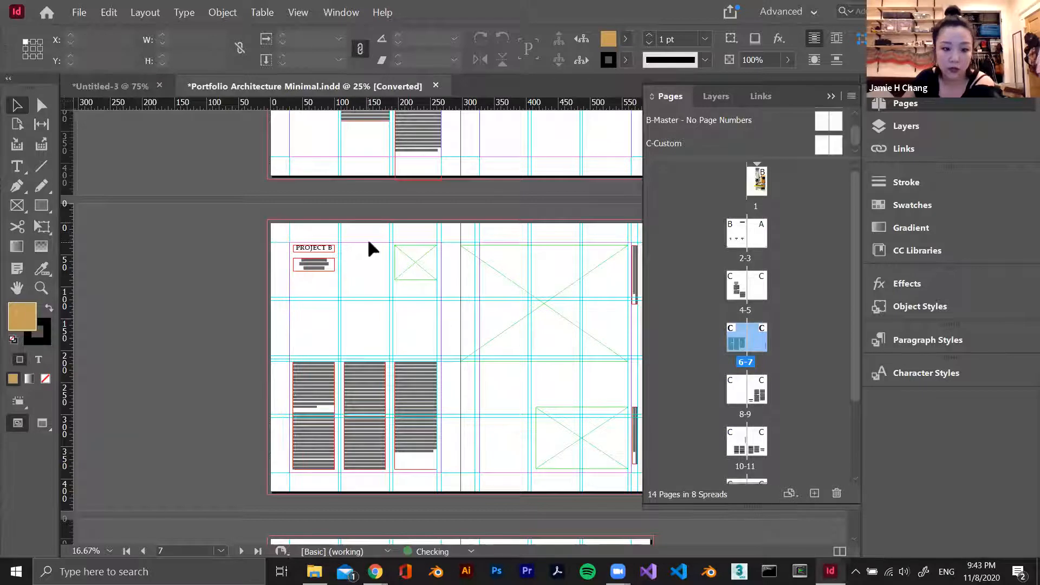
Move the large image frame on the Project B spread to the right page's upper inner margin corner at X 327 mm, Y 30 mm
{"action": "scroll", "coordinate": [564, 260], "scroll_direction": "down", "scroll_amount": 1}
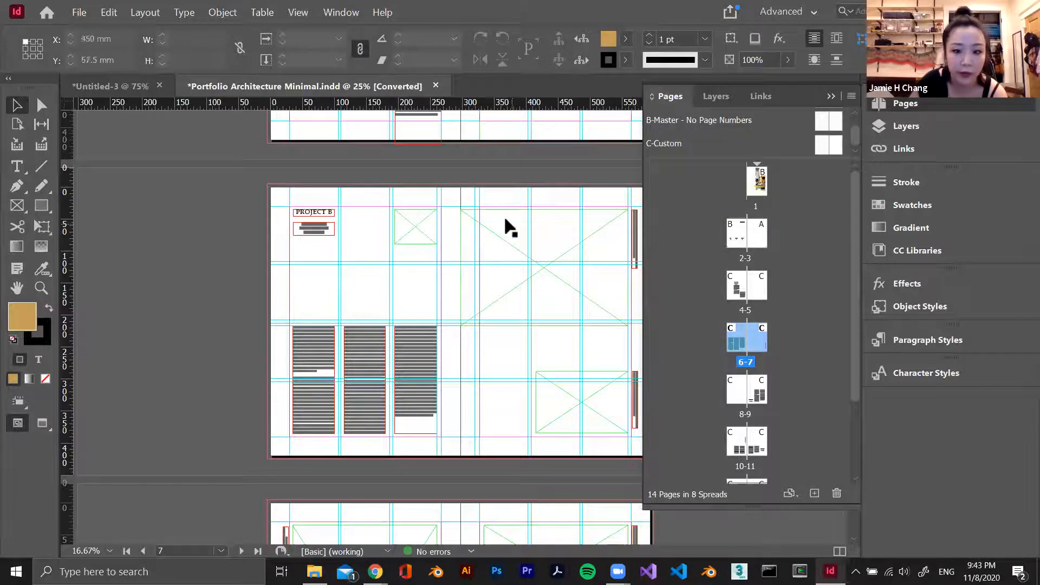
{"action": "scroll", "coordinate": [509, 222], "scroll_direction": "up", "scroll_amount": 4}
{"action": "scroll", "coordinate": [519, 216], "scroll_direction": "down", "scroll_amount": 3}
{"action": "scroll", "coordinate": [521, 244], "scroll_direction": "down", "scroll_amount": 1}
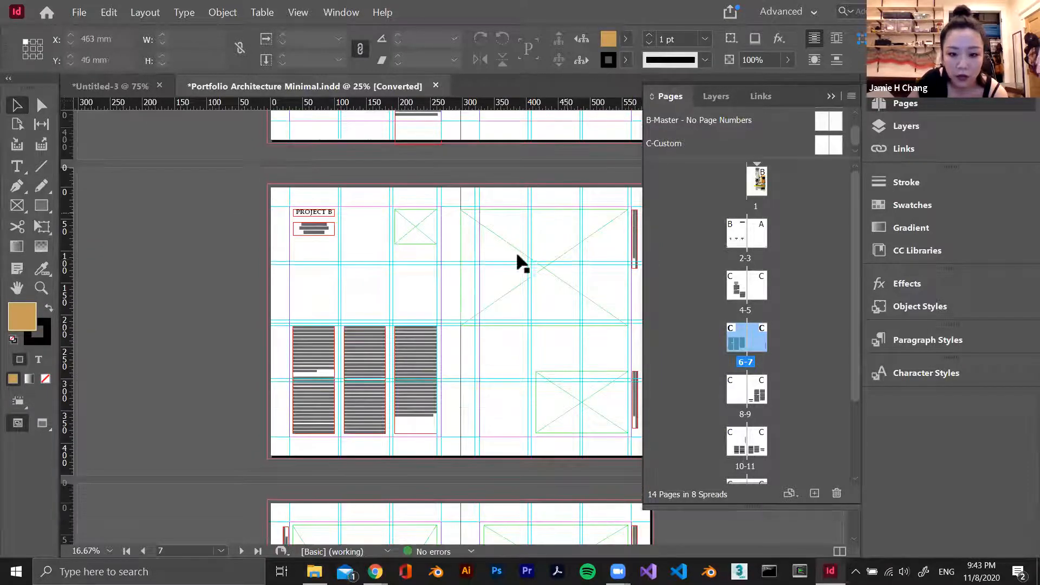
{"action": "left_click_drag", "start_coordinate": [514, 279], "coordinate": [531, 273]}
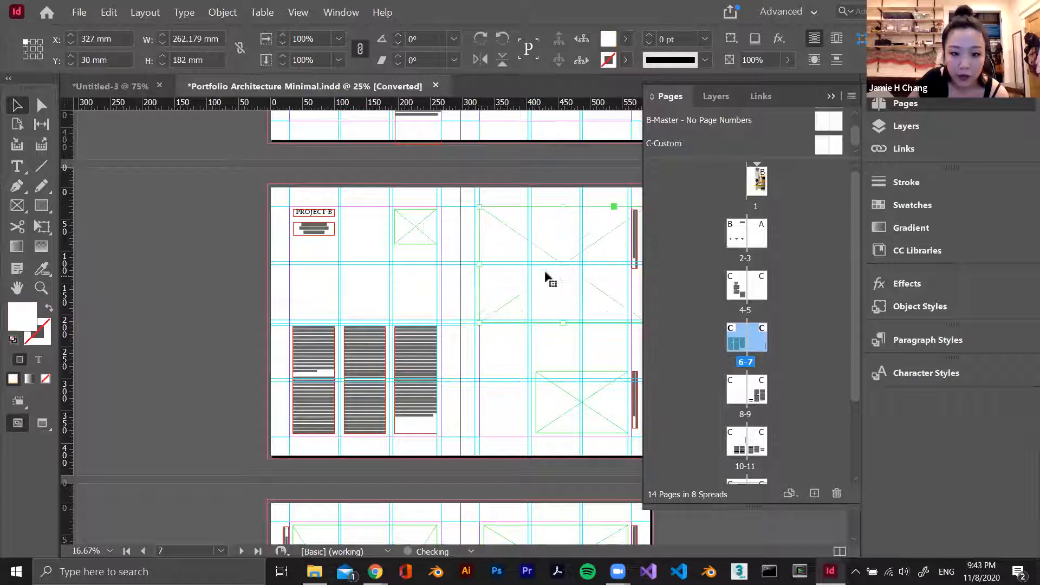
{"action": "scroll", "coordinate": [565, 265], "scroll_direction": "up", "scroll_amount": 2}
{"action": "scroll", "coordinate": [567, 266], "scroll_direction": "down", "scroll_amount": 2}
{"action": "scroll", "coordinate": [586, 278], "scroll_direction": "up", "scroll_amount": 2}
{"action": "scroll", "coordinate": [548, 288], "scroll_direction": "down", "scroll_amount": 1}
{"action": "scroll", "coordinate": [548, 290], "scroll_direction": "down", "scroll_amount": 1}
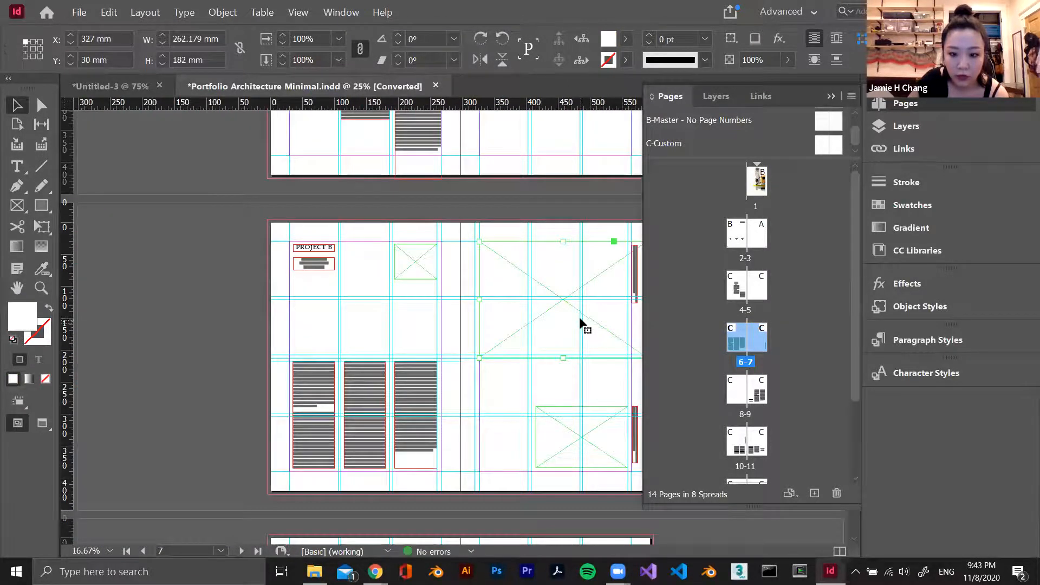
Collapse the page list and shrink the large Project B image frame to fill the right page's first grid cell
{"action": "left_click", "coordinate": [831, 98]}
{"action": "left_click_drag", "start_coordinate": [642, 362], "coordinate": [528, 296]}
{"action": "left_click", "coordinate": [534, 301]}
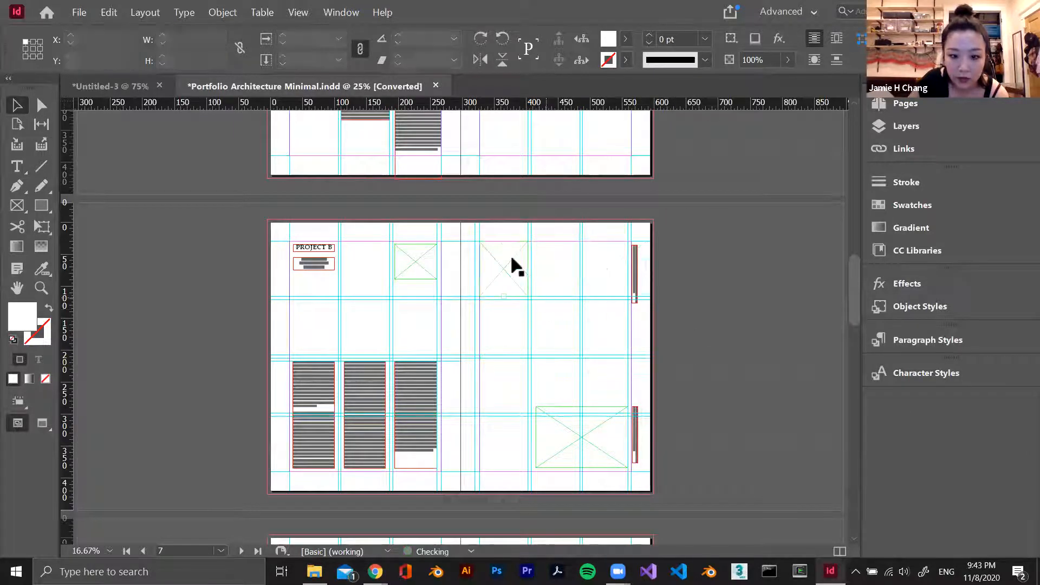
Duplicate the one-cell image frame across the right page's upper grid to make three columns by two rows of frames
{"action": "scroll", "coordinate": [617, 277], "scroll_direction": "up", "scroll_amount": 2}
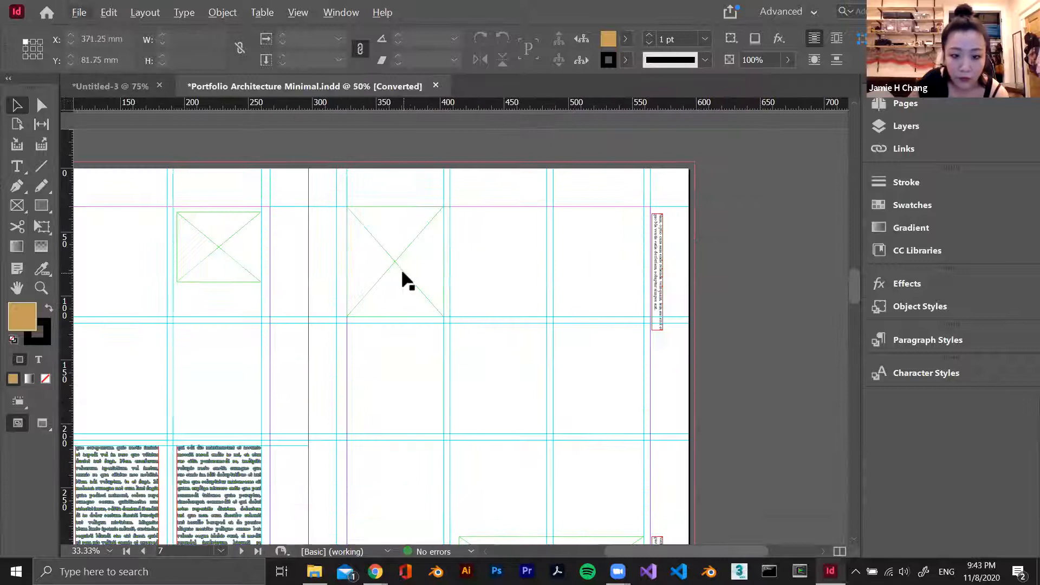
{"action": "left_click_drag", "start_coordinate": [421, 271], "coordinate": [477, 372]}
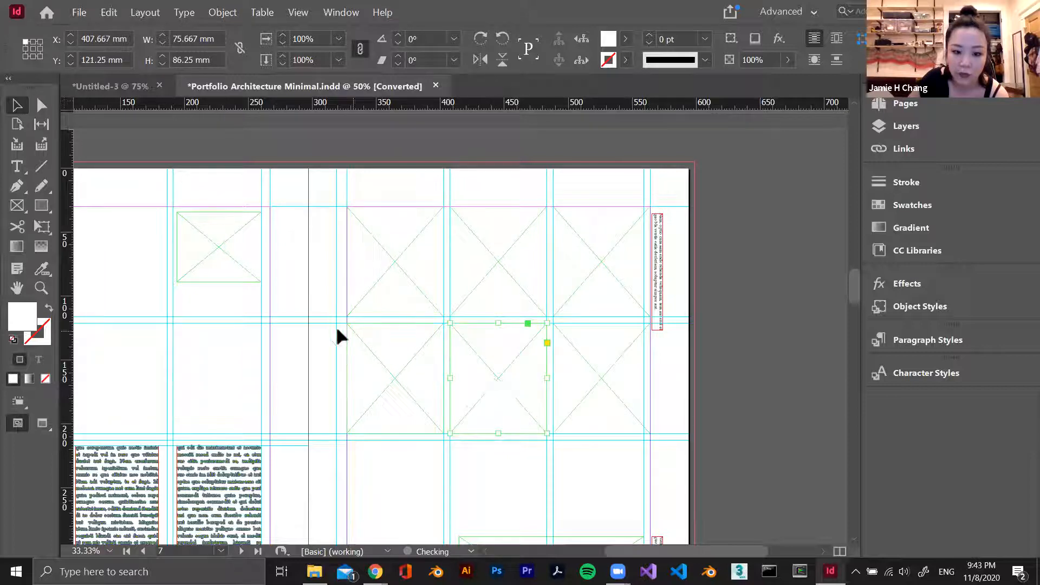
{"action": "left_click", "coordinate": [506, 474]}
{"action": "scroll", "coordinate": [598, 329], "scroll_direction": "down", "scroll_amount": 1}
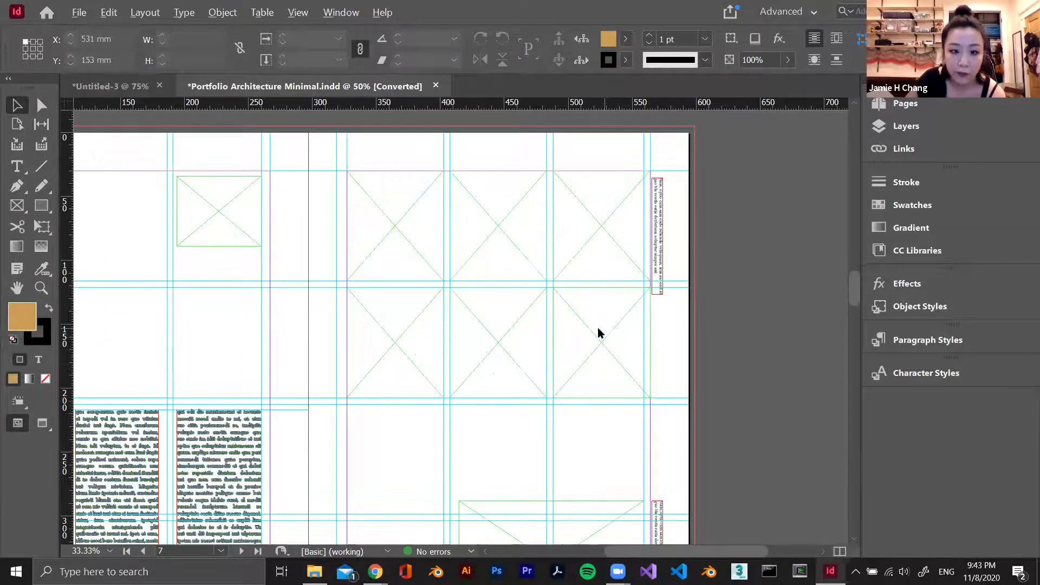
Switch to File Explorer, open the Materialize folder and load IMG_2043, IMG_2044, IMG_2045, IMG_2053, IMG_2054 and IMG_2059 into the InDesign layout for placing
{"action": "key", "text": "alt+Tab"}
{"action": "key", "text": "alt+Tab"}
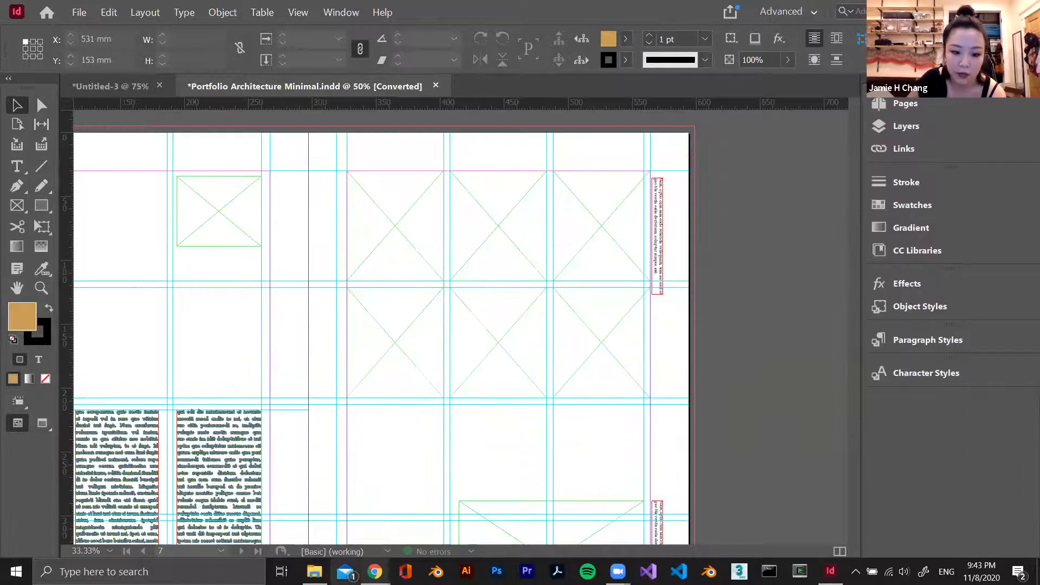
{"action": "left_click", "coordinate": [314, 572]}
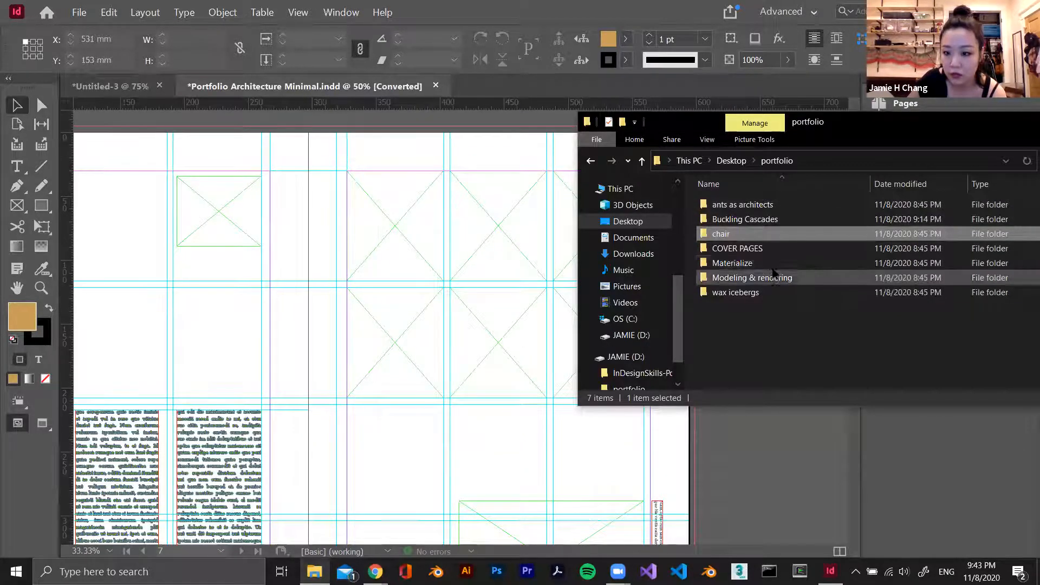
{"action": "double_click", "coordinate": [732, 263]}
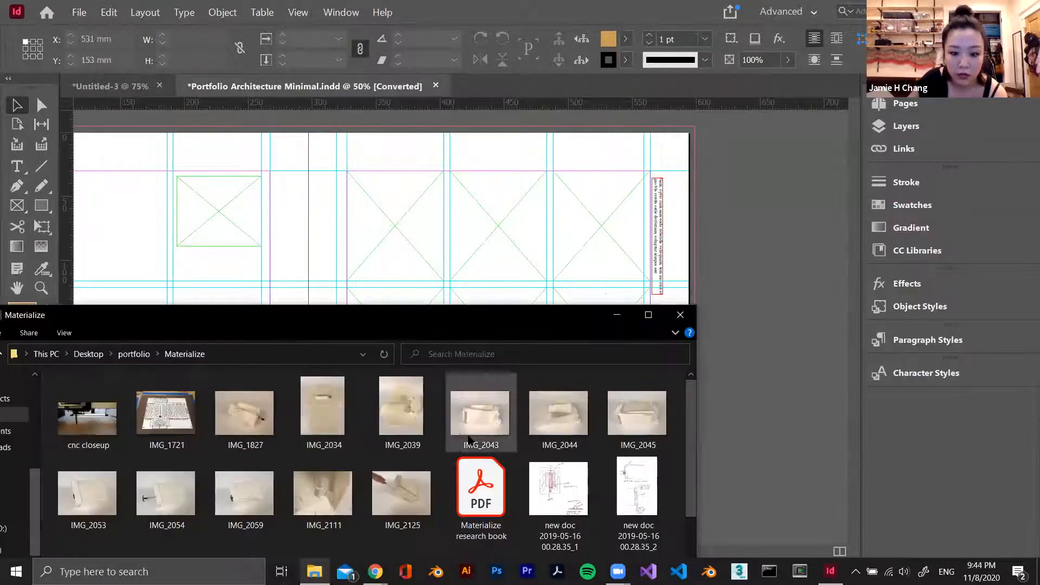
{"action": "left_click", "coordinate": [478, 420]}
{"action": "left_click", "coordinate": [559, 417], "text": "ctrl"}
{"action": "left_click", "coordinate": [633, 416], "text": "ctrl"}
{"action": "left_click", "coordinate": [90, 503], "text": "ctrl"}
{"action": "left_click", "coordinate": [149, 495], "text": "ctrl"}
{"action": "left_click", "coordinate": [234, 494], "text": "ctrl"}
{"action": "left_click_drag", "start_coordinate": [477, 383], "coordinate": [398, 244]}
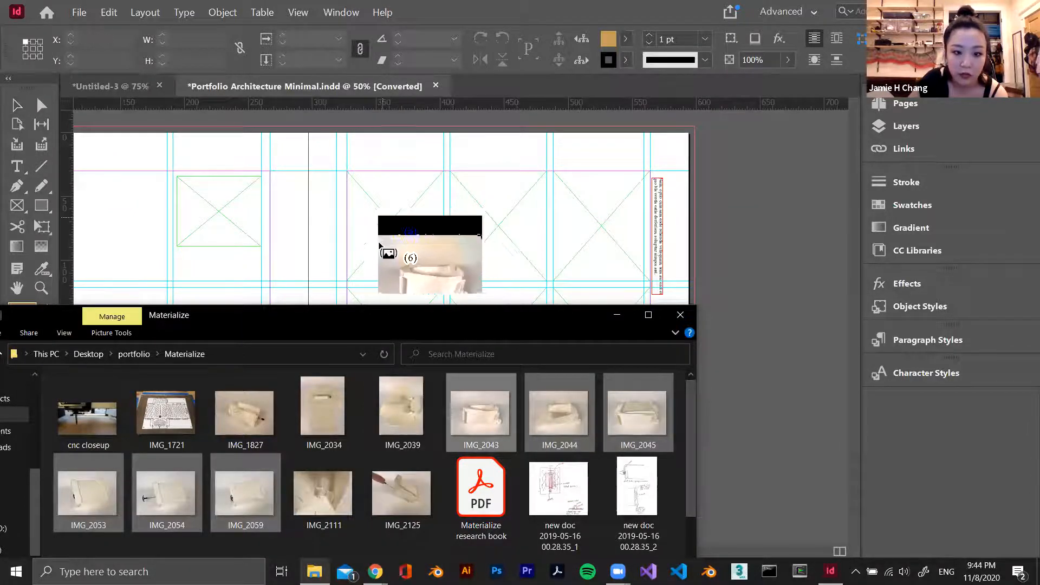
Place the loaded photos one by one into the grid of image frames on page 7, working across the upper and lower rows
{"action": "left_click", "coordinate": [381, 244]}
{"action": "left_click", "coordinate": [503, 243]}
{"action": "left_click", "coordinate": [604, 246]}
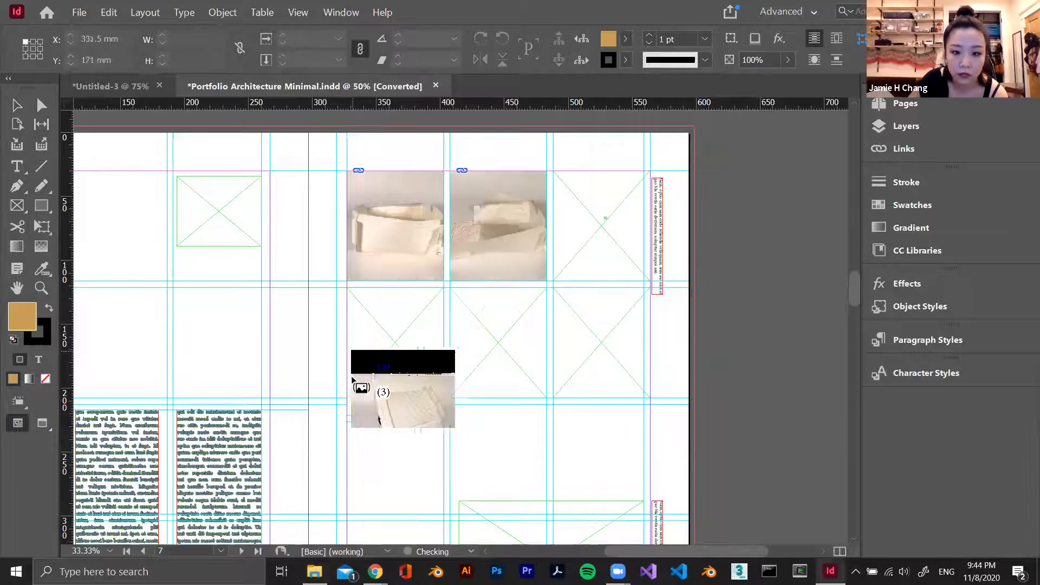
{"action": "left_click", "coordinate": [395, 370]}
{"action": "left_click", "coordinate": [525, 360]}
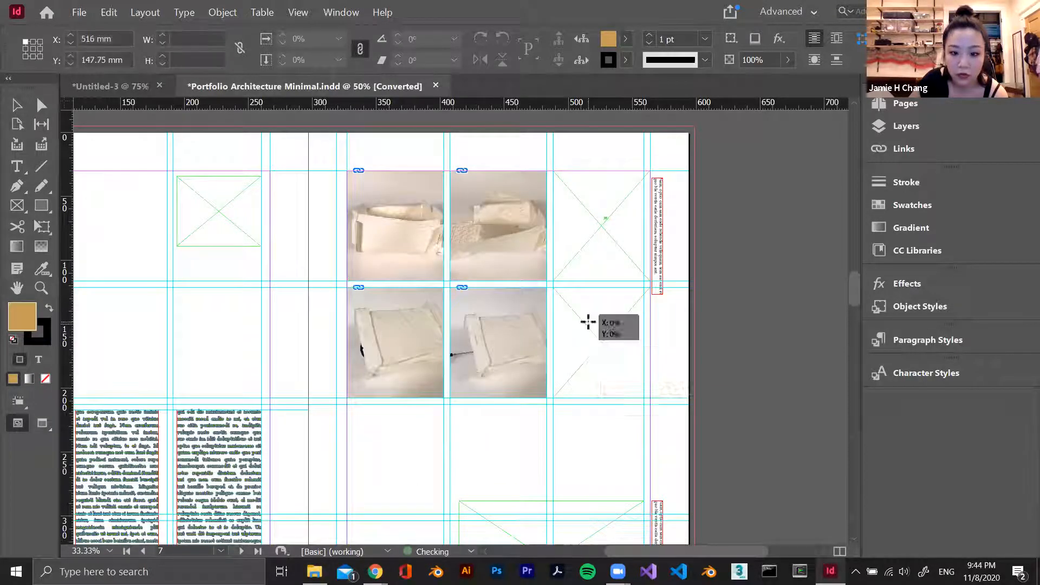
{"action": "left_click", "coordinate": [587, 325]}
Clear the tiny stray image from the upper row and place IMG_2053 in its empty third frame
{"action": "left_click_drag", "start_coordinate": [605, 218], "coordinate": [547, 171]}
{"action": "left_click", "coordinate": [665, 246]}
{"action": "key", "text": "alt+Tab"}
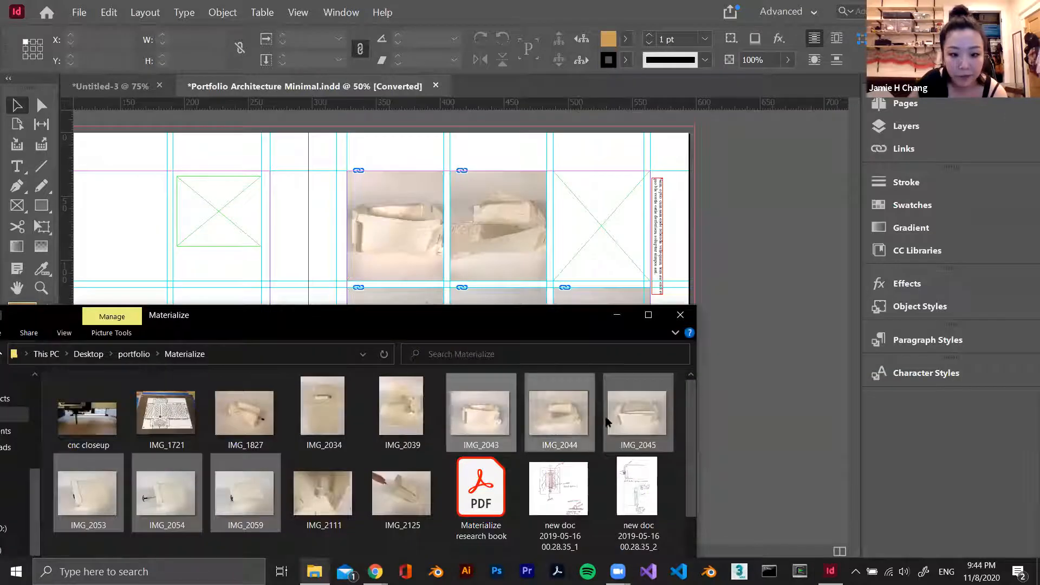
{"action": "left_click", "coordinate": [95, 481]}
{"action": "left_click_drag", "start_coordinate": [96, 481], "coordinate": [580, 230]}
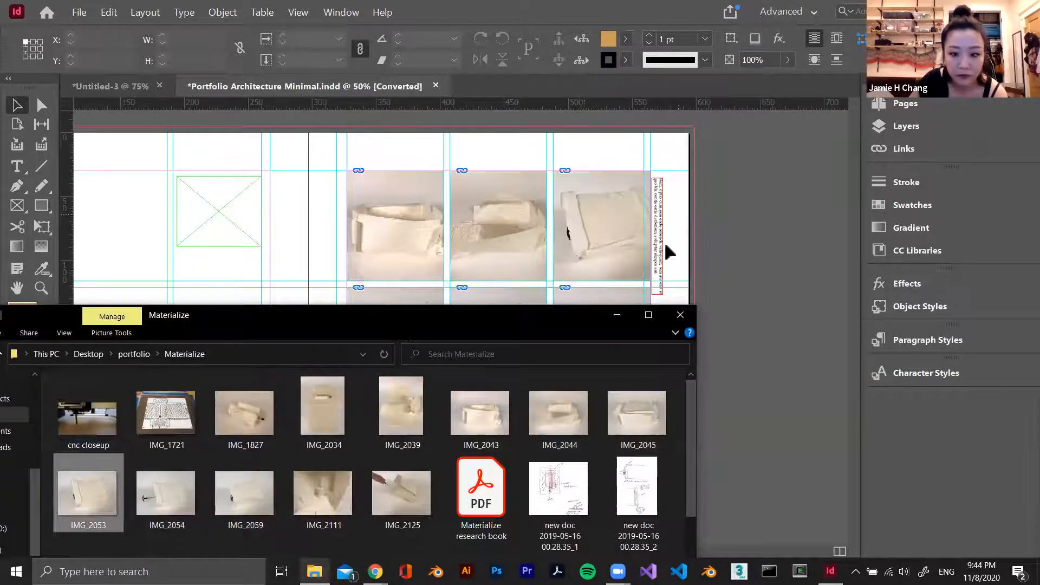
Reposition the three upper-row photos inside their frames so their subjects are better centred
{"action": "left_click", "coordinate": [664, 242]}
{"action": "left_click_drag", "start_coordinate": [403, 225], "coordinate": [410, 243]}
{"action": "left_click_drag", "start_coordinate": [500, 234], "coordinate": [496, 235]}
{"action": "left_click_drag", "start_coordinate": [602, 226], "coordinate": [592, 225]}
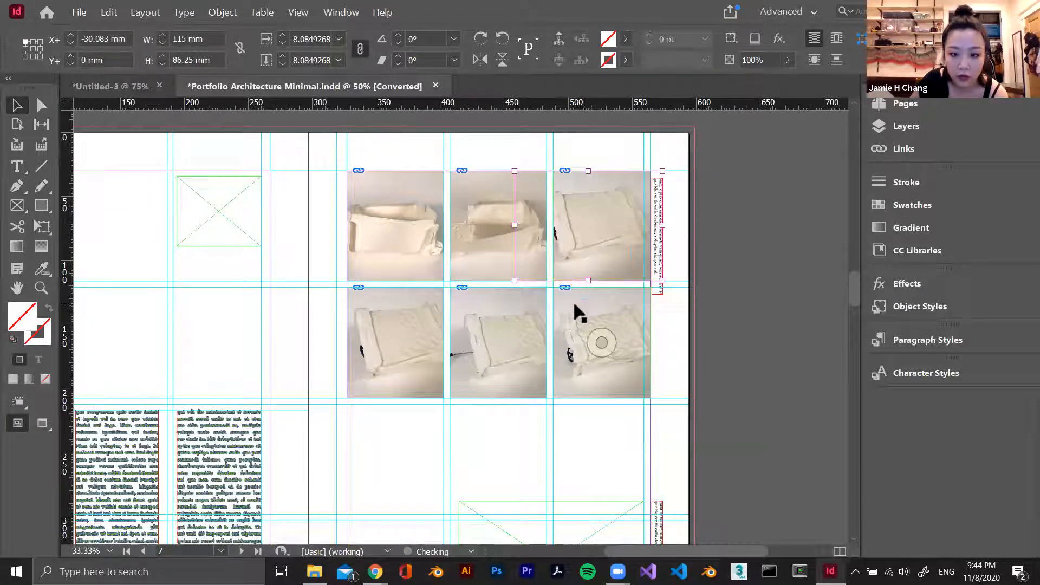
{"action": "left_click", "coordinate": [737, 252]}
Reposition the three lower-row photos inside their frames so their subjects are better centred
{"action": "left_click", "coordinate": [379, 350]}
{"action": "left_click_drag", "start_coordinate": [400, 345], "coordinate": [493, 341]}
{"action": "left_click_drag", "start_coordinate": [602, 343], "coordinate": [588, 341]}
{"action": "left_click", "coordinate": [670, 323]}
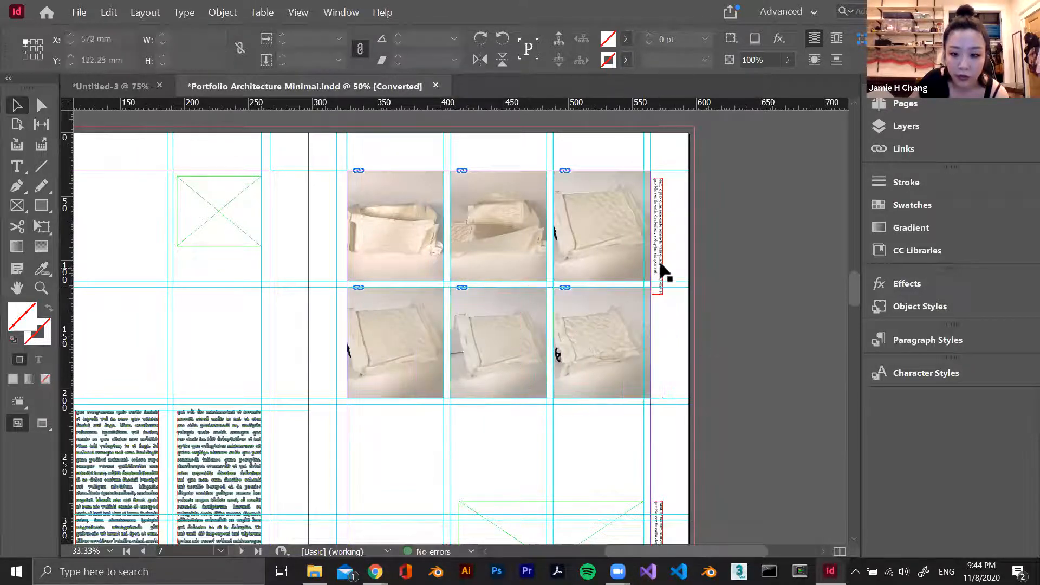
Fit the lower image frame on page 7 to the grid below the photos, at X 327 mm, Y 212.5 mm and 232 by 177.5 mm
{"action": "key", "text": "t"}
{"action": "scroll", "coordinate": [645, 347], "scroll_direction": "down", "scroll_amount": 2}
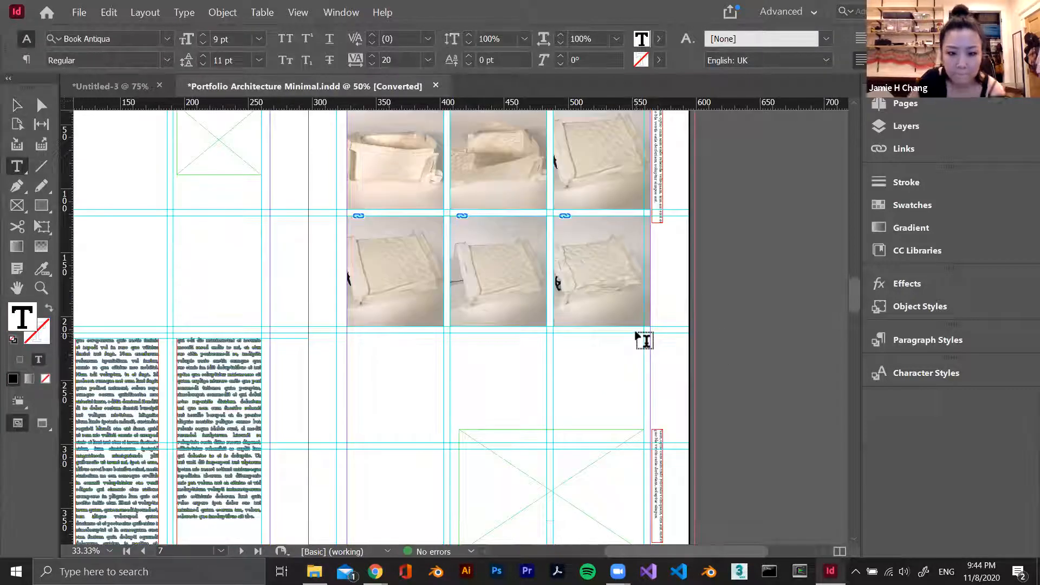
{"action": "key", "text": "Escape"}
{"action": "scroll", "coordinate": [615, 336], "scroll_direction": "down", "scroll_amount": 3}
{"action": "left_click_drag", "start_coordinate": [513, 390], "coordinate": [514, 397]}
{"action": "left_click_drag", "start_coordinate": [459, 329], "coordinate": [347, 225]}
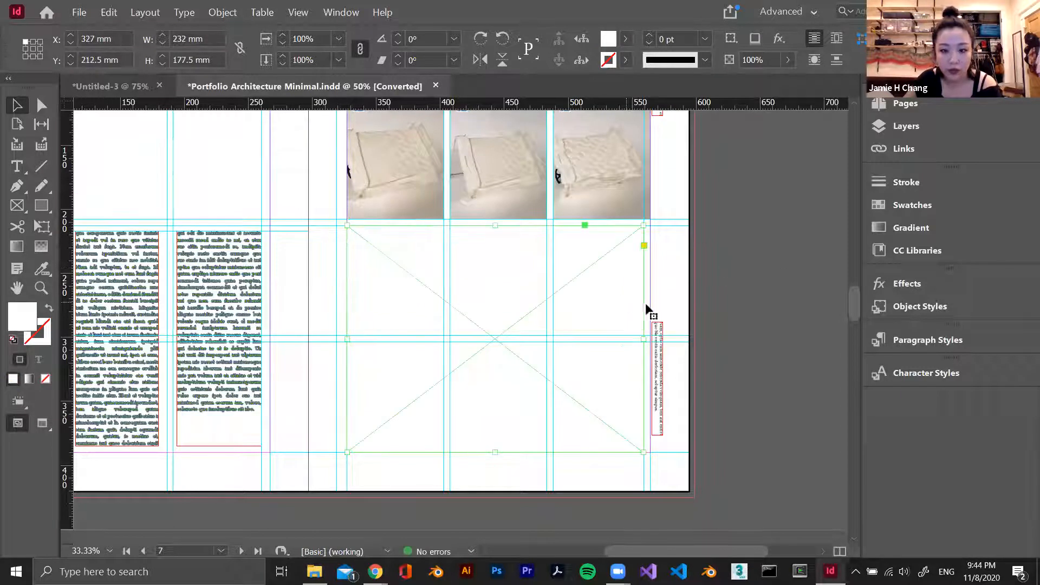
Place IMG_2125 from the Materialize folder in the large lower frame on page 7
{"action": "key", "text": "alt+Tab"}
{"action": "left_click_drag", "start_coordinate": [408, 479], "coordinate": [476, 287]}
{"action": "left_click", "coordinate": [755, 324]}
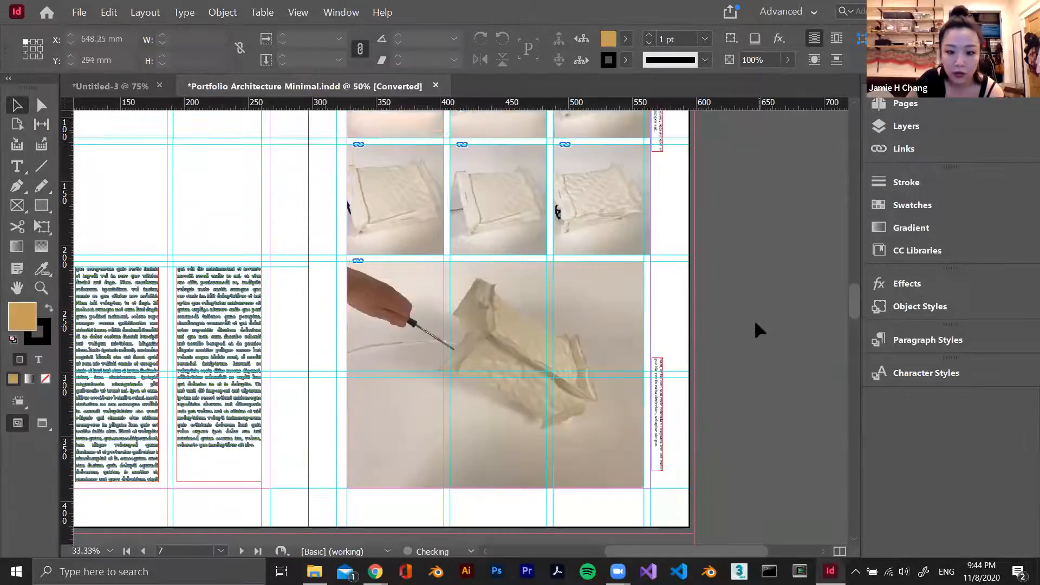
Look over the Project B spread with its placed photos and the following spreads for Projects C, D and E
{"action": "scroll", "coordinate": [754, 320], "scroll_direction": "up", "scroll_amount": 3}
{"action": "scroll", "coordinate": [317, 289], "scroll_direction": "up", "scroll_amount": 3}
{"action": "scroll", "coordinate": [316, 289], "scroll_direction": "down", "scroll_amount": 3}
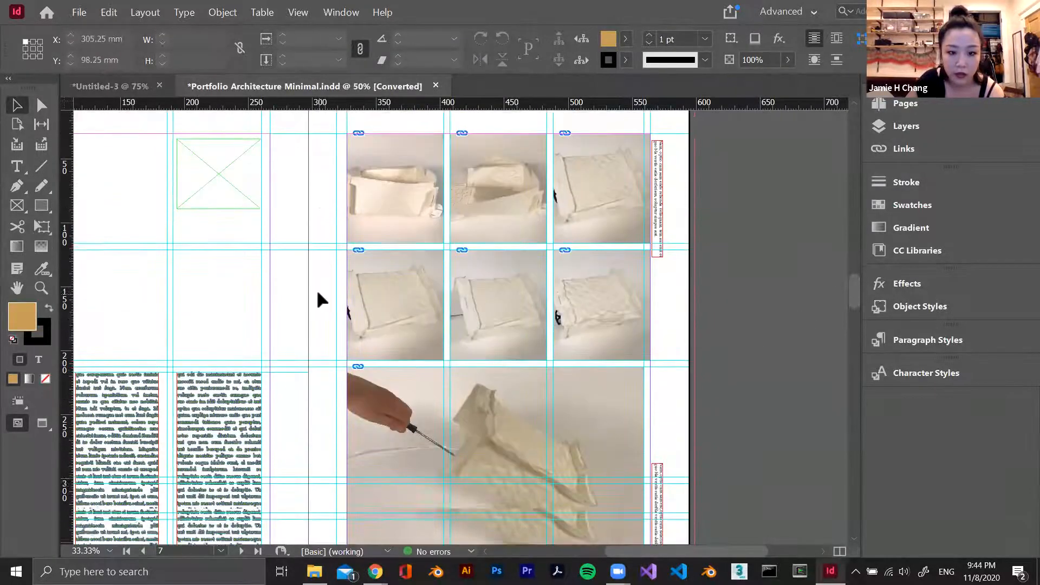
{"action": "scroll", "coordinate": [317, 290], "scroll_direction": "up", "scroll_amount": 2}
{"action": "scroll", "coordinate": [477, 325], "scroll_direction": "down", "scroll_amount": 4}
{"action": "scroll", "coordinate": [462, 325], "scroll_direction": "up", "scroll_amount": 2}
{"action": "scroll", "coordinate": [462, 323], "scroll_direction": "down", "scroll_amount": 1}
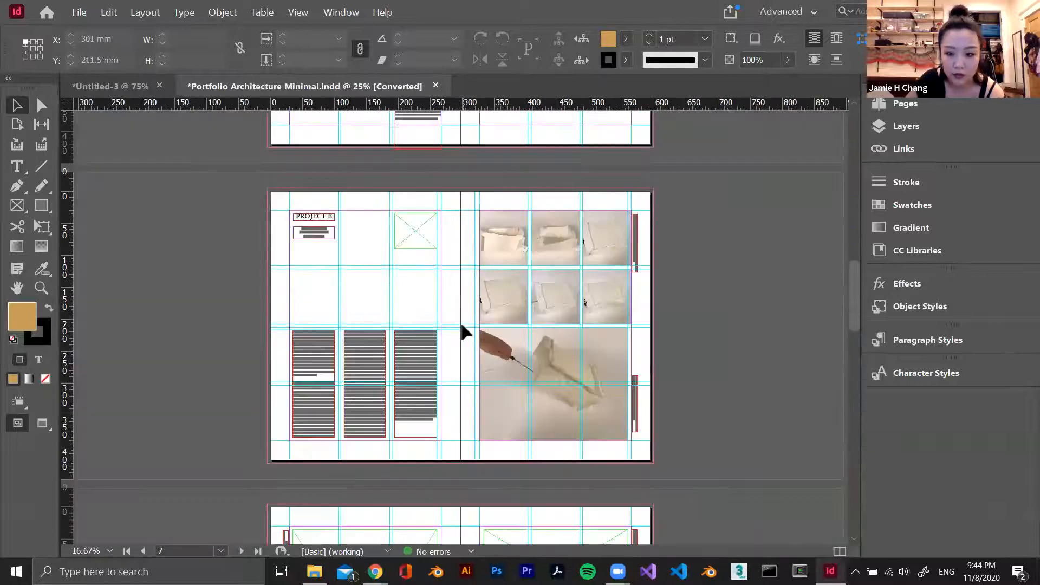
{"action": "scroll", "coordinate": [740, 383], "scroll_direction": "down", "scroll_amount": 2}
{"action": "scroll", "coordinate": [742, 384], "scroll_direction": "down", "scroll_amount": 6}
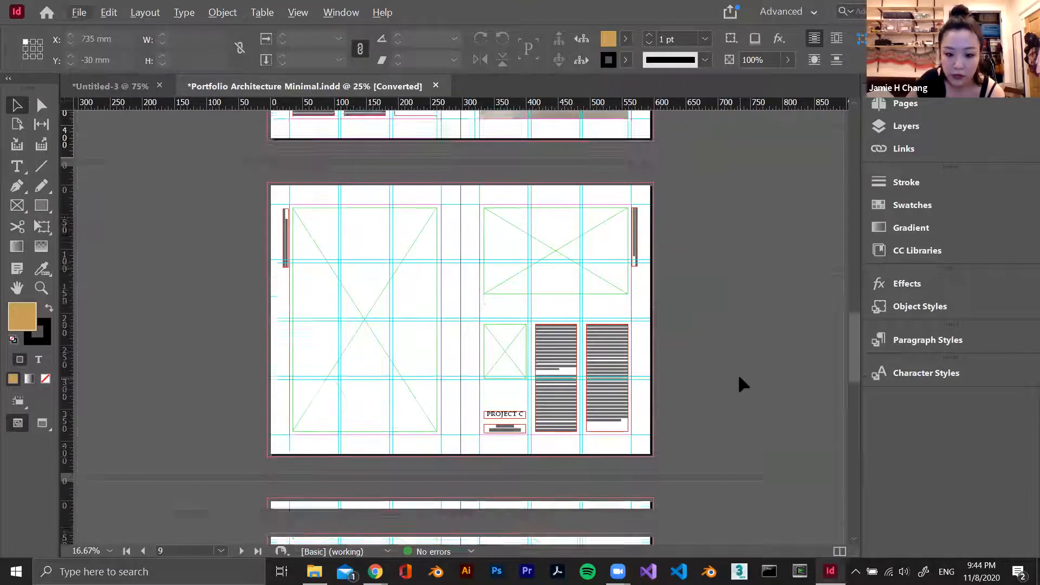
{"action": "scroll", "coordinate": [742, 384], "scroll_direction": "down", "scroll_amount": 3}
{"action": "scroll", "coordinate": [732, 371], "scroll_direction": "down", "scroll_amount": 3}
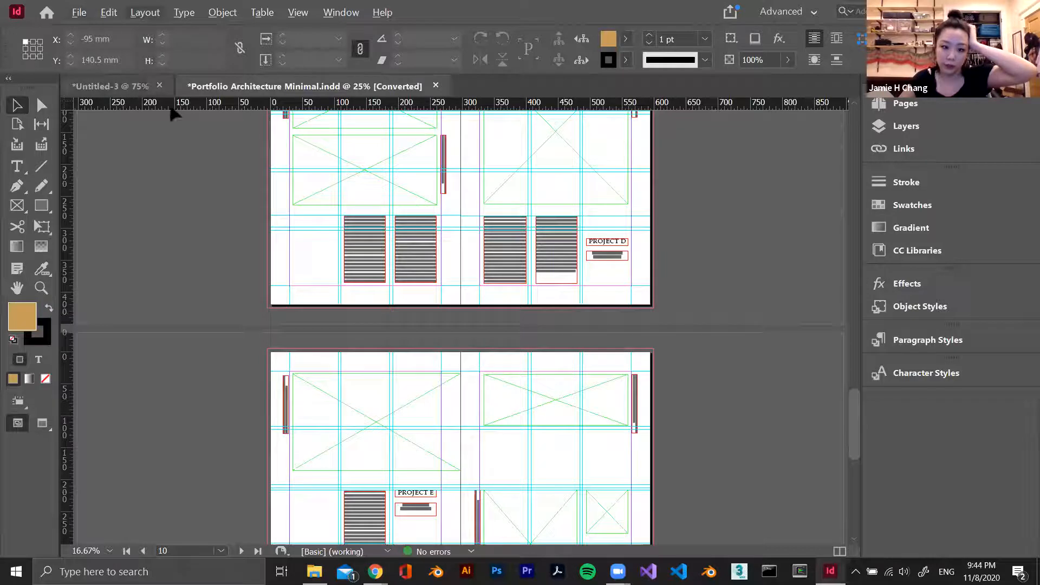
{"action": "scroll", "coordinate": [187, 131], "scroll_direction": "up", "scroll_amount": 3}
{"action": "scroll", "coordinate": [189, 122], "scroll_direction": "up", "scroll_amount": 4}
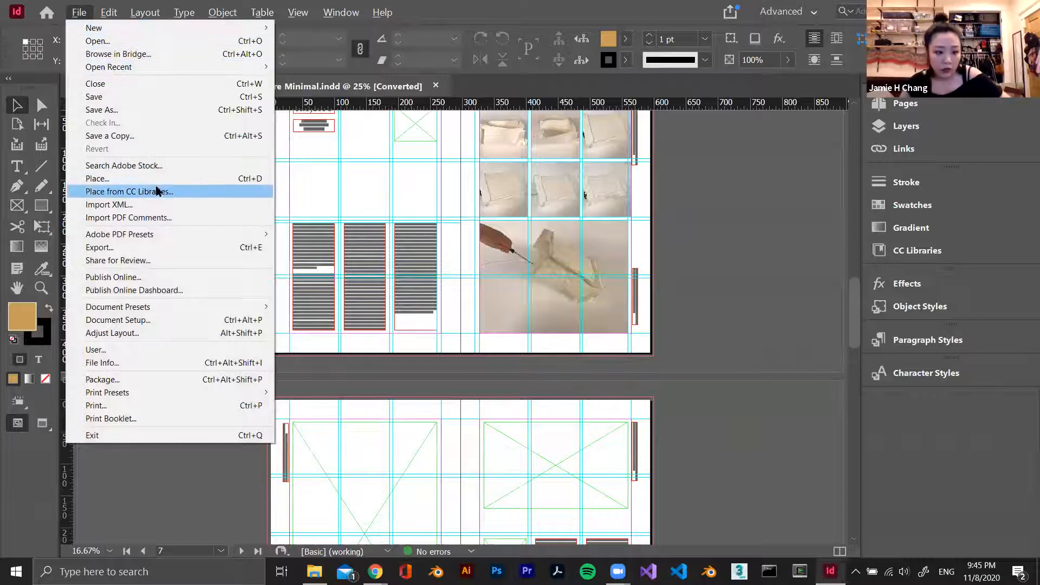
Compare the Adobe PDF (Interactive) and Adobe PDF (Print) formats in the export settings and cancel the export
{"action": "left_click", "coordinate": [137, 251]}
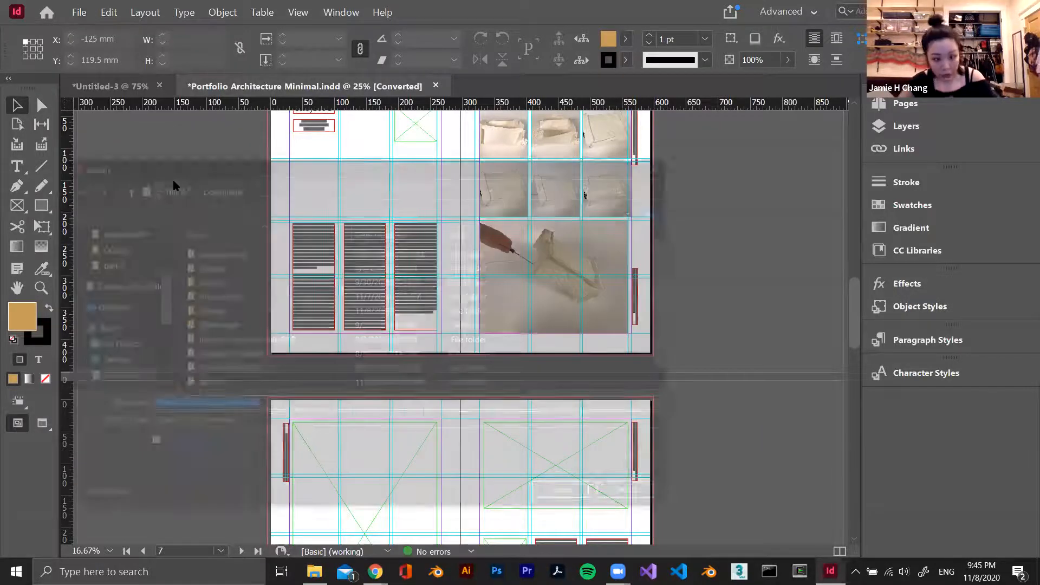
{"action": "left_click", "coordinate": [268, 426]}
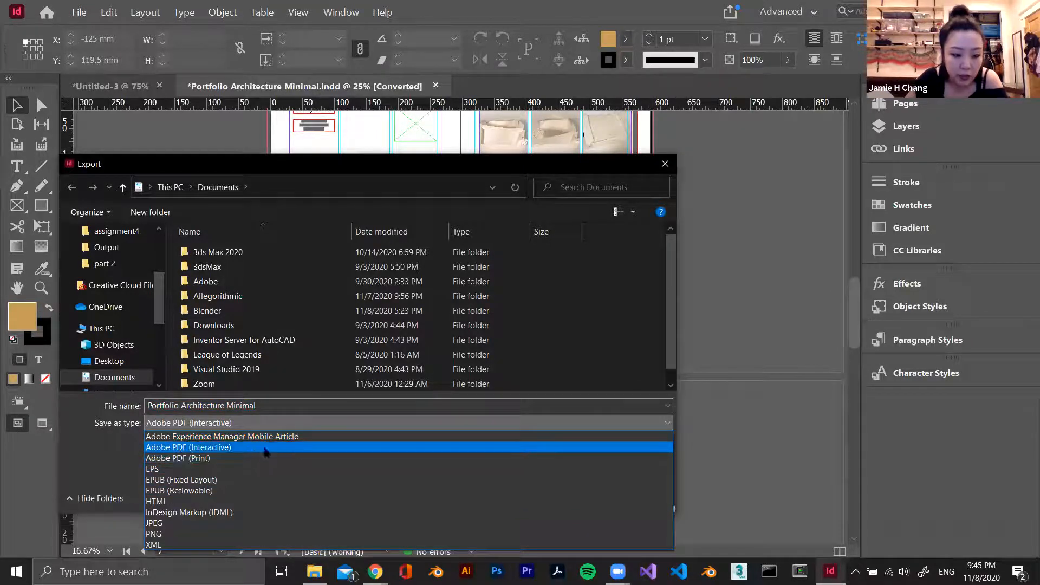
{"action": "left_click", "coordinate": [234, 458]}
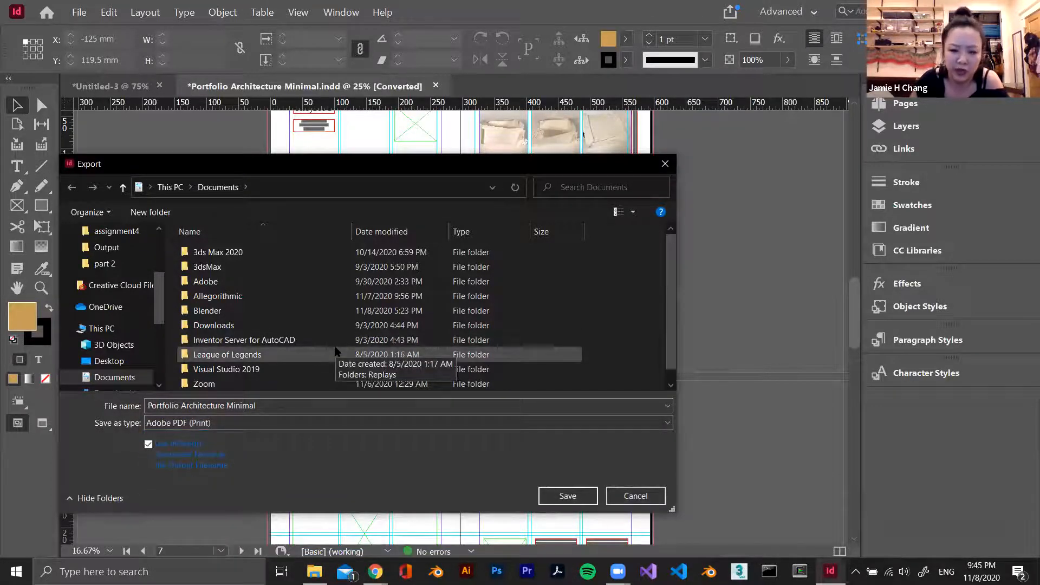
{"action": "left_click", "coordinate": [238, 423]}
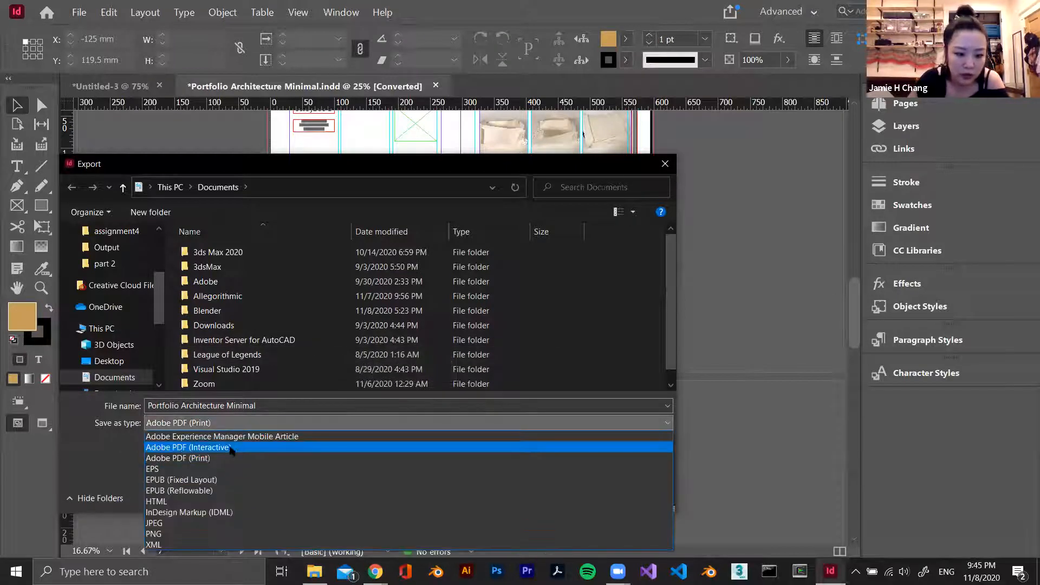
{"action": "left_click", "coordinate": [212, 447]}
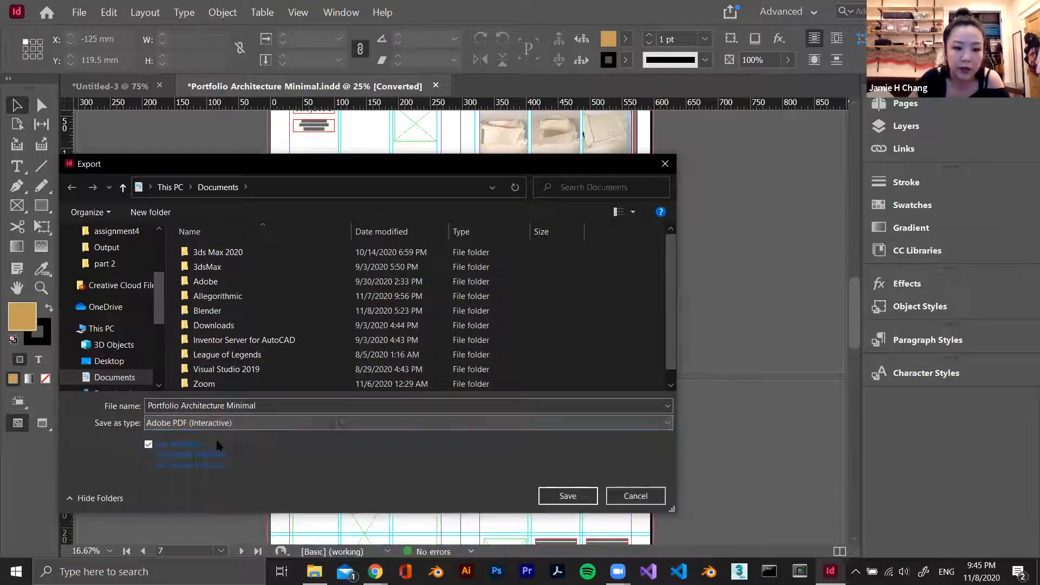
{"action": "left_click", "coordinate": [282, 423]}
{"action": "left_click", "coordinate": [241, 458]}
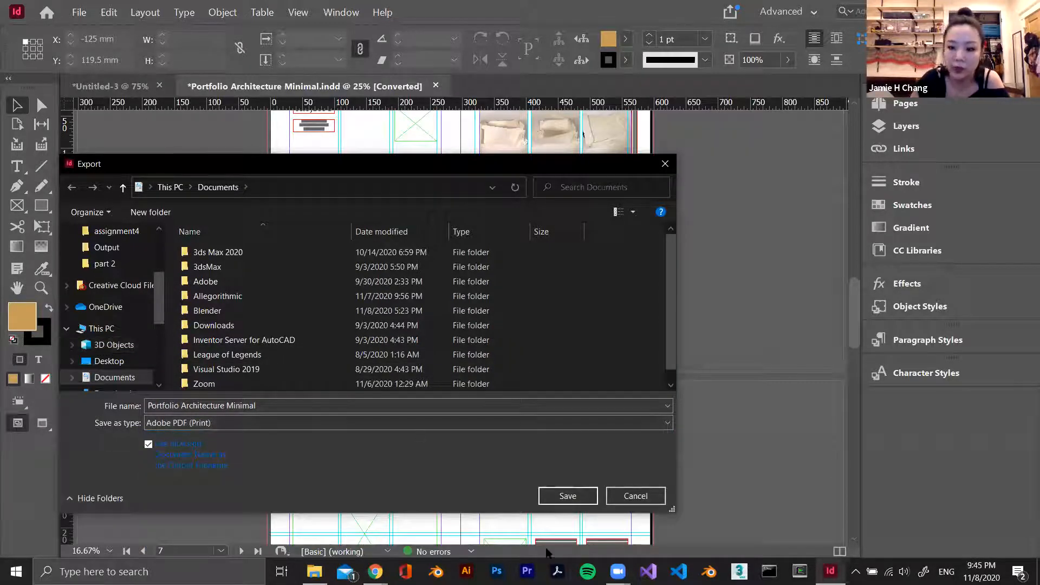
{"action": "left_click", "coordinate": [636, 496]}
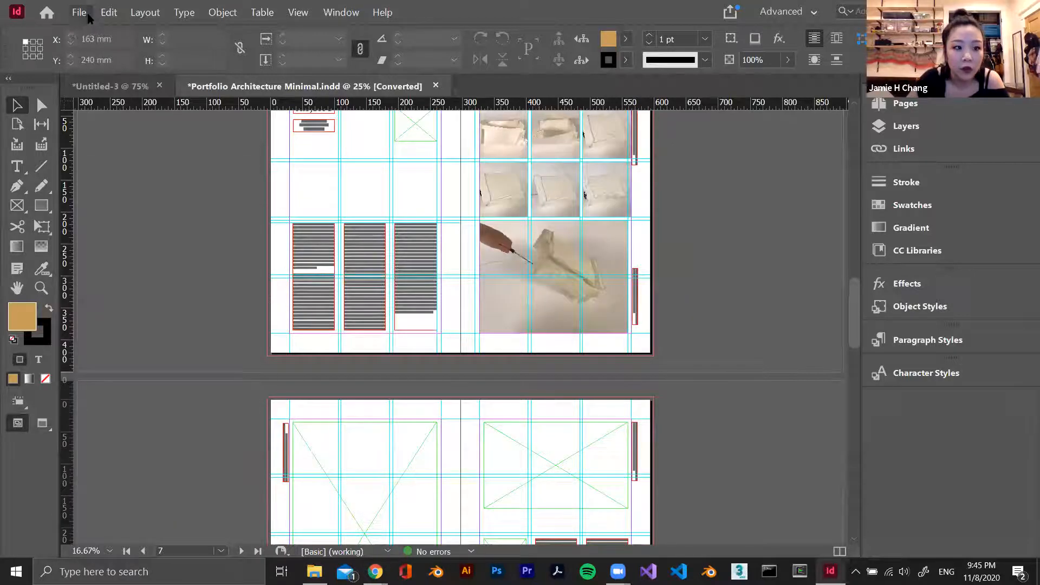
Save and package the publication with its fonts, links, IDML and High Quality Print PDF into Portfolio Architecture Minimal Folder in Documents
{"action": "left_click", "coordinate": [86, 16]}
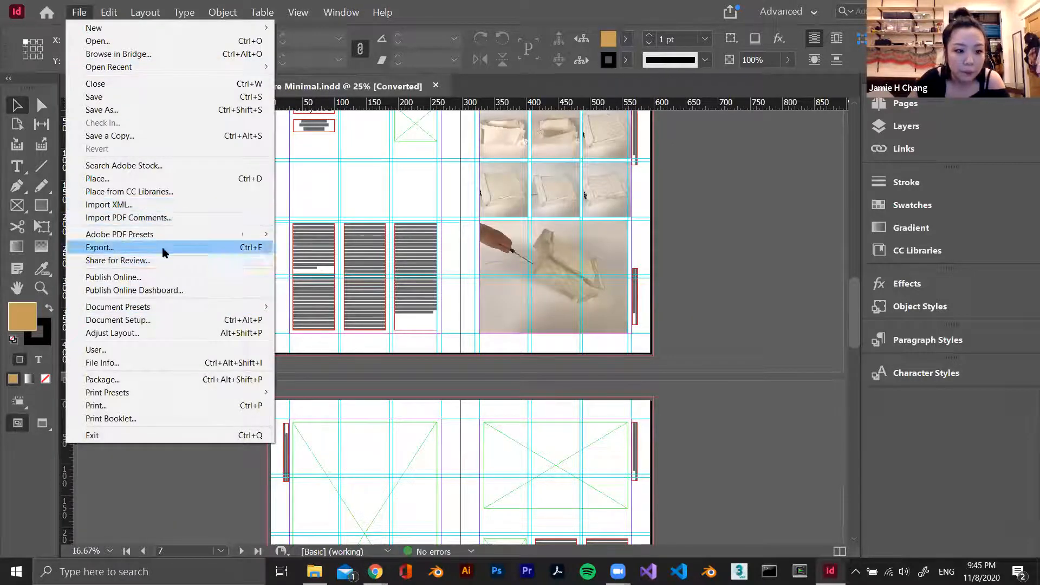
{"action": "left_click", "coordinate": [152, 378]}
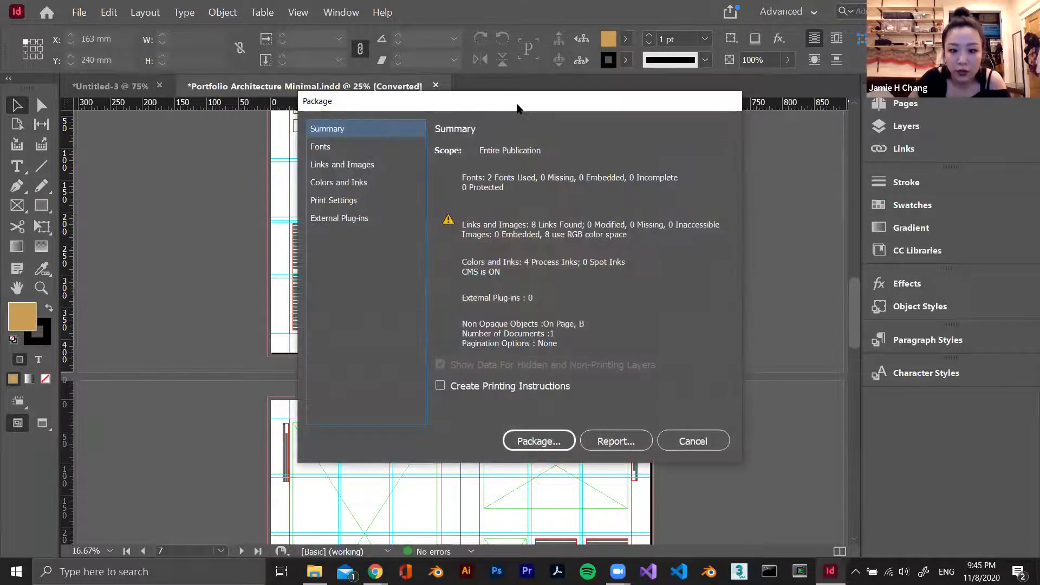
{"action": "left_click_drag", "start_coordinate": [517, 107], "coordinate": [381, 78]}
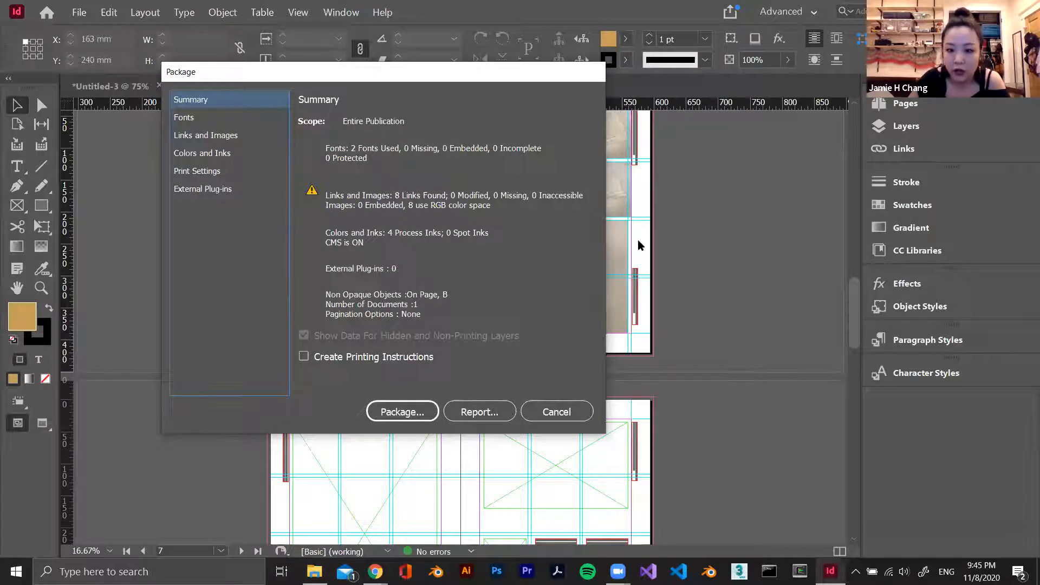
{"action": "left_click", "coordinate": [402, 412]}
{"action": "left_click", "coordinate": [551, 308]}
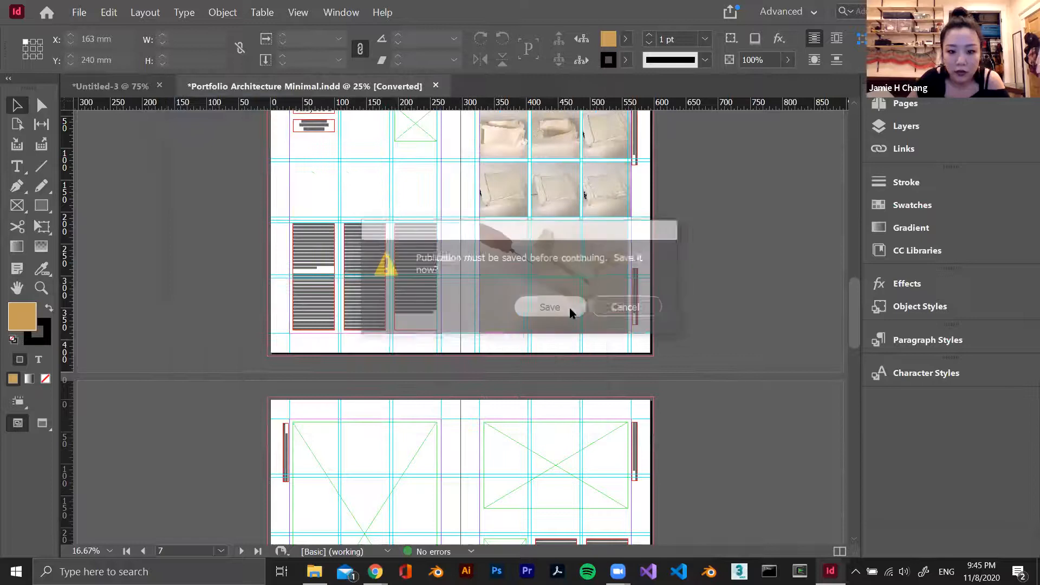
{"action": "left_click", "coordinate": [569, 497]}
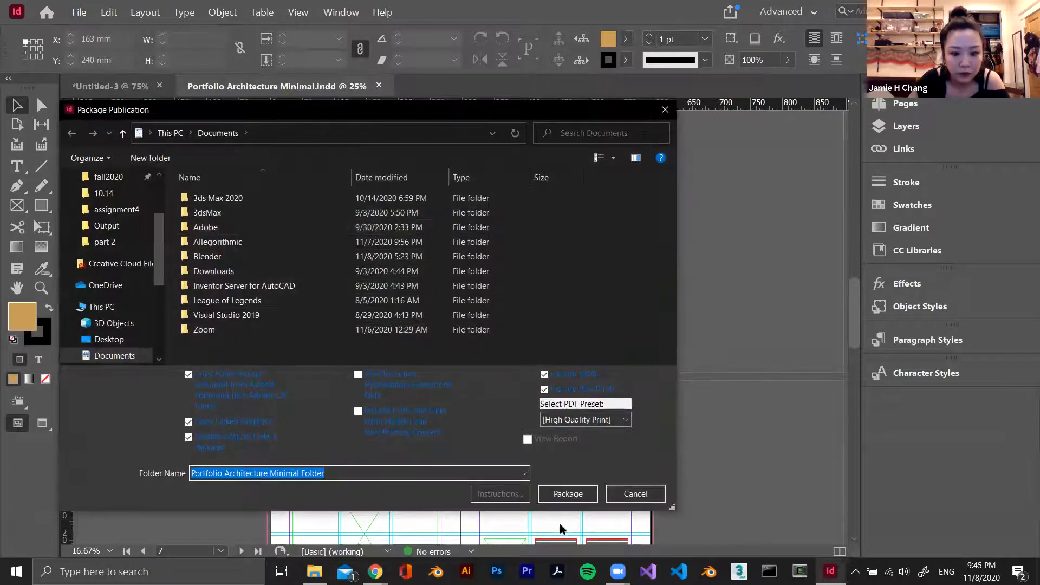
{"action": "left_click", "coordinate": [561, 496]}
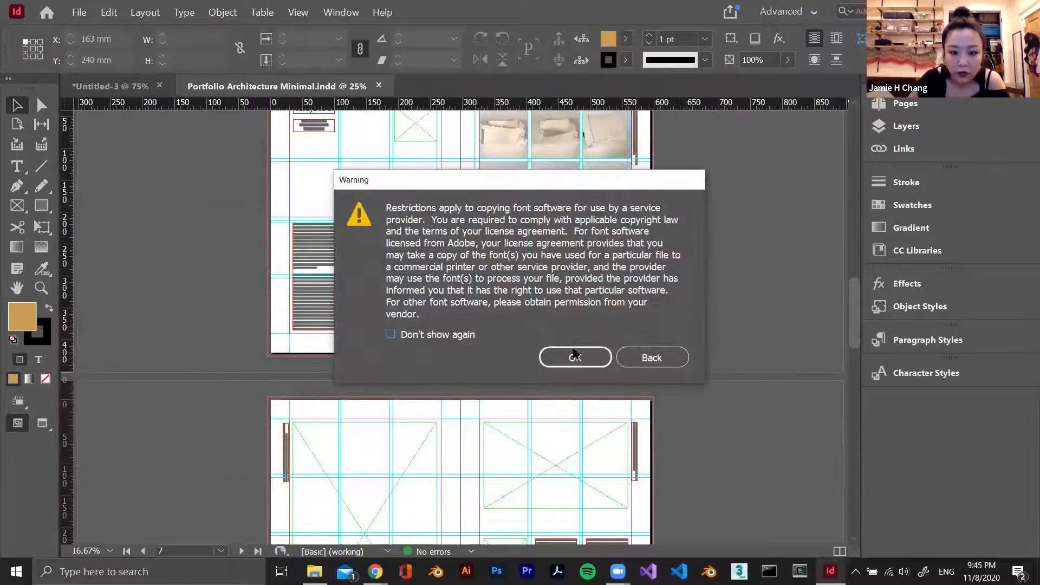
{"action": "left_click", "coordinate": [574, 358]}
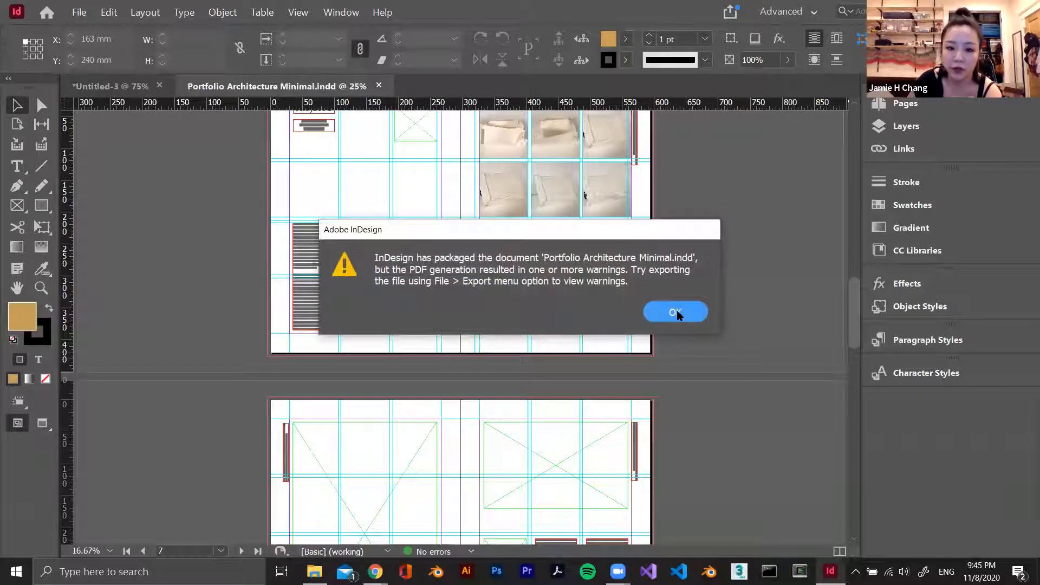
{"action": "left_click", "coordinate": [676, 312]}
Switch to File Explorer and view the Links folder inside Portfolio Architecture Minimal Folder in Documents
{"action": "key", "text": "alt+Tab"}
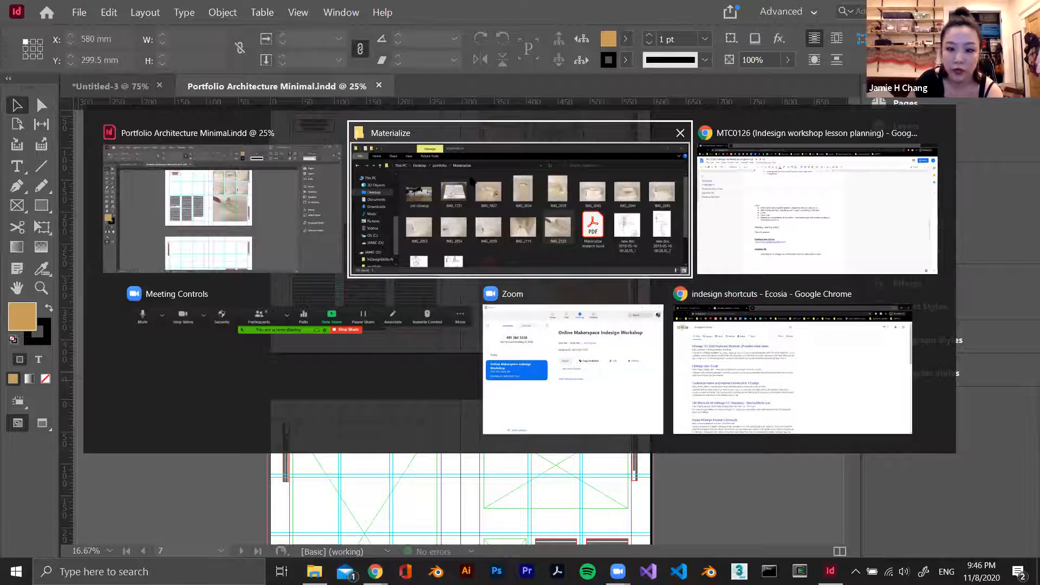
{"action": "left_click", "coordinate": [472, 202]}
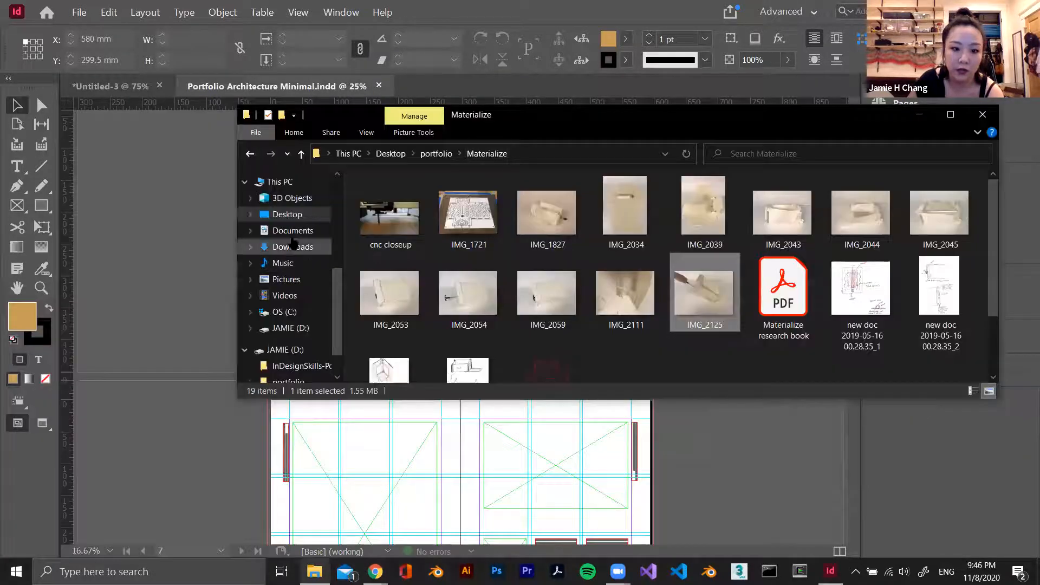
{"action": "left_click", "coordinate": [292, 230]}
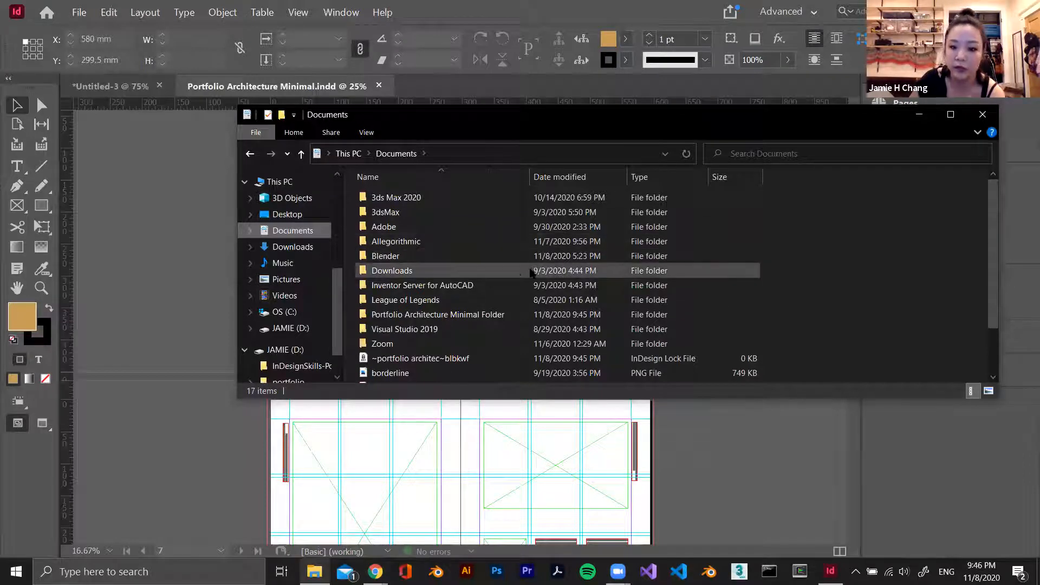
{"action": "scroll", "coordinate": [477, 303], "scroll_direction": "down", "scroll_amount": 2}
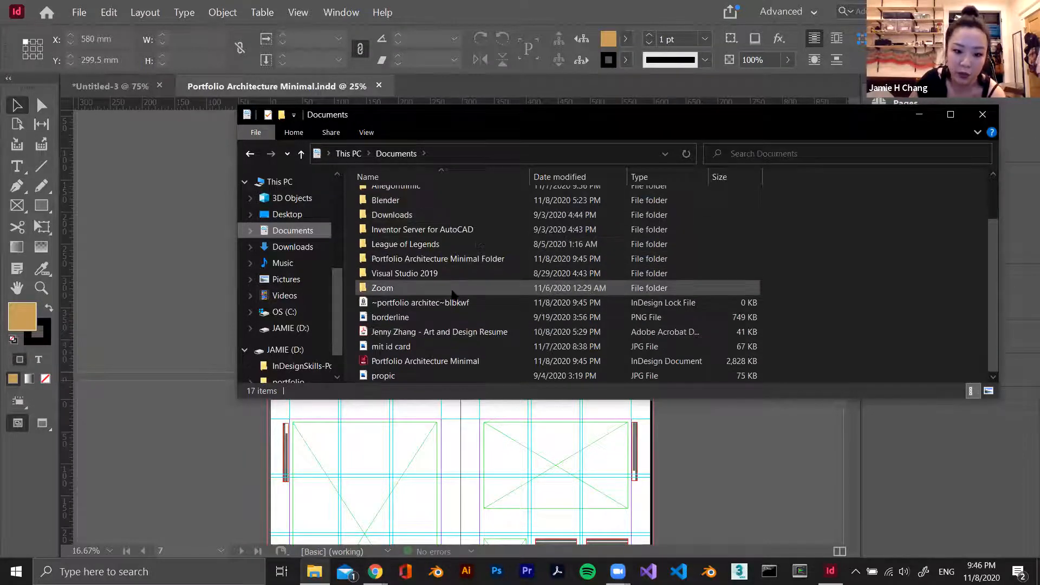
{"action": "scroll", "coordinate": [477, 317], "scroll_direction": "up", "scroll_amount": 2}
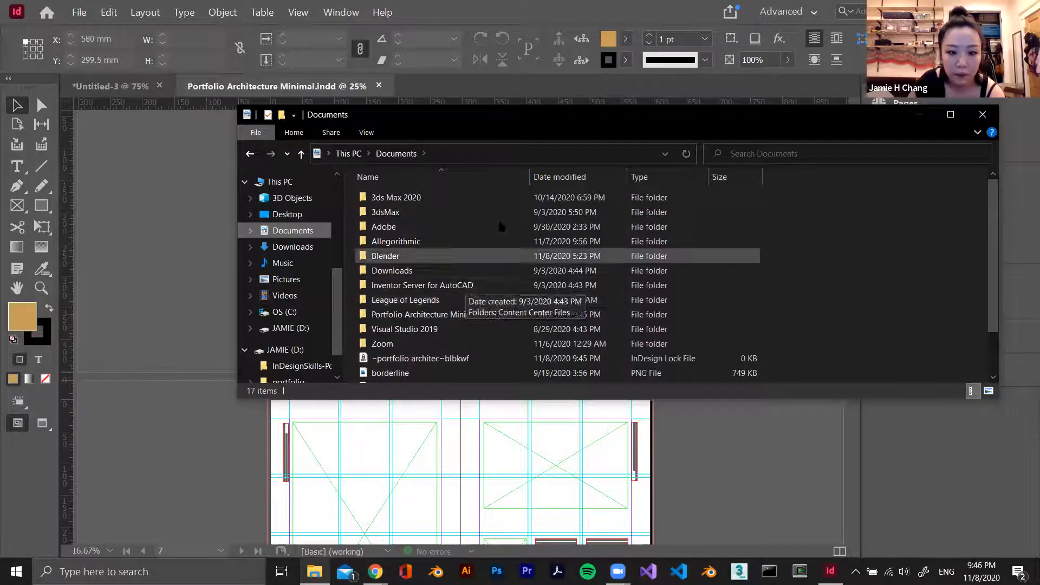
{"action": "left_click", "coordinate": [496, 343]}
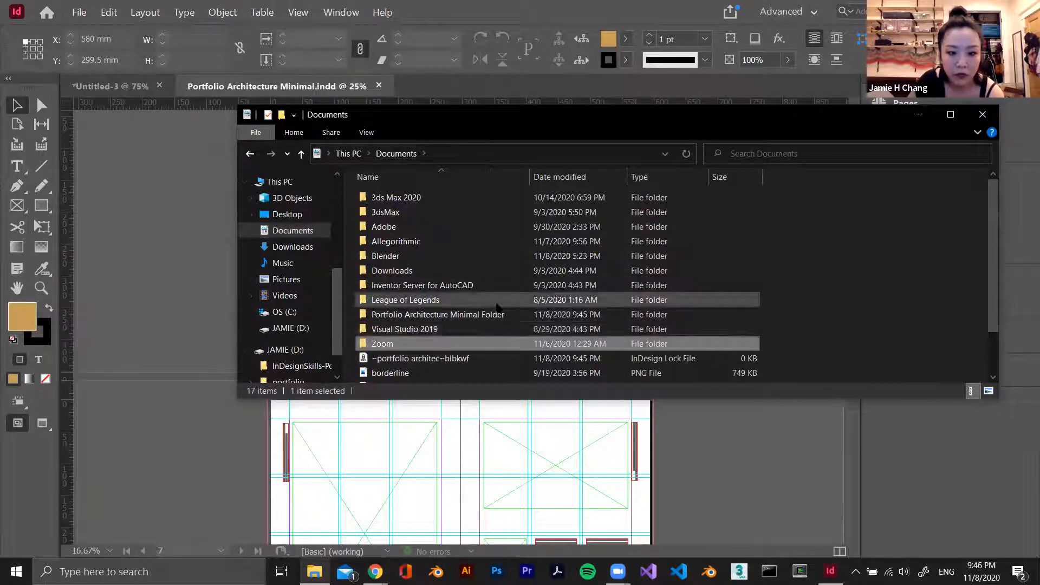
{"action": "double_click", "coordinate": [499, 315]}
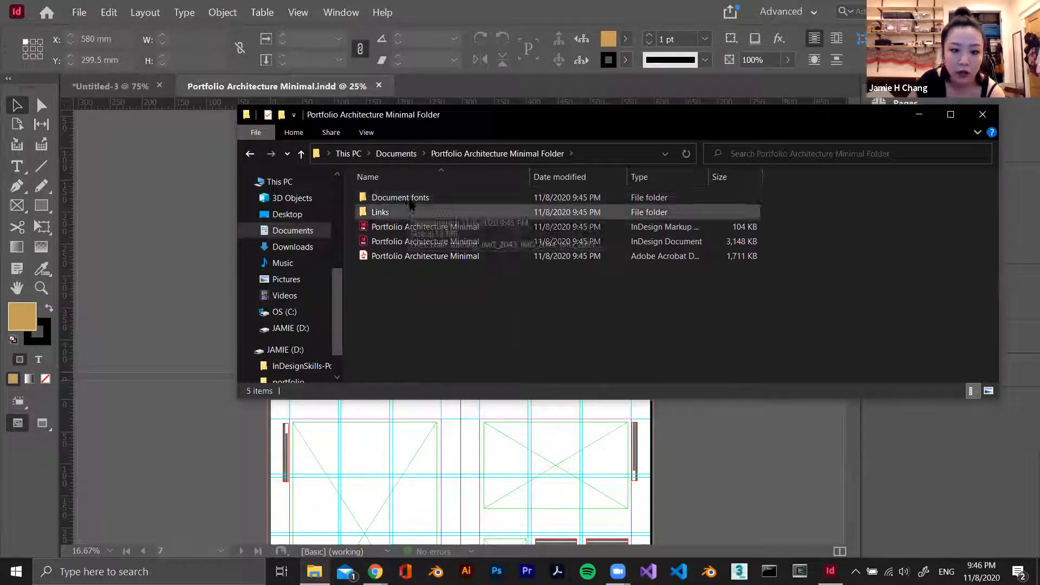
{"action": "double_click", "coordinate": [380, 212]}
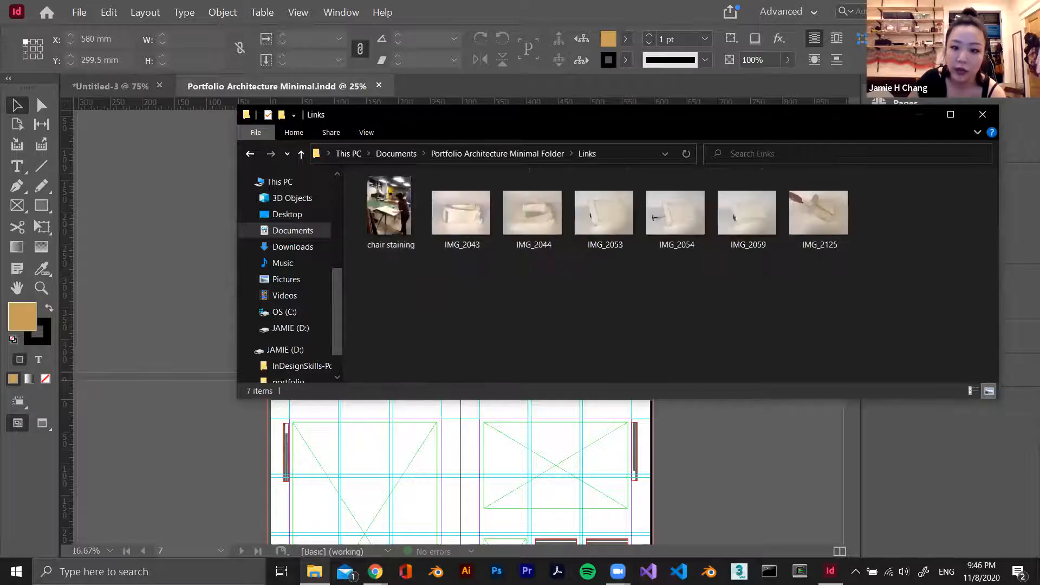
{"action": "left_click_drag", "start_coordinate": [585, 114], "coordinate": [420, 94]}
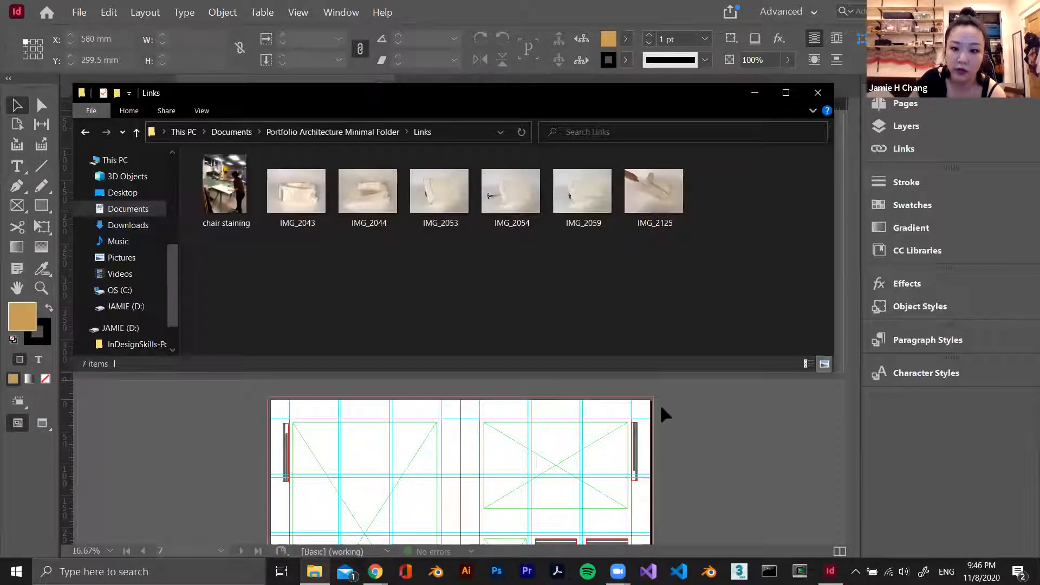
Return to Portfolio Architecture Minimal Folder and open the packaged InDesign document in InDesign
{"action": "left_click", "coordinate": [730, 427]}
{"action": "key", "text": "alt+Tab"}
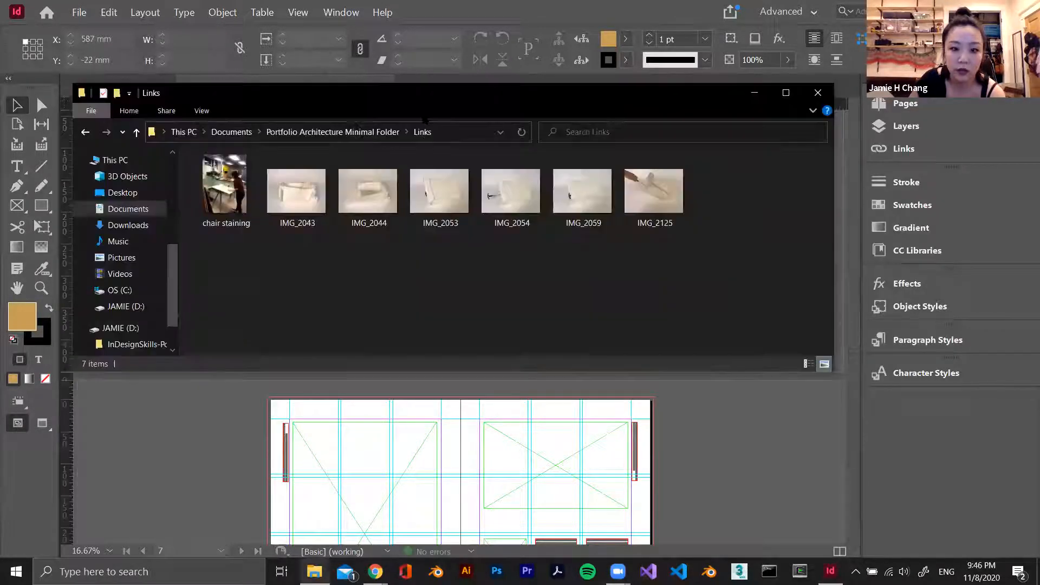
{"action": "left_click", "coordinate": [360, 132]}
{"action": "left_click", "coordinate": [298, 208]}
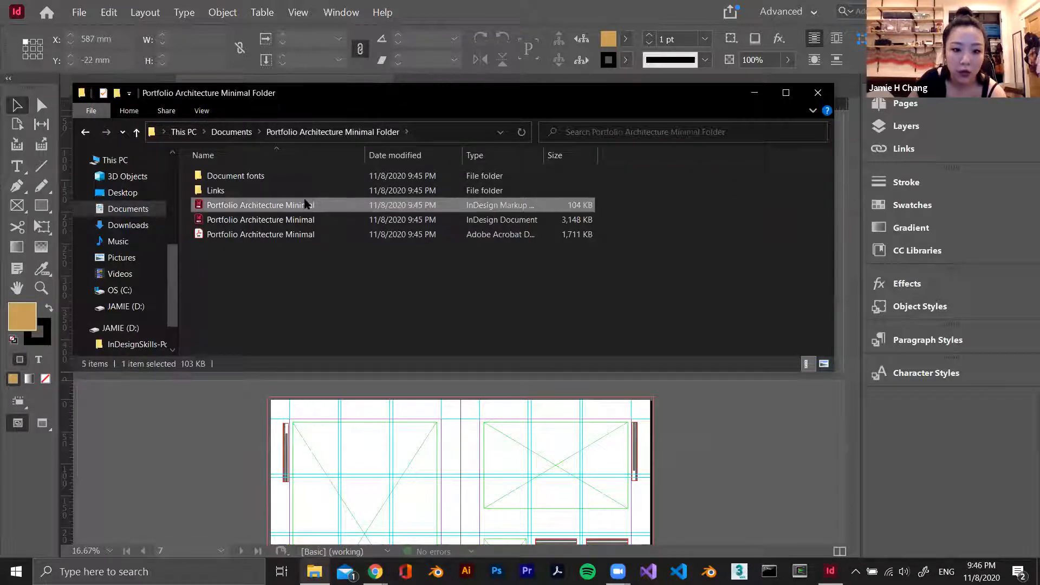
{"action": "left_click", "coordinate": [307, 219]}
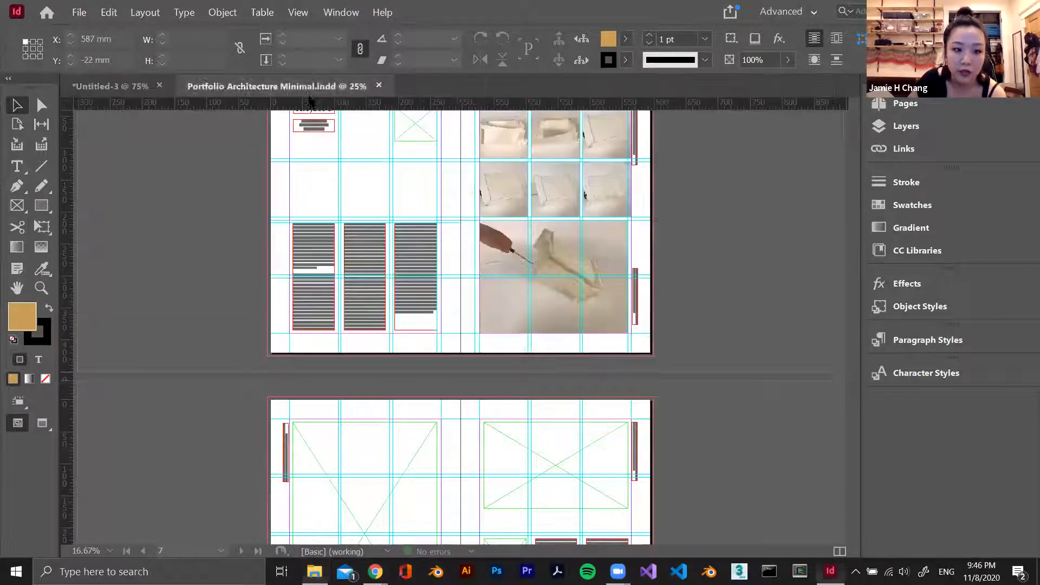
Check the large lower photo on page 7 of the packaged document and the package folder's files in File Explorer
{"action": "scroll", "coordinate": [554, 319], "scroll_direction": "up", "scroll_amount": 4}
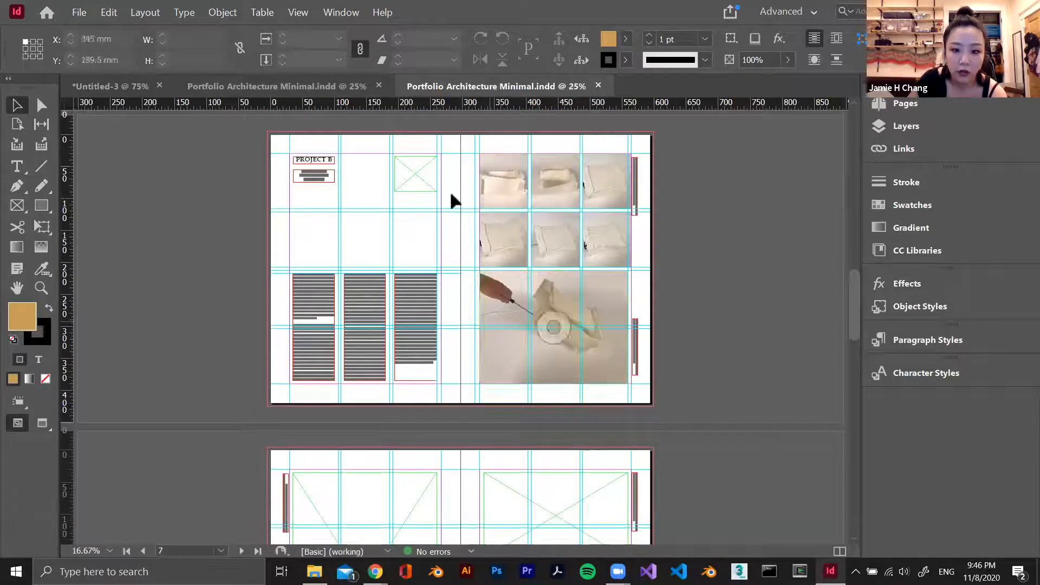
{"action": "left_click", "coordinate": [593, 327]}
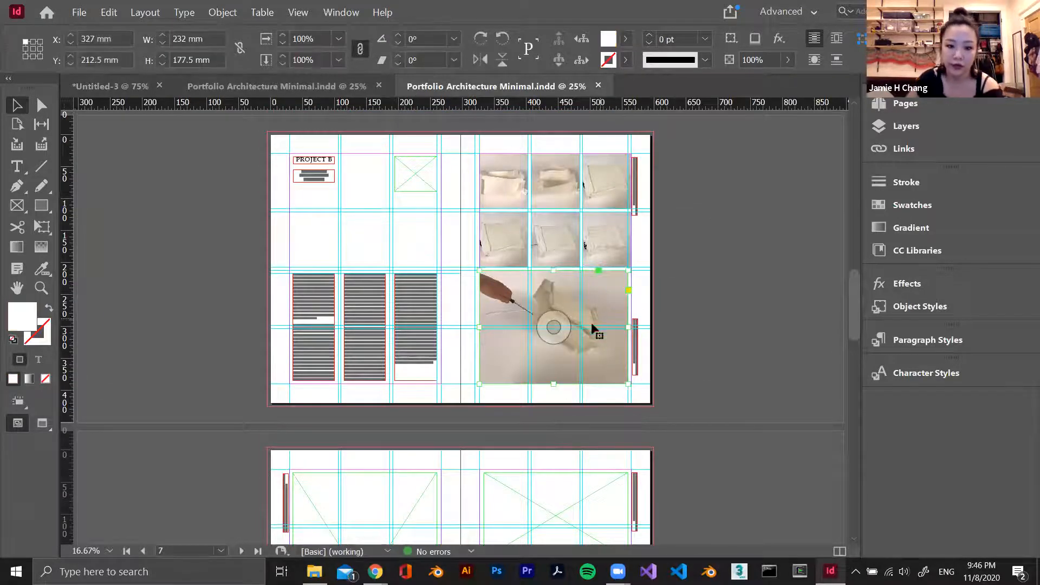
{"action": "key", "text": "alt+Tab"}
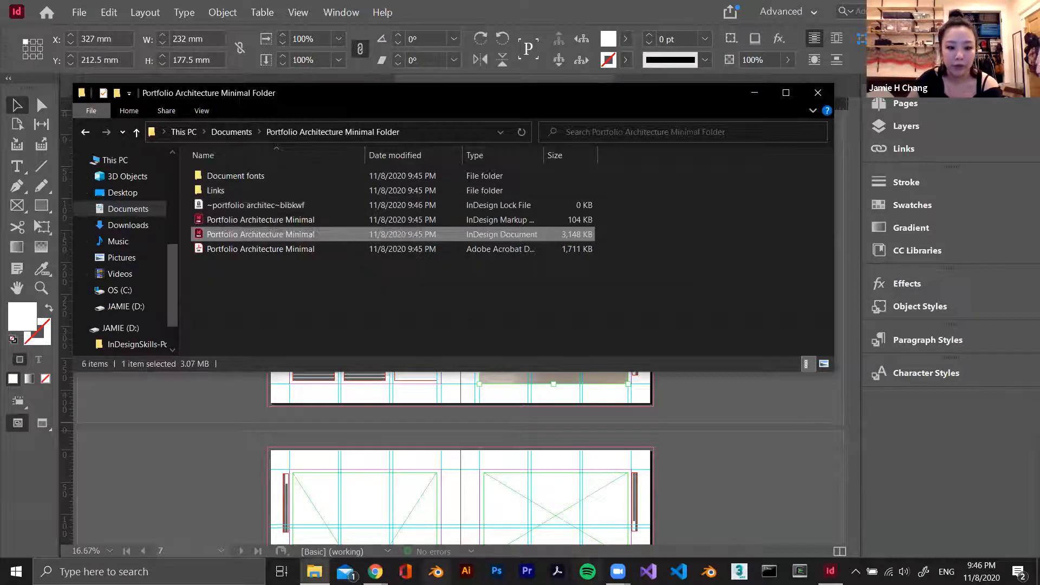
{"action": "left_click", "coordinate": [407, 522]}
{"action": "key", "text": "alt+Tab"}
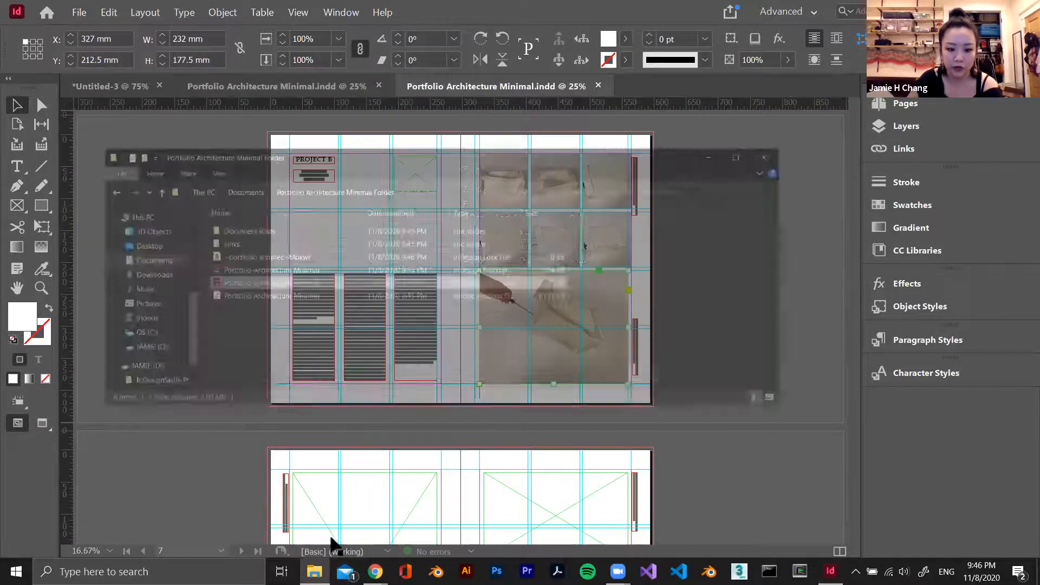
Browse the Documents and Desktop folders in File Explorer, and look through the packaged portfolio's pages up to the cover in InDesign
{"action": "right_click", "coordinate": [89, 133]}
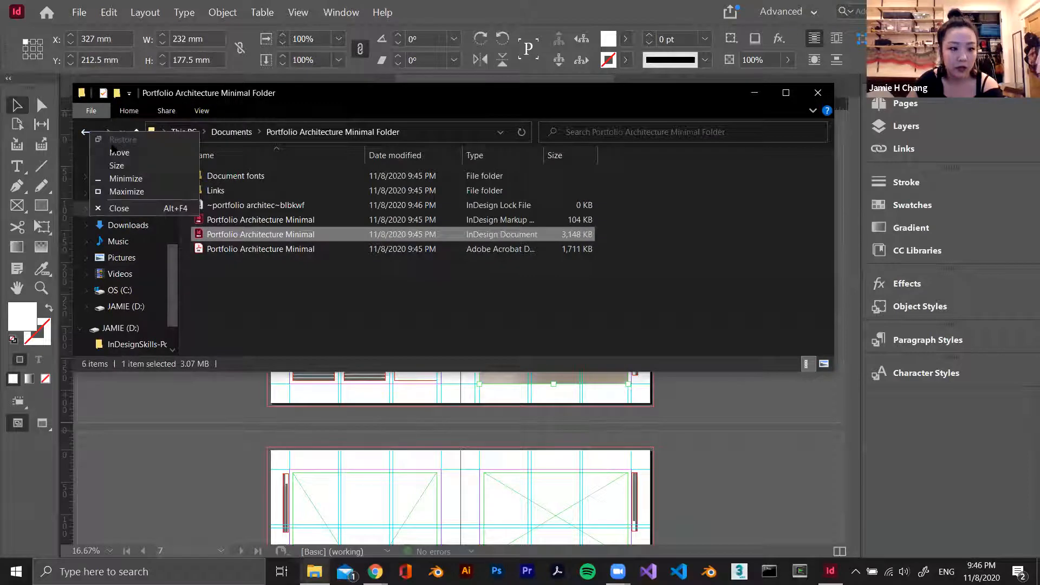
{"action": "left_click", "coordinate": [257, 311]}
{"action": "left_click", "coordinate": [234, 133]}
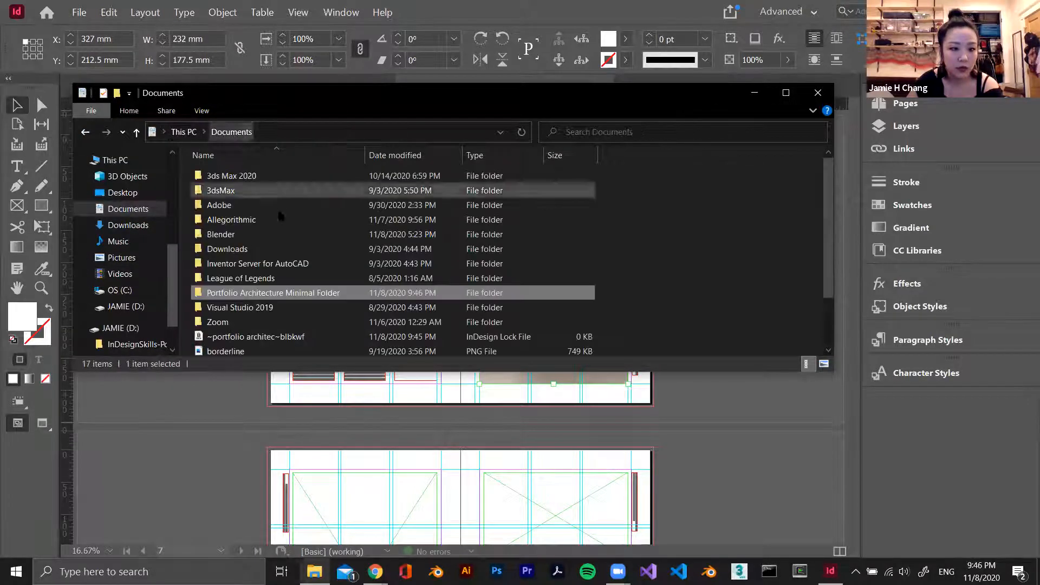
{"action": "left_click", "coordinate": [142, 192]}
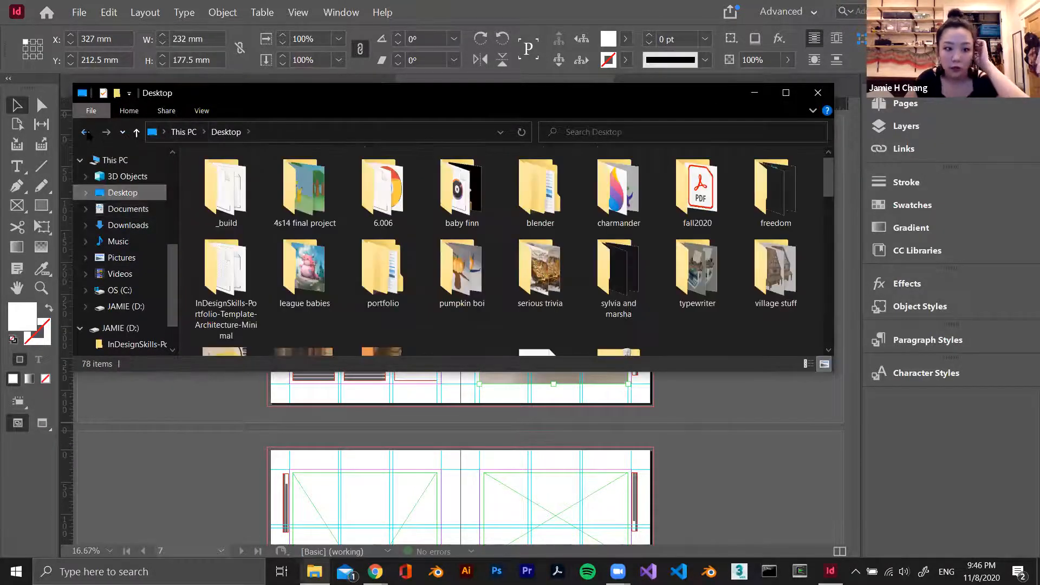
{"action": "left_click", "coordinate": [86, 133]}
{"action": "left_click", "coordinate": [205, 413]}
{"action": "scroll", "coordinate": [214, 395], "scroll_direction": "up", "scroll_amount": 4}
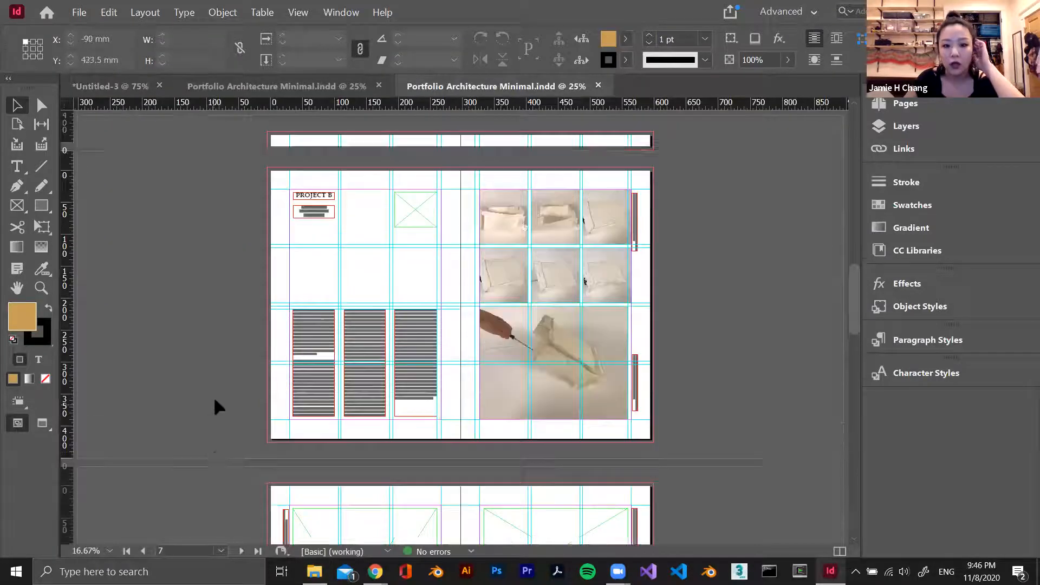
{"action": "scroll", "coordinate": [214, 395], "scroll_direction": "down", "scroll_amount": 2}
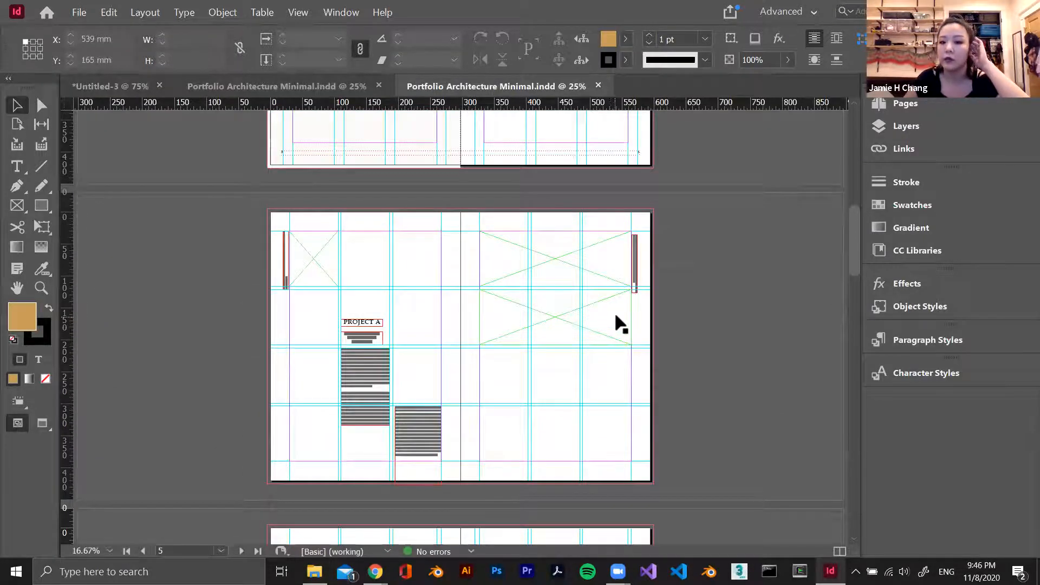
{"action": "scroll", "coordinate": [617, 320], "scroll_direction": "up", "scroll_amount": 3}
{"action": "scroll", "coordinate": [625, 317], "scroll_direction": "up", "scroll_amount": 5}
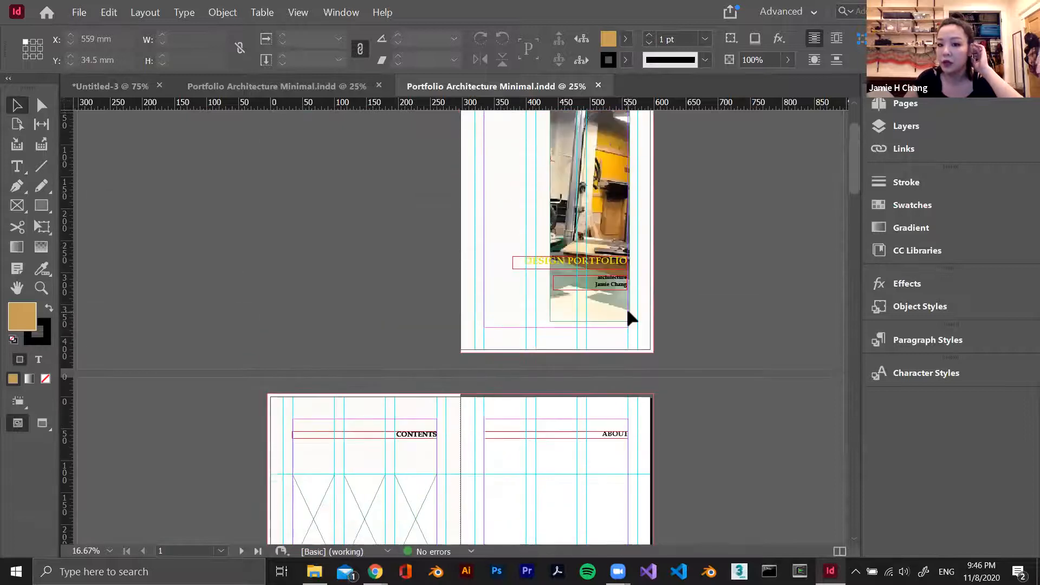
{"action": "scroll", "coordinate": [683, 255], "scroll_direction": "up", "scroll_amount": 2}
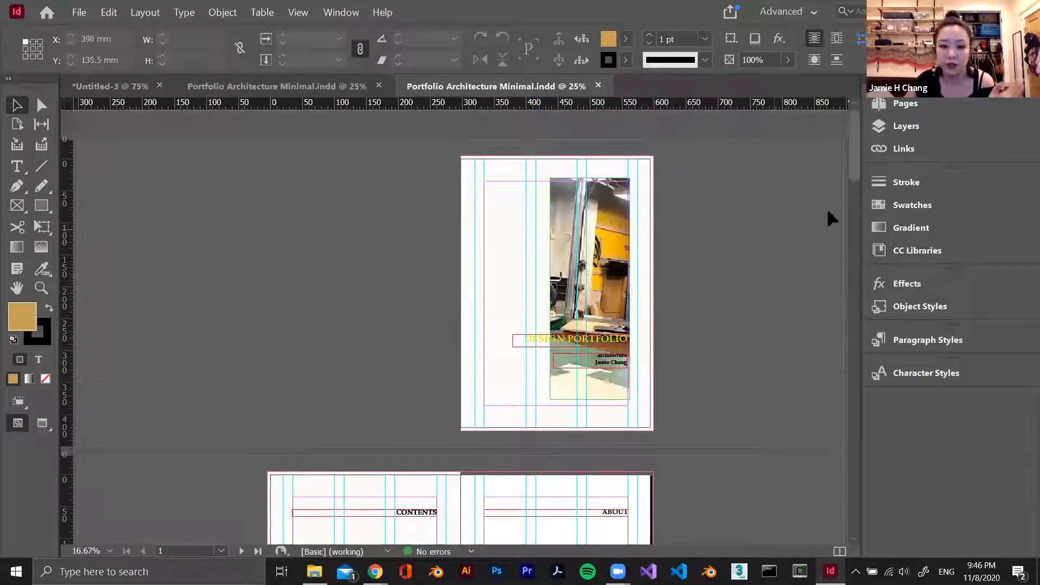
Start exporting the document as Adobe PDF (Print) named Portfolio Architecture Minimal, replacing the existing PDF in the package folder
{"action": "left_click", "coordinate": [79, 12]}
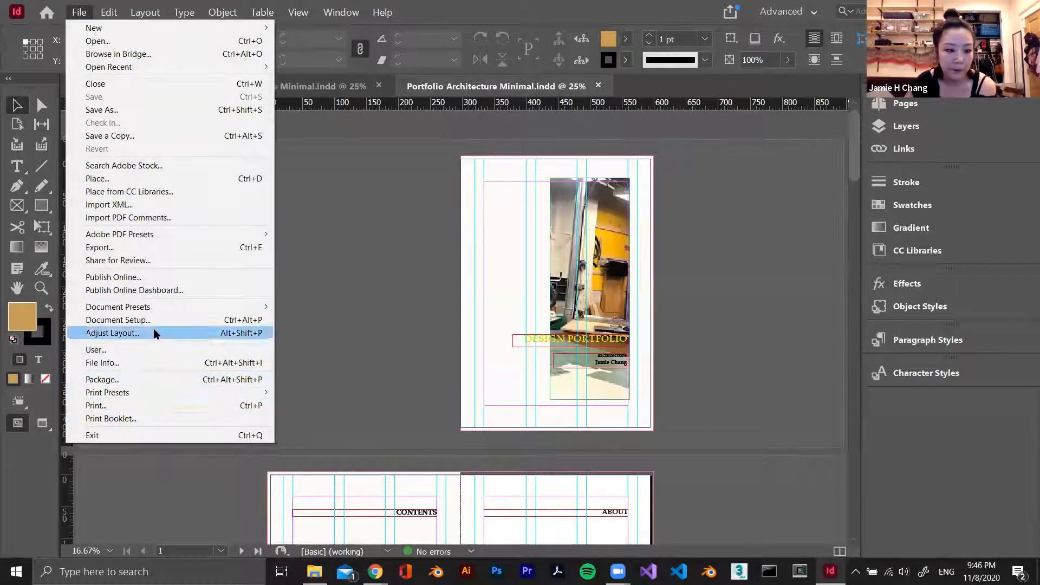
{"action": "left_click", "coordinate": [221, 248]}
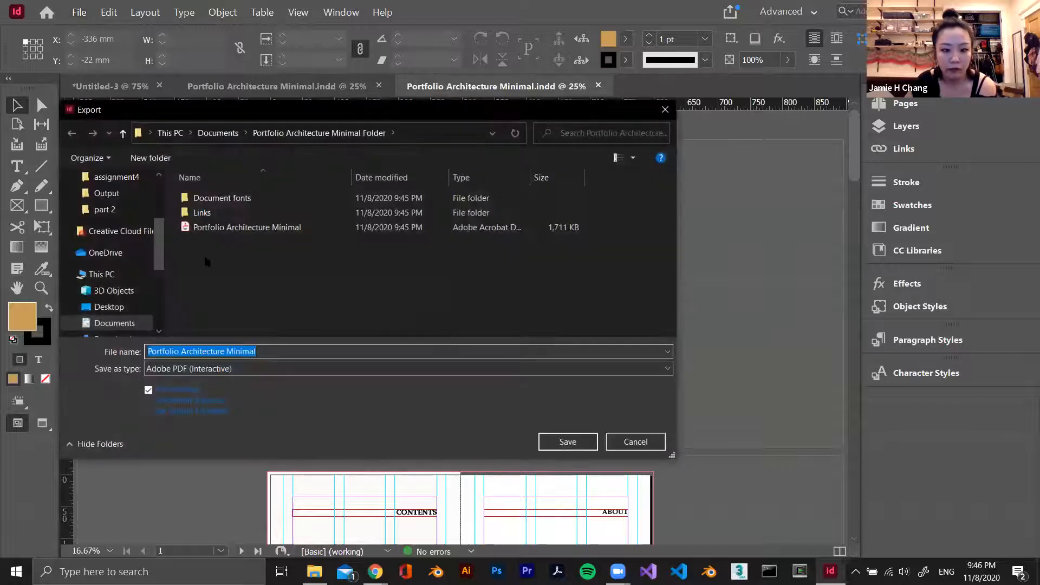
{"action": "left_click", "coordinate": [293, 369]}
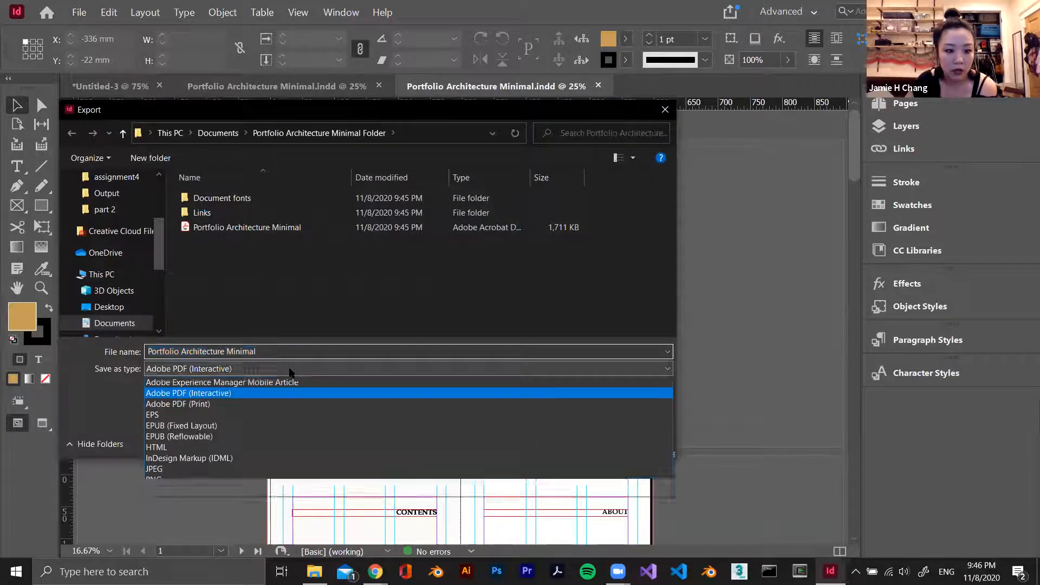
{"action": "left_click", "coordinate": [285, 405]}
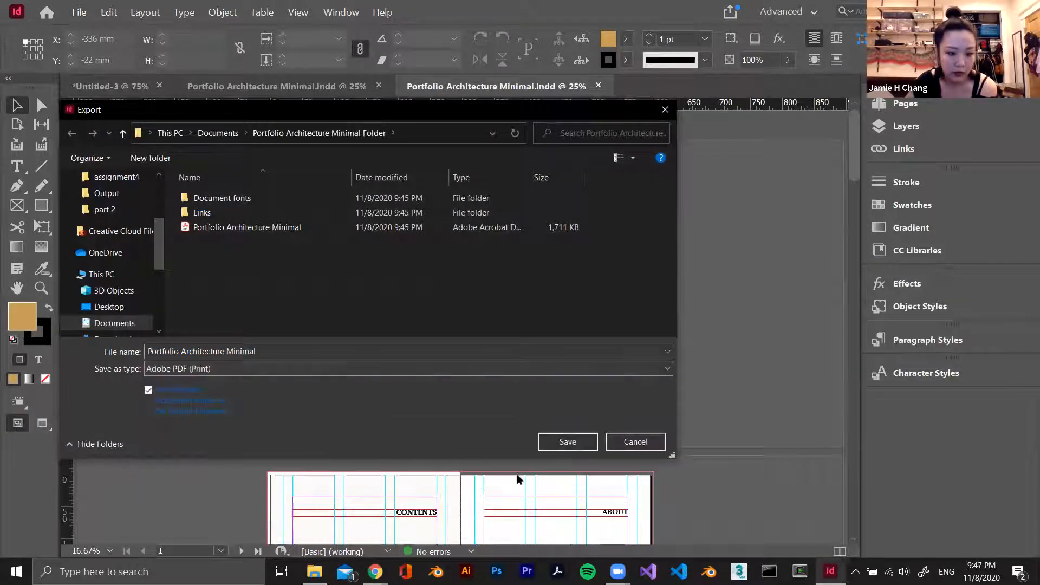
{"action": "left_click", "coordinate": [567, 441]}
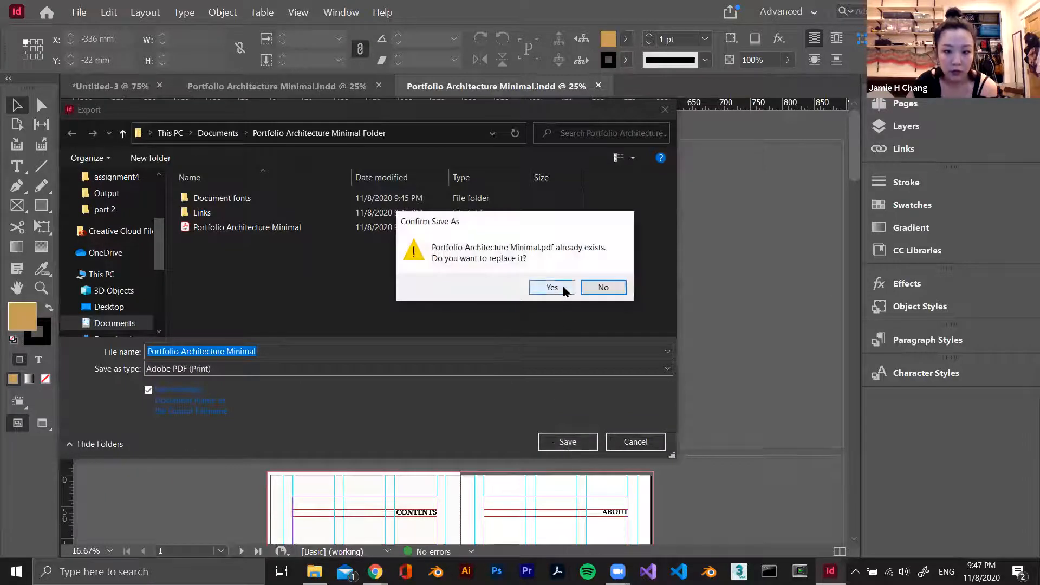
{"action": "left_click", "coordinate": [552, 288]}
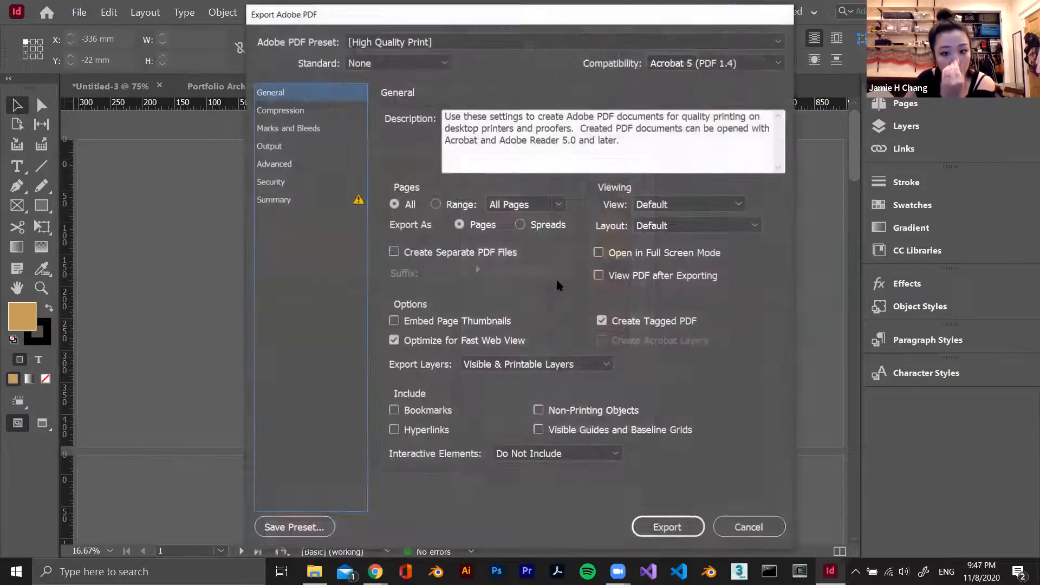
Set the color image quality to Medium in the PDF compression settings and export the file
{"action": "left_click", "coordinate": [302, 110]}
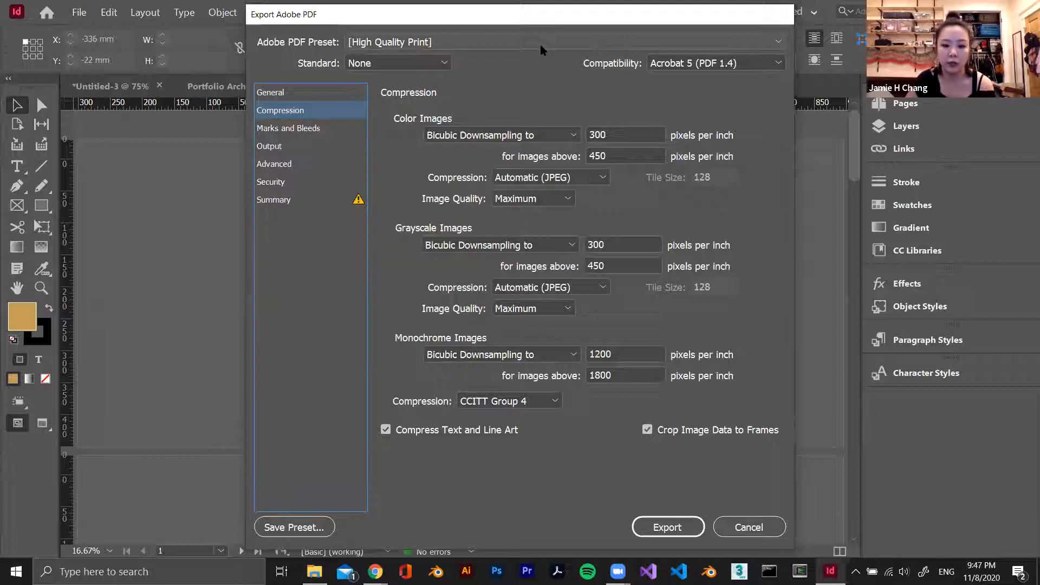
{"action": "left_click", "coordinate": [518, 37]}
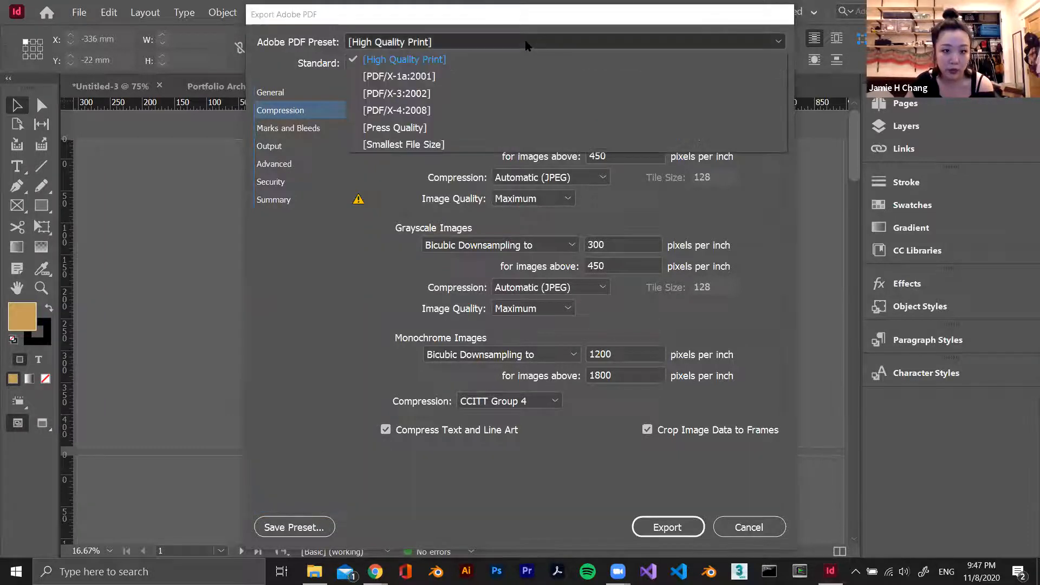
{"action": "left_click", "coordinate": [454, 44]}
{"action": "left_click", "coordinate": [455, 46]}
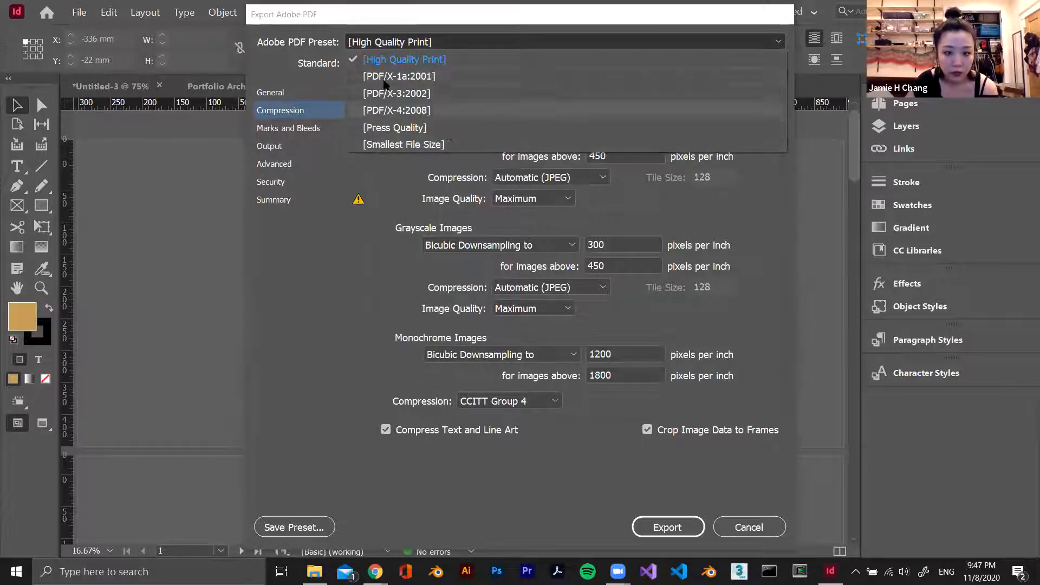
{"action": "left_click", "coordinate": [449, 47]}
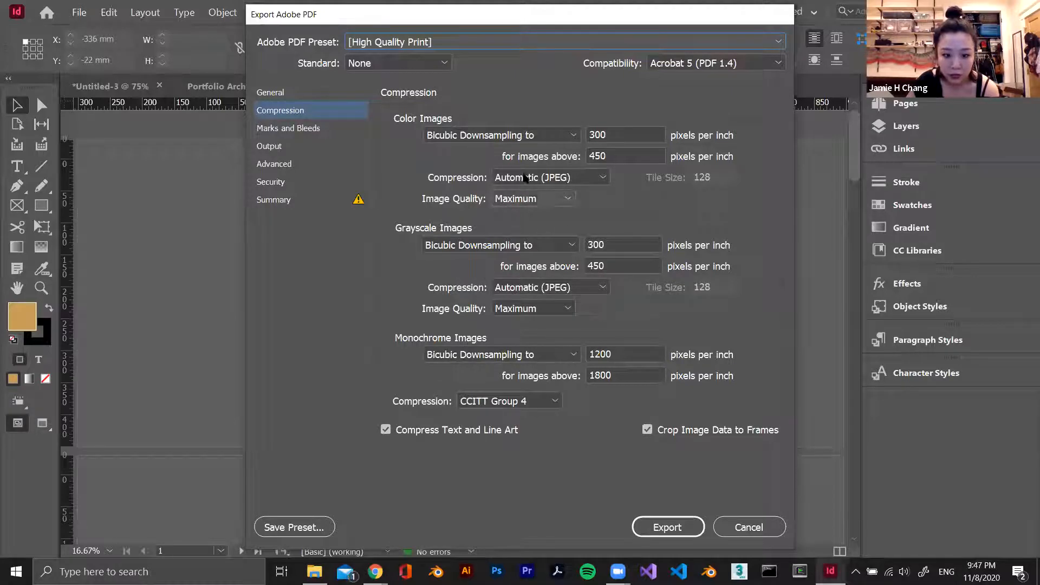
{"action": "left_click", "coordinate": [537, 199]}
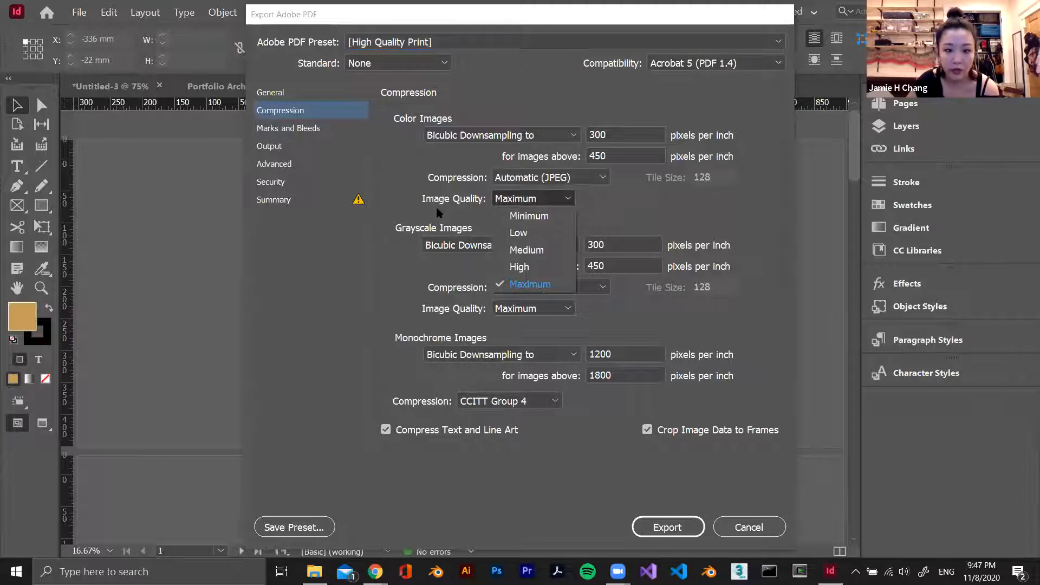
{"action": "left_click", "coordinate": [544, 251]}
{"action": "left_click", "coordinate": [546, 199]}
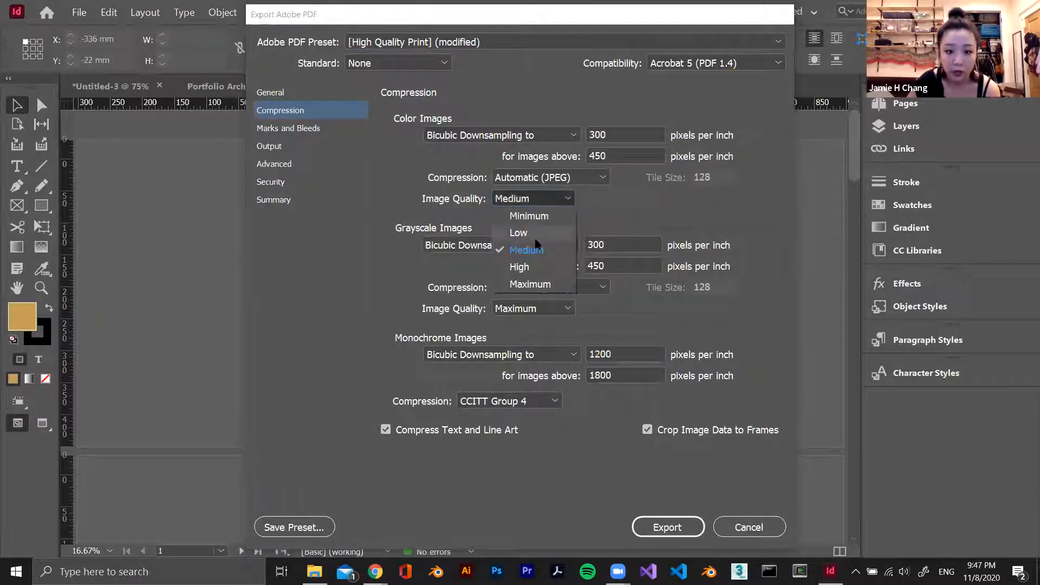
{"action": "left_click", "coordinate": [536, 234]}
{"action": "left_click", "coordinate": [564, 200]}
{"action": "left_click", "coordinate": [545, 246]}
{"action": "left_click", "coordinate": [668, 527]}
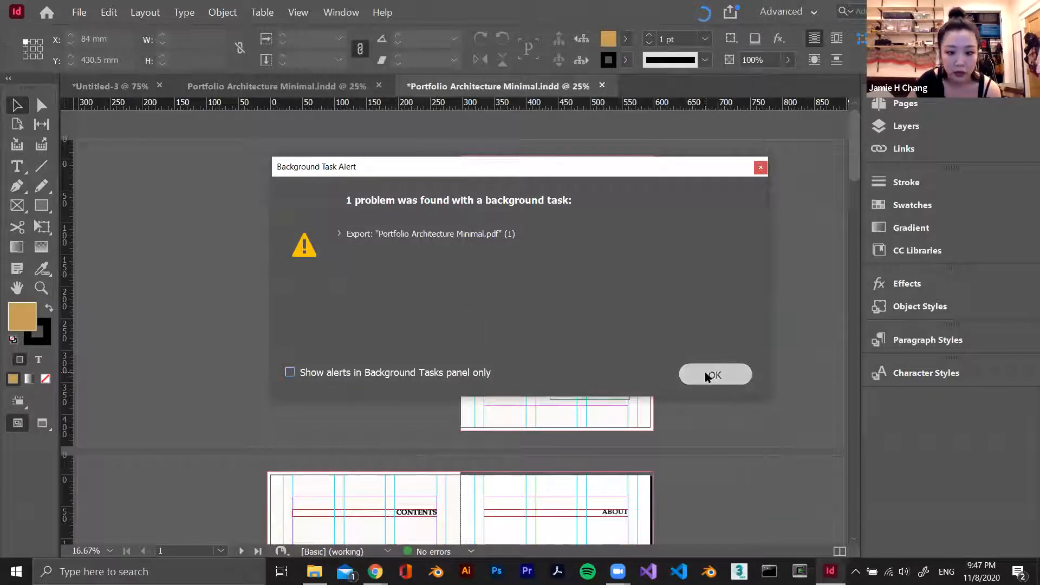
{"action": "left_click", "coordinate": [707, 375]}
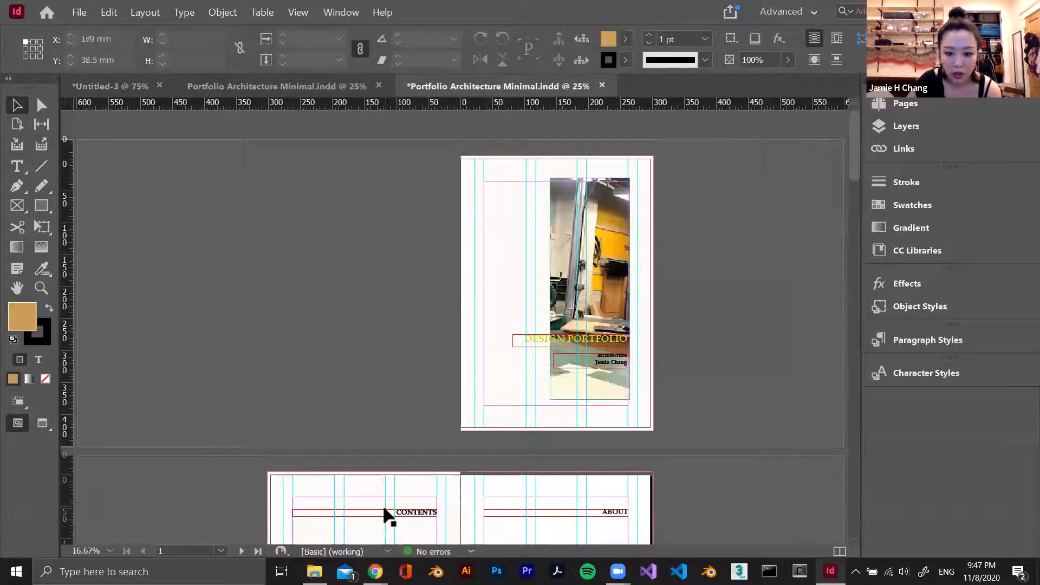
{"action": "scroll", "coordinate": [382, 505], "scroll_direction": "down", "scroll_amount": 5}
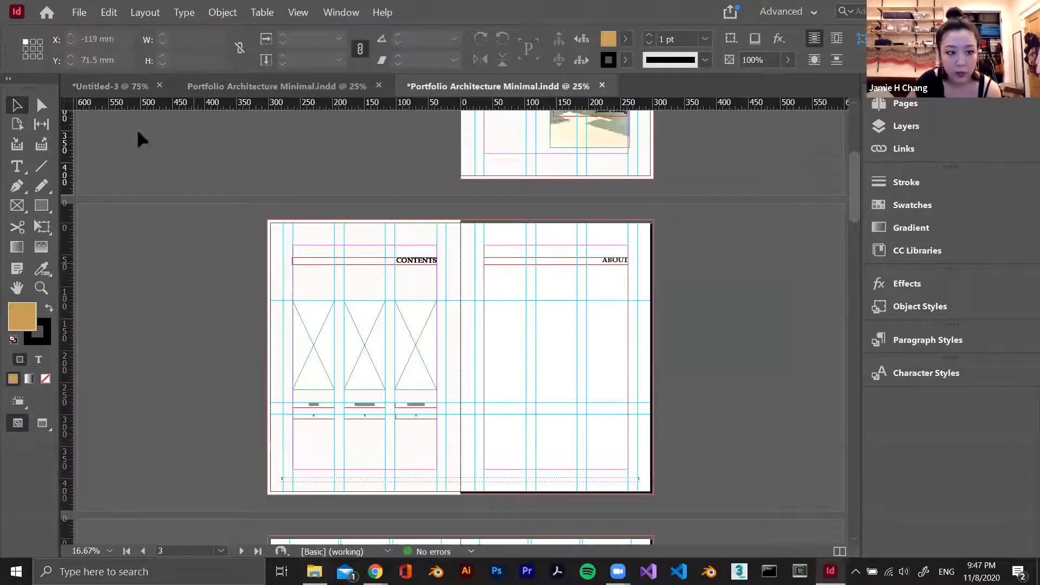
{"action": "left_click", "coordinate": [72, 15]}
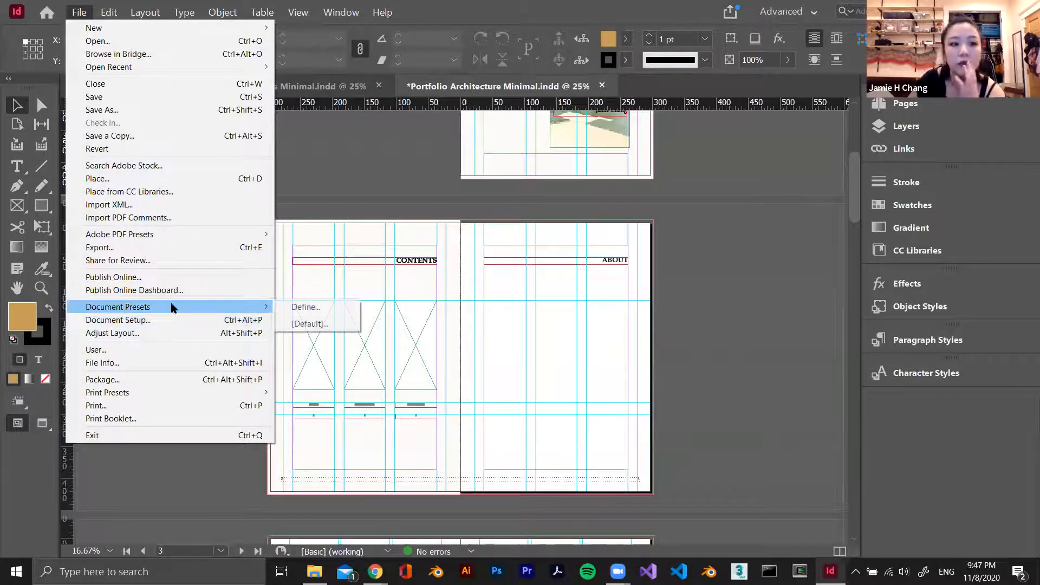
{"action": "left_click", "coordinate": [335, 198]}
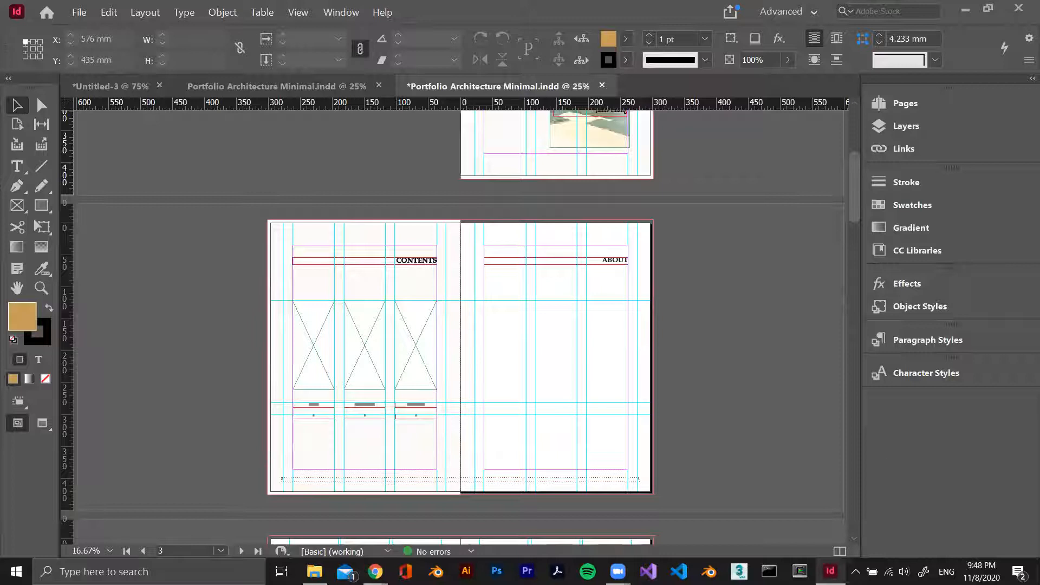
Switch to Chrome and open the InDesign CC 2020 Keyboard Shortcuts article from the "indesign shortcuts" search results
{"action": "mouse_move", "coordinate": [375, 571]}
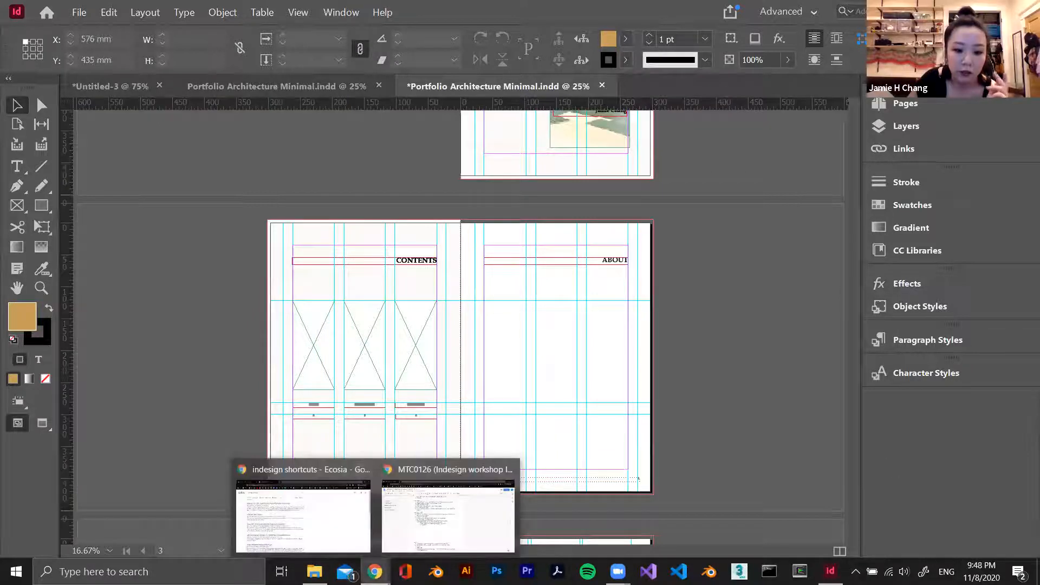
{"action": "left_click", "coordinate": [308, 509]}
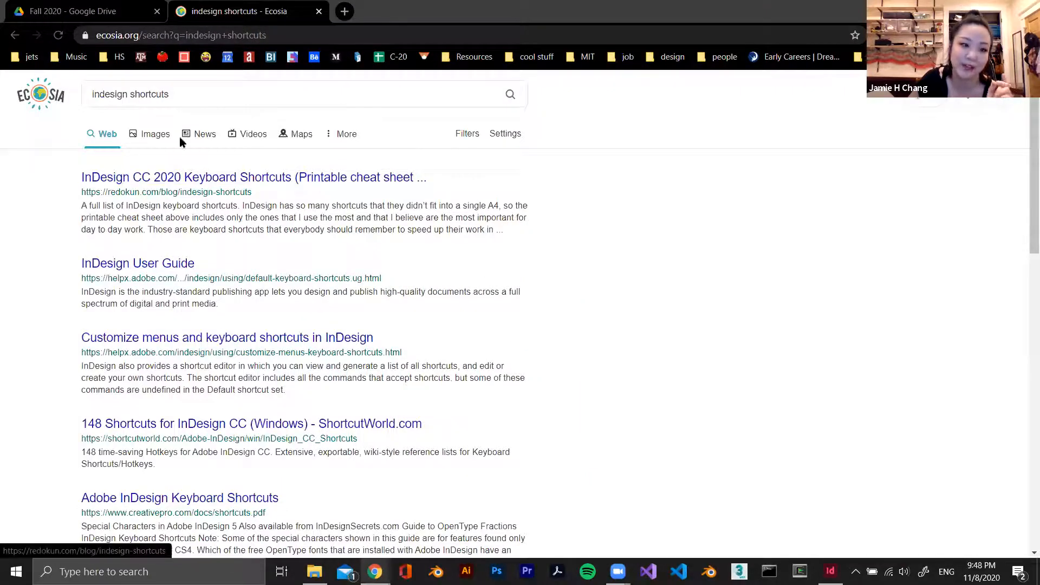
{"action": "left_click", "coordinate": [231, 184]}
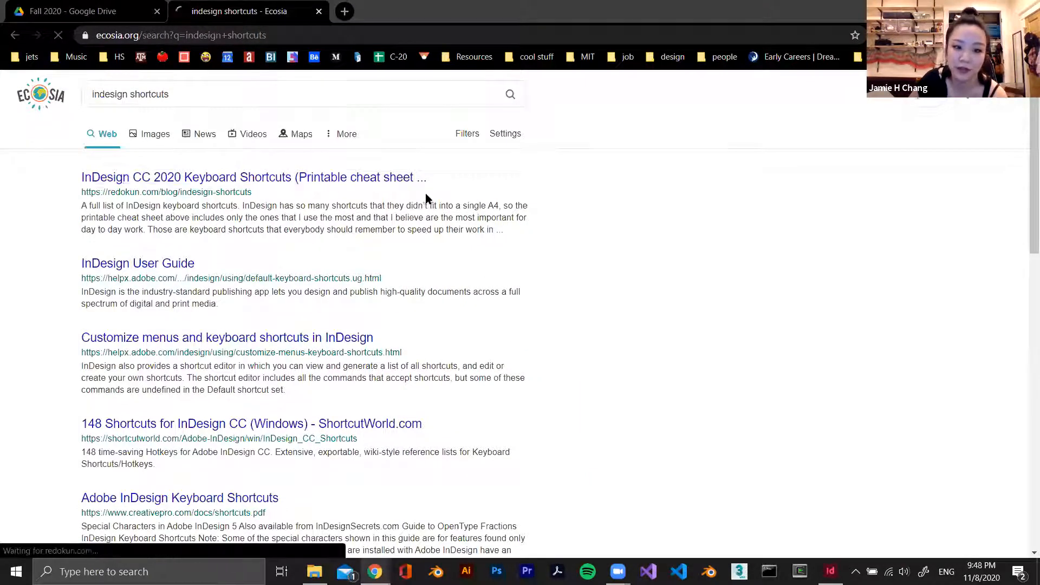
Examine the article's cheat sheet download and its tables of file and Edit Menu shortcuts
{"action": "scroll", "coordinate": [378, 249], "scroll_direction": "down", "scroll_amount": 1}
{"action": "scroll", "coordinate": [380, 253], "scroll_direction": "down", "scroll_amount": 20}
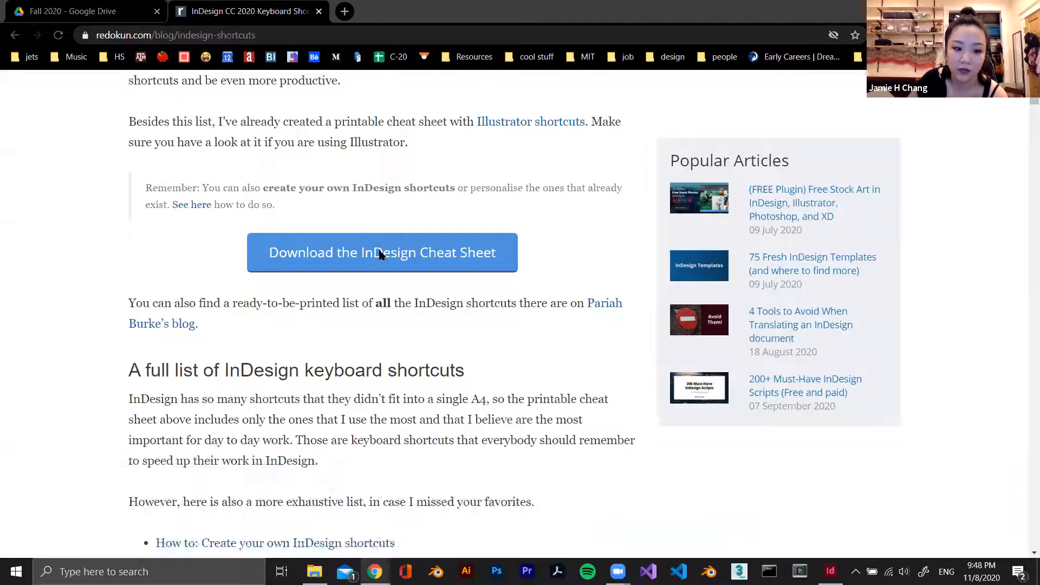
{"action": "scroll", "coordinate": [379, 252], "scroll_direction": "up", "scroll_amount": 6}
{"action": "scroll", "coordinate": [563, 374], "scroll_direction": "down", "scroll_amount": 5}
{"action": "scroll", "coordinate": [541, 346], "scroll_direction": "down", "scroll_amount": 3}
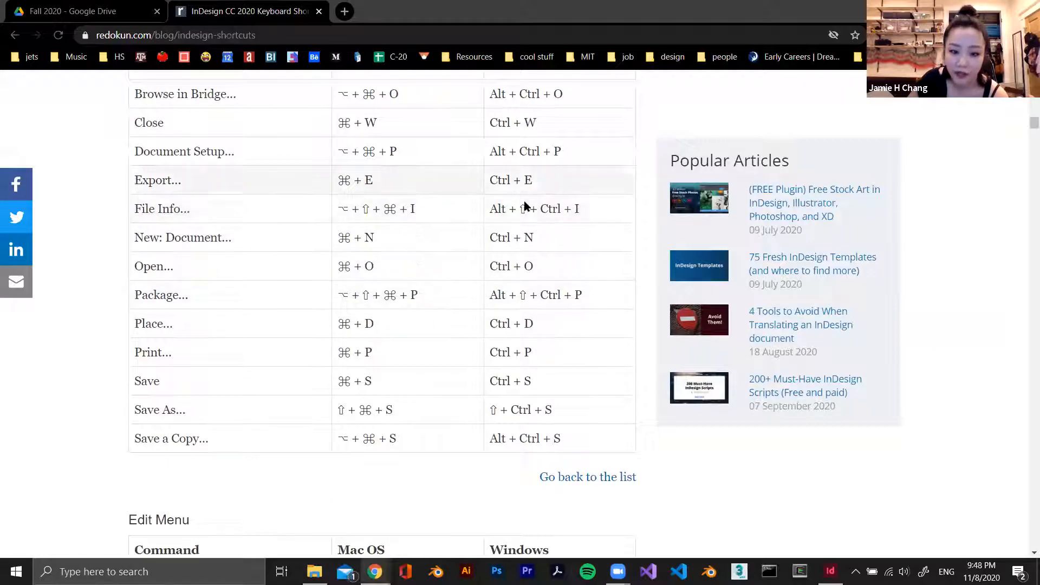
{"action": "scroll", "coordinate": [537, 274], "scroll_direction": "down", "scroll_amount": 8}
{"action": "scroll", "coordinate": [537, 277], "scroll_direction": "down", "scroll_amount": 2}
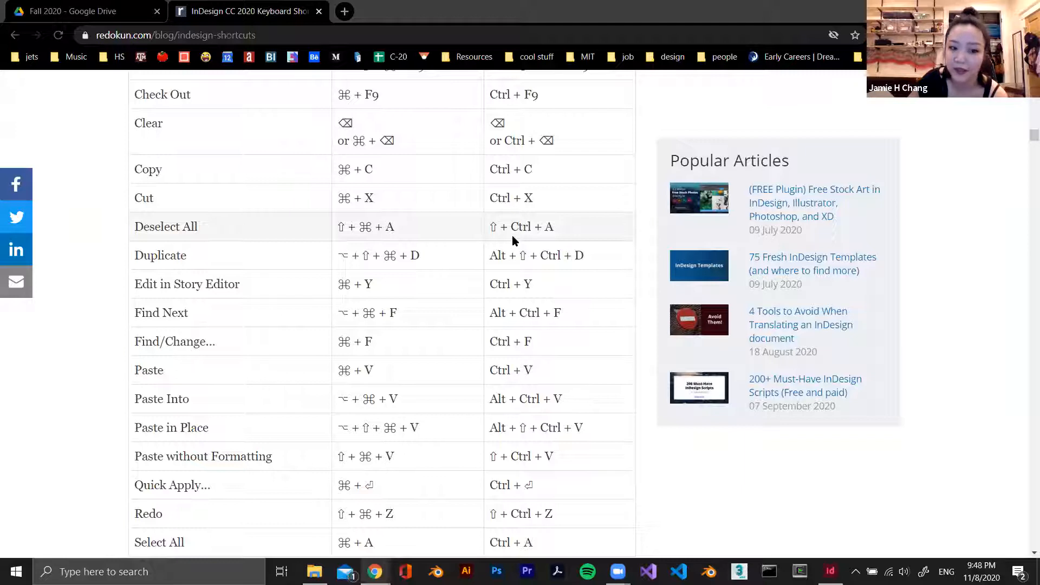
Switch back to InDesign and view the Contents and About spread of the packaged portfolio document
{"action": "key", "text": "alt+Tab"}
{"action": "scroll", "coordinate": [574, 328], "scroll_direction": "down", "scroll_amount": 1}
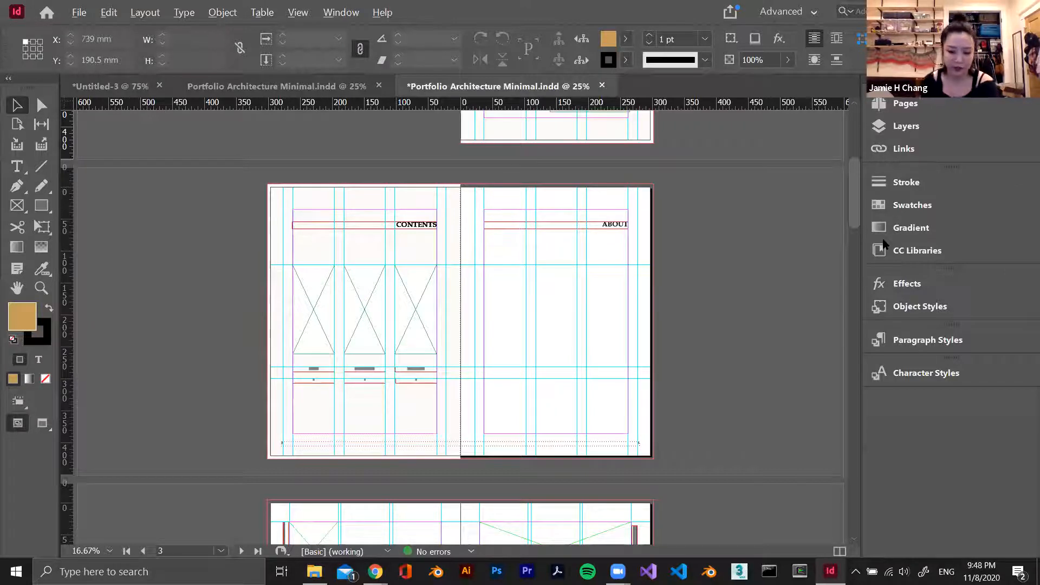
{"action": "key", "text": "alt+Tab"}
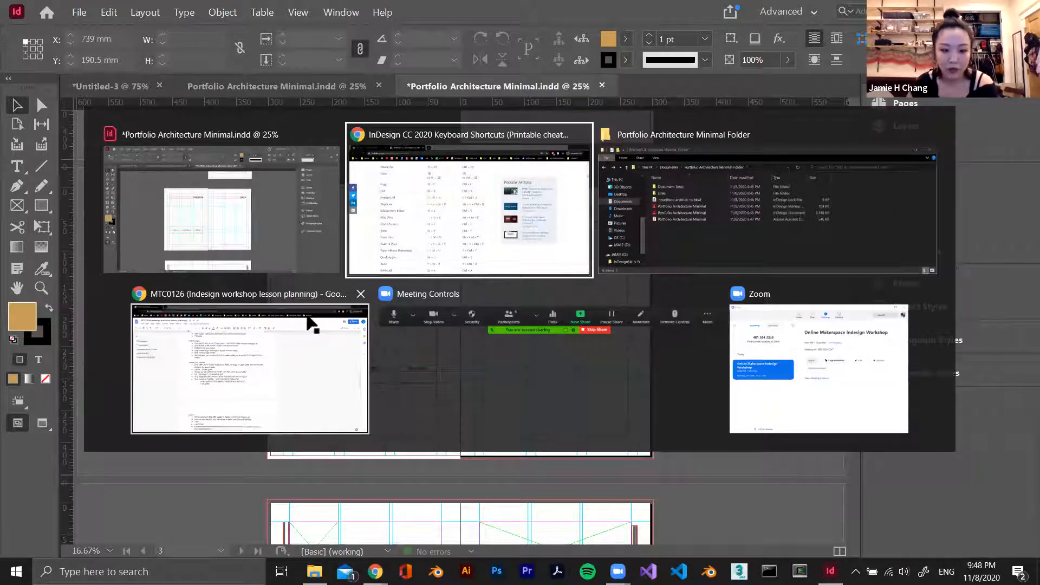
{"action": "key", "text": "Escape"}
{"action": "key", "text": "alt+Tab"}
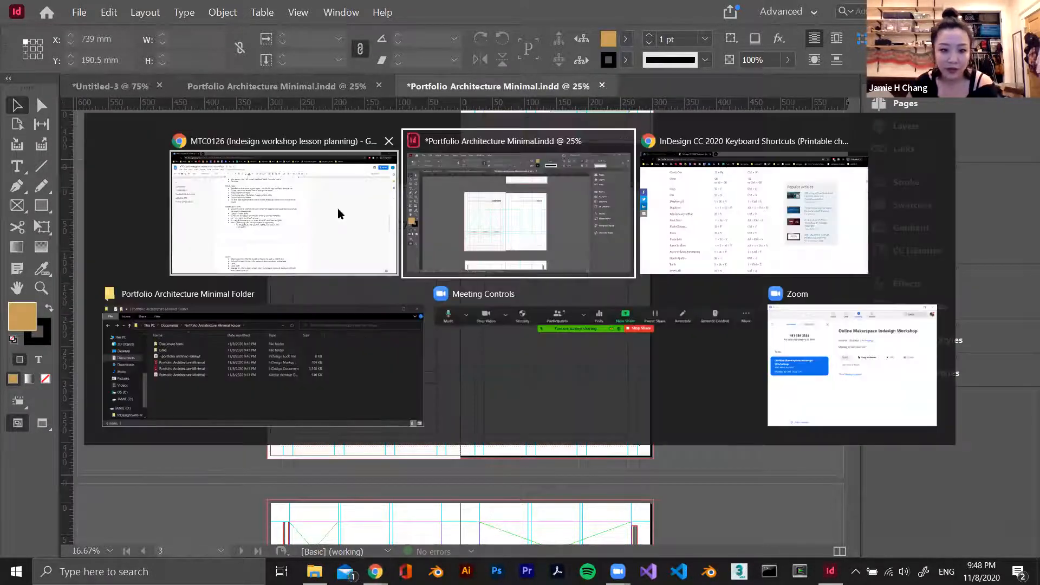
{"action": "left_click", "coordinate": [493, 215]}
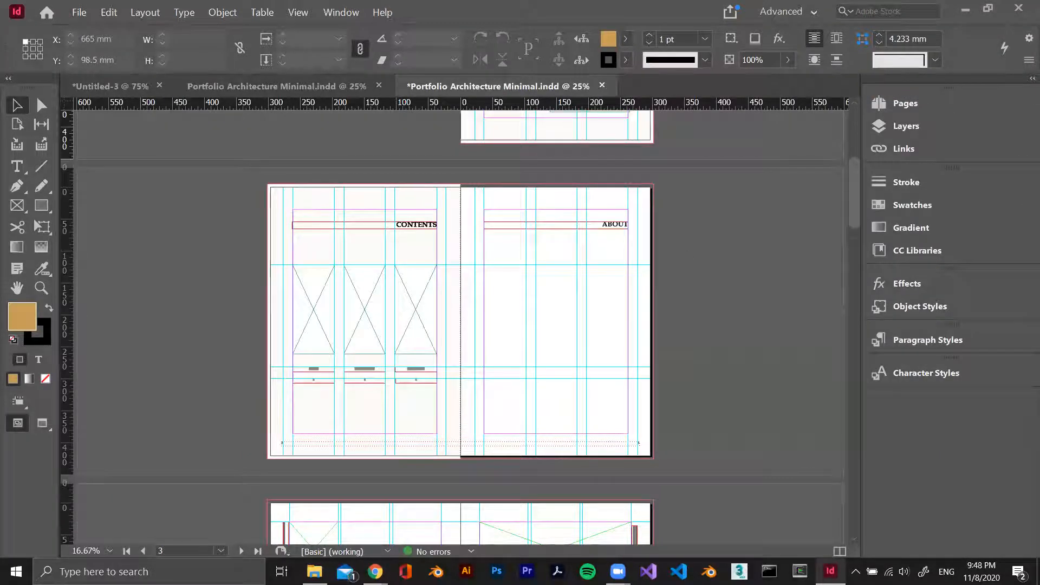
{"action": "key", "text": "alt+Tab"}
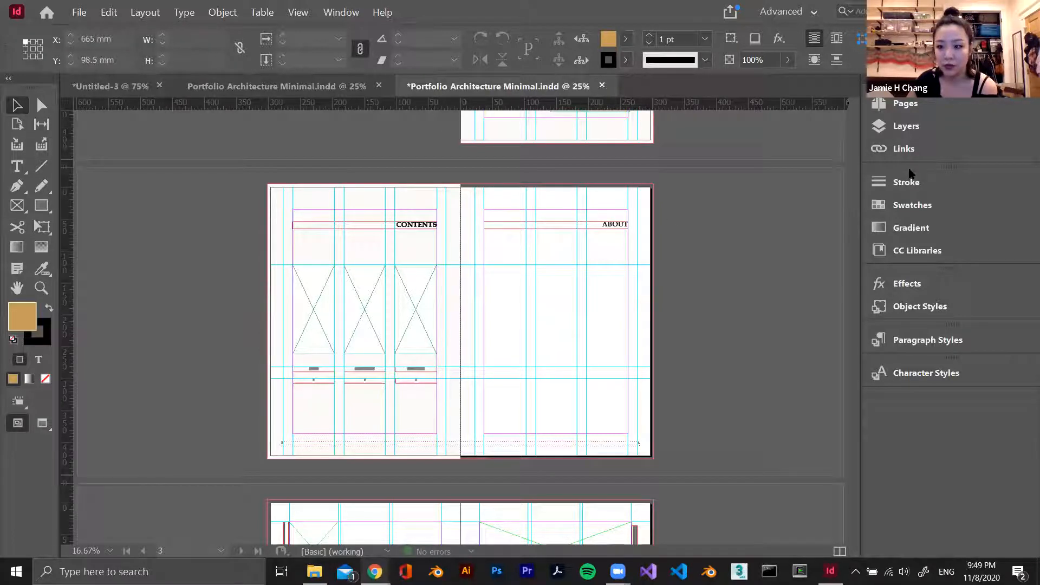
Take a screenshot of the Project A spread and decline saving screenshots to OneDrive
{"action": "scroll", "coordinate": [654, 338], "scroll_direction": "down", "scroll_amount": 5}
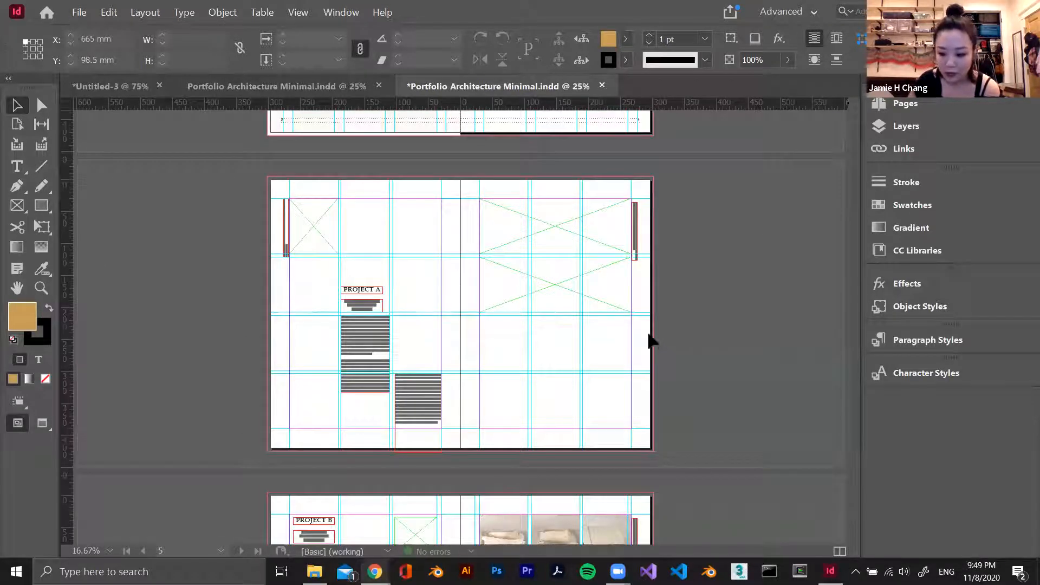
{"action": "key", "text": "Print"}
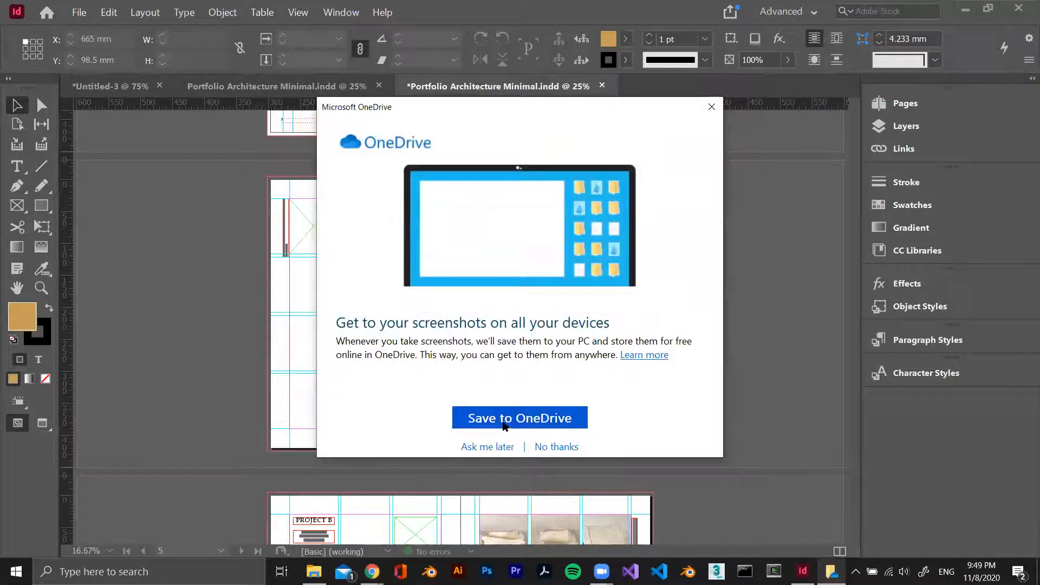
{"action": "left_click", "coordinate": [551, 448]}
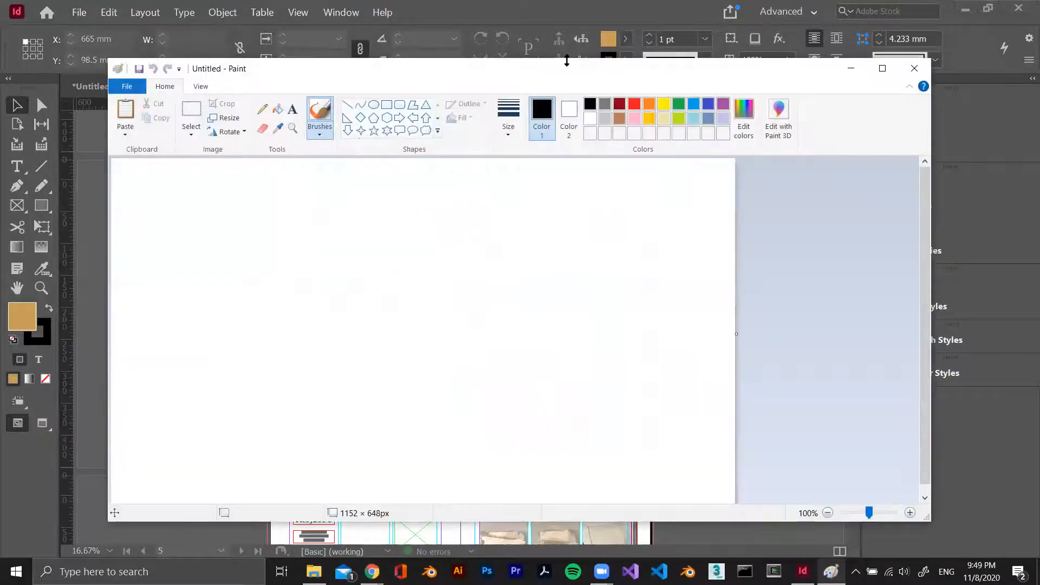
{"action": "left_click_drag", "start_coordinate": [575, 69], "coordinate": [1039, 69]}
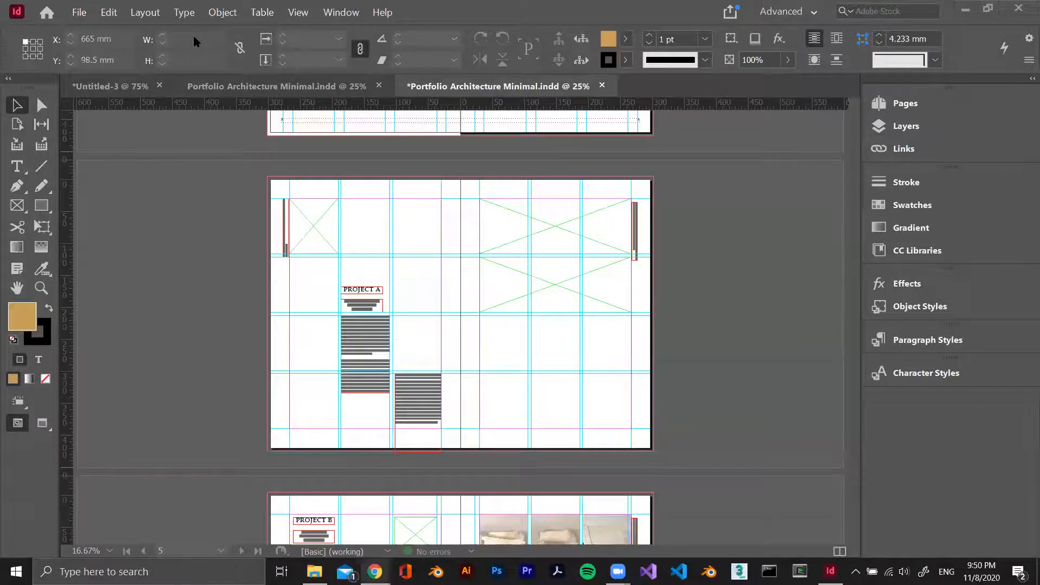
Switch to Chrome and load the Indesign workshop feedback form from the copied link in the shortcuts article's browser window
{"action": "scroll", "coordinate": [634, 222], "scroll_direction": "up", "scroll_amount": 10}
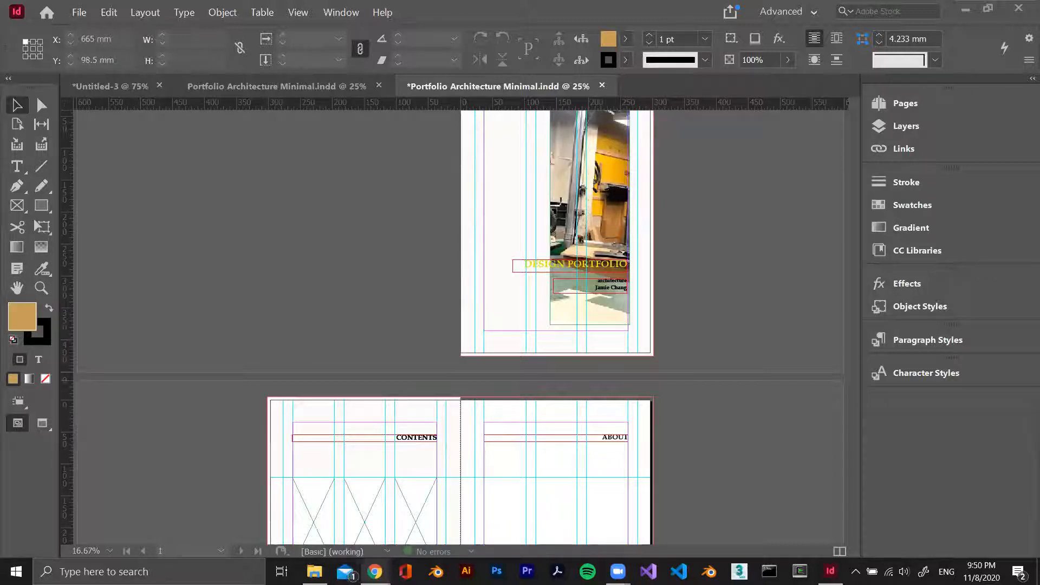
{"action": "mouse_move", "coordinate": [375, 571]}
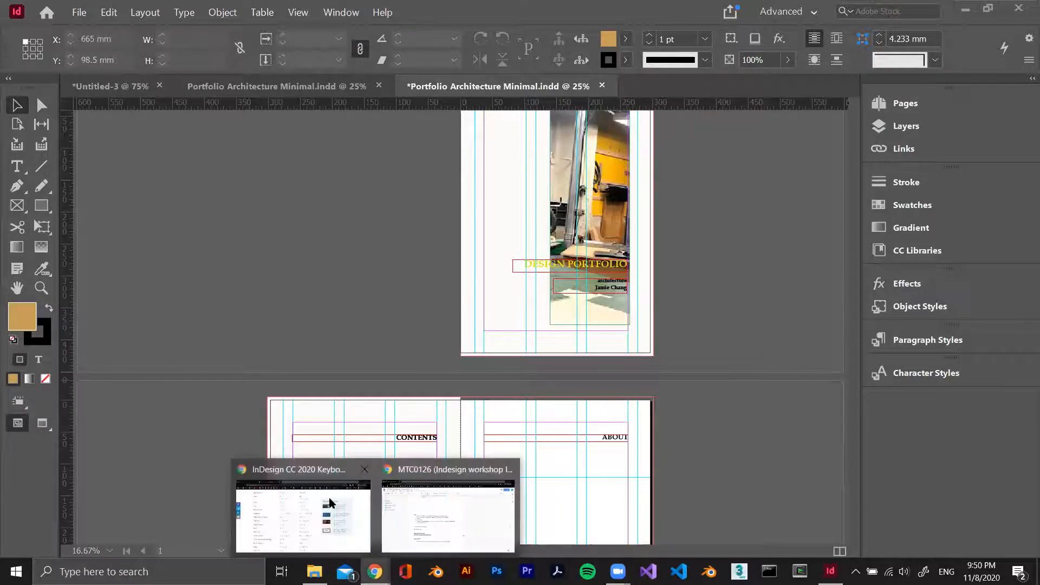
{"action": "left_click", "coordinate": [323, 499]}
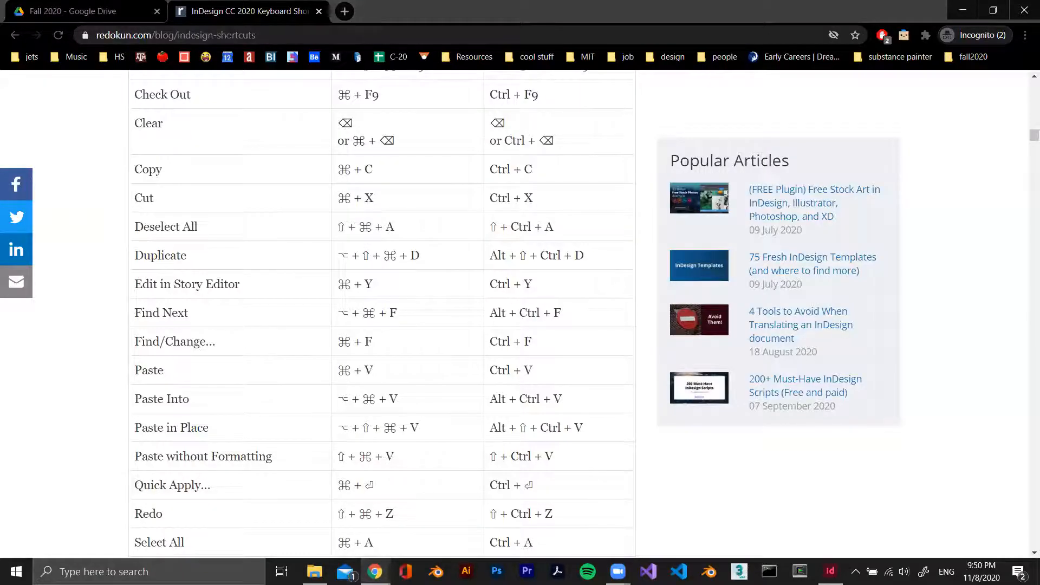
{"action": "left_click", "coordinate": [813, 31]}
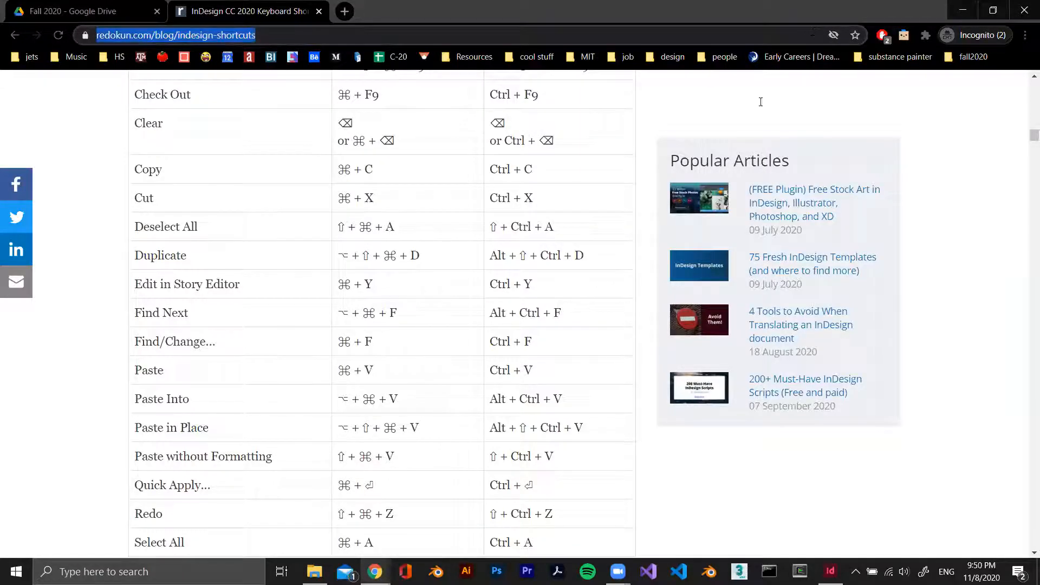
{"action": "type", "text": "https://docs.google.com/forms/d/e/1FAIpQLSeuKby6xylY3qziBaop1g4_HD5Hlr4ep93tpf76N3qdJV7VZg/viewform"}
{"action": "key", "text": "Return"}
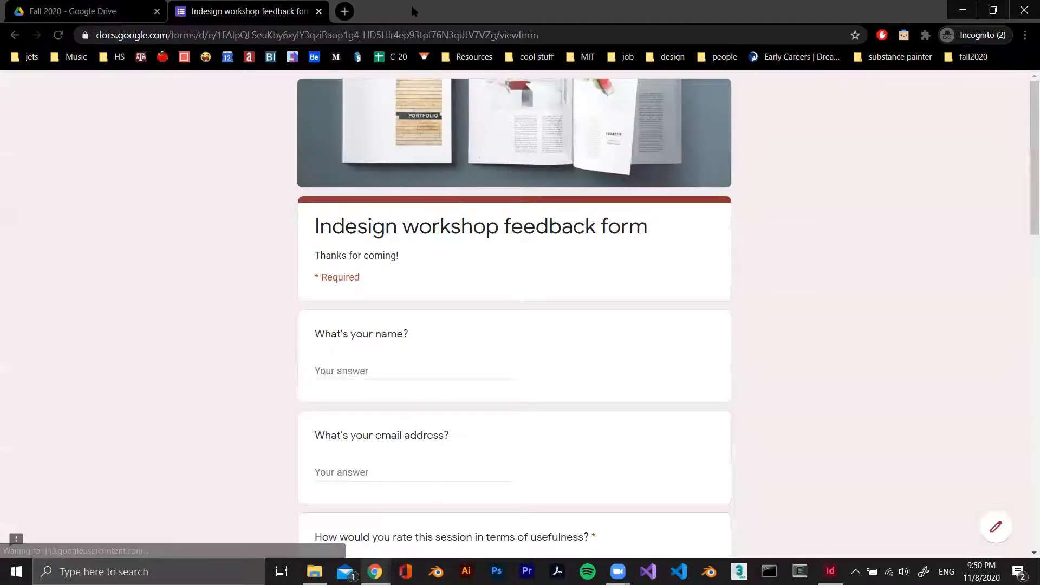
Switch back to the portfolio document in InDesign, dismissing the mail notification, and set the system speaker volume to 51
{"action": "key", "text": "alt+Tab"}
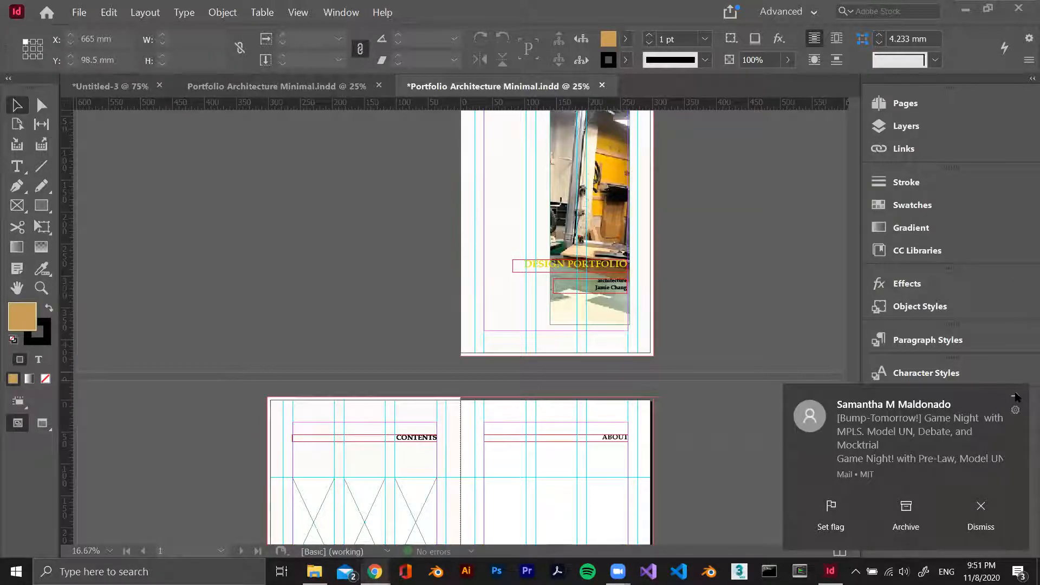
{"action": "left_click", "coordinate": [1012, 395]}
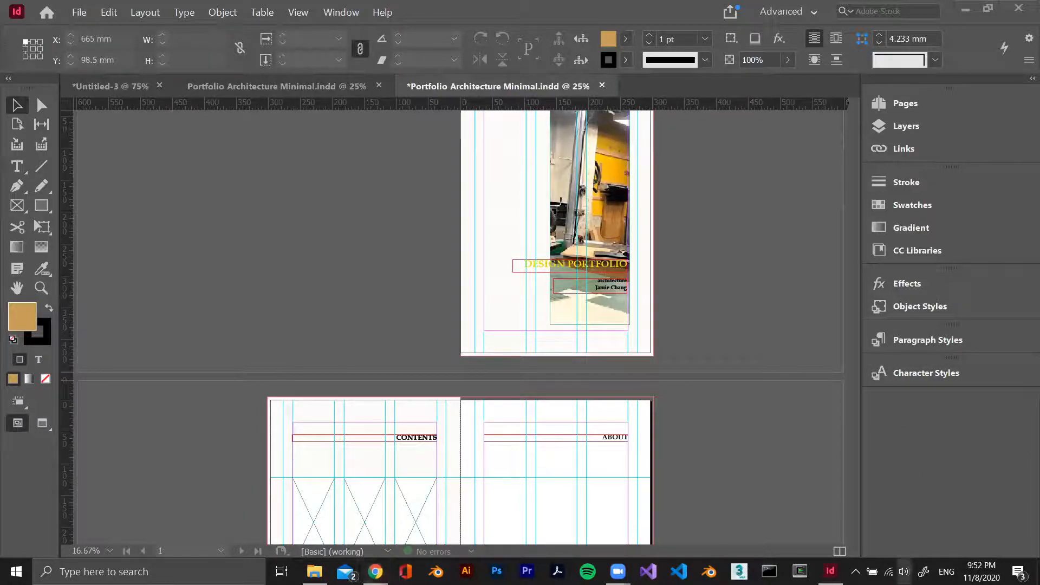
{"action": "left_click", "coordinate": [904, 572]}
{"action": "left_click", "coordinate": [925, 539]}
{"action": "left_click_drag", "start_coordinate": [924, 541], "coordinate": [920, 540]}
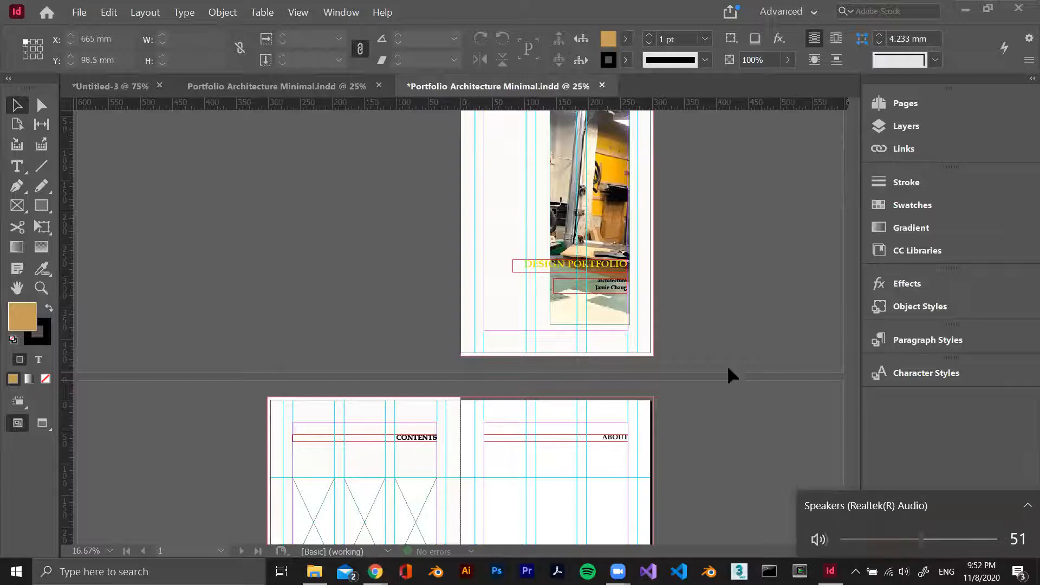
{"action": "left_click", "coordinate": [712, 311]}
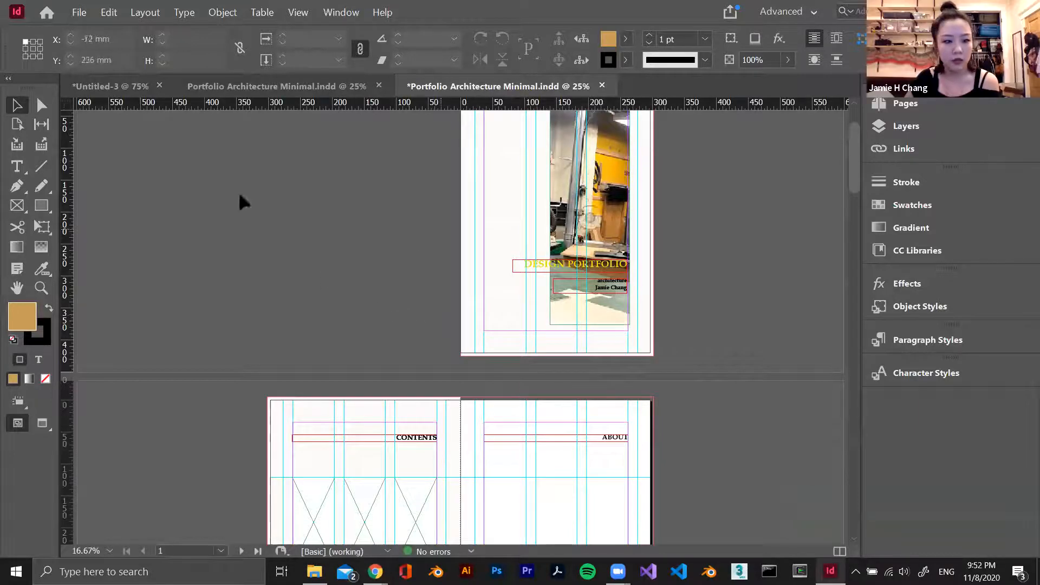
Draw a curved closed-looking shape about 172 by 80 mm with the Pen tool below the ABOUT heading
{"action": "scroll", "coordinate": [558, 298], "scroll_direction": "down", "scroll_amount": 5}
{"action": "scroll", "coordinate": [564, 307], "scroll_direction": "up", "scroll_amount": 2}
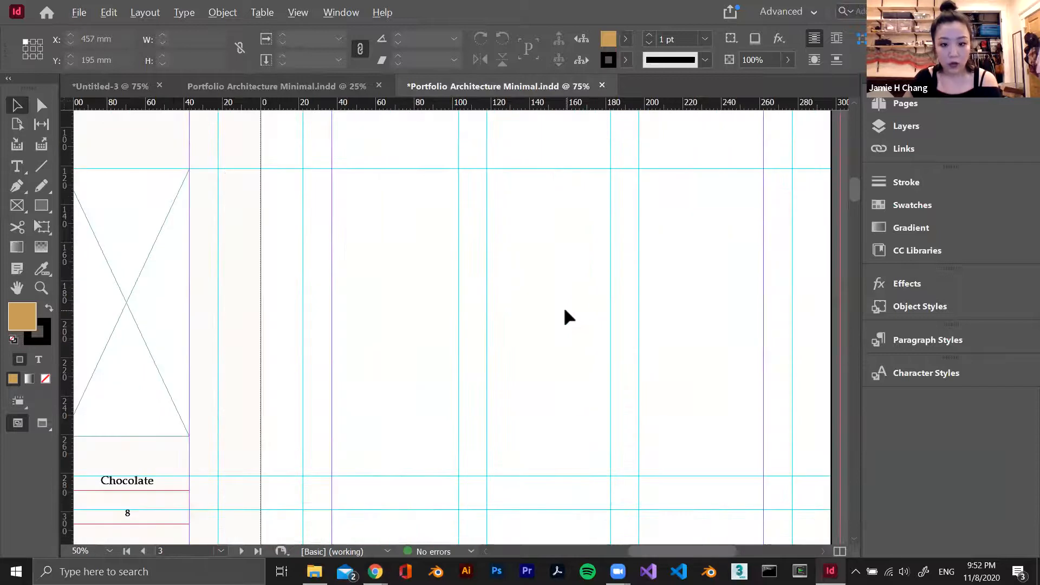
{"action": "left_click", "coordinate": [15, 186]}
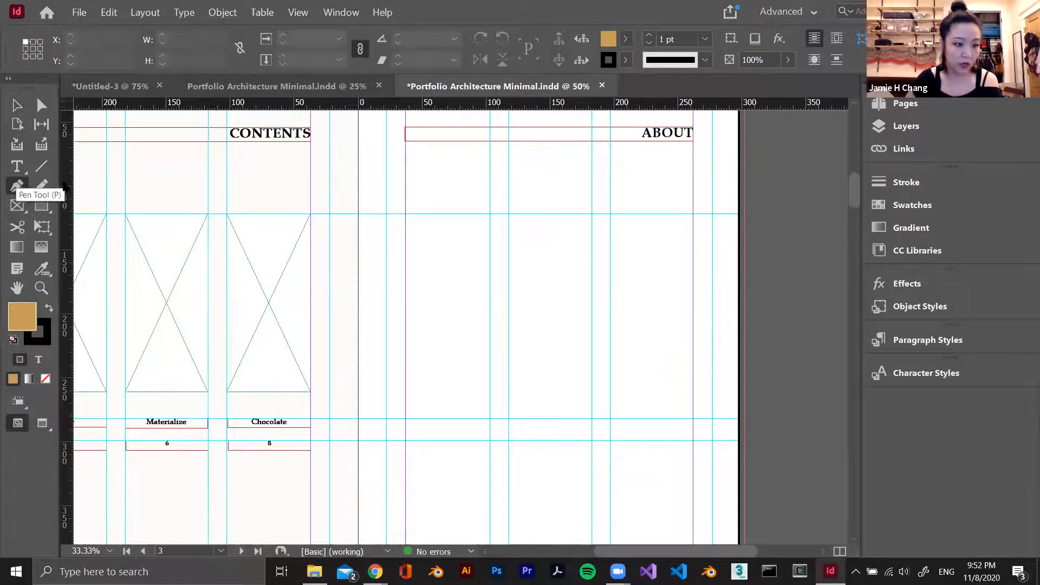
{"action": "left_click", "coordinate": [429, 236]}
{"action": "left_click_drag", "start_coordinate": [541, 243], "coordinate": [469, 174]}
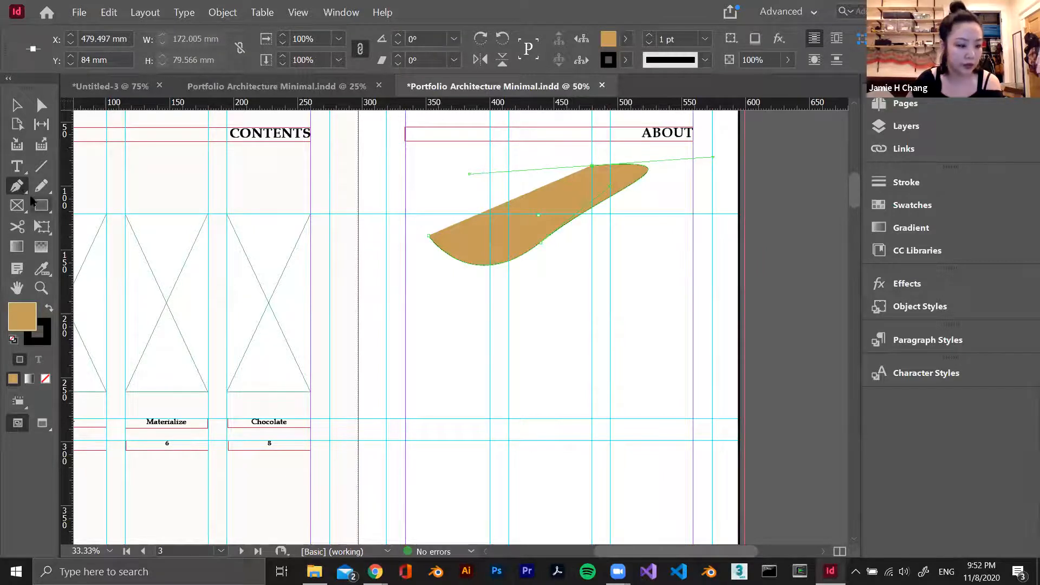
Change the curved shape's fill to the darker orange c5761d in the Color Picker
{"action": "double_click", "coordinate": [17, 313]}
{"action": "left_click", "coordinate": [325, 242]}
{"action": "left_click", "coordinate": [331, 301]}
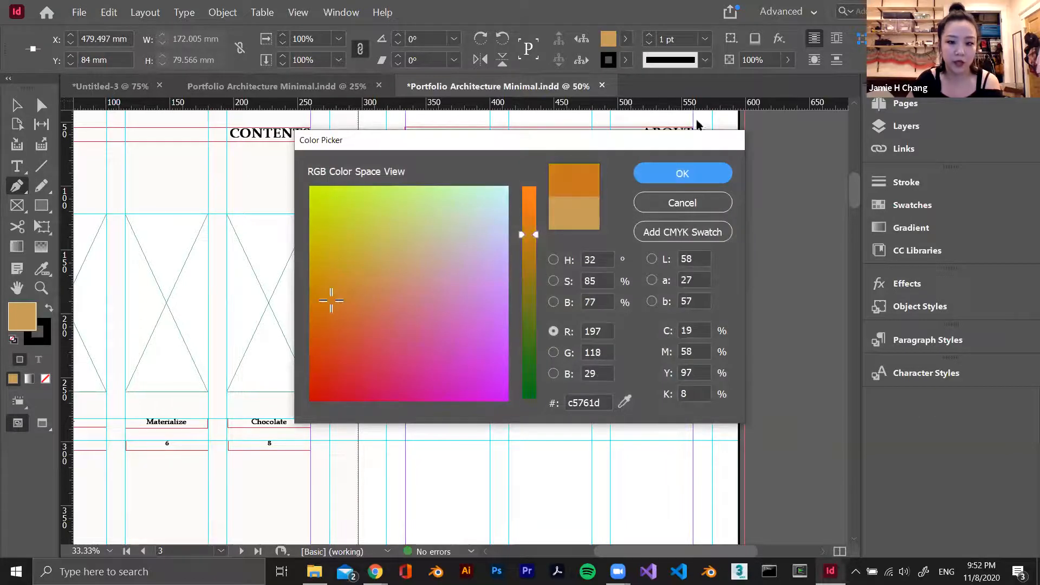
{"action": "left_click", "coordinate": [677, 173]}
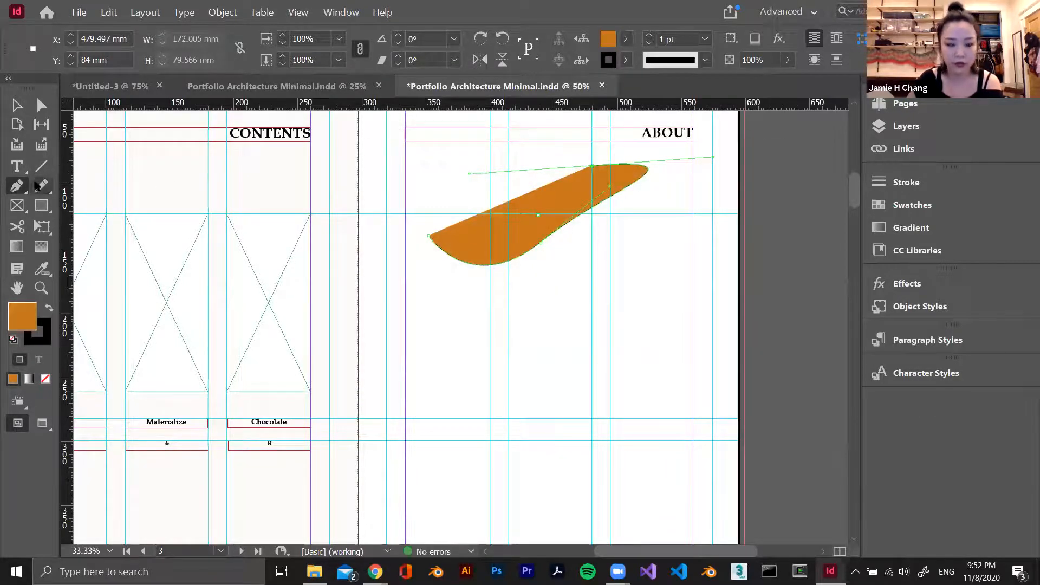
Draw a rectangle about 159 by 74 mm on the About page and an ellipse about 212 by 72 mm overlapping it
{"action": "left_click", "coordinate": [42, 206]}
{"action": "left_click_drag", "start_coordinate": [461, 290], "coordinate": [665, 384]}
{"action": "left_click", "coordinate": [42, 210]}
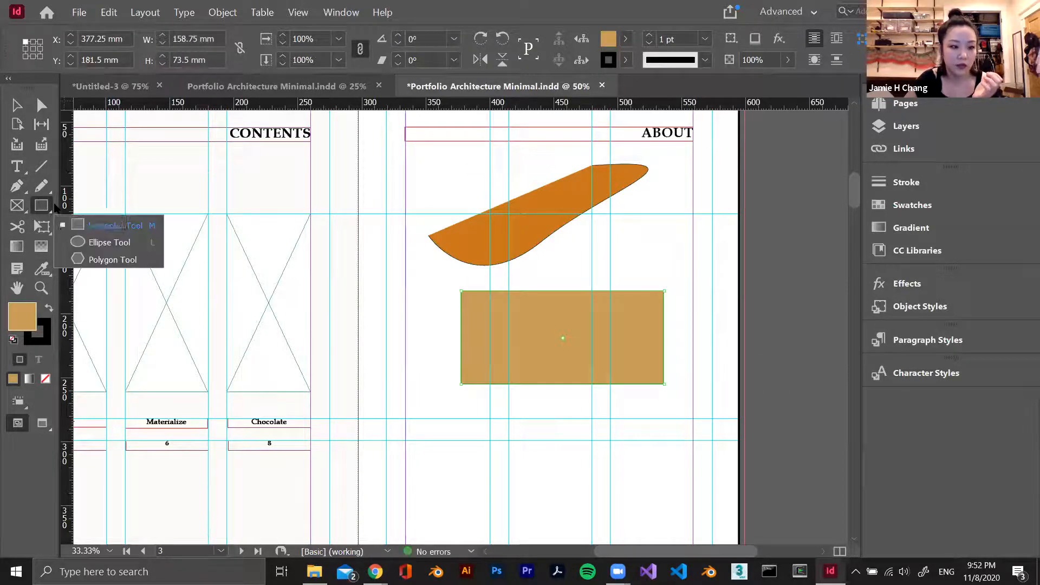
{"action": "left_click", "coordinate": [103, 239]}
{"action": "left_click_drag", "start_coordinate": [430, 216], "coordinate": [703, 306]}
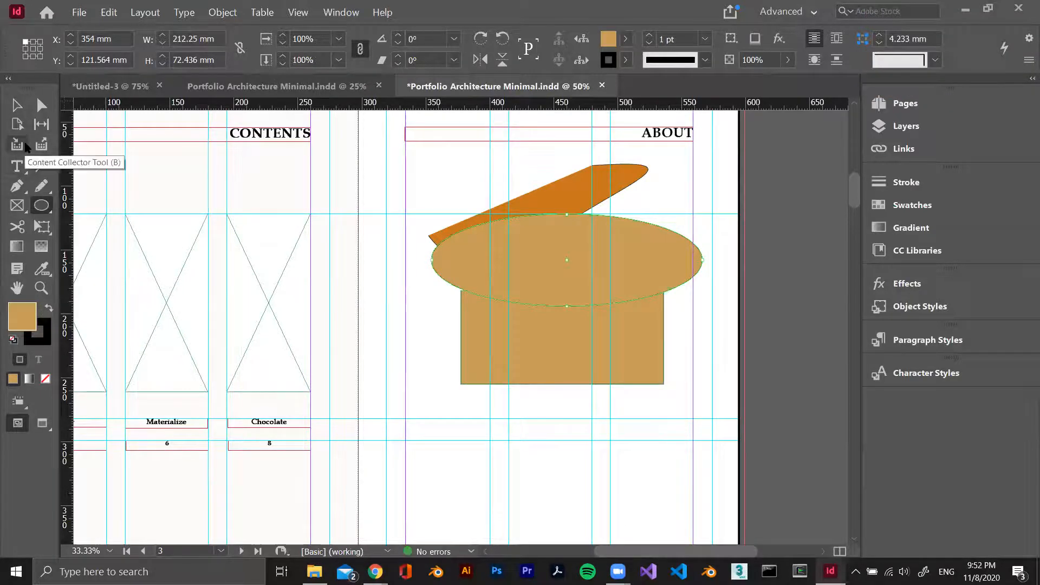
Delete the ellipse, the rectangle and the curved pen shape from the About page
{"action": "left_click", "coordinate": [16, 105]}
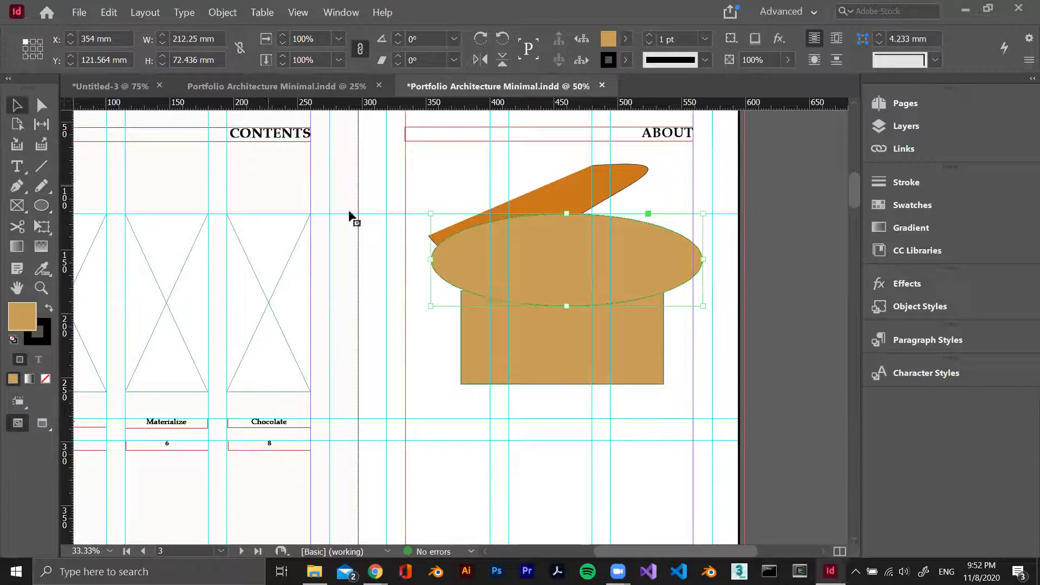
{"action": "key", "text": "Delete"}
{"action": "left_click", "coordinate": [544, 330]}
{"action": "key", "text": "Delete"}
{"action": "left_click", "coordinate": [532, 246]}
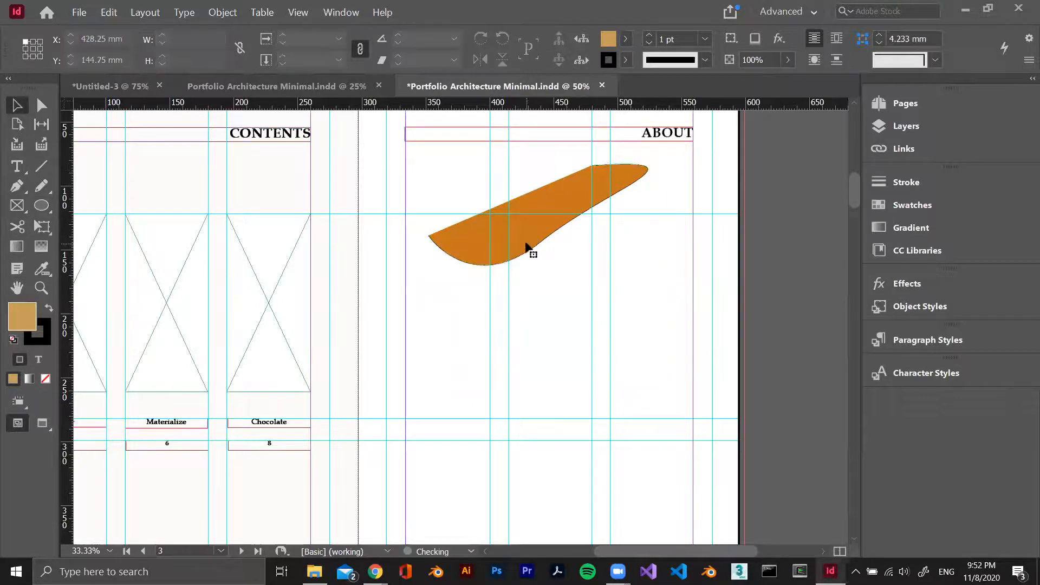
{"action": "key", "text": "Delete"}
{"action": "scroll", "coordinate": [505, 281], "scroll_direction": "up", "scroll_amount": 15}
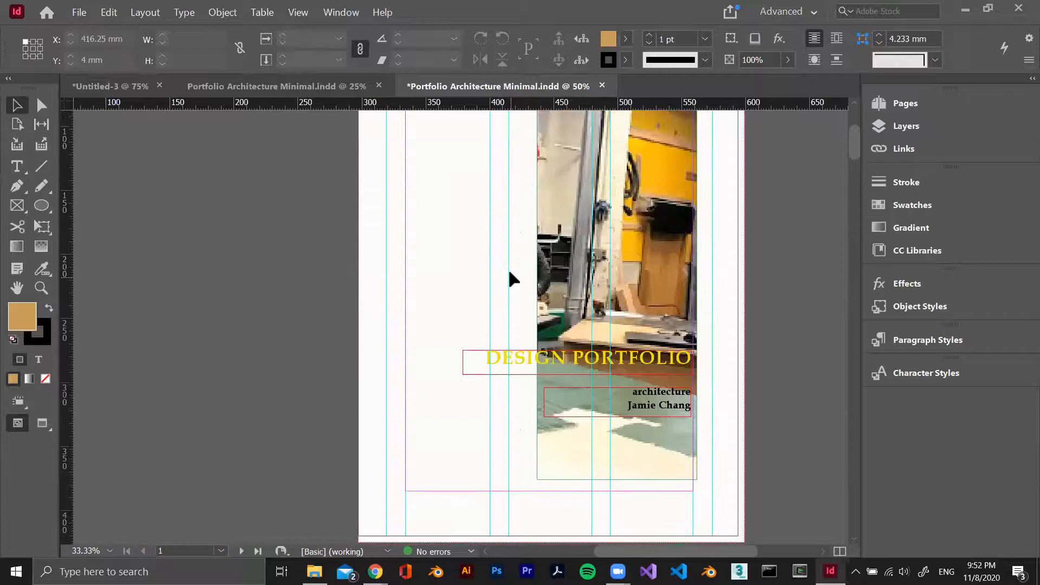
{"action": "scroll", "coordinate": [509, 265], "scroll_direction": "up", "scroll_amount": 3}
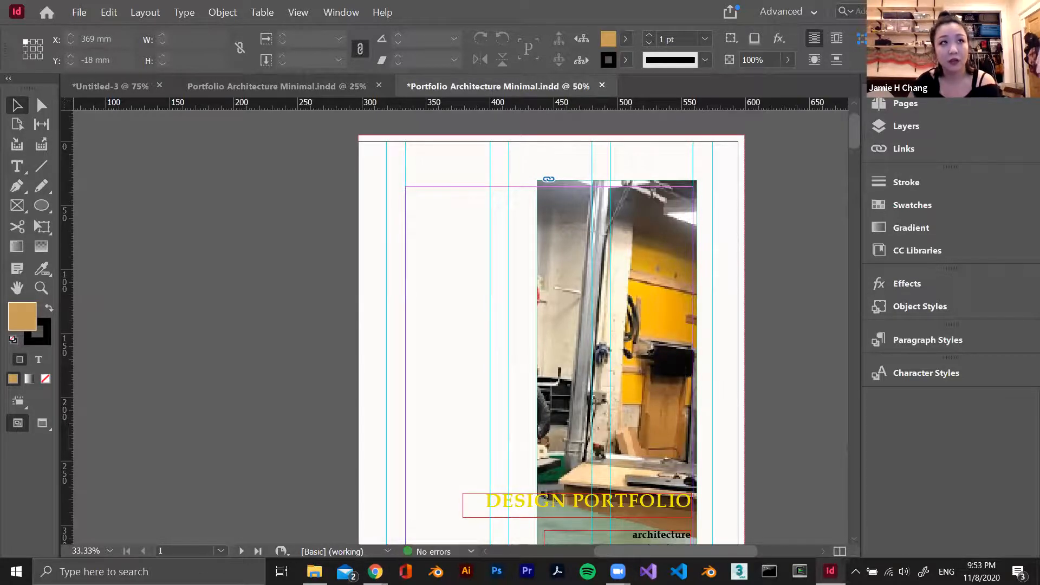
{"action": "key", "text": "alt+Tab"}
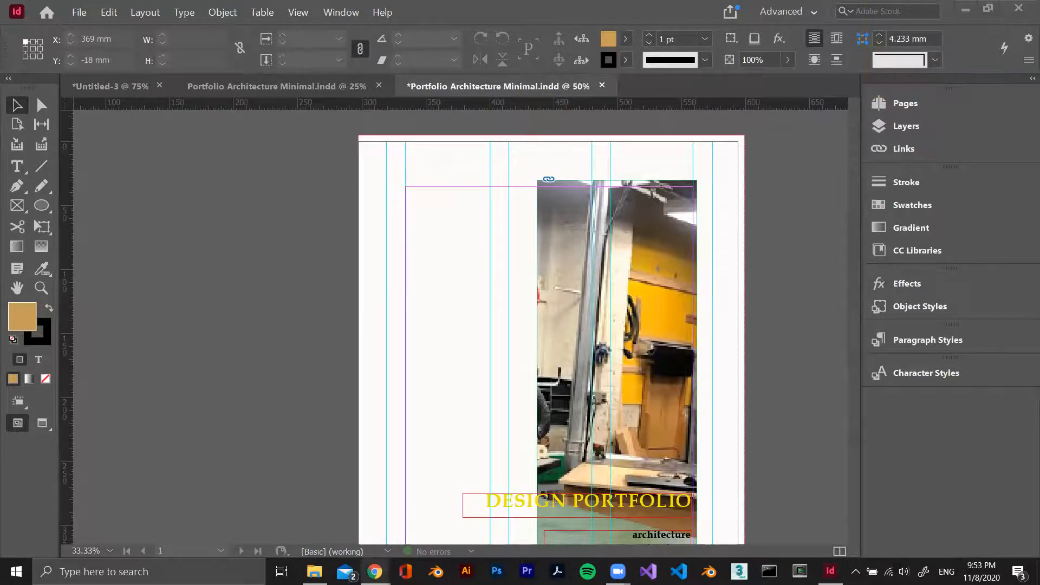